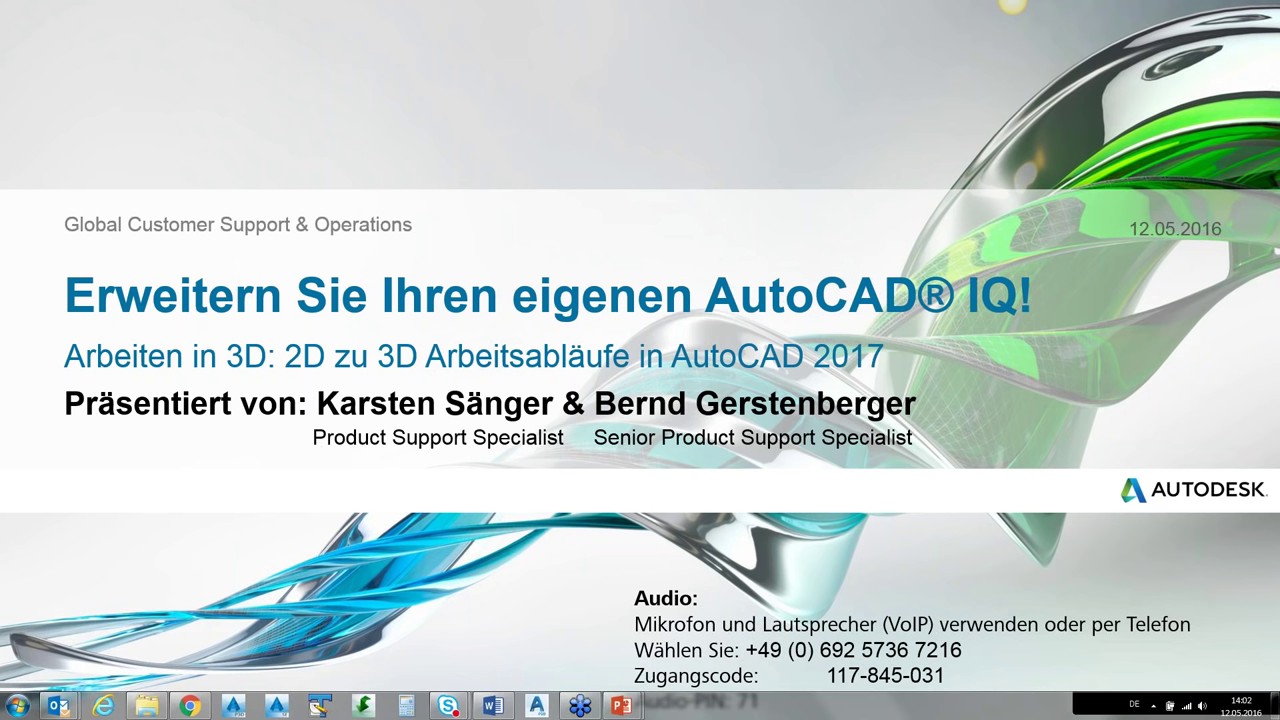
# - Advance the slideshow from the title slide to slide 4, the Autodesk Help Webinar welcome
pyautogui.click(615, 235)
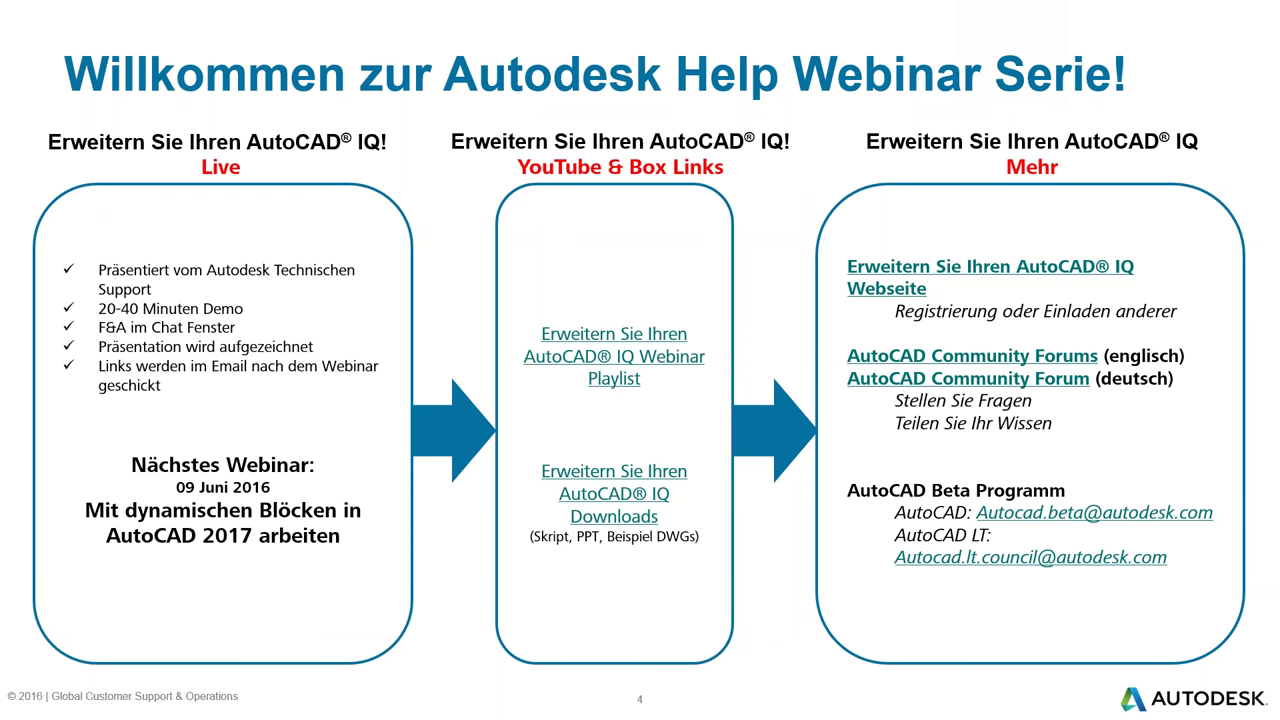
# - Advance to slide 5, 'Autodesk Knowledge Network'
pyautogui.press('Right')
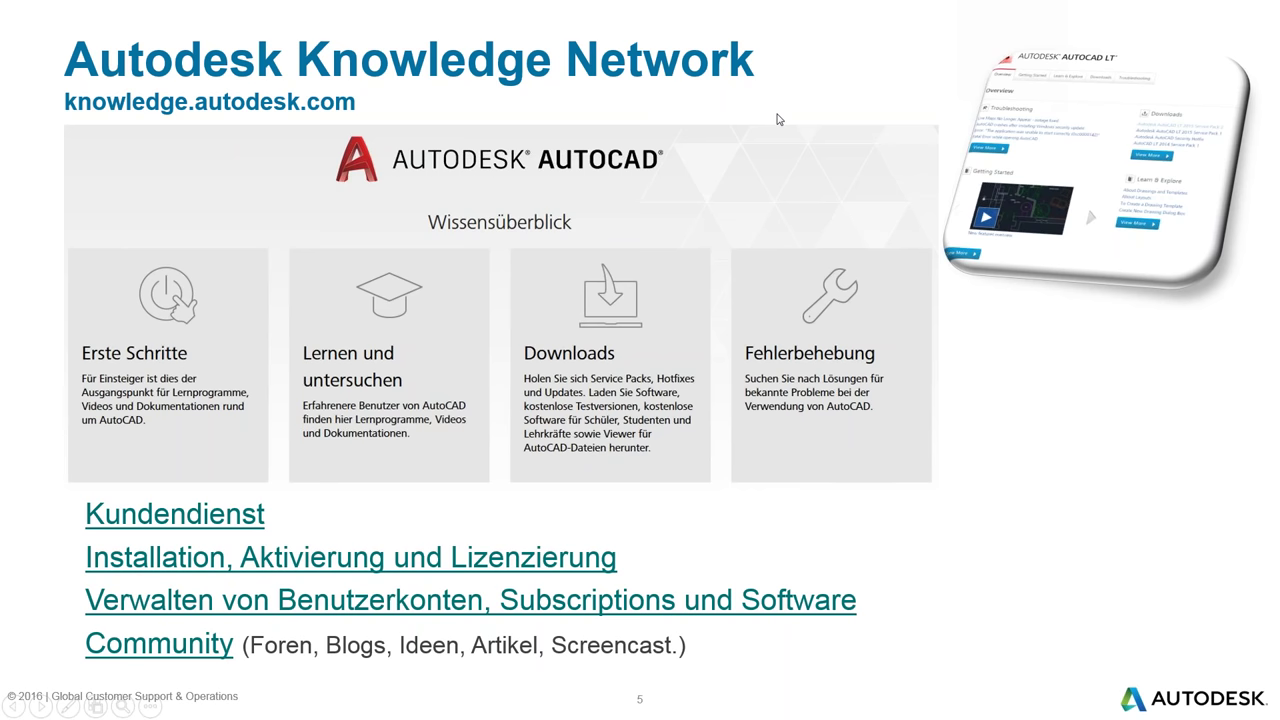
# - Move past the Knowledge Network slide to the Quickpoll results (Ja/Nein 50%)
pyautogui.click(769, 113)
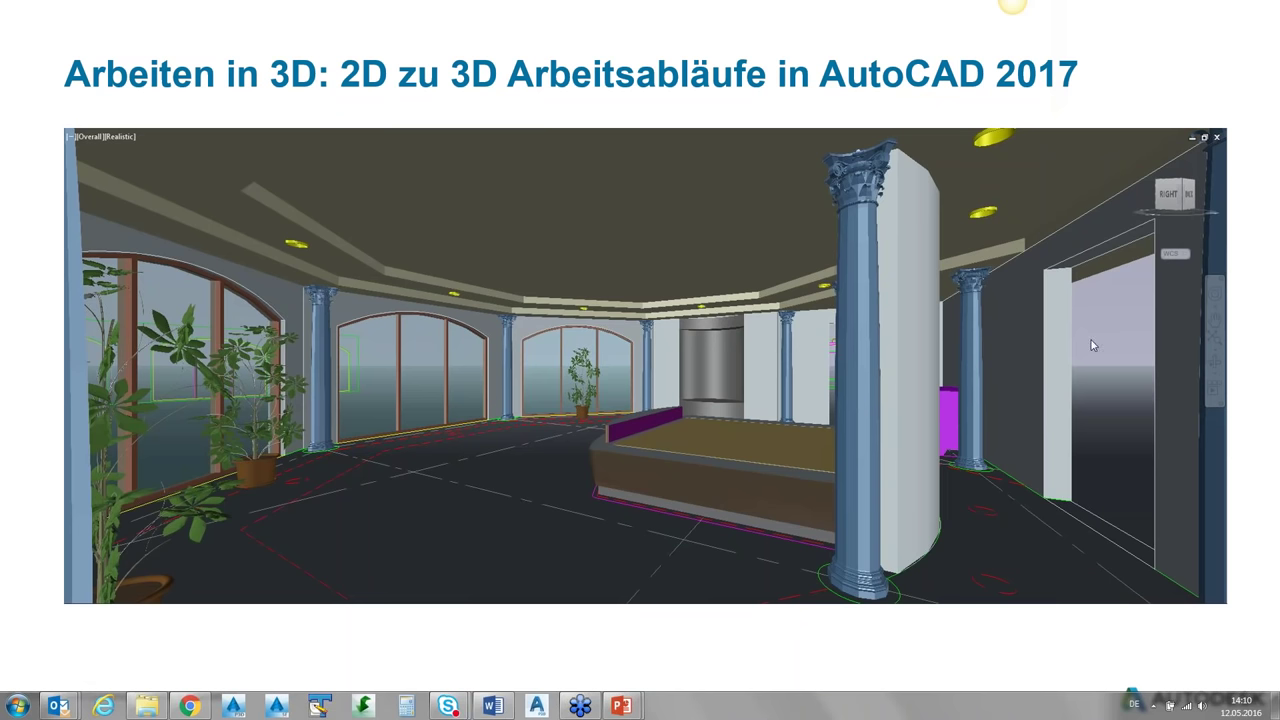
# - Close the GoToWebinar Quickpoll results to show slide 6 on 2D to 3D workflows
pyautogui.click(1093, 345)
pyautogui.click(1092, 339)
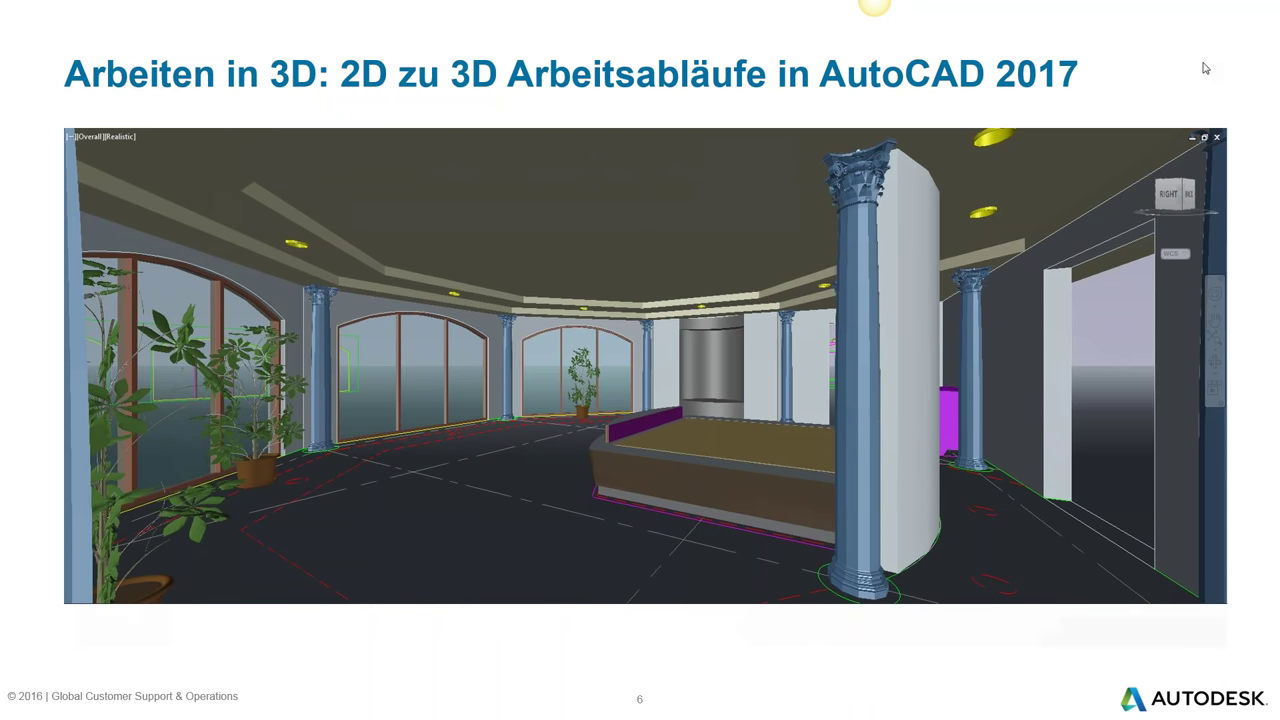
# - Advance the slideshow toward the Agenda slide
pyautogui.press('Right')
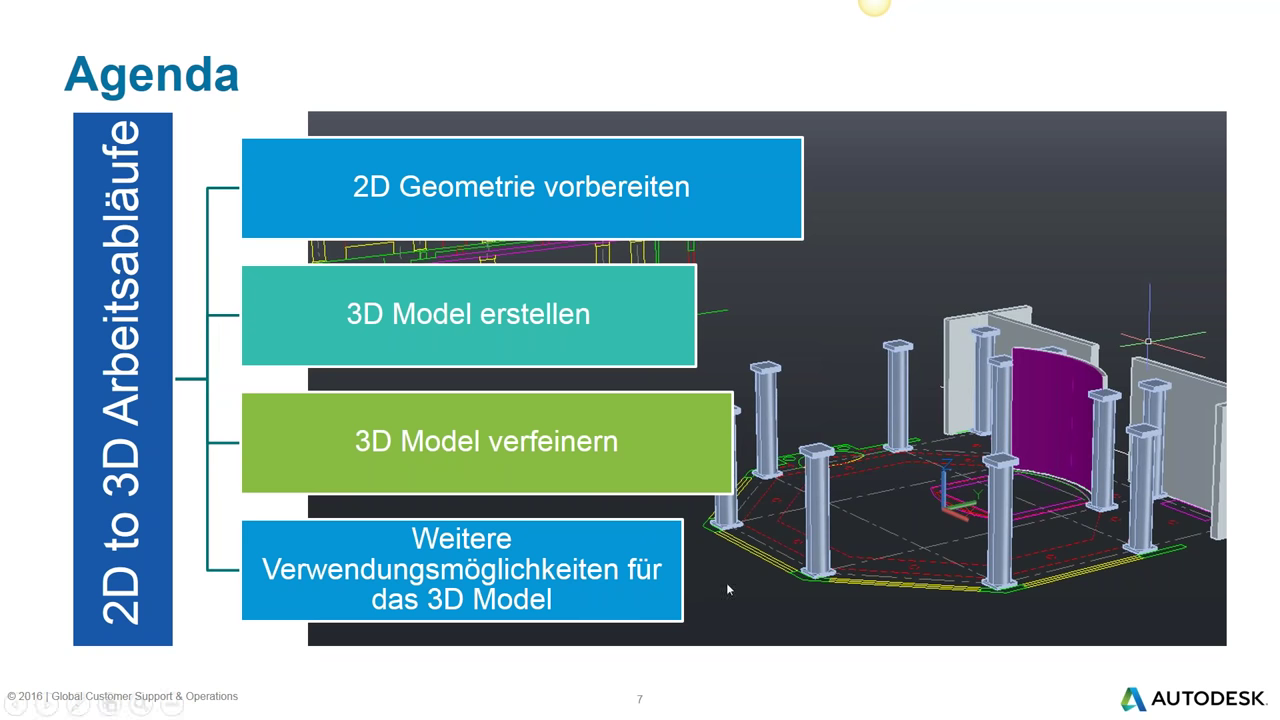
# - Switch from PowerPoint to AutoCAD showing the '2D to 3D dataset-PLAN.dwg' floor plan
pyautogui.hotkey('alt', 'Tab')
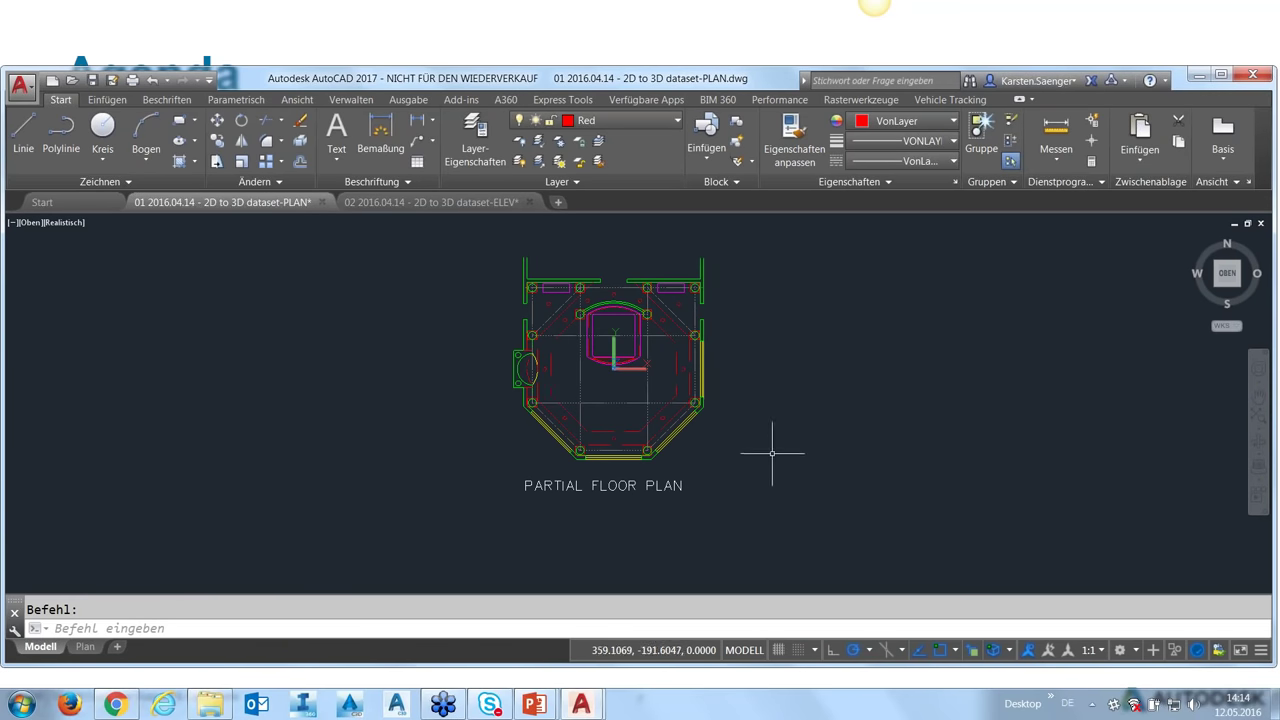
# - Maximize the AutoCAD window so the floor plan fills the screen
pyautogui.click(1221, 77)
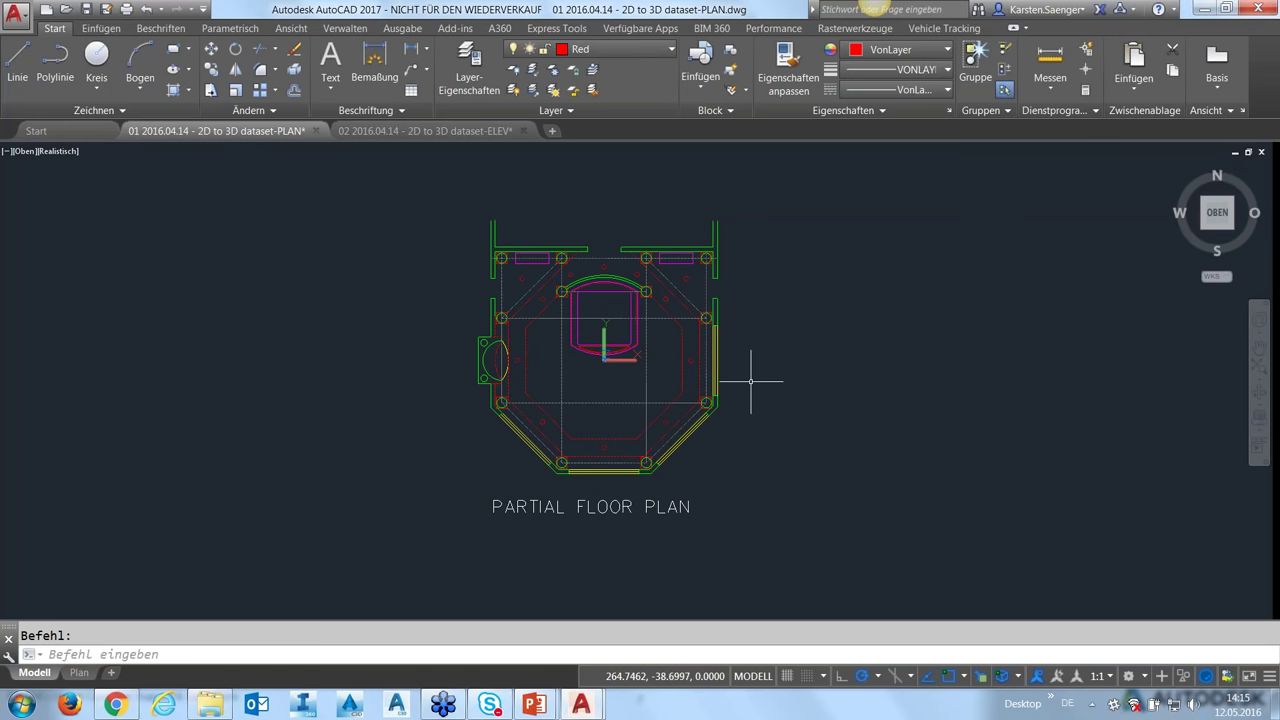
pyautogui.keyDown('shift'); pyautogui.moveTo(740, 397); pyautogui.dragTo(632, 384, button='middle'); pyautogui.keyUp('shift')
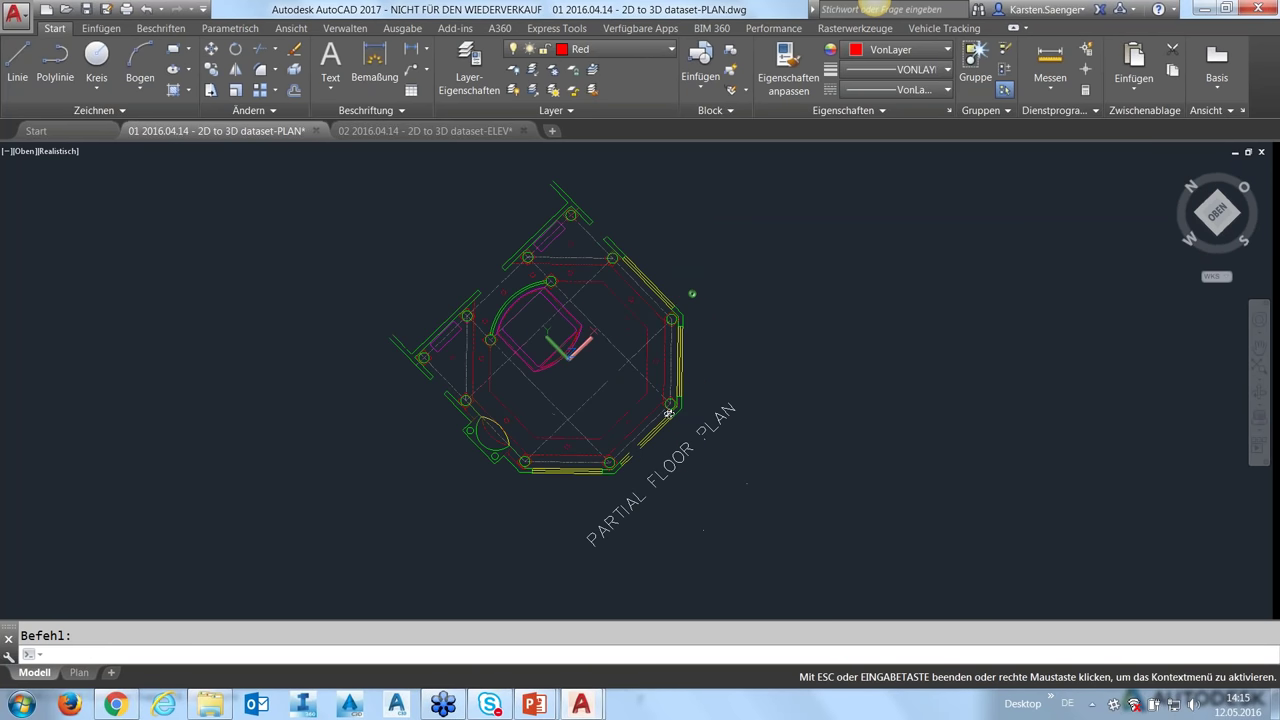
pyautogui.click(1217, 213)
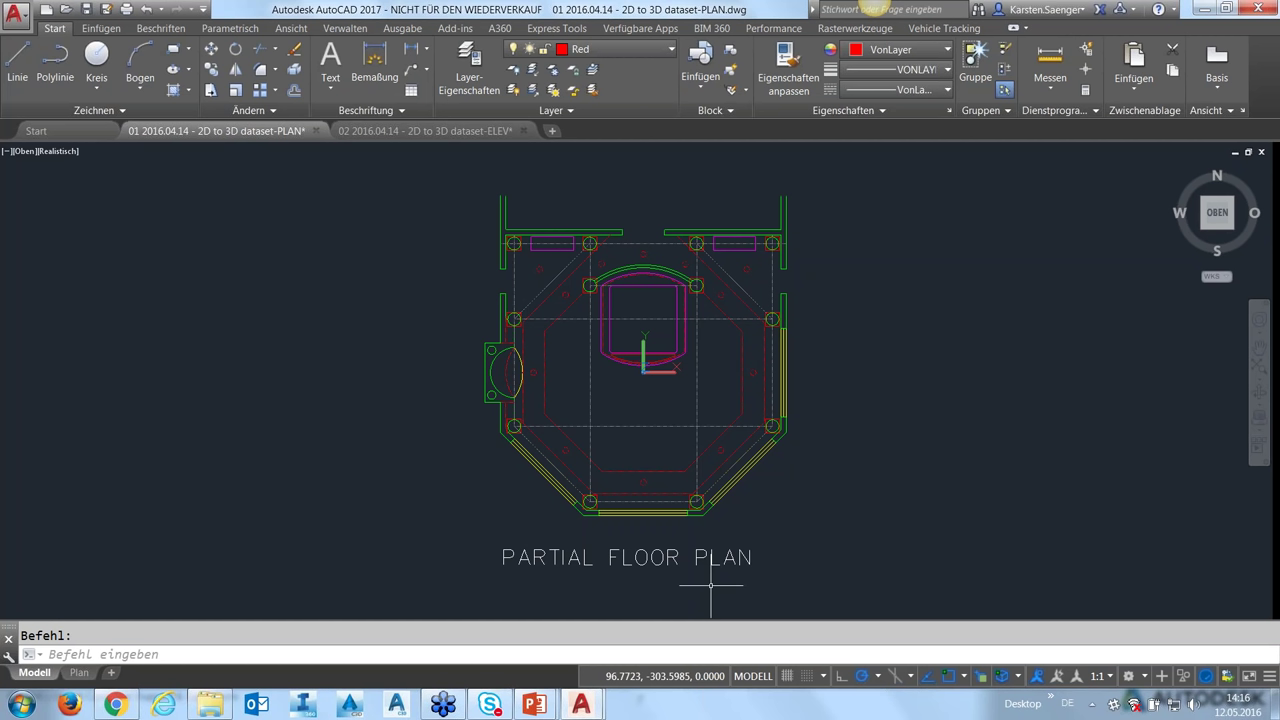
pyautogui.click(600, 655)
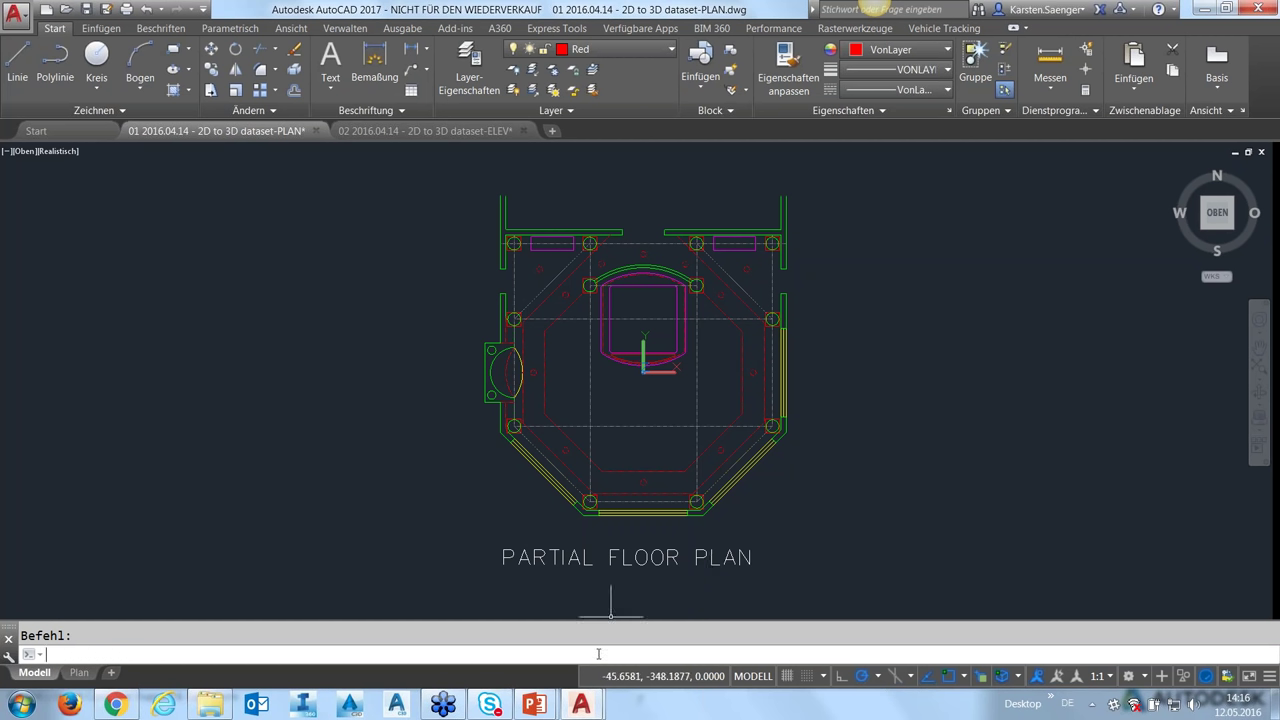
pyautogui.write('ber')
pyautogui.write('einig')
pyautogui.press('Return')
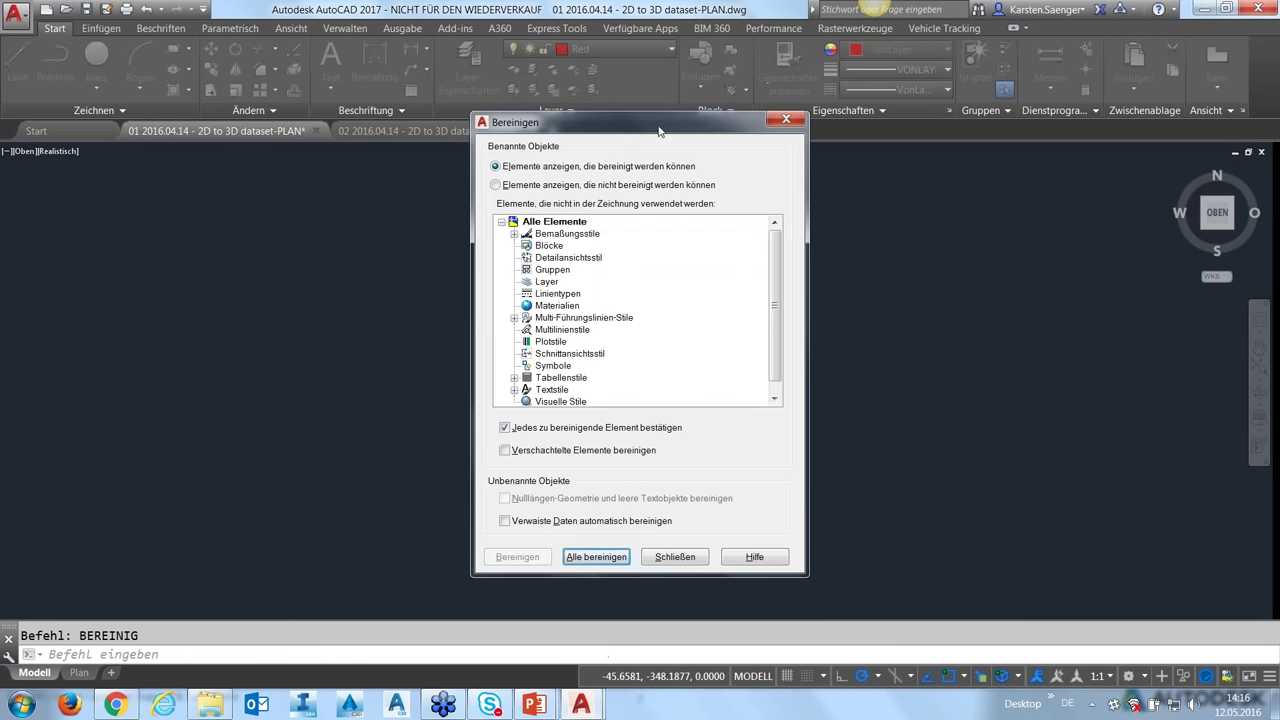
pyautogui.moveTo(659, 131); pyautogui.dragTo(615, 117)
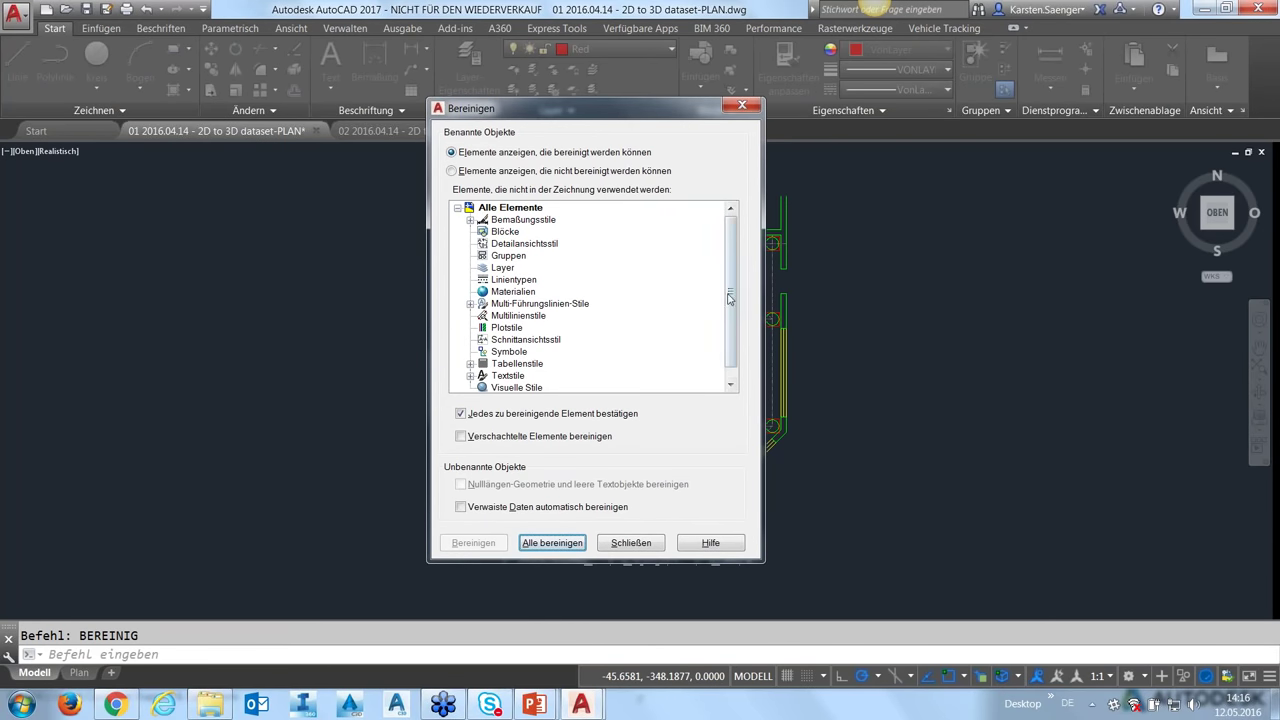
pyautogui.moveTo(730, 303); pyautogui.dragTo(730, 315)
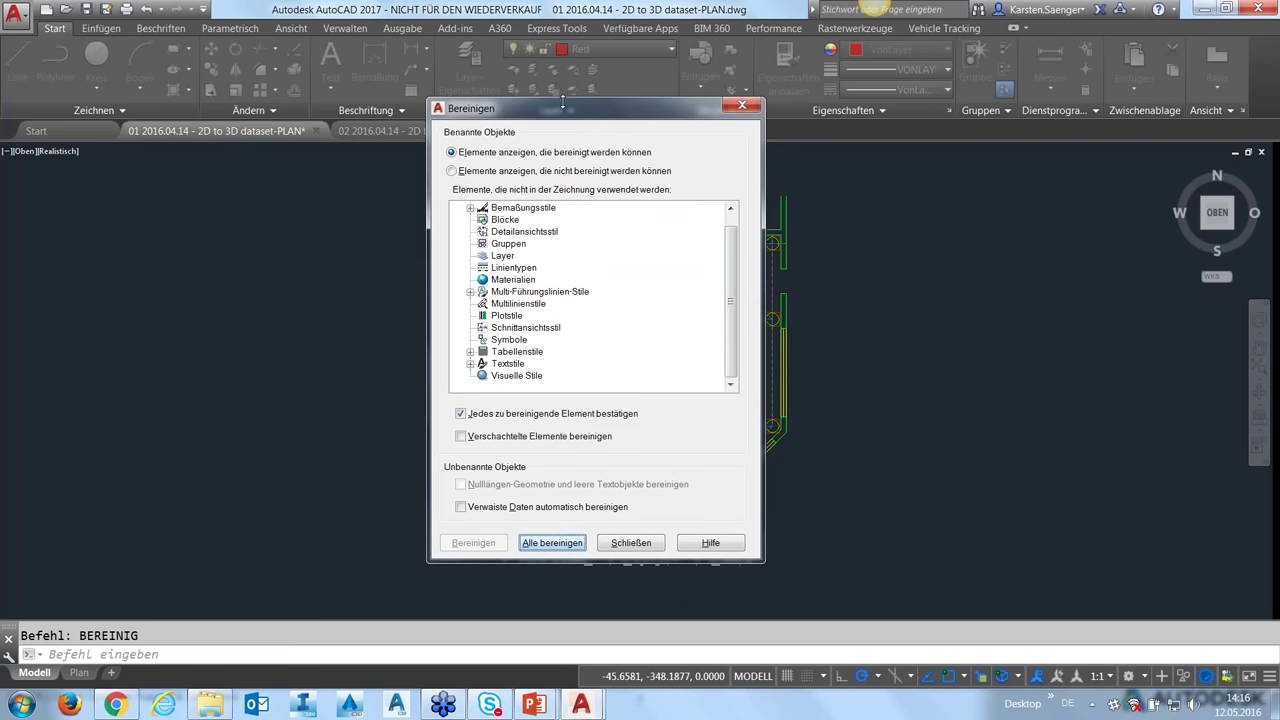
pyautogui.moveTo(558, 113); pyautogui.dragTo(270, 101)
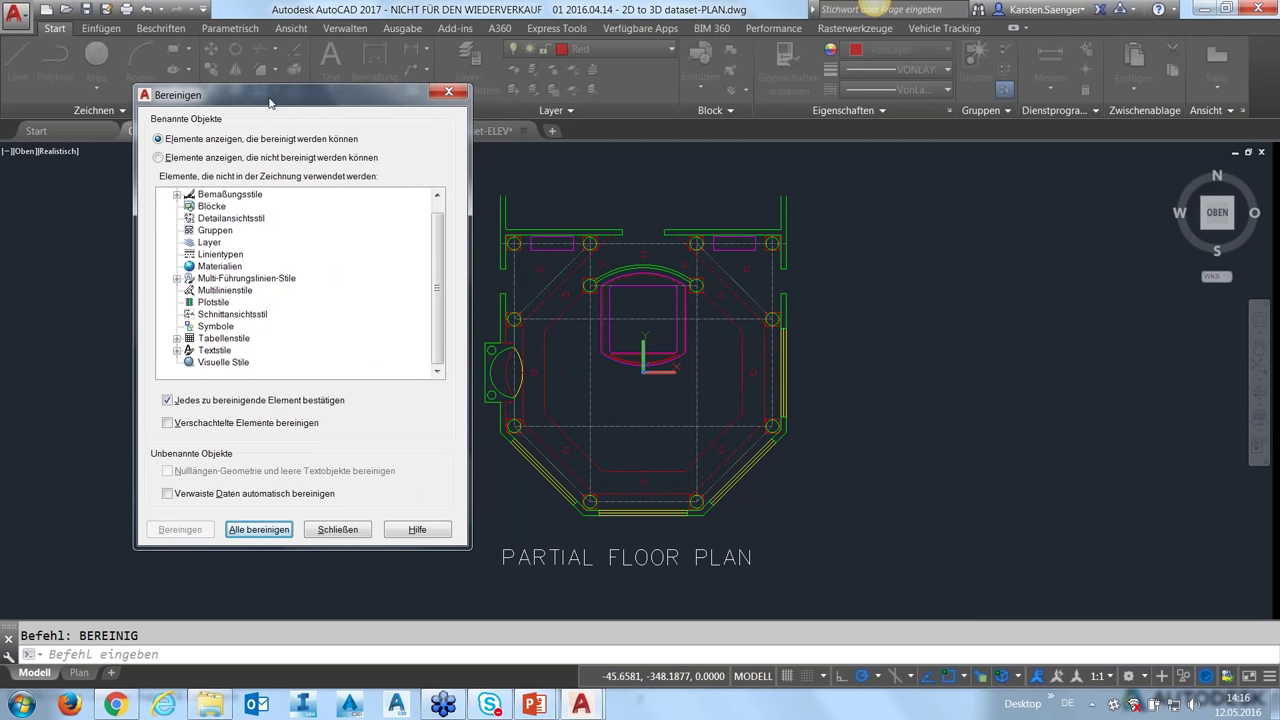
# - Close Purge unchanged and run PRÜFUNG with error fixing, reporting 0 errors, 0 deleted
pyautogui.click(345, 532)
pyautogui.write('PRÜF')
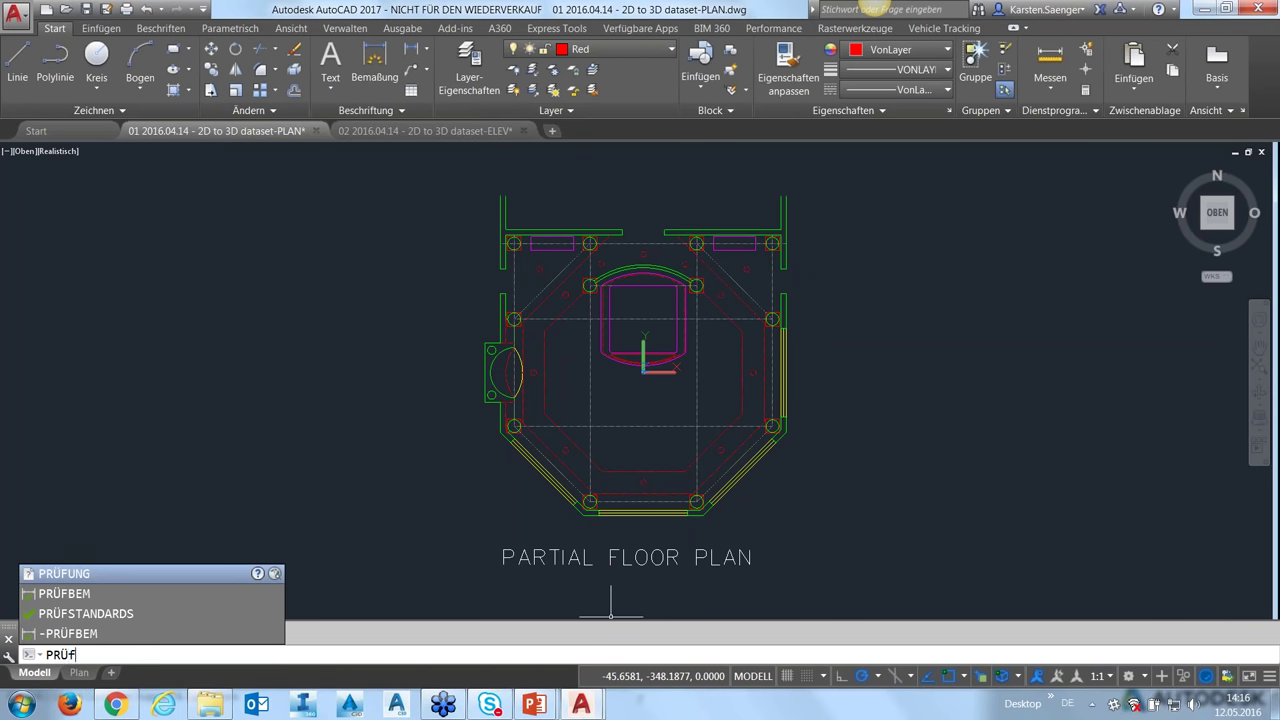
pyautogui.write('UNG')
pyautogui.press('Return')
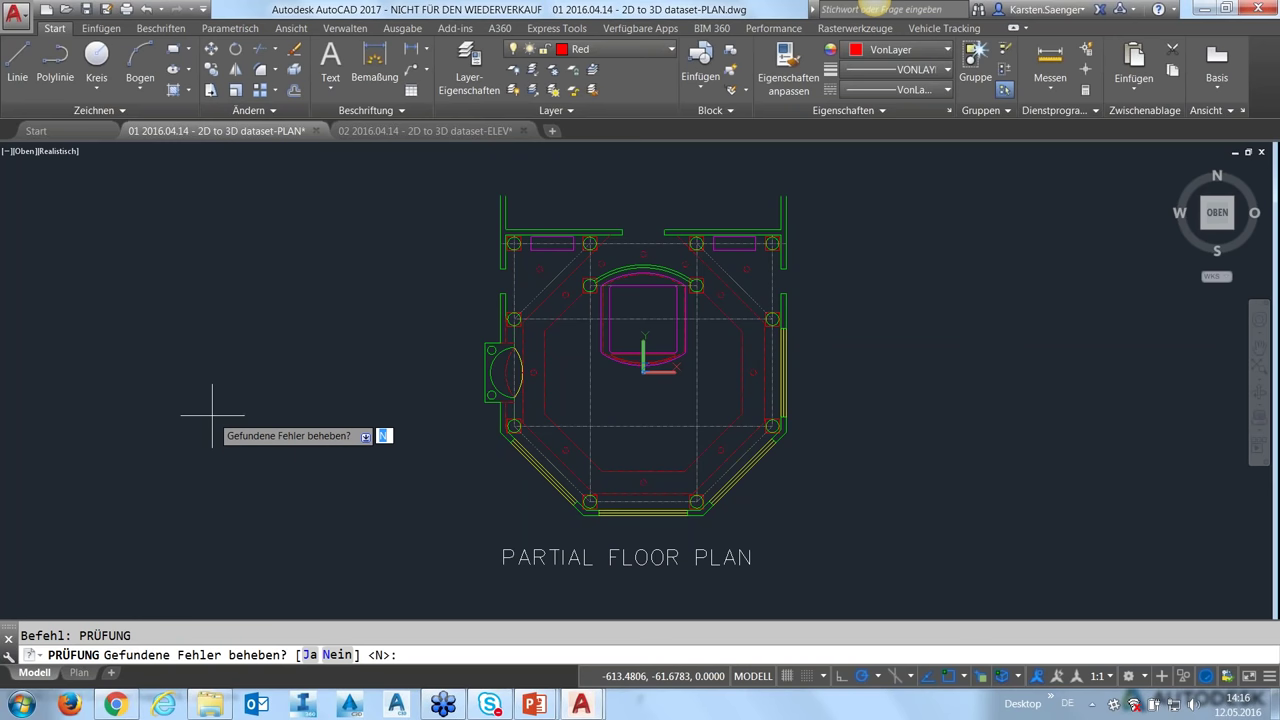
pyautogui.press('F2')
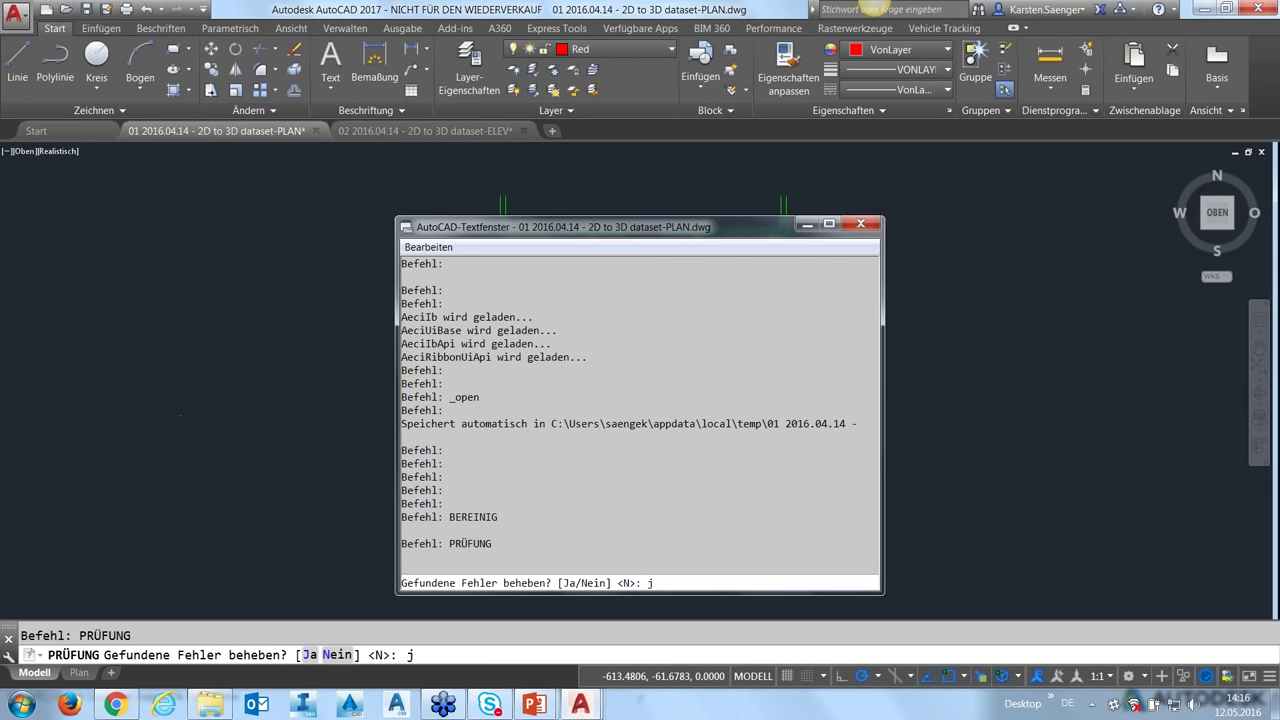
pyautogui.press('Return')
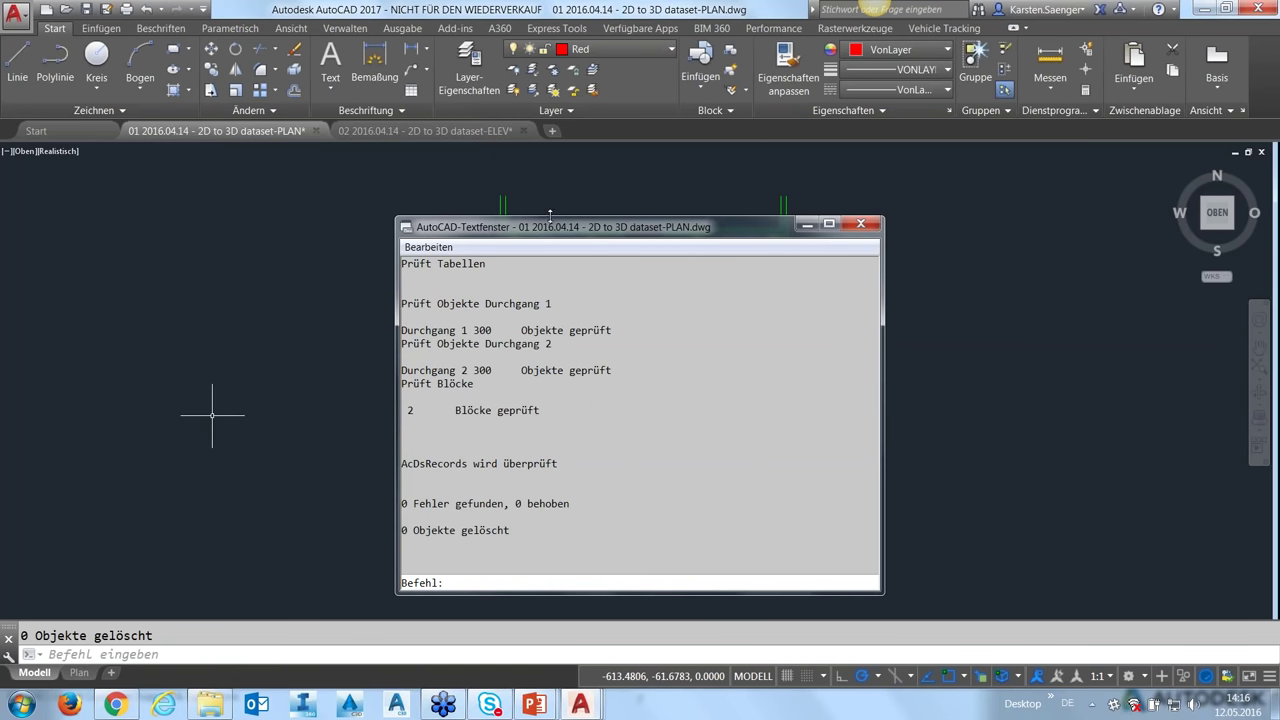
pyautogui.moveTo(547, 216); pyautogui.dragTo(546, 144)
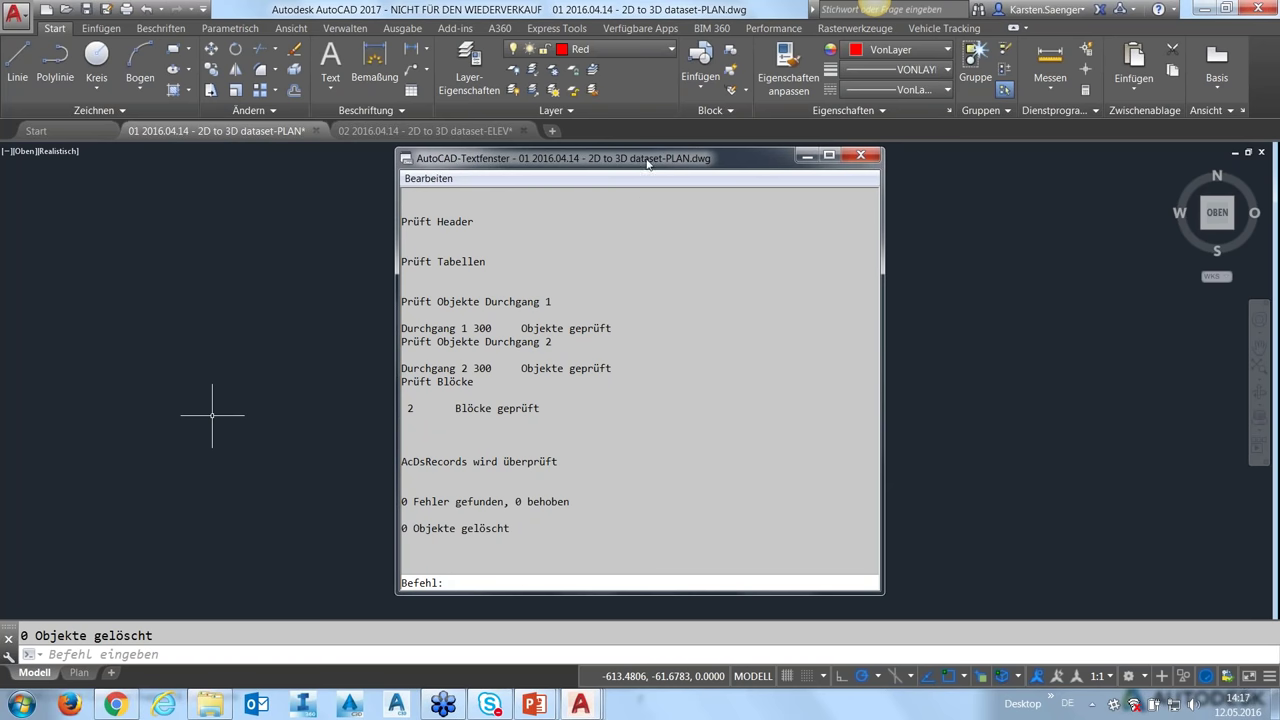
pyautogui.moveTo(648, 157); pyautogui.dragTo(620, 115)
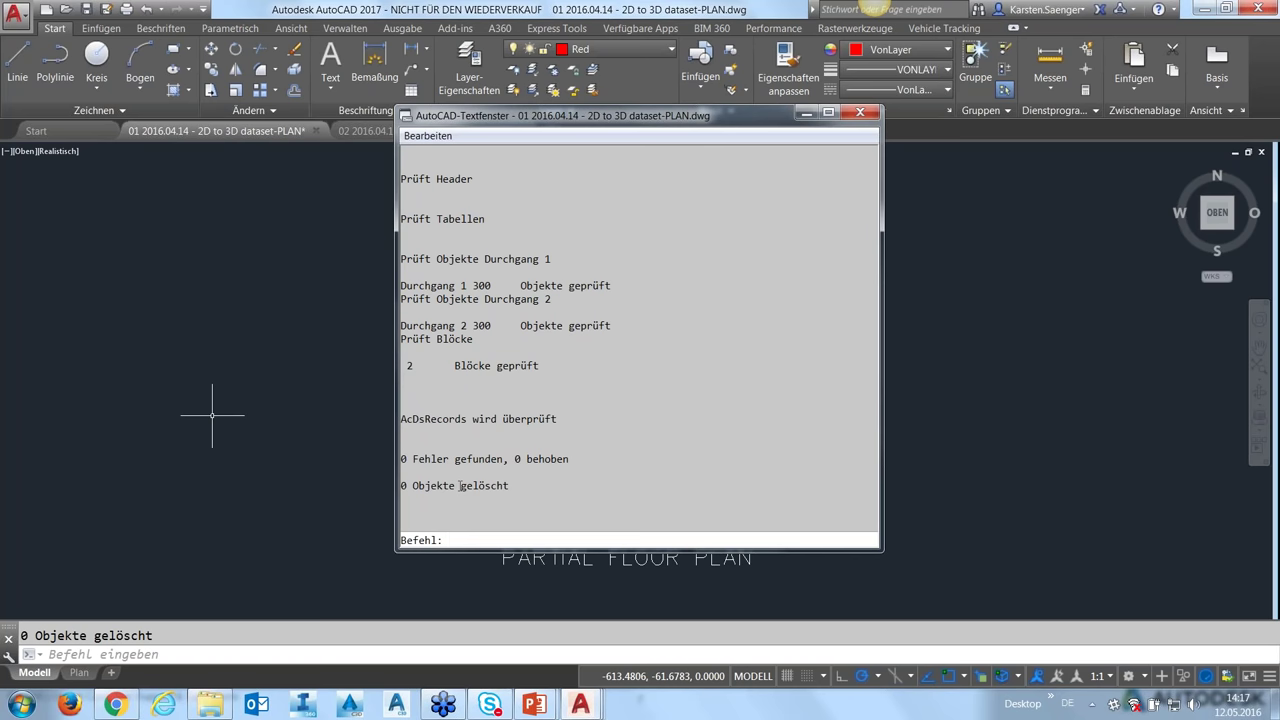
# - Close the audit text window and expand the Layer panel slide-out
pyautogui.click(864, 113)
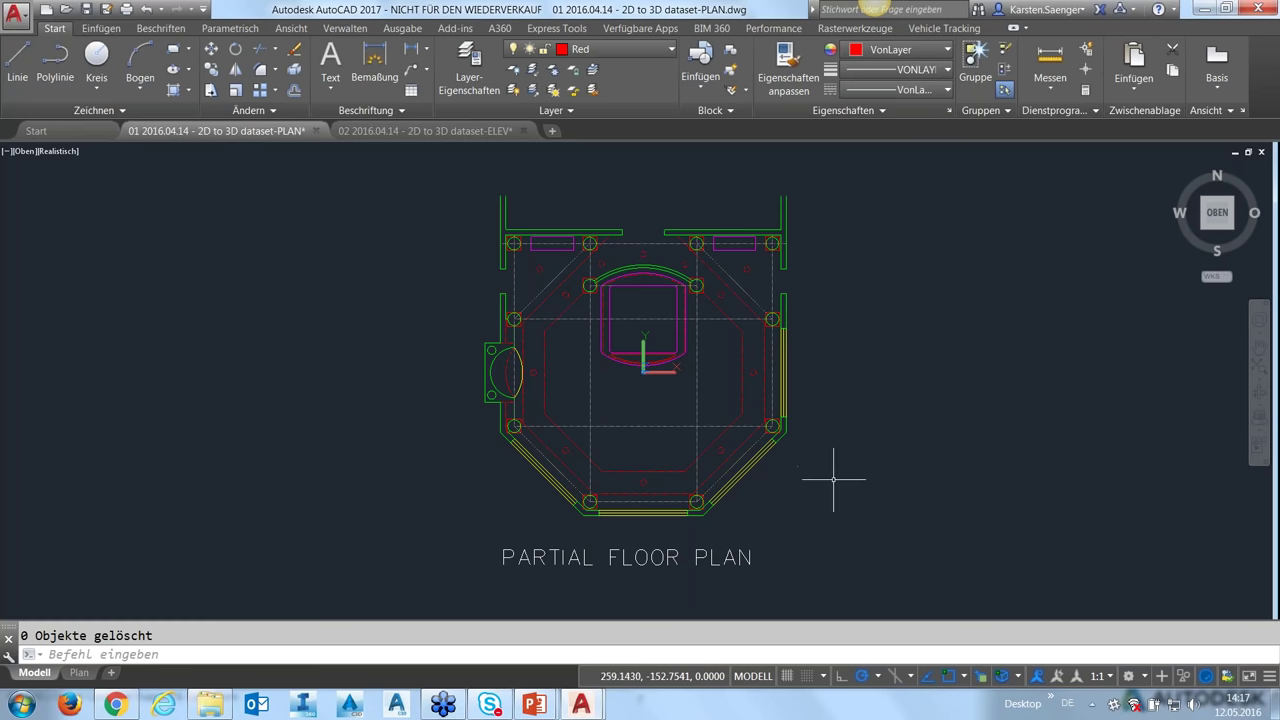
pyautogui.click(555, 111)
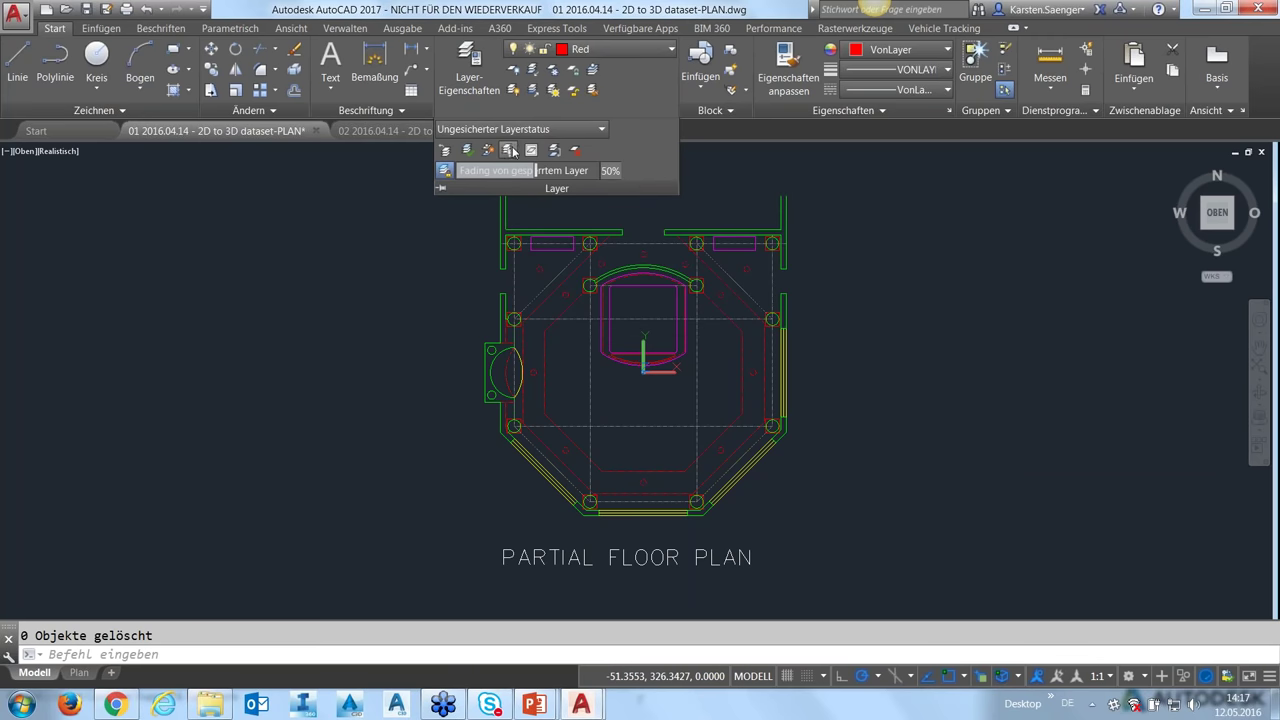
# - Start Layer Walk and isolate layers 0, Anno, Furnish and Glazing in turn
pyautogui.click(512, 152)
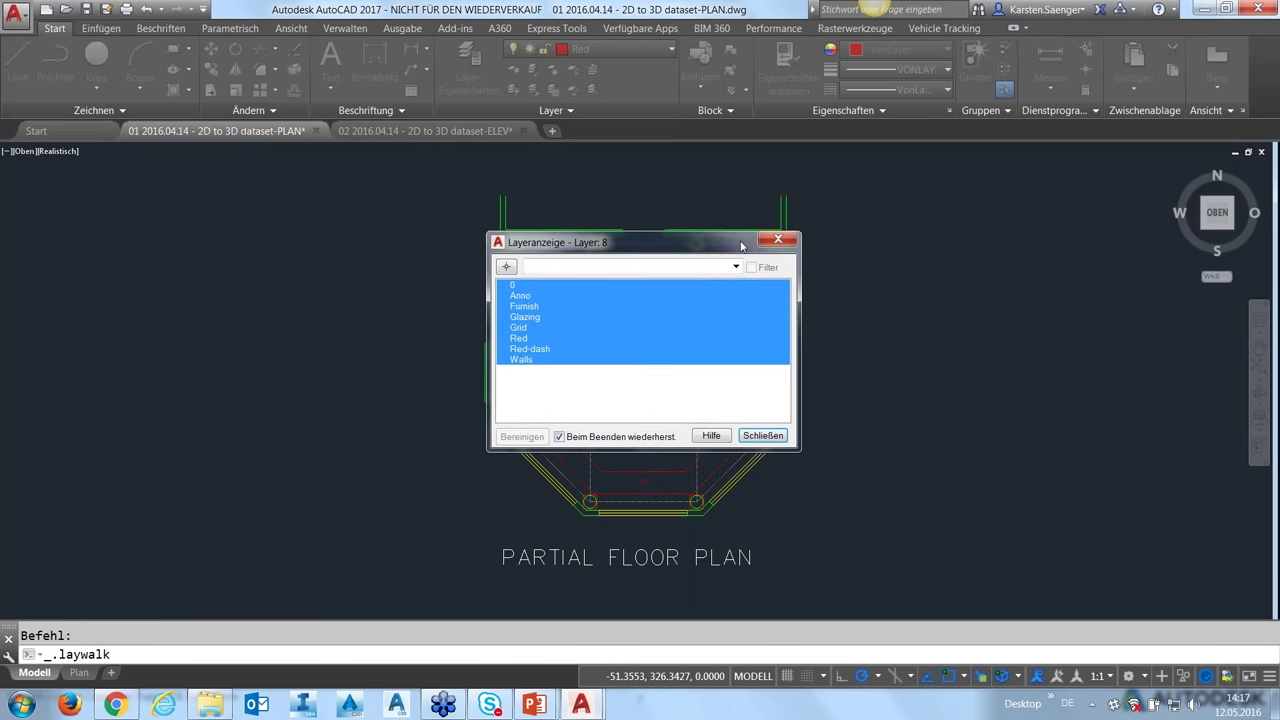
pyautogui.moveTo(704, 253); pyautogui.dragTo(1040, 195)
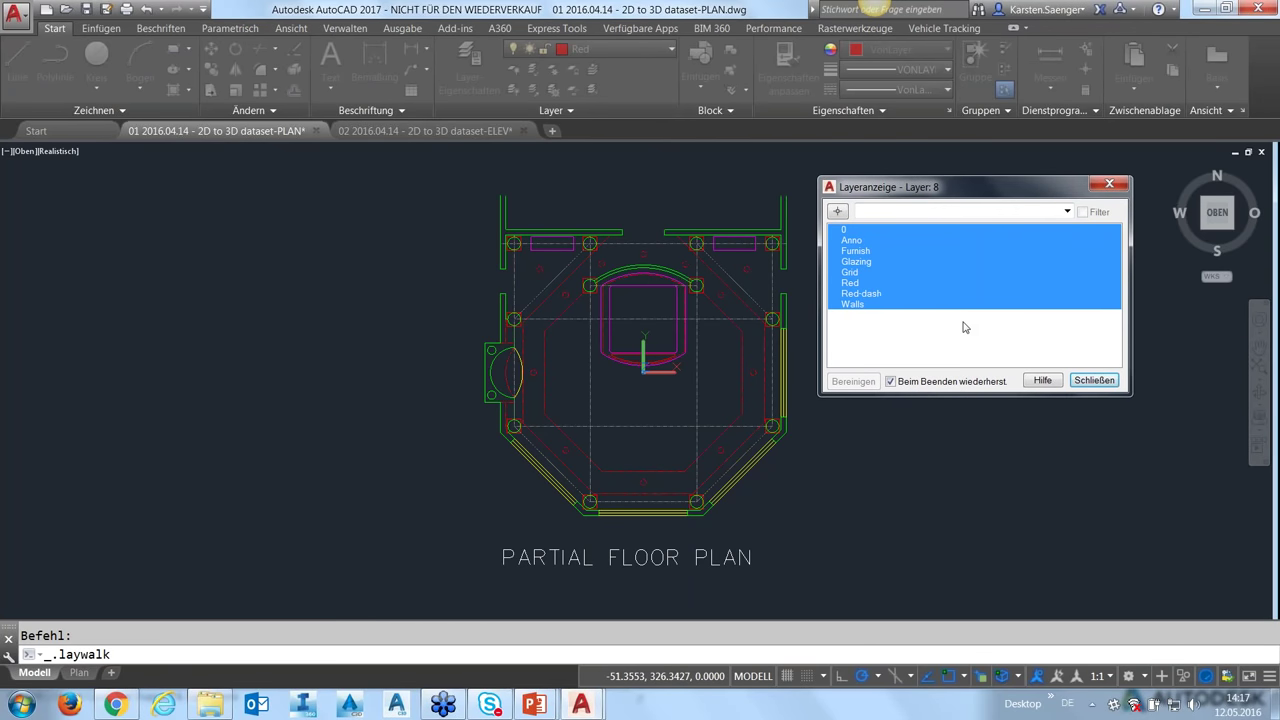
pyautogui.click(849, 232)
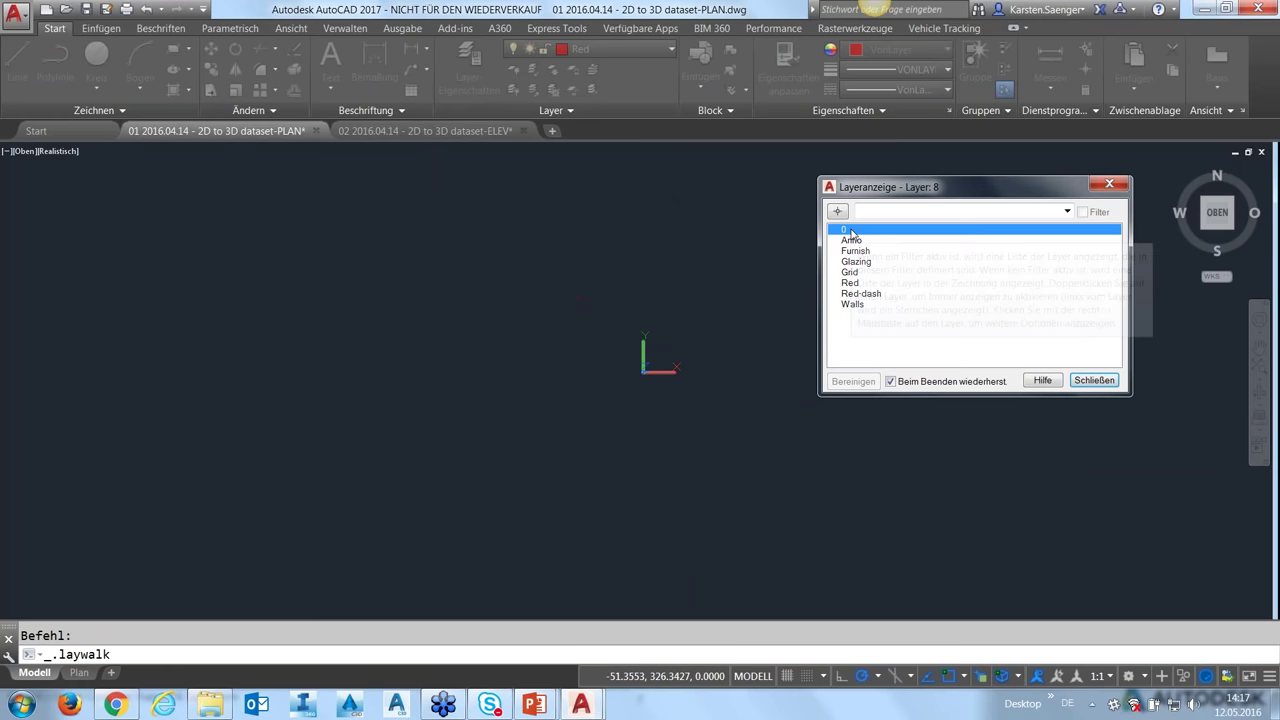
pyautogui.press('Down')
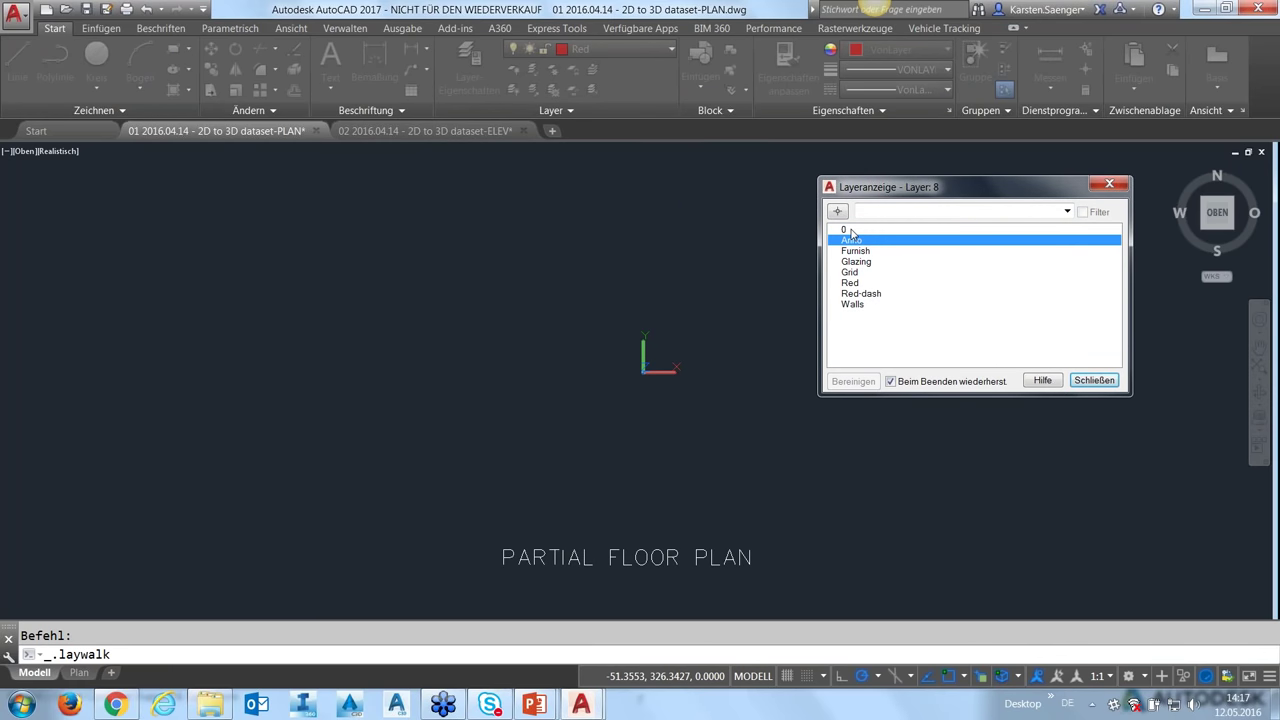
pyautogui.press('Down')
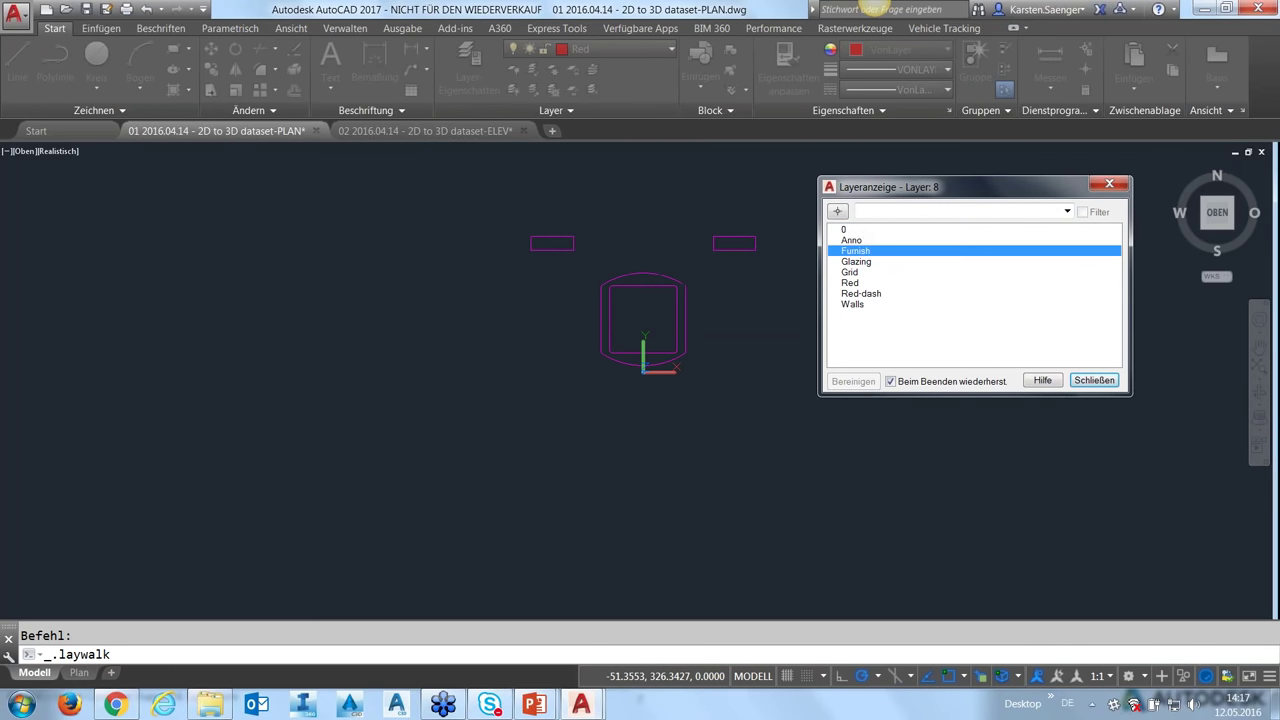
pyautogui.moveTo(900, 187); pyautogui.dragTo(929, 167)
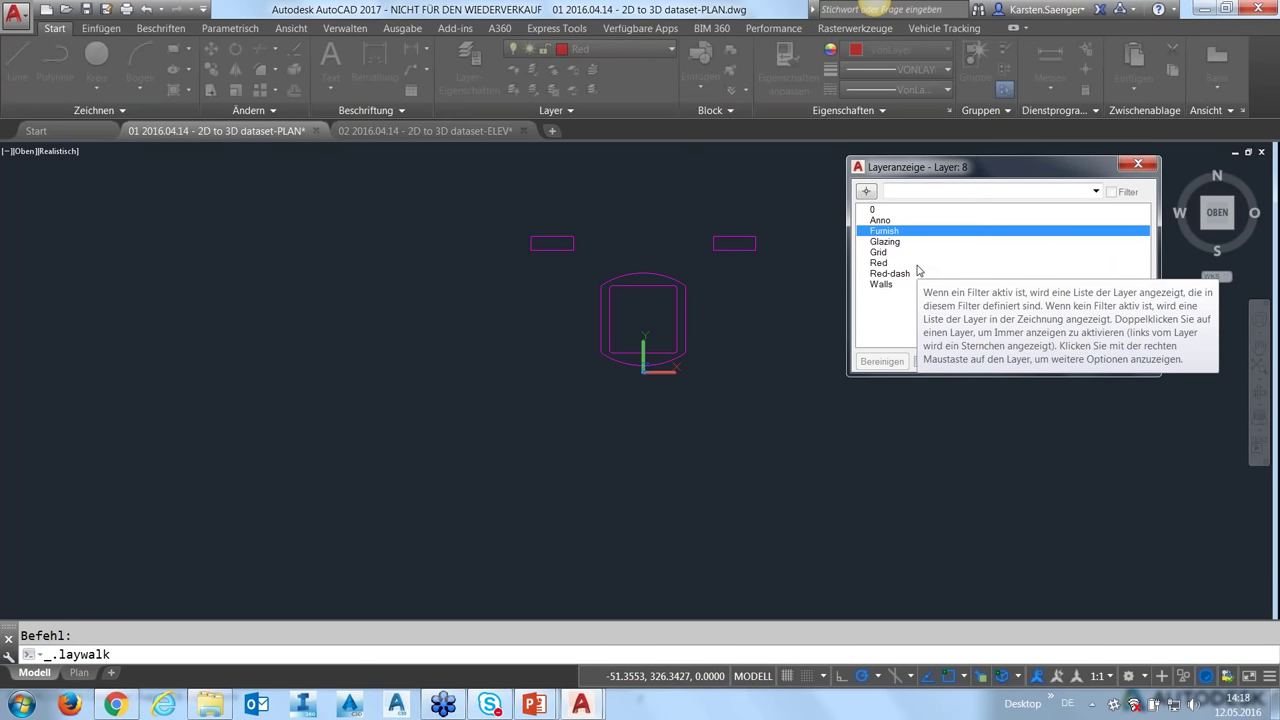
pyautogui.press('Down')
pyautogui.press('Up')
pyautogui.press('Down')
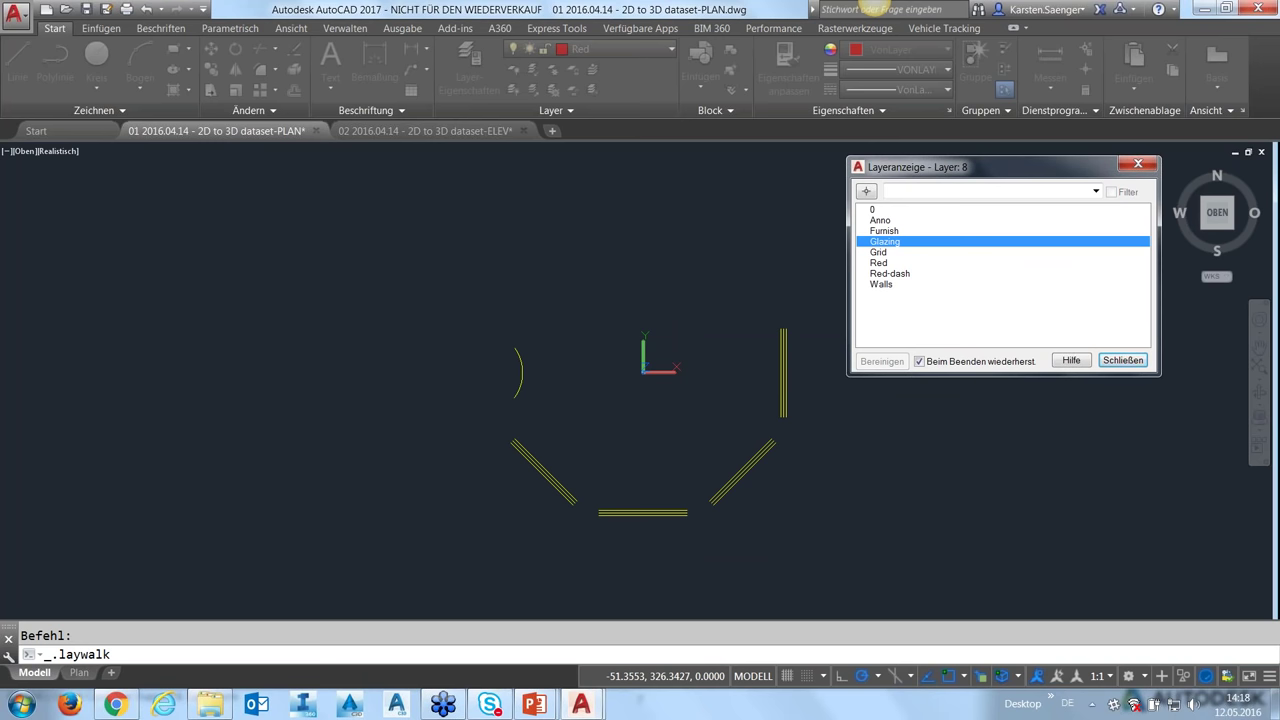
# - Isolate Grid, Red, Red-dash, Walls and Anno, then close Layer Walk showing all layers
pyautogui.click(878, 252)
pyautogui.click(884, 241)
pyautogui.click(878, 252)
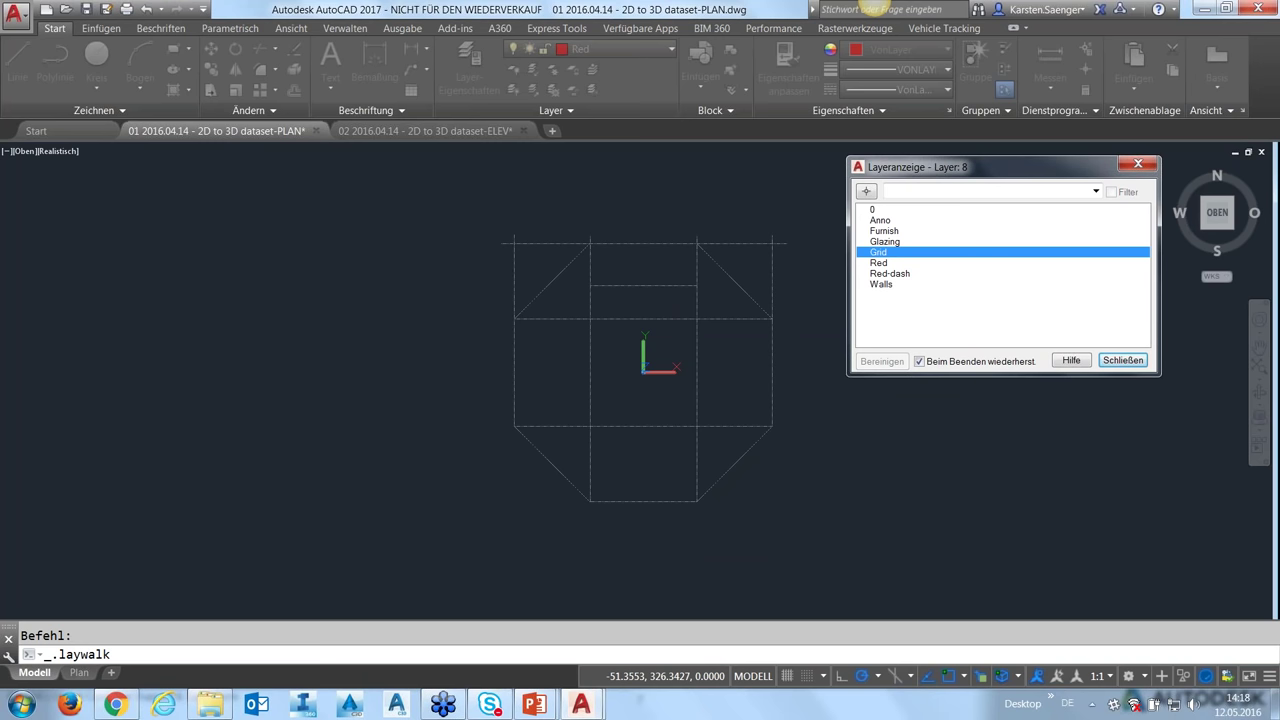
pyautogui.click(878, 262)
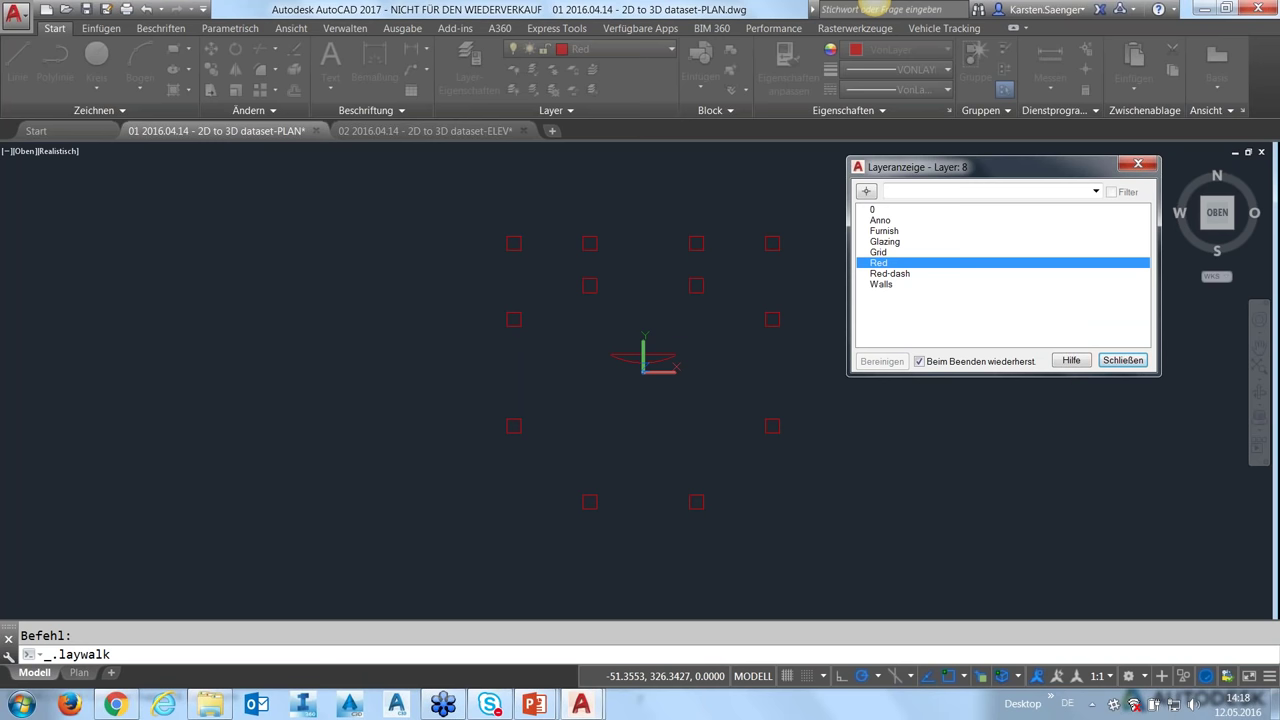
pyautogui.click(889, 273)
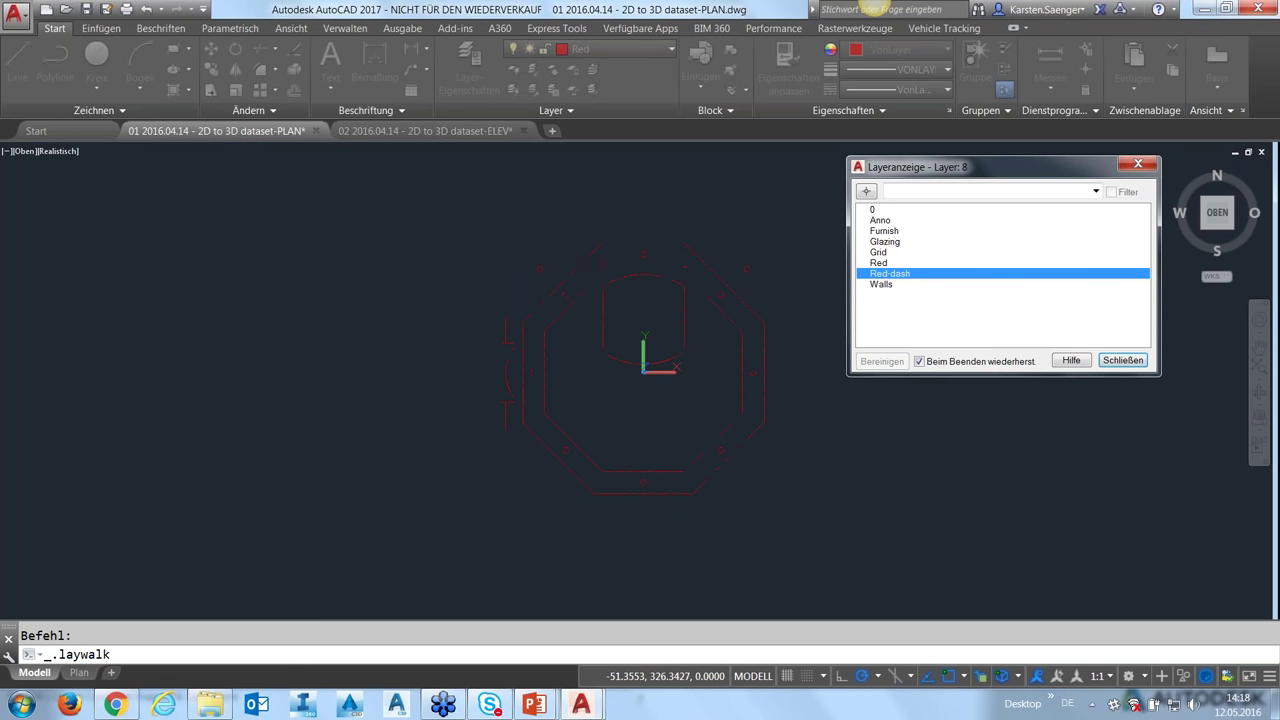
pyautogui.click(881, 284)
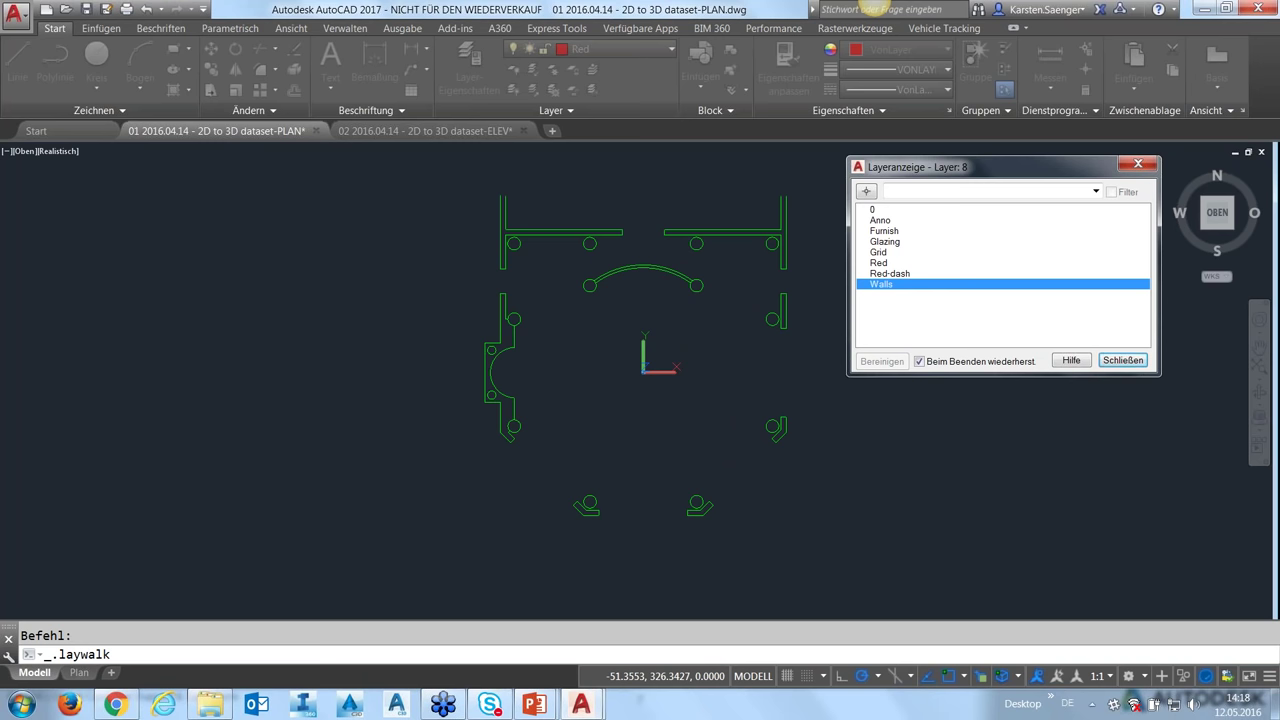
pyautogui.click(886, 221)
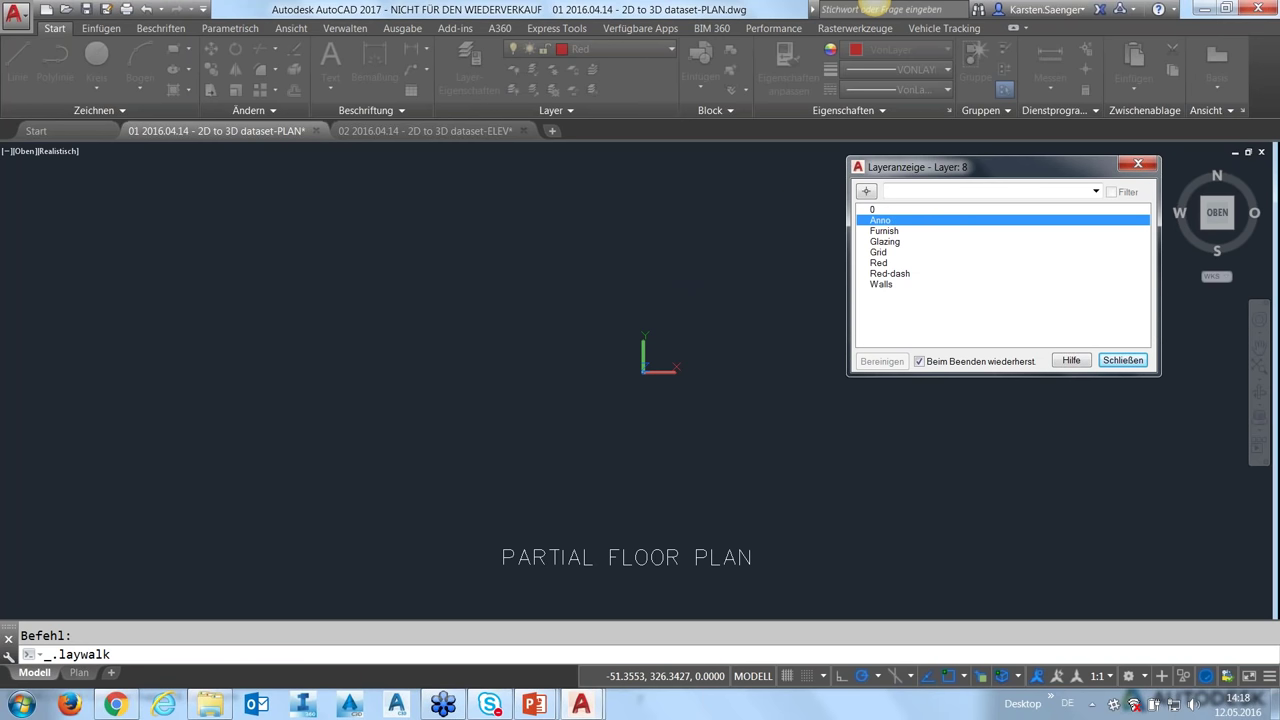
pyautogui.click(1124, 362)
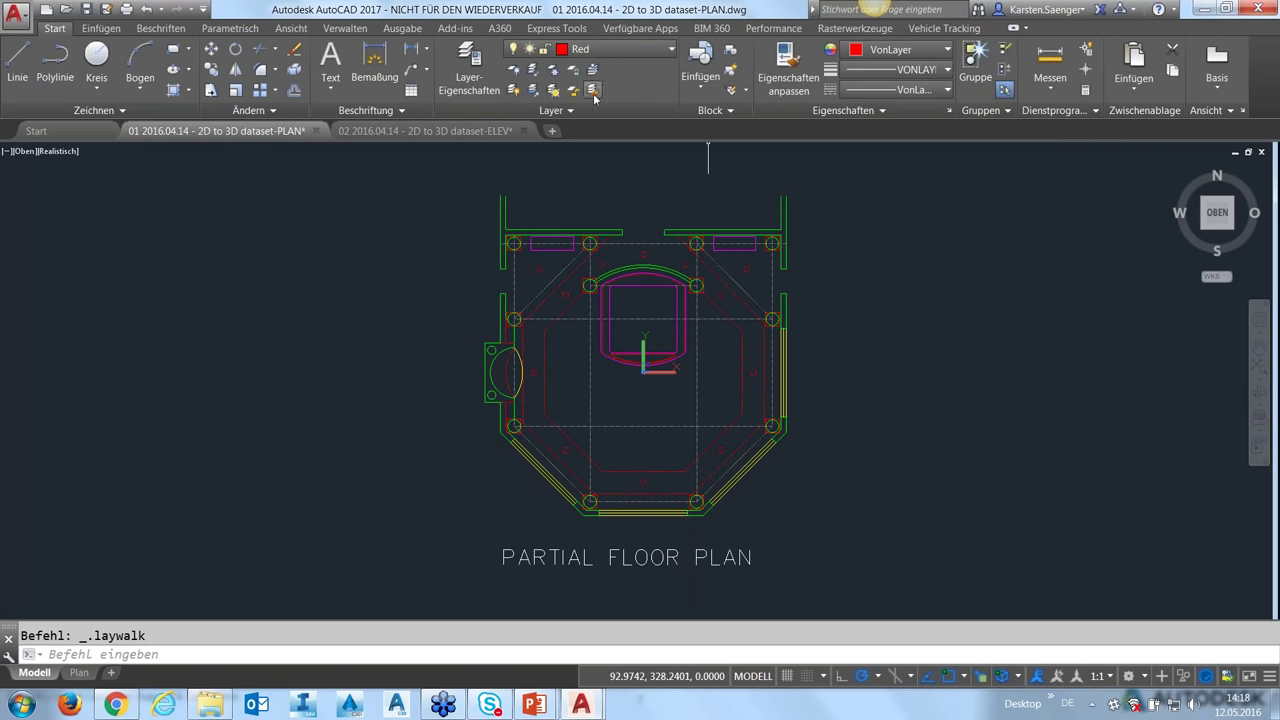
# - Delete the Anno layer with LAYLÖSCH by picking the PARTIAL FLOOR PLAN title and confirming Ja
pyautogui.click(589, 111)
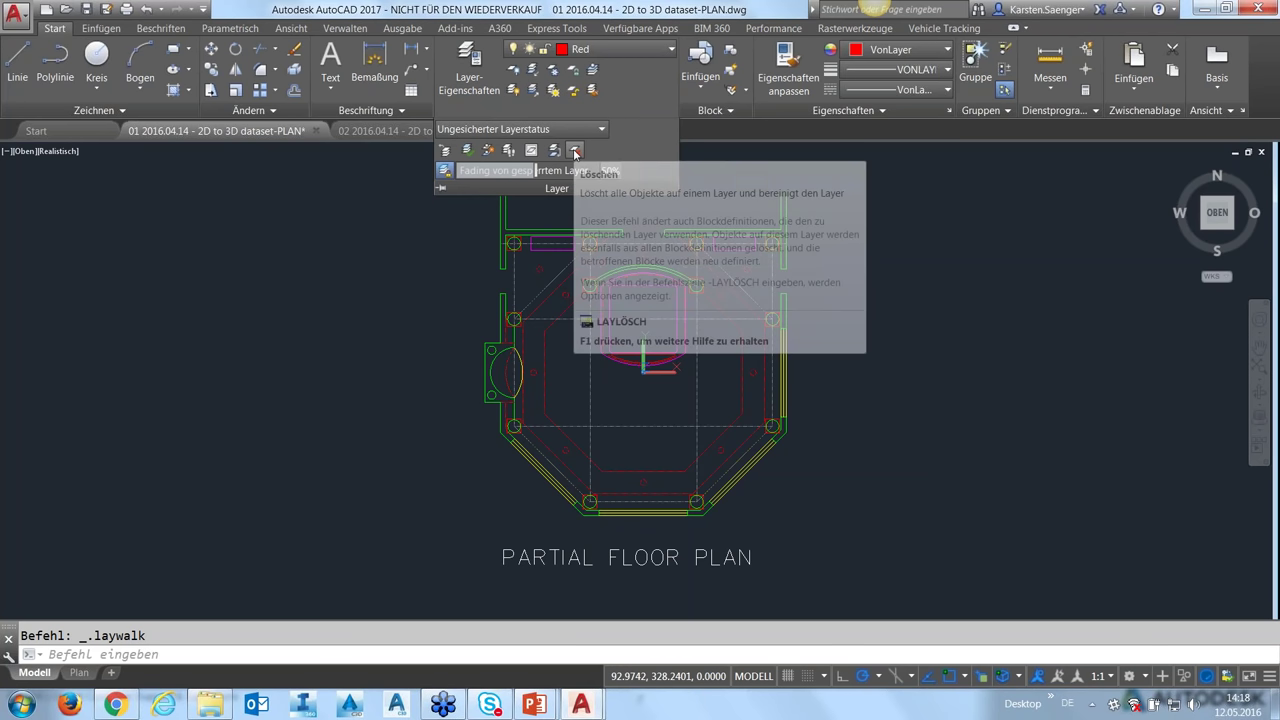
pyautogui.click(575, 151)
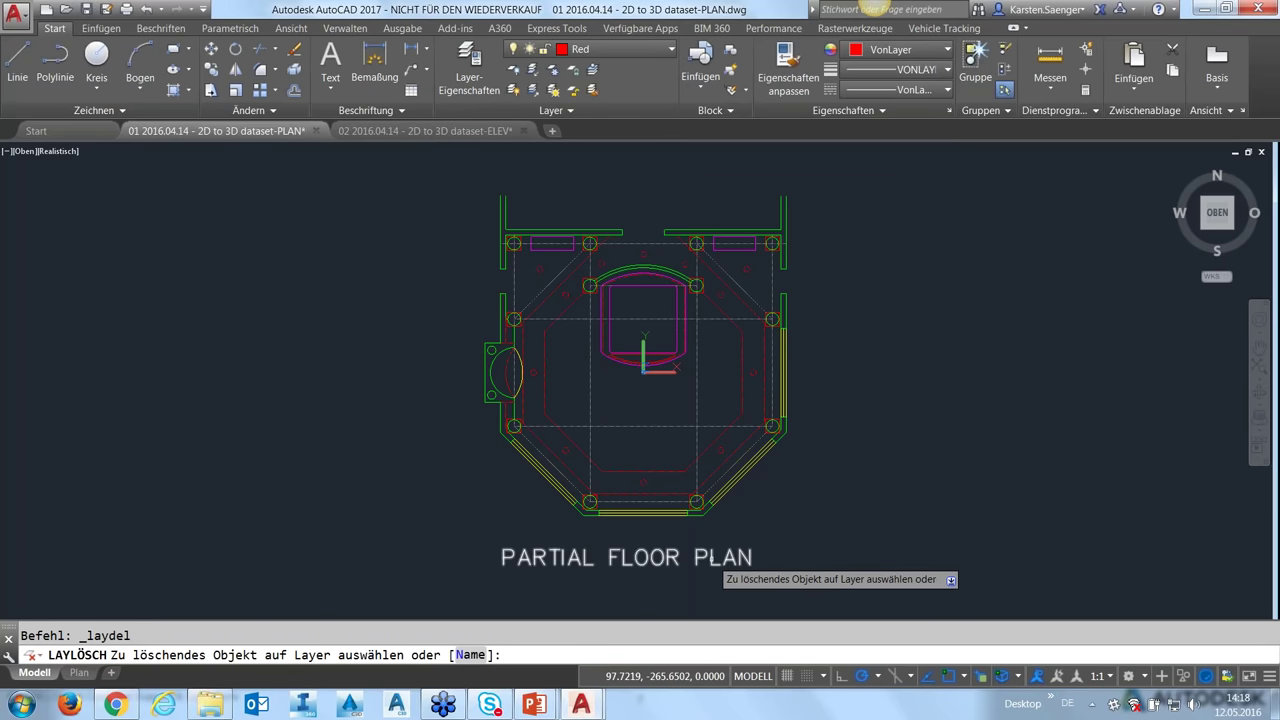
pyautogui.click(703, 557)
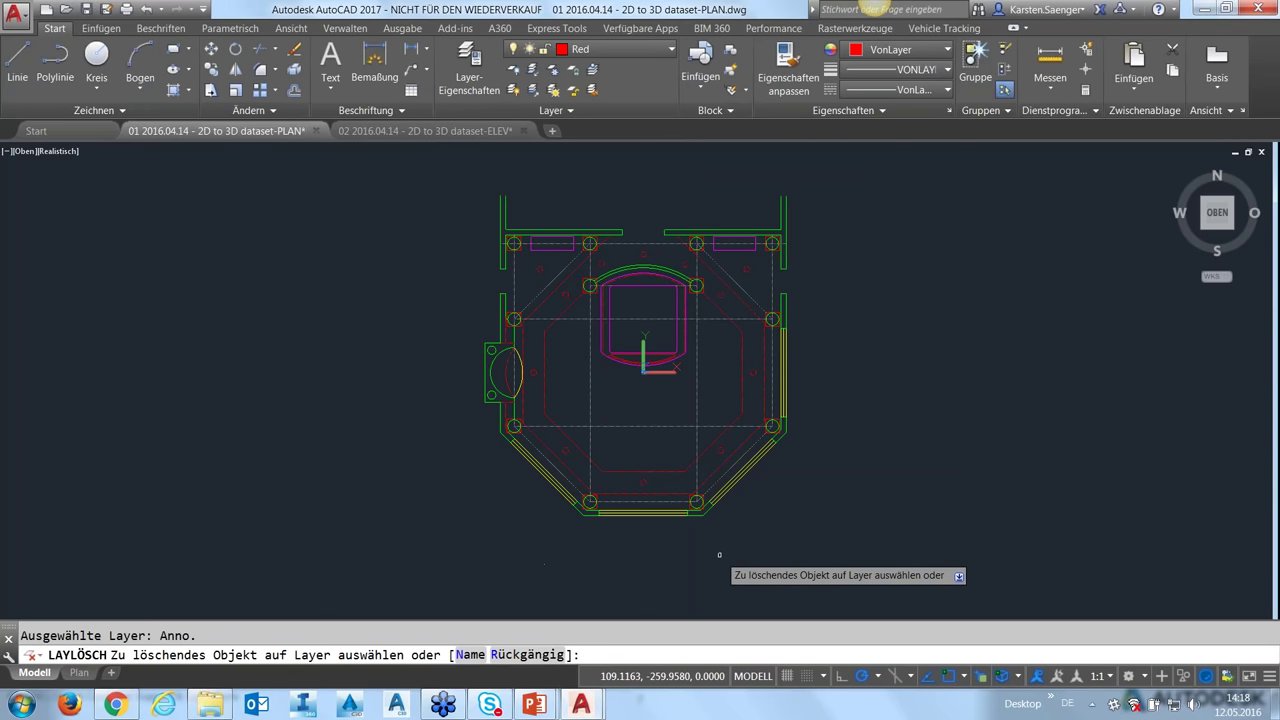
pyautogui.press('Return')
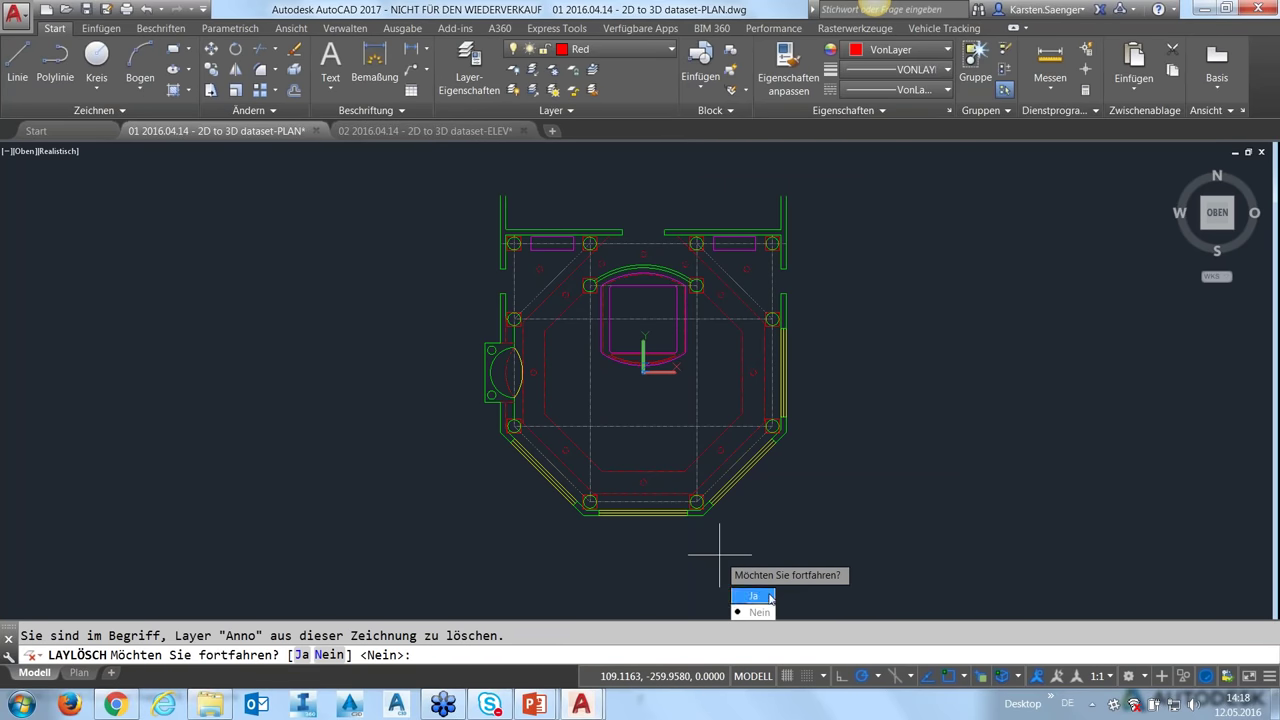
pyautogui.click(766, 600)
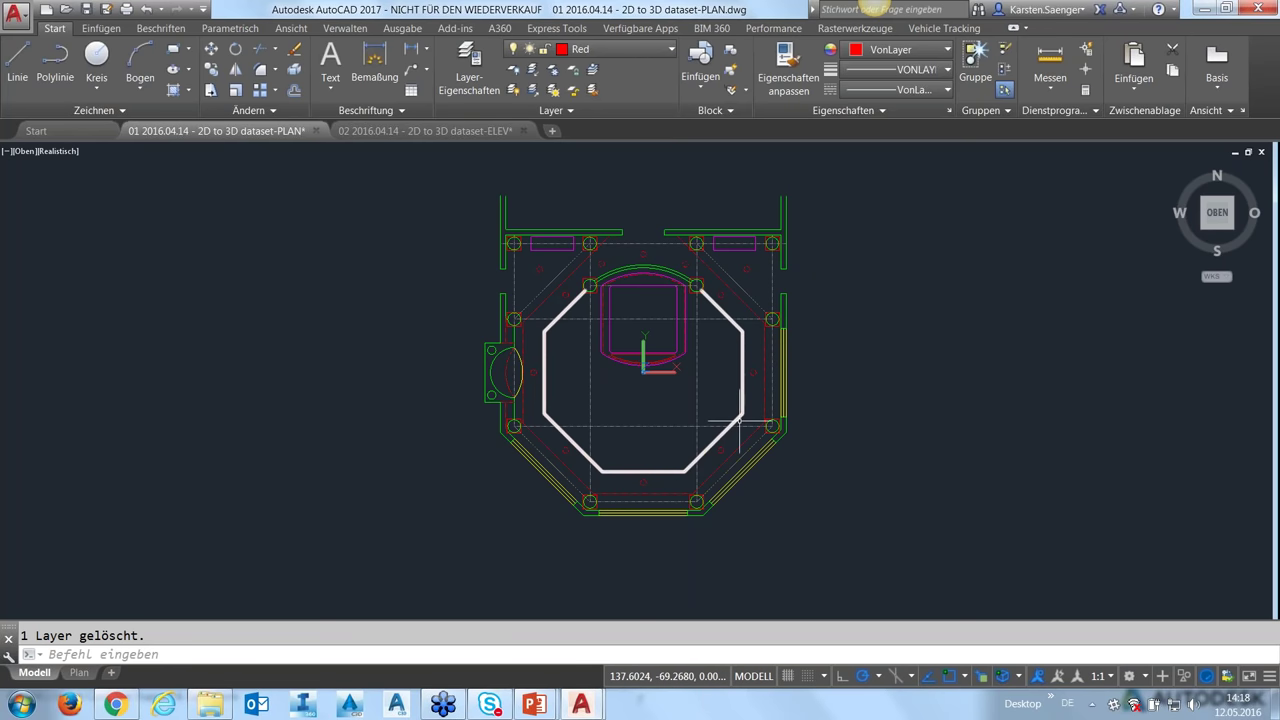
# - Select the octagon outline and all objects similar to it from the shortcut menu
pyautogui.click(742, 380)
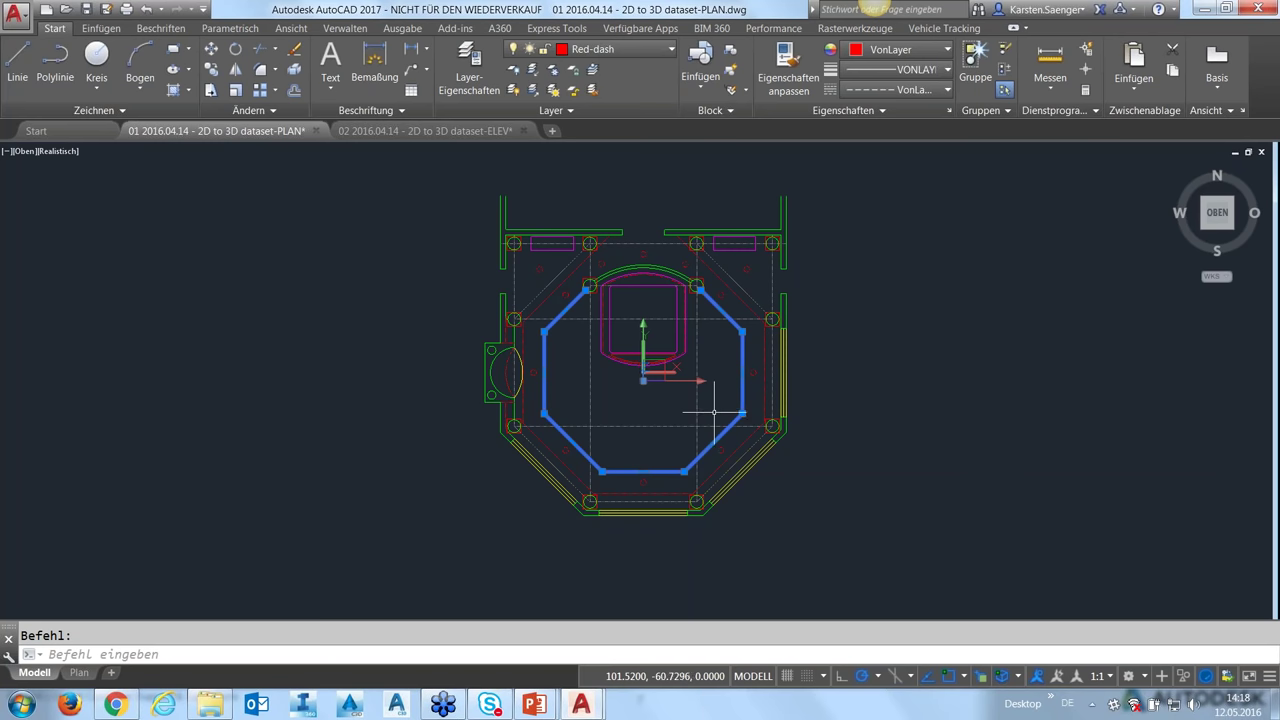
pyautogui.rightClick(719, 398)
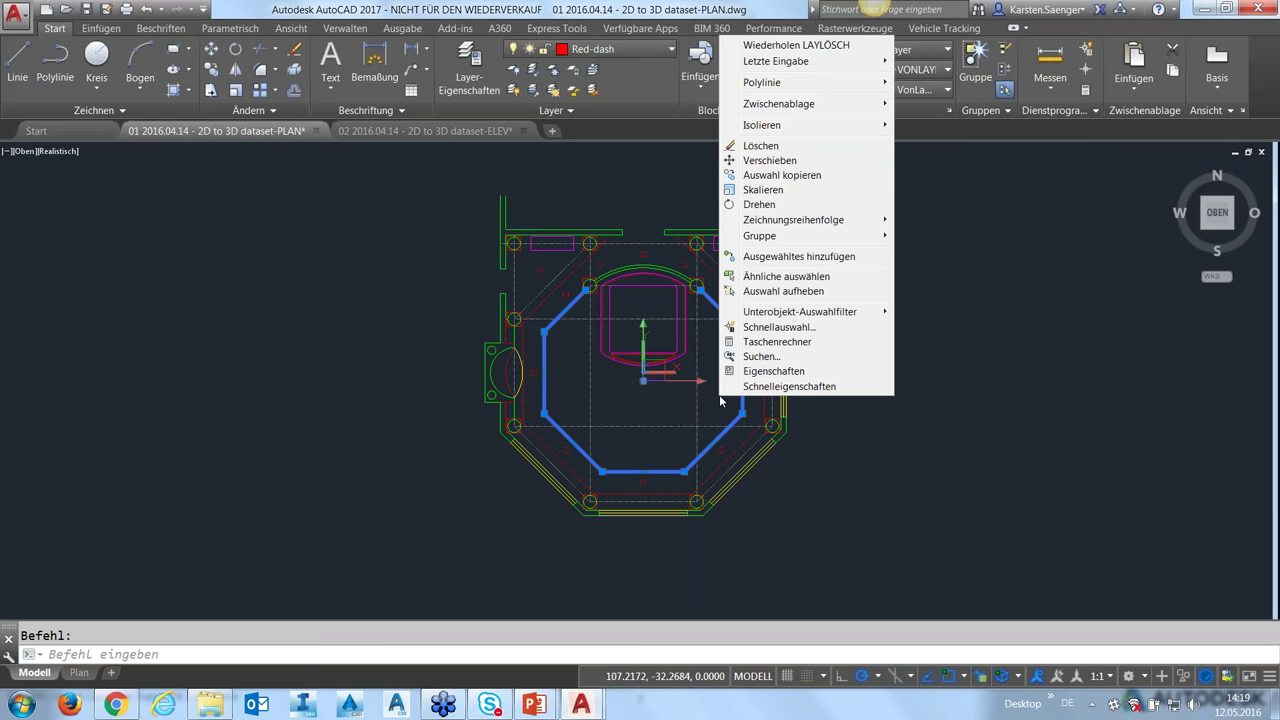
pyautogui.click(775, 283)
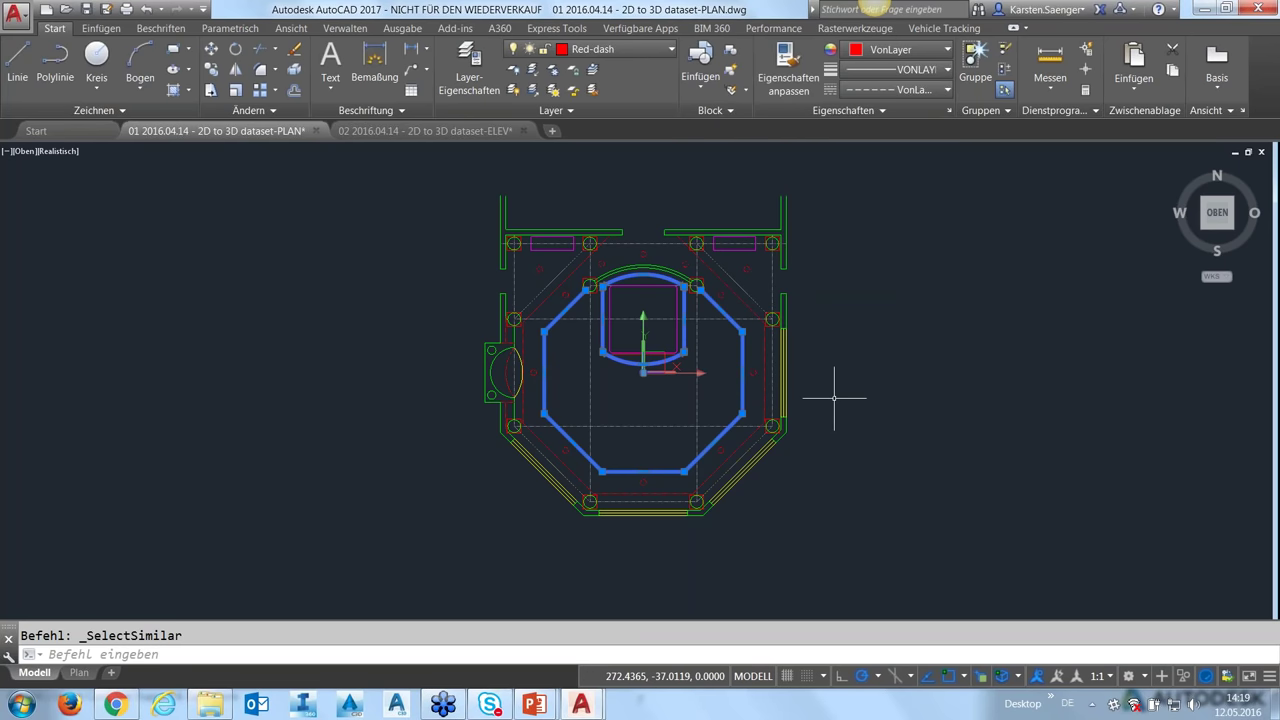
pyautogui.press('Escape')
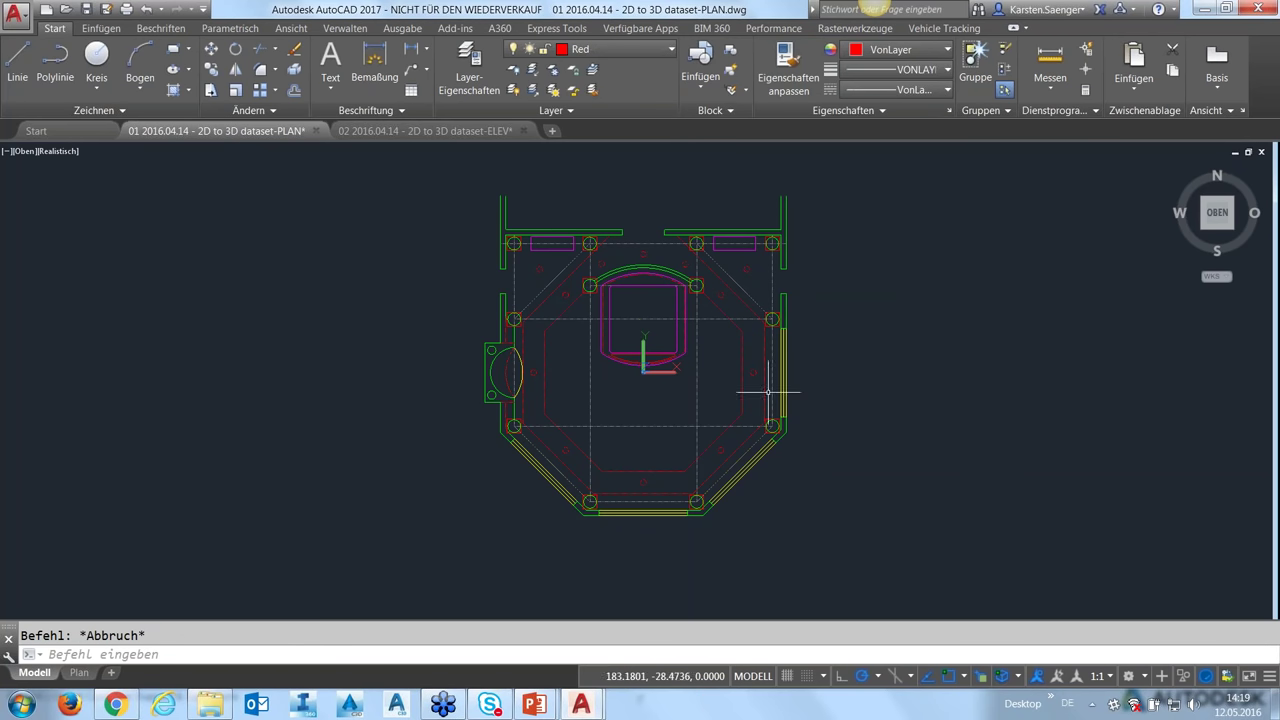
pyautogui.rightClick(742, 355)
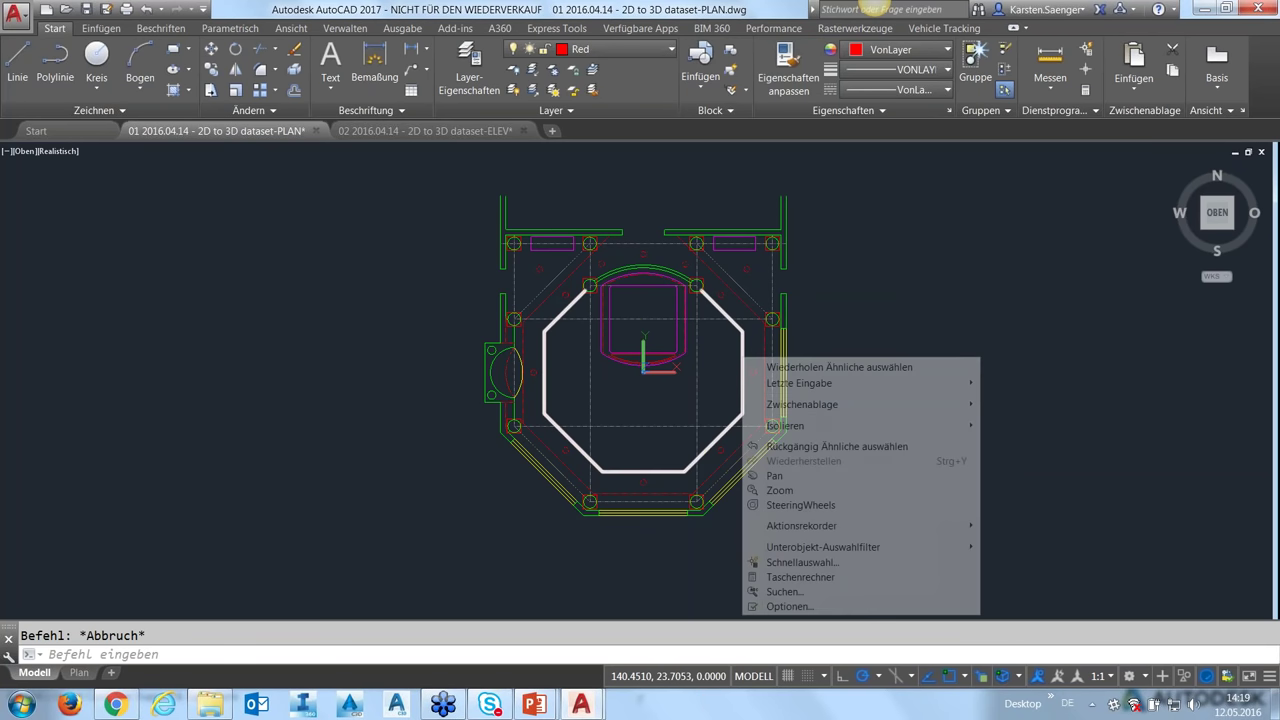
pyautogui.press('Escape')
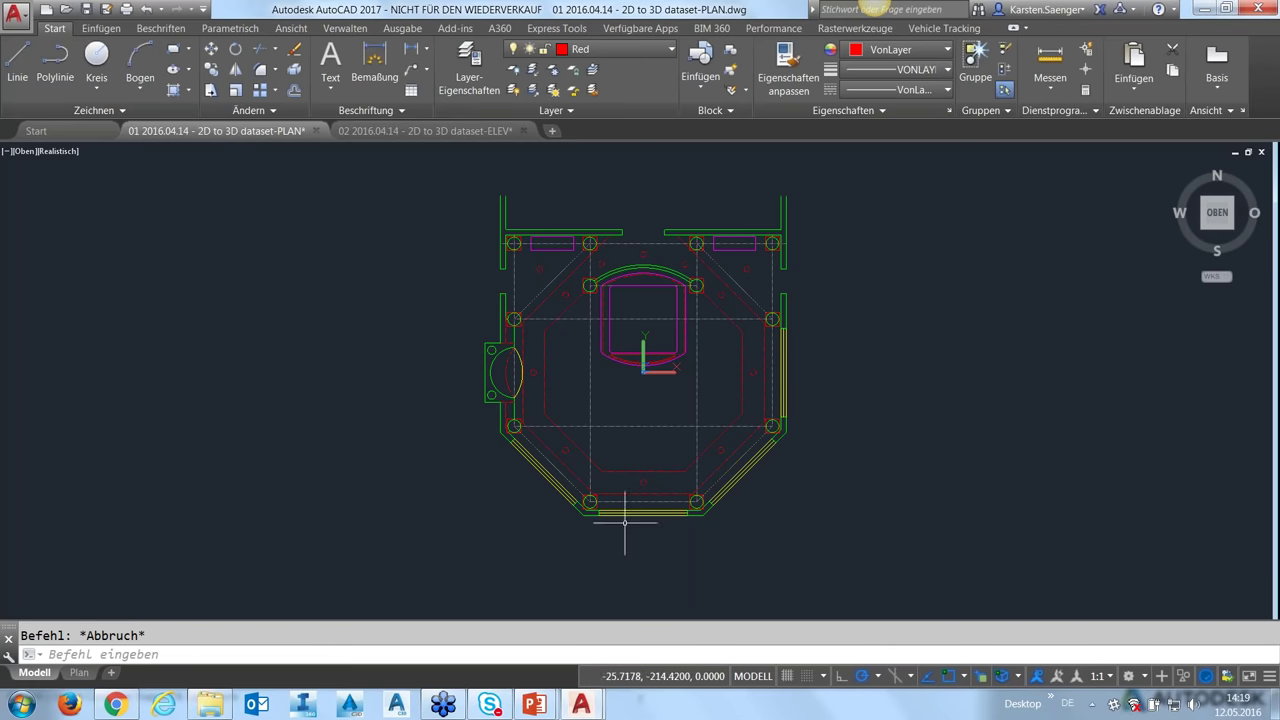
# - Reselect the octagon and run select-similar again, also by typing SELECTSIMILAR
pyautogui.click(687, 468)
pyautogui.rightClick(946, 410)
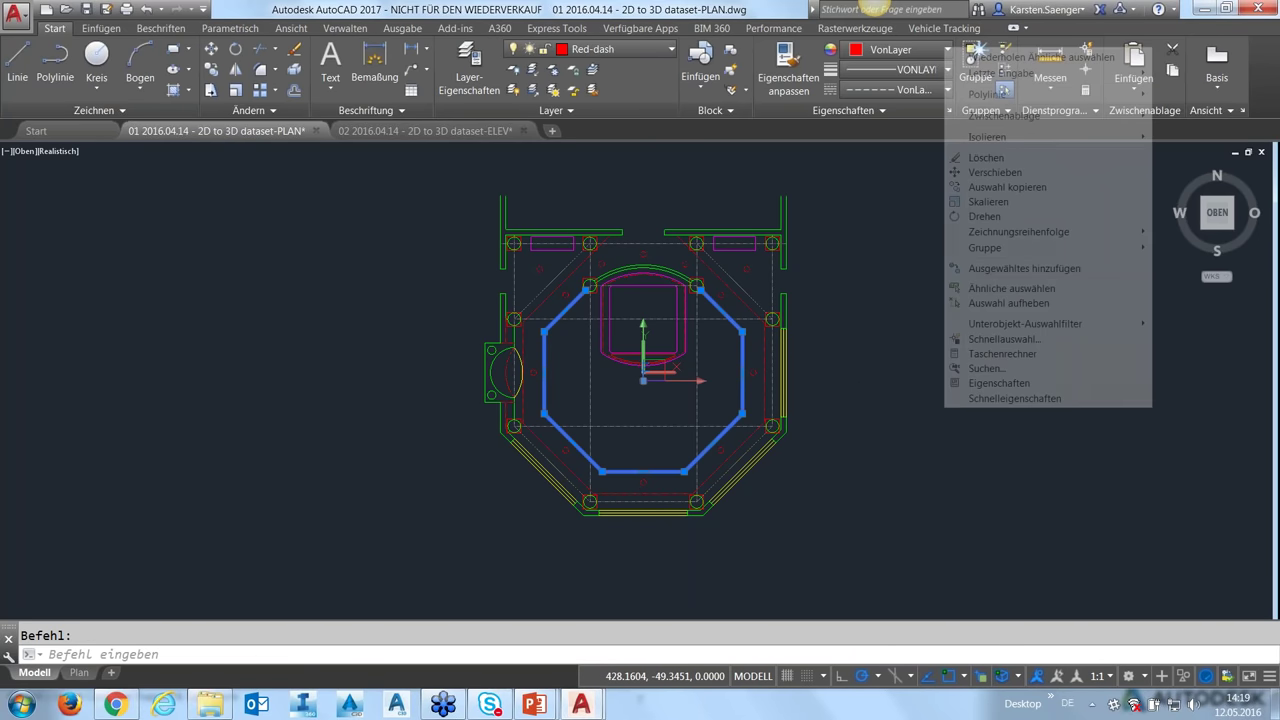
pyautogui.click(1000, 289)
pyautogui.click(196, 651)
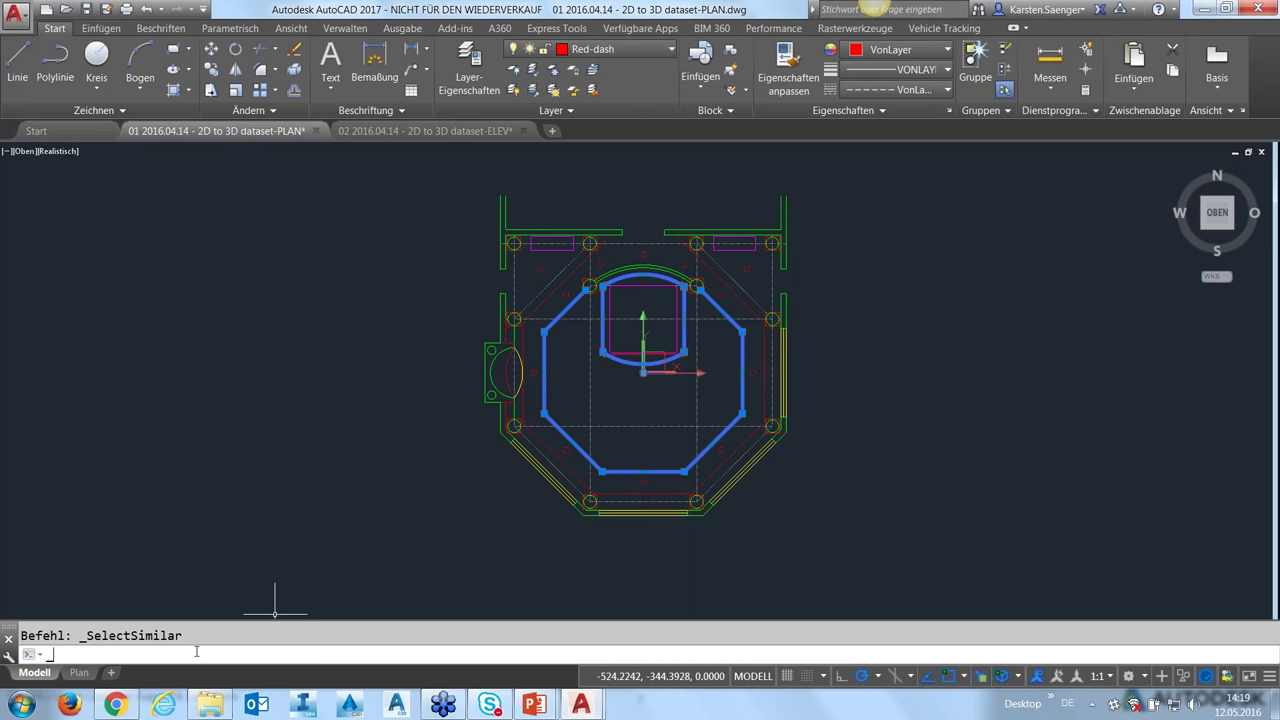
pyautogui.write('selectsimilar')
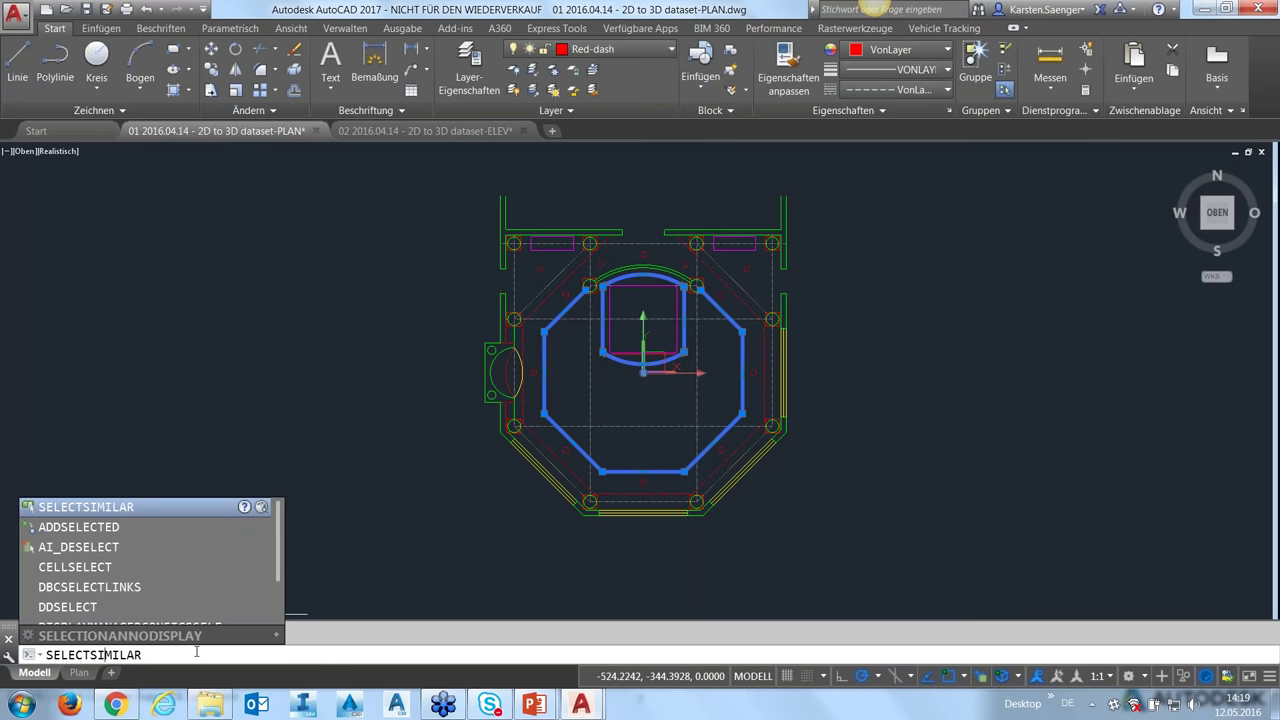
pyautogui.press('Return')
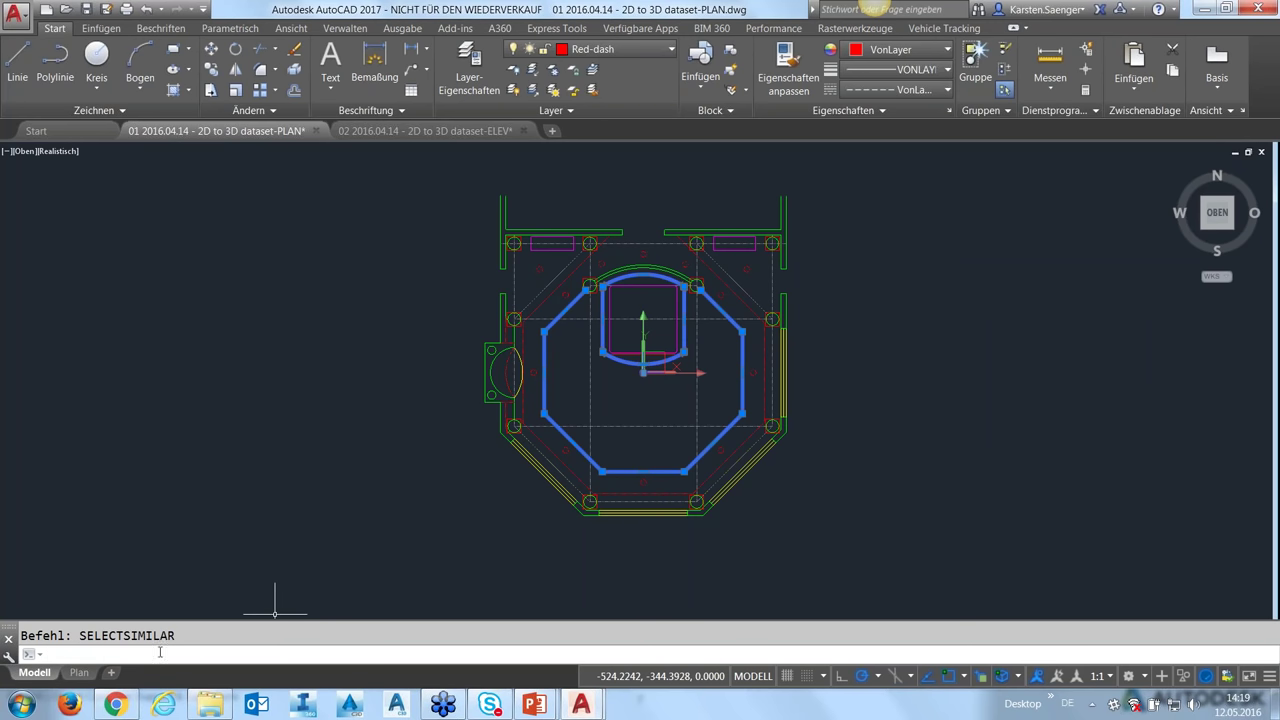
pyautogui.press('Escape')
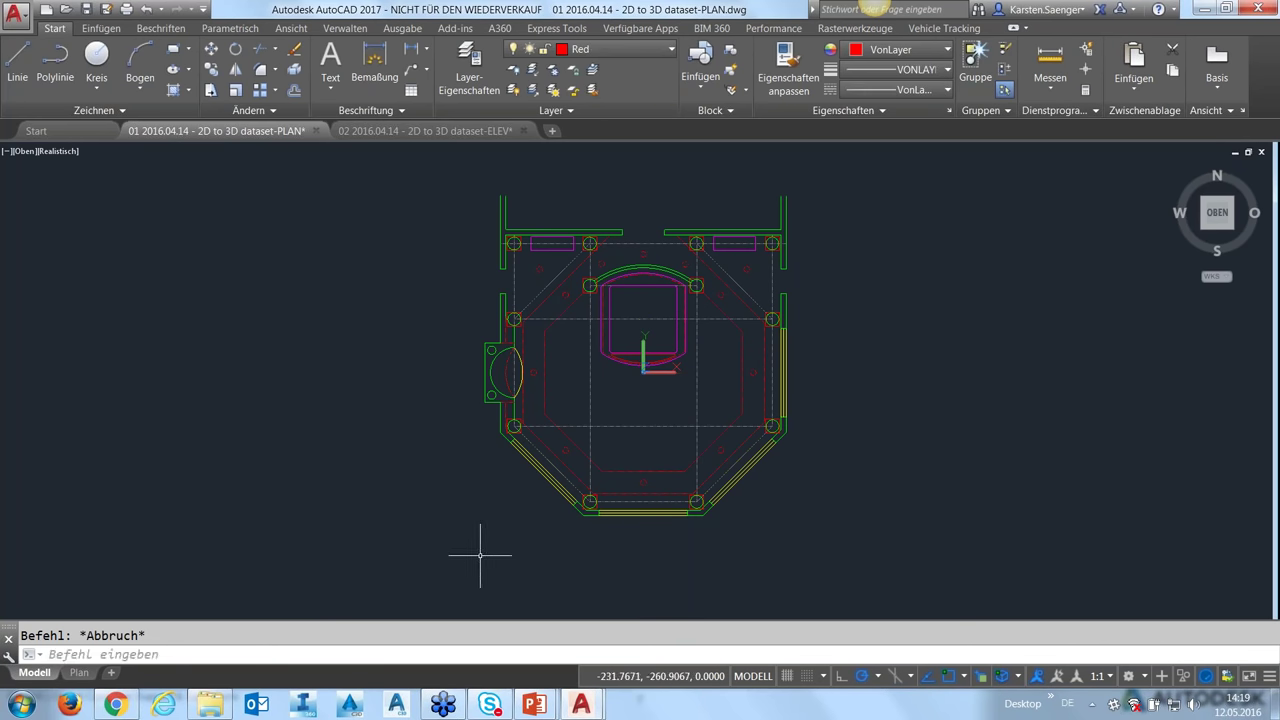
# - Select the octagon's similar objects once more, then recall and cancel SELECTSIMILAR
pyautogui.click(583, 451)
pyautogui.rightClick(331, 506)
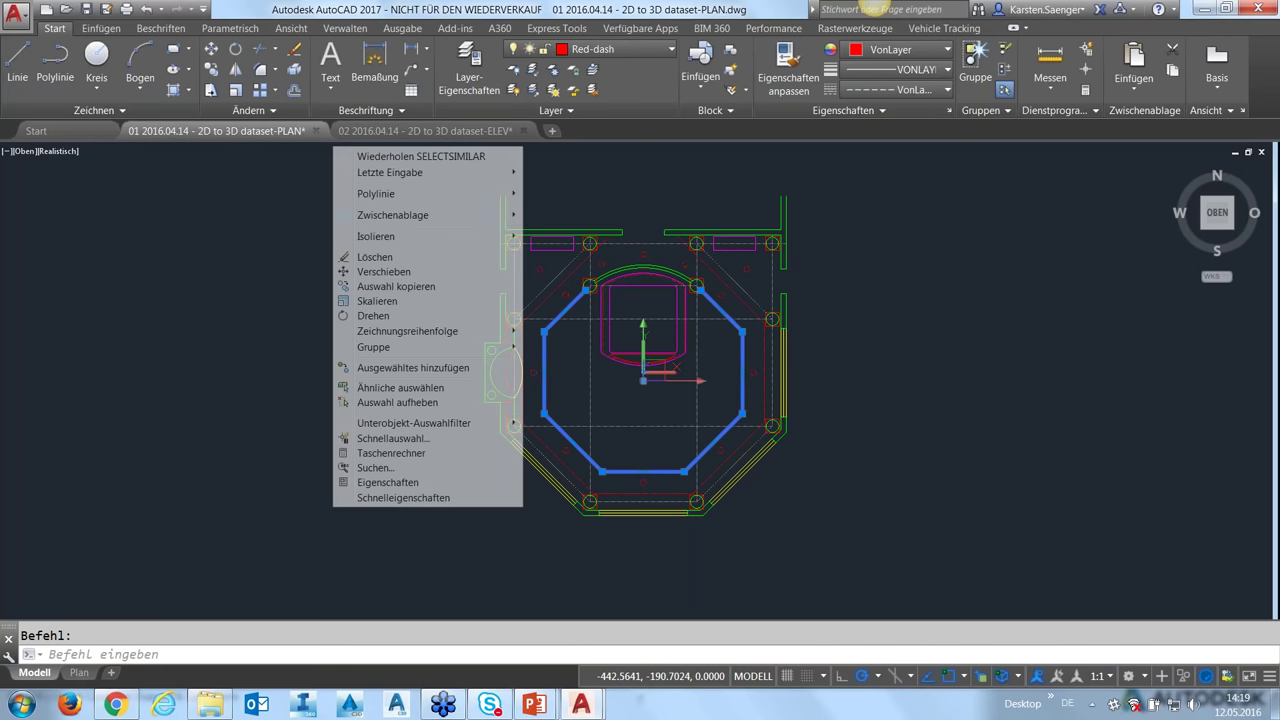
pyautogui.click(418, 390)
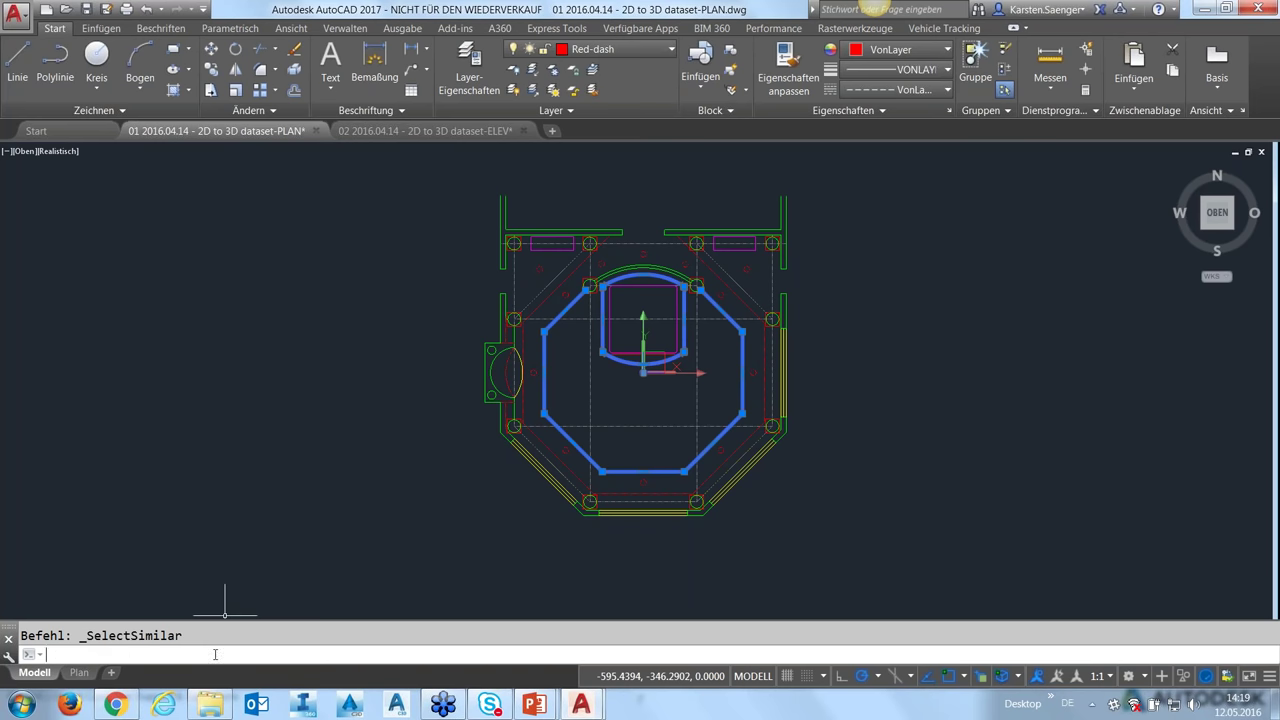
pyautogui.press('Return')
pyautogui.press('Up')
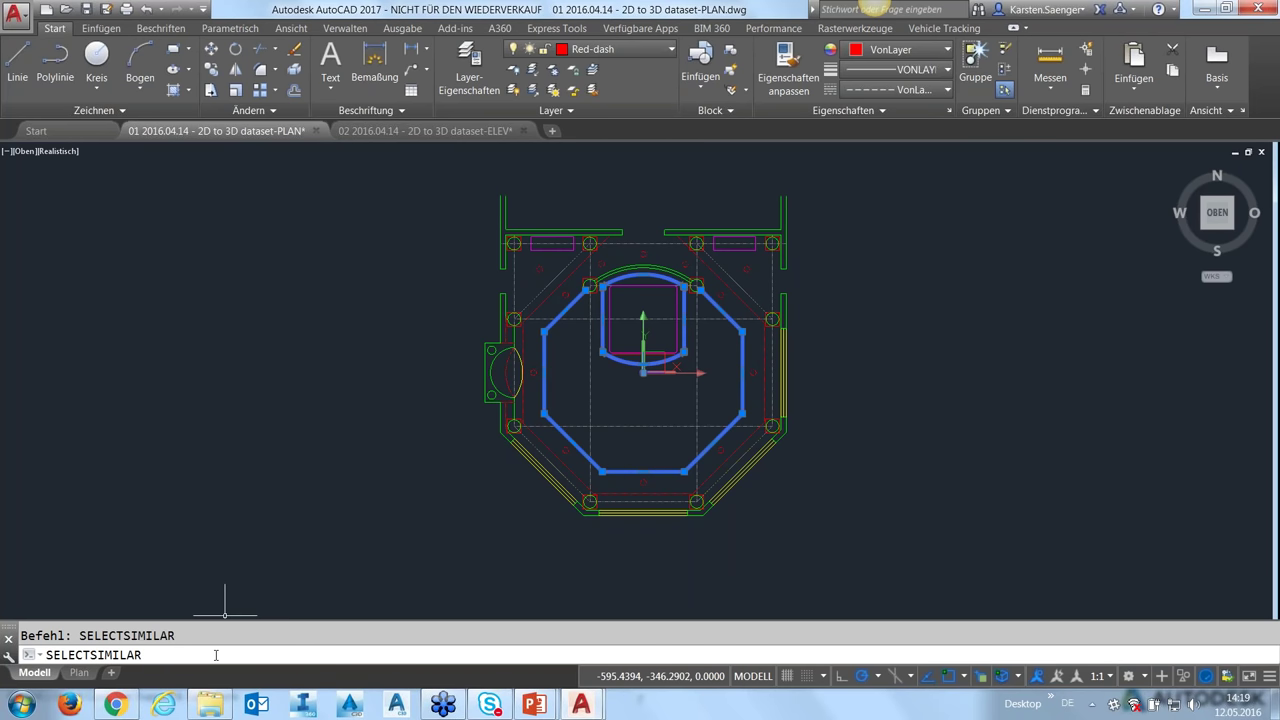
pyautogui.press('Escape')
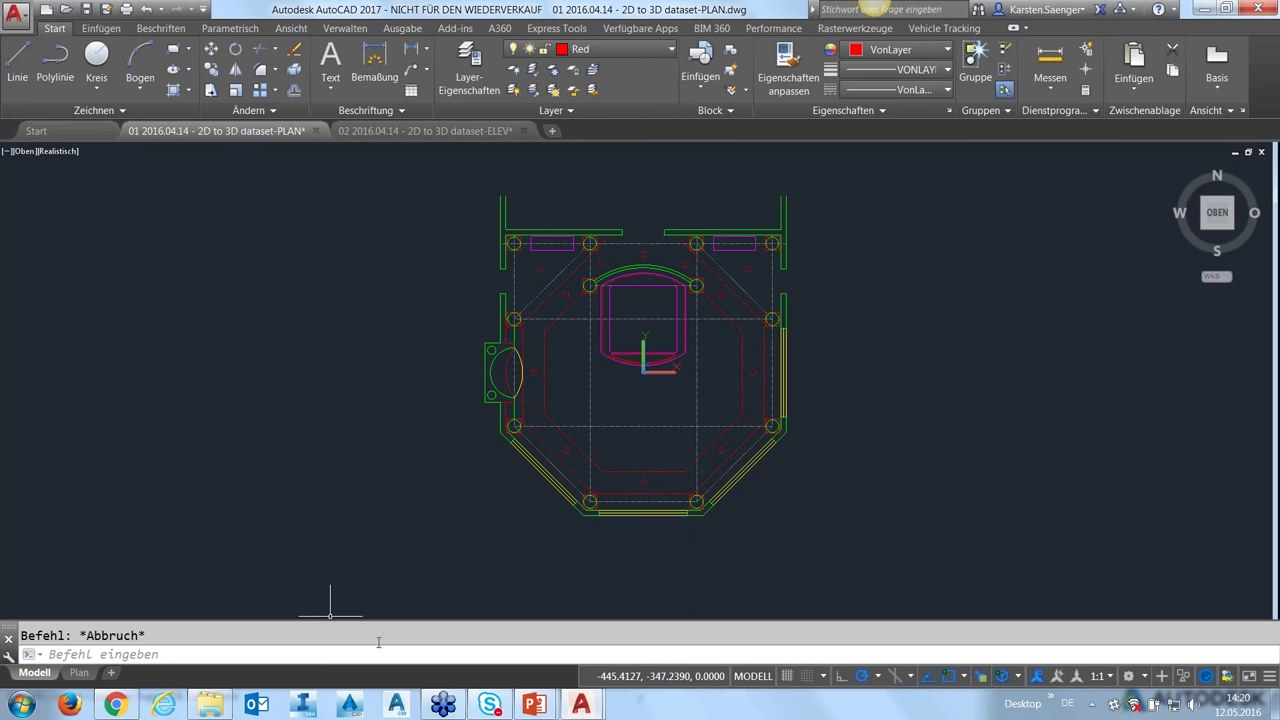
# - Pan the plan view slightly with nothing left selected
pyautogui.moveTo(766, 530); pyautogui.dragTo(729, 553, button='middle')
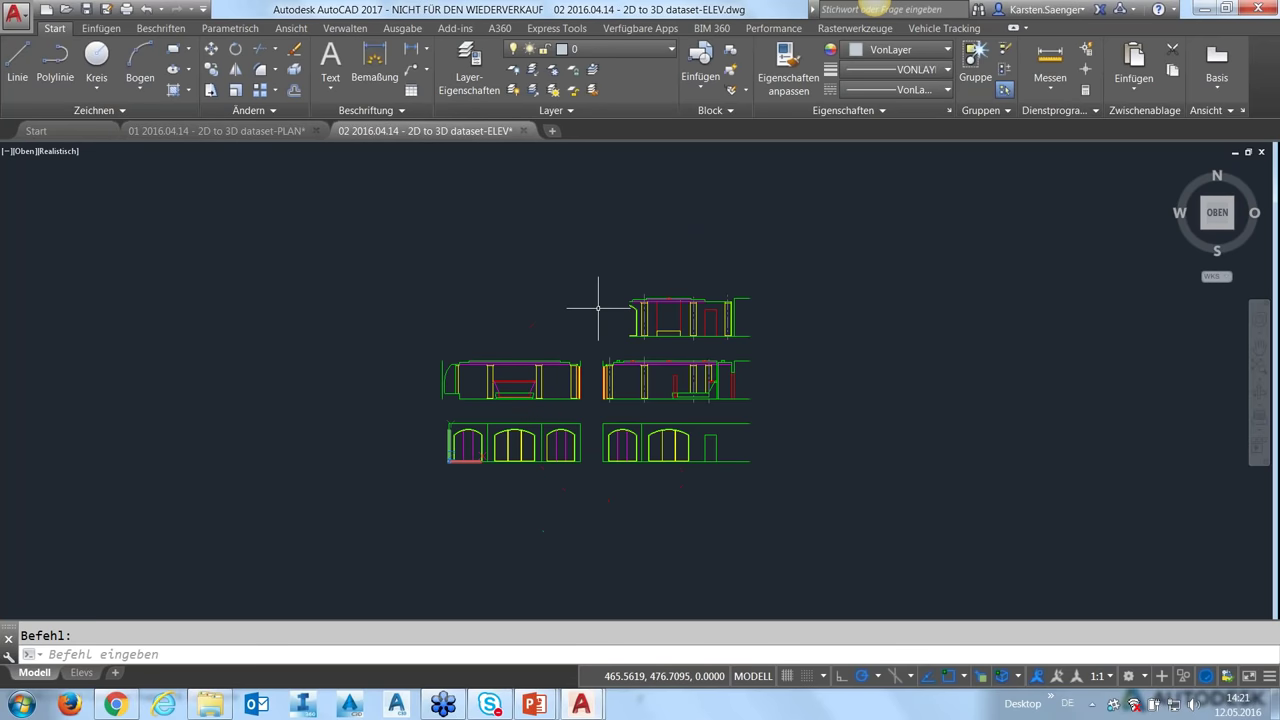
pyautogui.scroll(2, 605, 358)
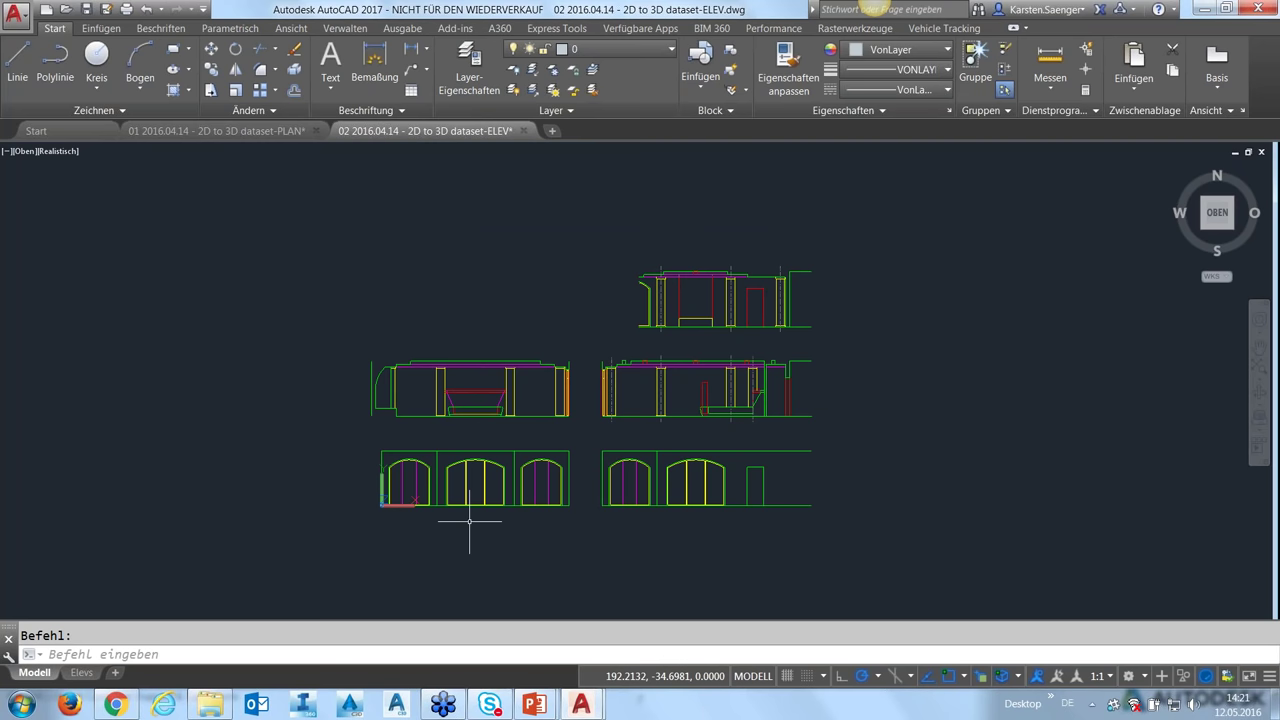
pyautogui.moveTo(466, 524); pyautogui.dragTo(453, 512, button='middle')
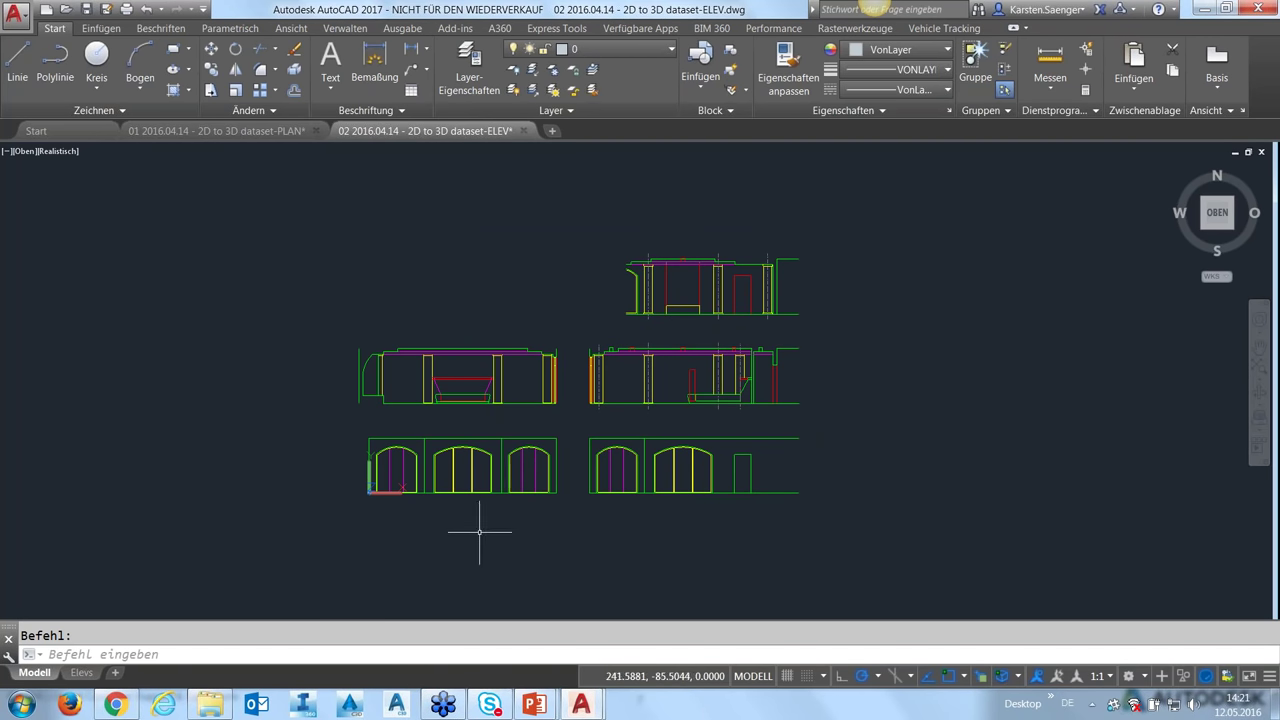
pyautogui.moveTo(482, 537); pyautogui.dragTo(477, 531, button='middle')
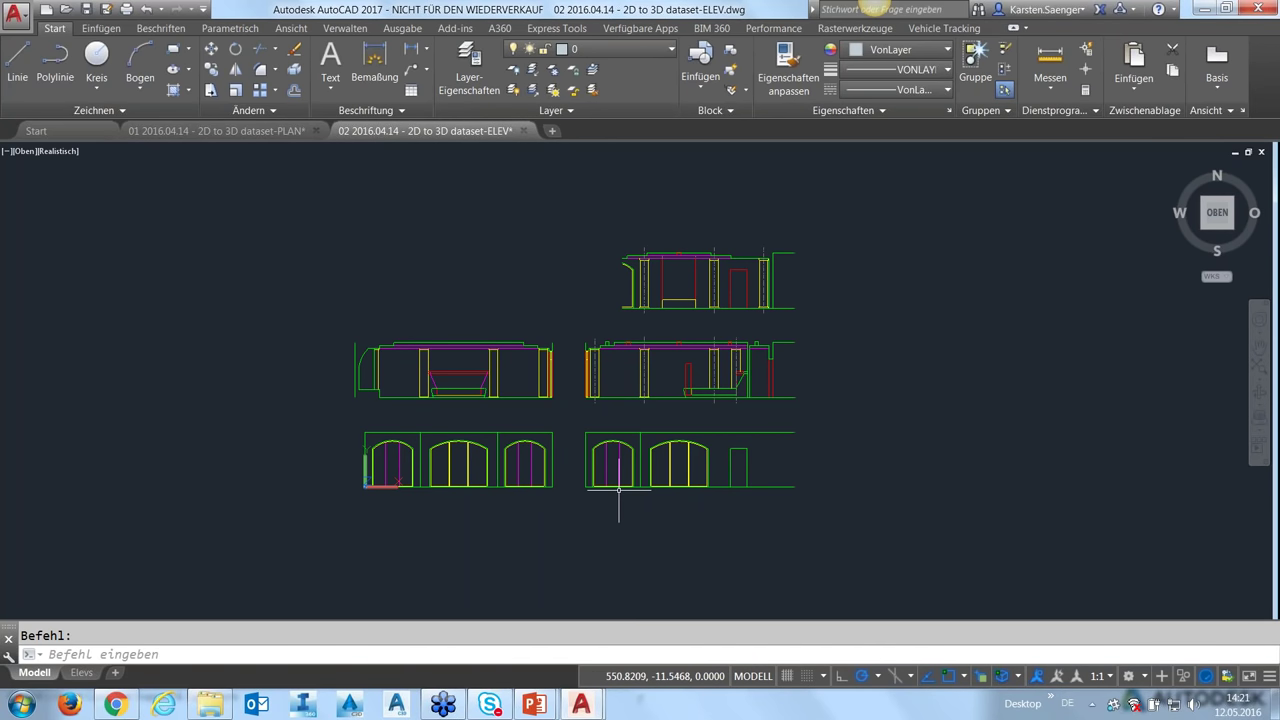
pyautogui.click(272, 131)
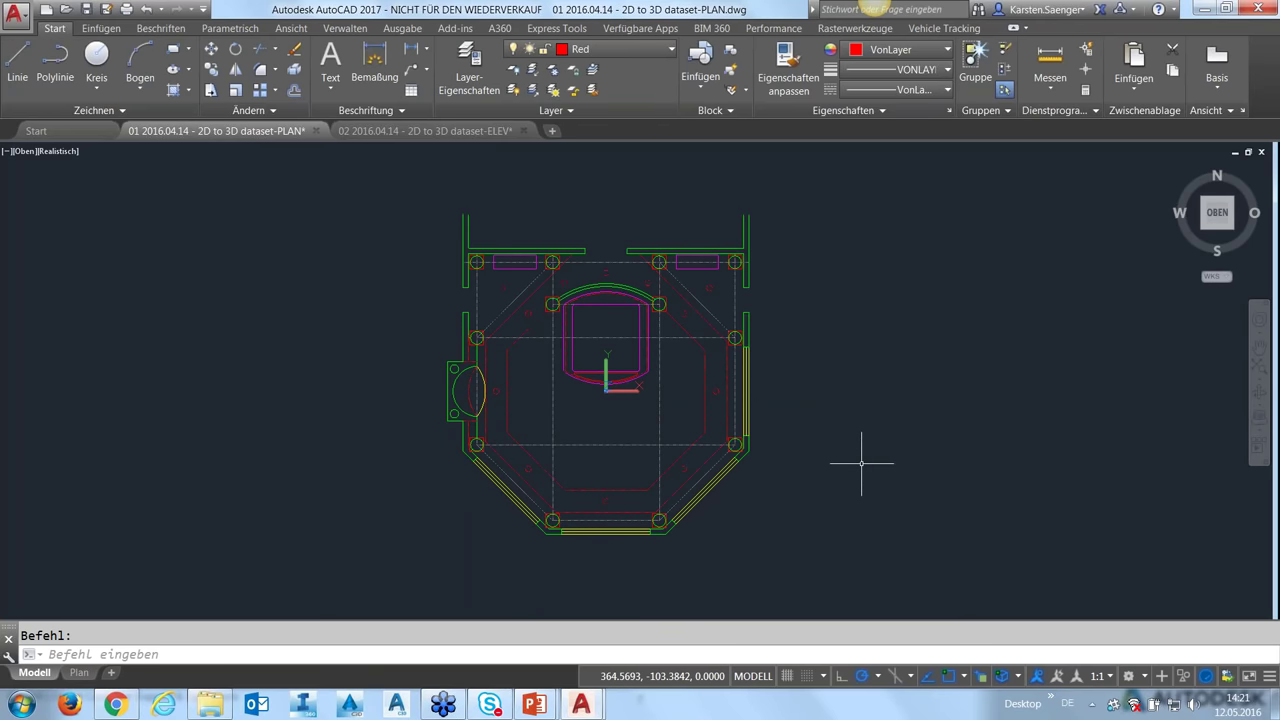
# - Insert the ELEV .dwg via EINFÜGE as a block at 0,0,0 with scale 1
pyautogui.press('Up')
pyautogui.write('e')
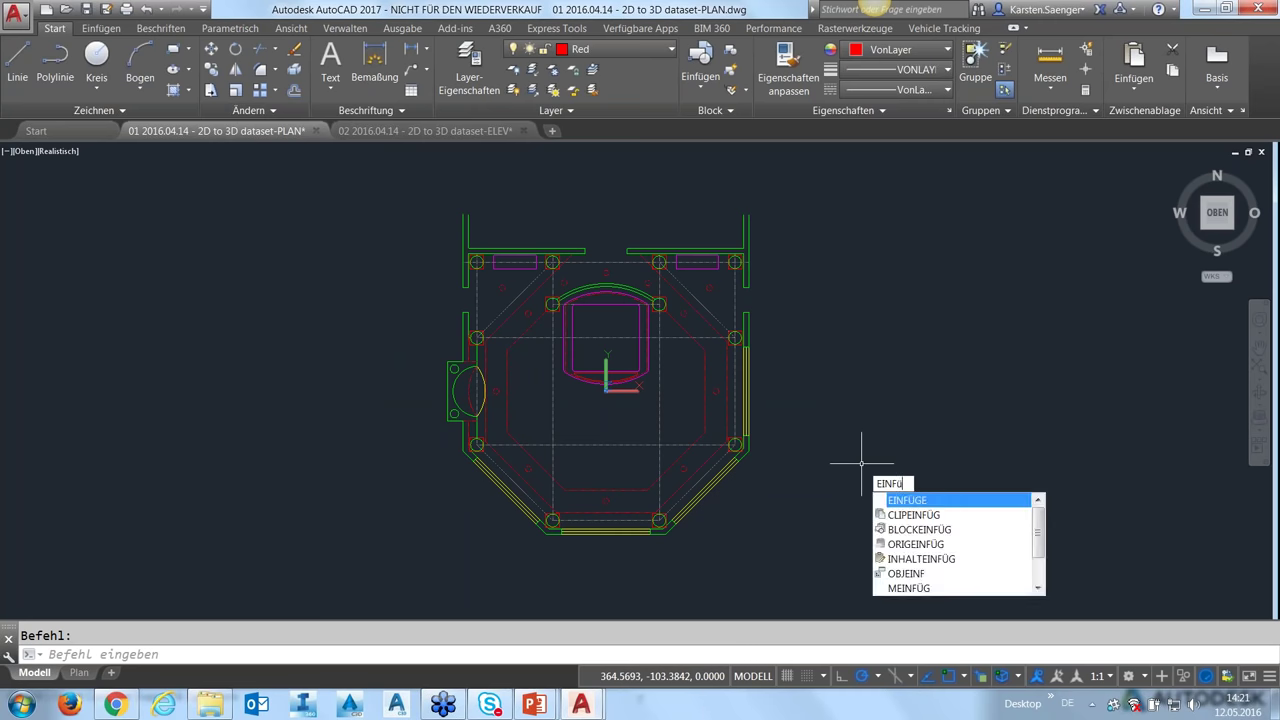
pyautogui.press('Return')
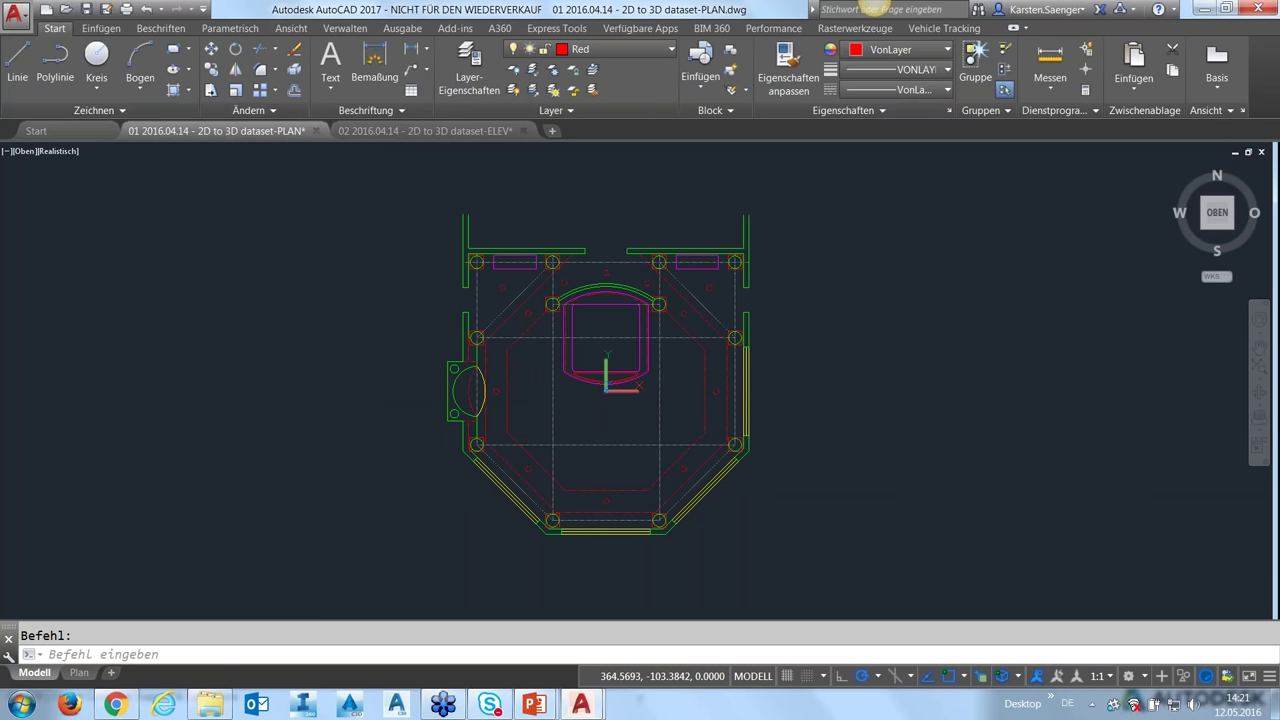
pyautogui.click(792, 287)
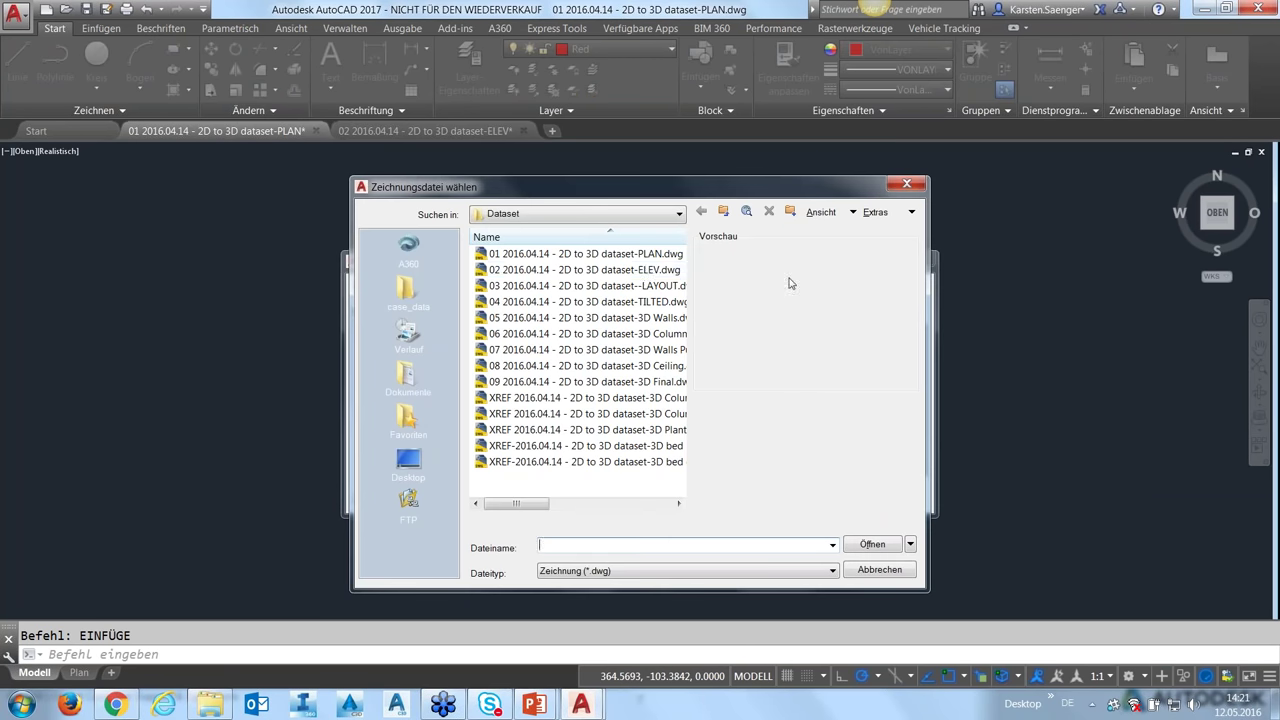
pyautogui.click(647, 272)
pyautogui.click(864, 550)
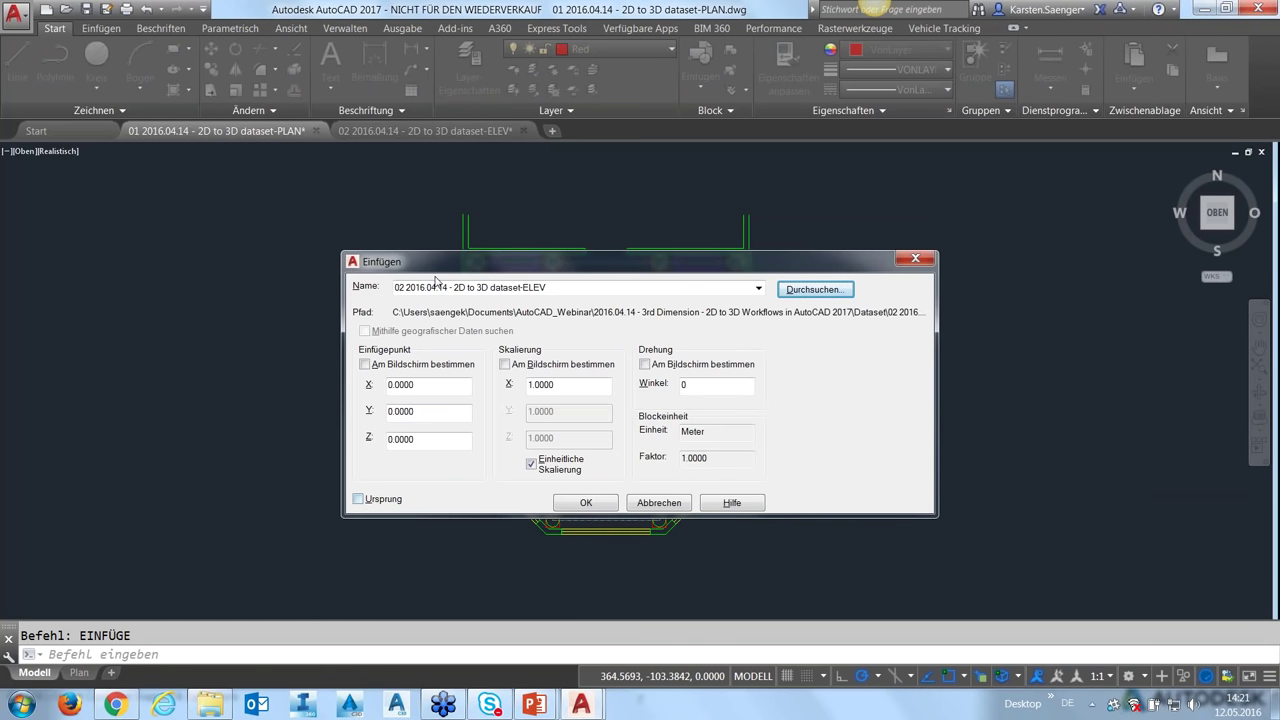
pyautogui.moveTo(438, 265); pyautogui.dragTo(339, 217)
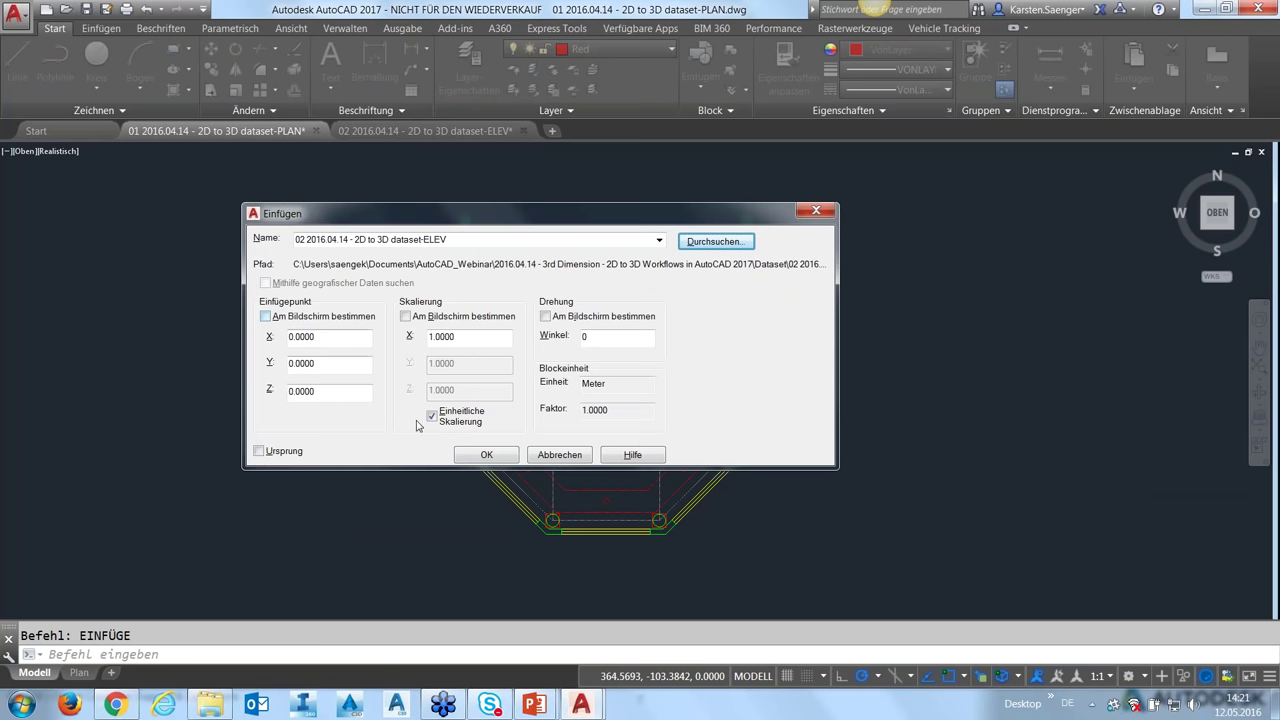
pyautogui.click(486, 455)
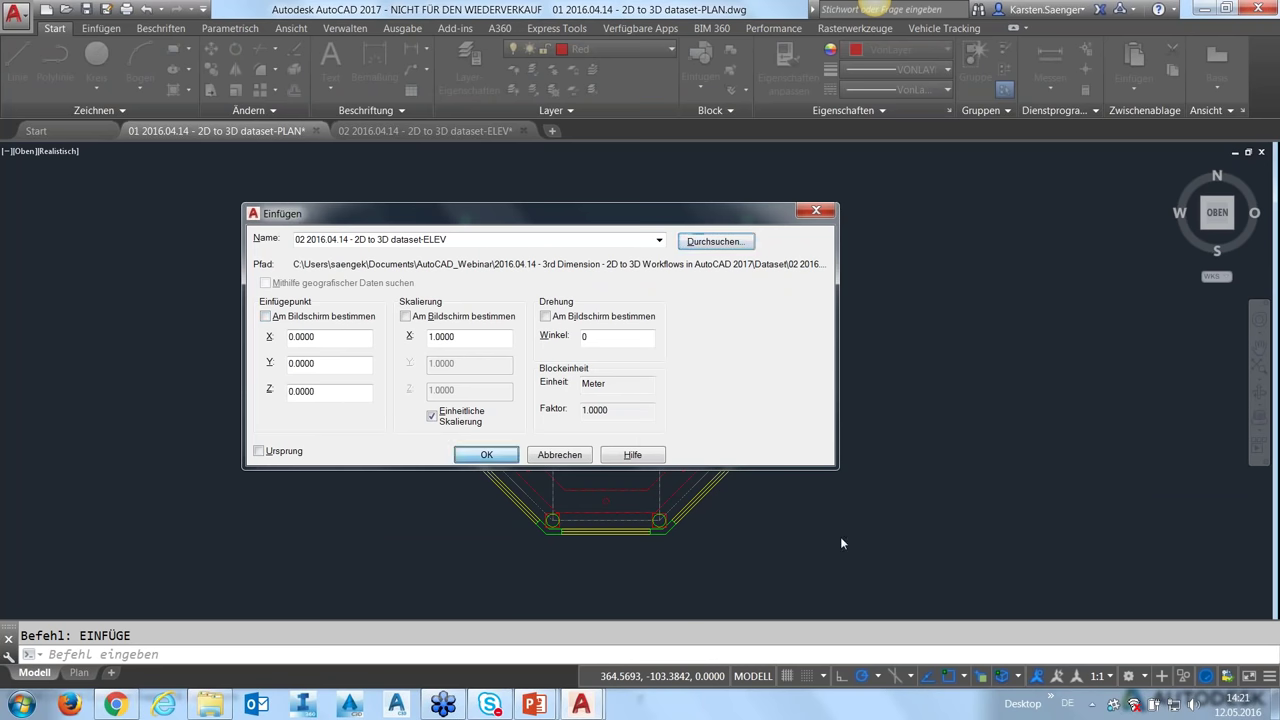
pyautogui.scroll(-2, 841, 543)
pyautogui.moveTo(851, 506); pyautogui.dragTo(617, 494, button='middle')
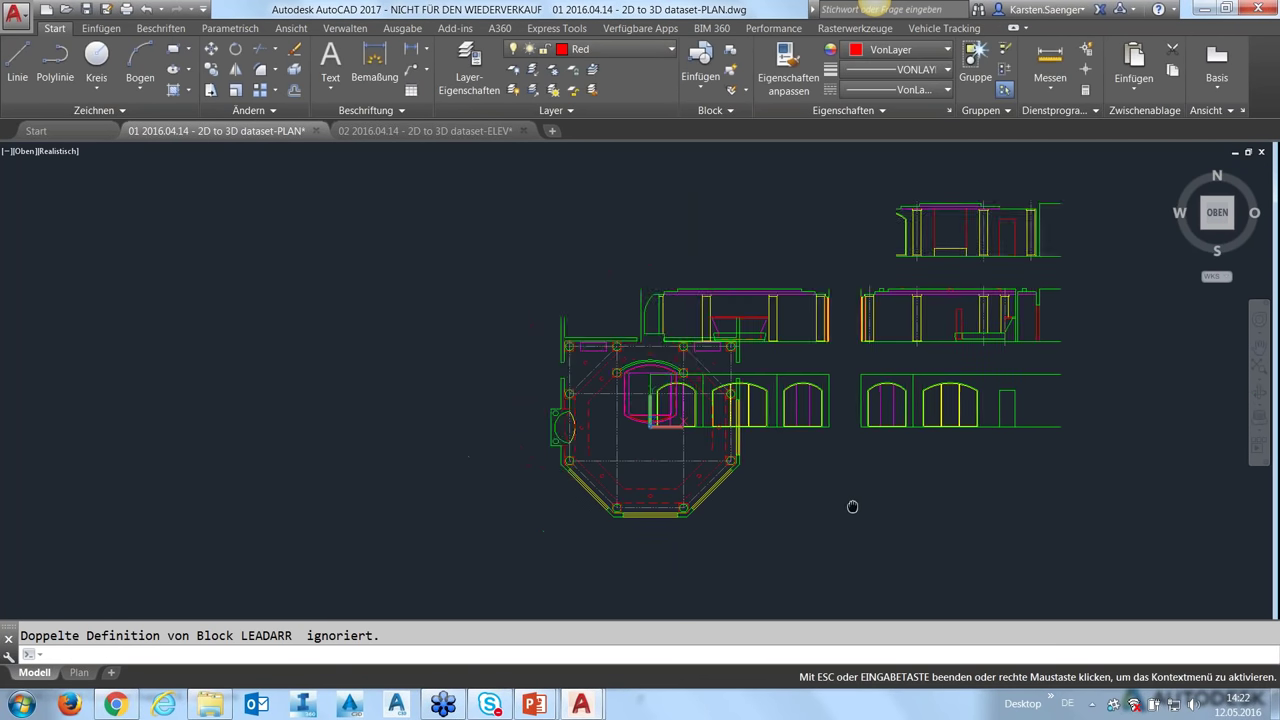
pyautogui.scroll(-2, 623, 494)
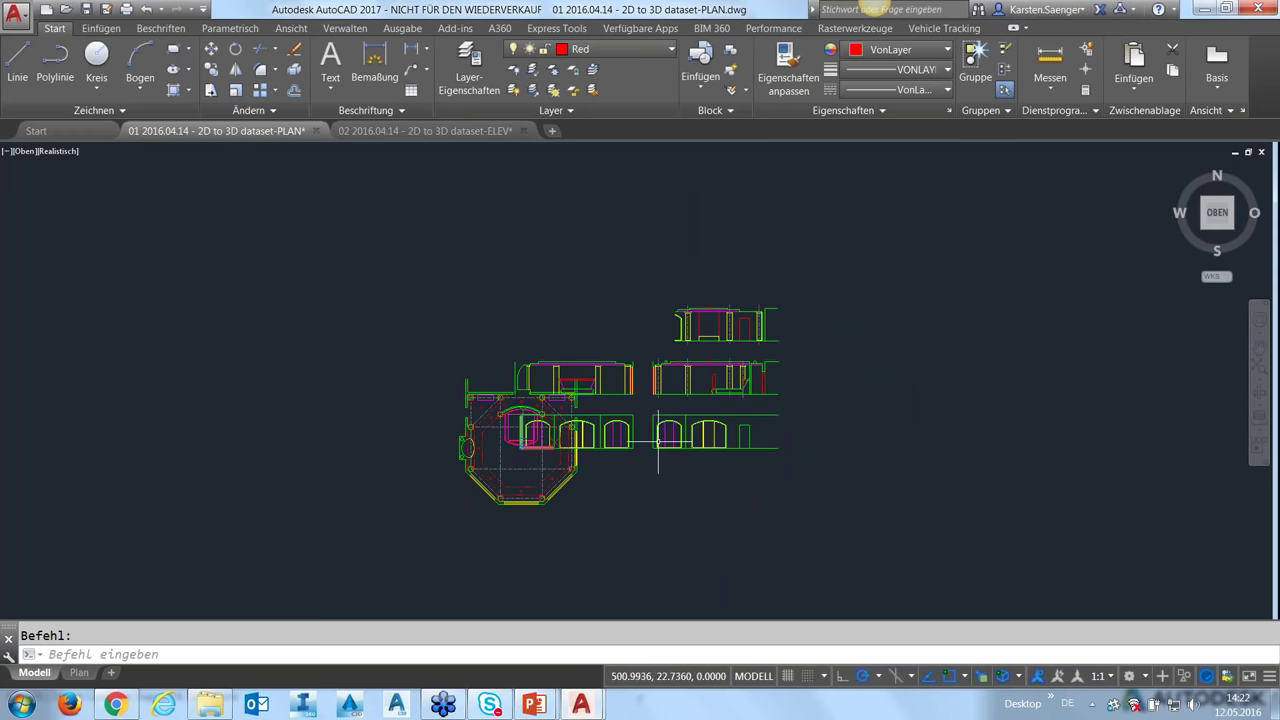
# - Move the inserted elevation block up and to the right of the floor plan
pyautogui.click(545, 440)
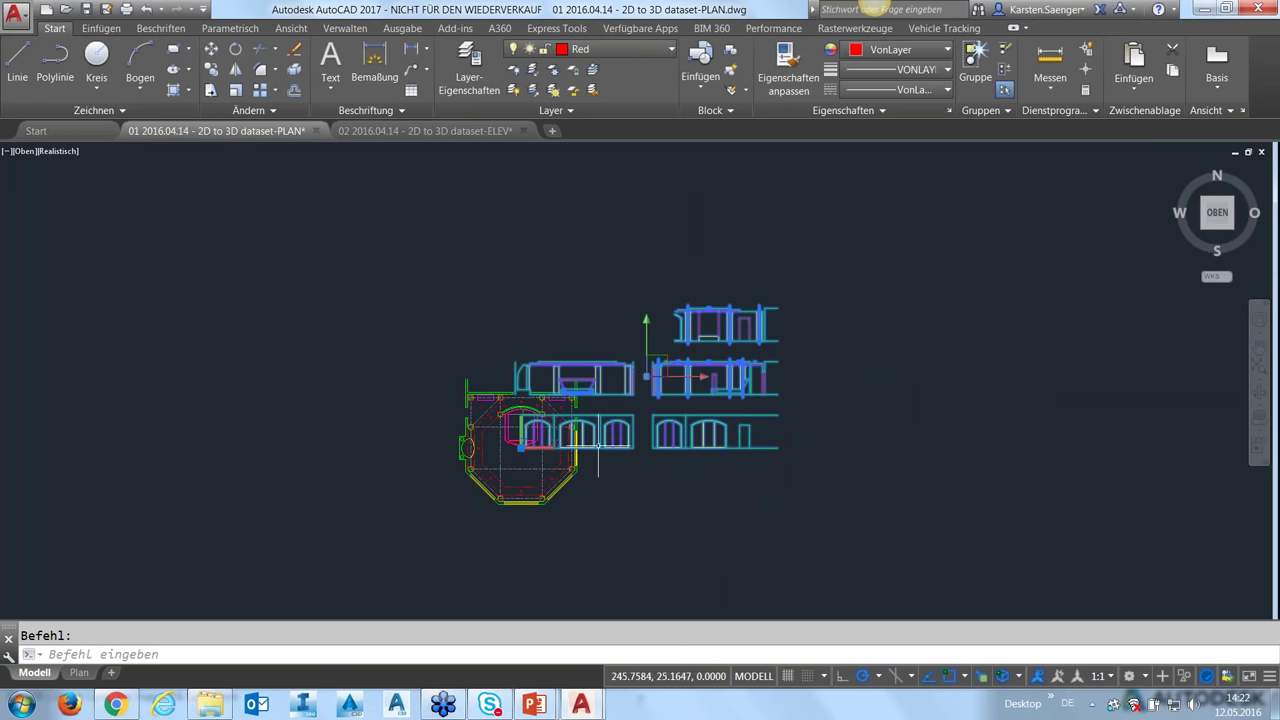
pyautogui.write('sc')
pyautogui.press('Return')
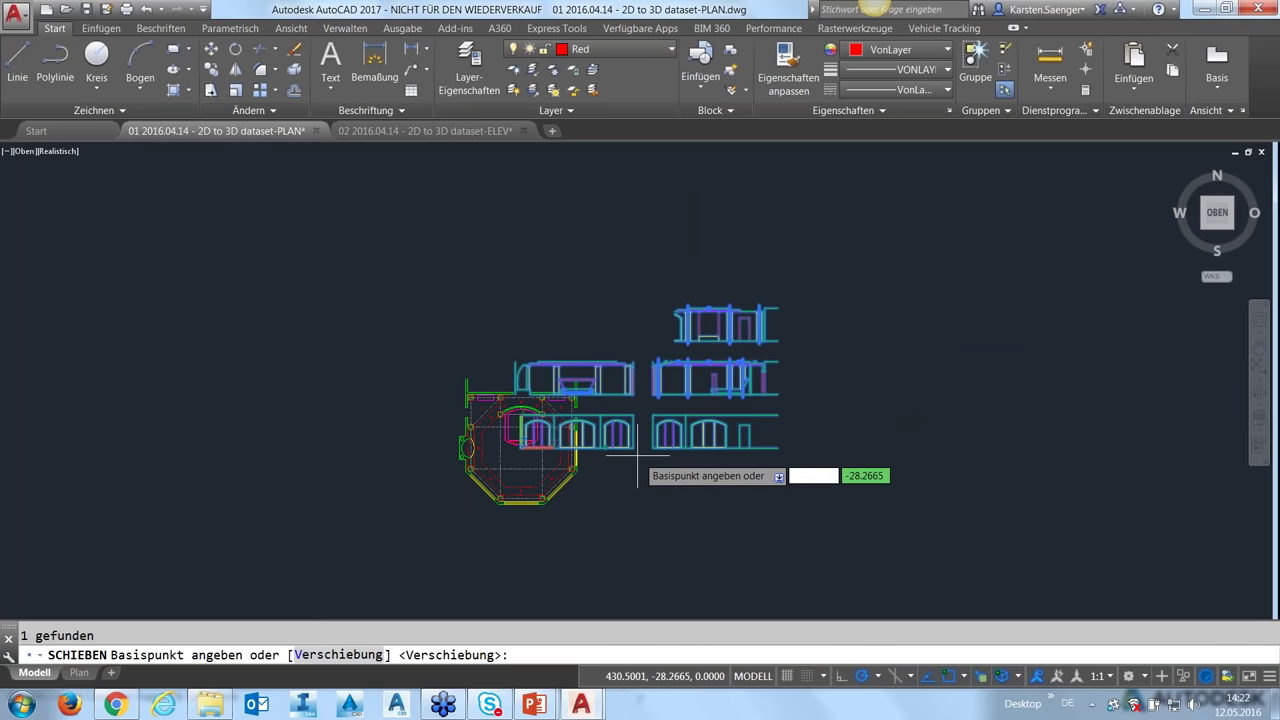
pyautogui.click(633, 447)
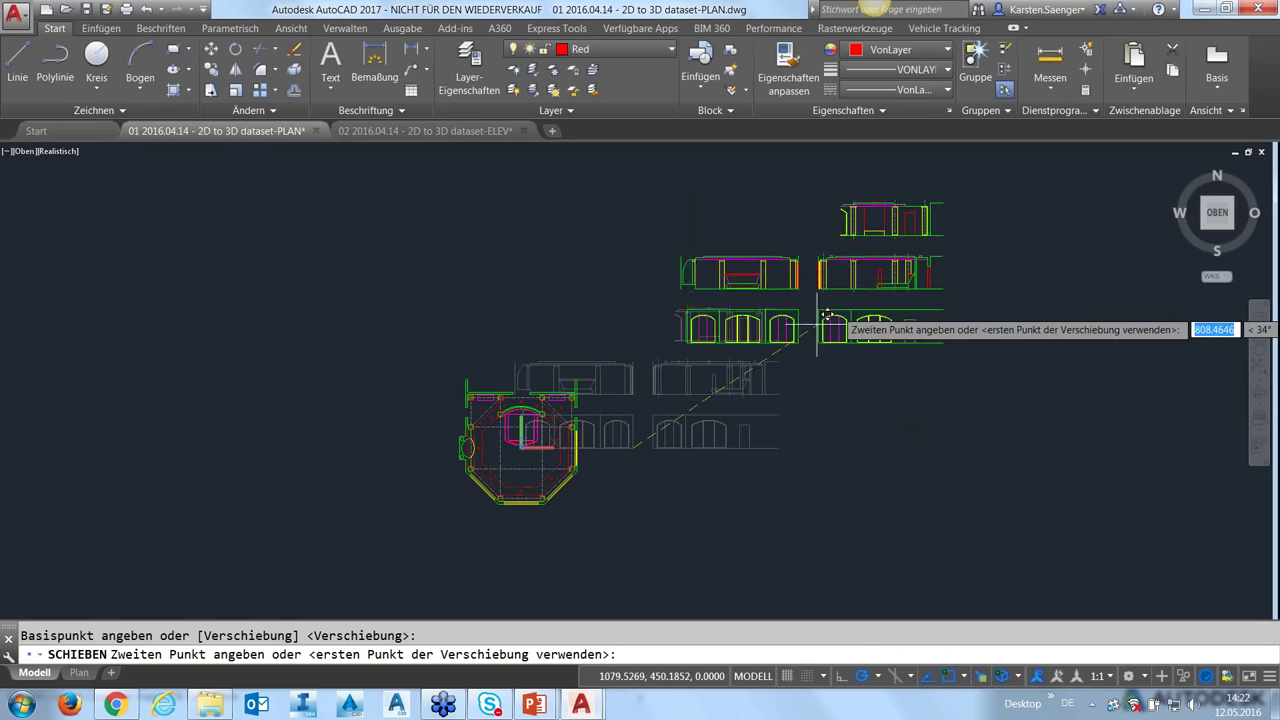
pyautogui.click(860, 283)
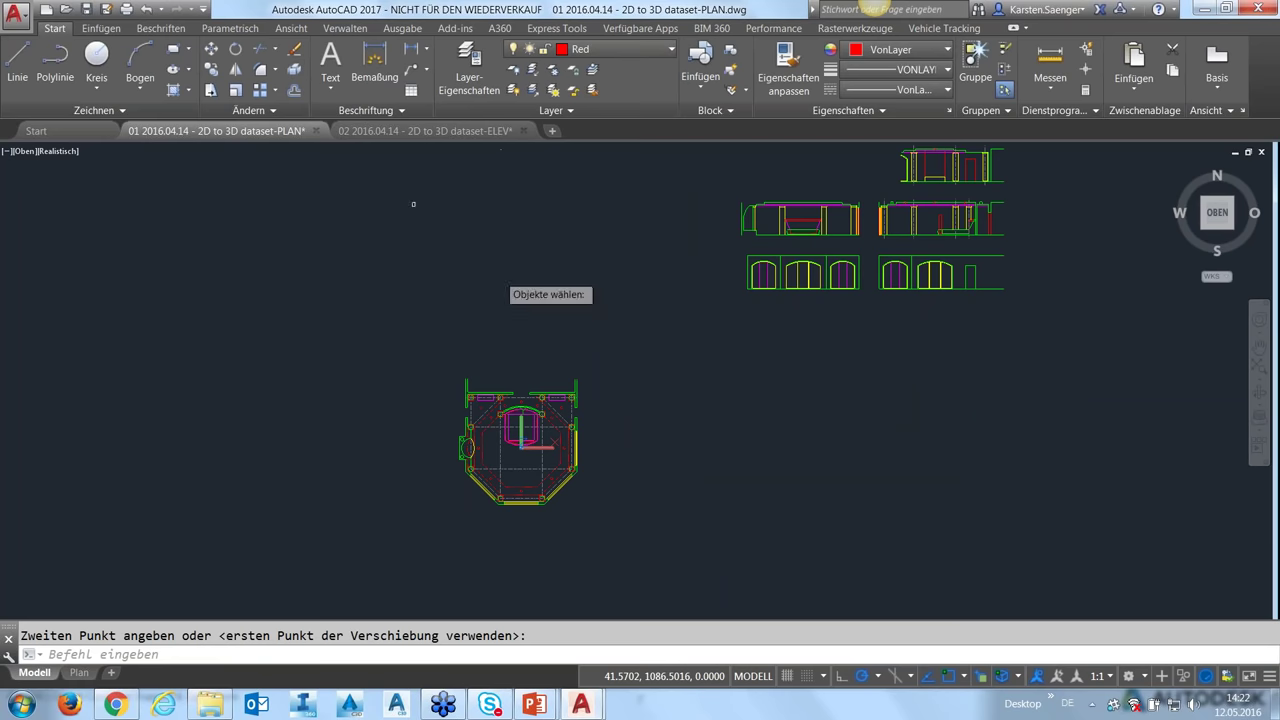
# - Explode the elevation block into individual objects
pyautogui.click(294, 90)
pyautogui.click(810, 281)
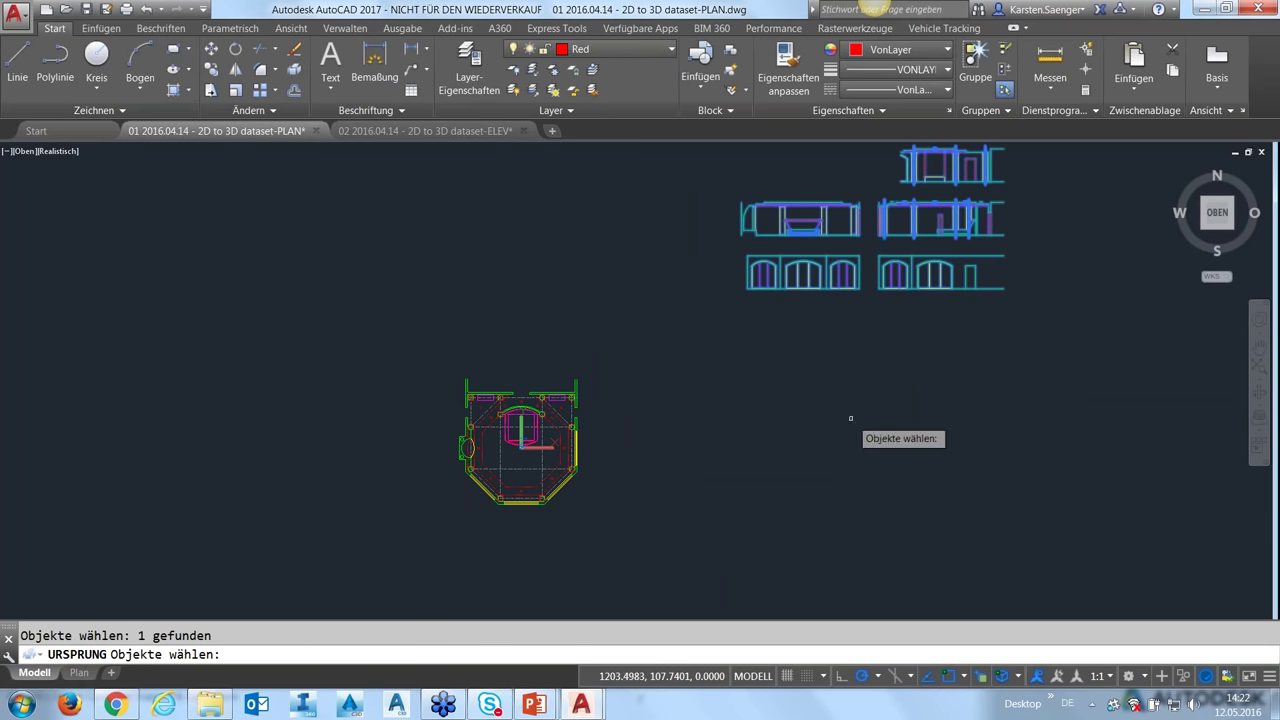
pyautogui.press('Return')
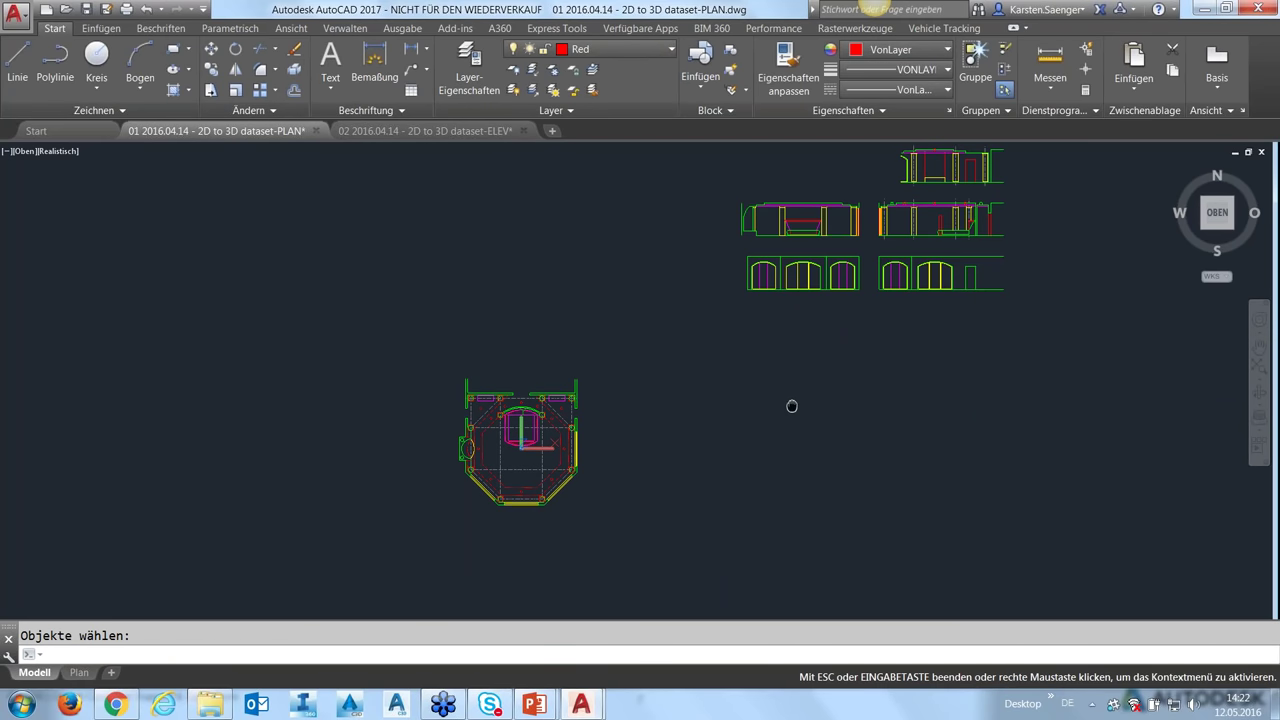
pyautogui.moveTo(791, 406); pyautogui.dragTo(753, 453, button='middle')
pyautogui.click(846, 321)
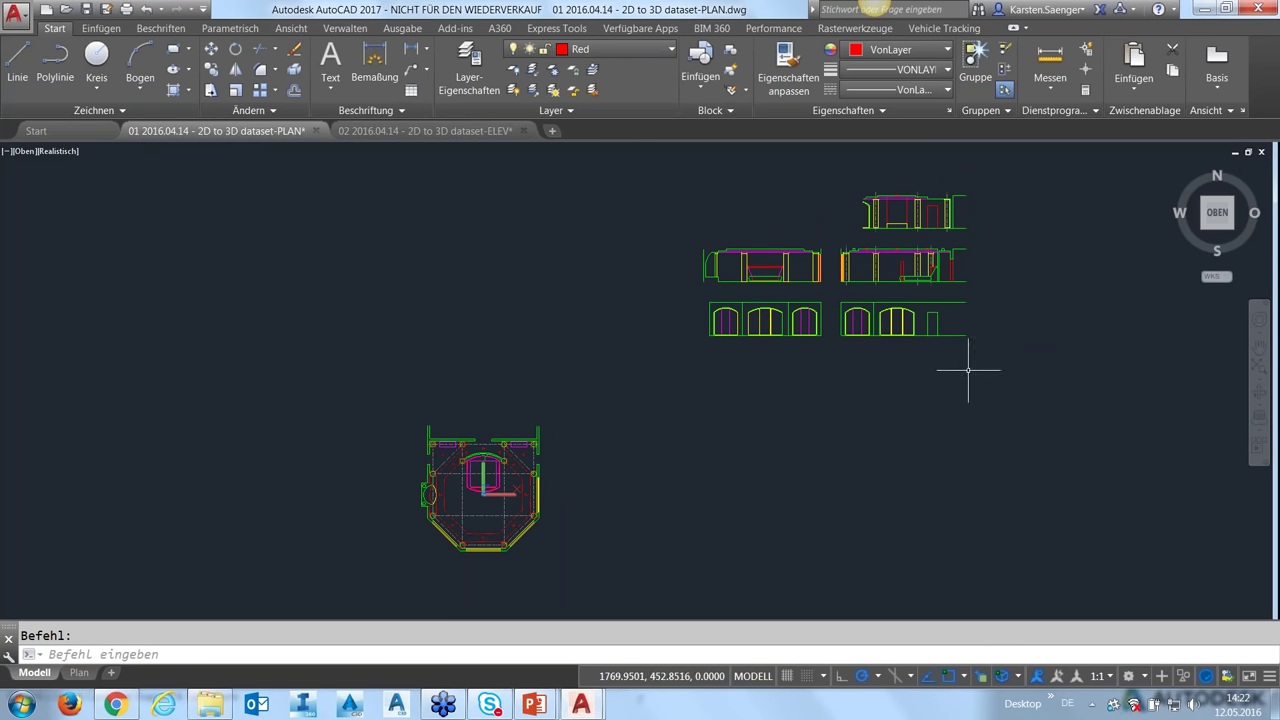
# - Window-select the lower-right elevation's lines and combine them into an unnamed group
pyautogui.click(980, 370)
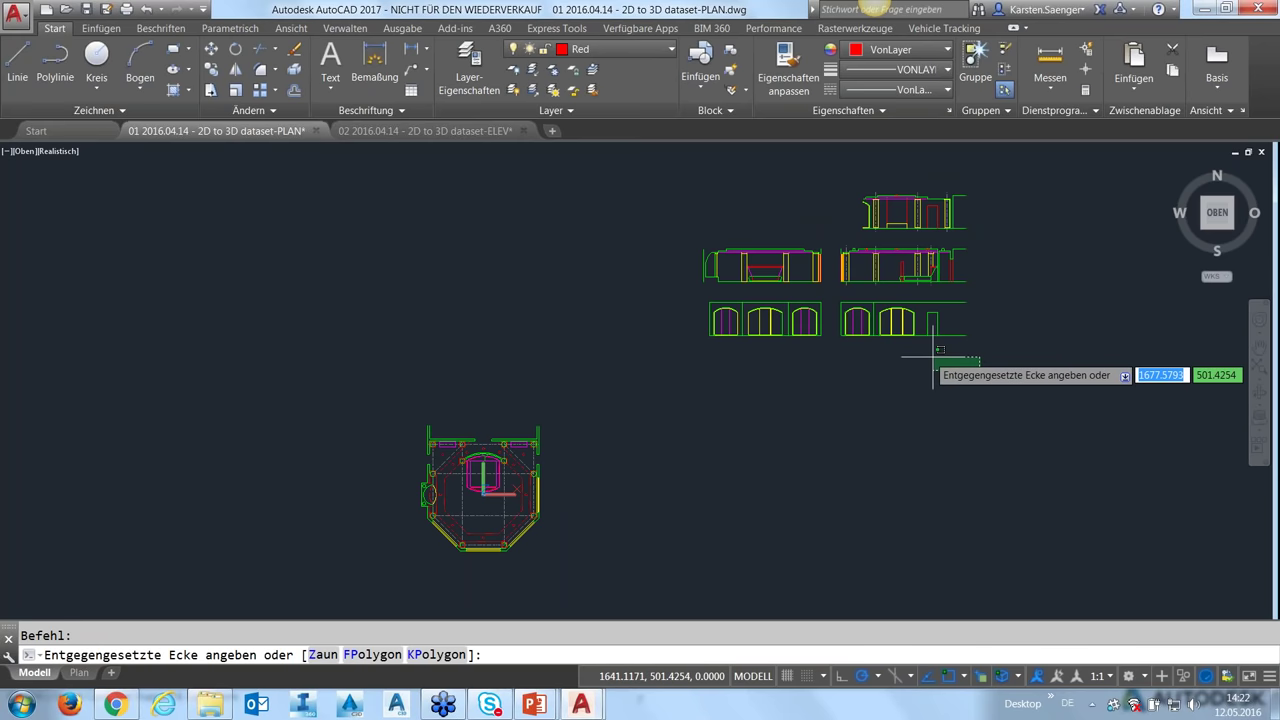
pyautogui.click(838, 266)
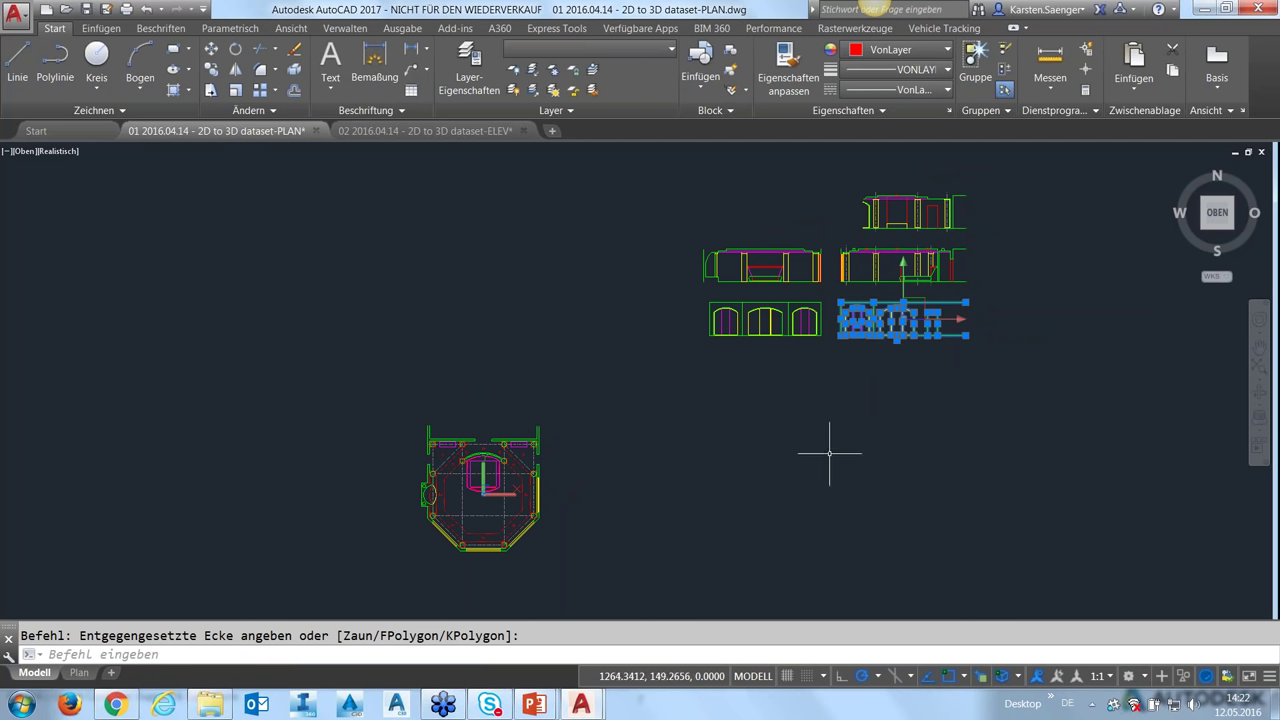
pyautogui.rightClick(855, 410)
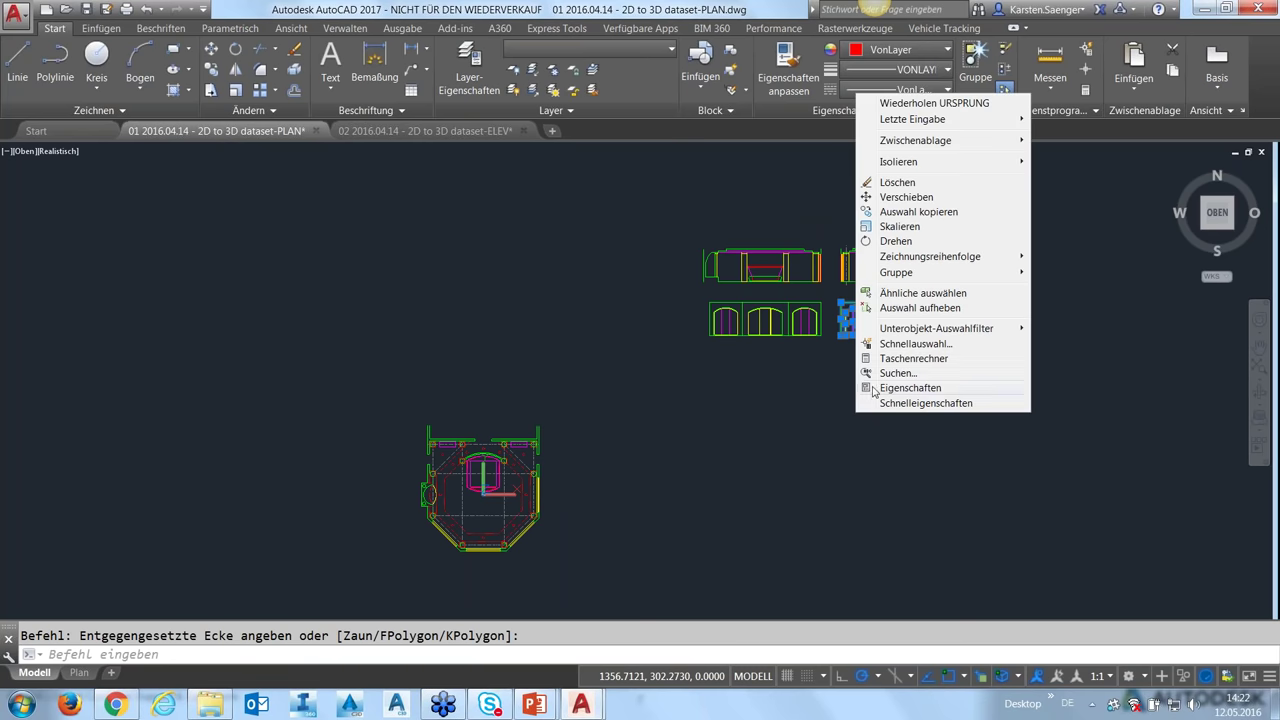
pyautogui.moveTo(896, 272)
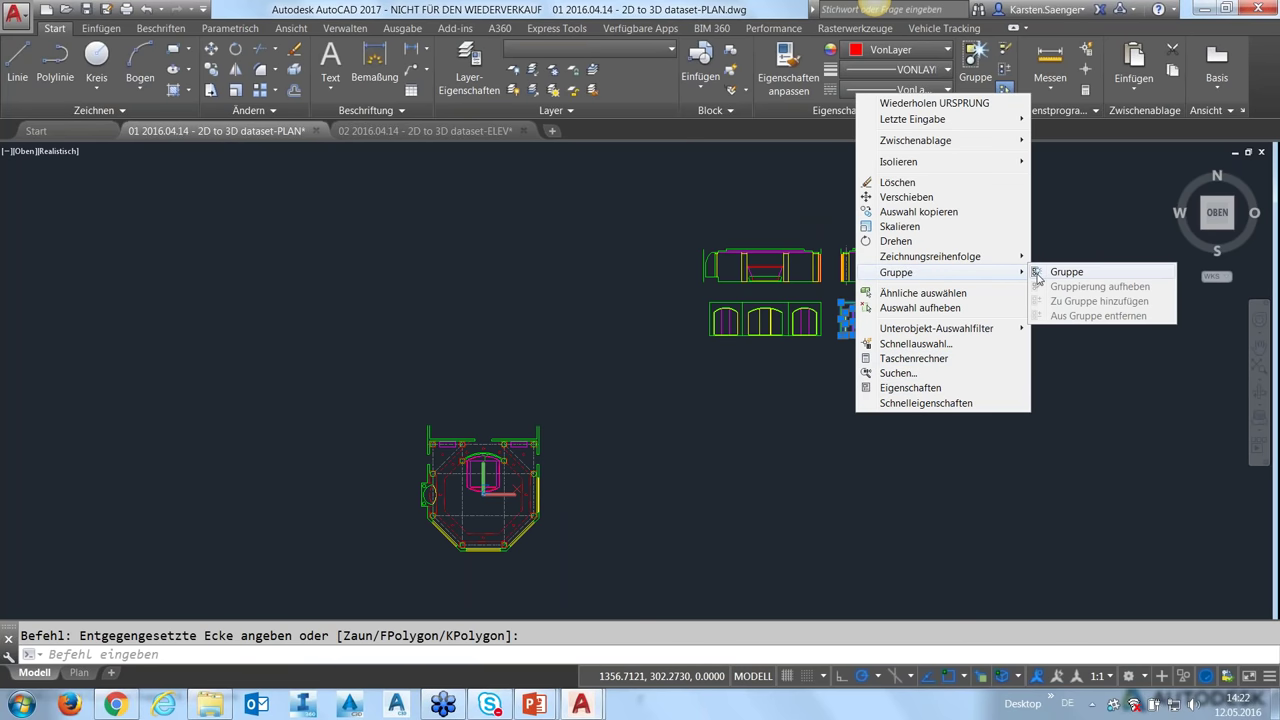
pyautogui.click(1060, 271)
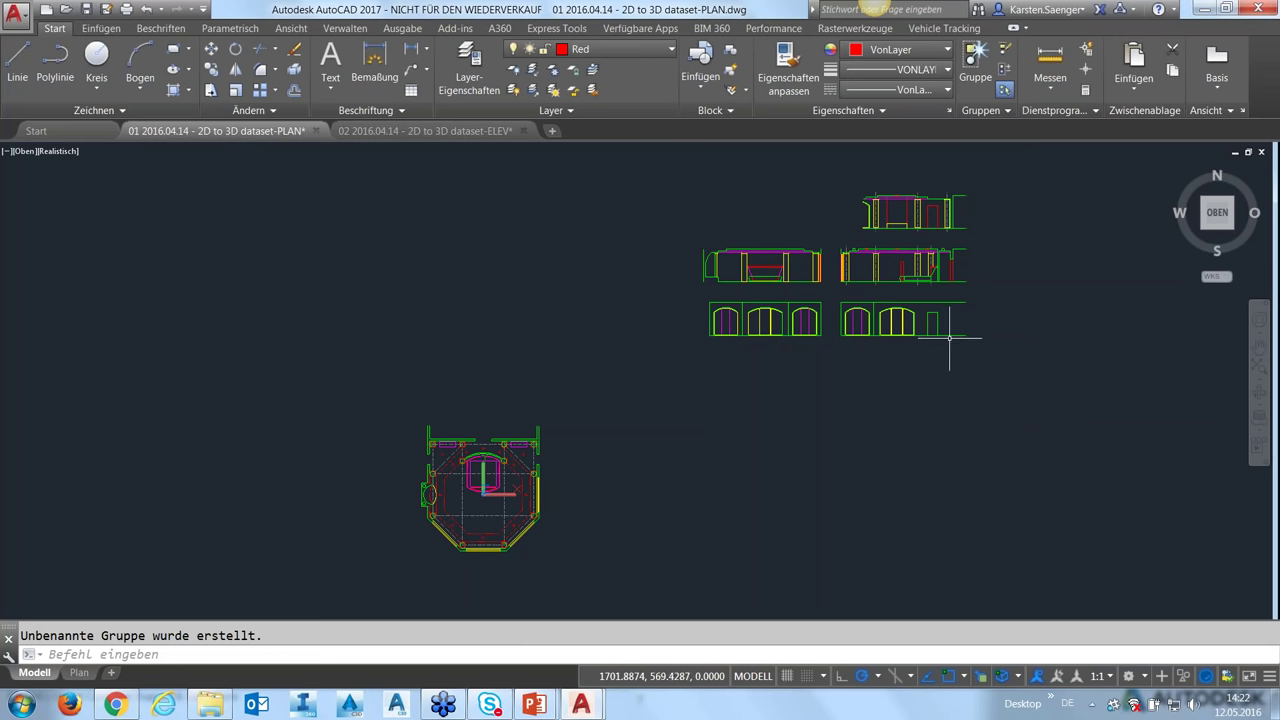
pyautogui.click(951, 338)
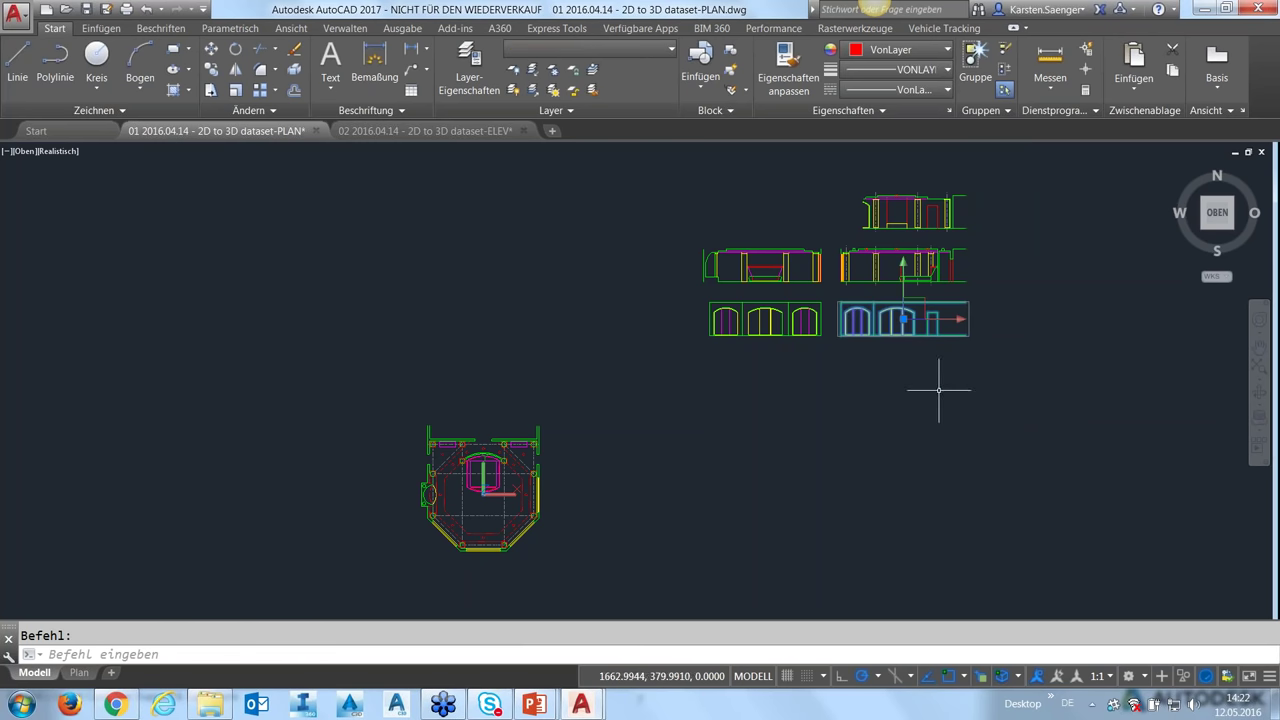
pyautogui.press('Escape')
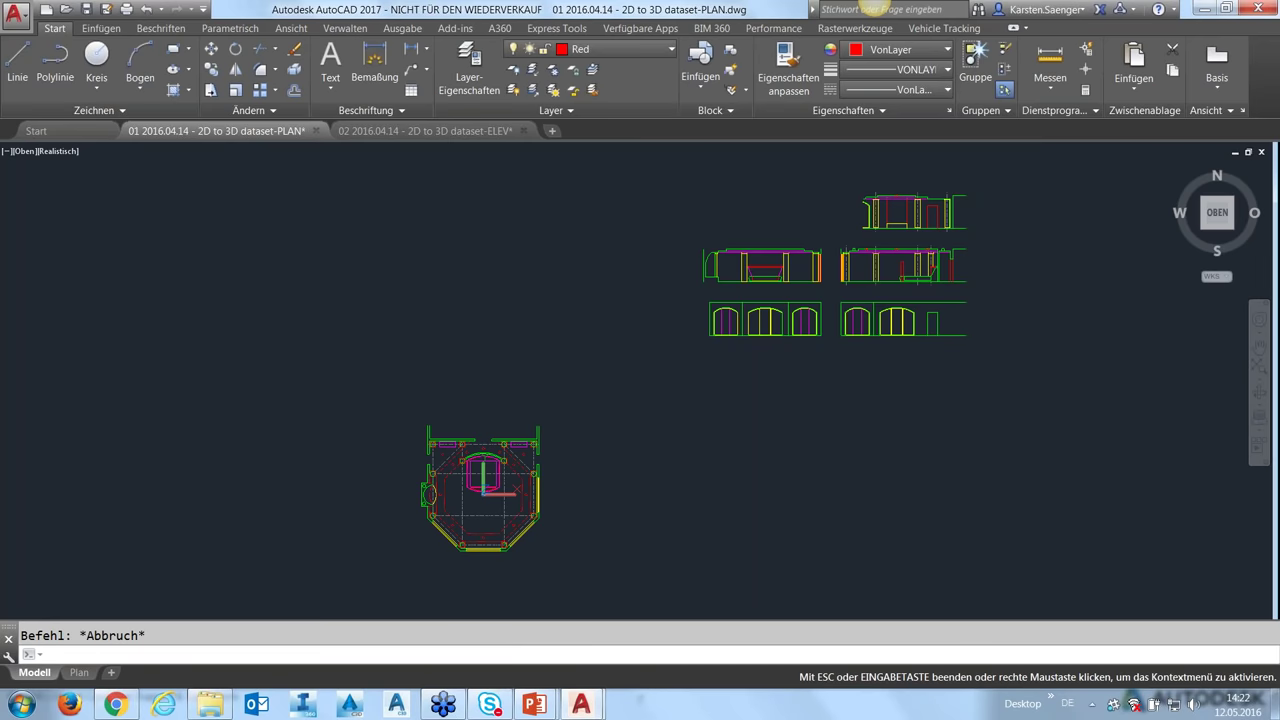
pyautogui.moveTo(677, 543); pyautogui.dragTo(686, 497, button='middle')
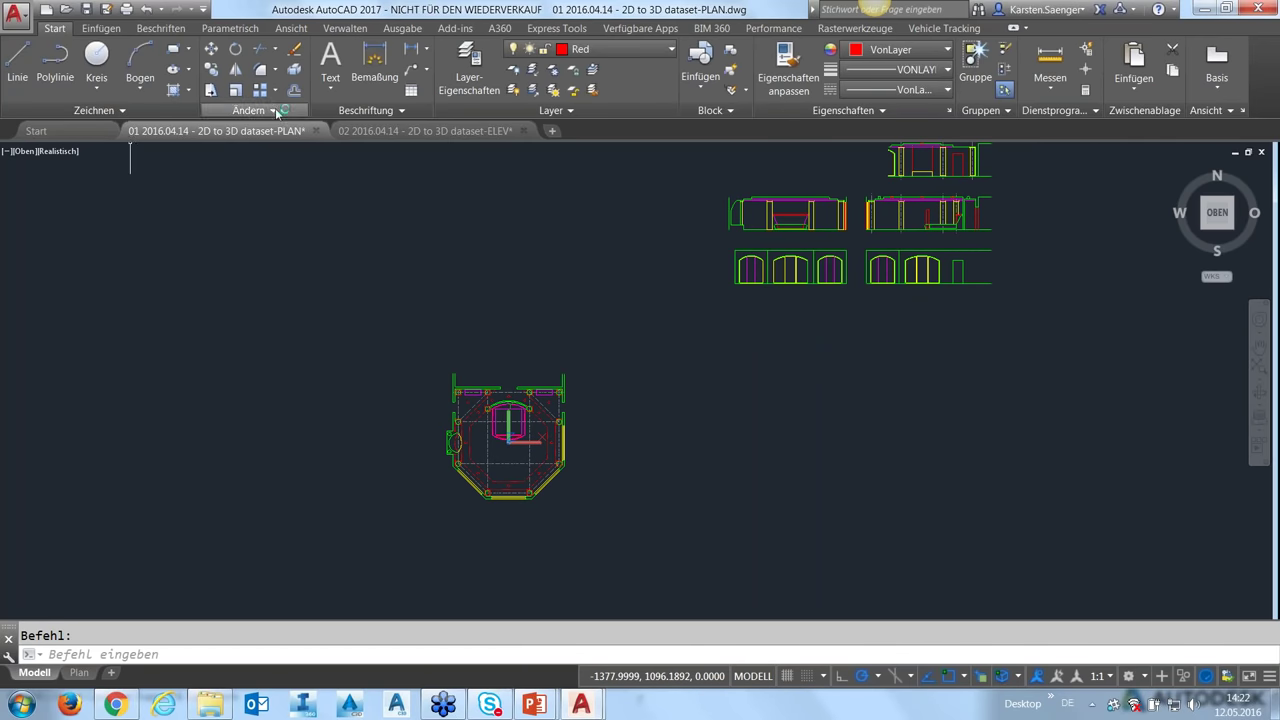
# - Draw a vertical construction line through the floor plan's east wall corner
pyautogui.click(278, 112)
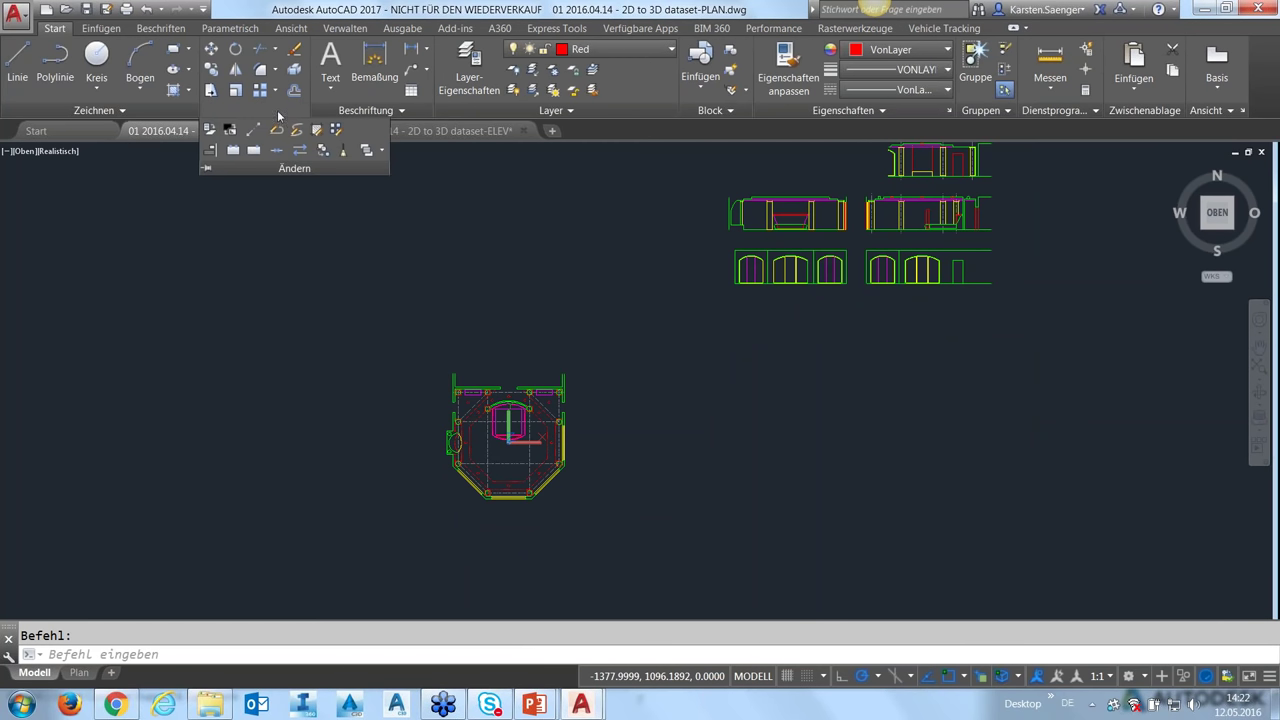
pyautogui.click(139, 111)
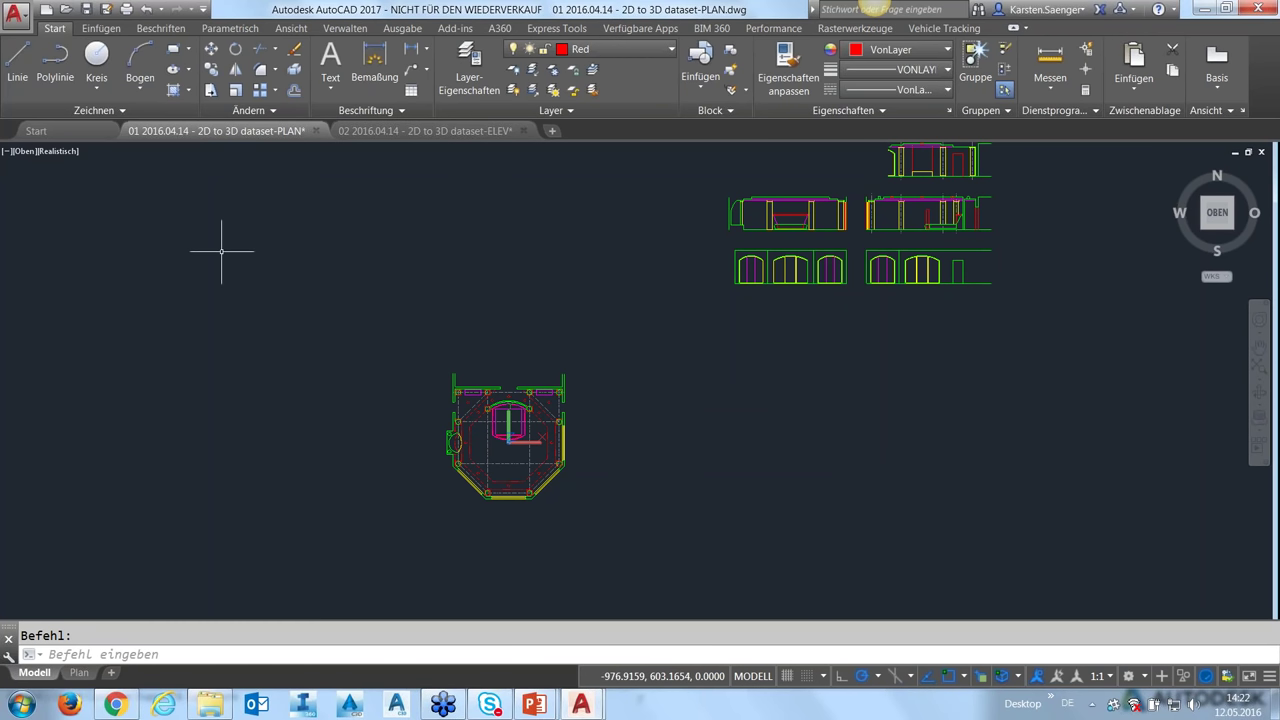
pyautogui.click(112, 112)
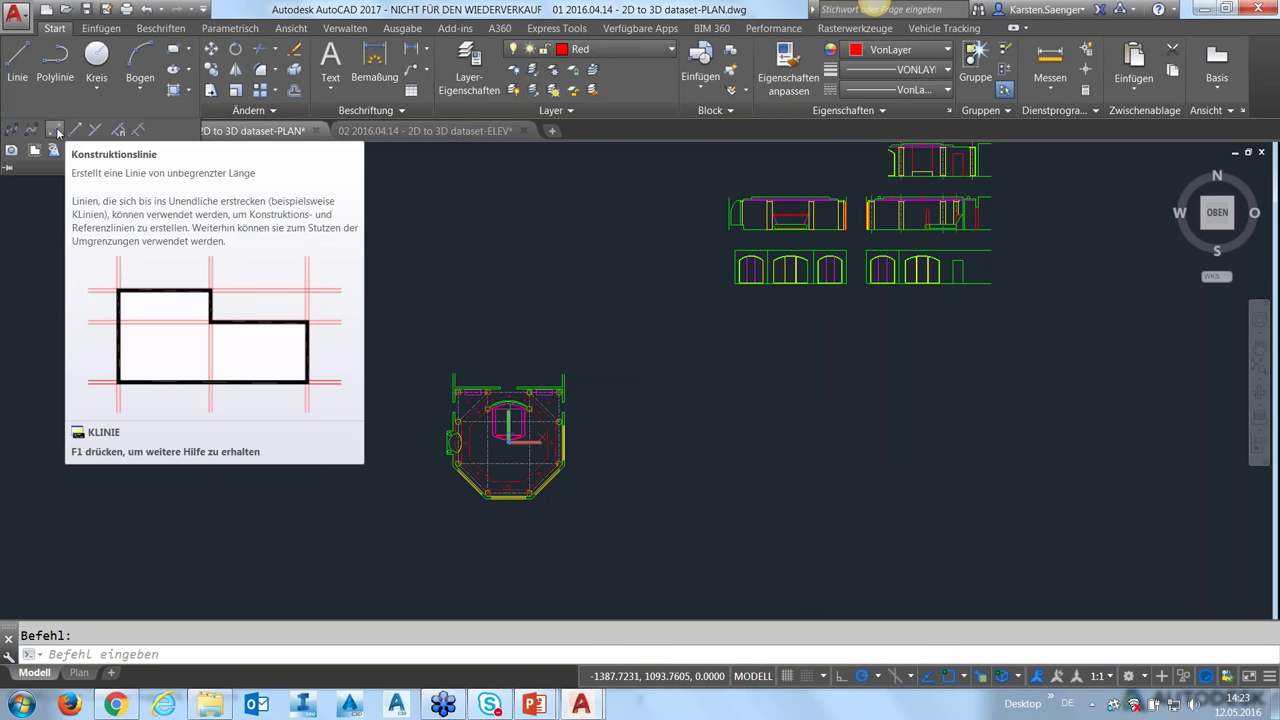
pyautogui.click(57, 133)
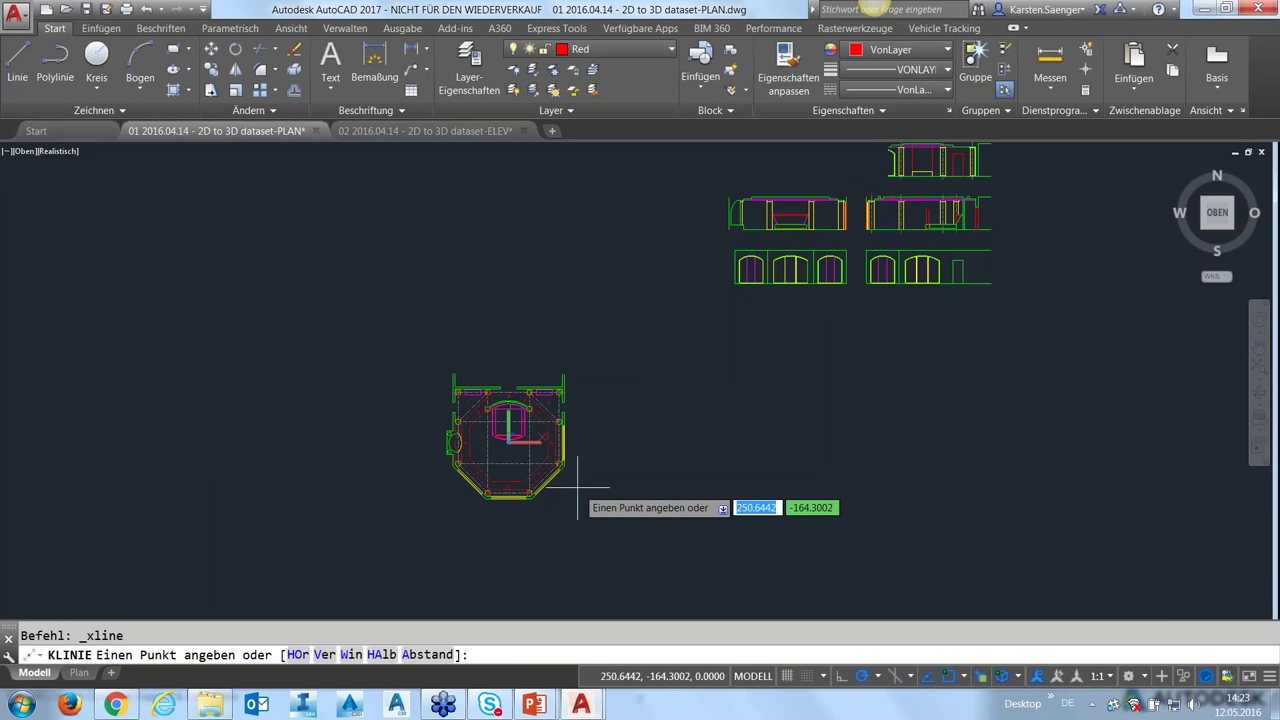
pyautogui.scroll(5, 547, 437)
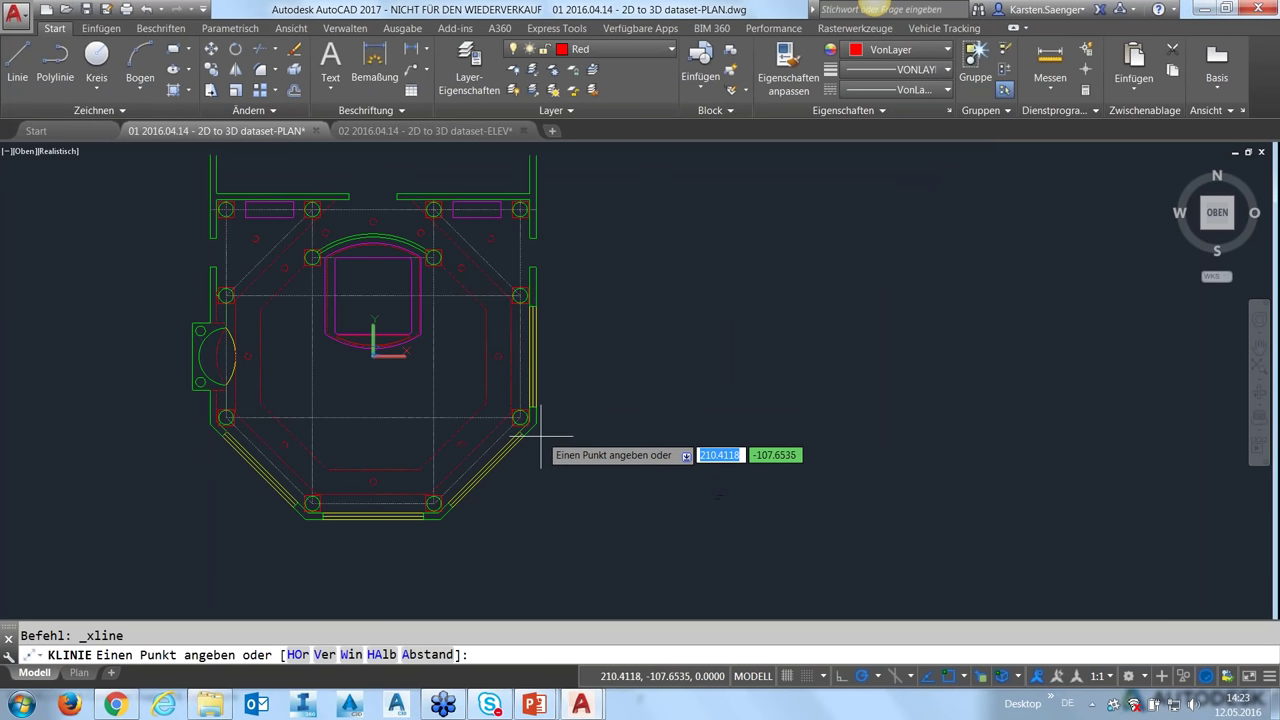
pyautogui.scroll(2, 545, 435)
pyautogui.scroll(1, 542, 433)
pyautogui.click(529, 412)
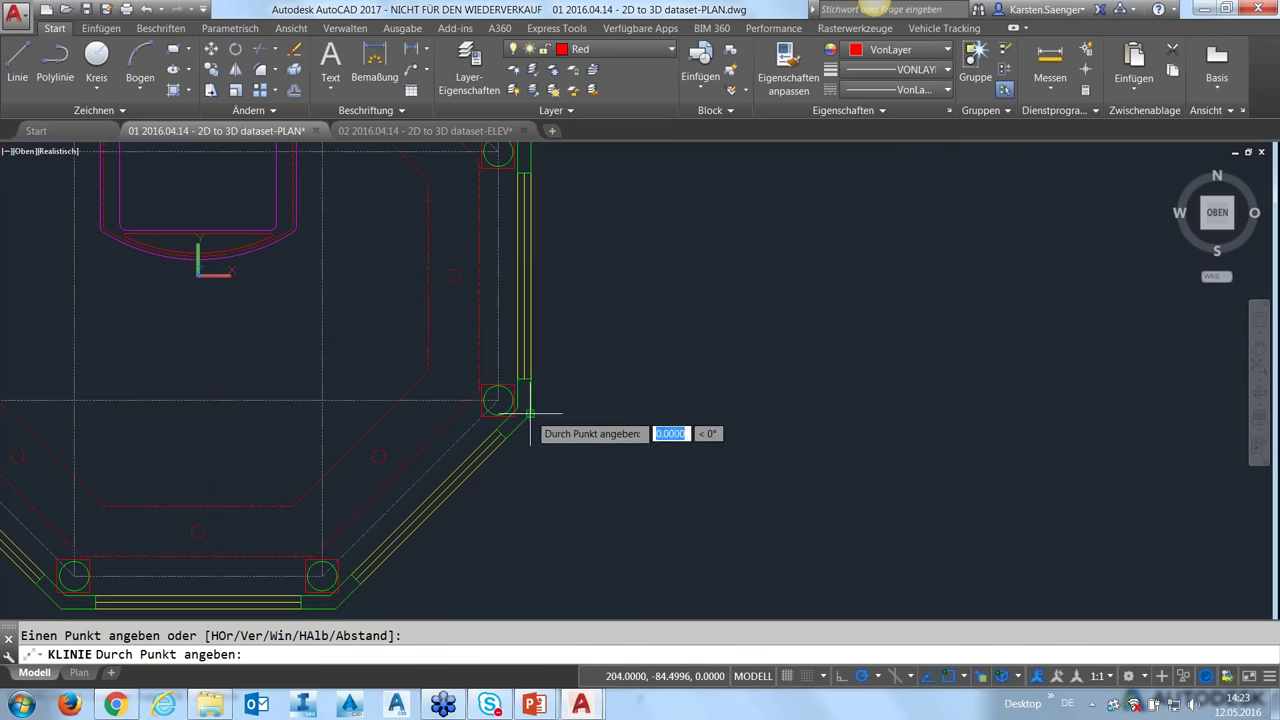
pyautogui.moveTo(540, 465); pyautogui.dragTo(514, 600, button='middle')
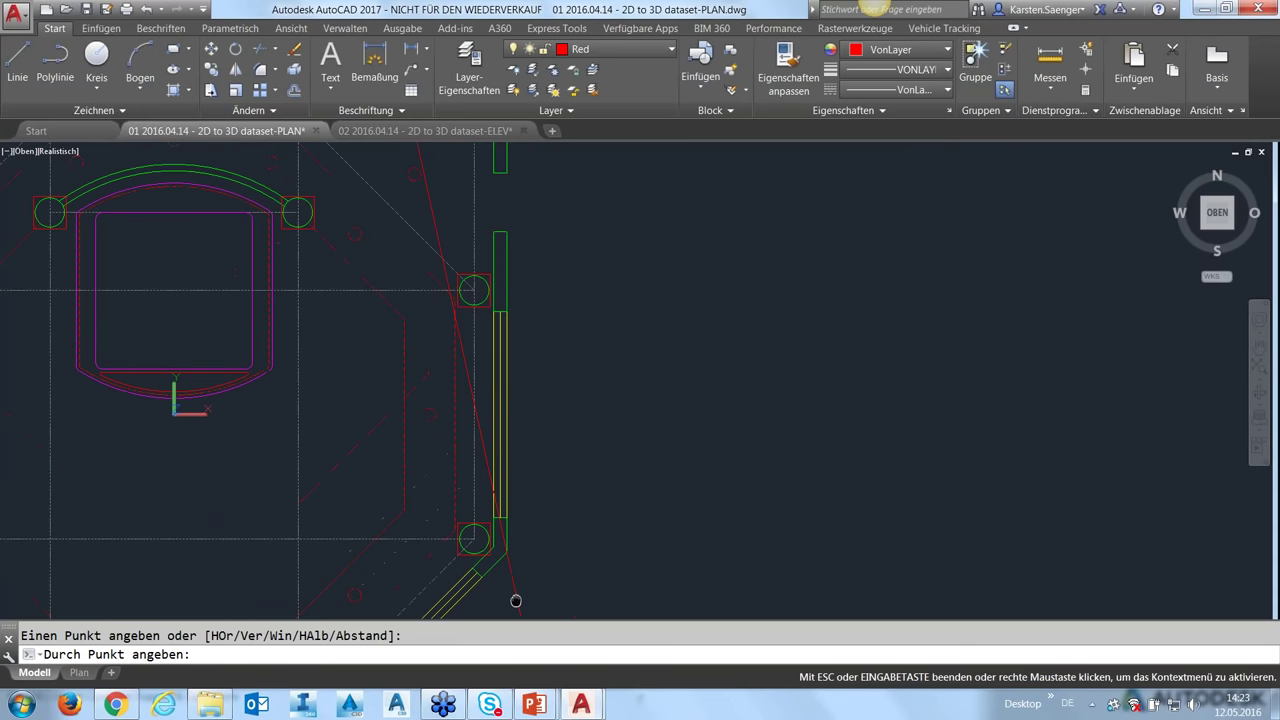
pyautogui.click(506, 271)
pyautogui.press('Return')
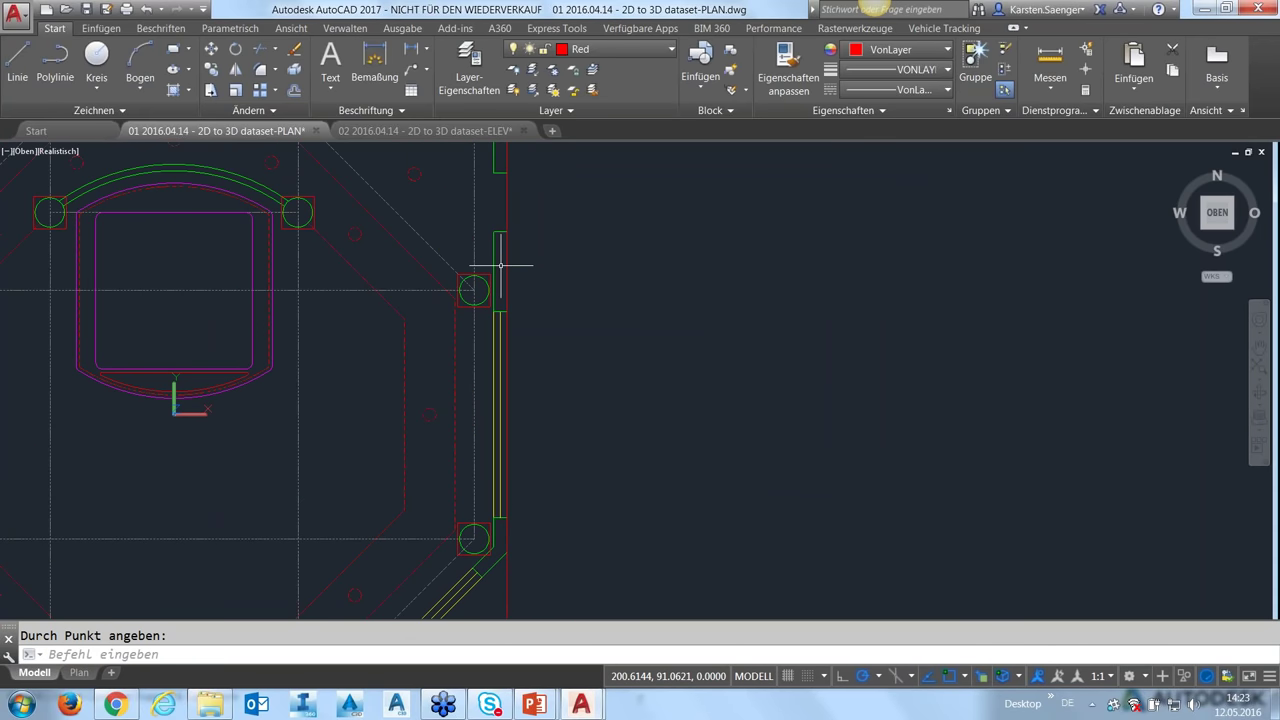
# - Zoom and recentre the view on the plan and elevations, ending the command
pyautogui.scroll(-2, 545, 330)
pyautogui.scroll(-3, 571, 330)
pyautogui.scroll(-2, 572, 331)
pyautogui.scroll(-2, 572, 332)
pyautogui.scroll(5, 572, 332)
pyautogui.scroll(2, 580, 334)
pyautogui.scroll(1, 580, 340)
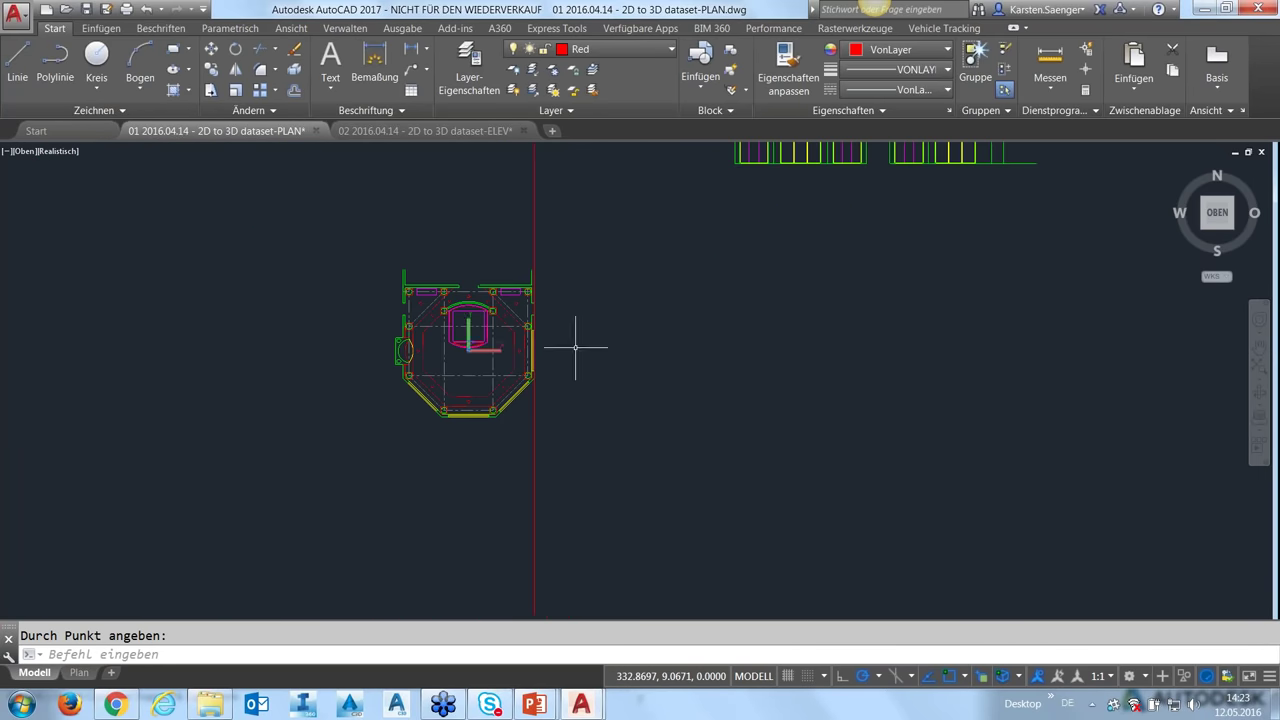
pyautogui.scroll(2, 580, 340)
pyautogui.moveTo(543, 376); pyautogui.dragTo(556, 486, button='middle')
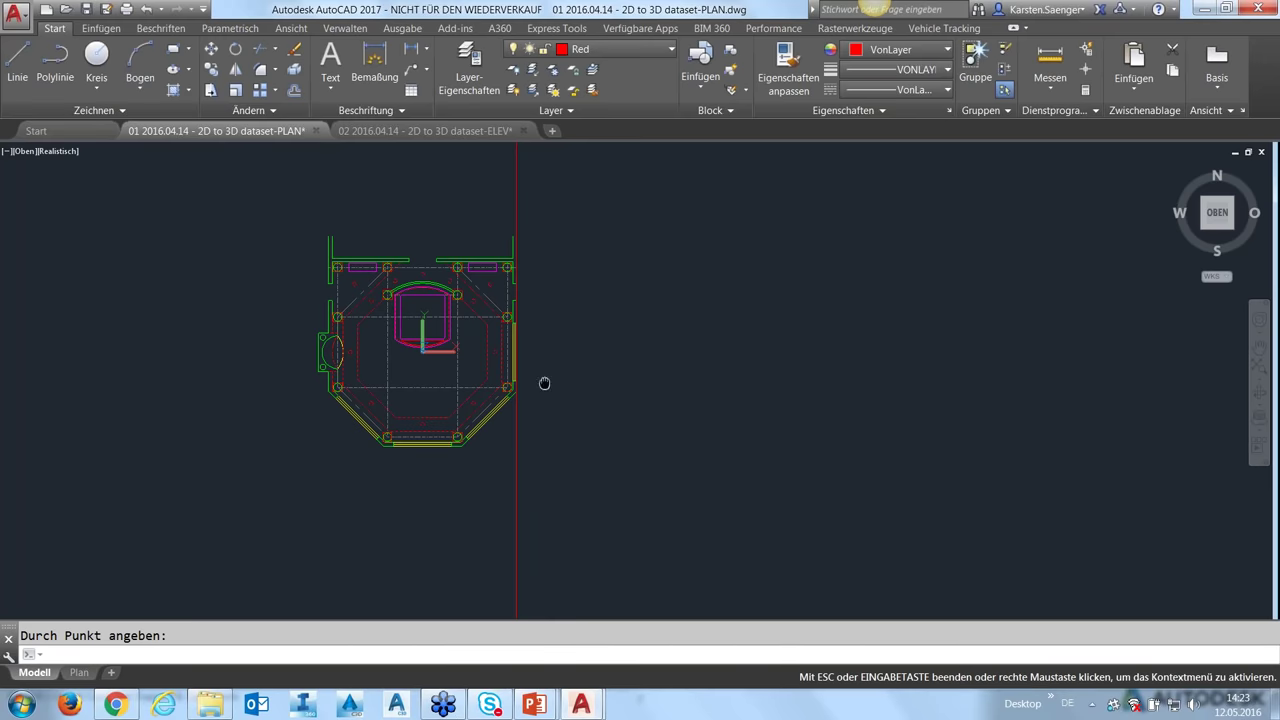
pyautogui.scroll(-2, 590, 460)
pyautogui.press('Escape')
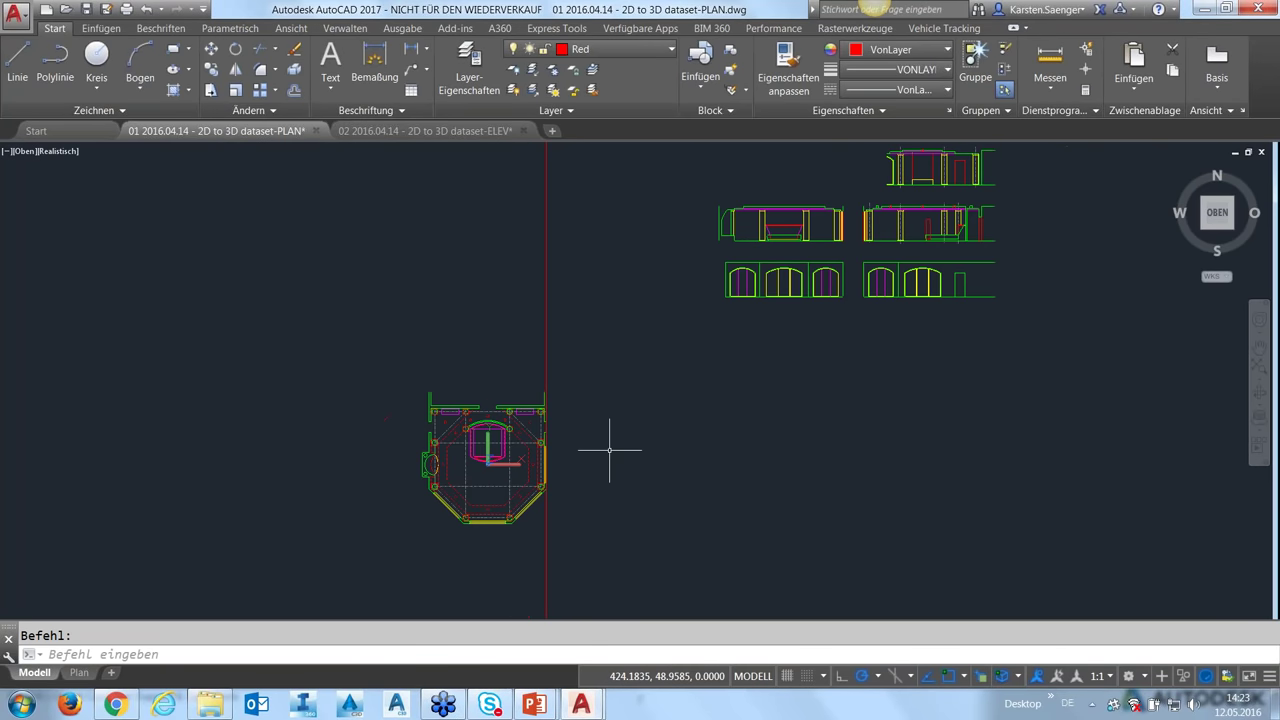
pyautogui.moveTo(609, 450); pyautogui.dragTo(569, 414, button='middle')
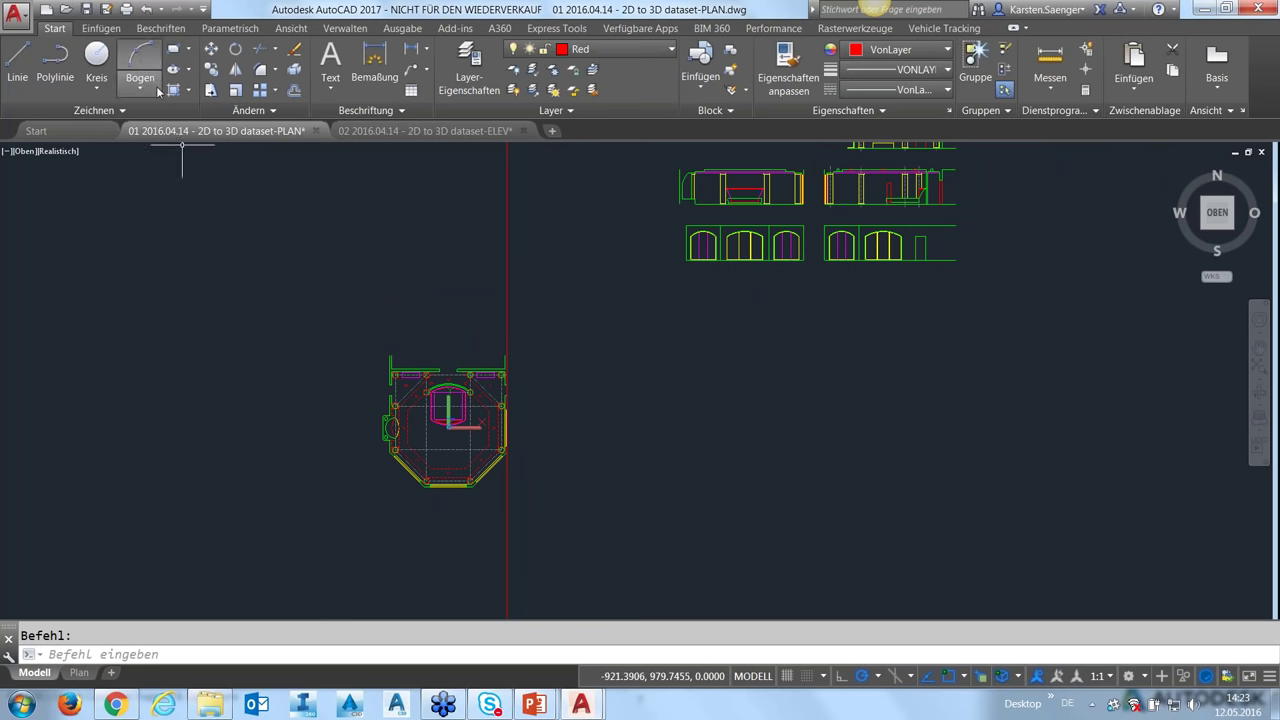
# - Draw a horizontal construction line just below the floor plan's bottom wall
pyautogui.click(95, 110)
pyautogui.click(55, 128)
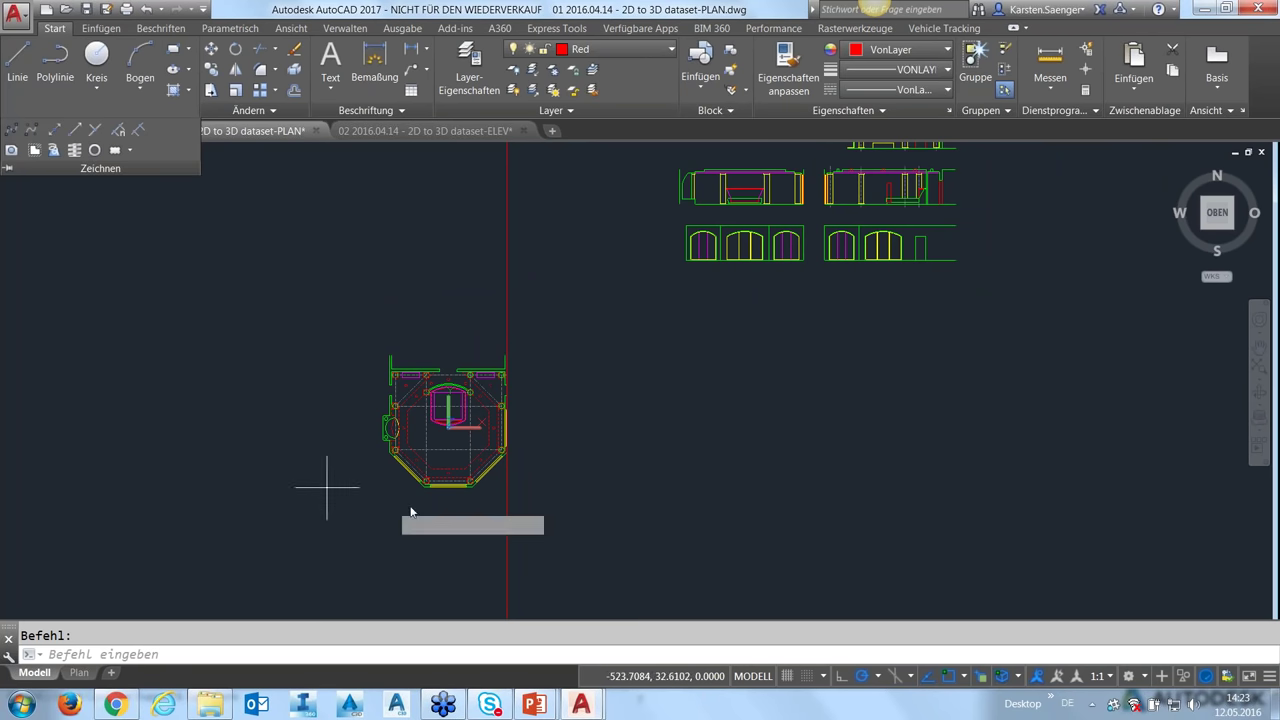
pyautogui.scroll(3, 523, 475)
pyautogui.scroll(-2, 515, 470)
pyautogui.scroll(3, 500, 465)
pyautogui.scroll(3, 490, 460)
pyautogui.click(490, 465)
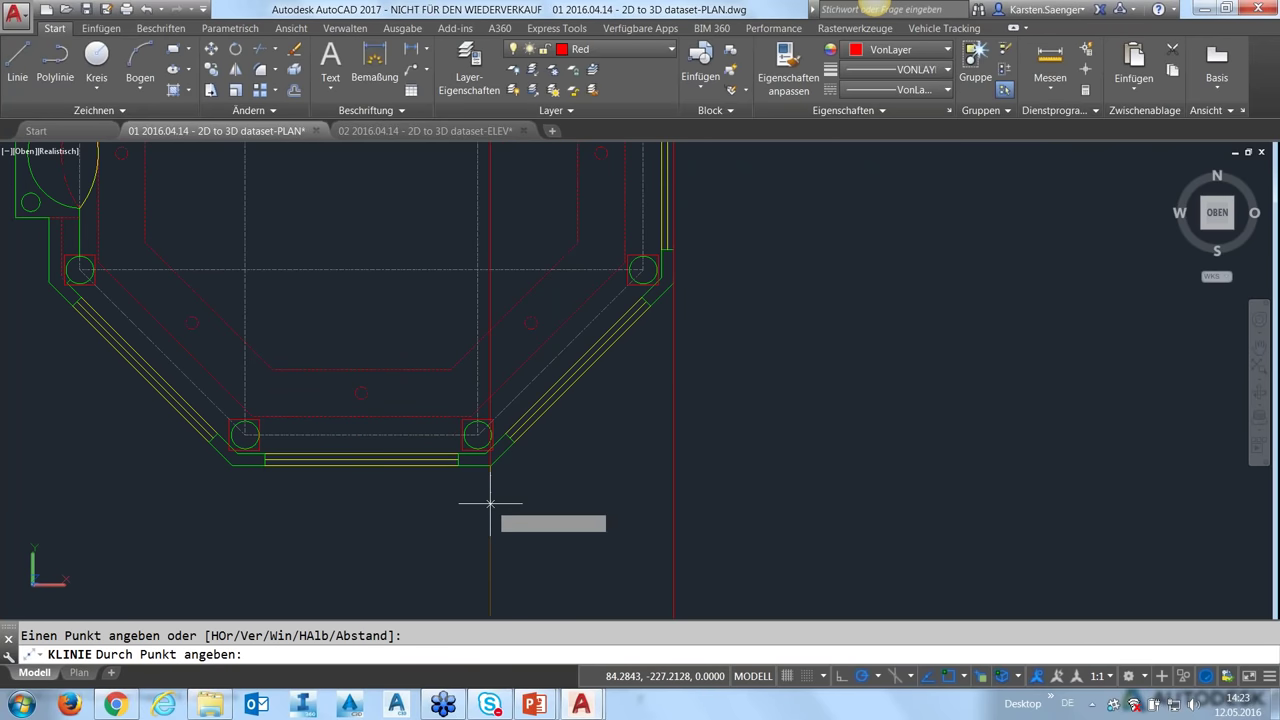
pyautogui.scroll(-5, 500, 490)
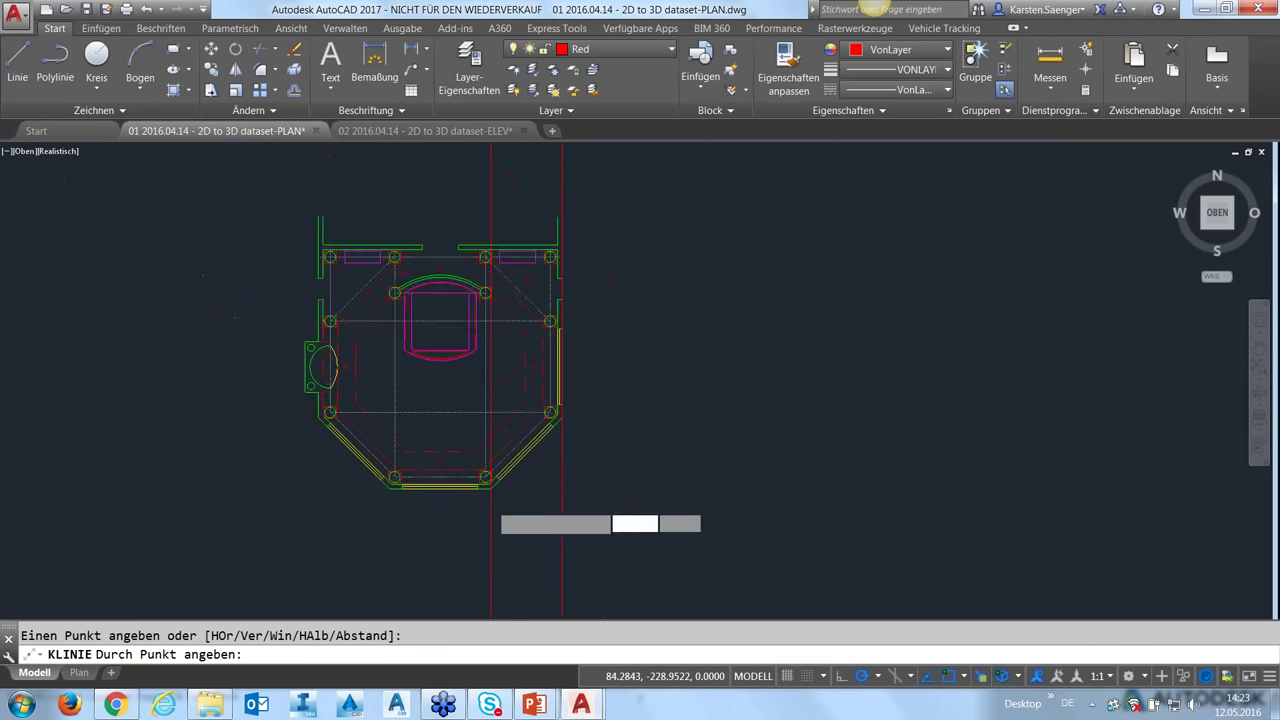
pyautogui.click(401, 489)
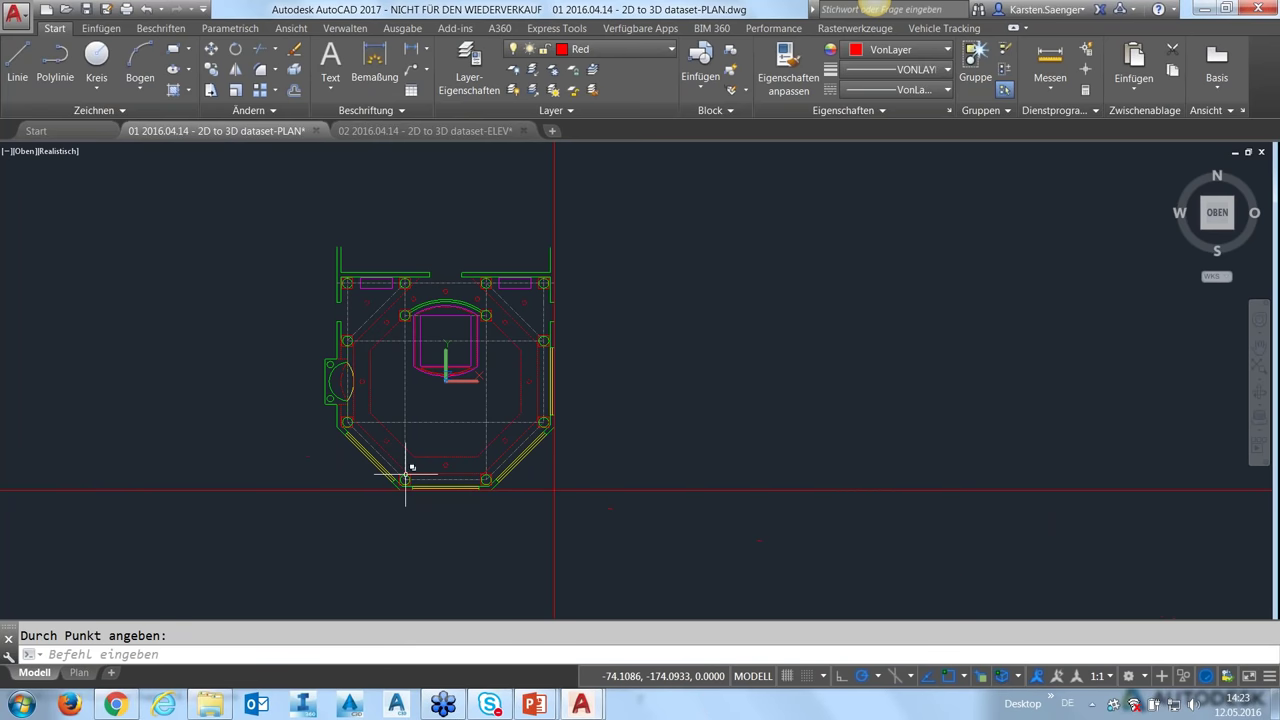
pyautogui.scroll(-2, 651, 420)
# - Select the vertical construction line and start KOPI to copy it
pyautogui.moveTo(640, 460)
pyautogui.mouseDown(button='middle')
pyautogui.moveTo(629, 422)
pyautogui.moveTo(579, 437)
pyautogui.mouseUp(button='middle')
pyautogui.press('Escape')
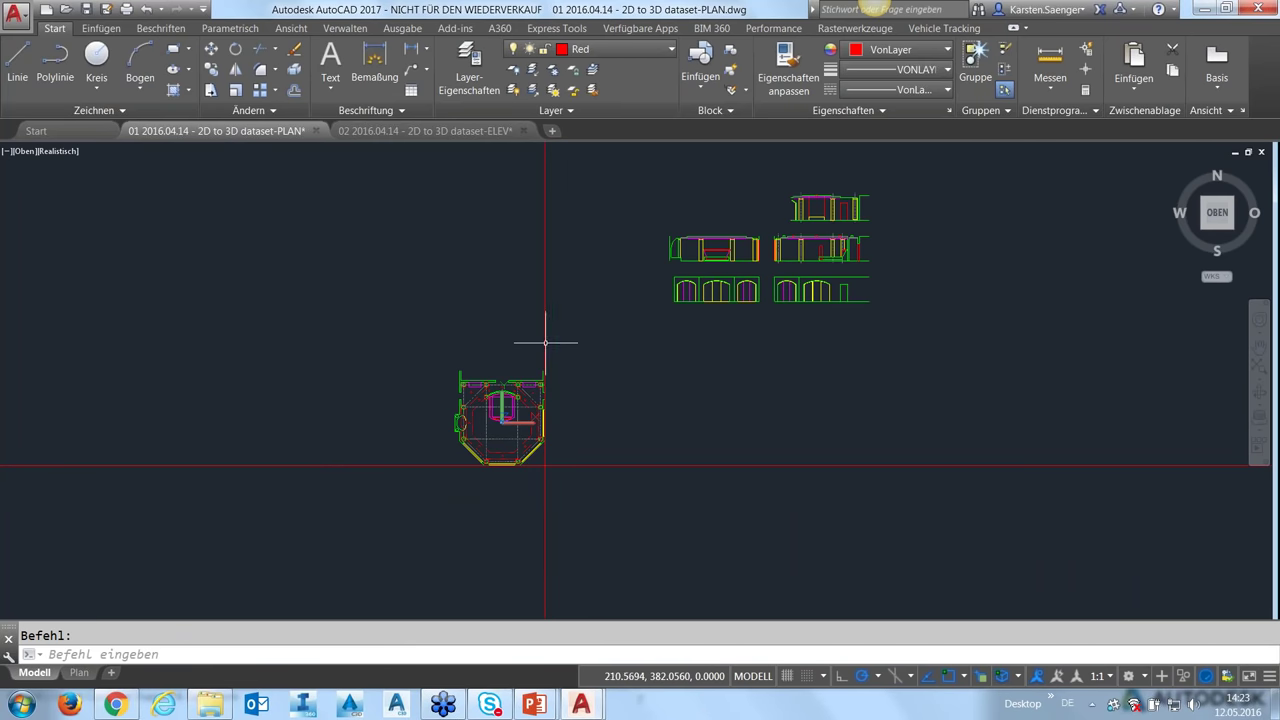
pyautogui.click(543, 342)
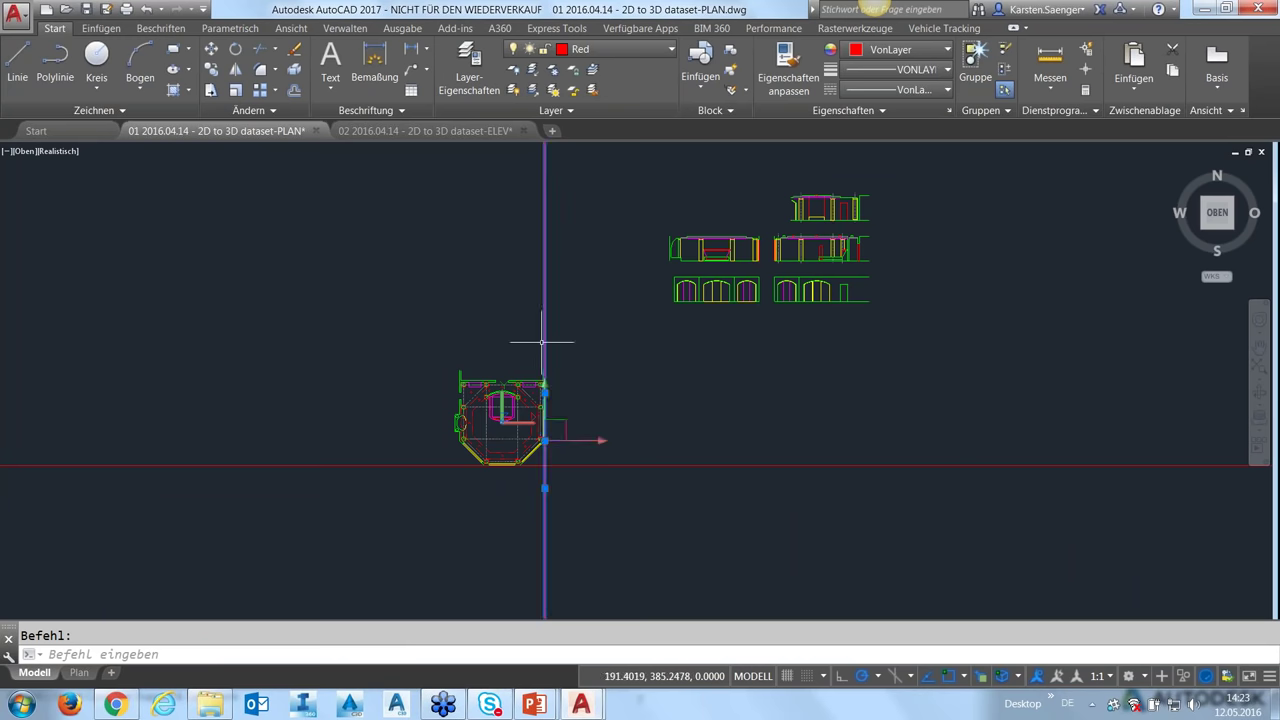
pyautogui.write('K')
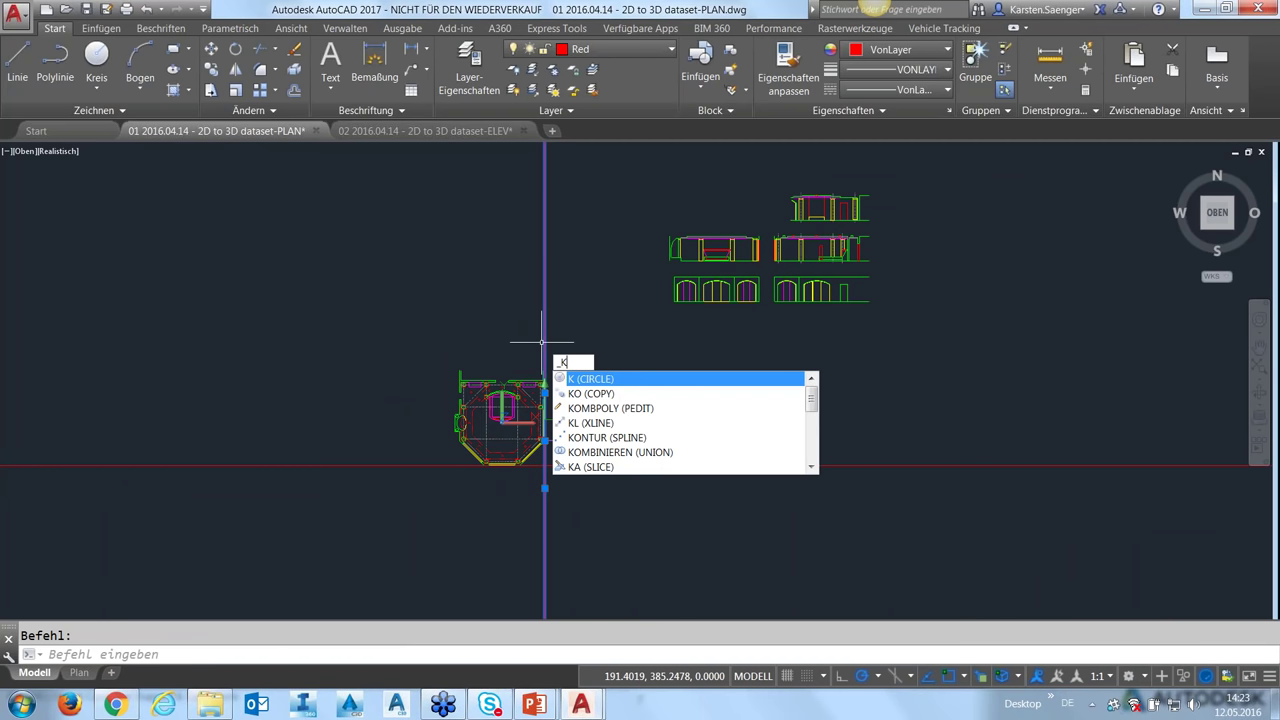
pyautogui.write('OPI')
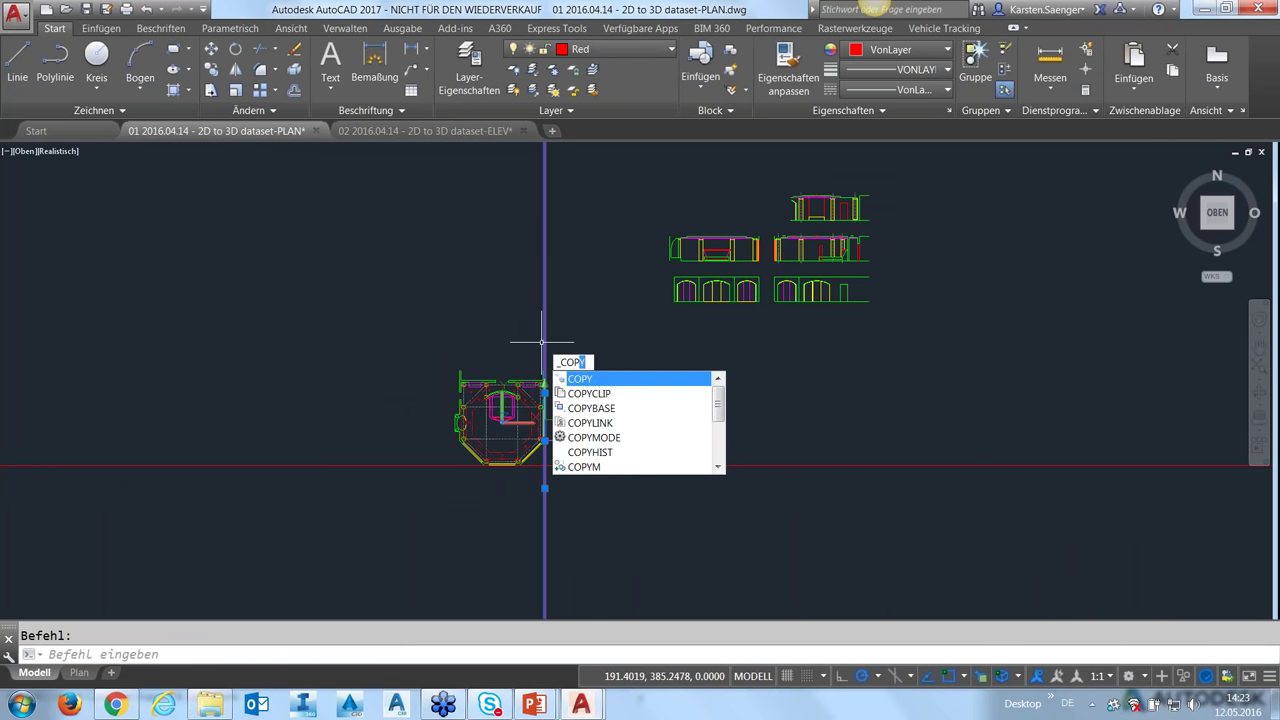
# - Copy the vertical construction line 600 units to the right
pyautogui.press('Return')
pyautogui.scroll(3, 640, 505)
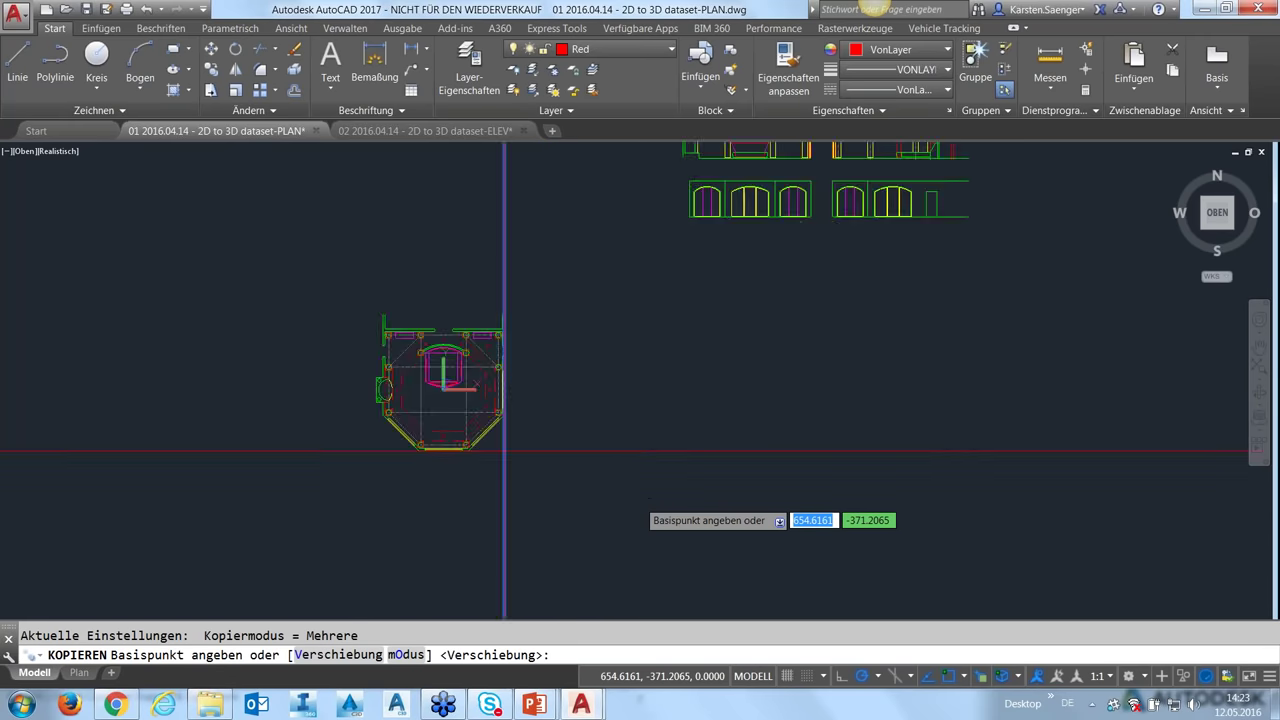
pyautogui.click(447, 429)
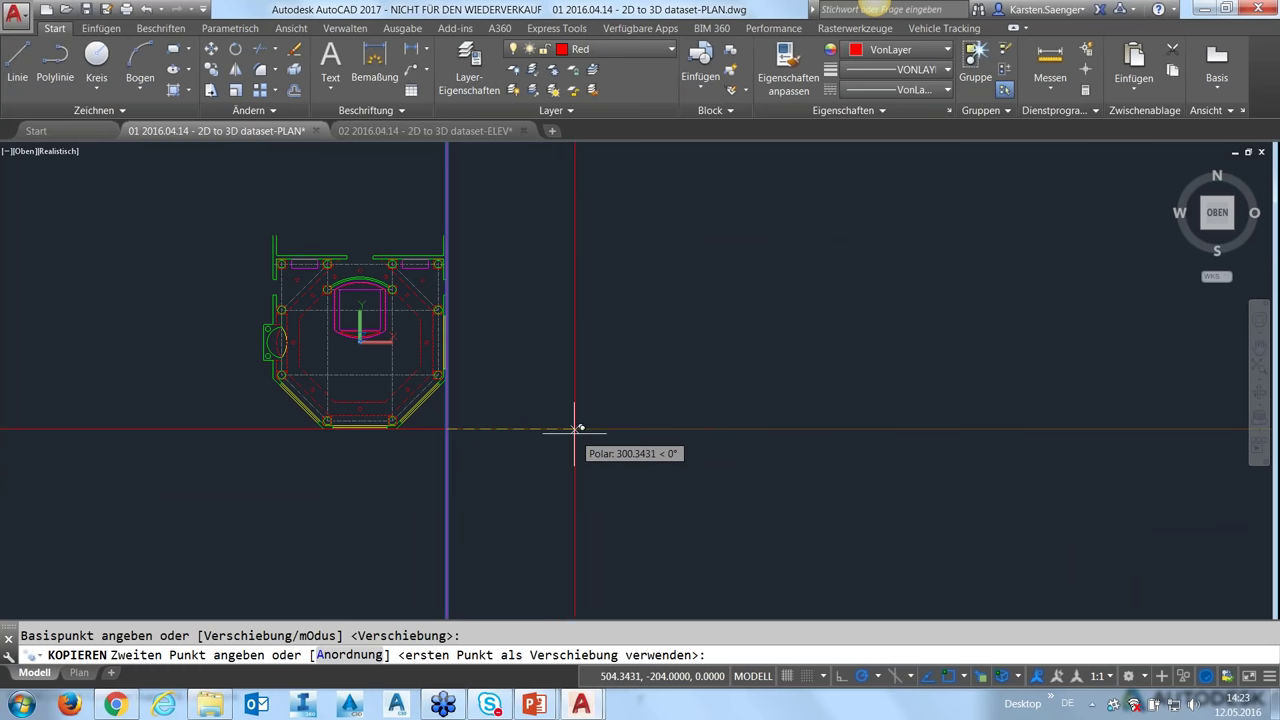
pyautogui.write('600')
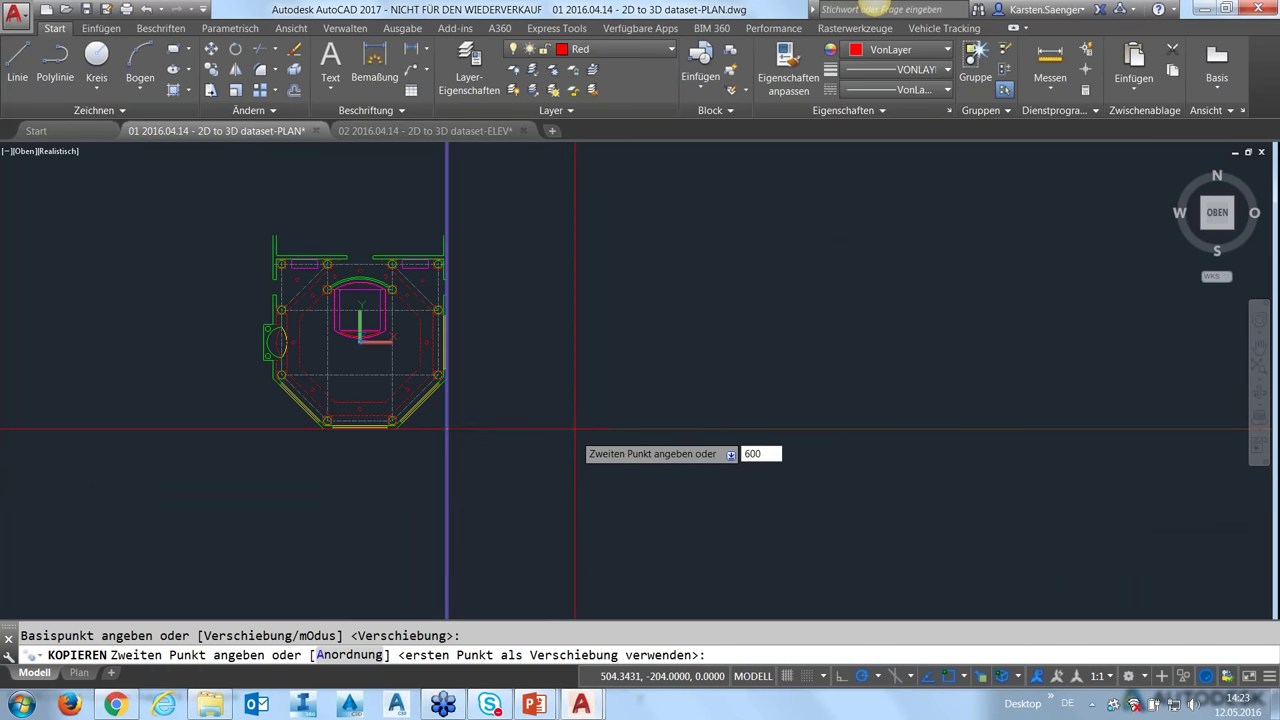
pyautogui.press('Return')
pyautogui.press('Escape')
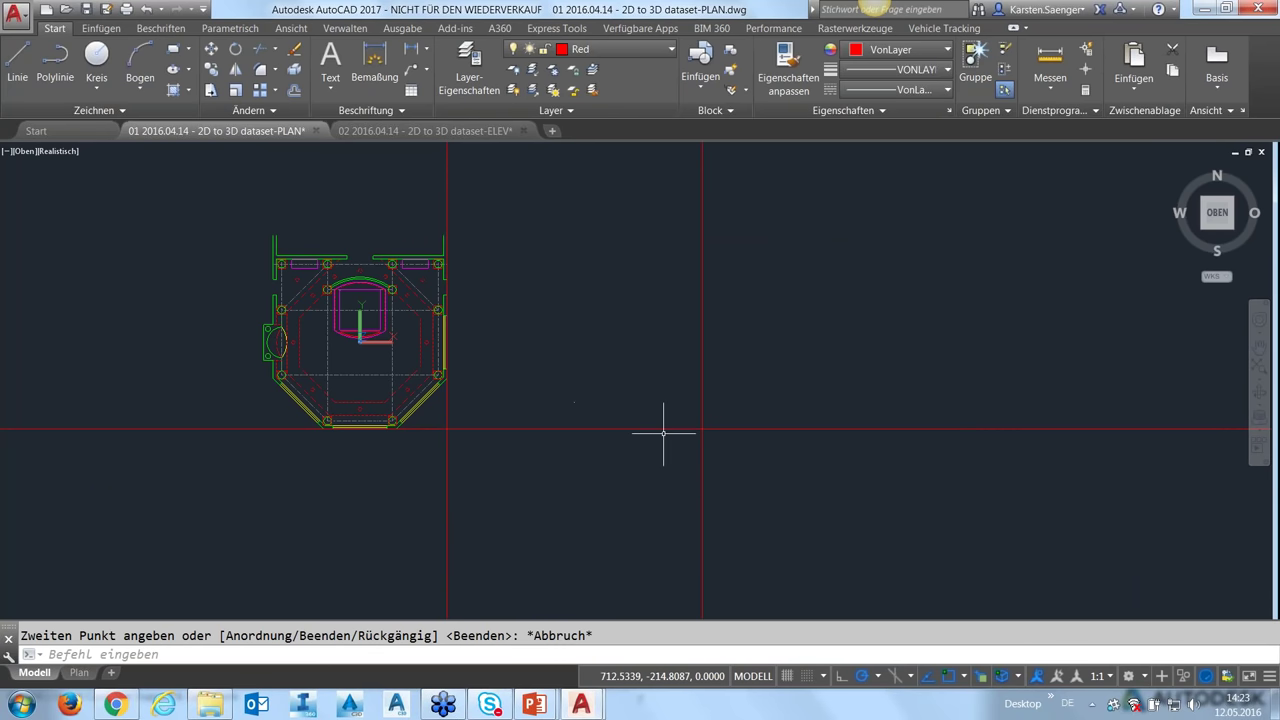
pyautogui.scroll(-3, 623, 430)
pyautogui.moveTo(666, 434); pyautogui.dragTo(615, 519, button='middle')
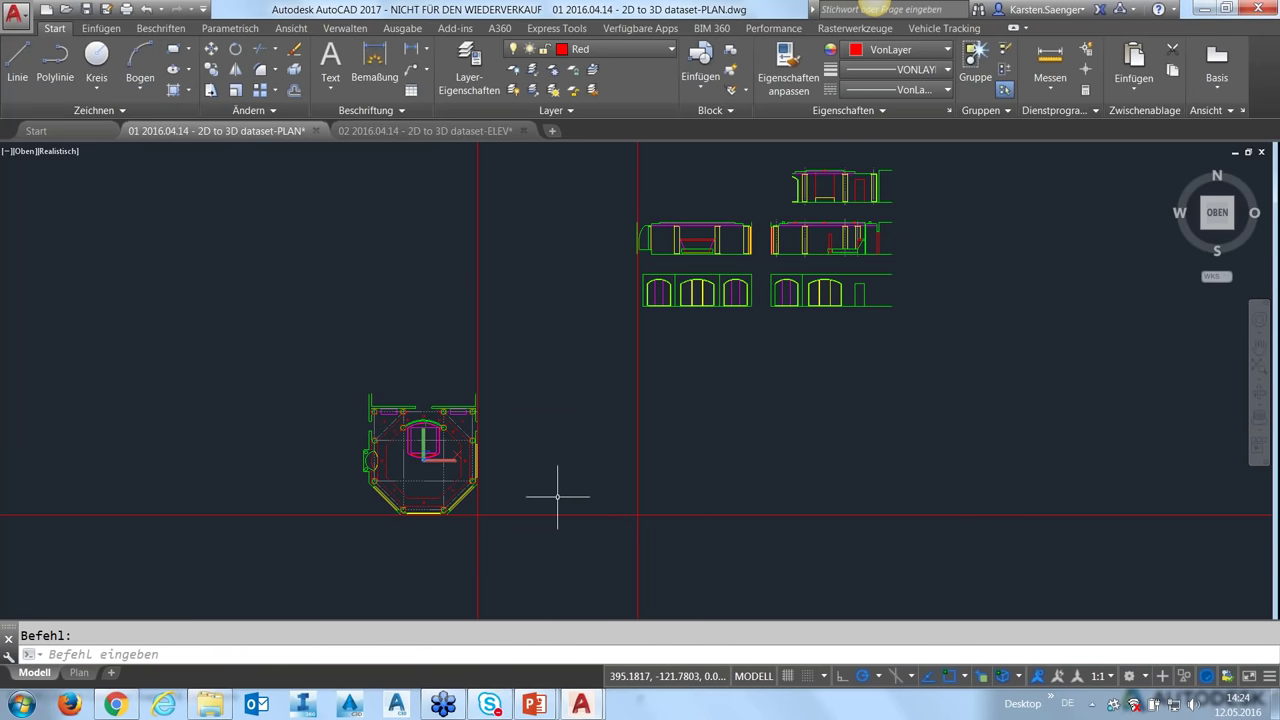
# - Move the lower-right window elevation so its corner sits on the guide-line intersection
pyautogui.click(860, 305)
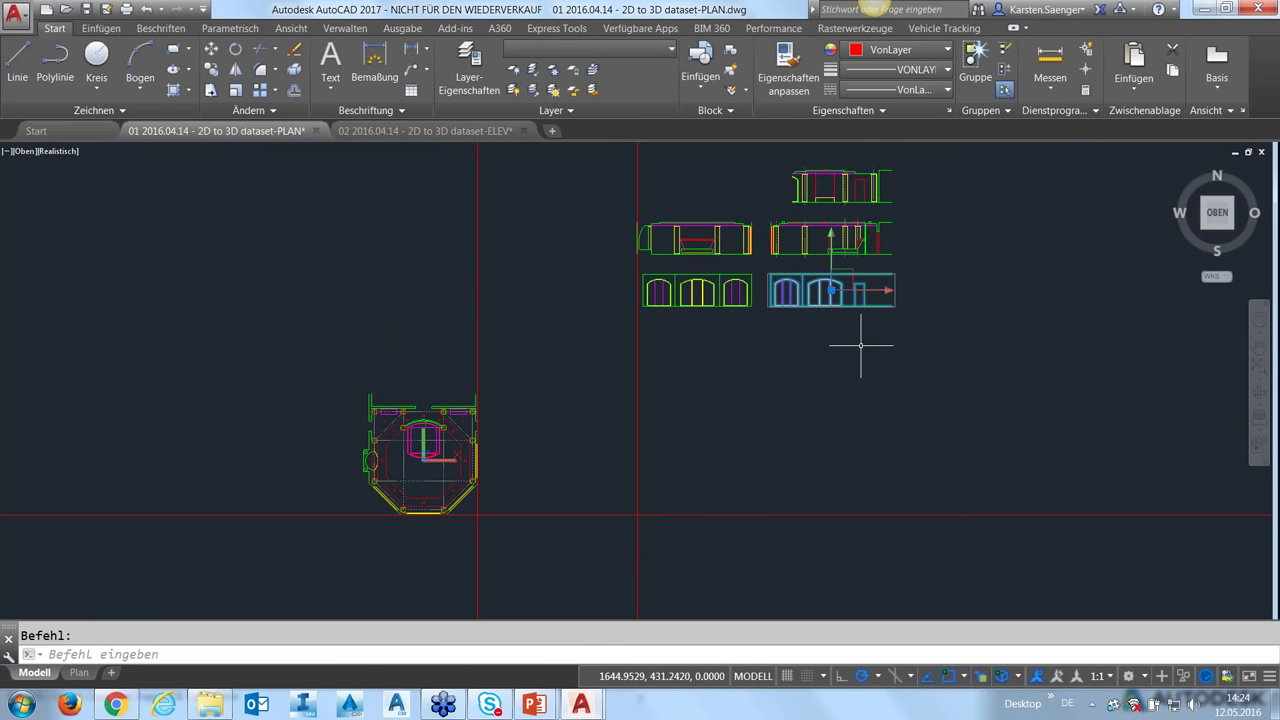
pyautogui.write('schieben')
pyautogui.press('Return')
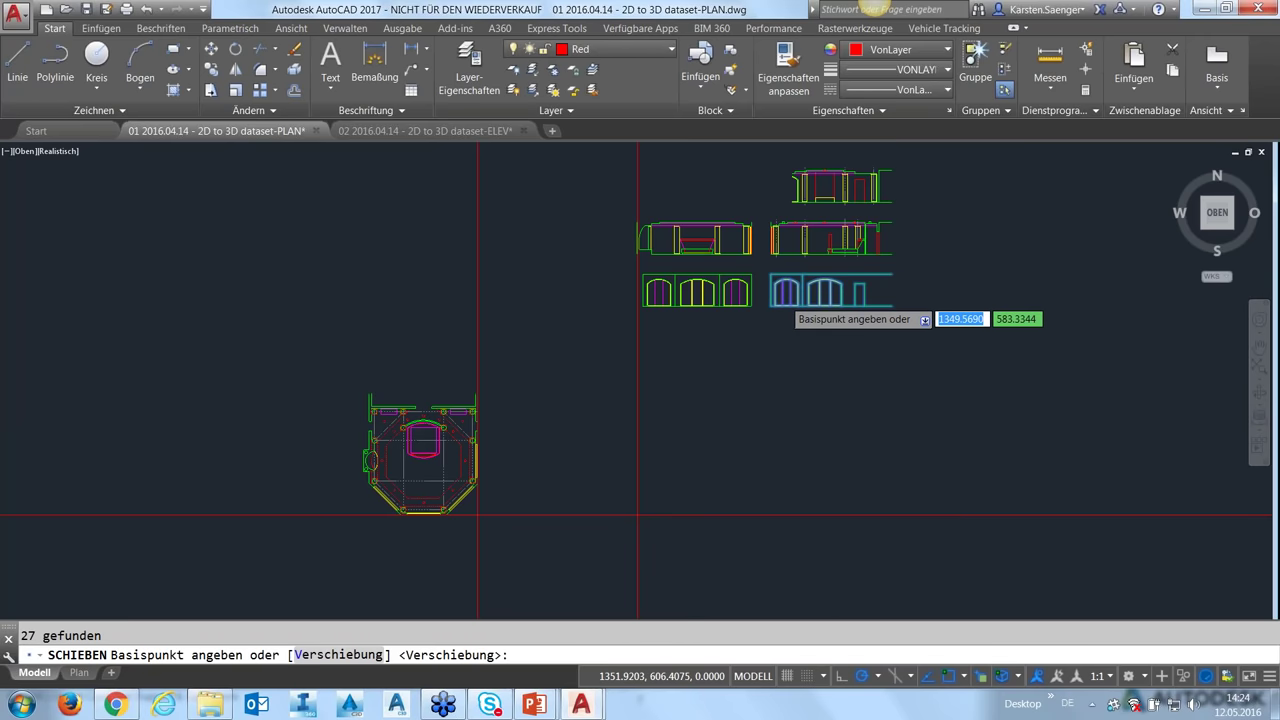
pyautogui.scroll(3, 782, 299)
pyautogui.click(757, 313)
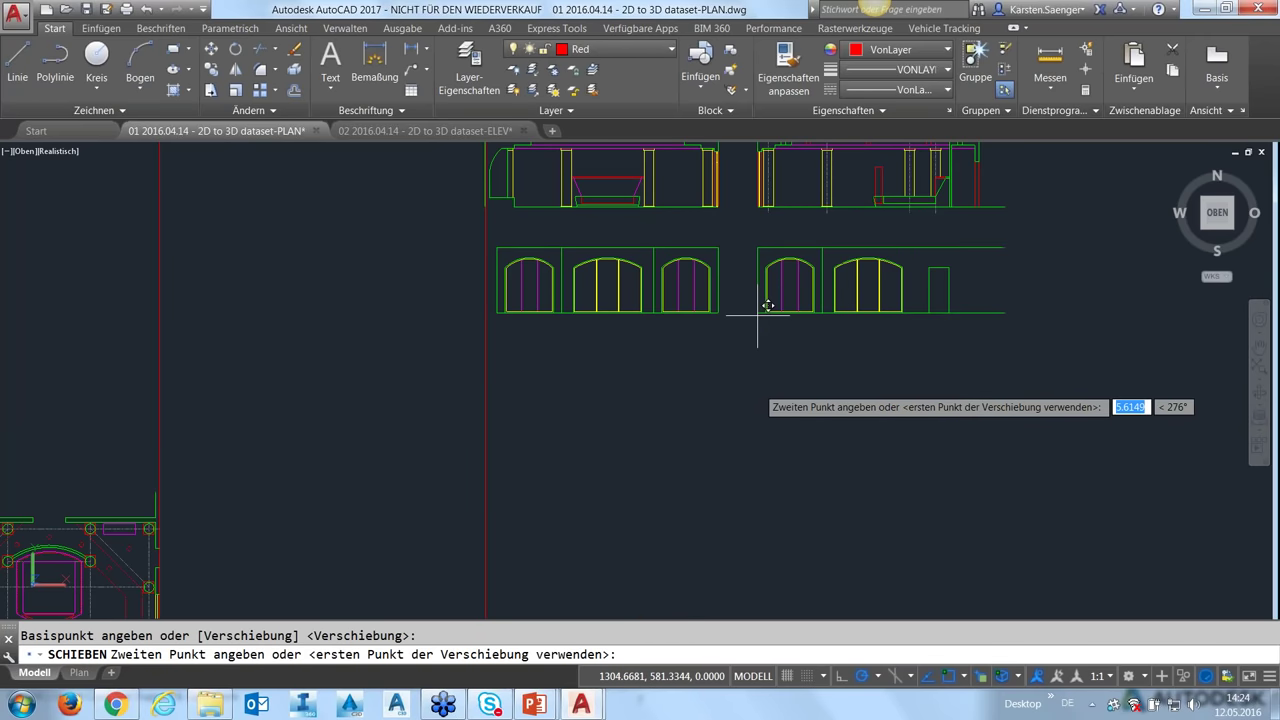
pyautogui.scroll(-3, 757, 320)
pyautogui.moveTo(743, 443); pyautogui.dragTo(714, 371, button='middle')
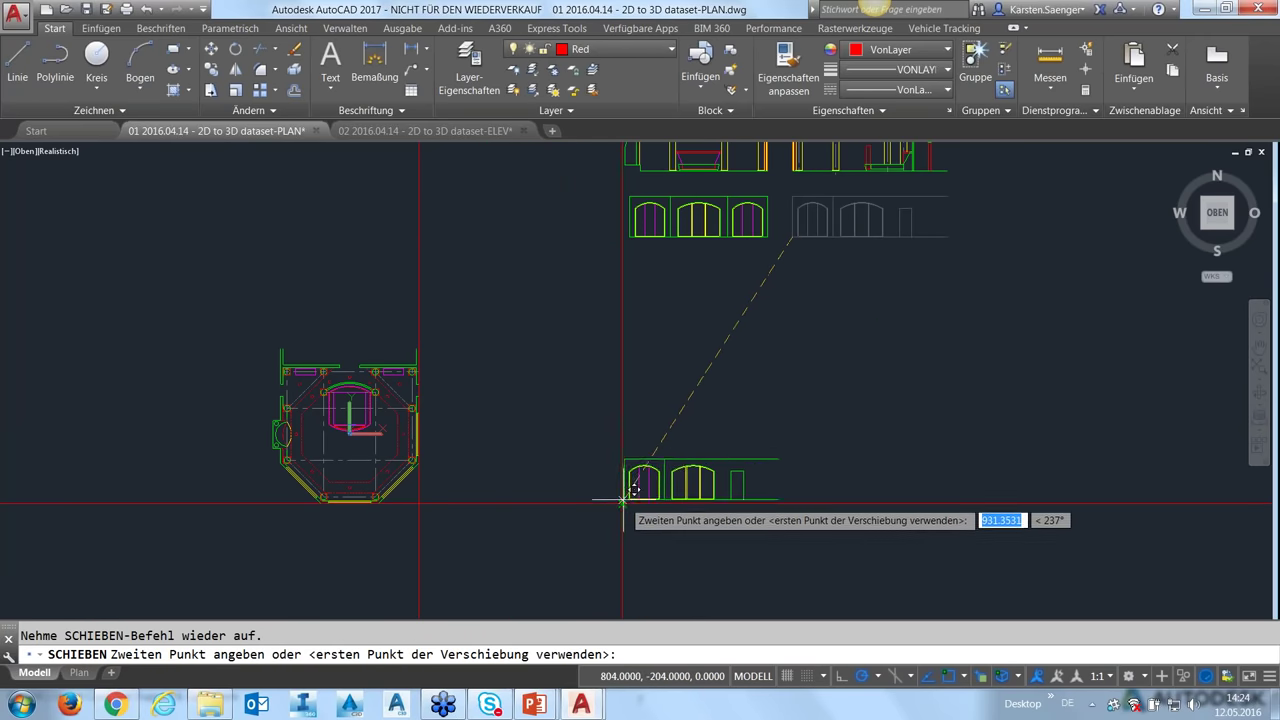
pyautogui.click(639, 496)
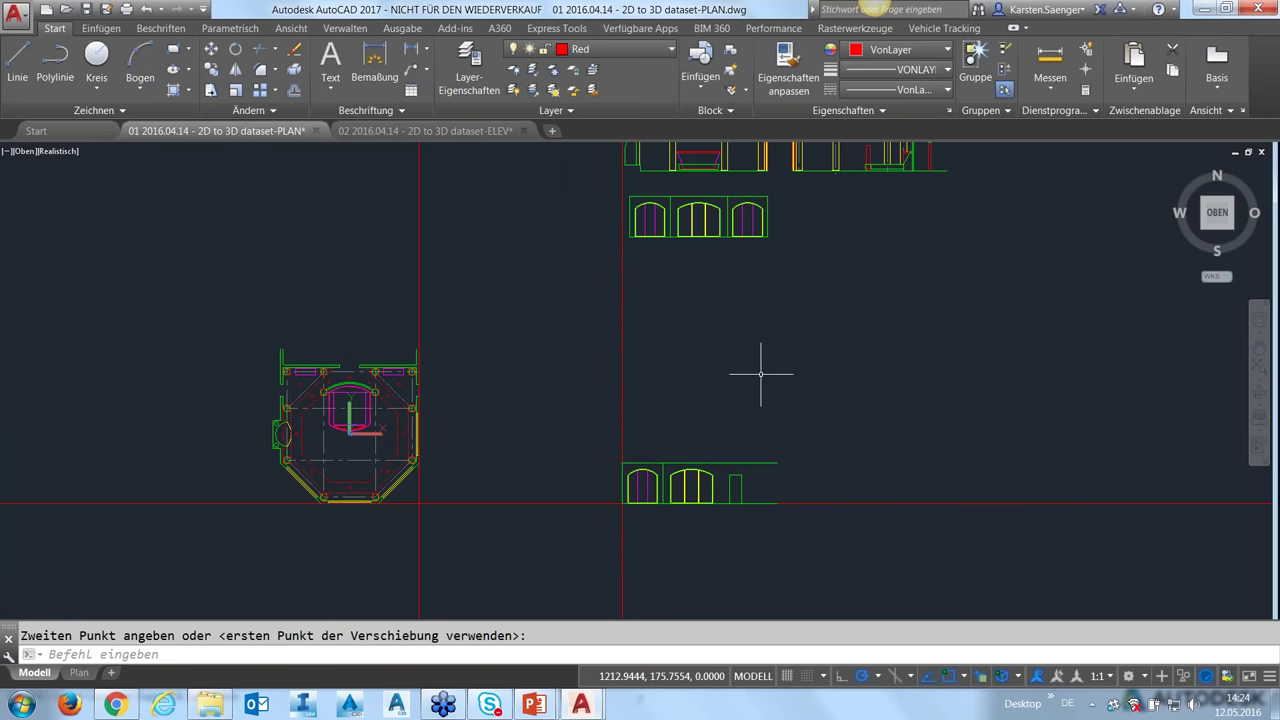
pyautogui.click(236, 50)
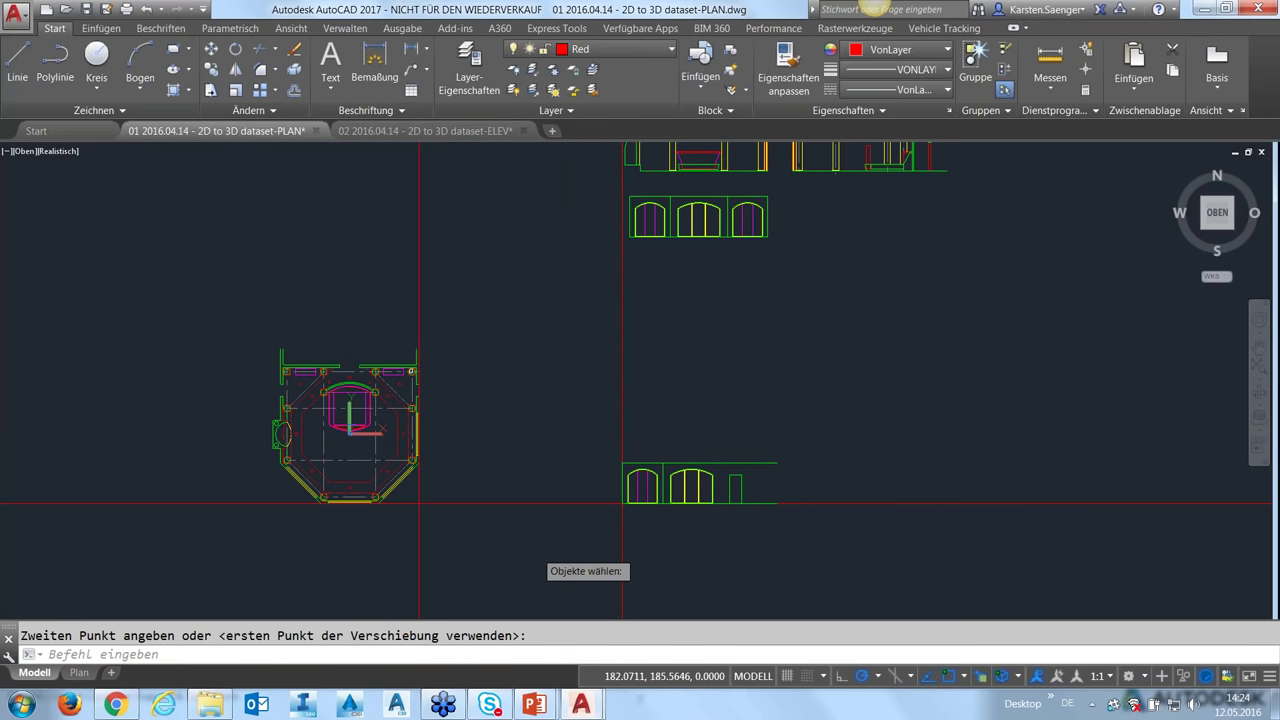
pyautogui.scroll(2, 590, 560)
pyautogui.scroll(2, 597, 548)
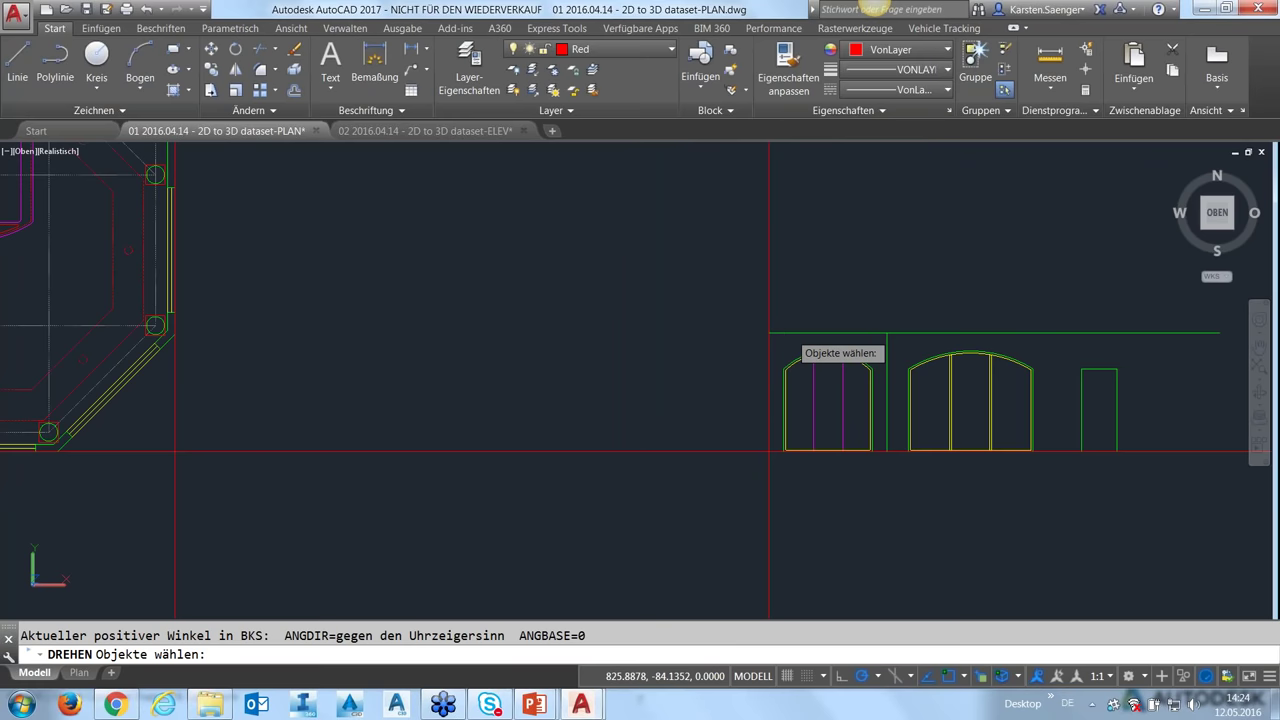
# - Rotate the window elevation group 90° about its lower-left corner, then pan to the plan
pyautogui.click(788, 335)
pyautogui.press('Return')
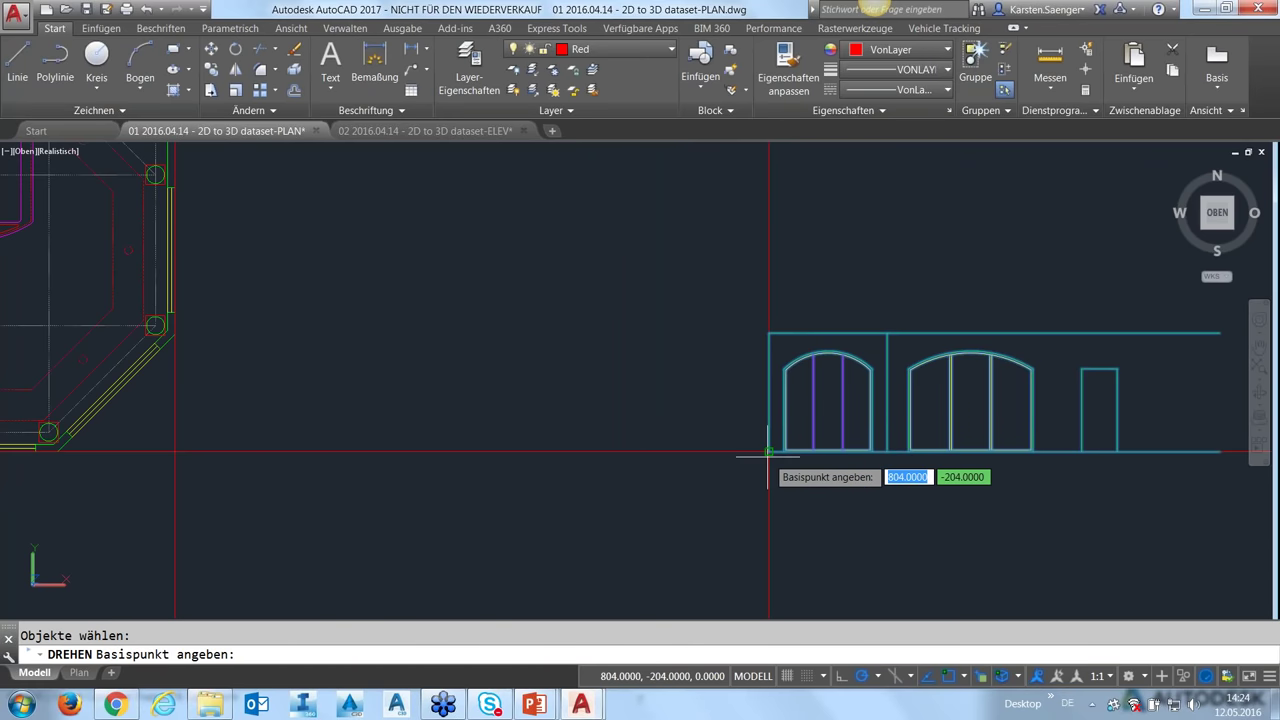
pyautogui.click(769, 451)
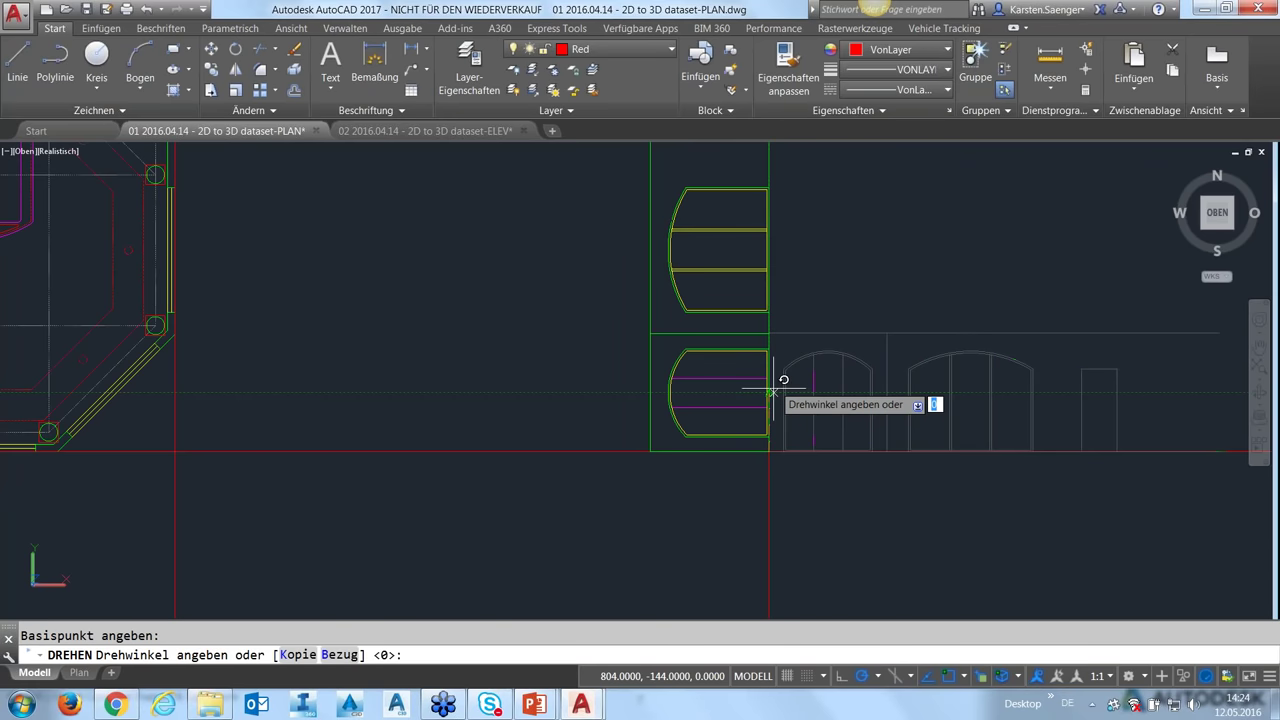
pyautogui.write('90')
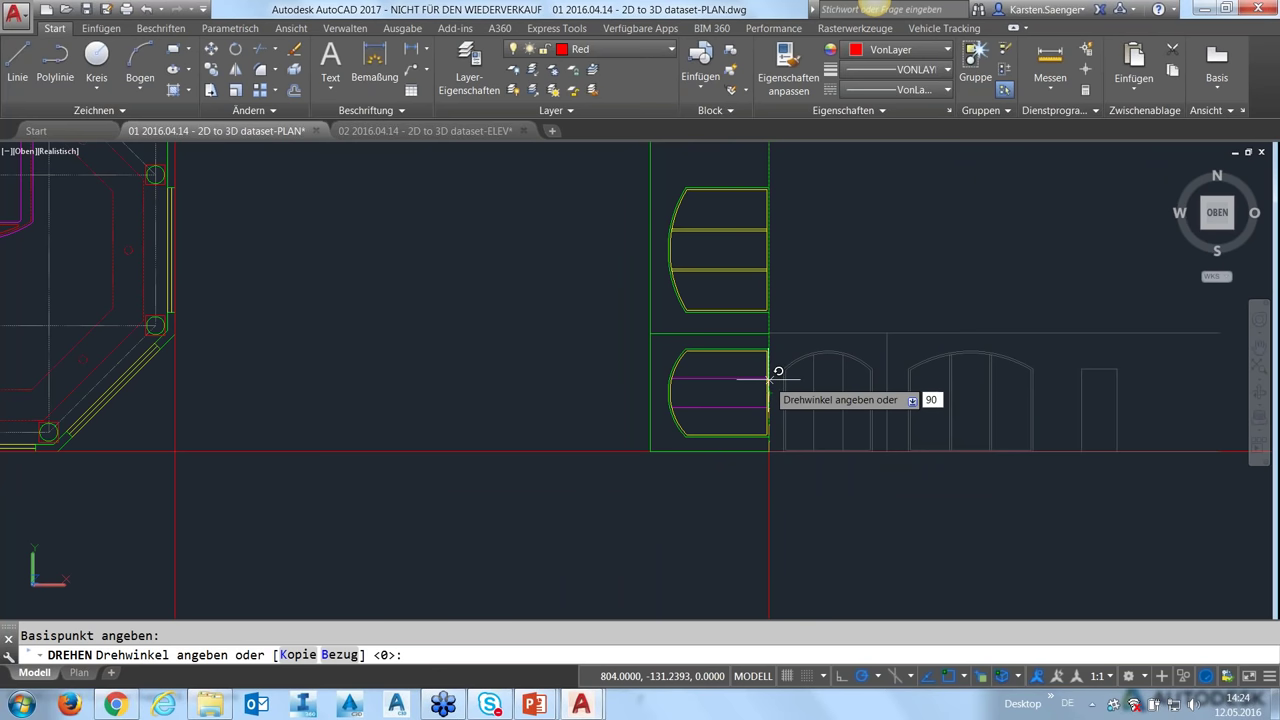
pyautogui.press('Return')
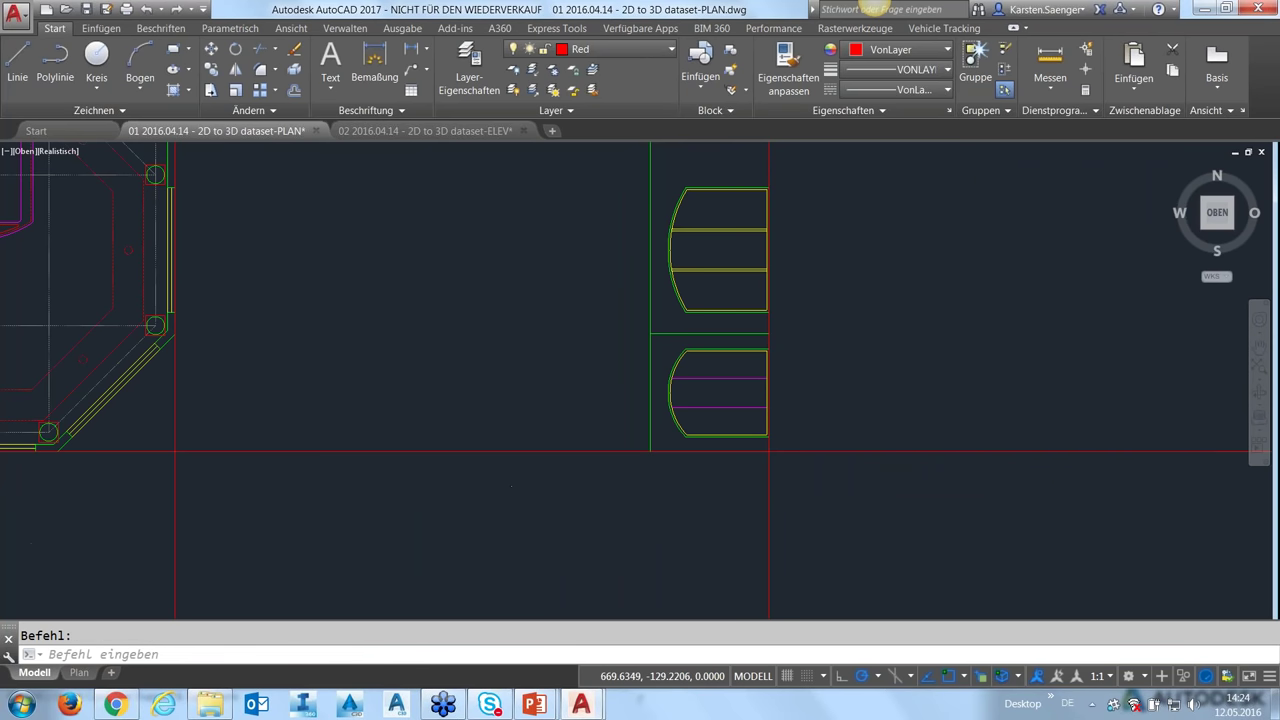
pyautogui.scroll(-3, 549, 354)
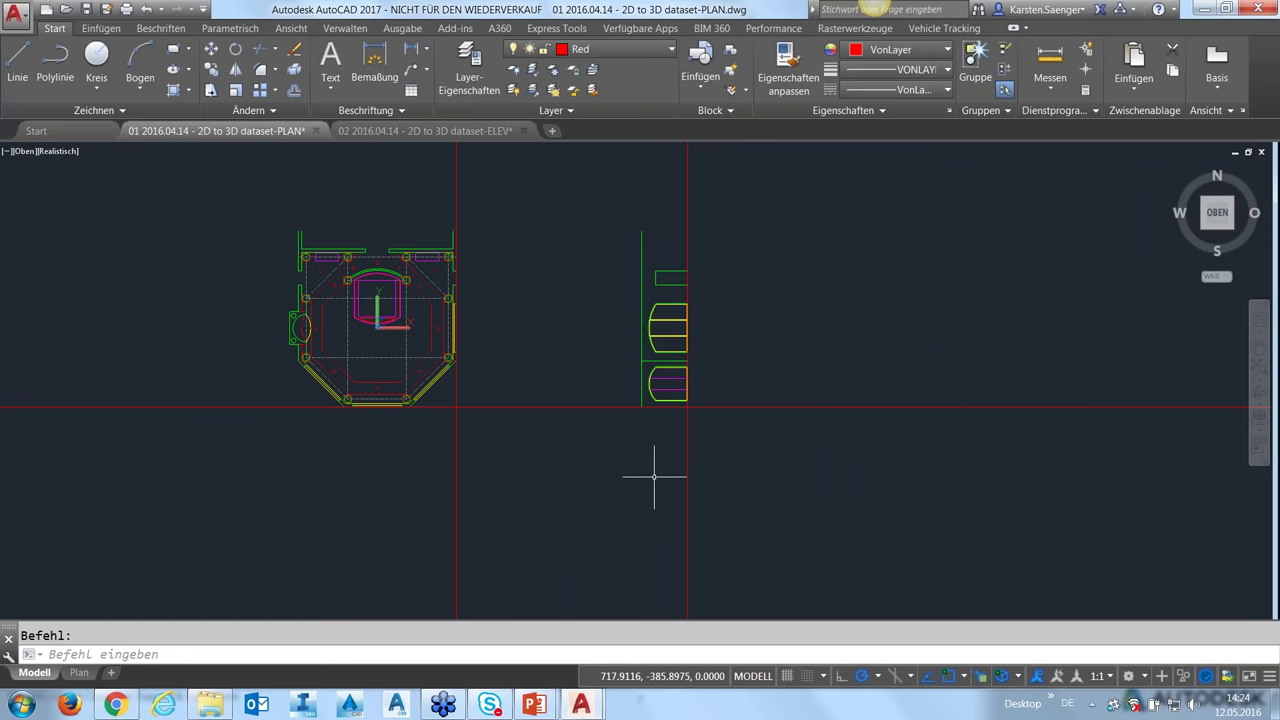
pyautogui.scroll(-2, 655, 477)
pyautogui.moveTo(657, 480); pyautogui.dragTo(593, 527, button='middle')
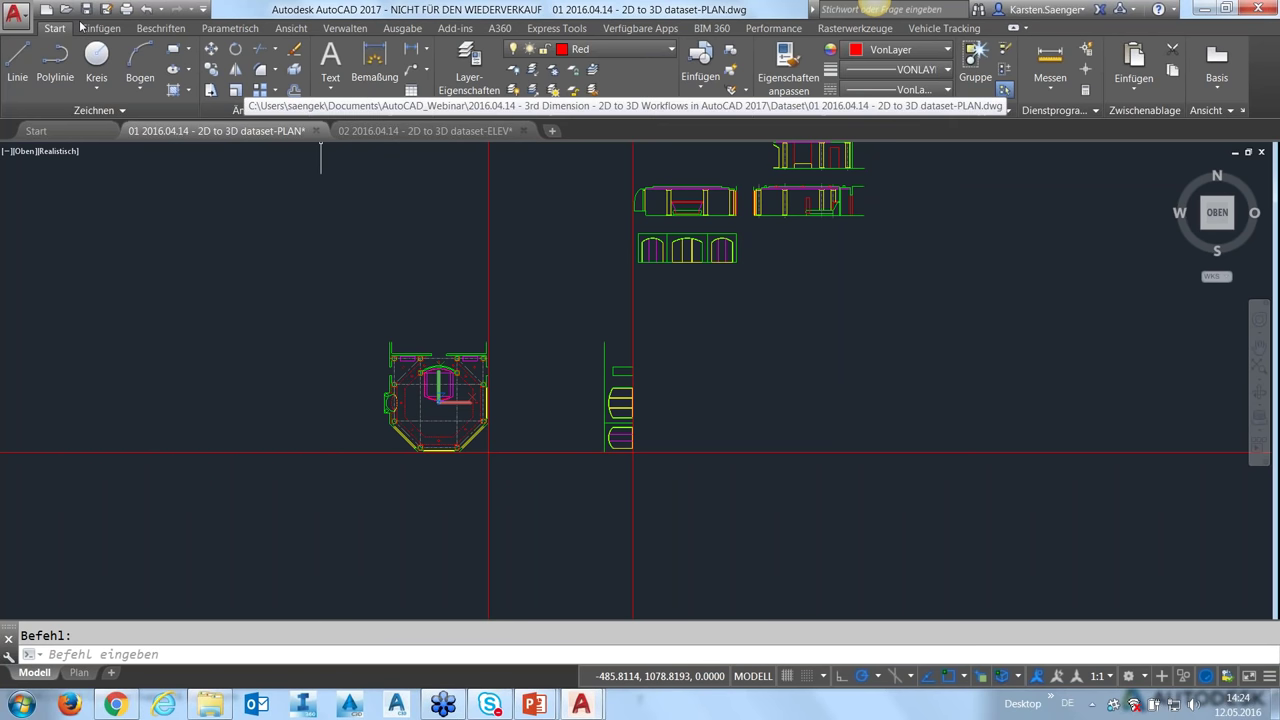
pyautogui.moveTo(384, 387); pyautogui.dragTo(446, 394, button='middle')
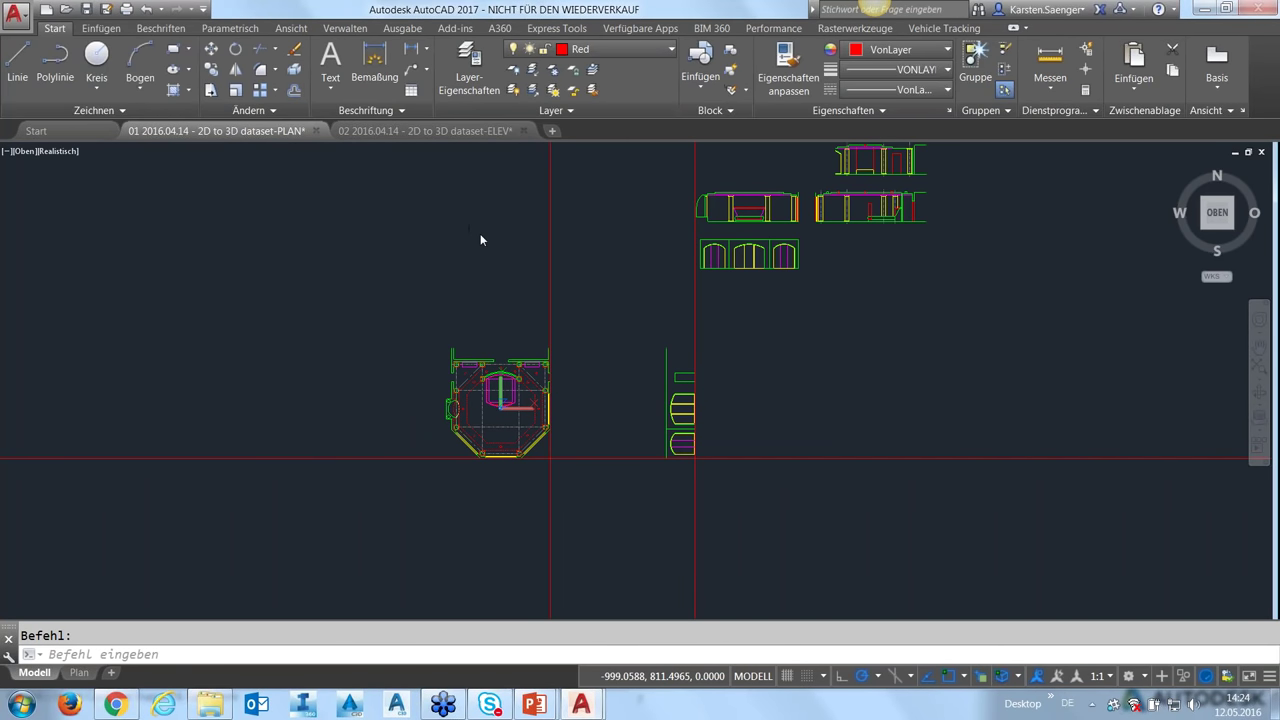
# - Open '03 2016.04.14 - 2D to 3D dataset--LAYOUT.dwg' and pan toward the central plan
pyautogui.hotkey('ctrl', 'o')
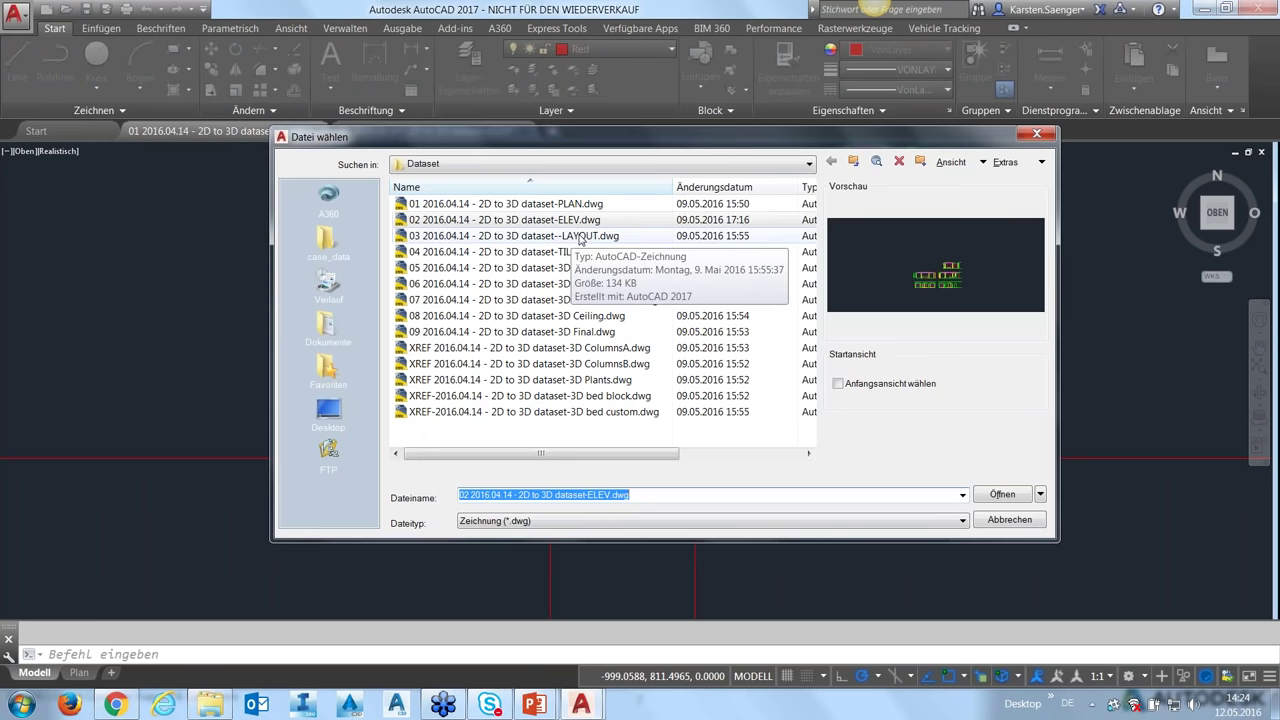
pyautogui.click(575, 236)
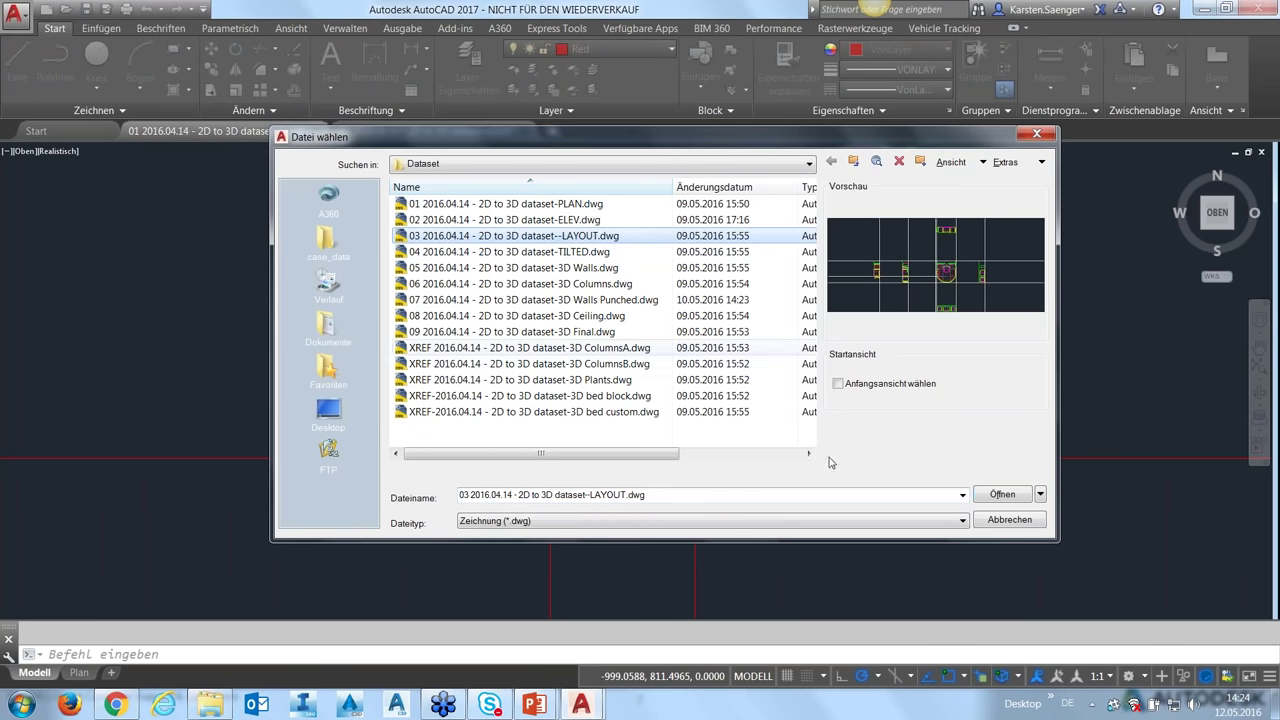
pyautogui.click(1001, 495)
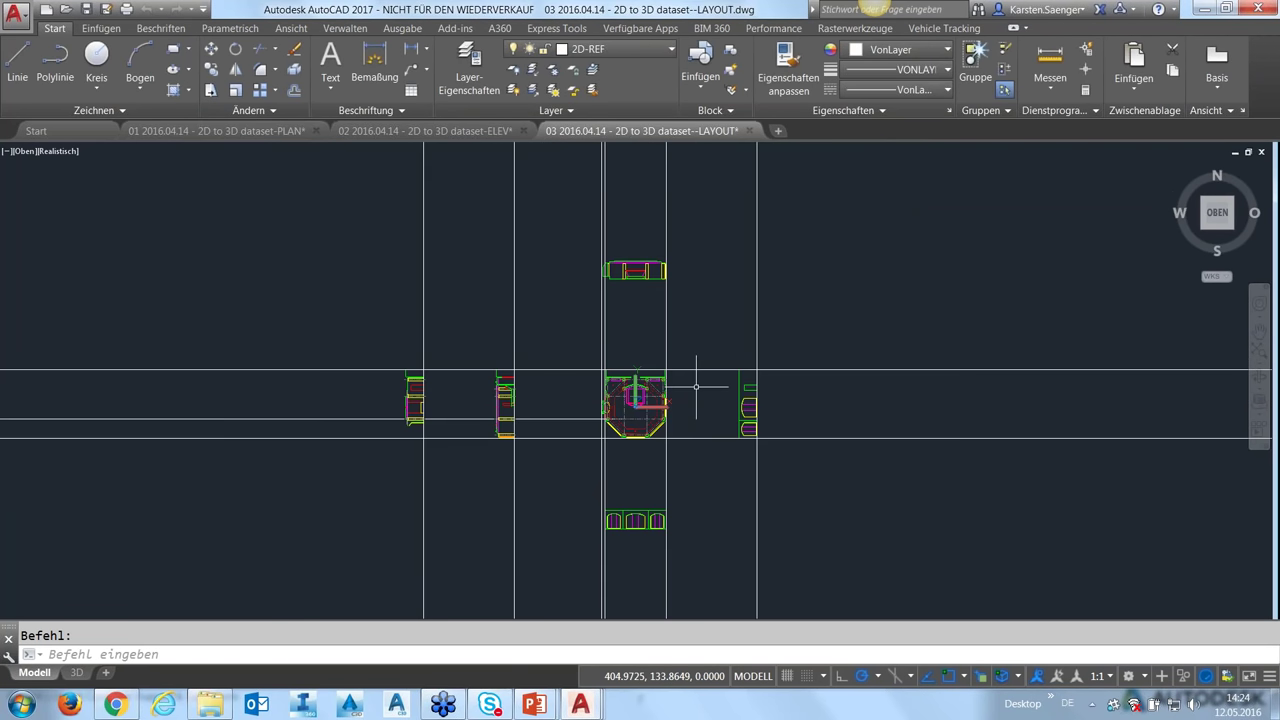
pyautogui.moveTo(696, 386); pyautogui.dragTo(656, 355, button='middle')
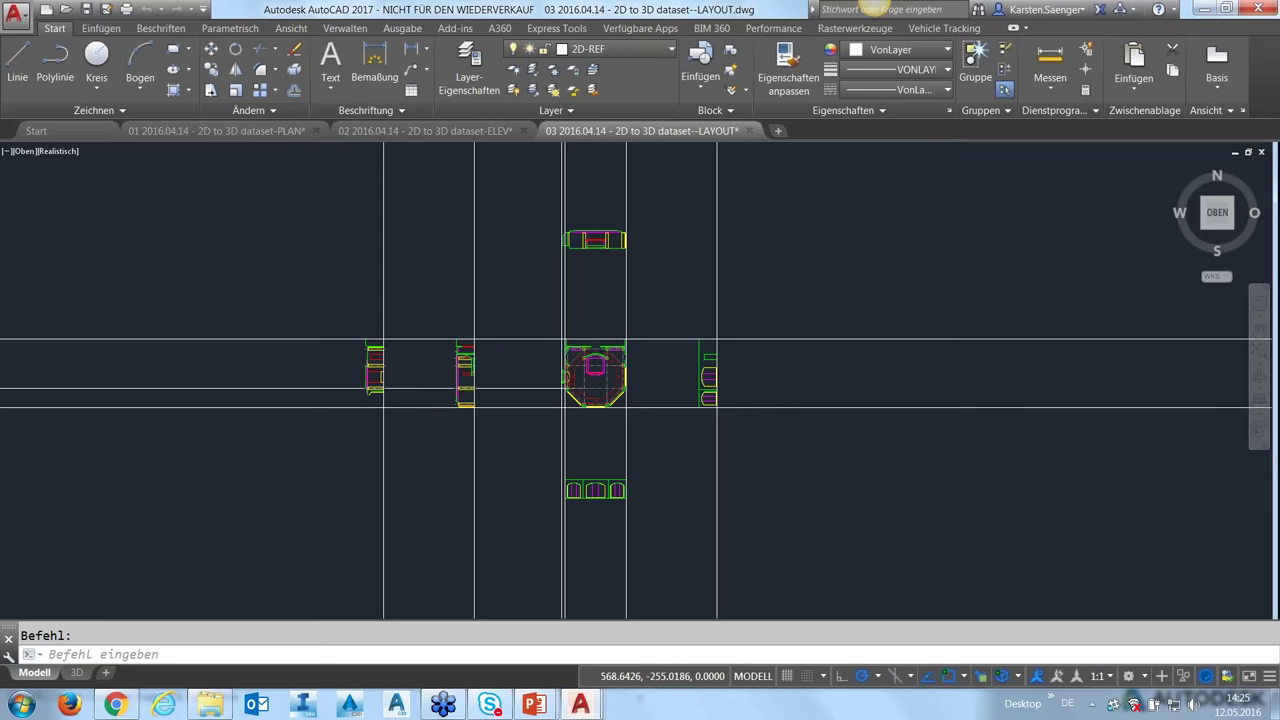
pyautogui.scroll(2, 680, 413)
pyautogui.moveTo(680, 417)
pyautogui.mouseDown(button='middle')
pyautogui.moveTo(644, 430)
pyautogui.moveTo(632, 418)
pyautogui.mouseUp(button='middle')
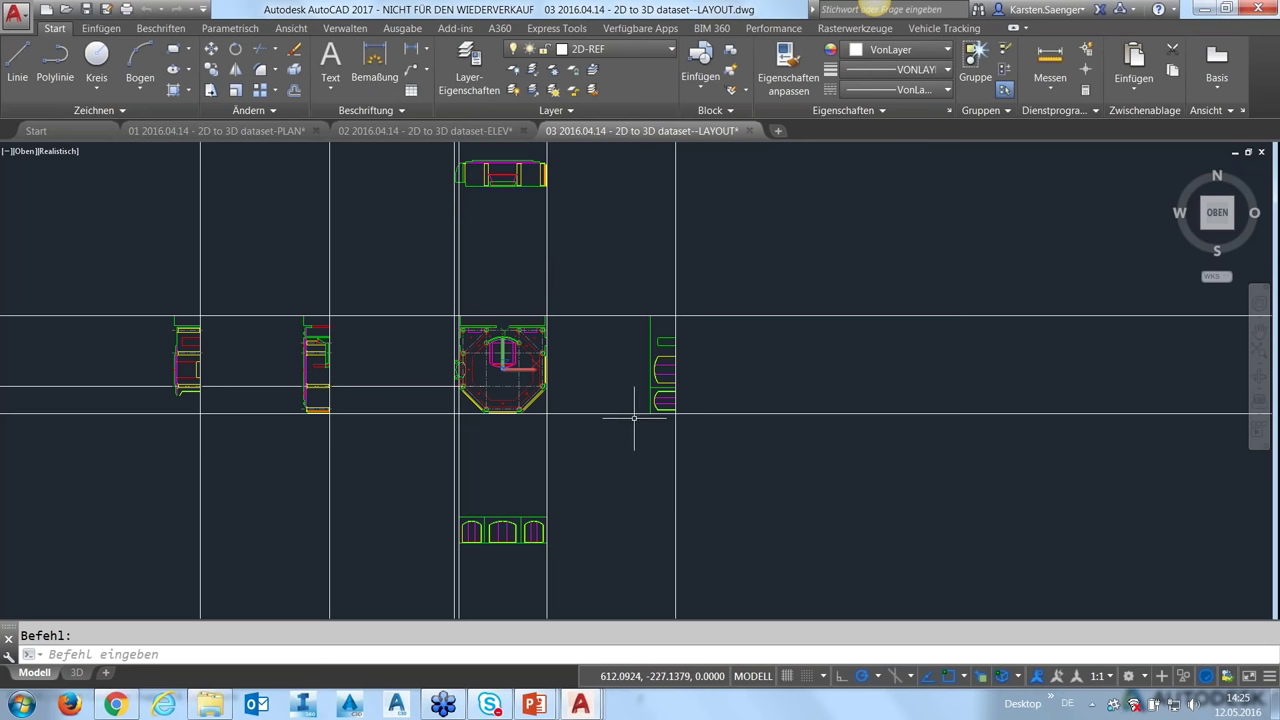
pyautogui.scroll(2, 657, 411)
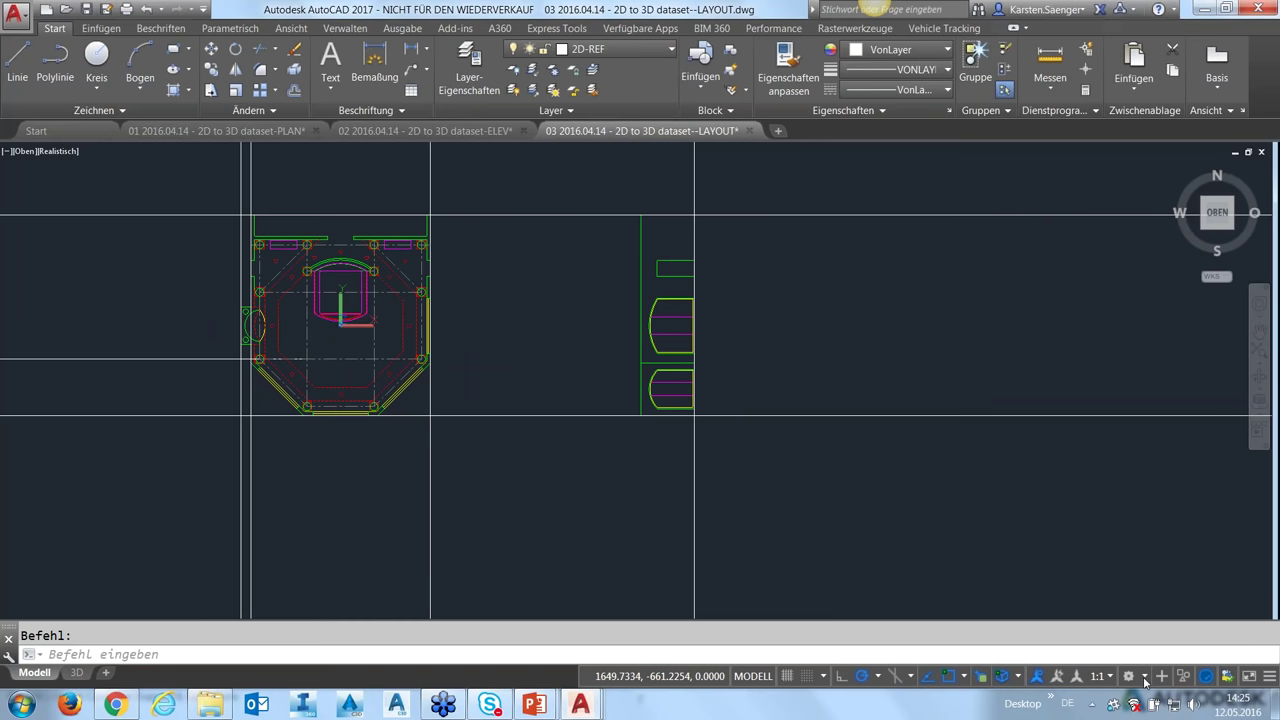
# - Switch the workspace to 3D-Modellierung
pyautogui.click(1145, 679)
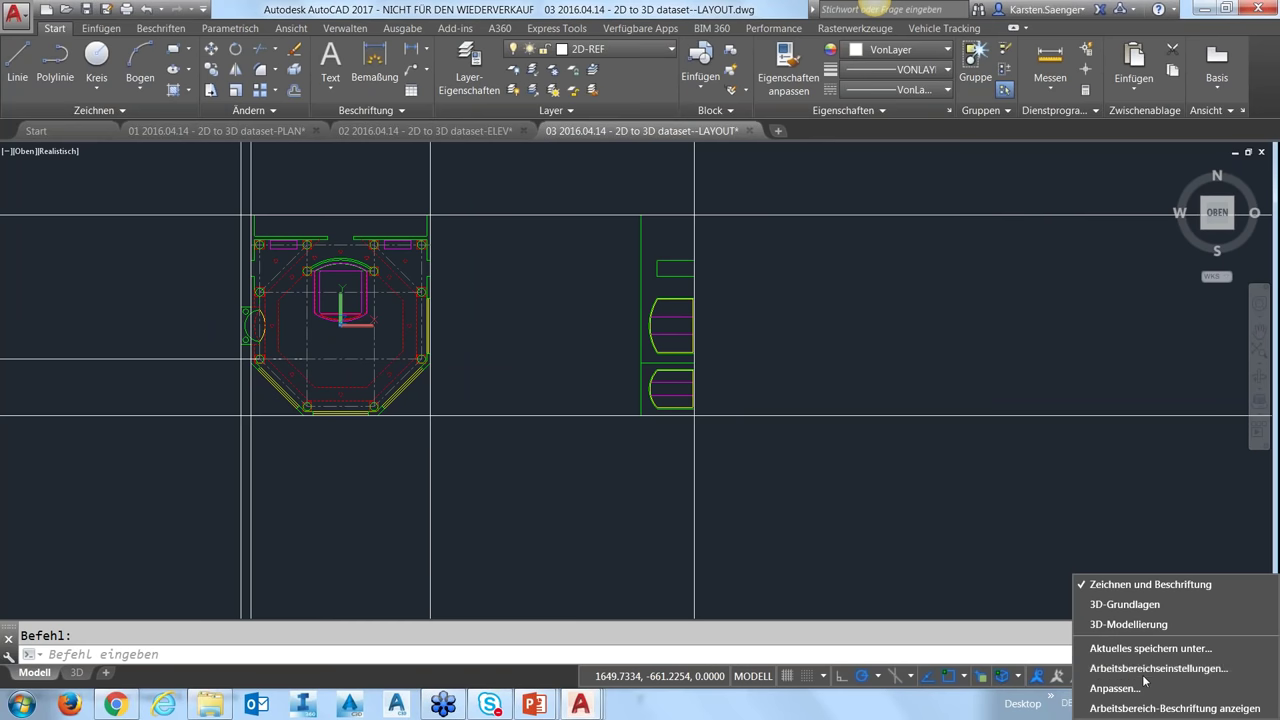
pyautogui.click(1128, 624)
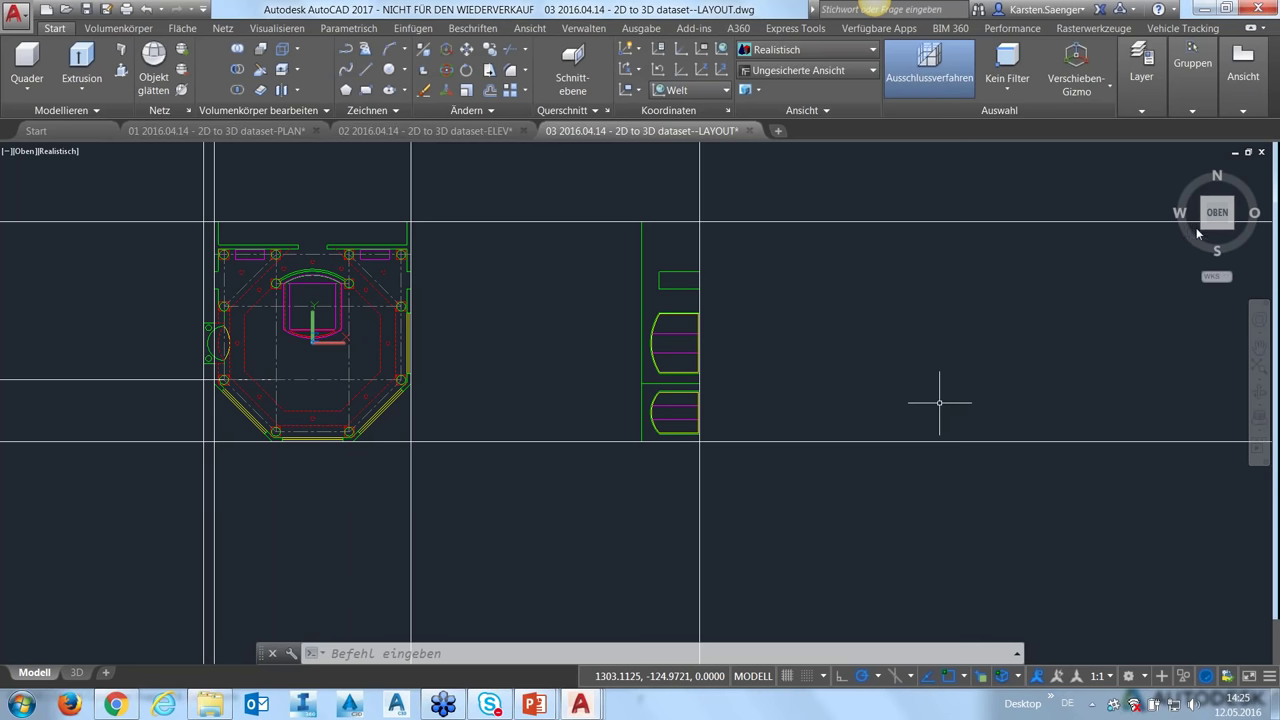
pyautogui.moveTo(1217, 212)
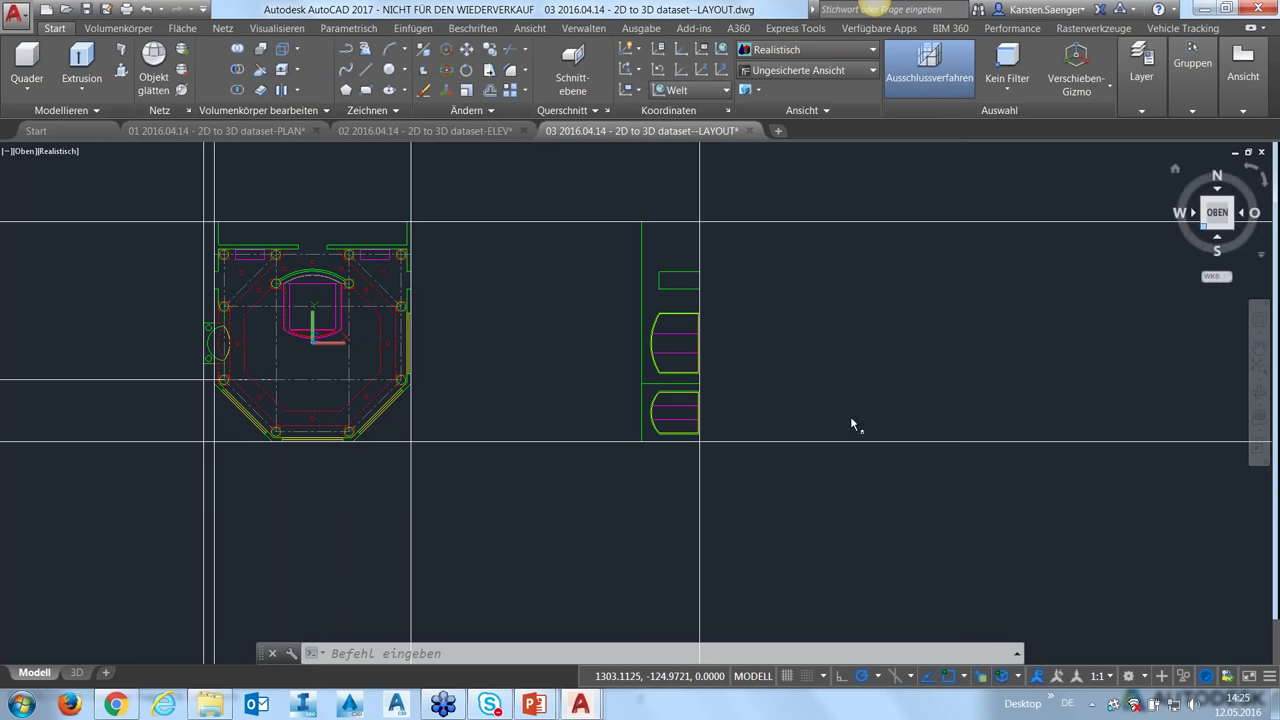
# - Set the view to south-east isometric using the ViewCube
pyautogui.click(1205, 226)
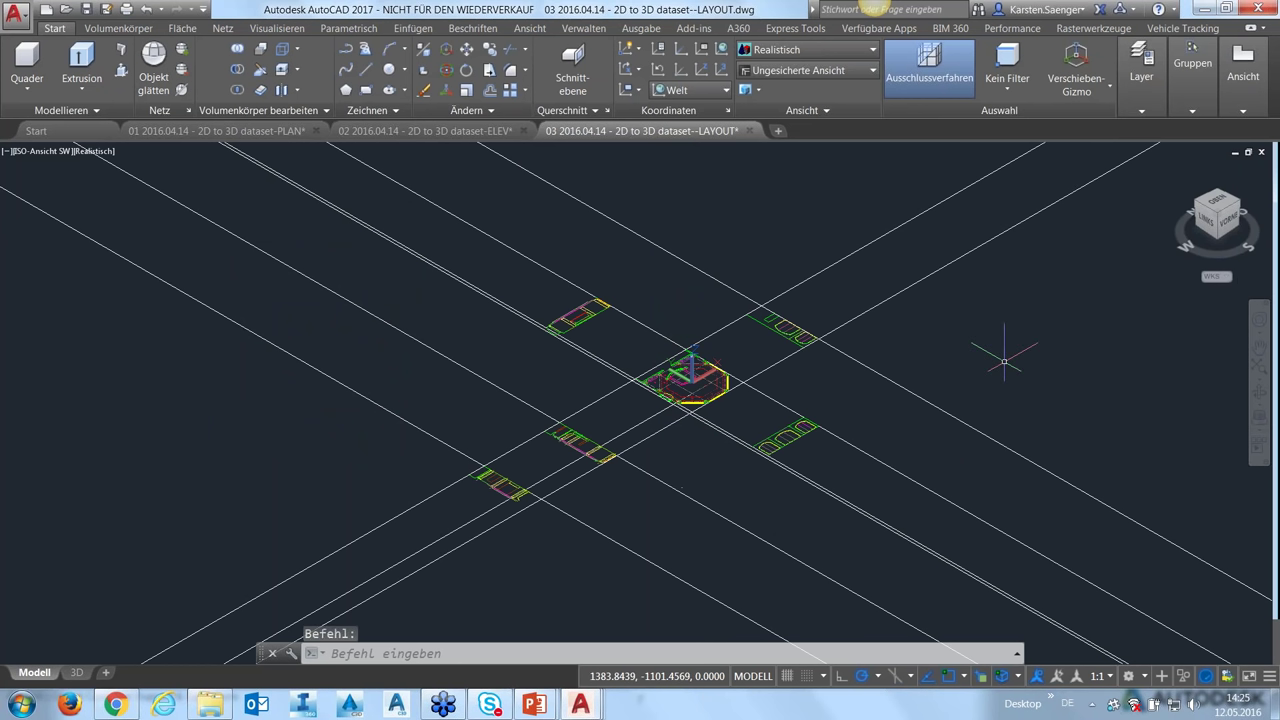
pyautogui.click(380, 653)
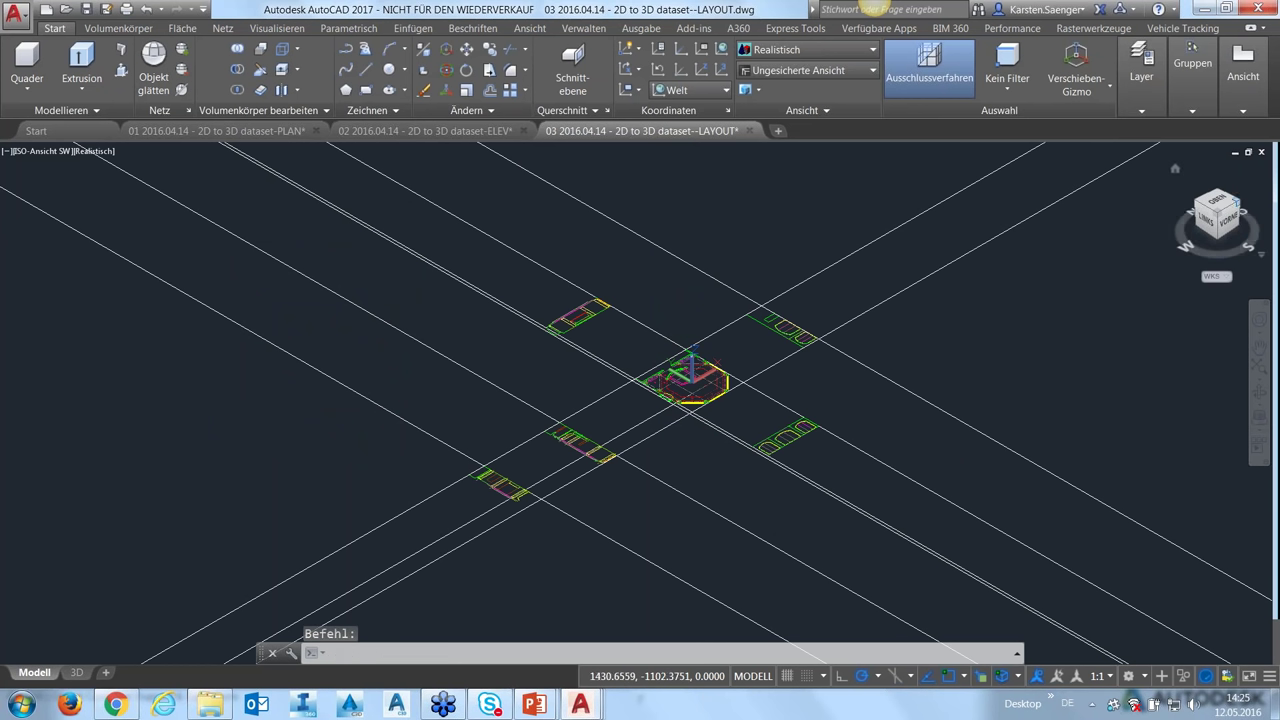
pyautogui.click(1238, 226)
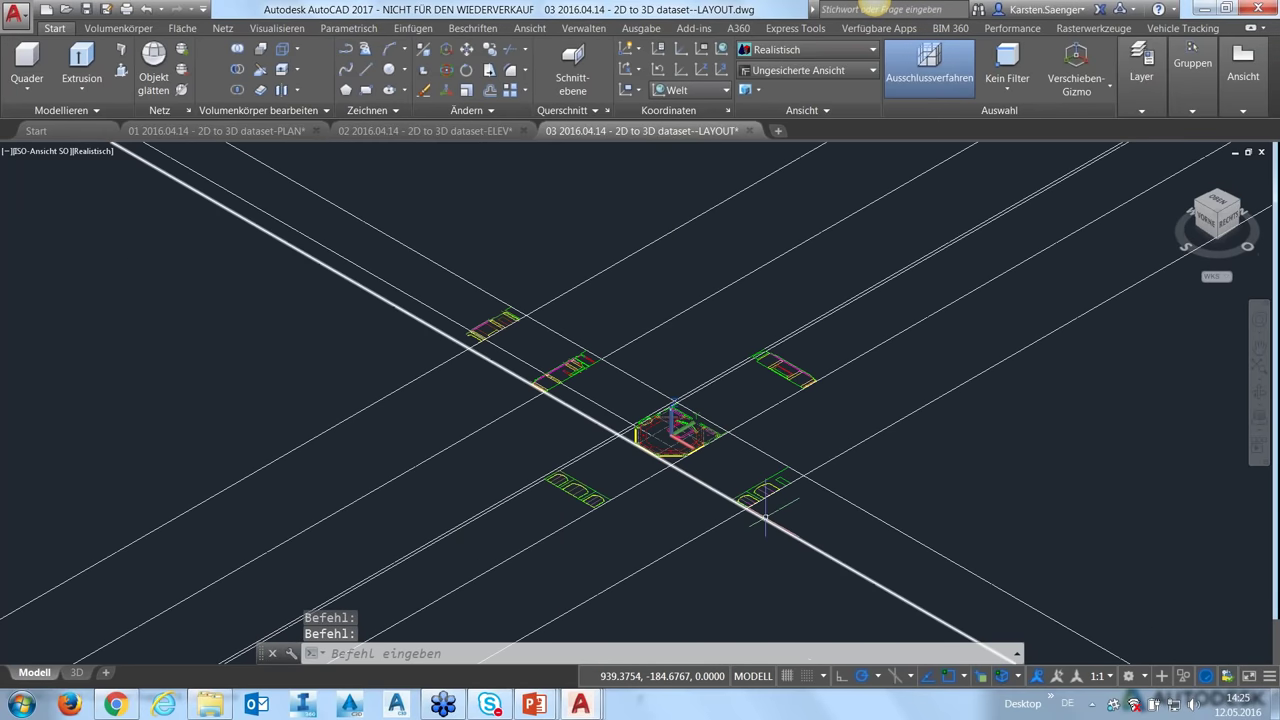
# - Zoom and pan onto the flat wall elevation beside the floor plan
pyautogui.scroll(5, 708, 523)
pyautogui.moveTo(790, 560); pyautogui.dragTo(699, 488, button='middle')
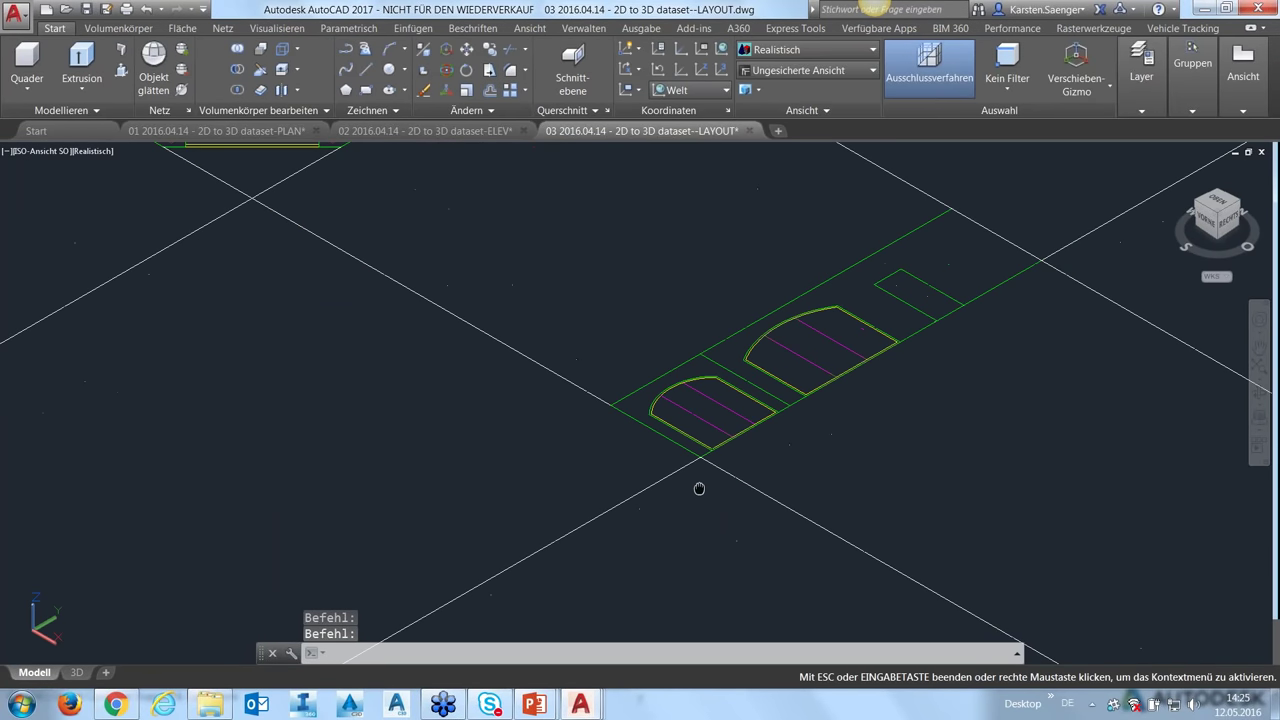
pyautogui.moveTo(699, 488); pyautogui.dragTo(608, 517)
pyautogui.scroll(-1, 610, 510)
pyautogui.press('Escape')
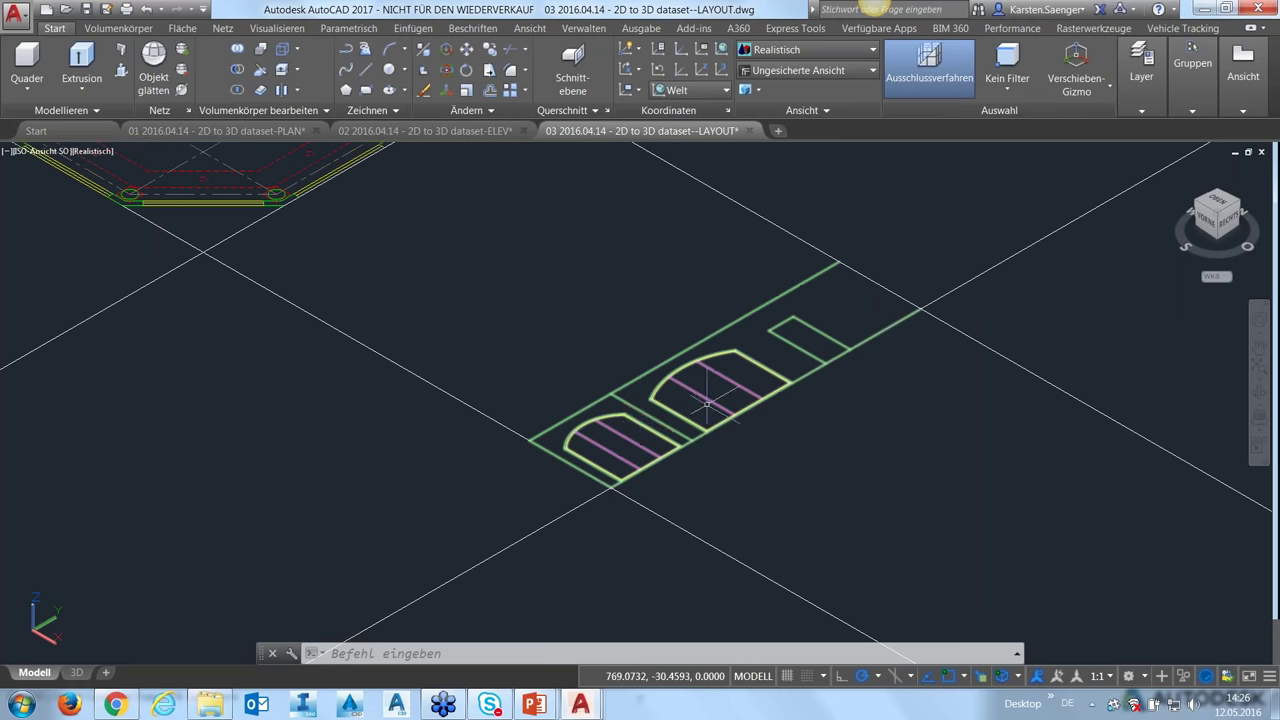
pyautogui.write('p')
pyautogui.press('Return')
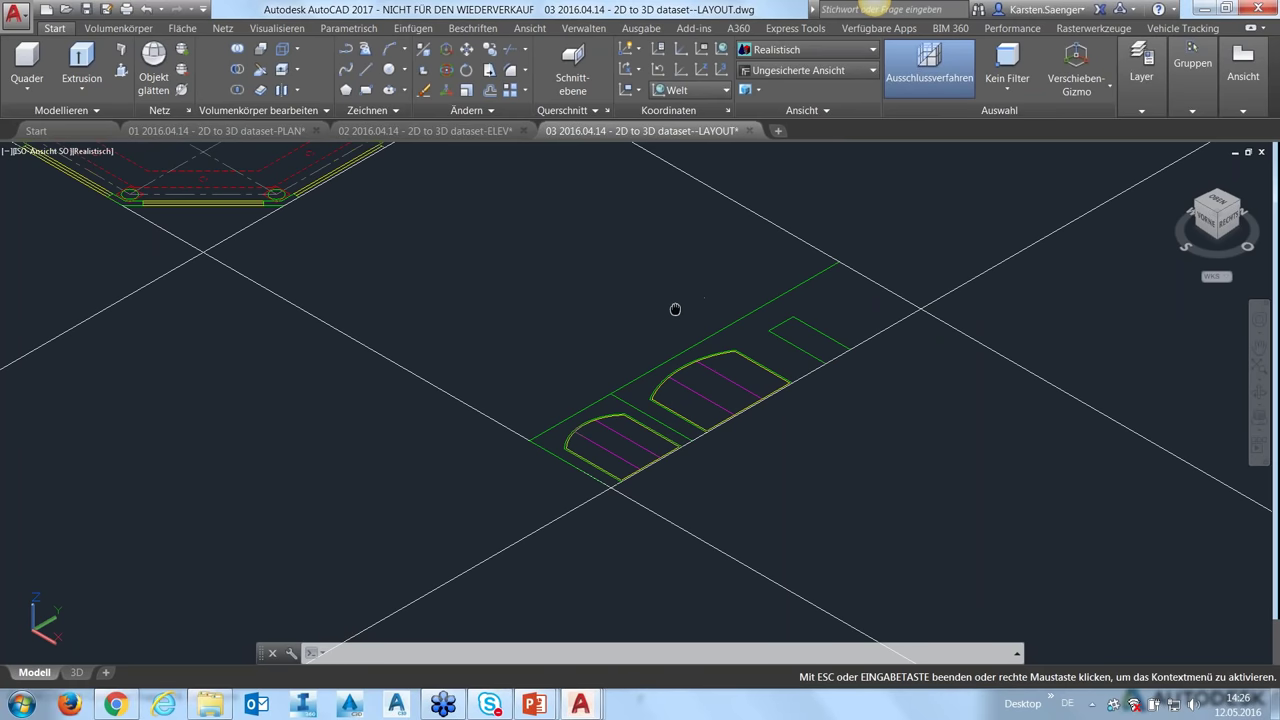
pyautogui.moveTo(675, 309); pyautogui.dragTo(609, 337)
# - Set Drehen-Gizmo as the default gizmo and select the arched wall elevation
pyautogui.press('Escape')
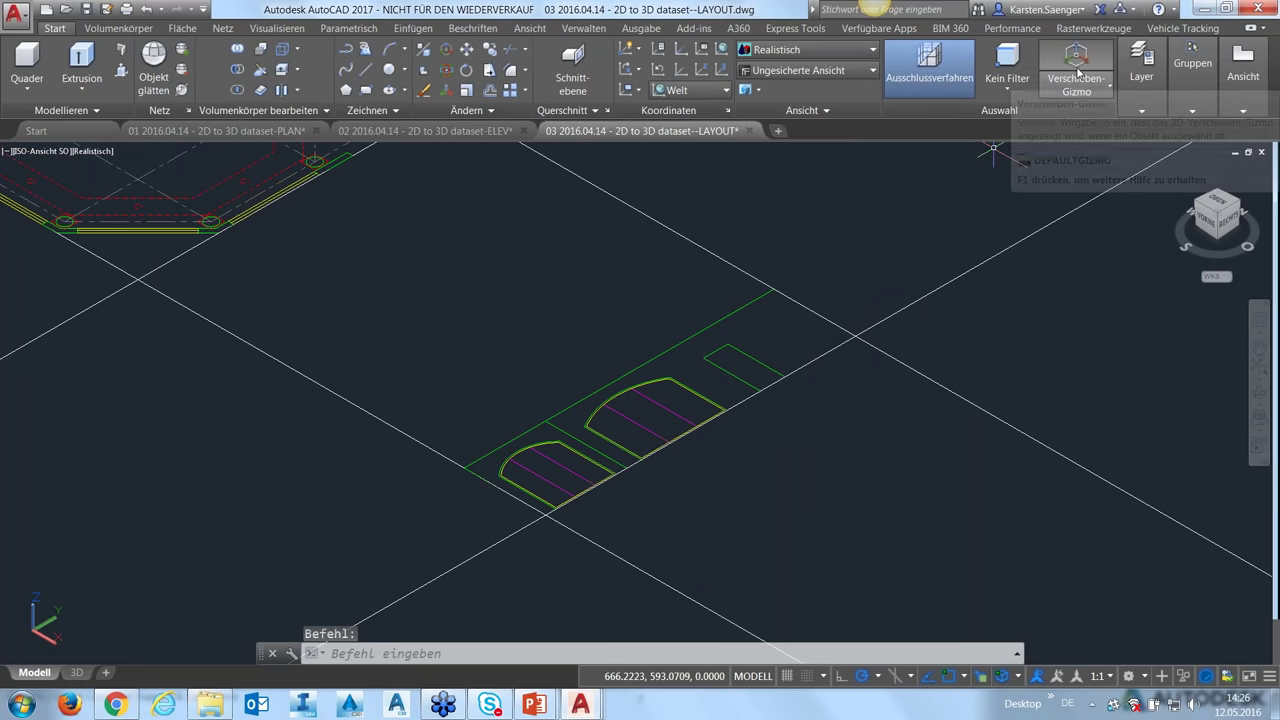
pyautogui.click(1095, 88)
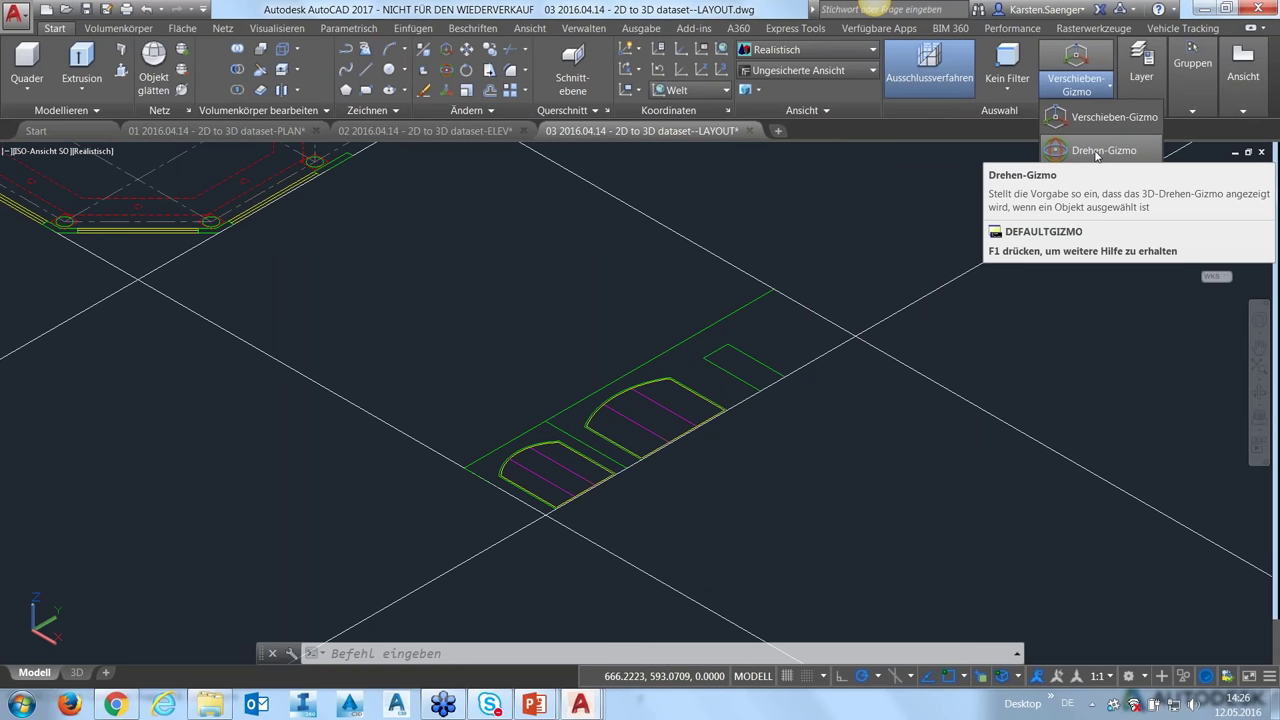
pyautogui.click(1095, 151)
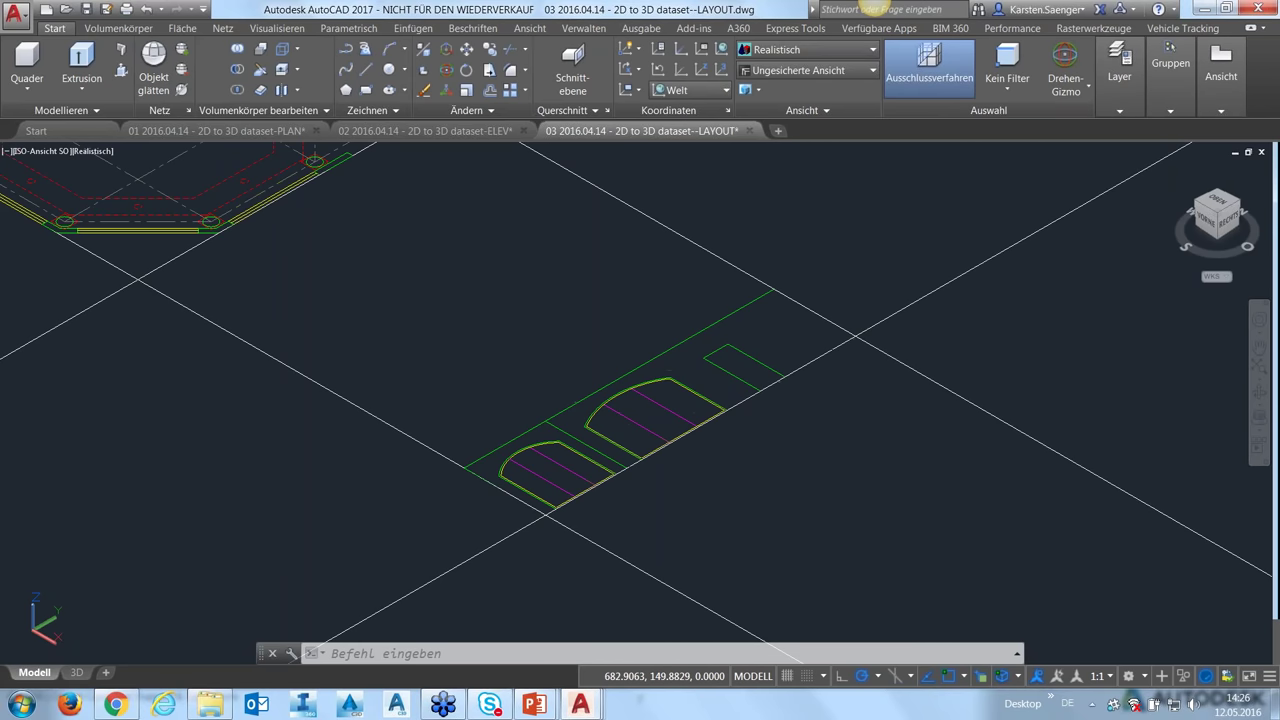
pyautogui.click(703, 328)
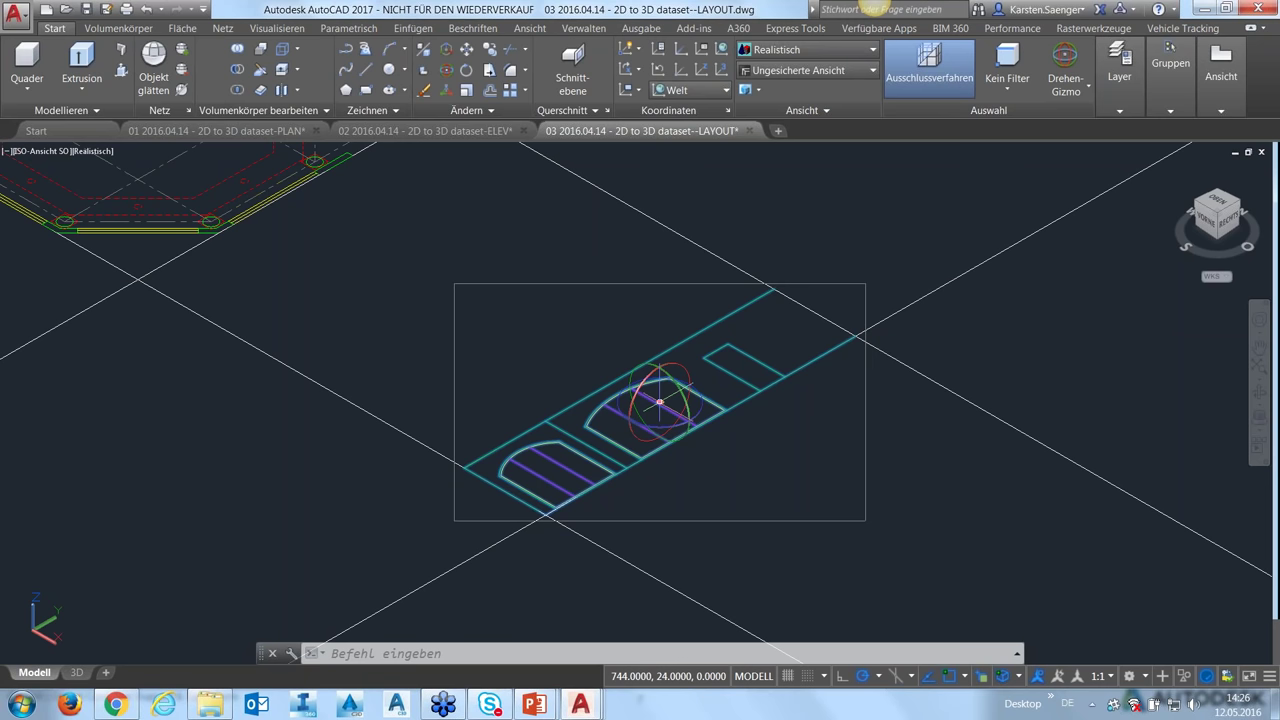
# - Begin repositioning the rotate gizmo, then run and cancel WSCURRENT
pyautogui.rightClick(660, 402)
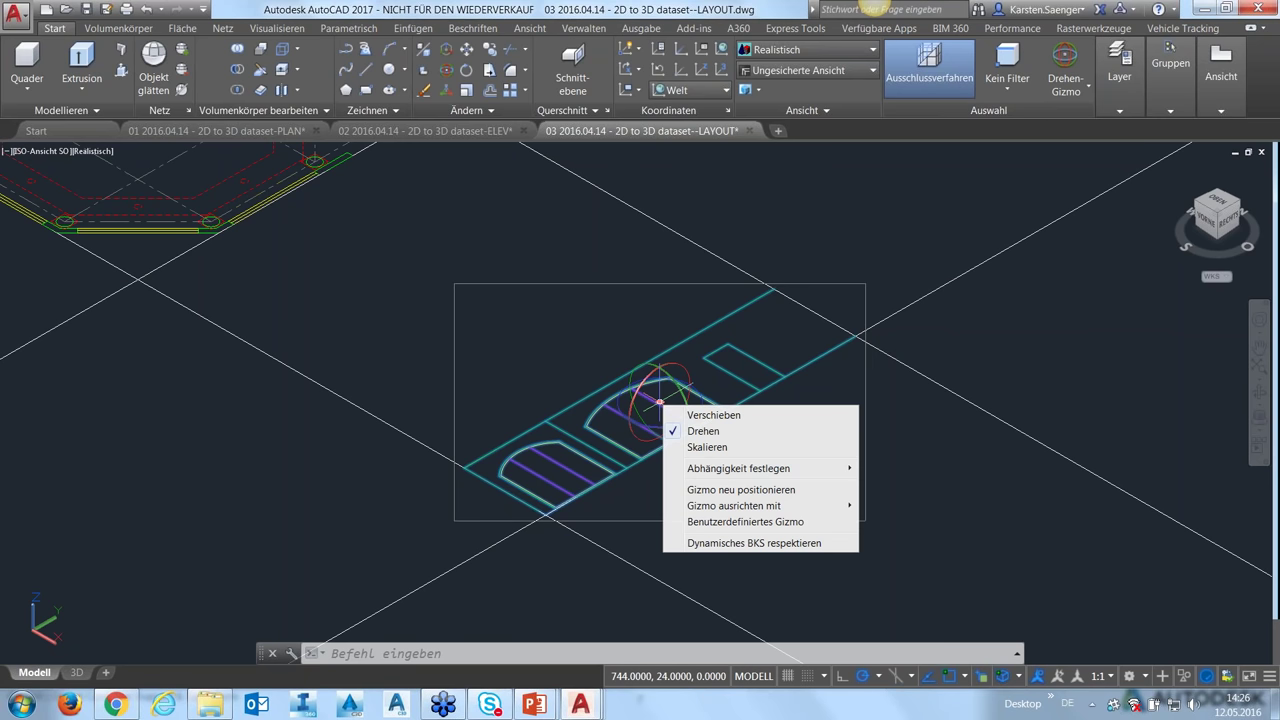
pyautogui.click(744, 490)
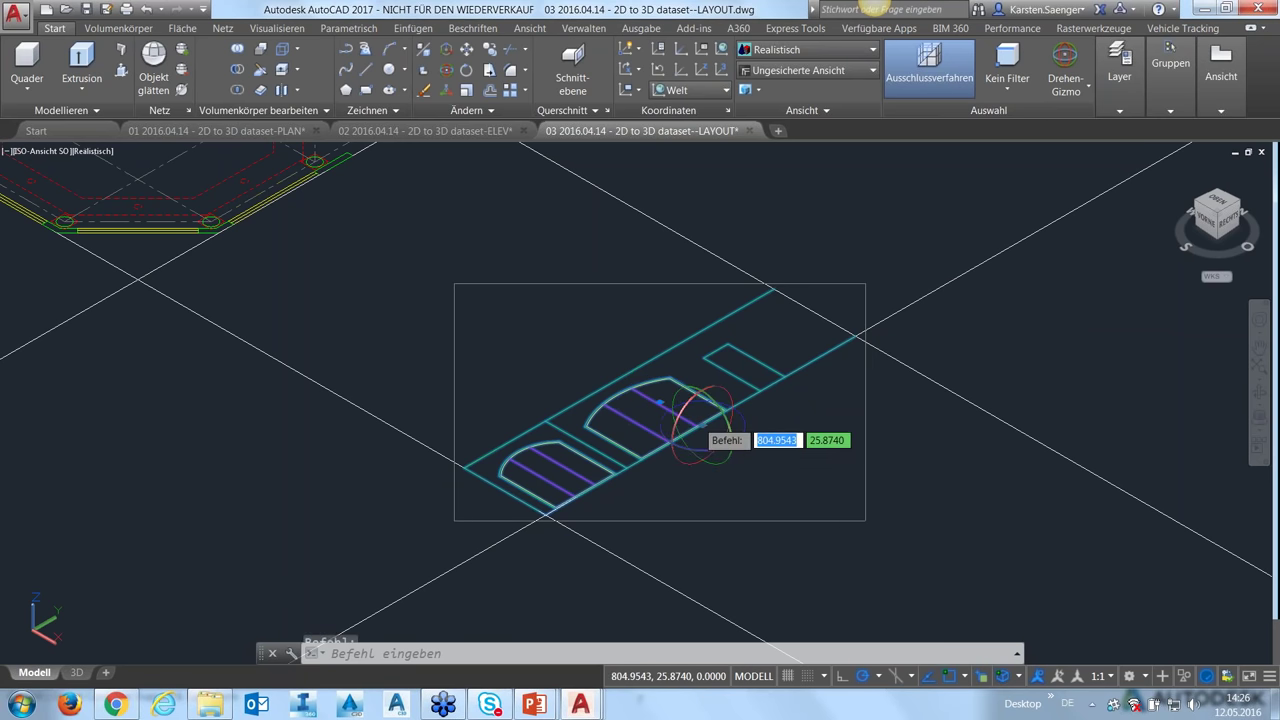
pyautogui.scroll(2, 620, 472)
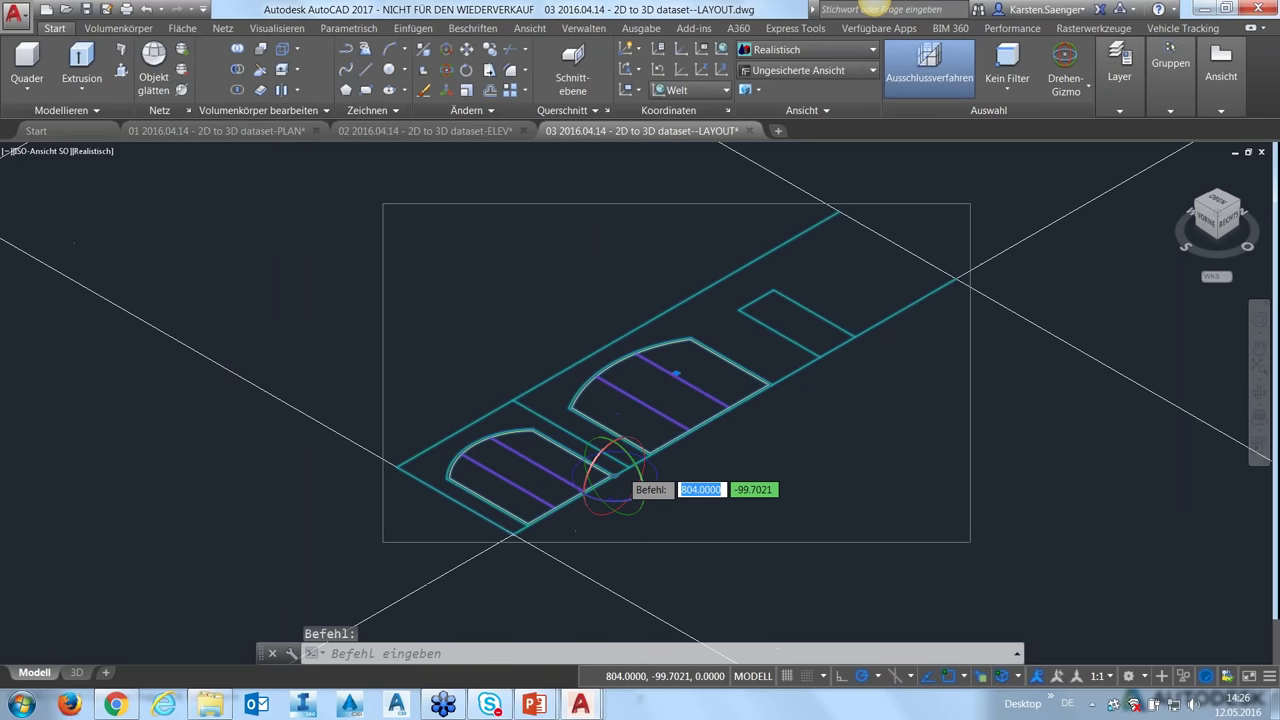
pyautogui.scroll(3, 615, 474)
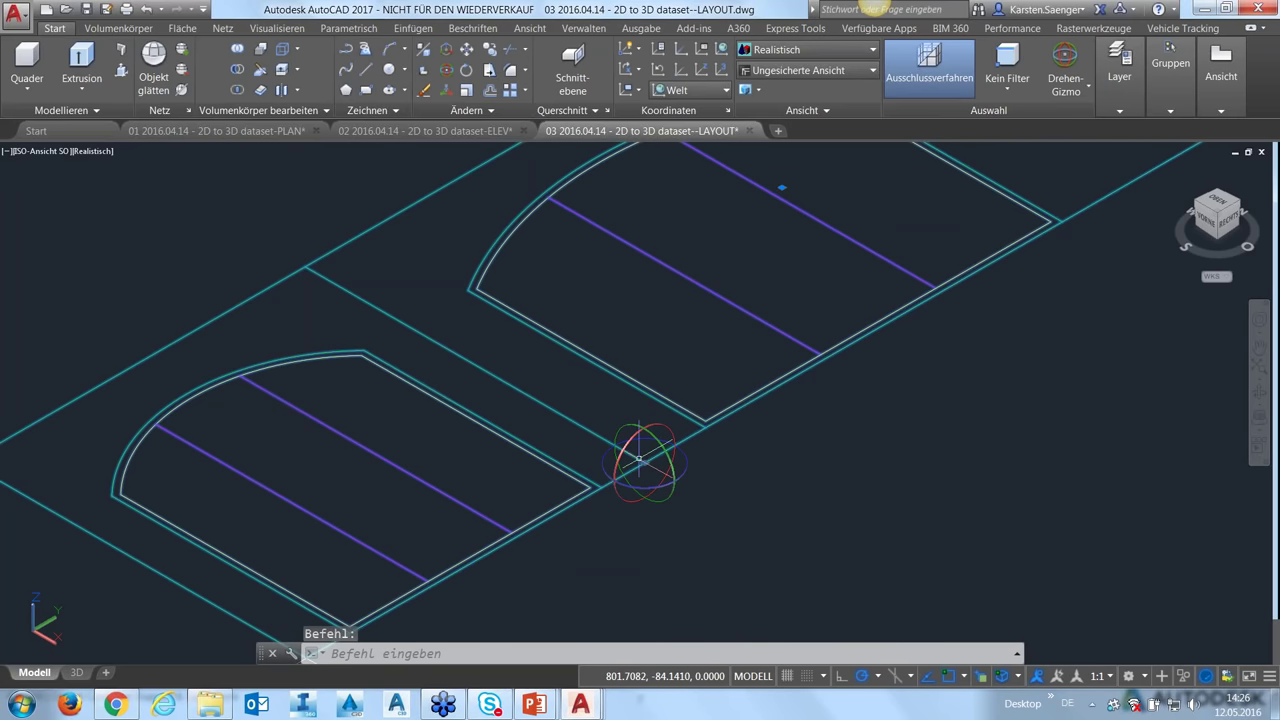
pyautogui.write('WSCURRENT')
pyautogui.press('Return')
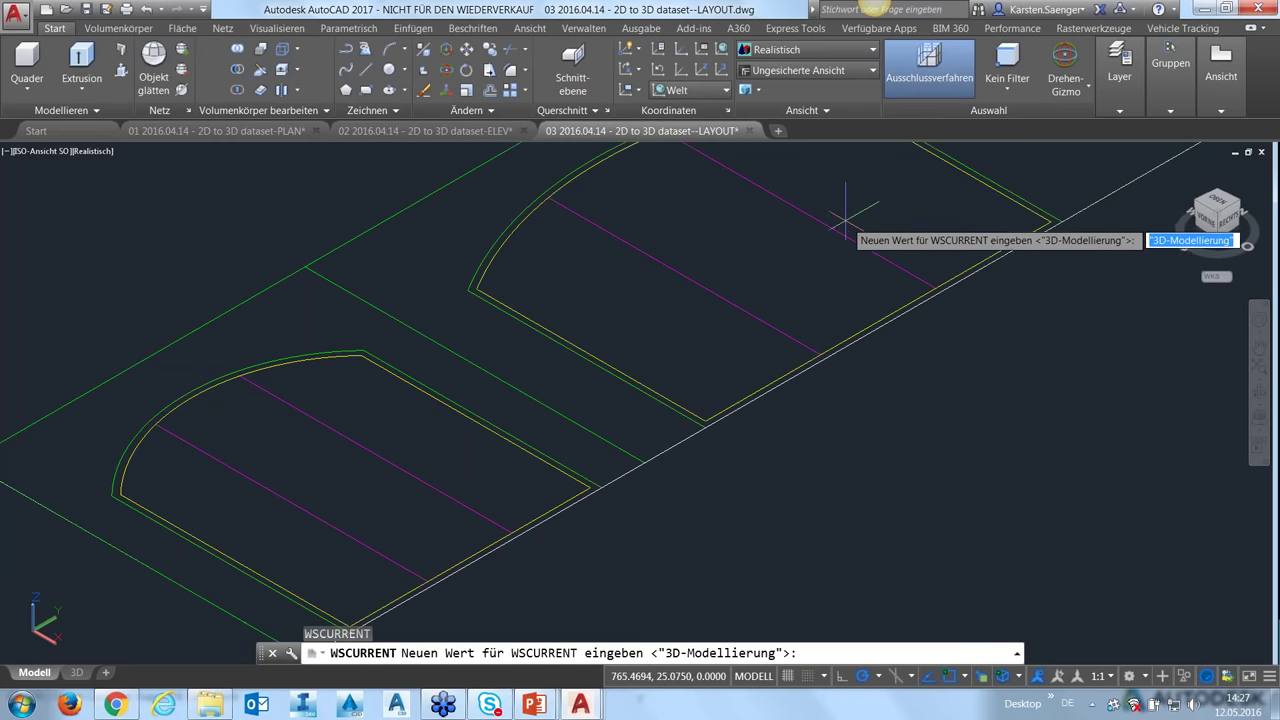
pyautogui.press('Escape')
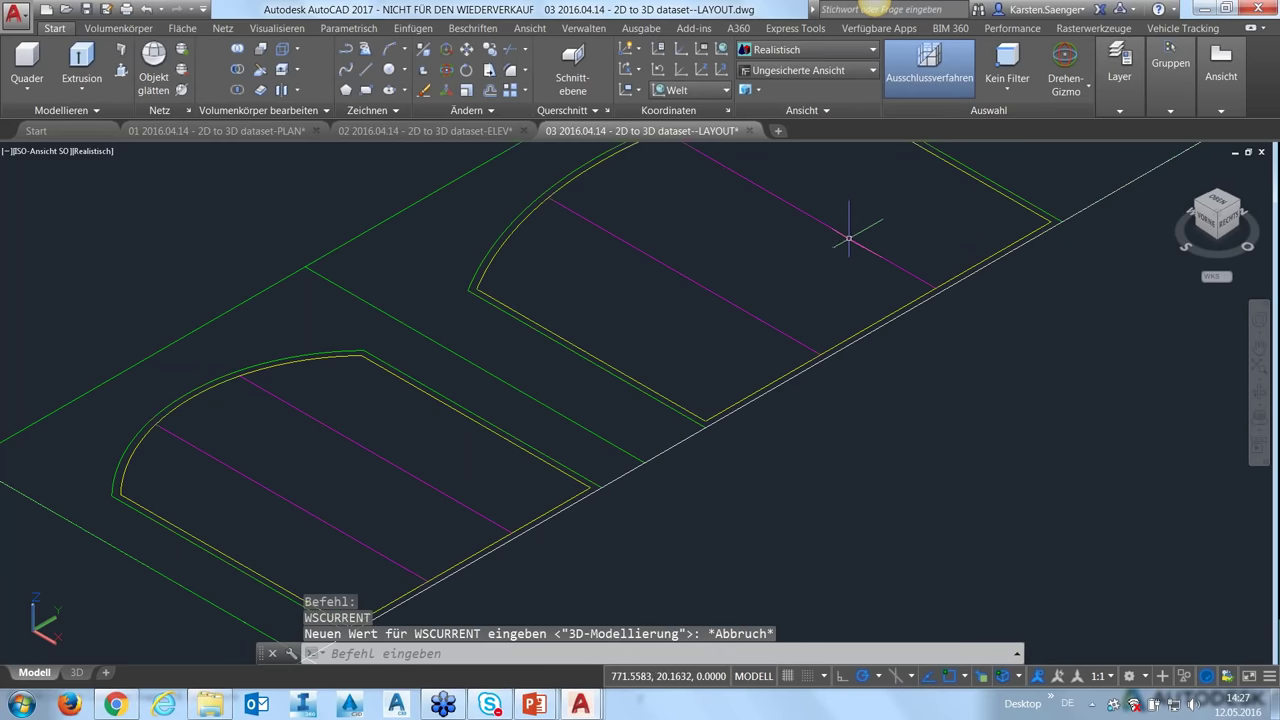
# - Place the gizmo on the wall's bottom edge and rotate the wall 90° about it
pyautogui.rightClick(782, 190)
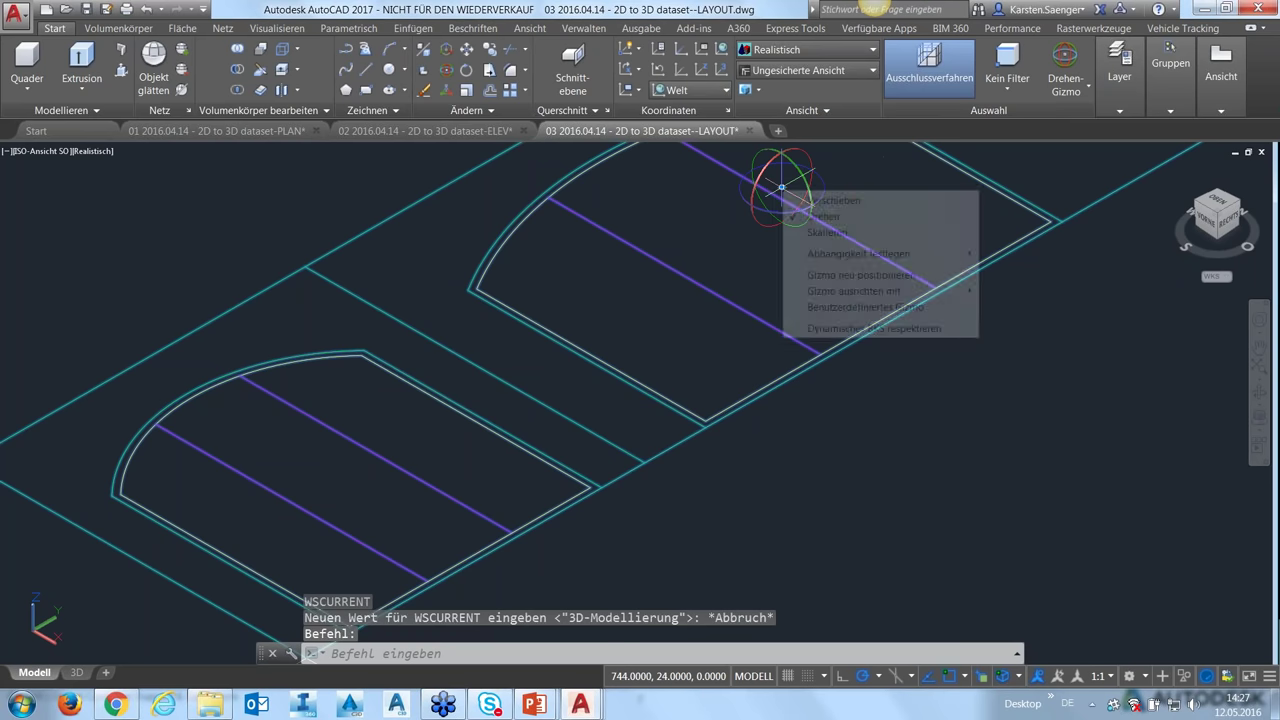
pyautogui.click(820, 274)
pyautogui.click(645, 462)
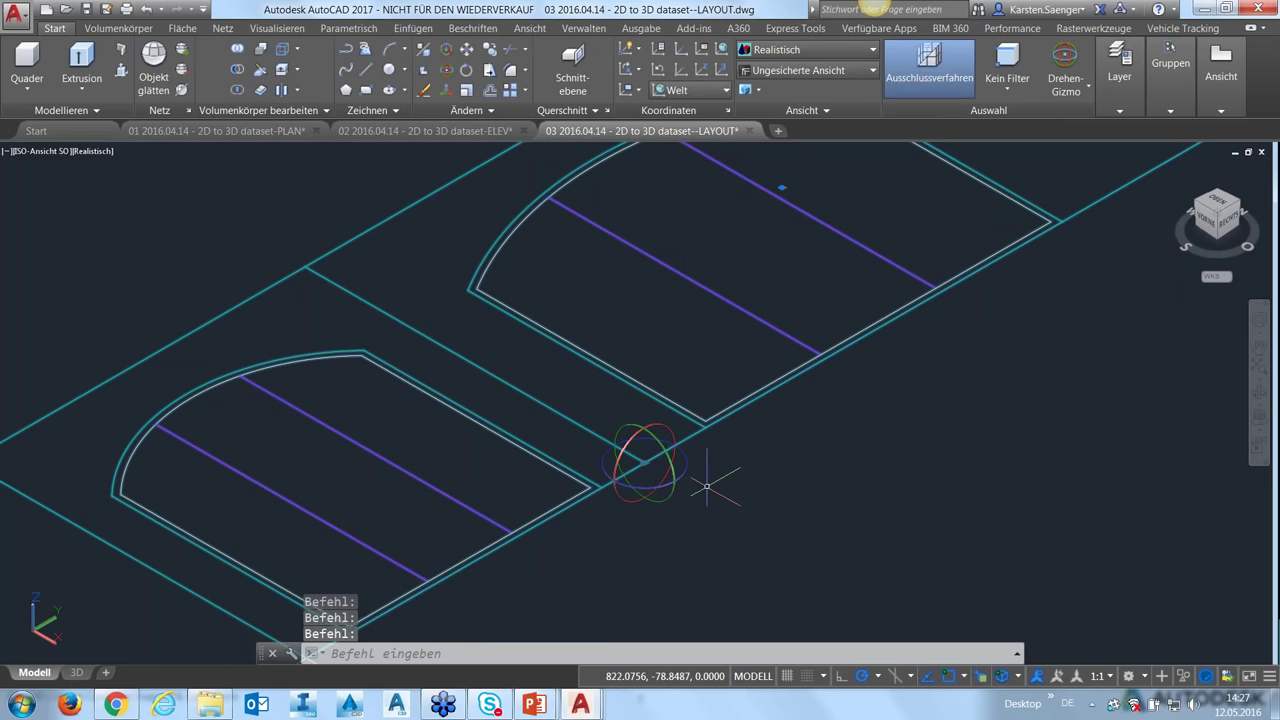
pyautogui.scroll(-2, 692, 488)
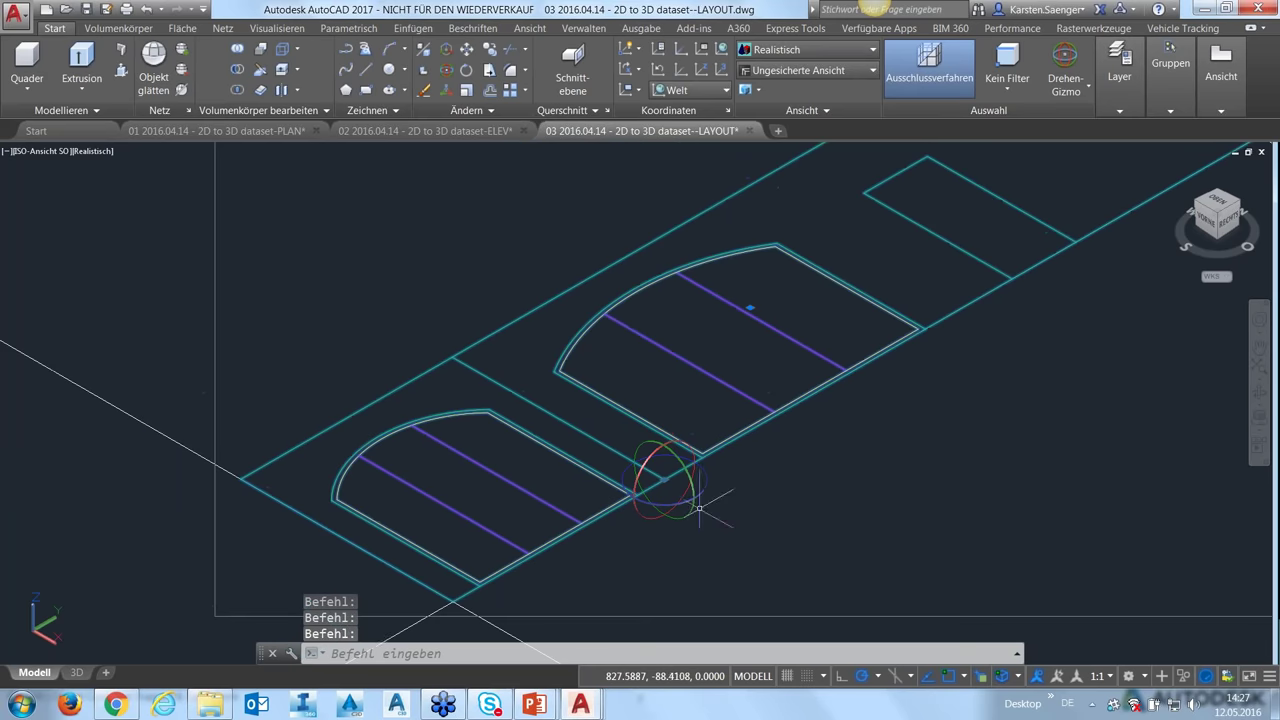
pyautogui.scroll(-1, 692, 488)
pyautogui.scroll(2, 703, 531)
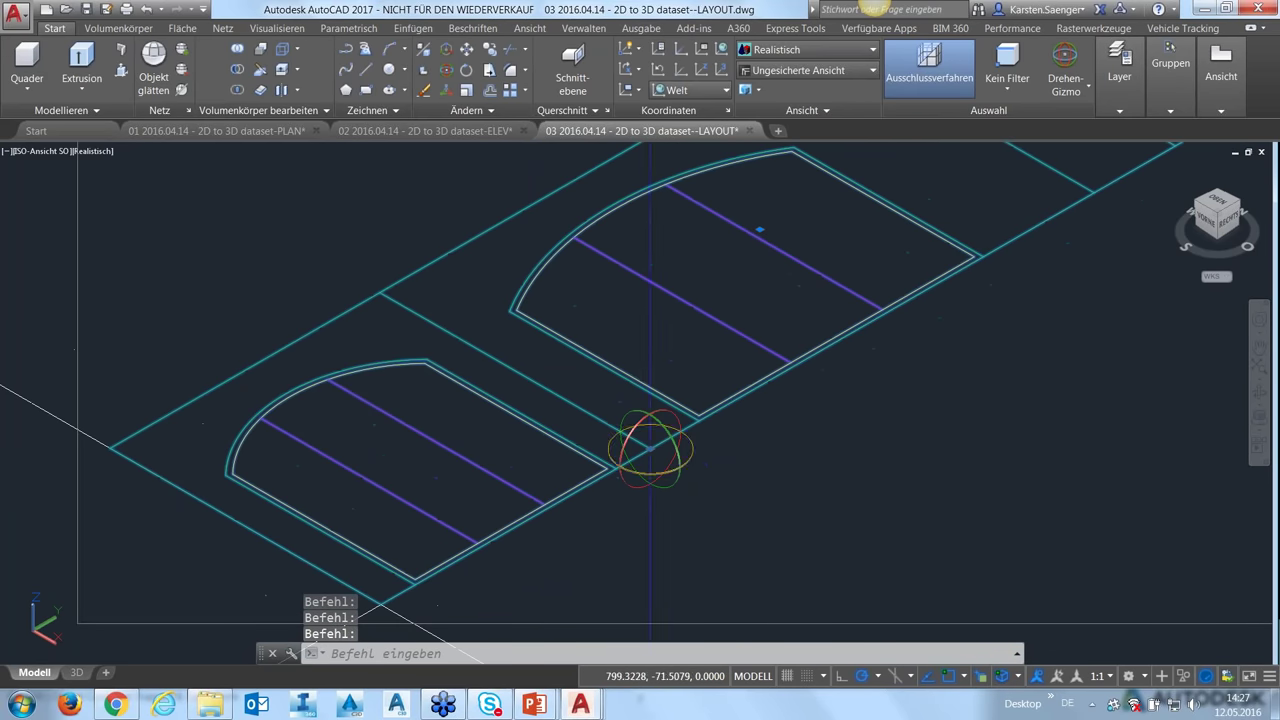
pyautogui.click(674, 436)
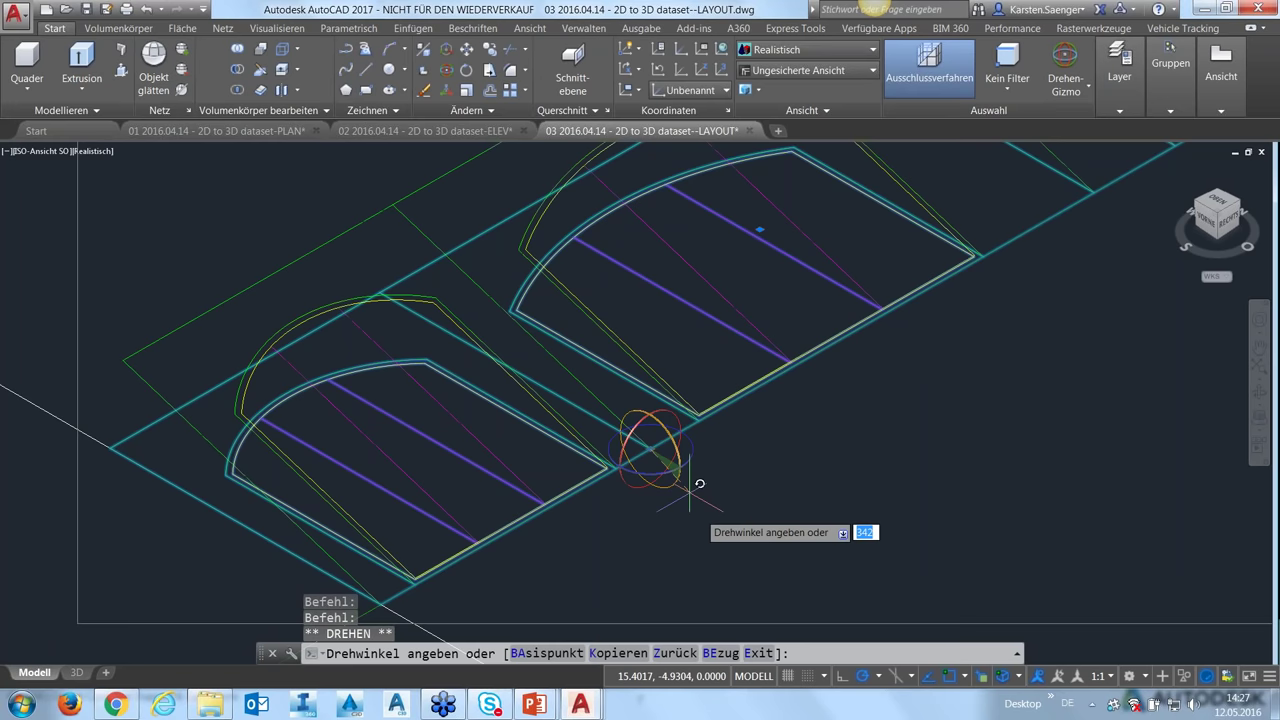
pyautogui.write('90')
pyautogui.press('Return')
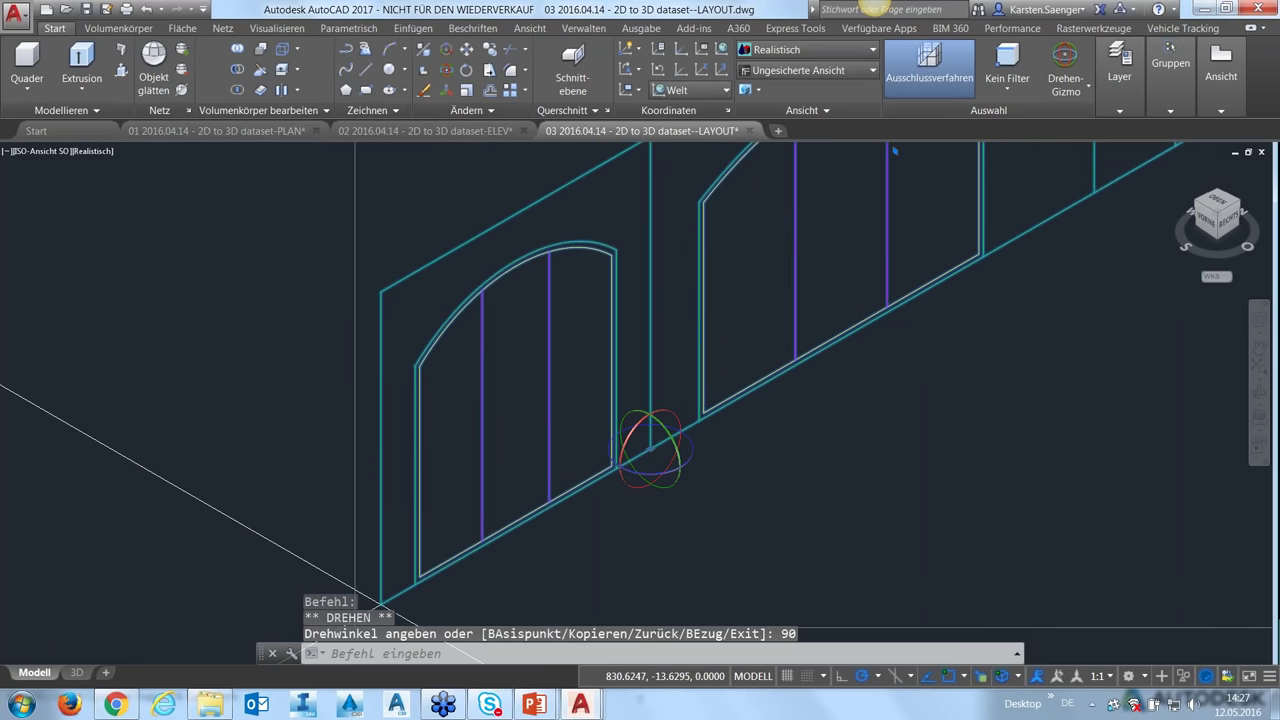
pyautogui.scroll(-2, 785, 440)
pyautogui.scroll(-2, 785, 440)
# - Clear the wall selection and pan around the upright elevations and floor plan
pyautogui.scroll(-2, 785, 440)
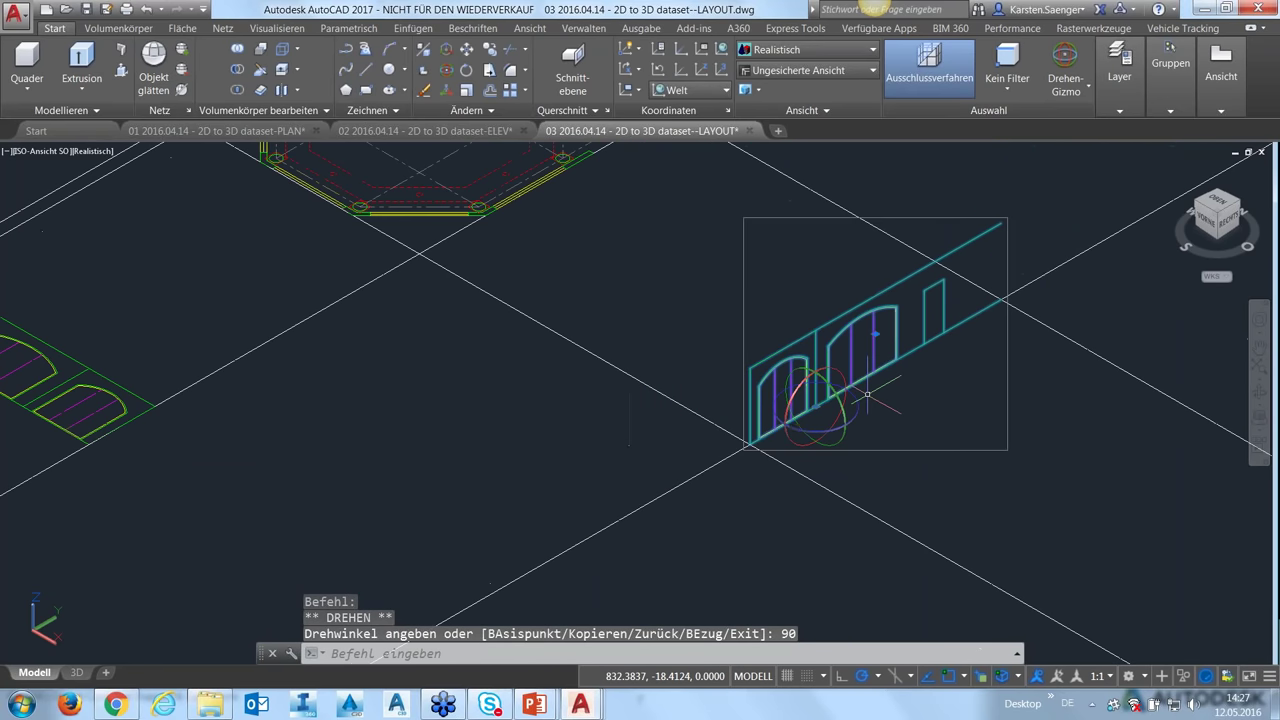
pyautogui.press('Escape')
pyautogui.moveTo(785, 440)
pyautogui.mouseDown(button='middle')
pyautogui.moveTo(634, 480)
pyautogui.moveTo(639, 543)
pyautogui.mouseUp(button='middle')
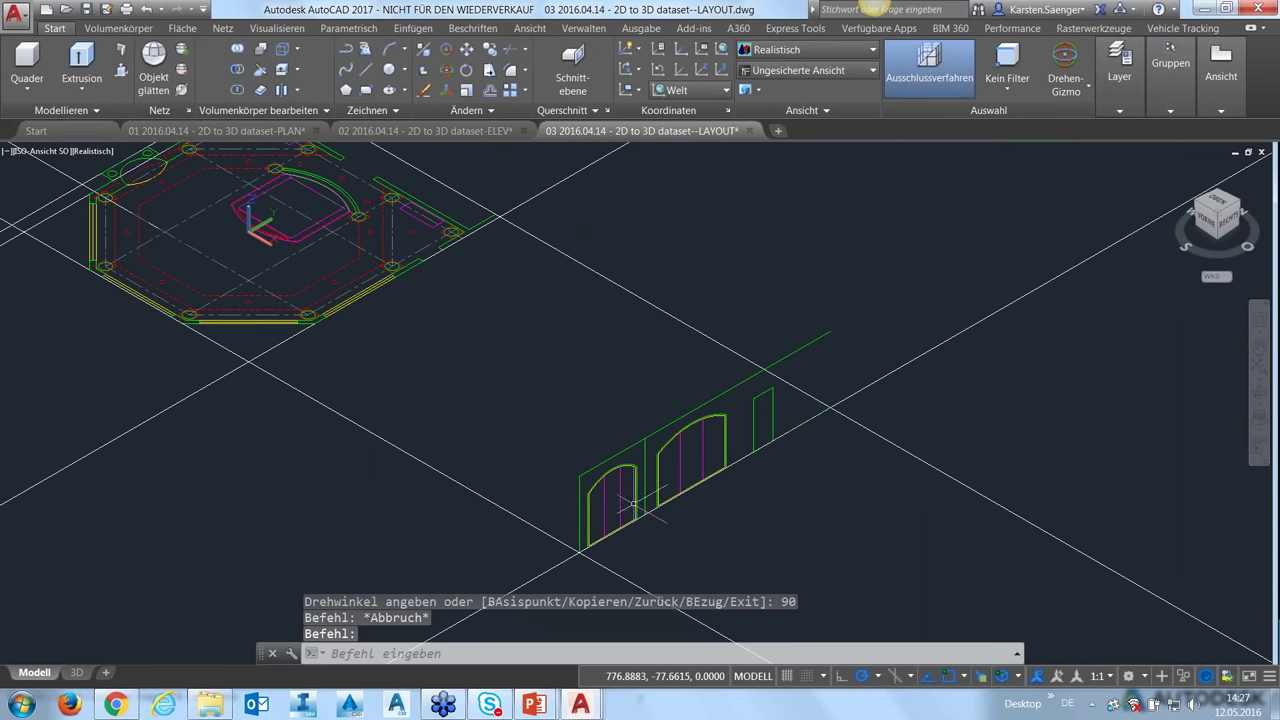
pyautogui.scroll(-2, 633, 505)
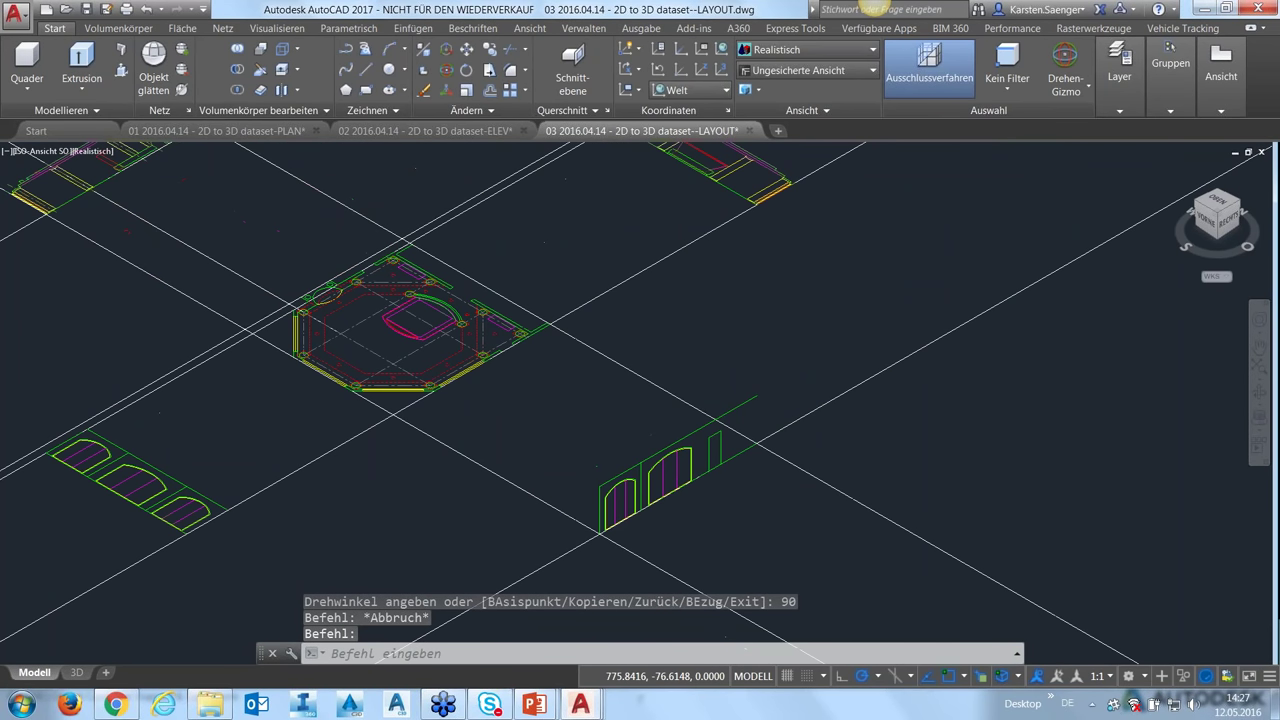
pyautogui.moveTo(528, 480); pyautogui.dragTo(571, 428, button='middle')
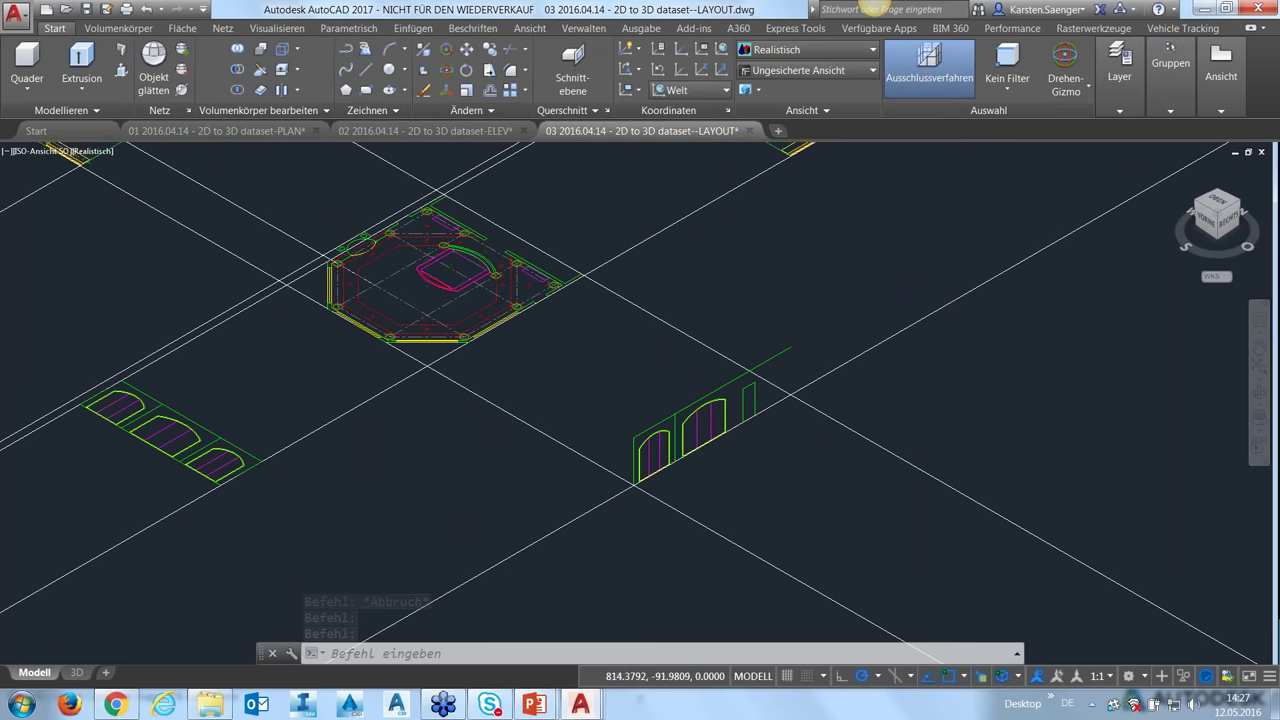
pyautogui.scroll(-3, 680, 465)
pyautogui.moveTo(323, 270); pyautogui.dragTo(343, 300, button='middle')
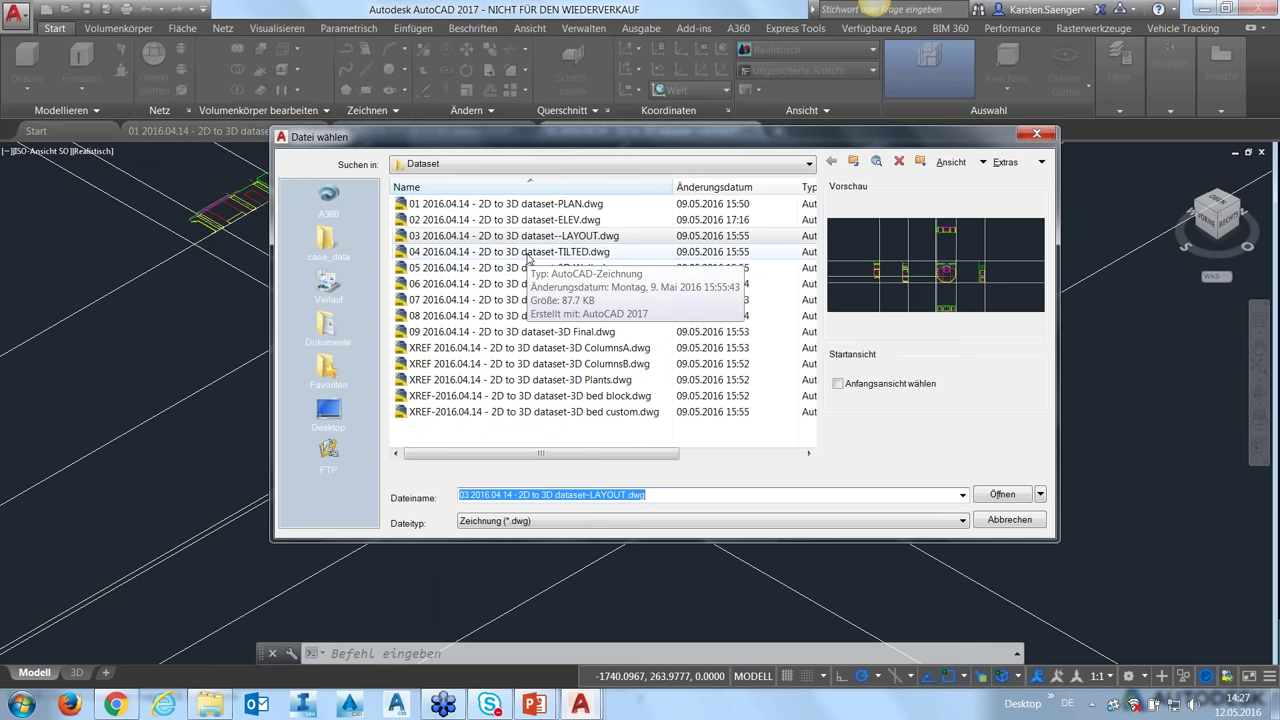
# - Open '04 2016.04.14 - 2D to 3D dataset-TILTED.dwg' and close the 03 LAYOUT drawing
pyautogui.click(527, 253)
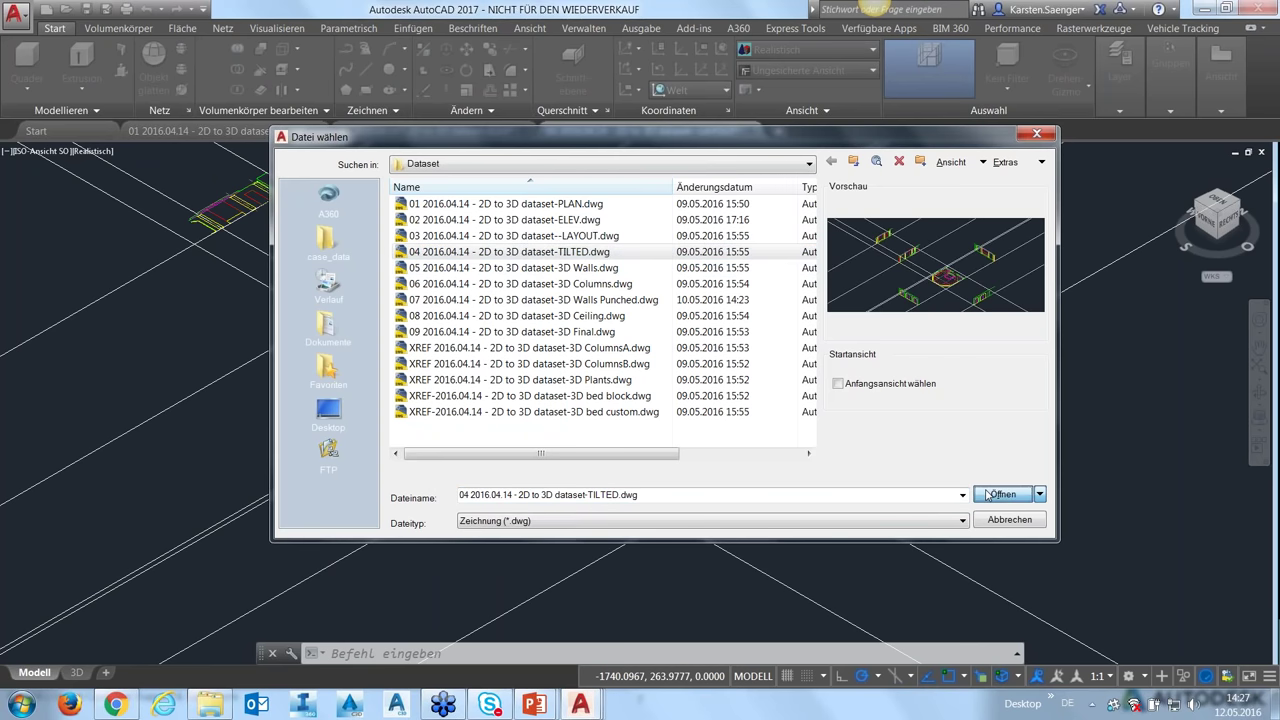
pyautogui.click(1002, 494)
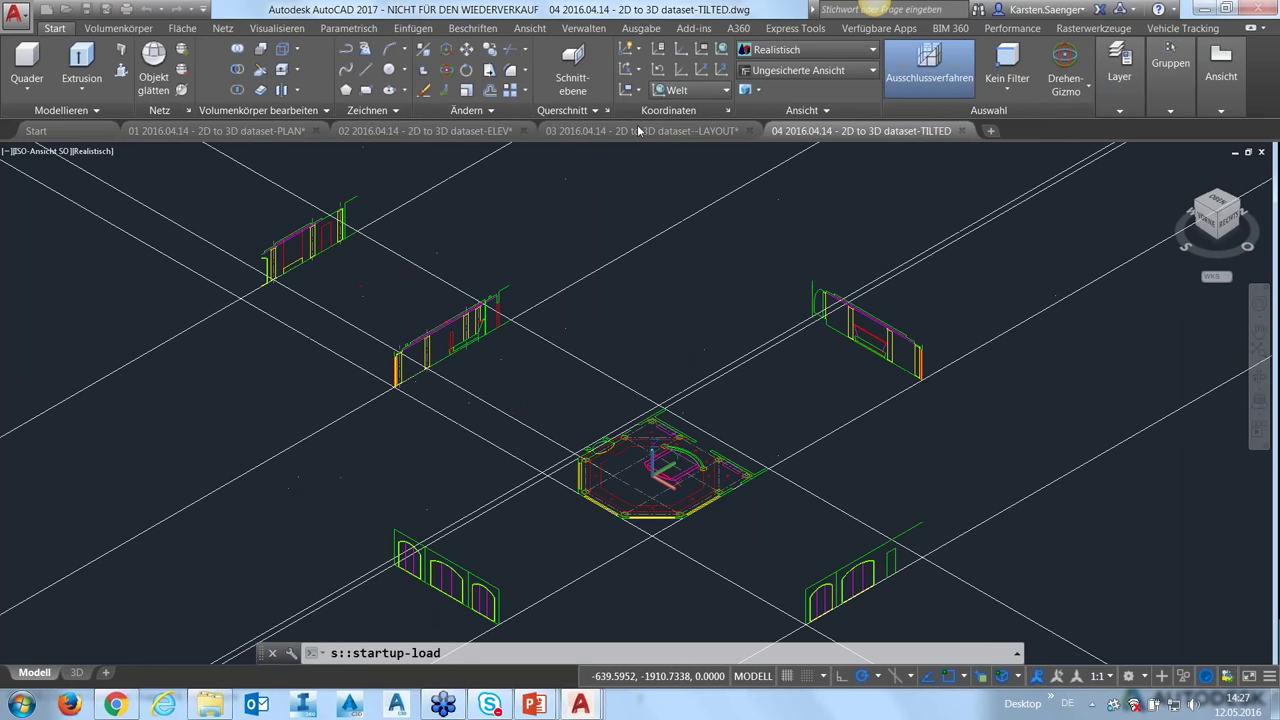
pyautogui.click(749, 130)
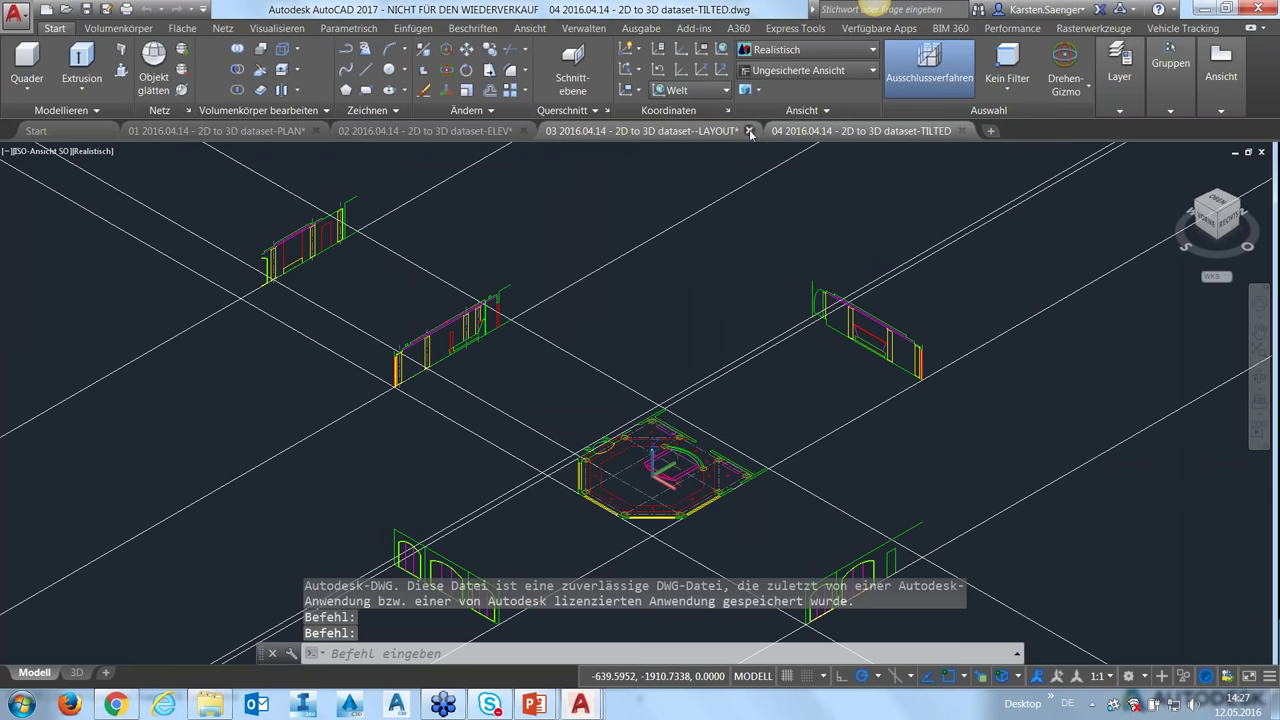
pyautogui.press('Escape')
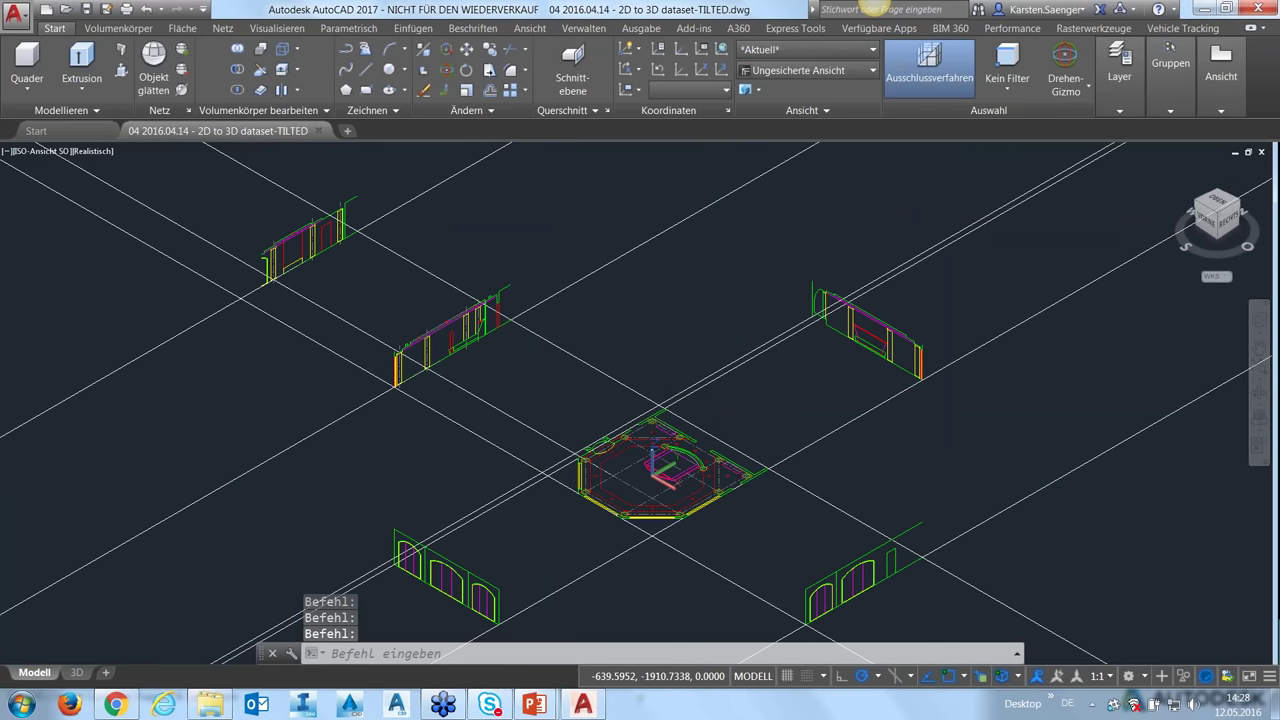
# - Select all eight long diagonal lines with Ähnliche auswählen and delete them
pyautogui.moveTo(564, 403)
pyautogui.keyDown('shift'); pyautogui.mouseDown(button='middle')
pyautogui.moveTo(576, 410)
pyautogui.moveTo(549, 368)
pyautogui.mouseUp(button='middle'); pyautogui.keyUp('shift')
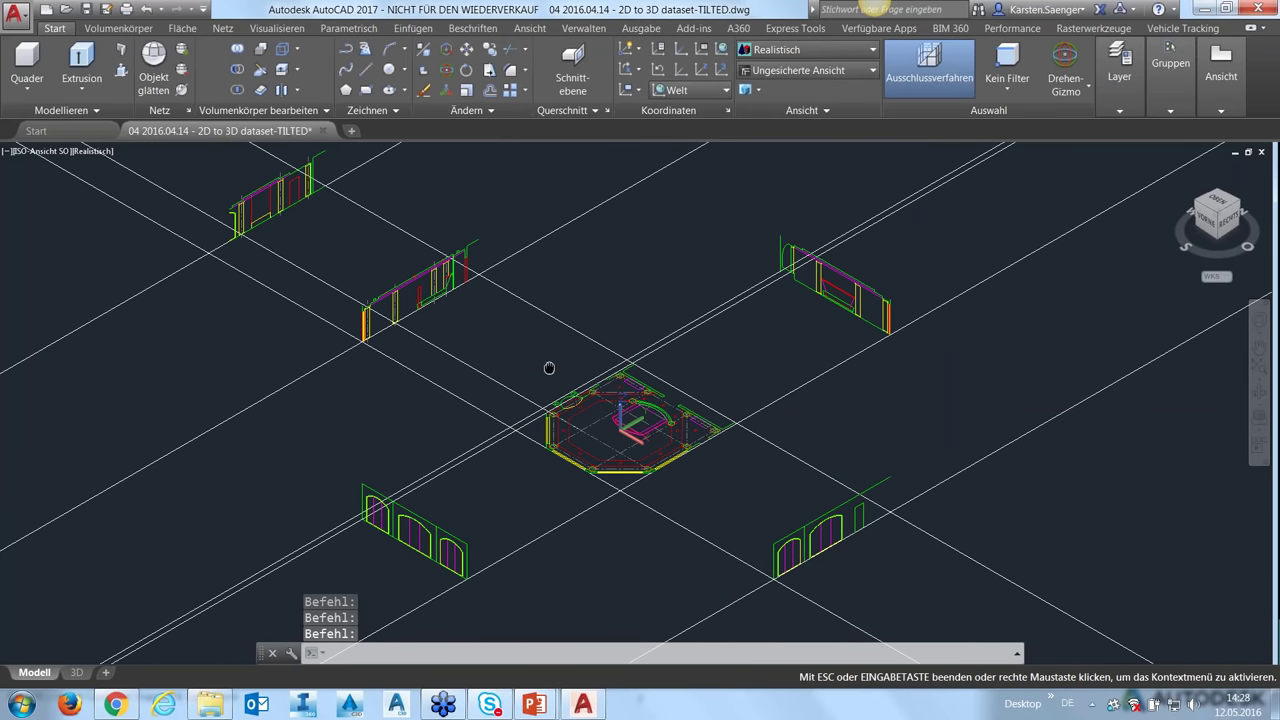
pyautogui.scroll(-2, 549, 368)
pyautogui.click(583, 570)
pyautogui.click(521, 562)
pyautogui.rightClick(524, 560)
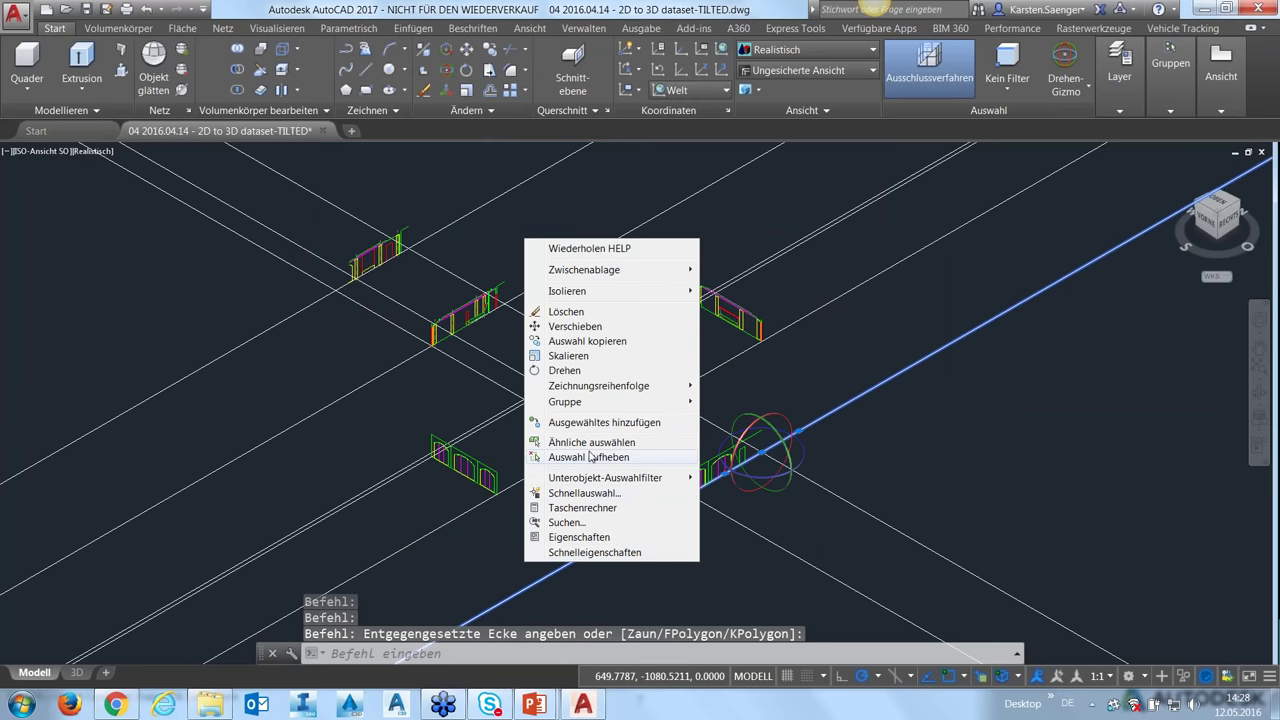
pyautogui.click(590, 442)
pyautogui.press('Delete')
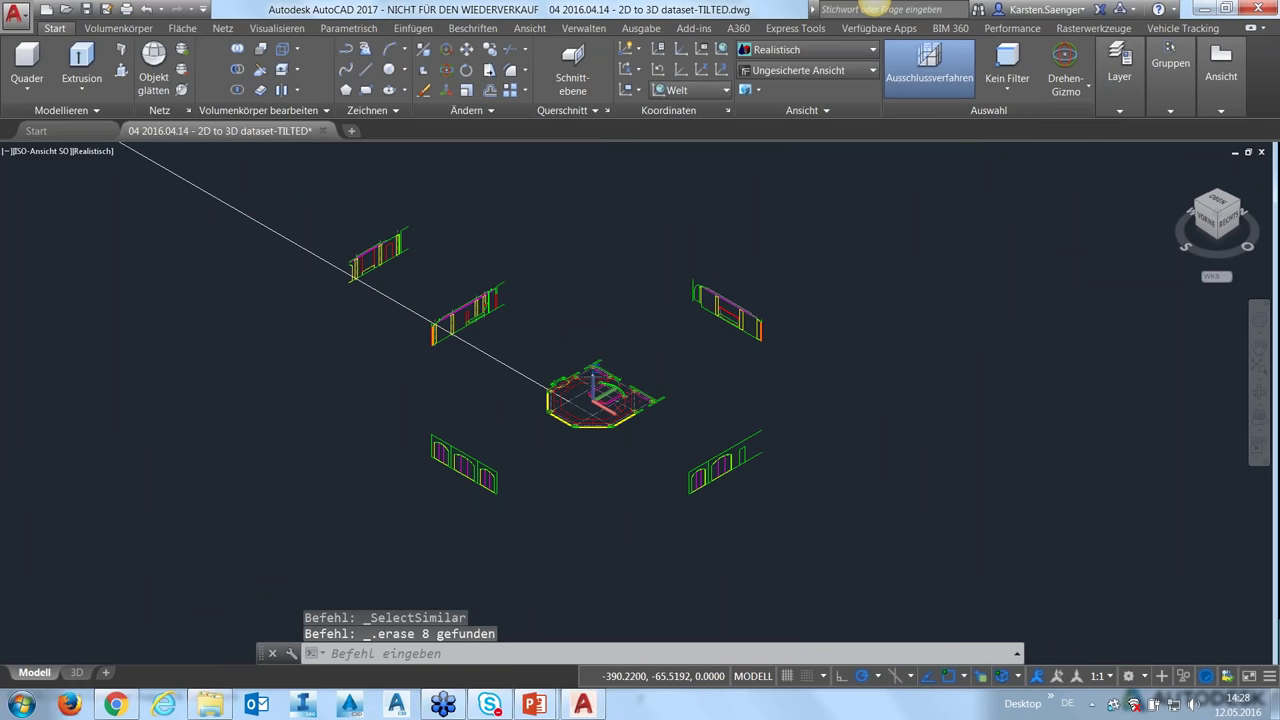
# - Delete the one remaining long diagonal line
pyautogui.click(535, 379)
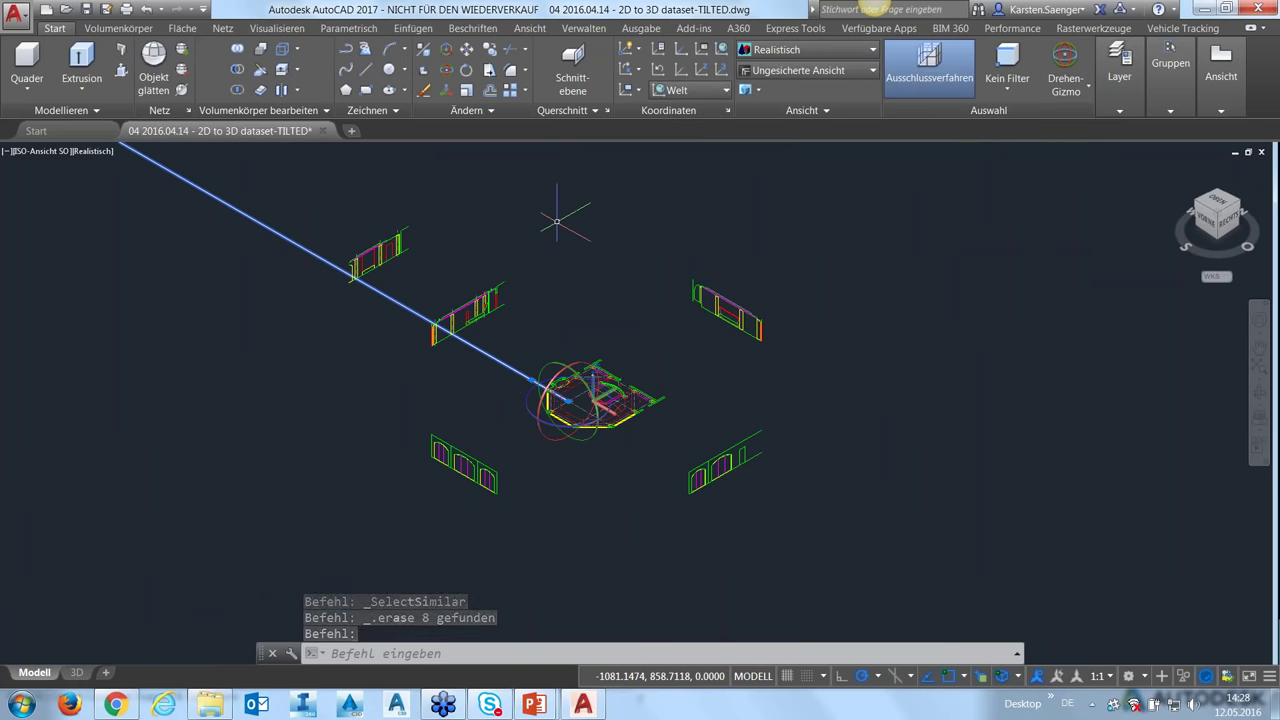
pyautogui.press('Delete')
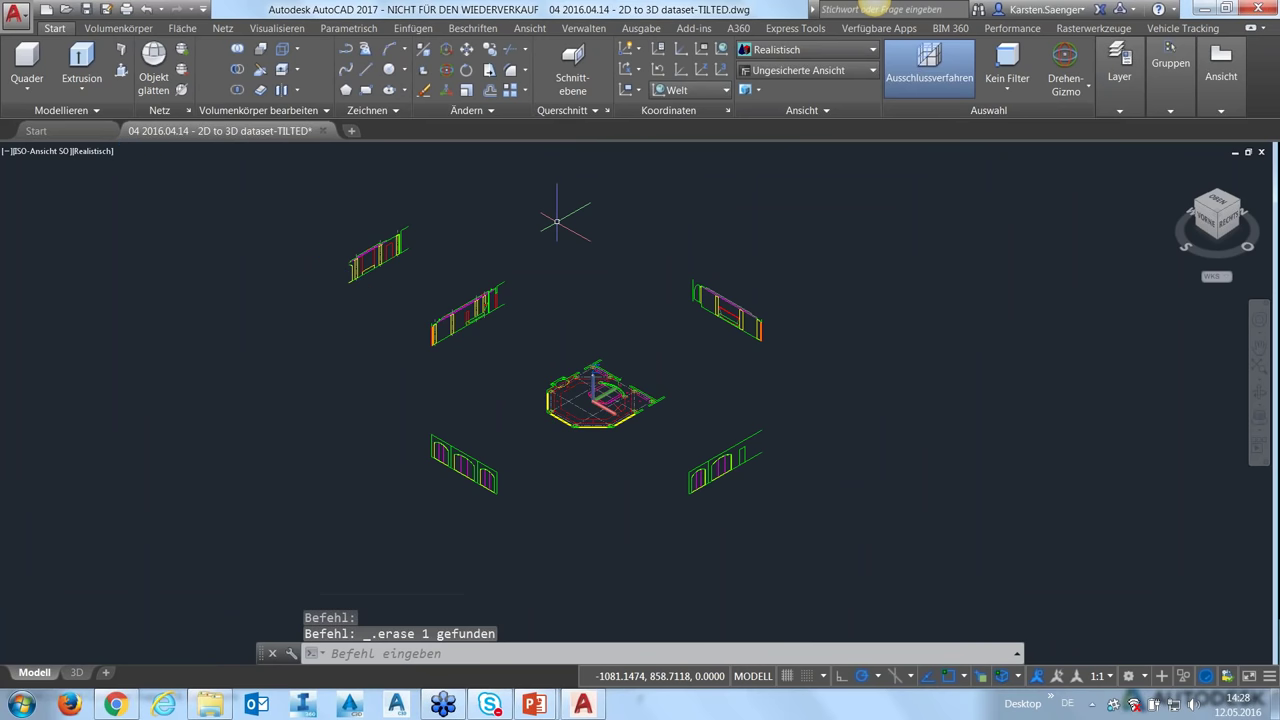
pyautogui.moveTo(545, 459)
pyautogui.mouseDown(button='middle')
pyautogui.moveTo(523, 509)
pyautogui.moveTo(582, 498)
pyautogui.mouseUp(button='middle')
pyautogui.press('Escape')
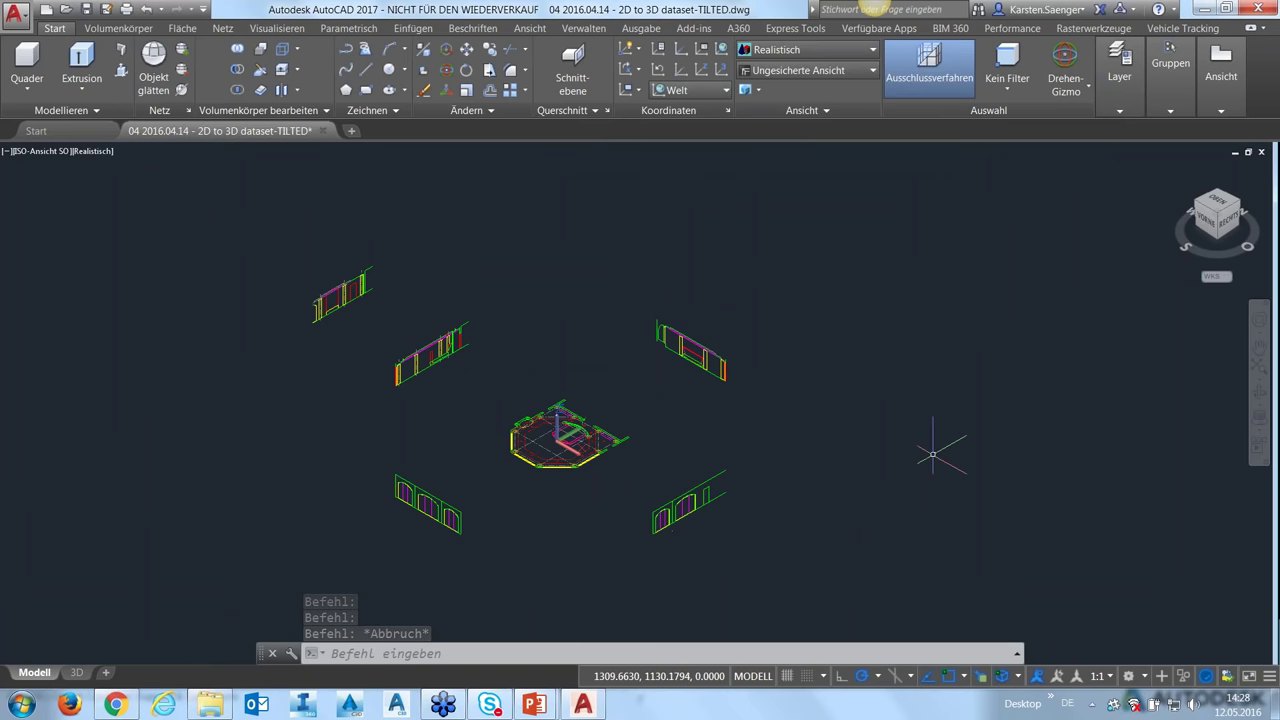
# - Expand the Layer ribbon panel and drag it off as a floating panel upper-right
pyautogui.moveTo(669, 432); pyautogui.dragTo(749, 457, button='middle')
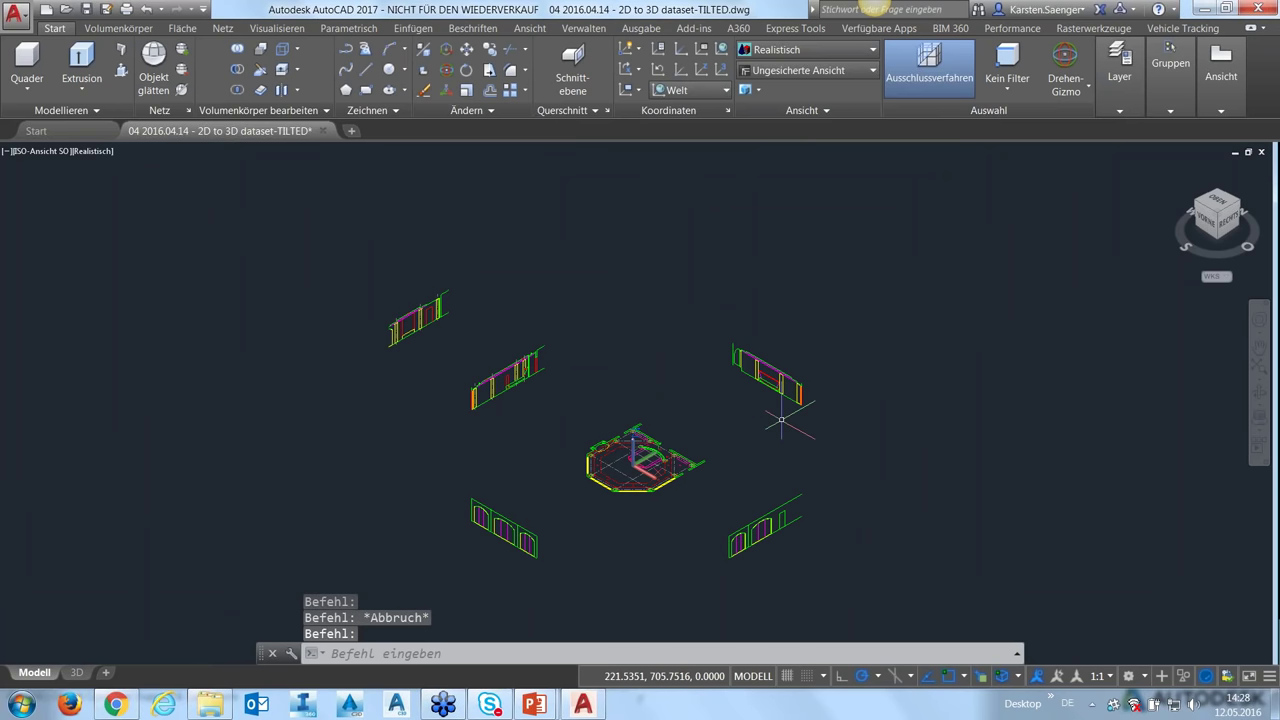
pyautogui.click(1125, 112)
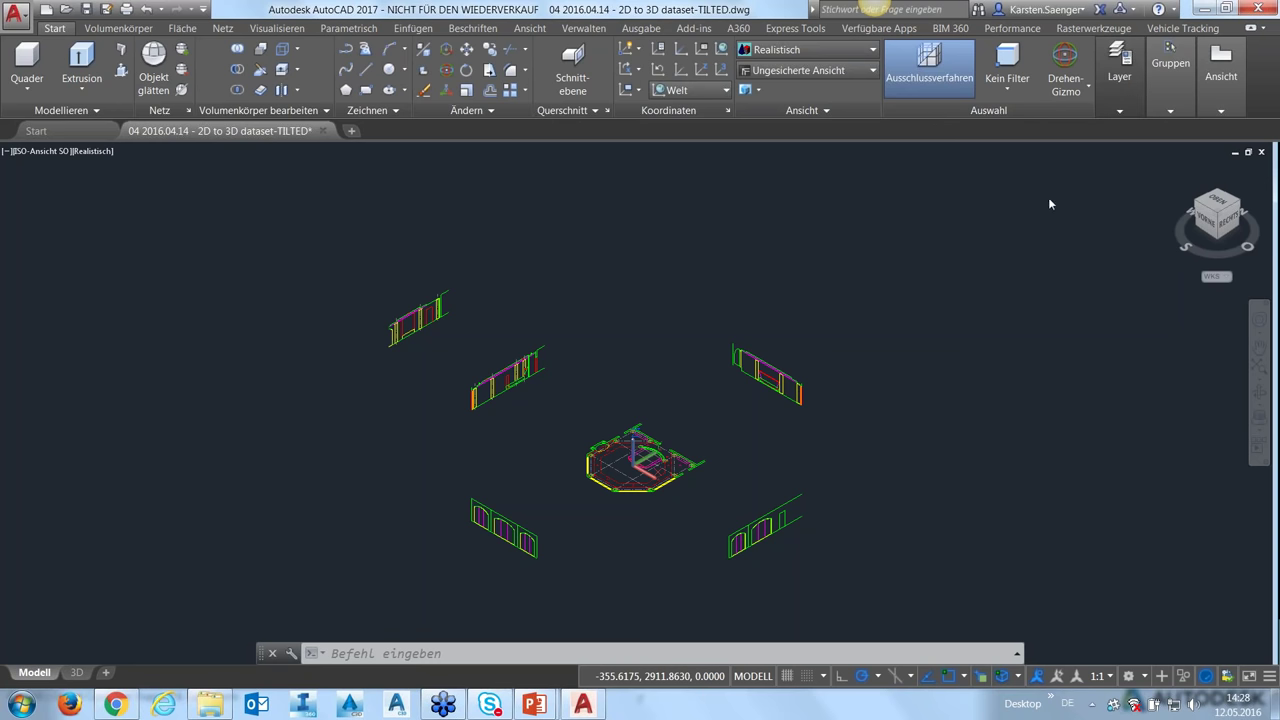
pyautogui.moveTo(1069, 170); pyautogui.dragTo(1023, 223)
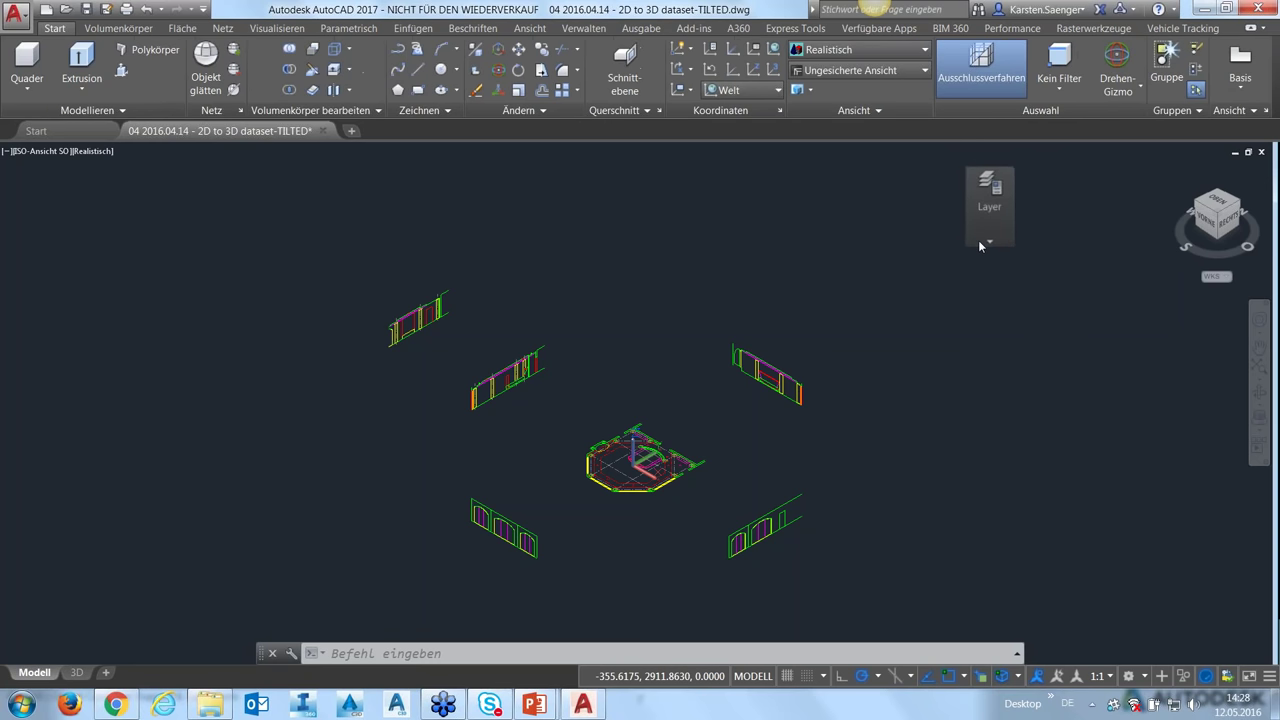
pyautogui.moveTo(1096, 208)
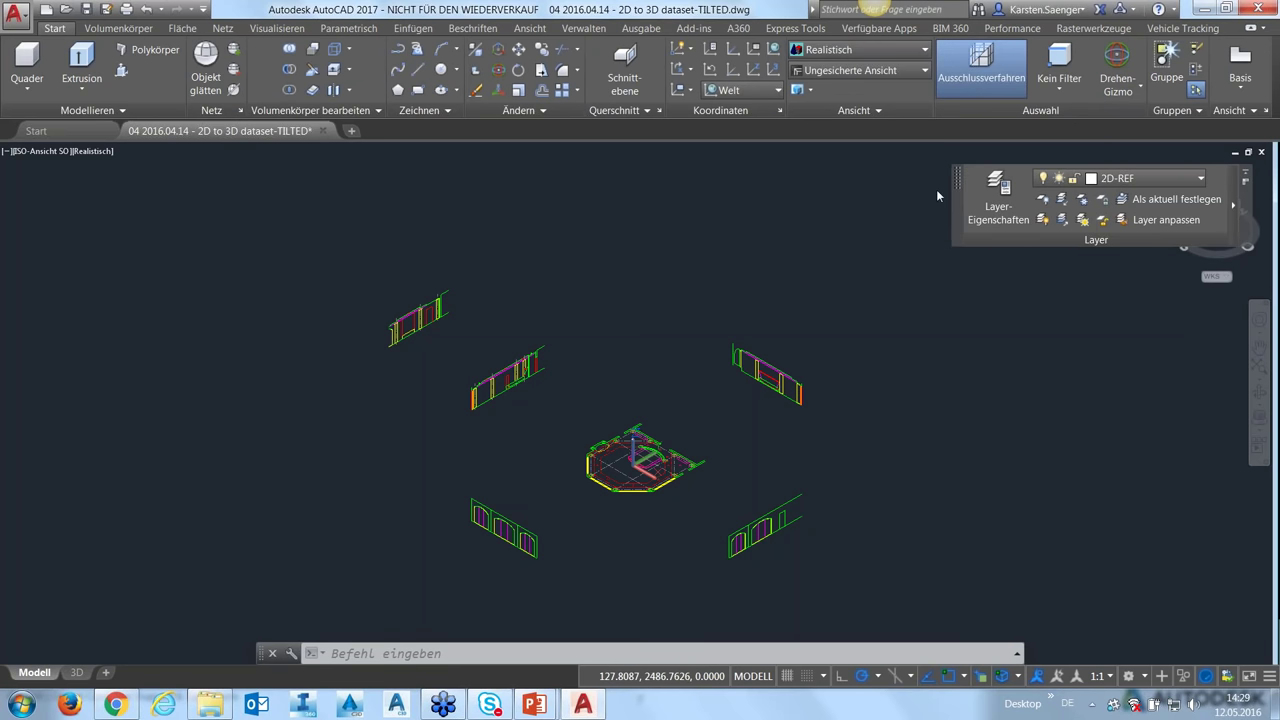
pyautogui.moveTo(941, 200); pyautogui.dragTo(897, 186)
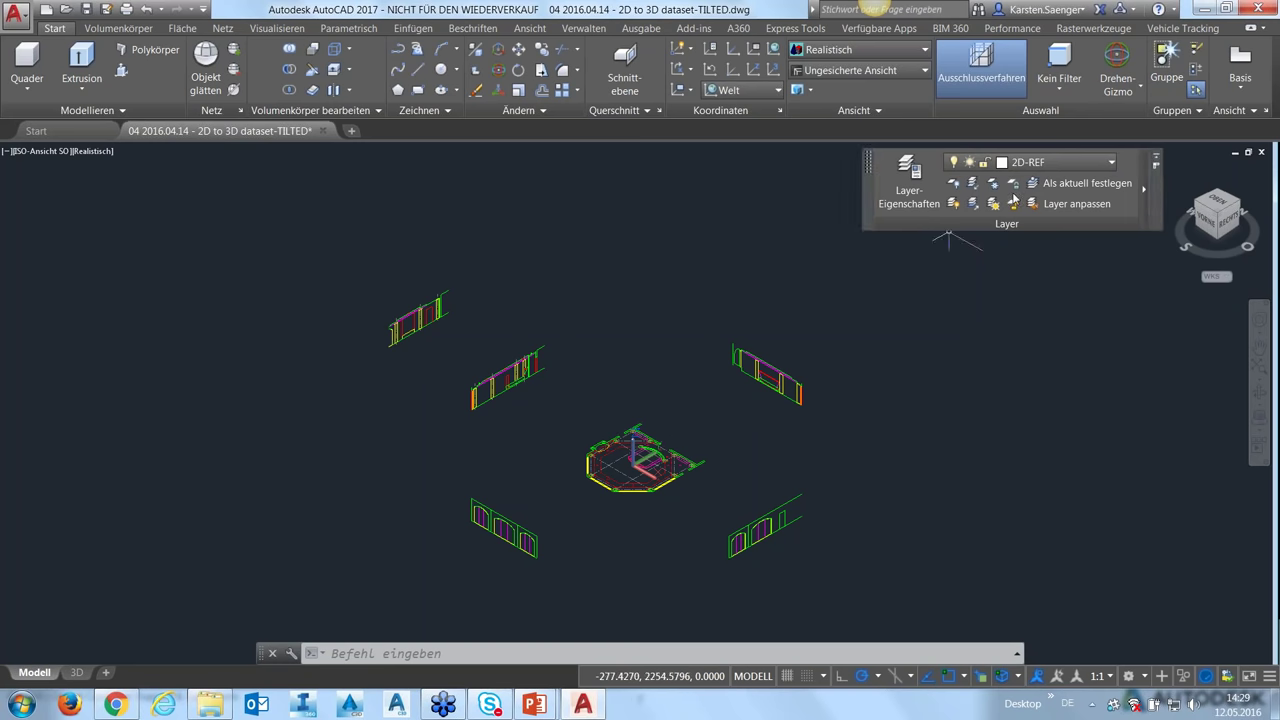
# - Dock the Layer Properties Manager on the left and create a new layer '3D Wall'
pyautogui.click(929, 181)
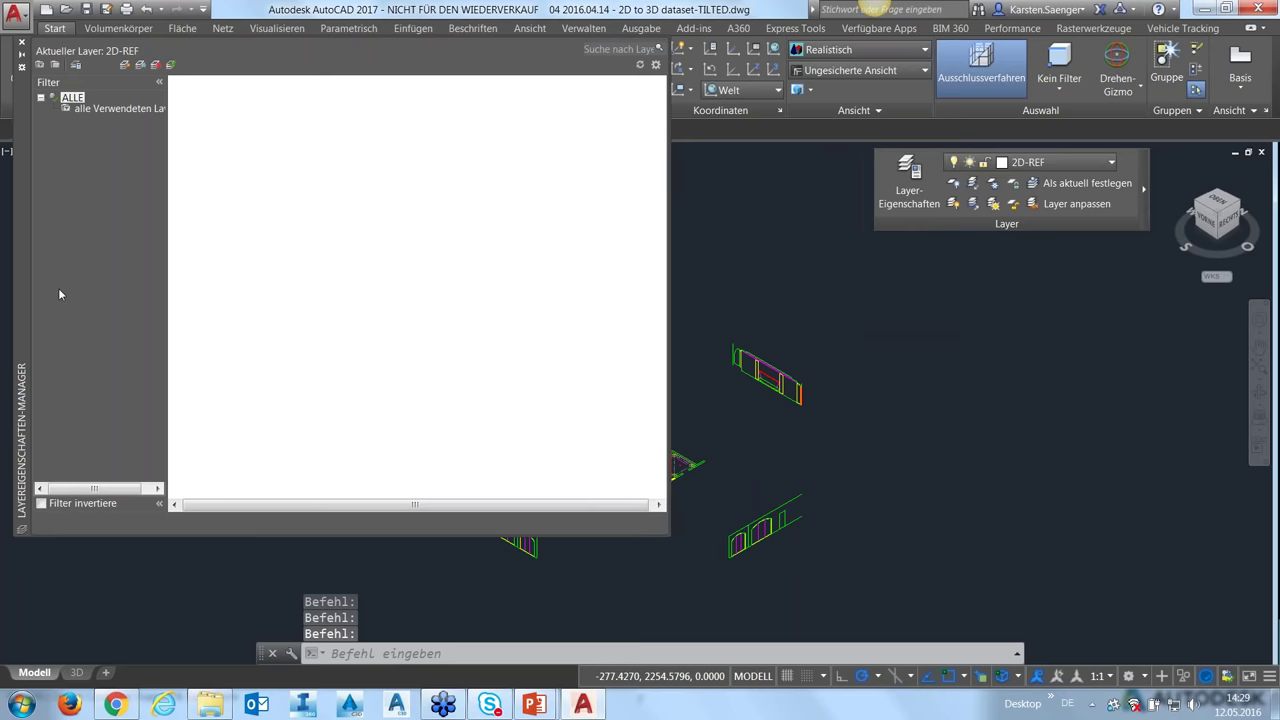
pyautogui.moveTo(24, 289); pyautogui.dragTo(0, 369)
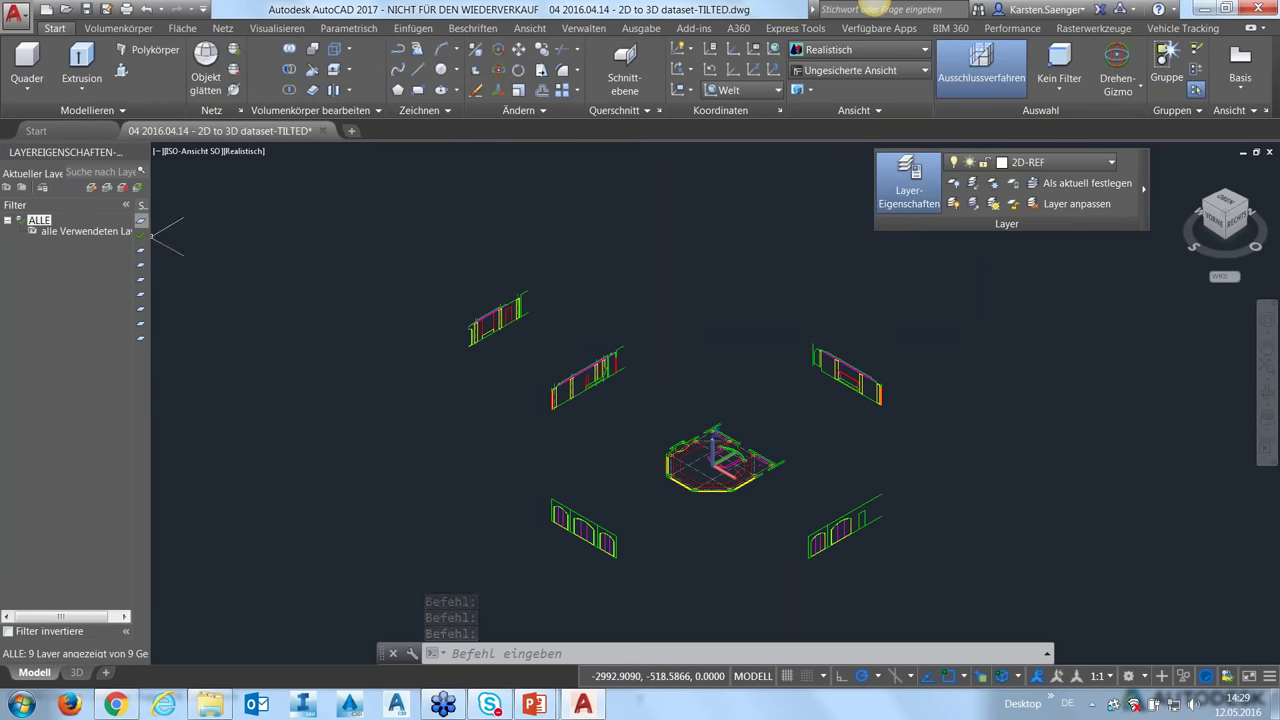
pyautogui.moveTo(149, 237); pyautogui.dragTo(416, 275)
pyautogui.hotkey('alt', 'n')
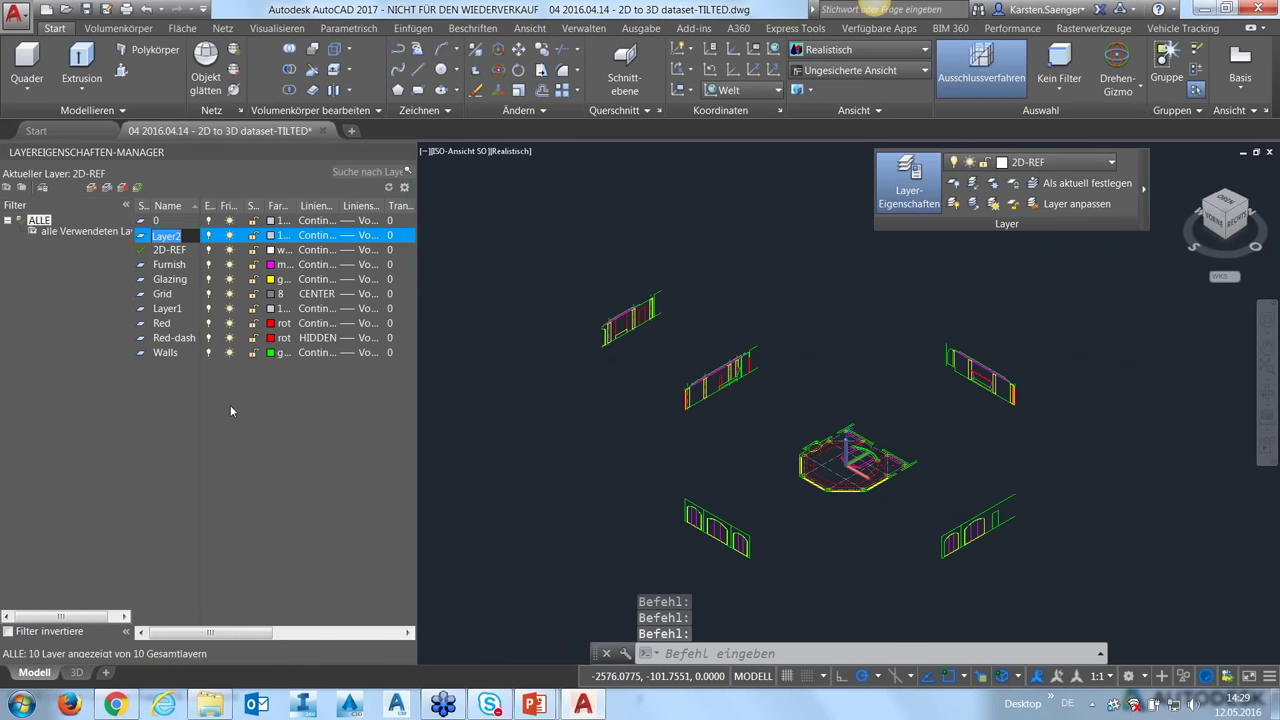
pyautogui.write('3D')
pyautogui.write(' Wall')
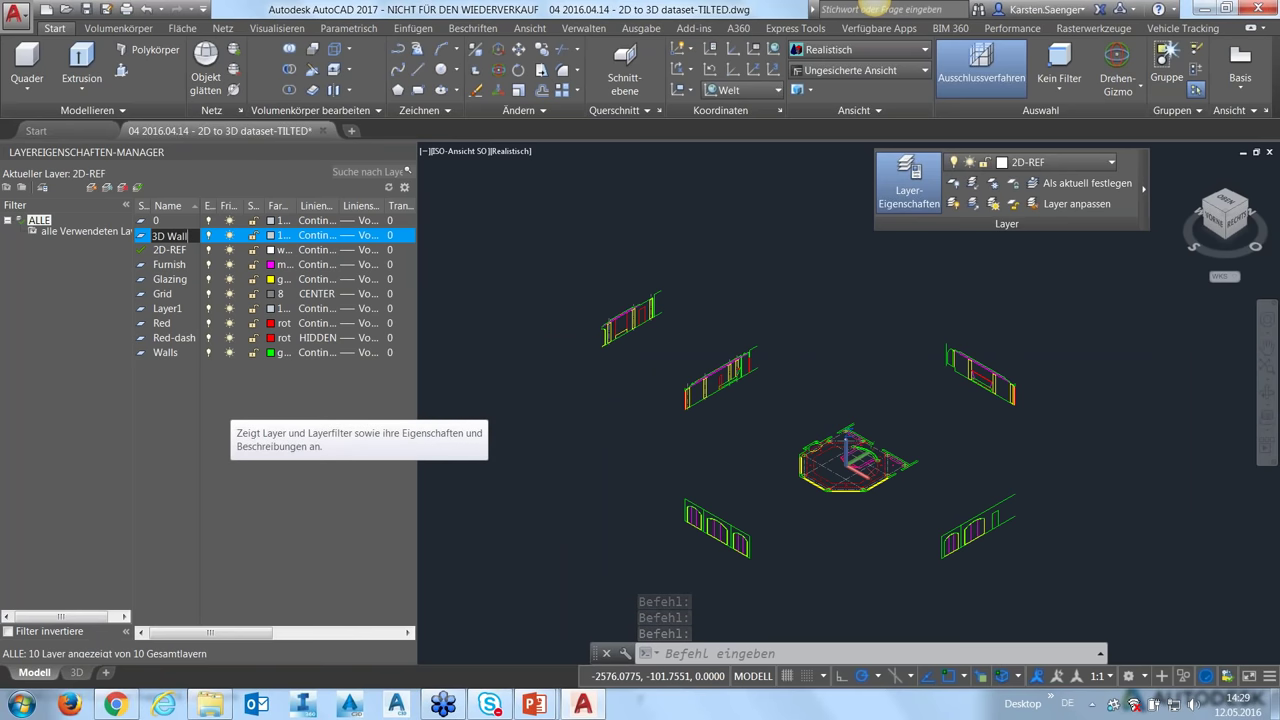
pyautogui.press('Return')
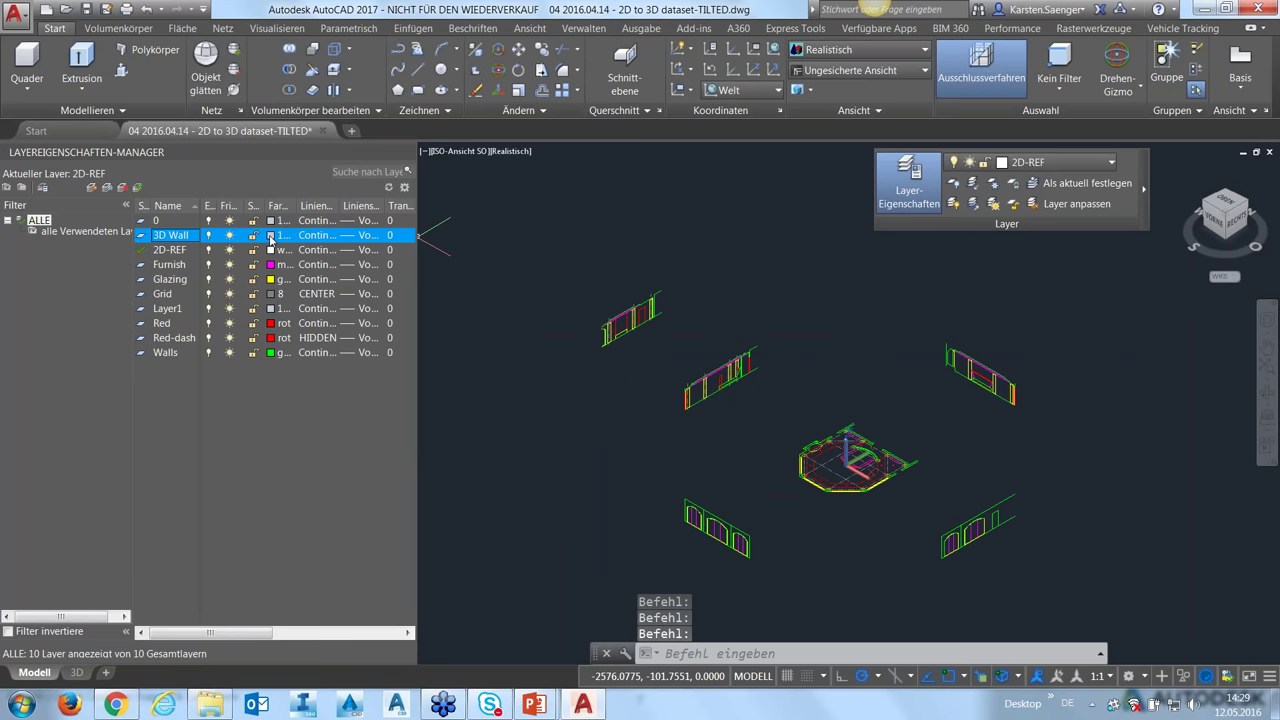
# - Give 3D Wall index colour 140 and make it the current layer
pyautogui.click(270, 236)
pyautogui.click(524, 266)
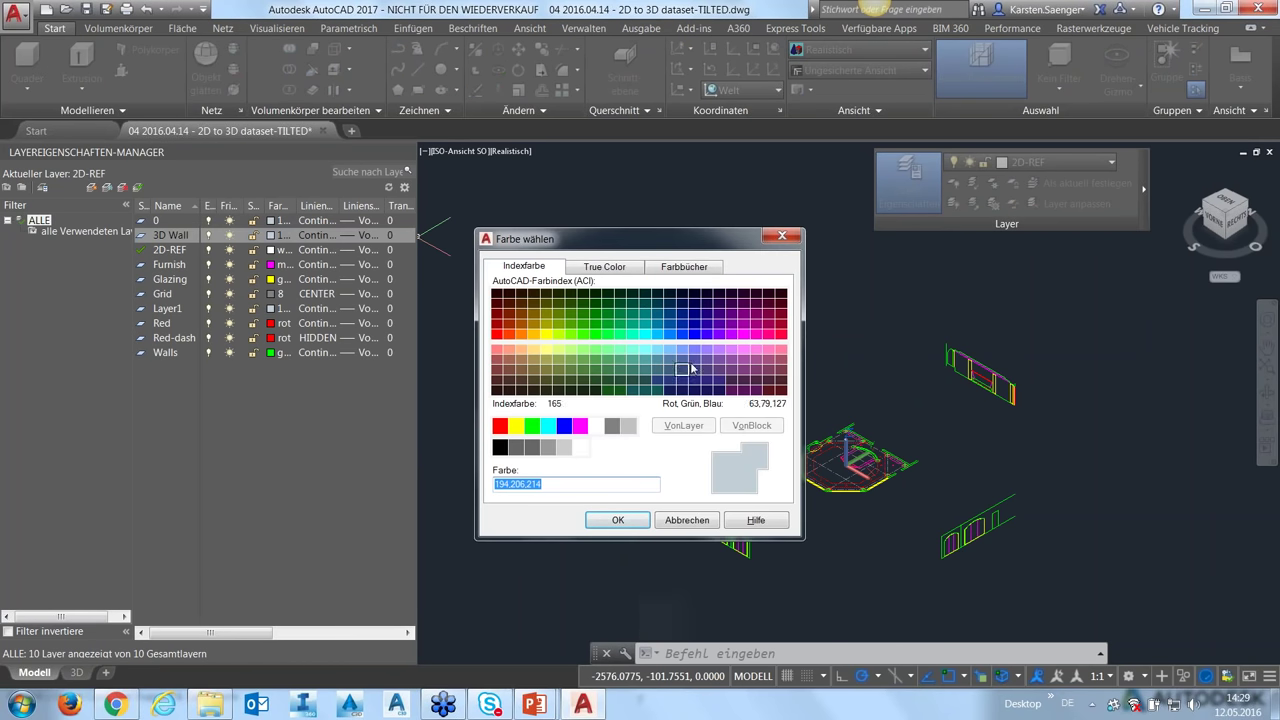
pyautogui.click(668, 333)
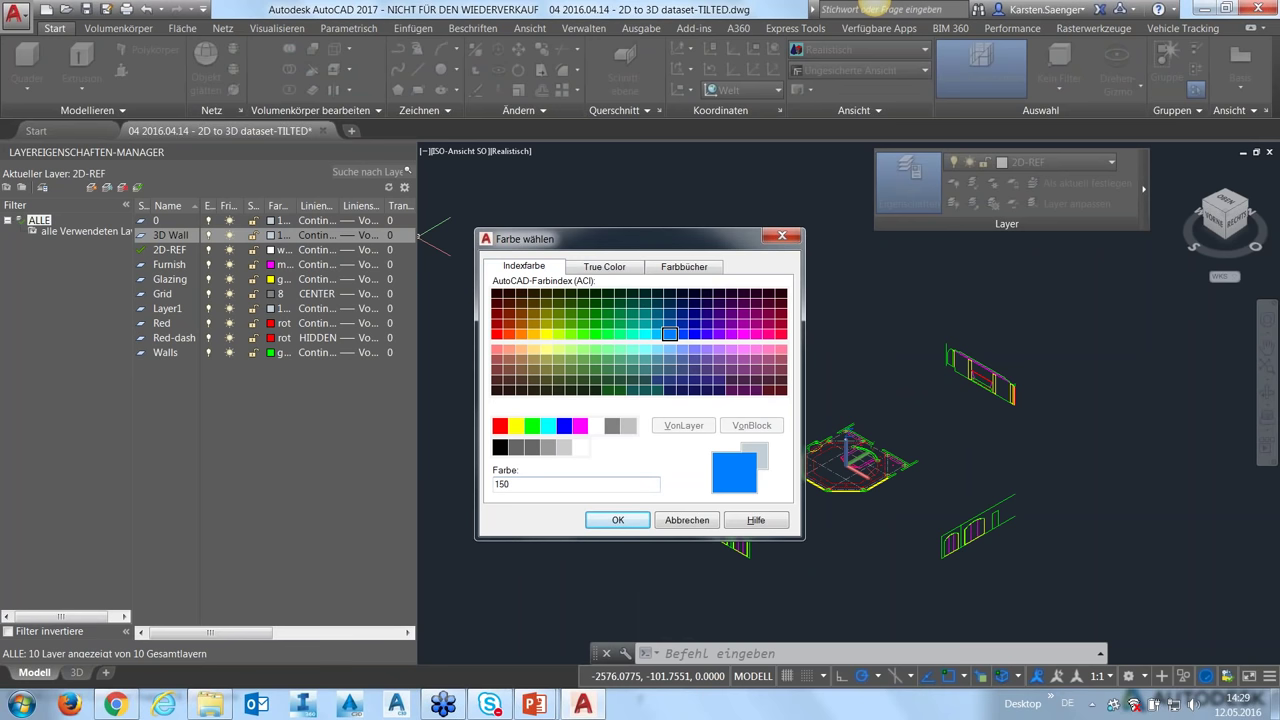
pyautogui.click(658, 335)
pyautogui.click(634, 519)
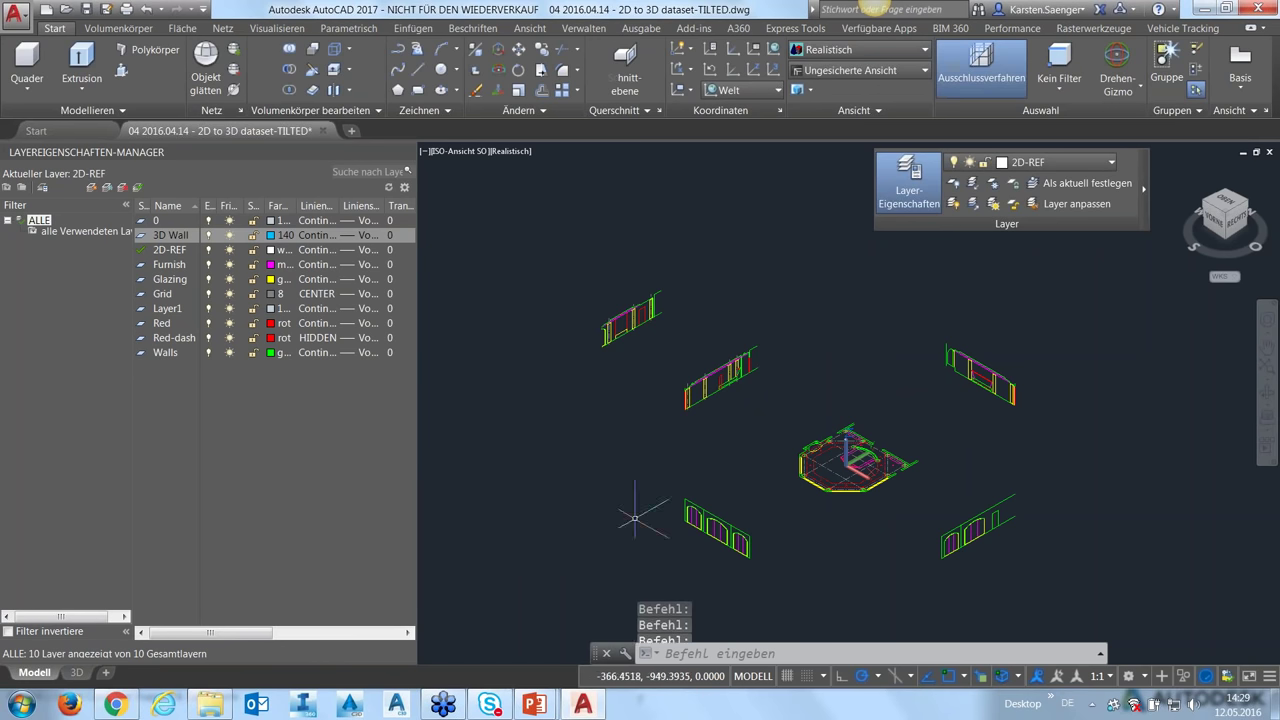
pyautogui.doubleClick(170, 235)
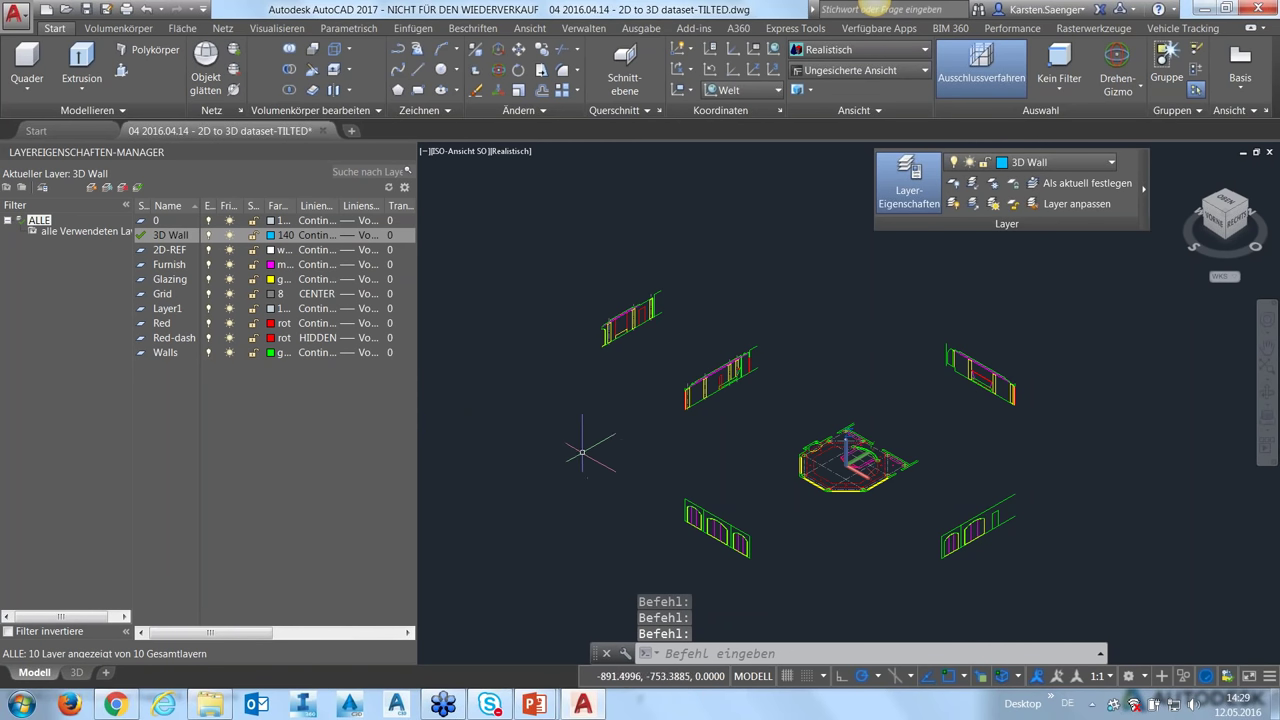
pyautogui.click(397, 150)
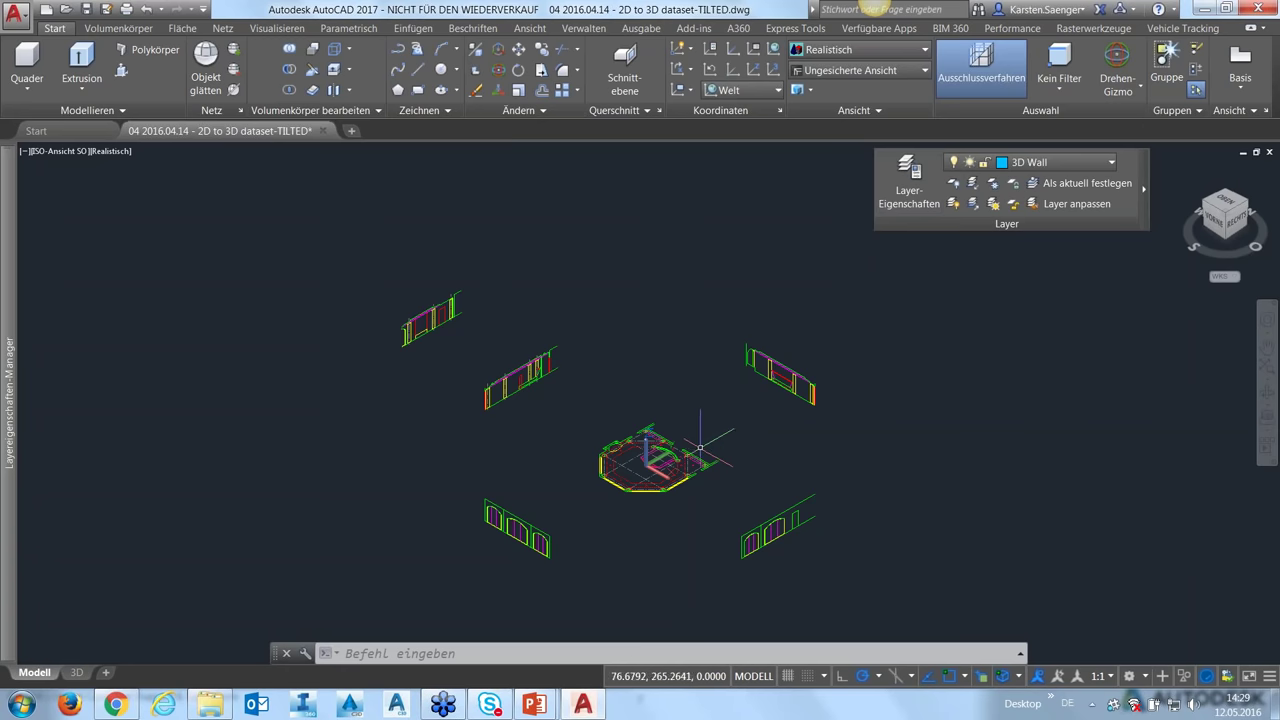
# - Pan and zoom the tilted plan until the upper wall corner and the curved wall fill the view
pyautogui.scroll(1, 605, 434)
pyautogui.scroll(2, 605, 434)
pyautogui.scroll(2, 605, 434)
pyautogui.moveTo(605, 434)
pyautogui.mouseDown(button='middle')
pyautogui.moveTo(686, 429)
pyautogui.moveTo(546, 366)
pyautogui.moveTo(569, 357)
pyautogui.mouseUp(button='middle')
pyautogui.scroll(2, 713, 392)
pyautogui.scroll(2, 569, 357)
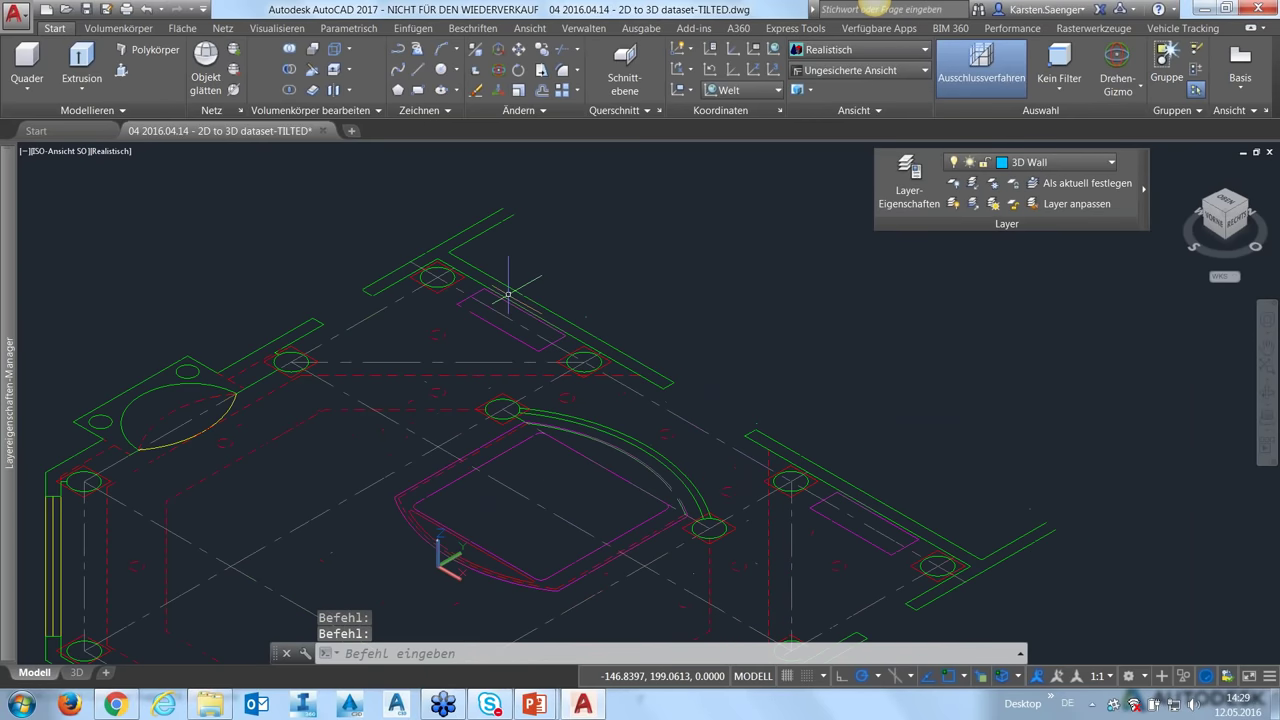
pyautogui.moveTo(493, 295); pyautogui.dragTo(461, 390, button='middle')
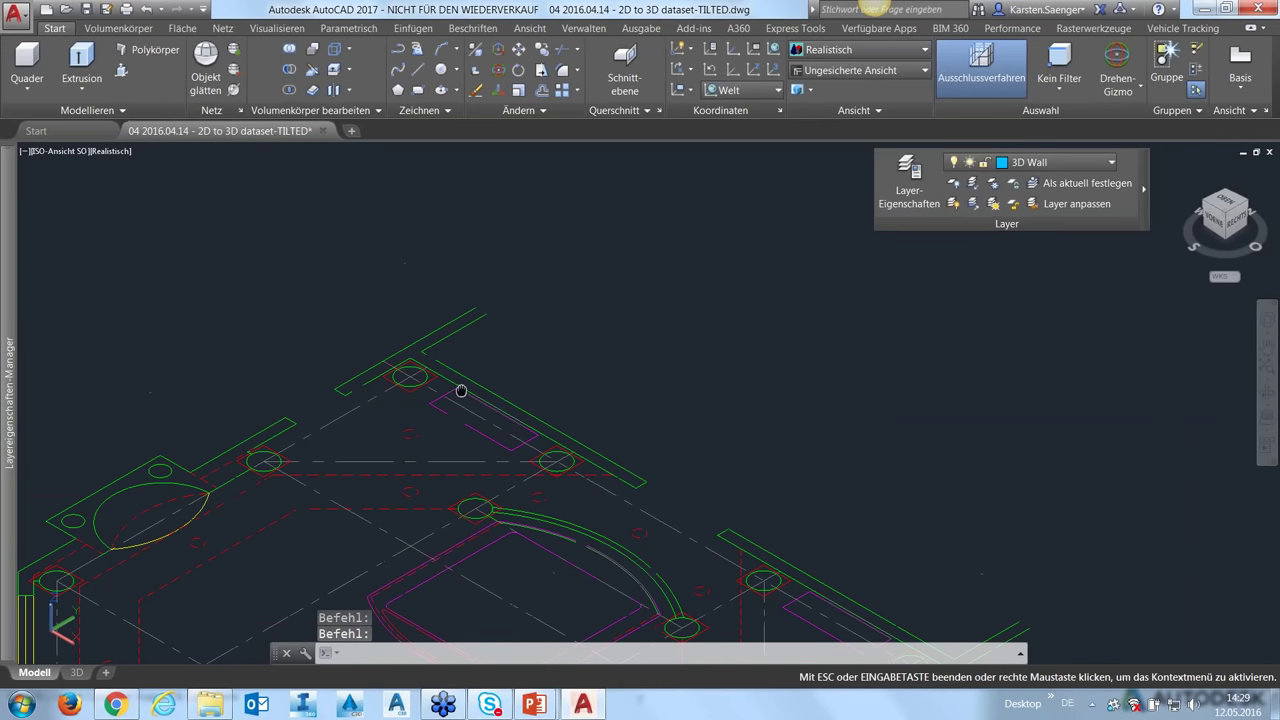
pyautogui.scroll(2, 460, 420)
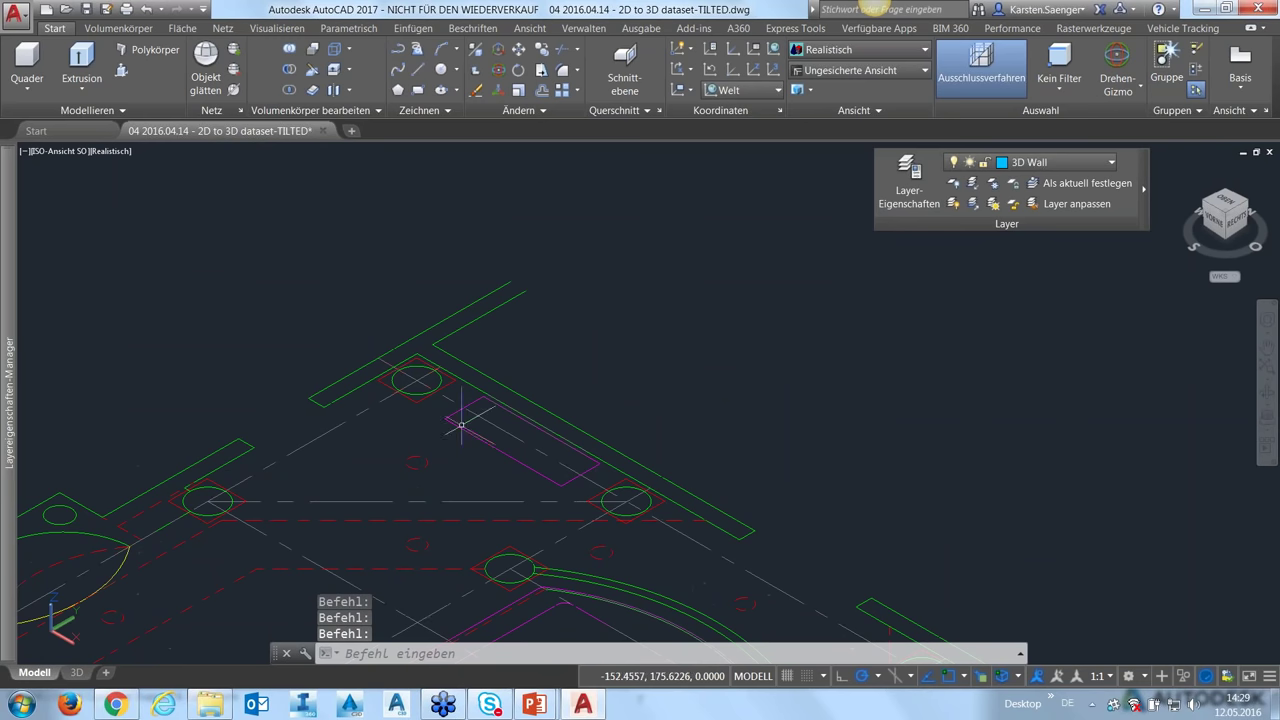
pyautogui.moveTo(496, 369); pyautogui.dragTo(249, 314, button='middle')
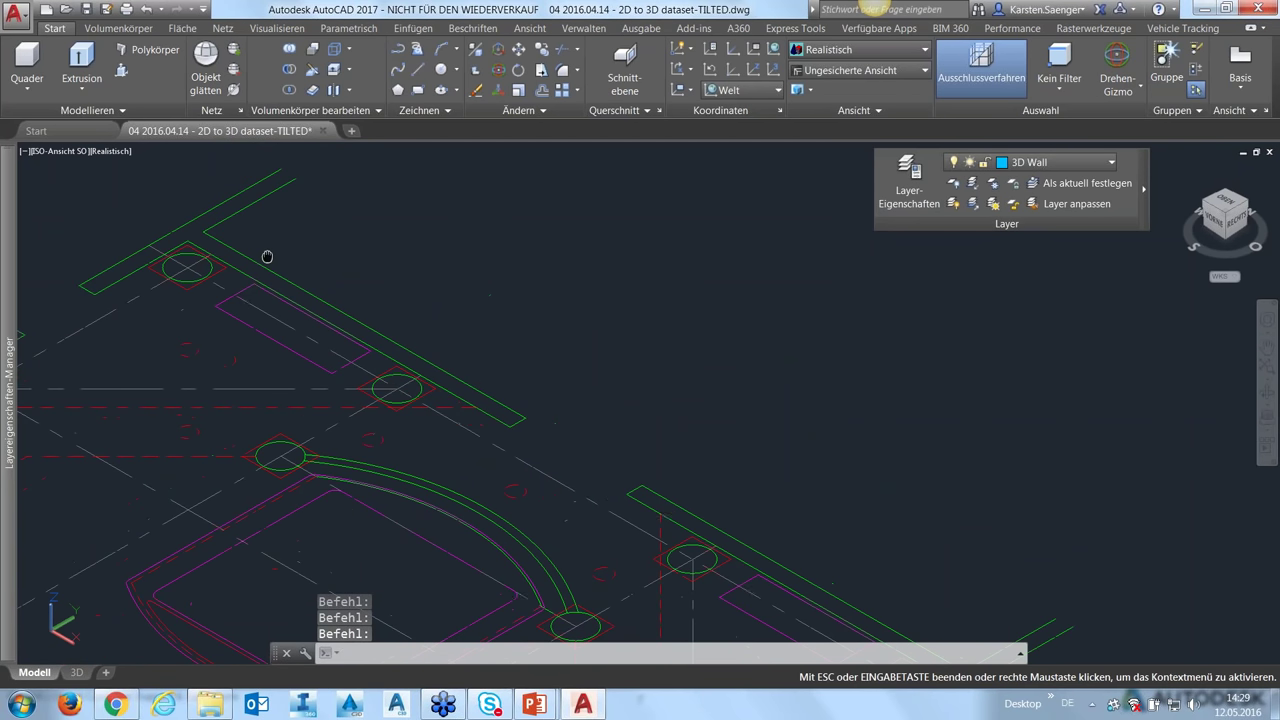
pyautogui.scroll(-2, 371, 337)
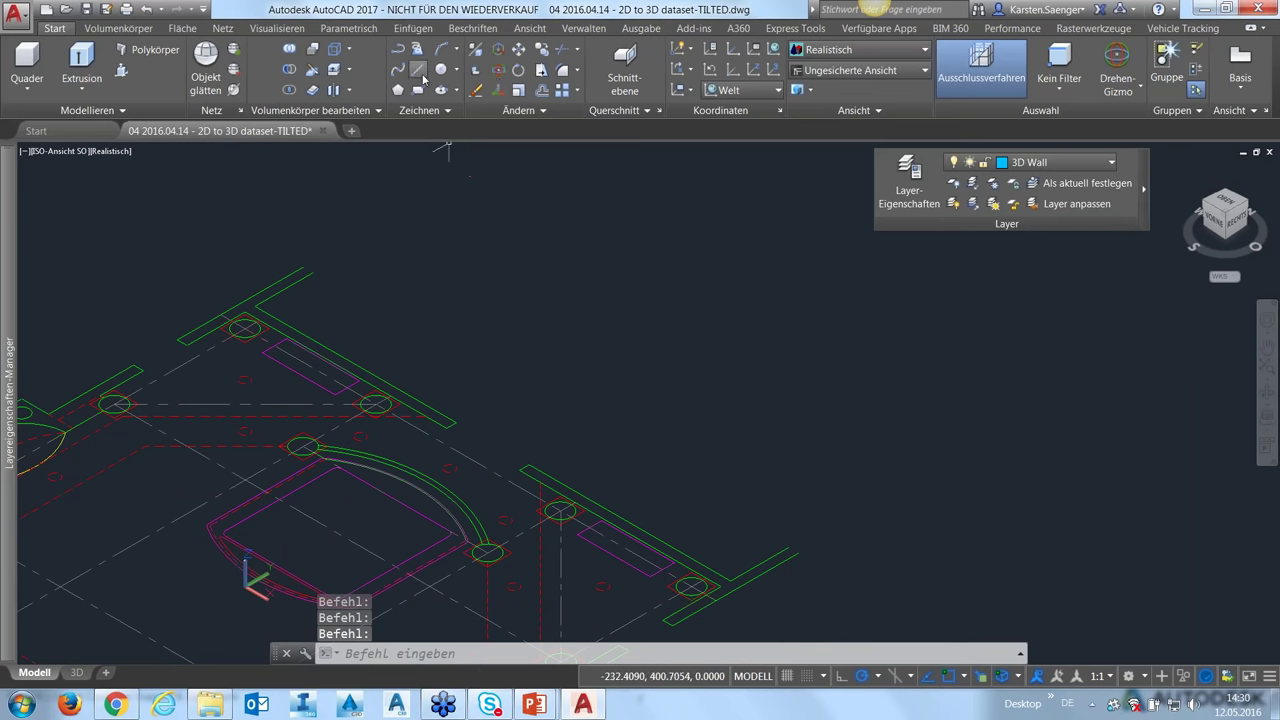
# - Draw a cyan line from the upper wall's top corner to its right end, closing its outer edge
pyautogui.write('l')
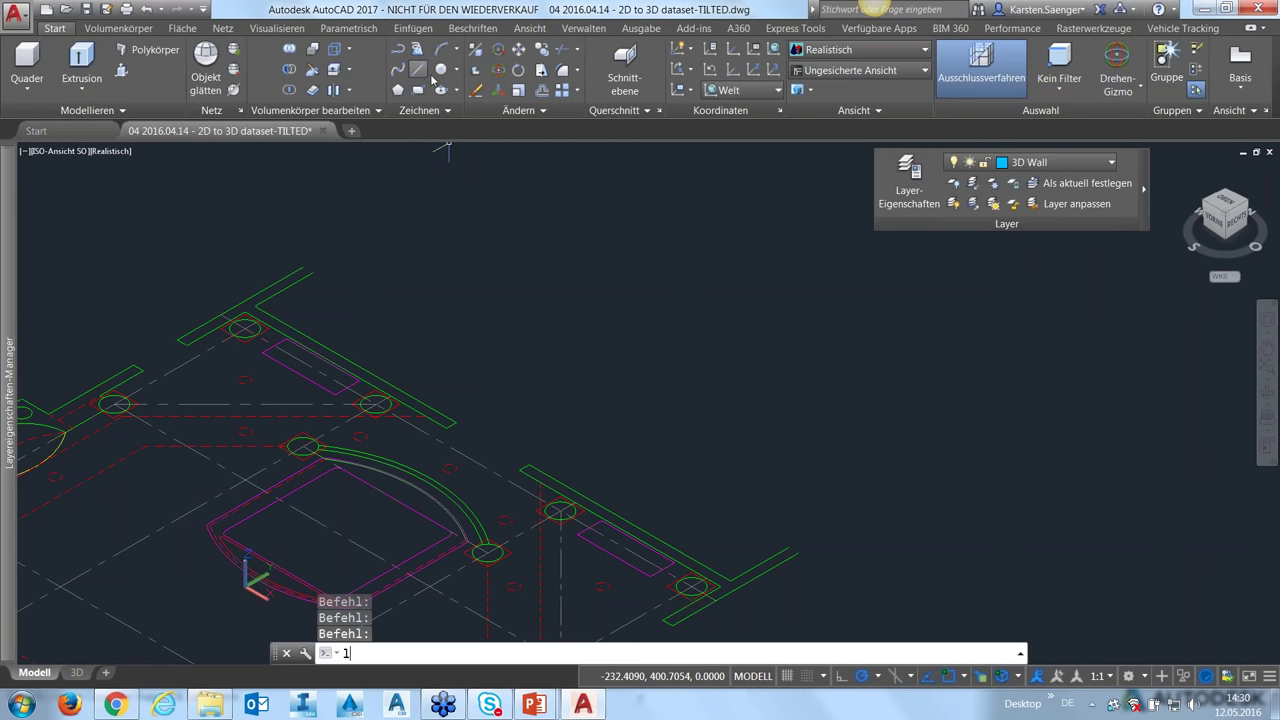
pyautogui.press('Return')
pyautogui.click(308, 269)
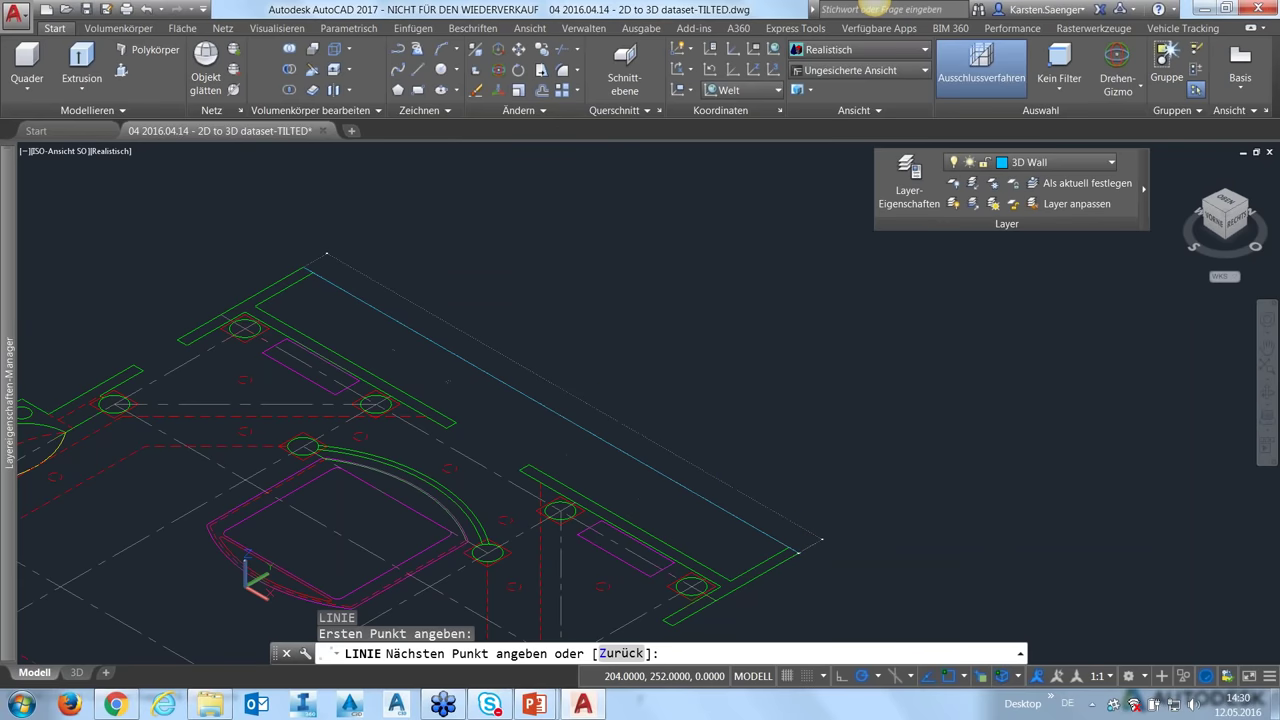
pyautogui.click(797, 551)
pyautogui.press('Return')
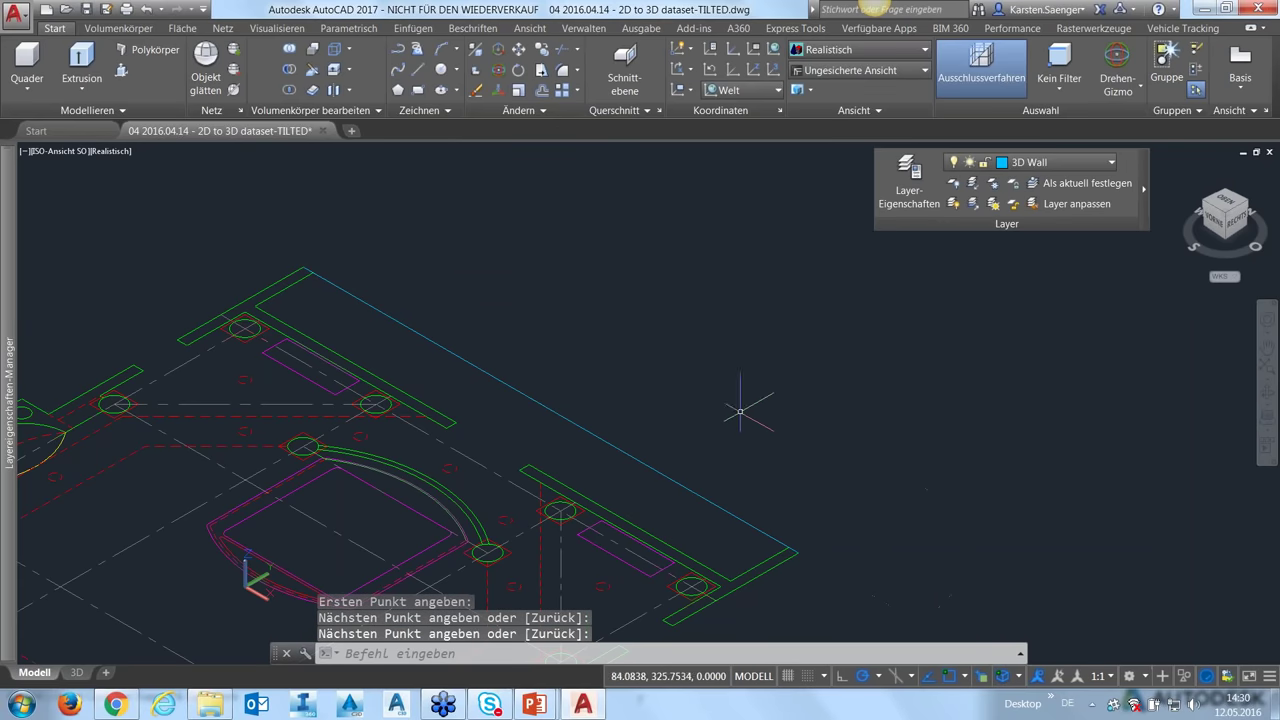
pyautogui.moveTo(288, 331); pyautogui.dragTo(420, 333, button='middle')
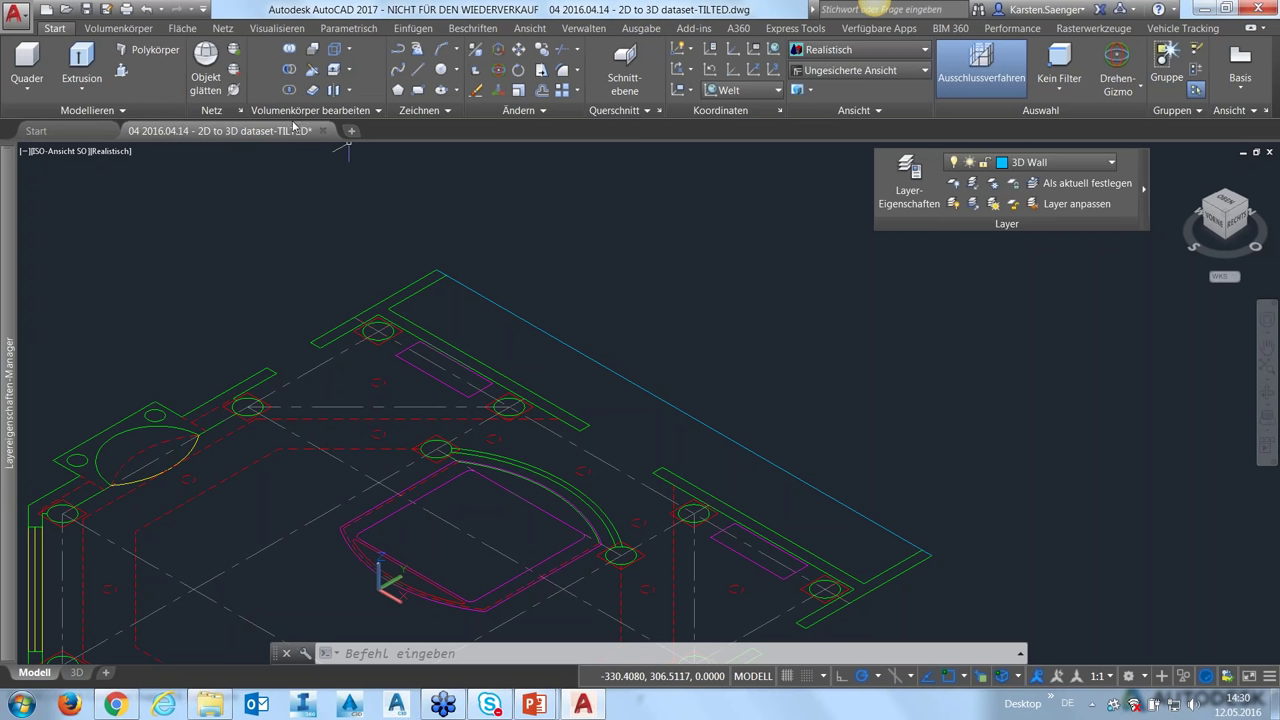
pyautogui.click(416, 110)
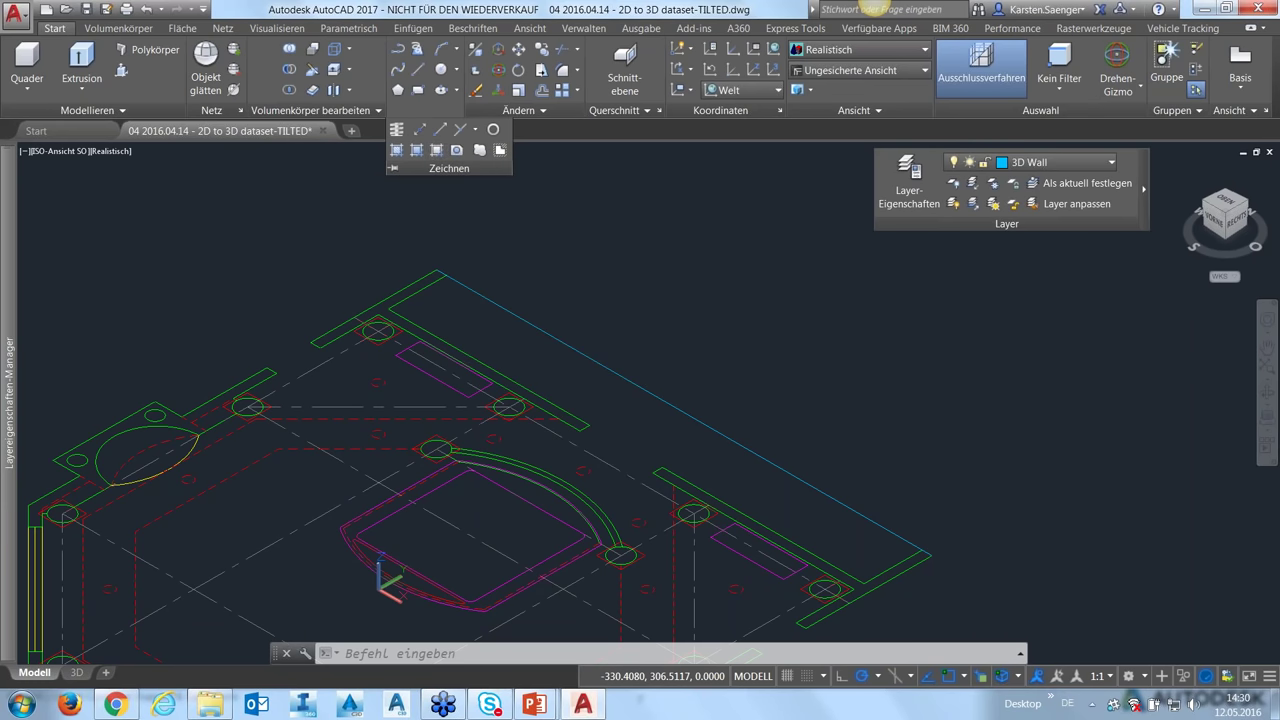
# - Create a closed Umgrenzung boundary polyline by picking a point inside the upper wall outline
pyautogui.click(396, 149)
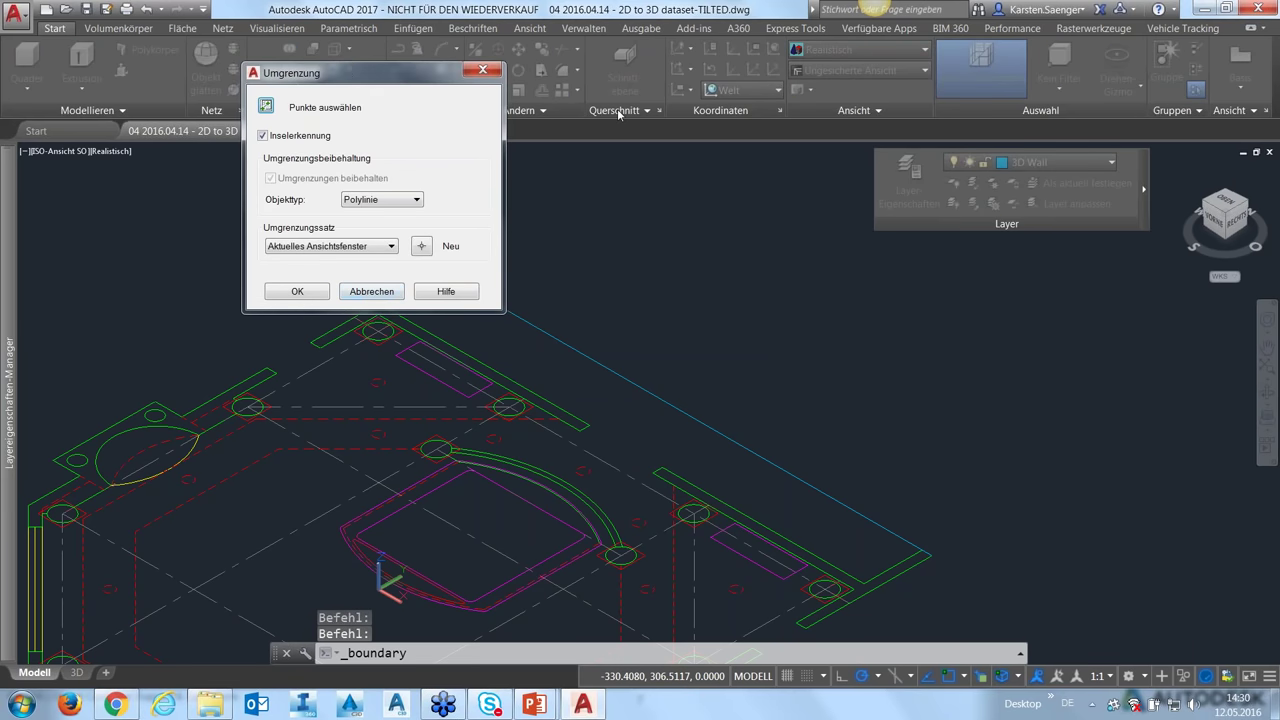
pyautogui.moveTo(380, 72); pyautogui.dragTo(738, 60)
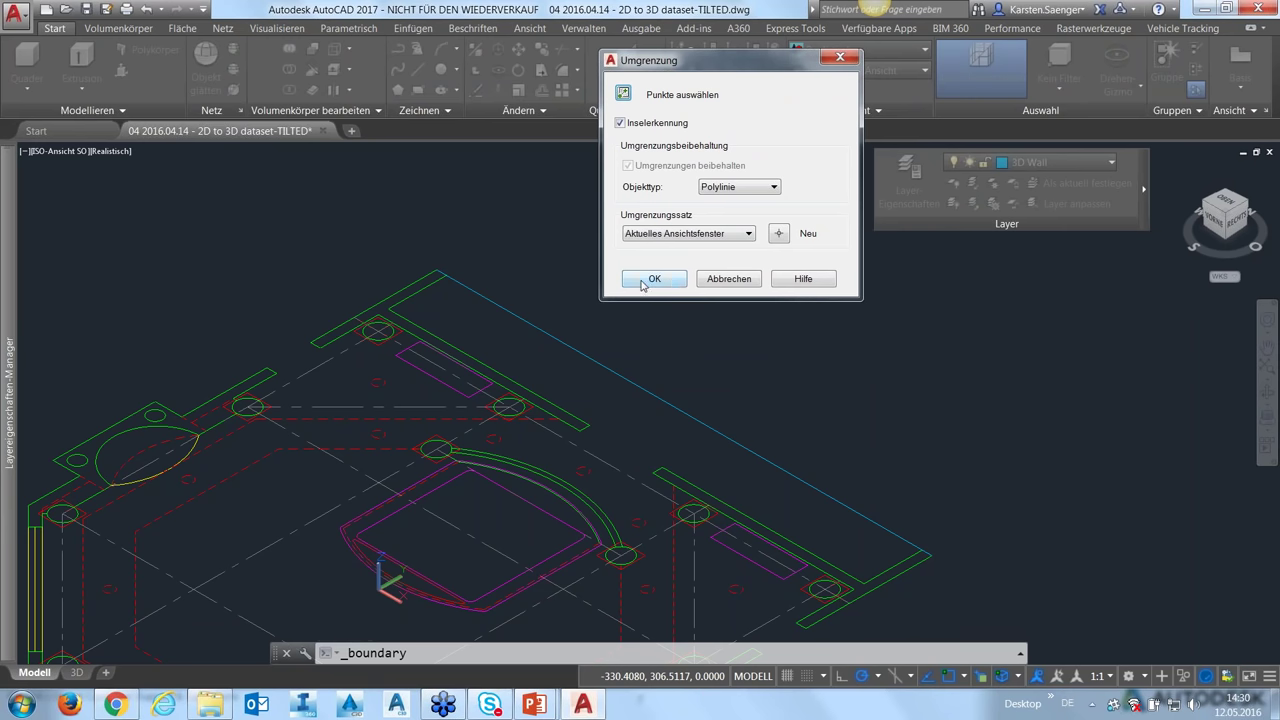
pyautogui.click(643, 283)
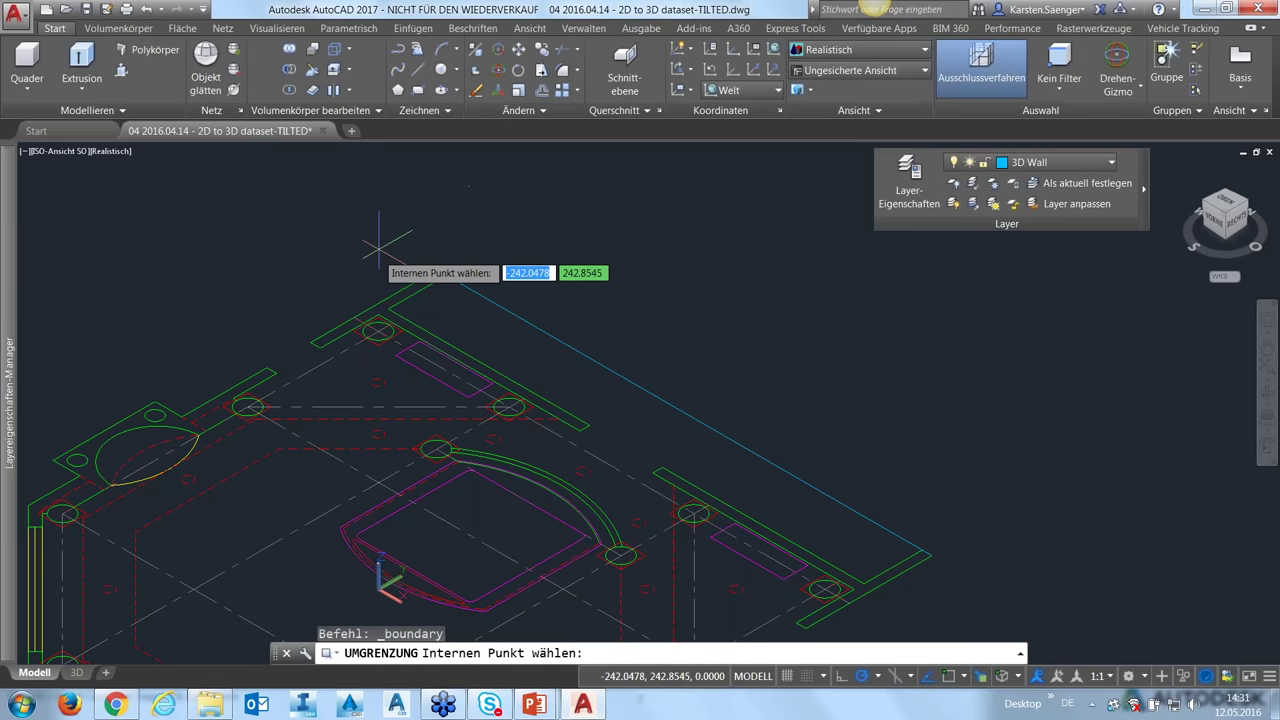
pyautogui.scroll(2, 377, 330)
pyautogui.scroll(2, 379, 310)
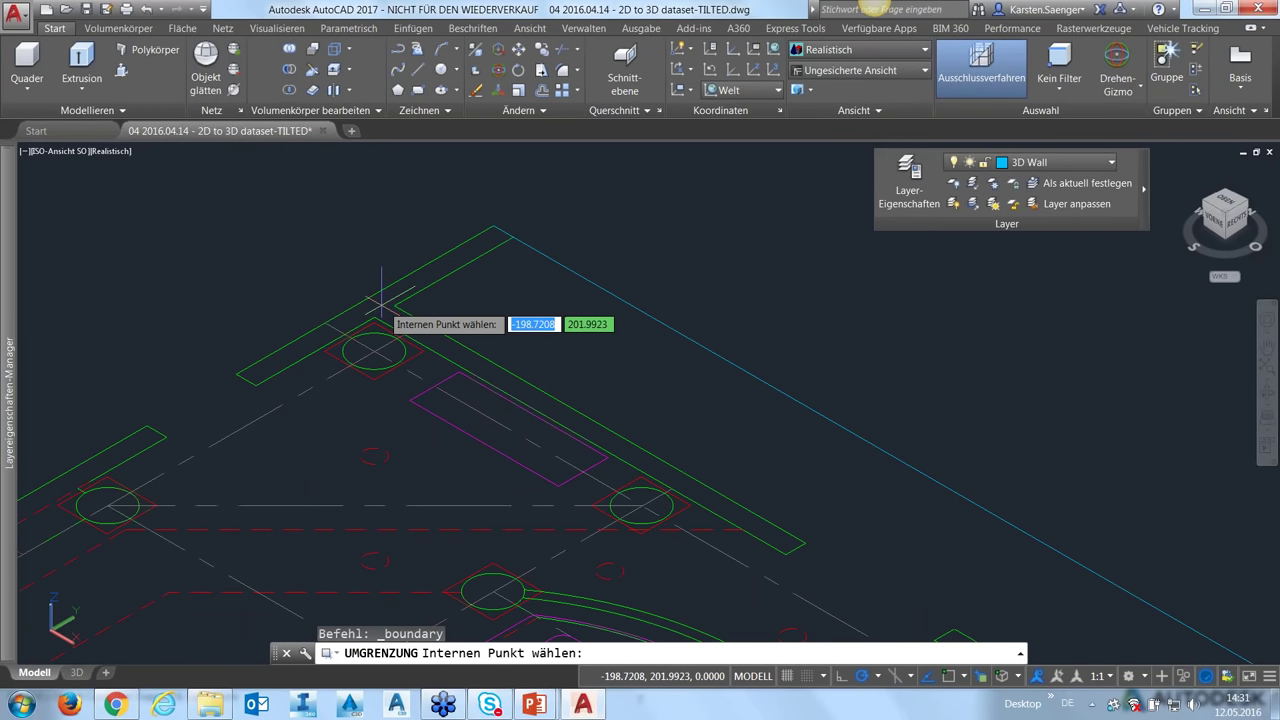
pyautogui.click(382, 299)
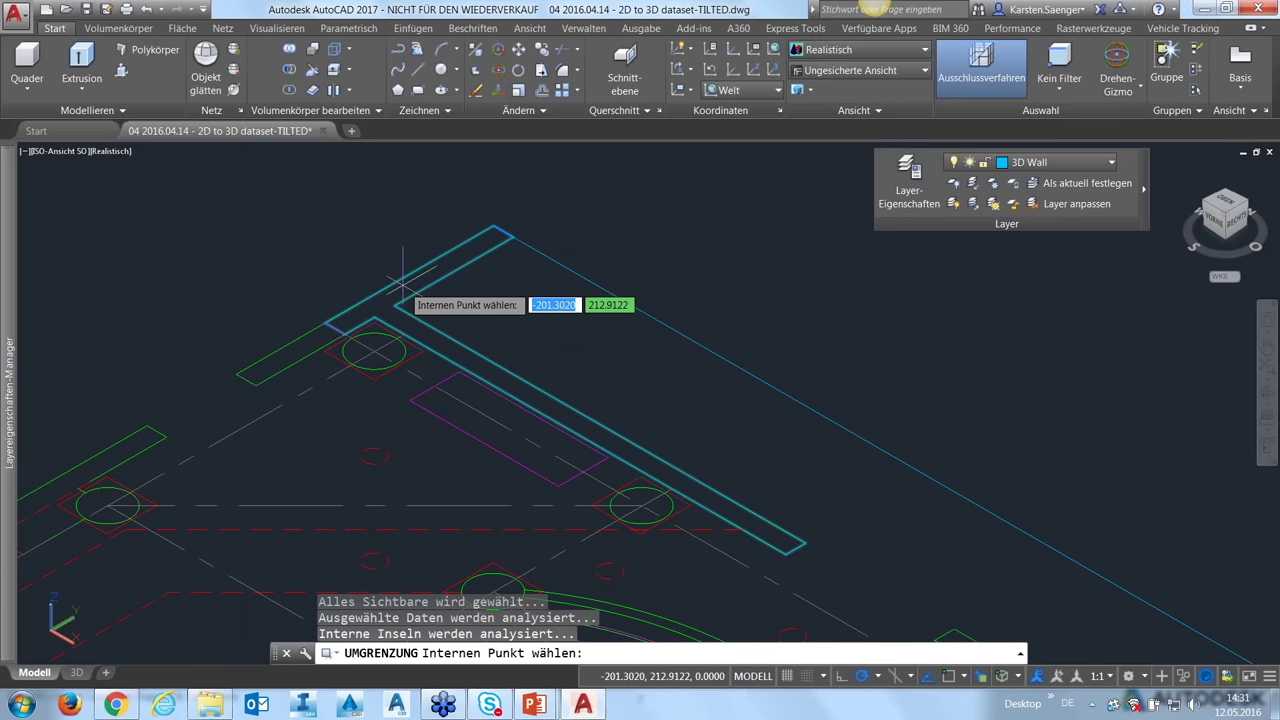
pyautogui.press('Return')
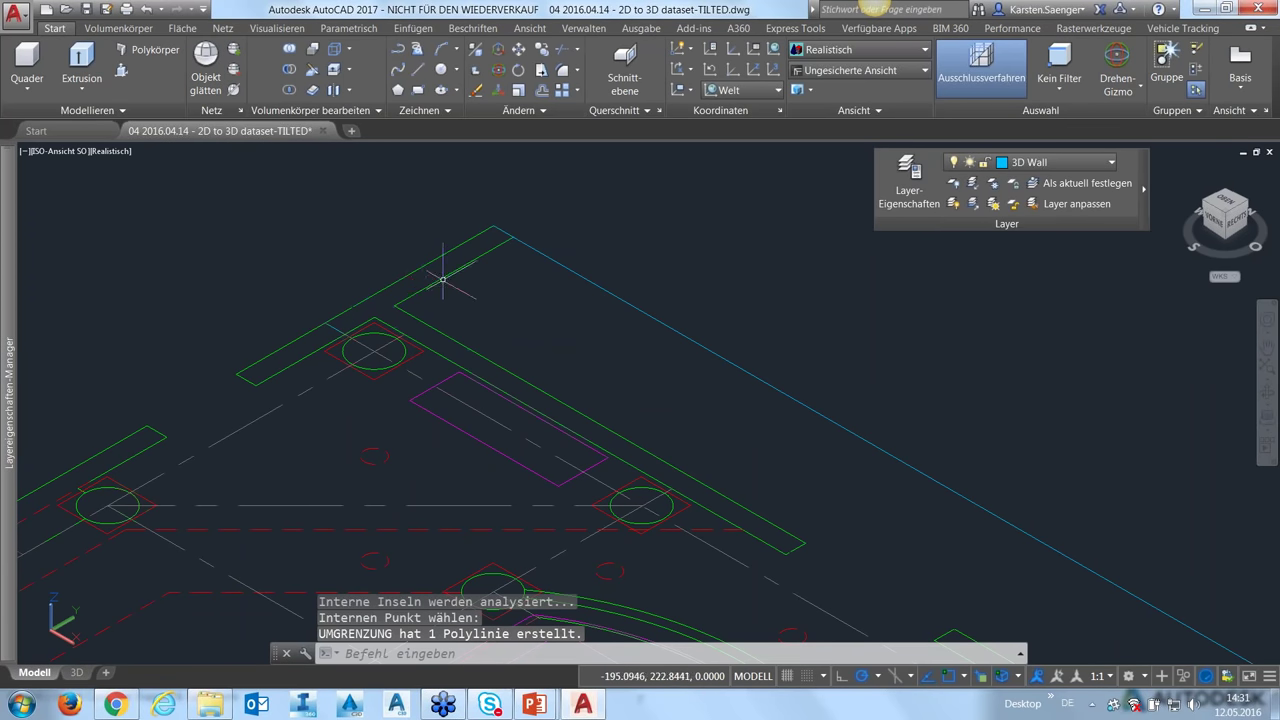
pyautogui.press('Escape')
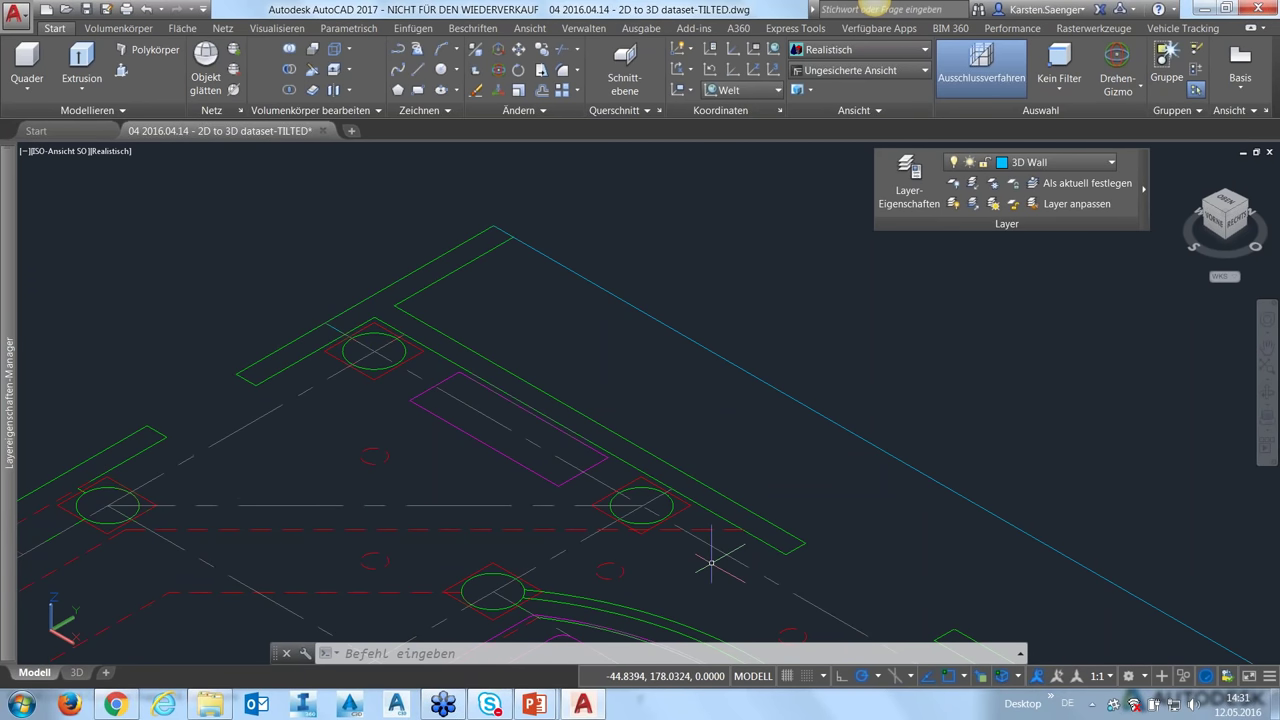
# - Enable Wechselnde Auswahl (selection cycling) in the status-bar customization menu, then toggle it with Ctrl+W
pyautogui.click(386, 302)
pyautogui.click(1269, 677)
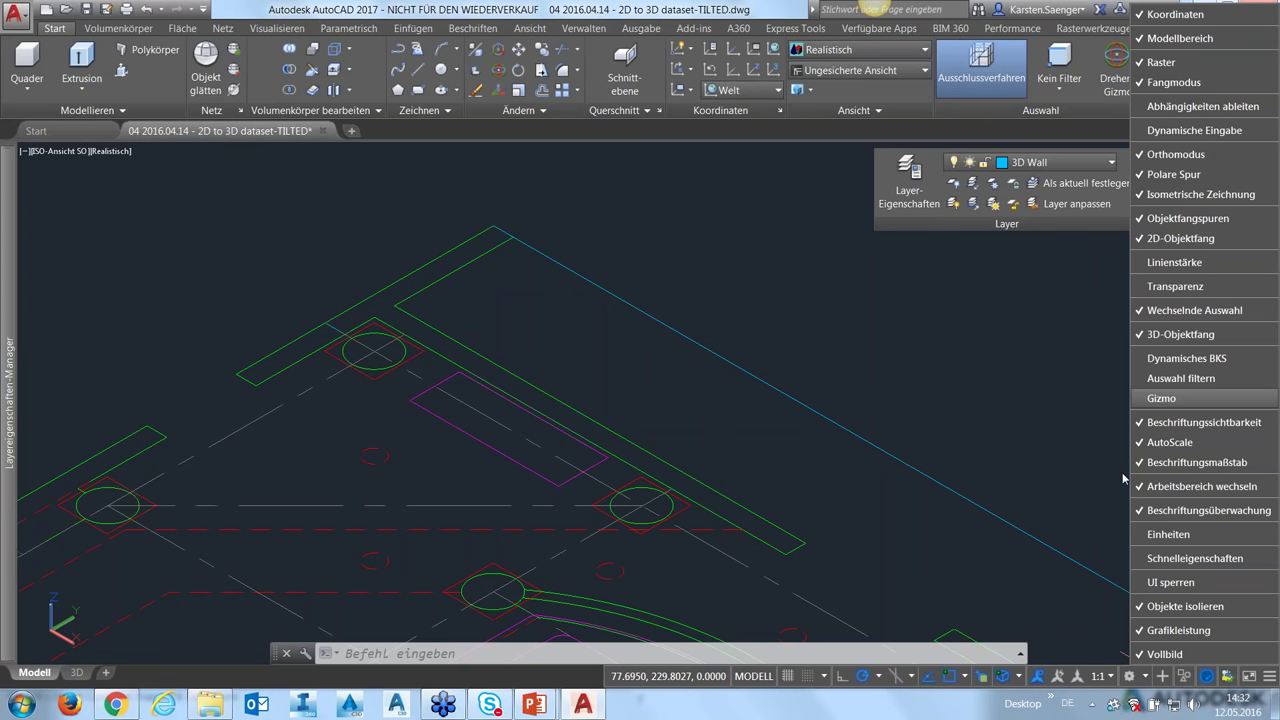
pyautogui.click(1065, 680)
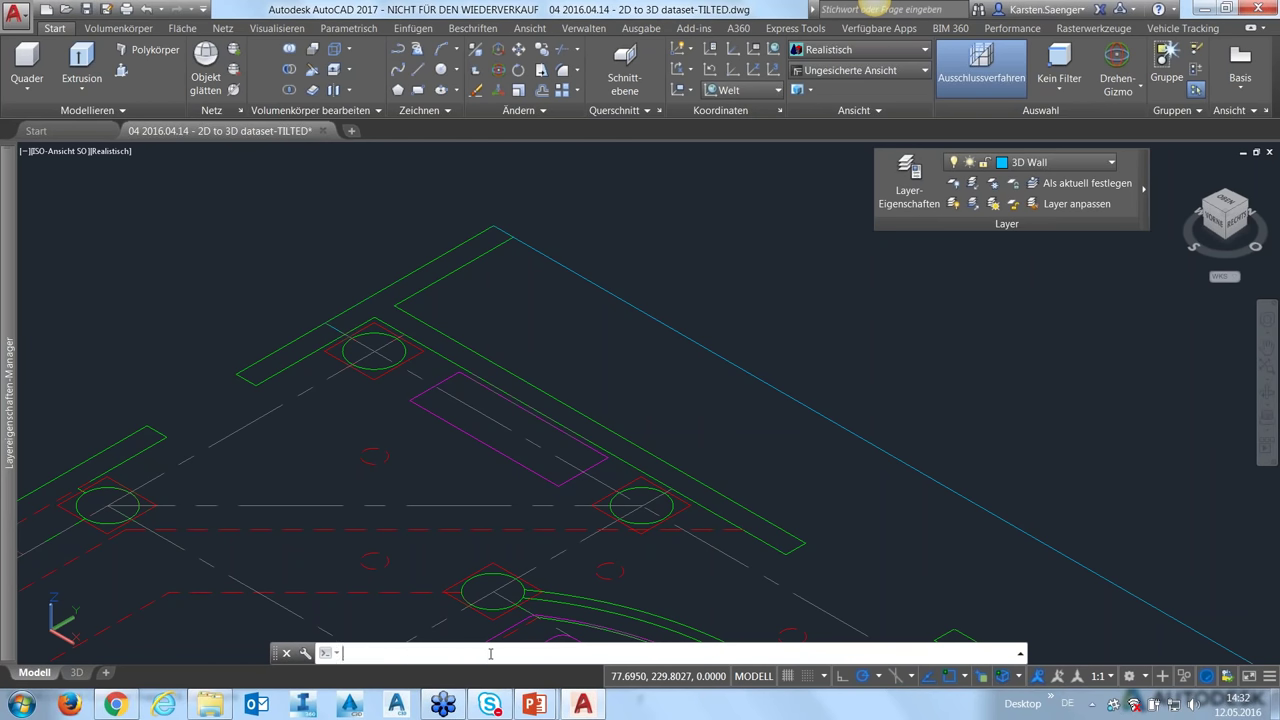
pyautogui.hotkey('ctrl', 'w')
pyautogui.hotkey('ctrl', 'w')
pyautogui.hotkey('ctrl', 'w')
pyautogui.hotkey('ctrl', 'w')
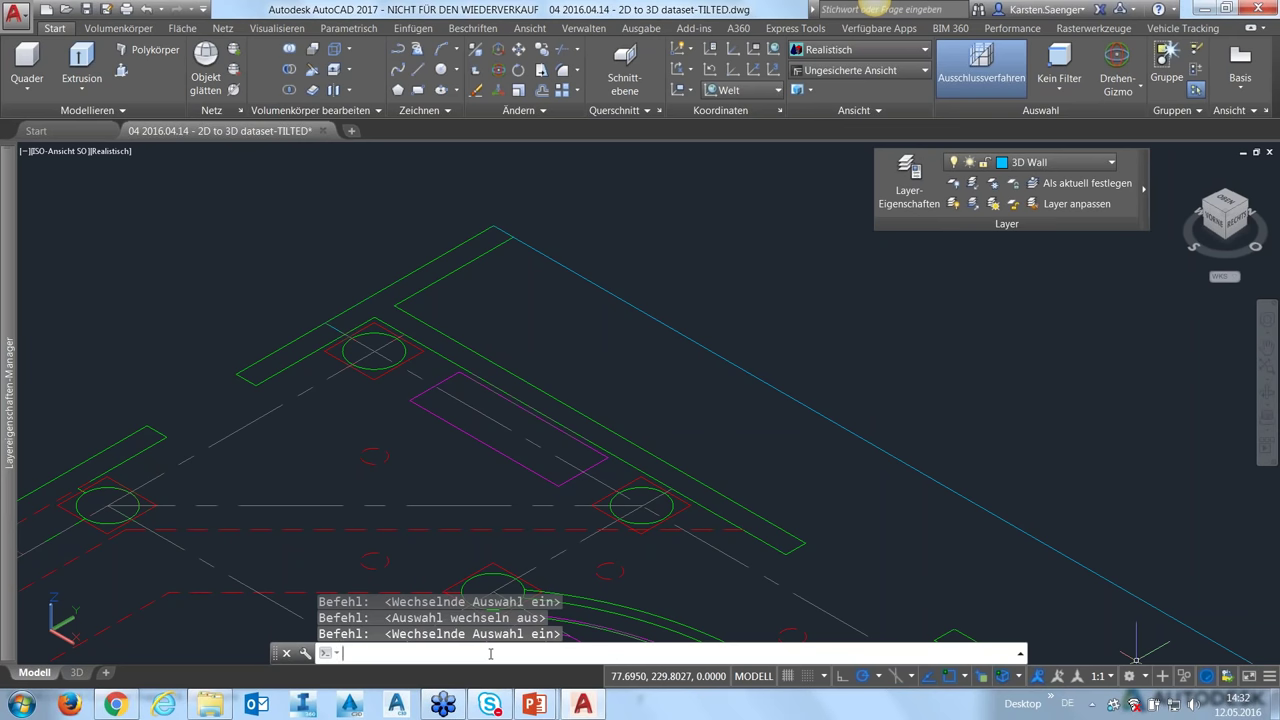
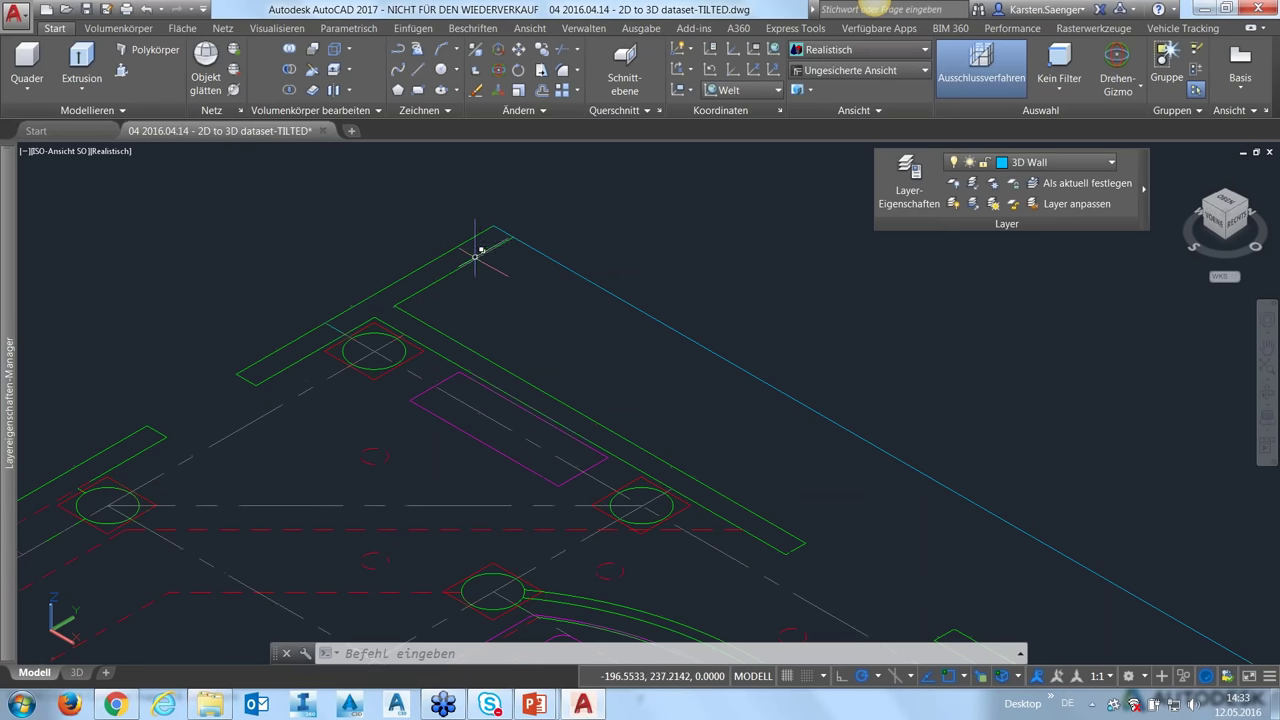
# - Select the T-shaped wall outline as a Polylinie through selection cycling, then reframe the whole floor plan
pyautogui.click(476, 253)
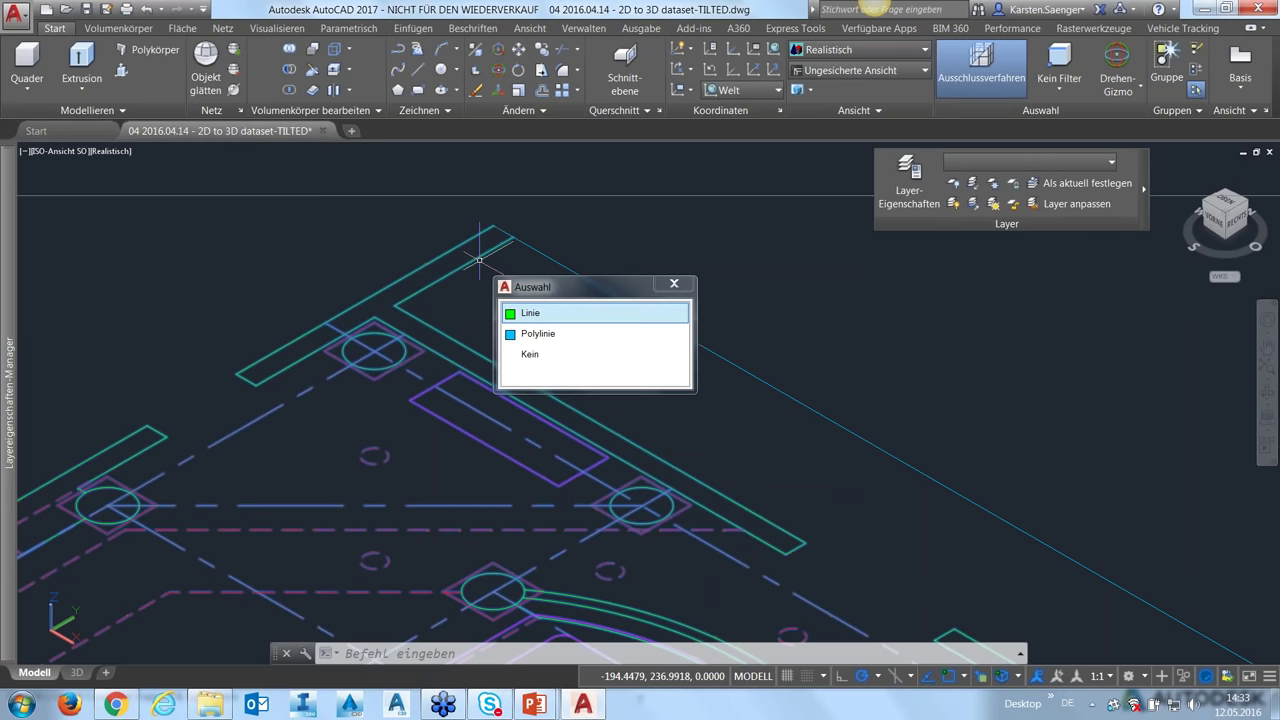
pyautogui.click(539, 340)
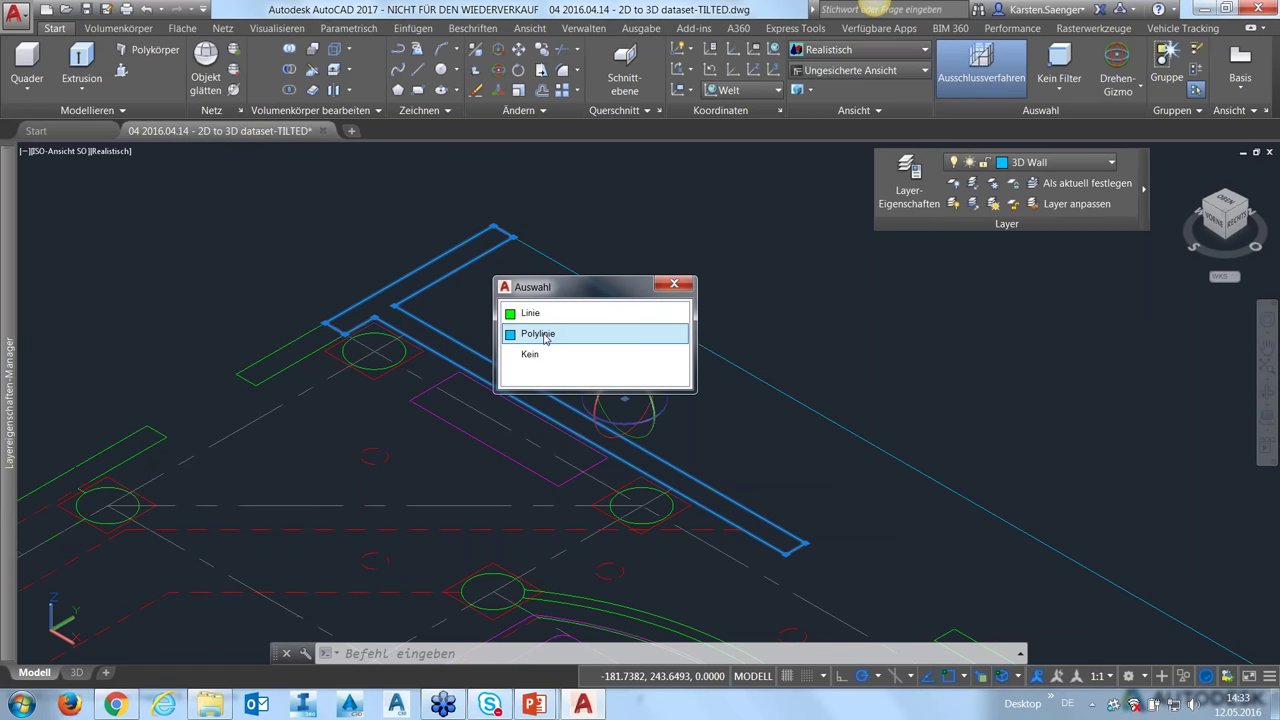
pyautogui.click(544, 340)
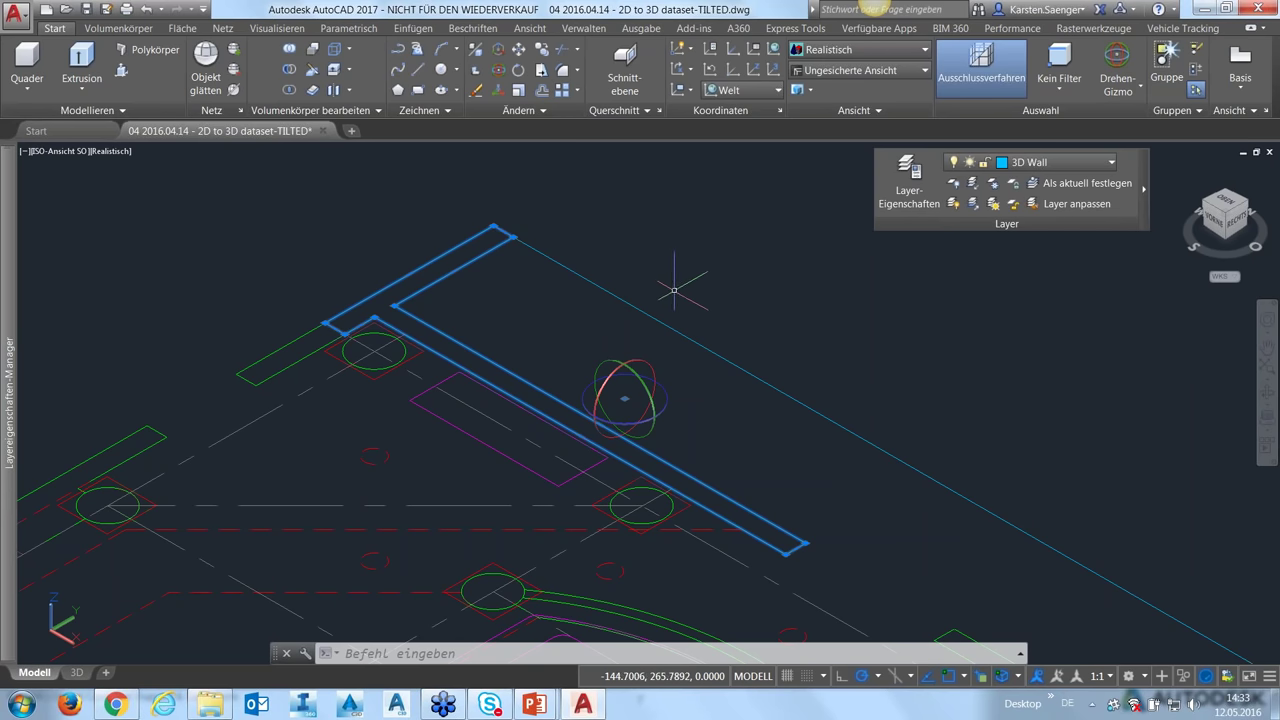
pyautogui.scroll(-2, 674, 290)
pyautogui.scroll(-2, 654, 326)
pyautogui.moveTo(654, 326); pyautogui.dragTo(625, 377, button='middle')
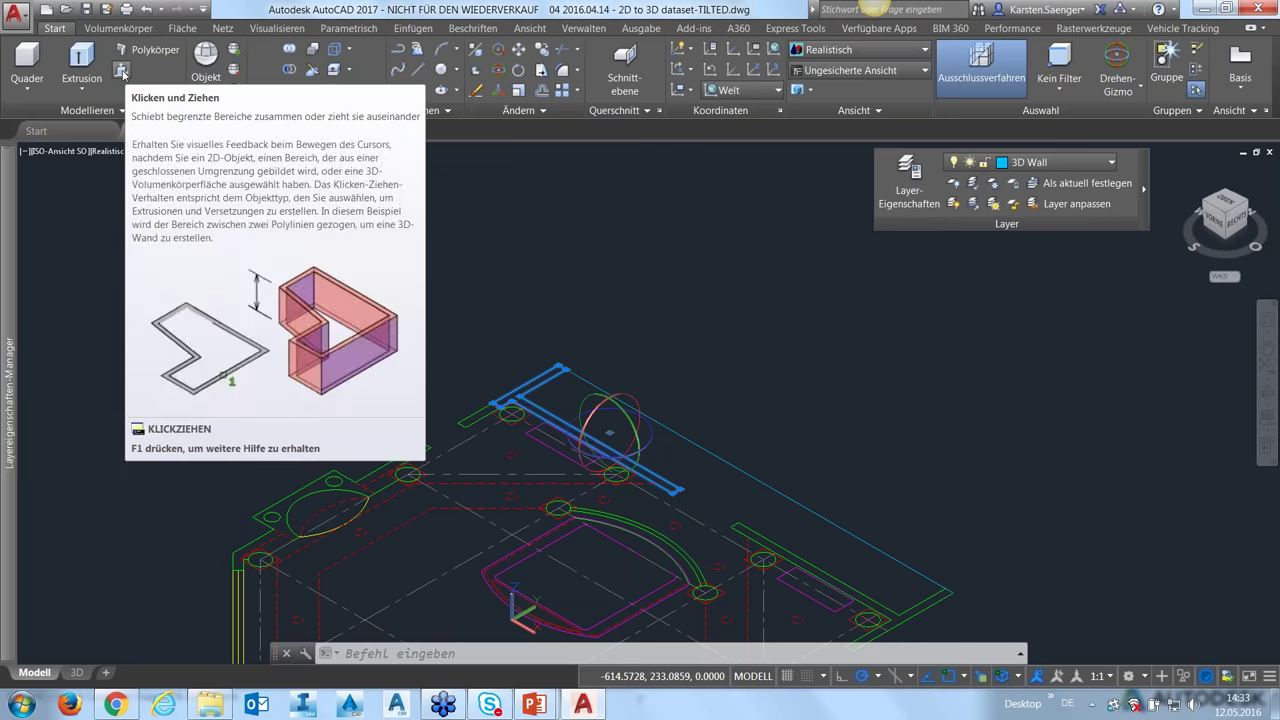
# - Start Presspull and pick inside the T-shaped wall outline to begin raising it
pyautogui.click(123, 75)
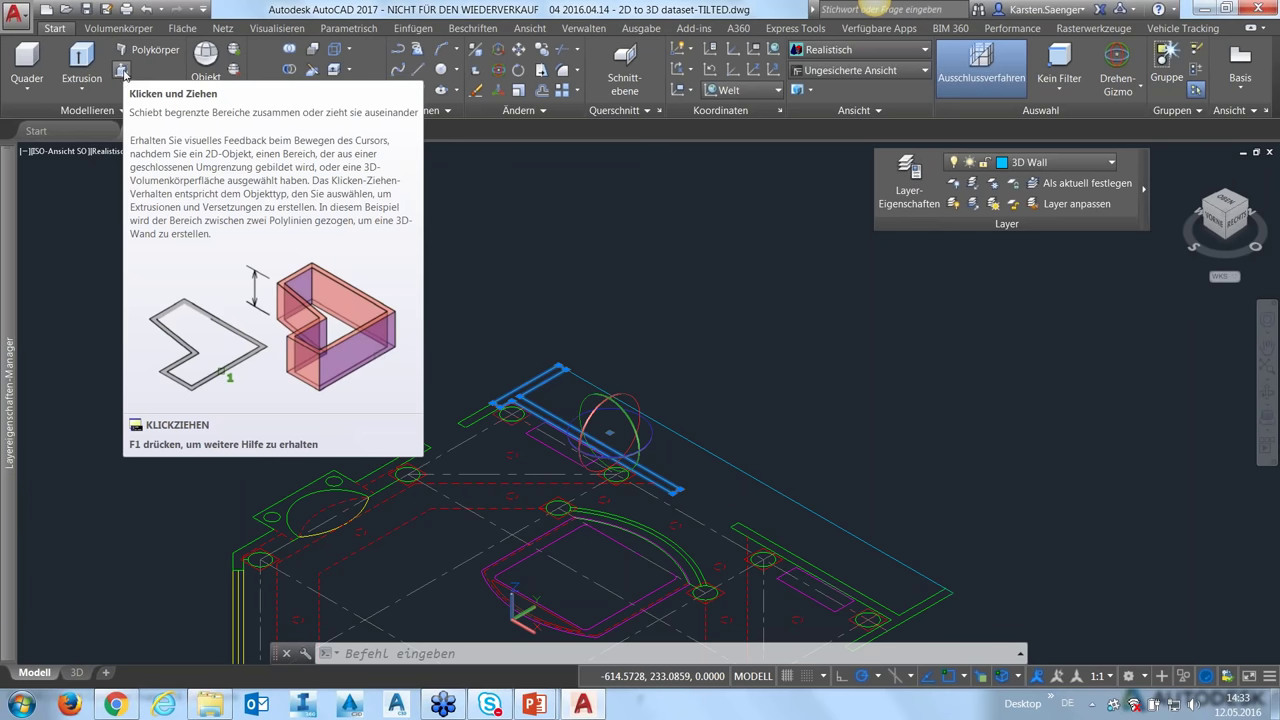
pyautogui.click(123, 75)
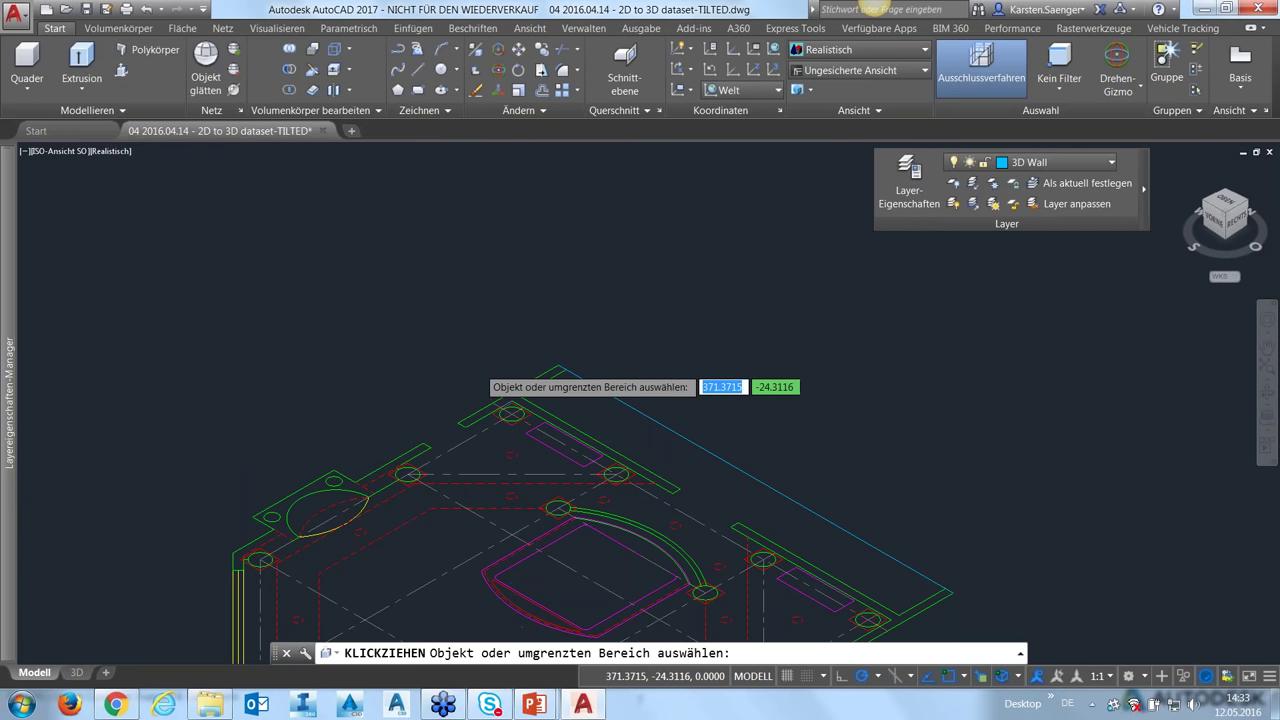
pyautogui.scroll(2, 477, 364)
pyautogui.scroll(1, 477, 364)
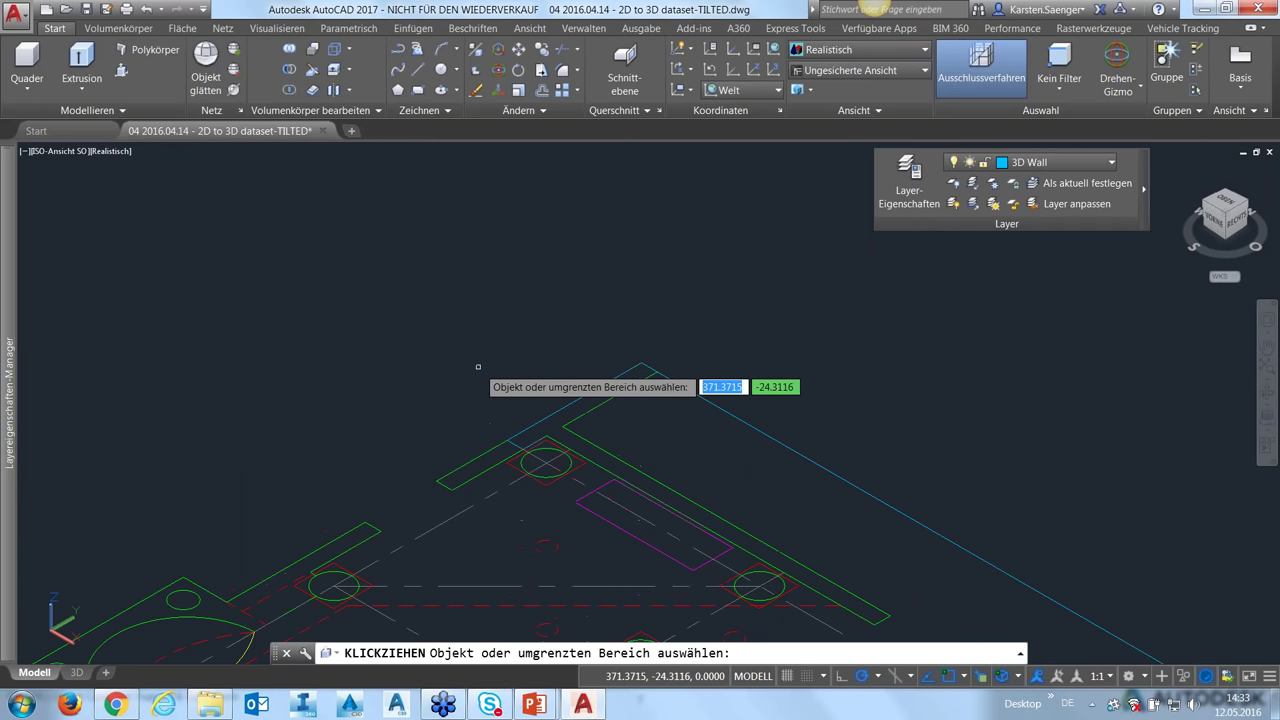
pyautogui.click(549, 427)
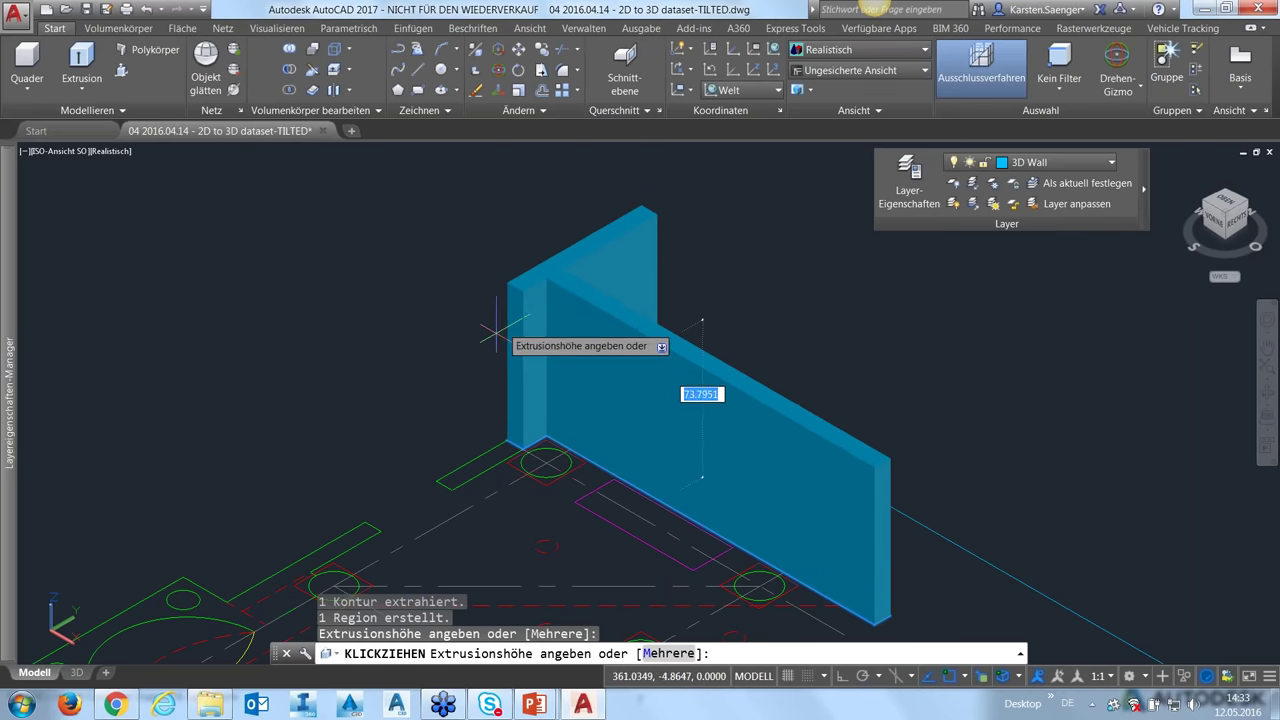
pyautogui.scroll(-2, 471, 342)
pyautogui.scroll(-3, 471, 342)
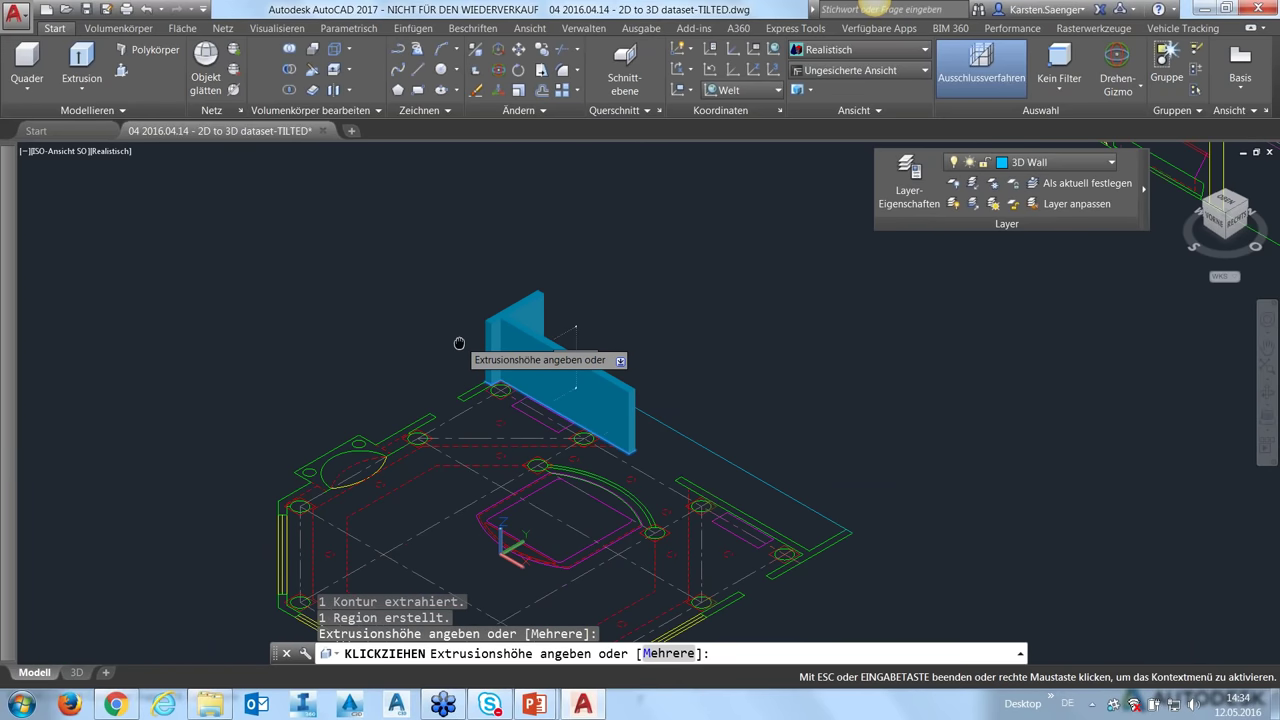
pyautogui.moveTo(471, 345)
pyautogui.mouseDown(button='middle')
pyautogui.moveTo(600, 443)
pyautogui.moveTo(615, 381)
pyautogui.mouseUp(button='middle')
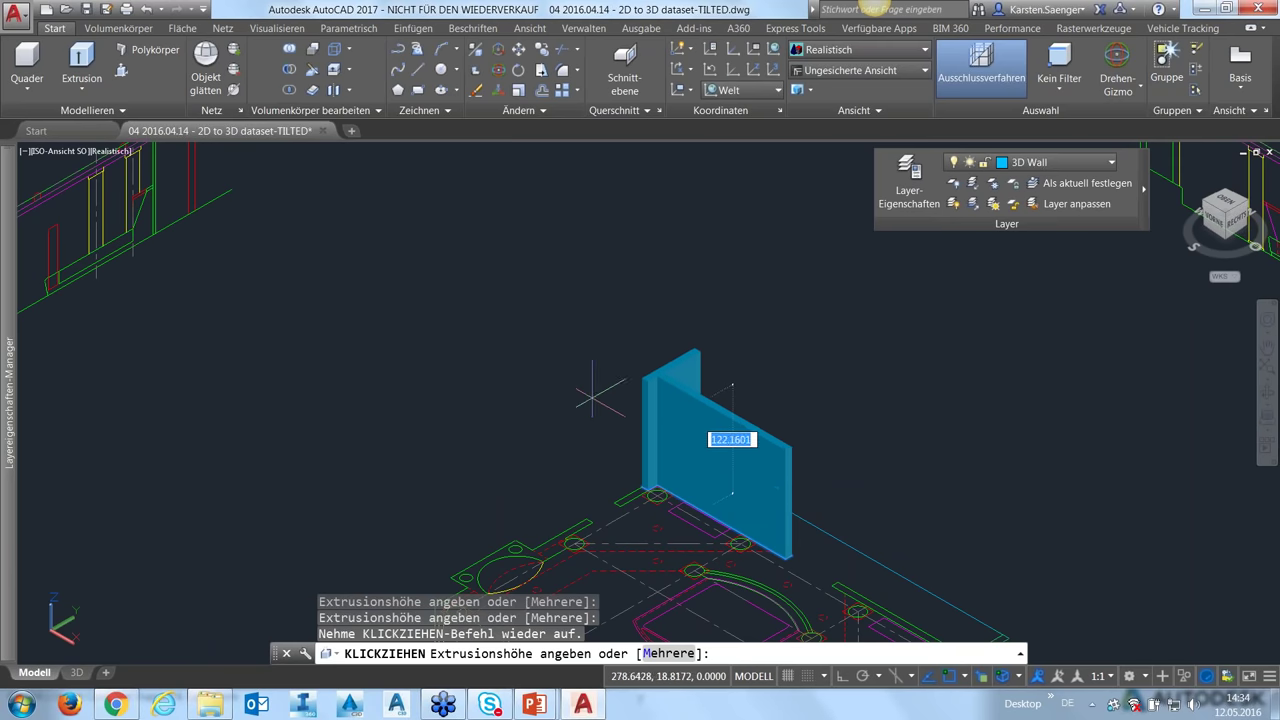
pyautogui.moveTo(458, 366); pyautogui.dragTo(722, 379, button='middle')
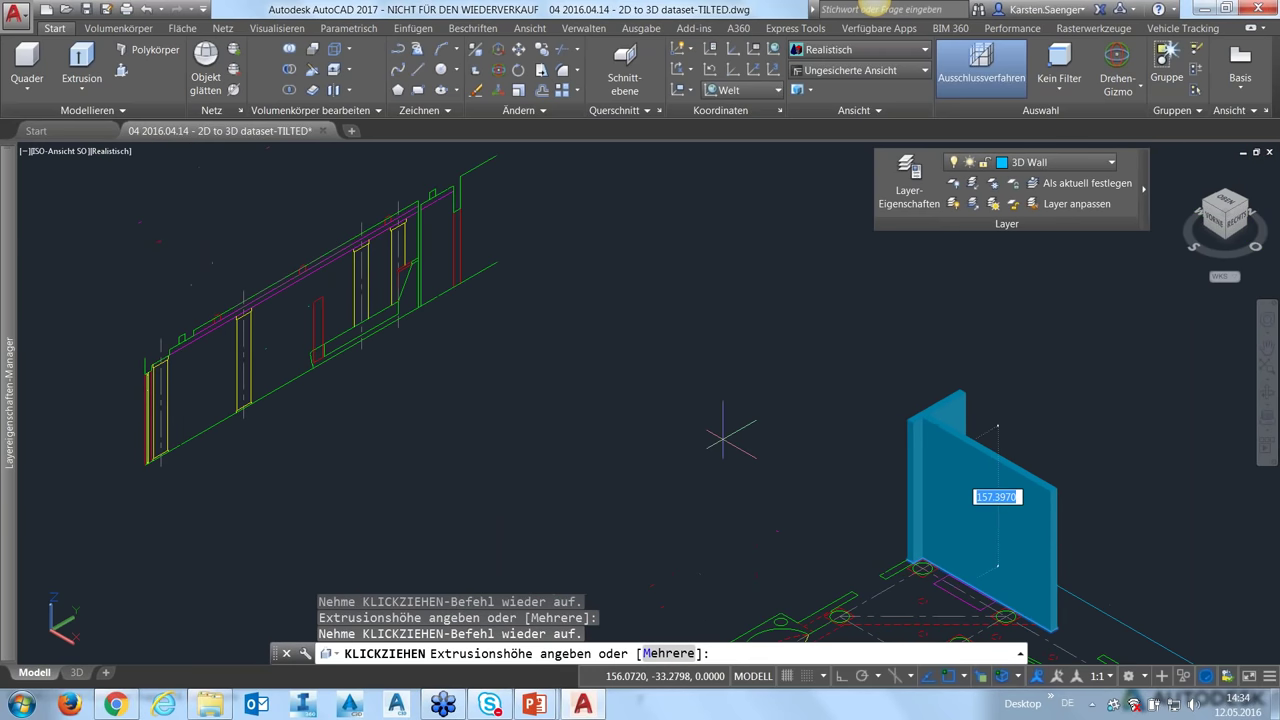
pyautogui.moveTo(471, 346)
pyautogui.mouseDown(button='middle')
pyautogui.moveTo(523, 480)
pyautogui.moveTo(537, 413)
pyautogui.mouseUp(button='middle')
pyautogui.scroll(3, 537, 413)
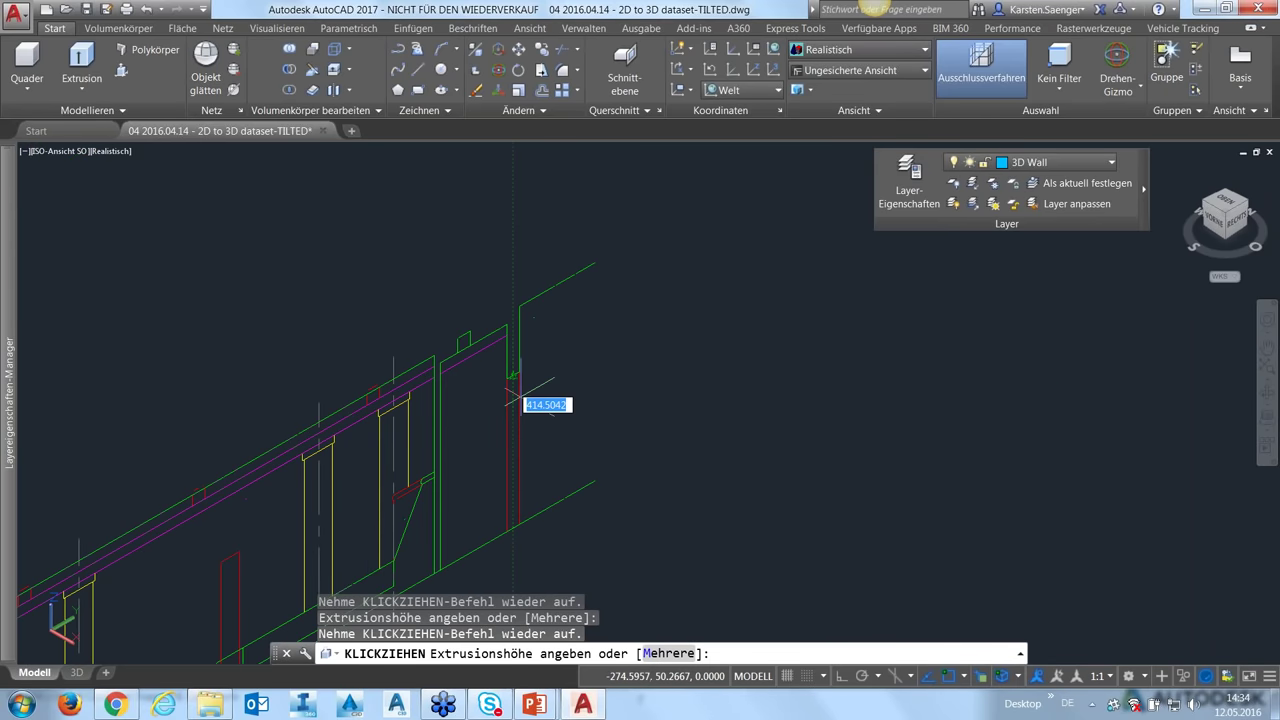
# - Snap the wall height to the existing wall's top endpoint at Z 120
pyautogui.click(519, 304)
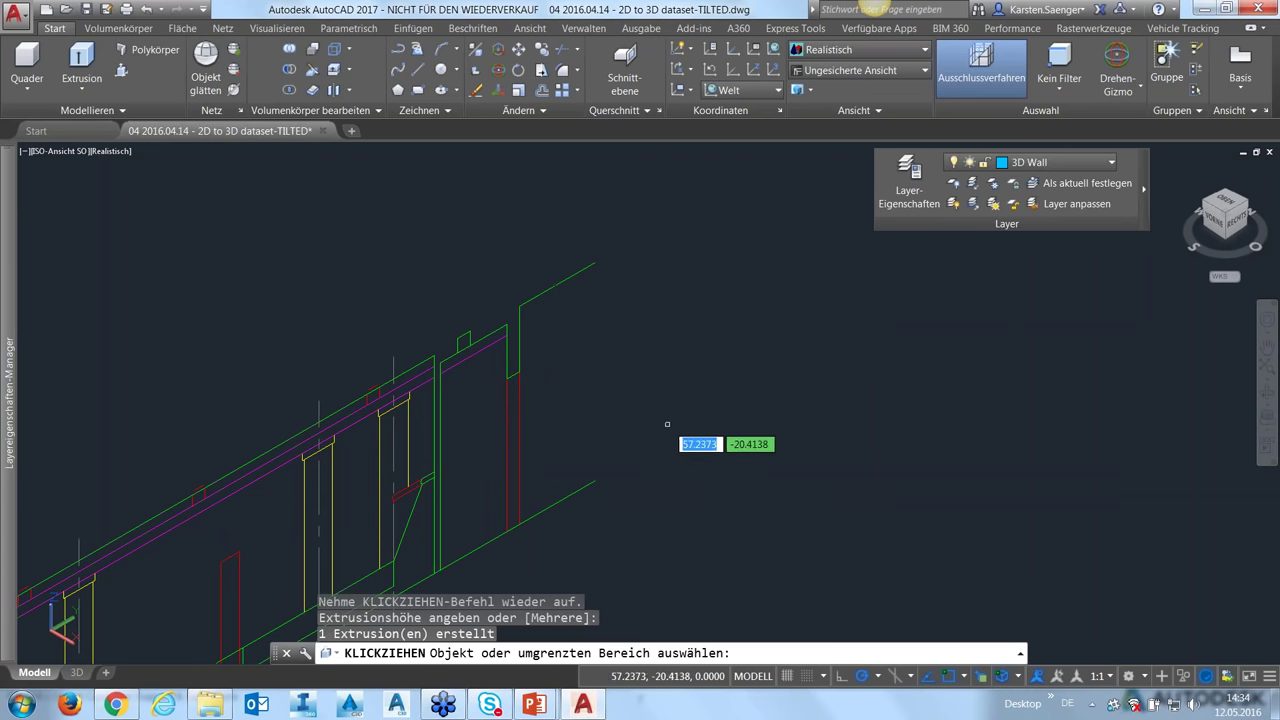
pyautogui.scroll(-3, 669, 425)
pyautogui.scroll(-3, 740, 450)
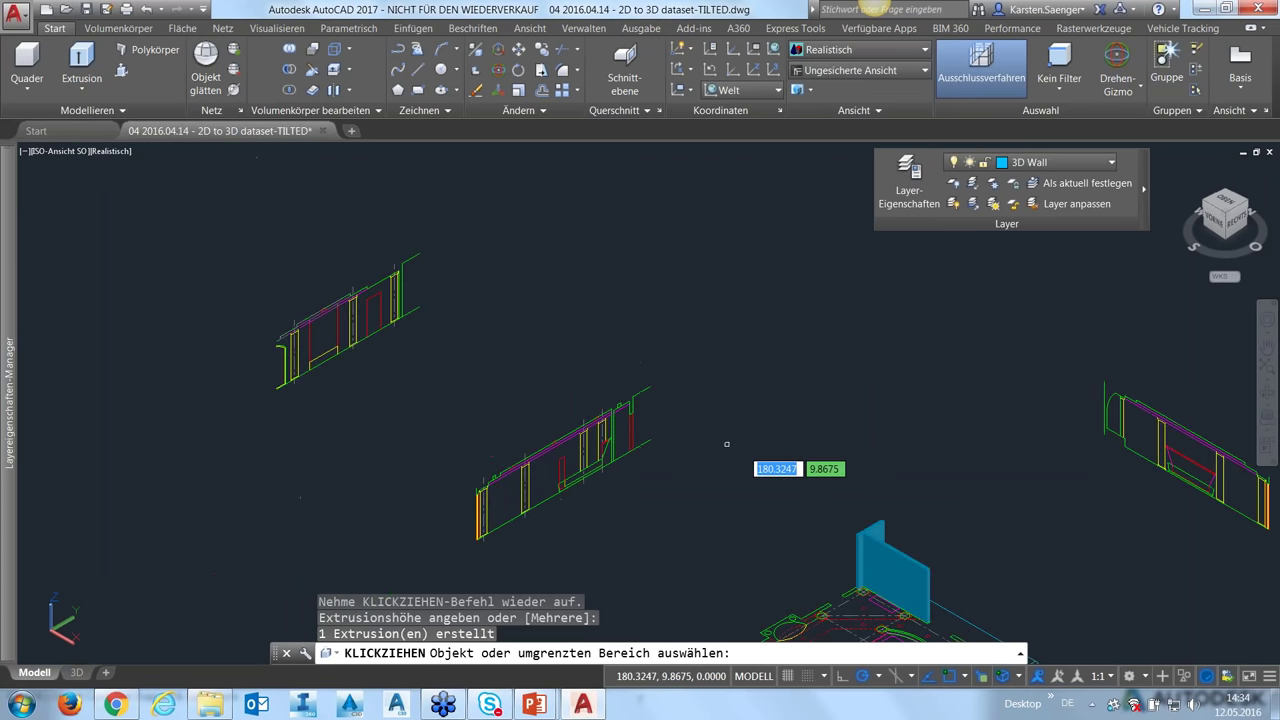
pyautogui.moveTo(757, 457); pyautogui.dragTo(571, 320, button='middle')
pyautogui.scroll(2, 634, 371)
pyautogui.scroll(1, 679, 447)
pyautogui.moveTo(623, 443); pyautogui.dragTo(605, 433, button='middle')
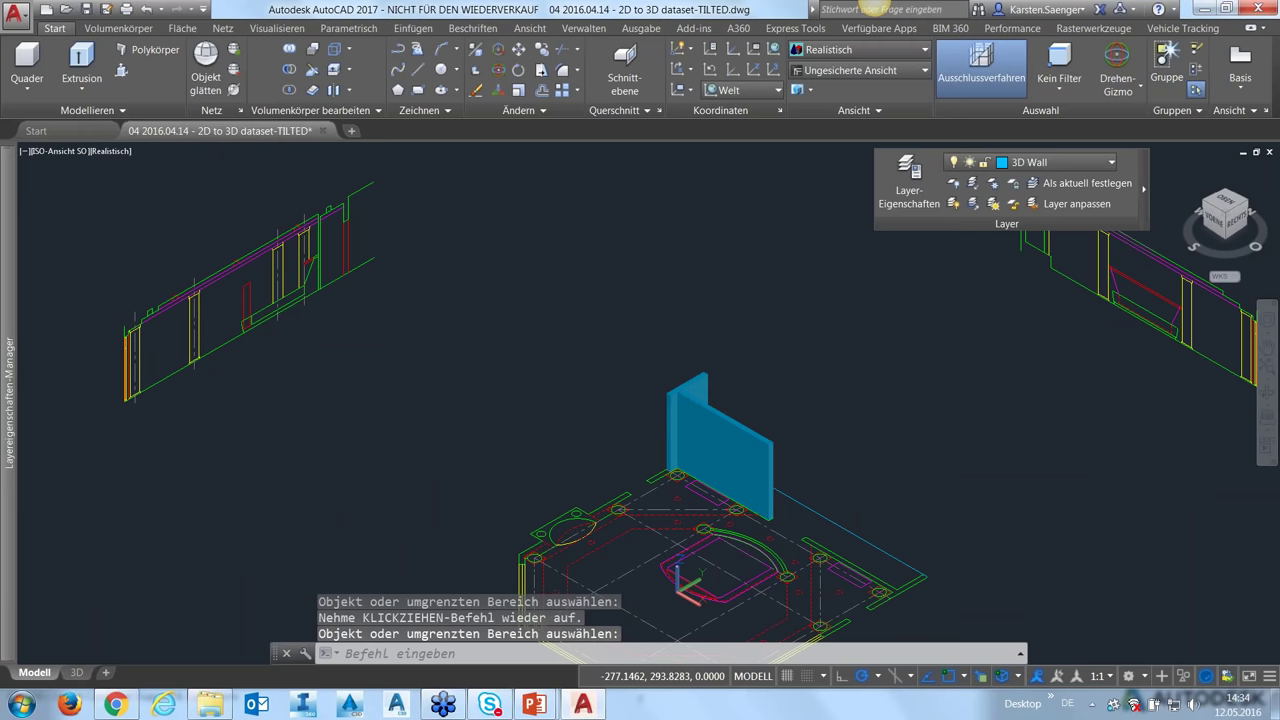
pyautogui.moveTo(686, 412); pyautogui.dragTo(623, 385, button='middle')
pyautogui.scroll(3, 617, 410)
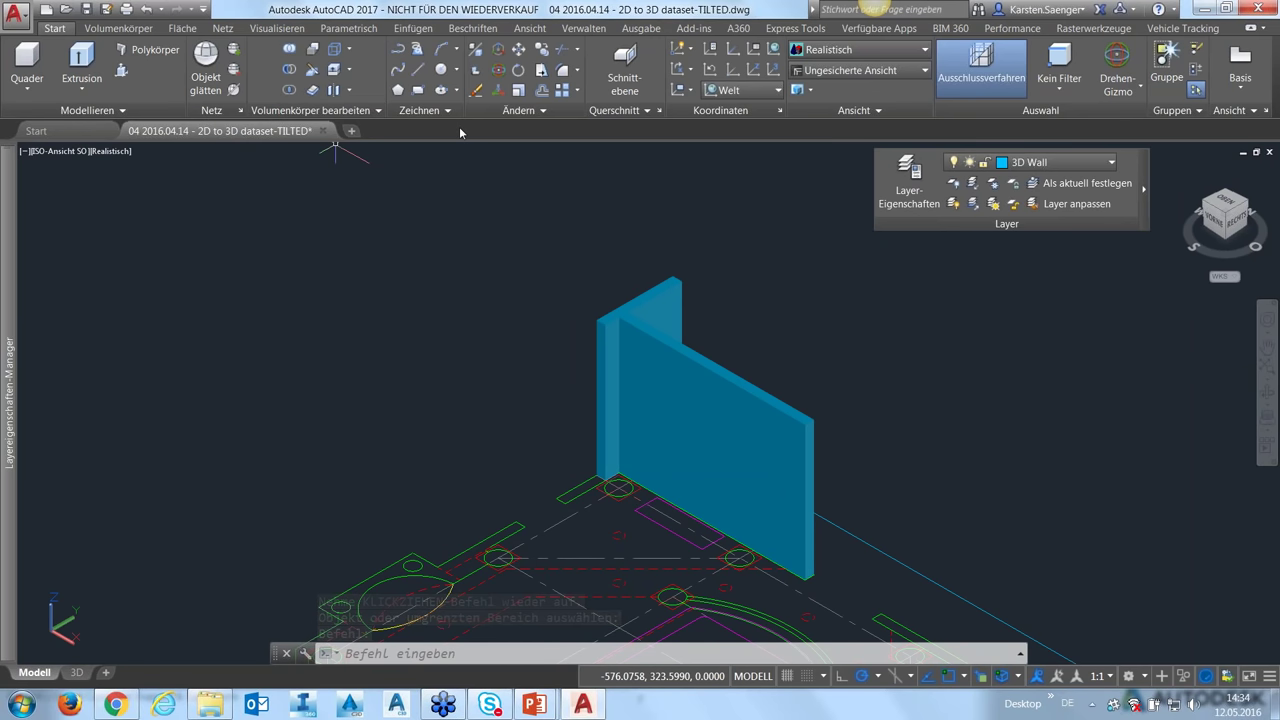
# - Create a boundary polyline inside the small rectangle at the wall's end
pyautogui.click(430, 112)
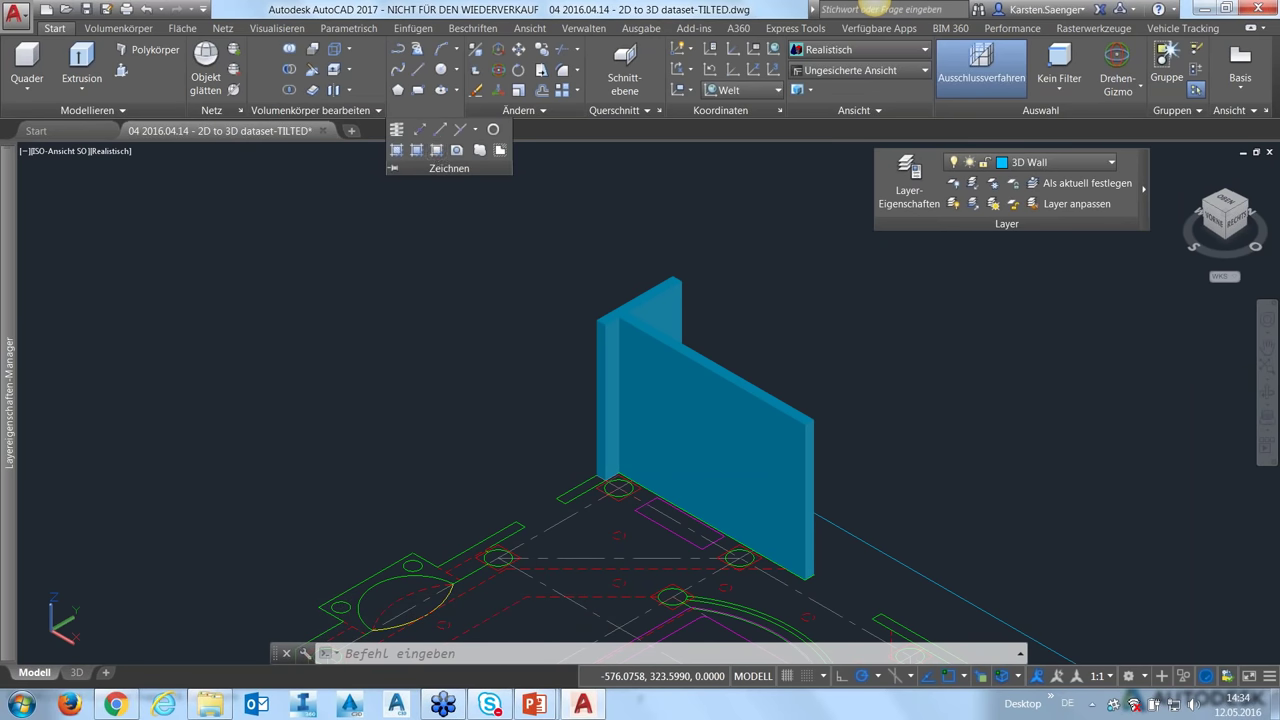
pyautogui.click(437, 150)
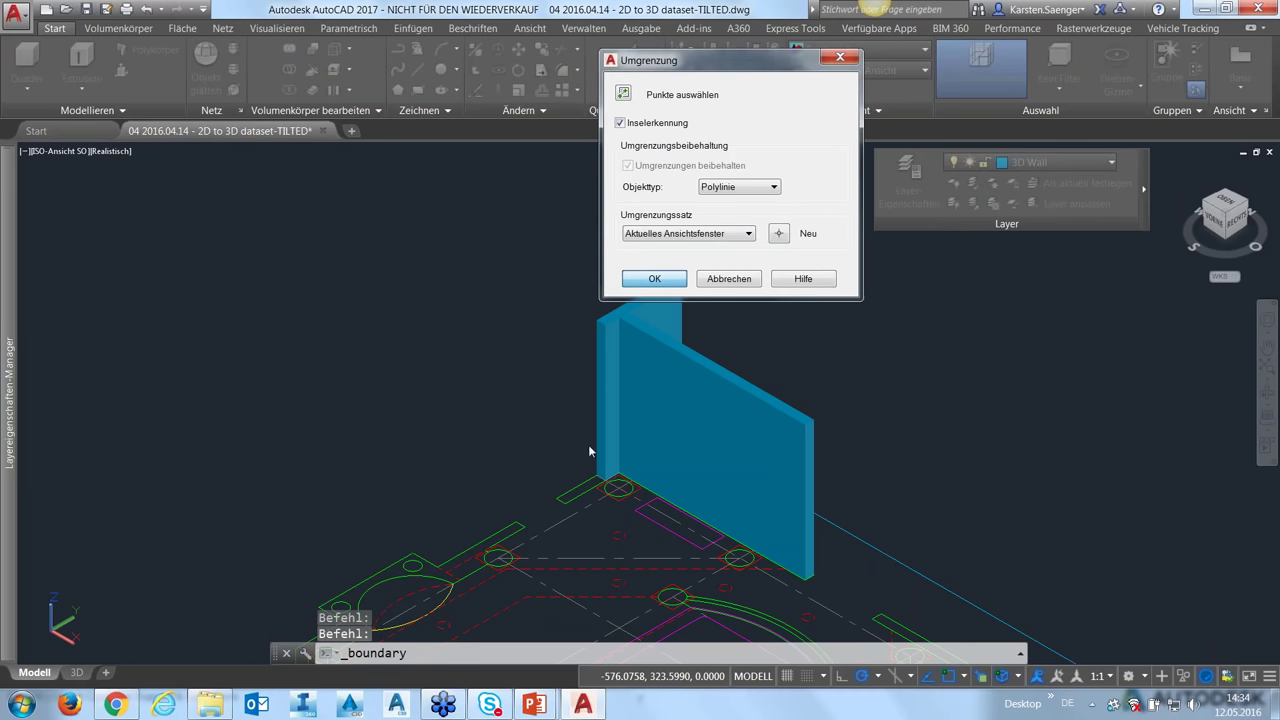
pyautogui.click(624, 90)
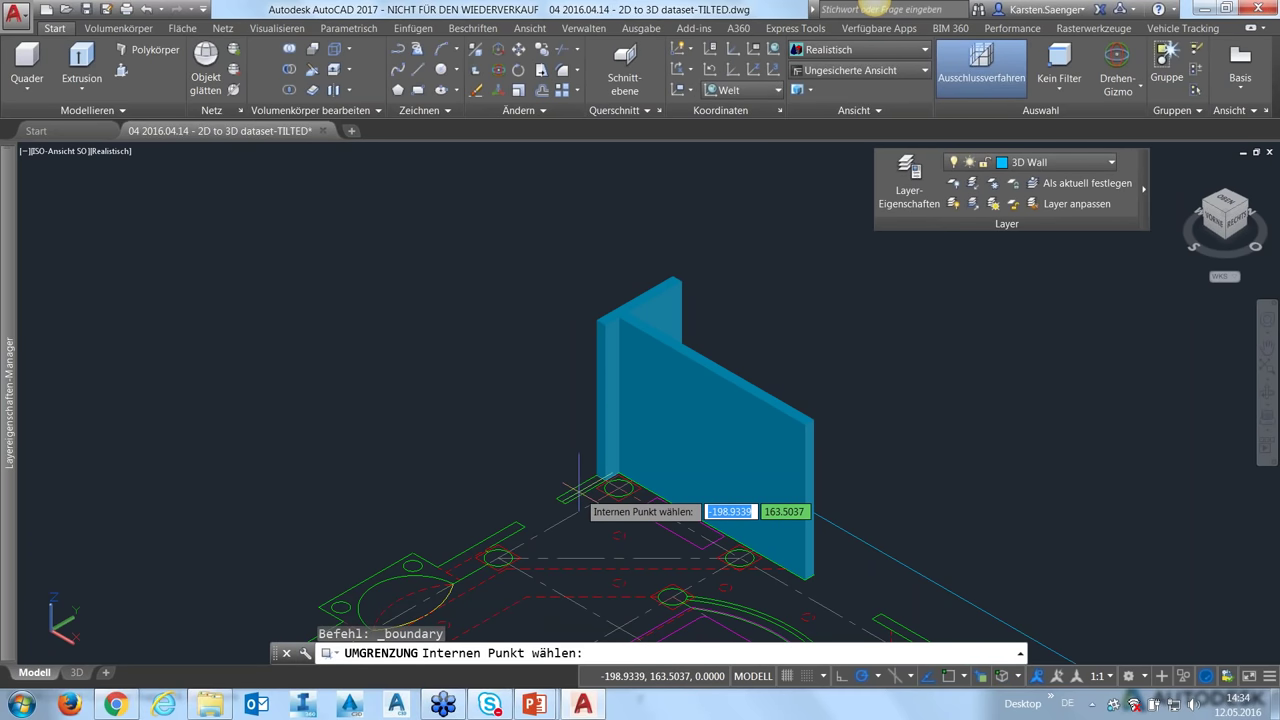
pyautogui.click(579, 491)
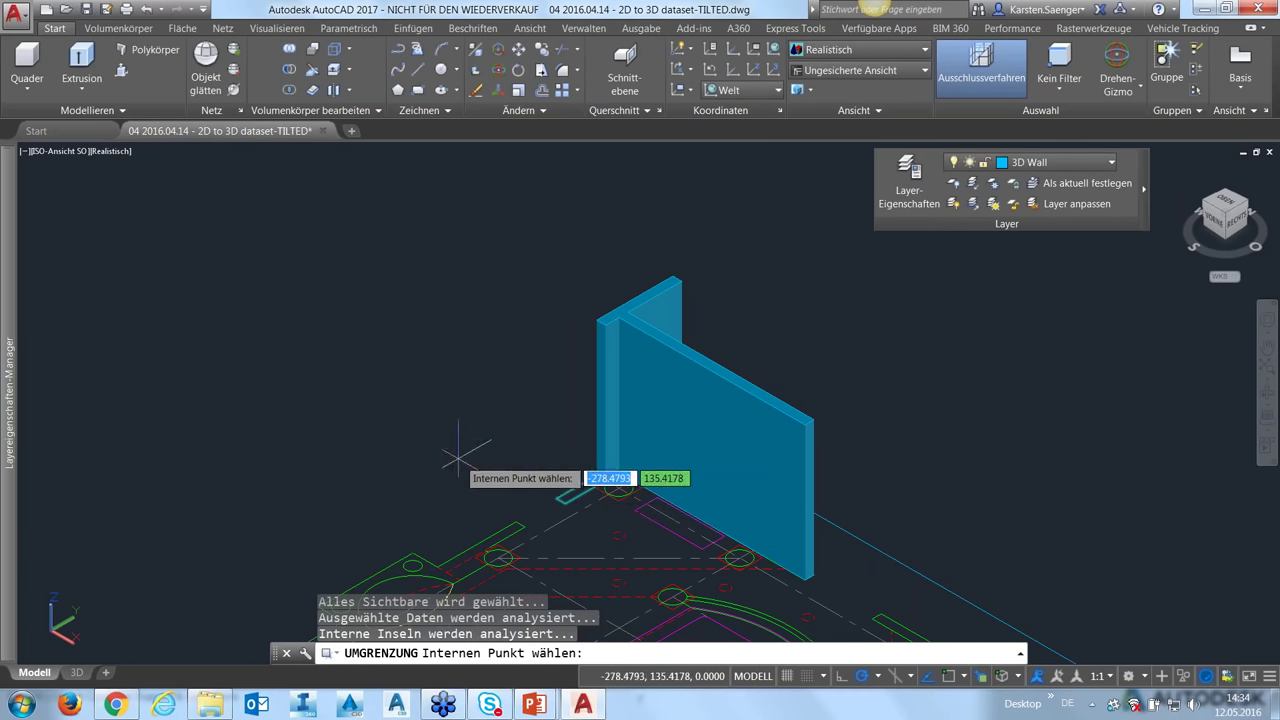
pyautogui.press('Return')
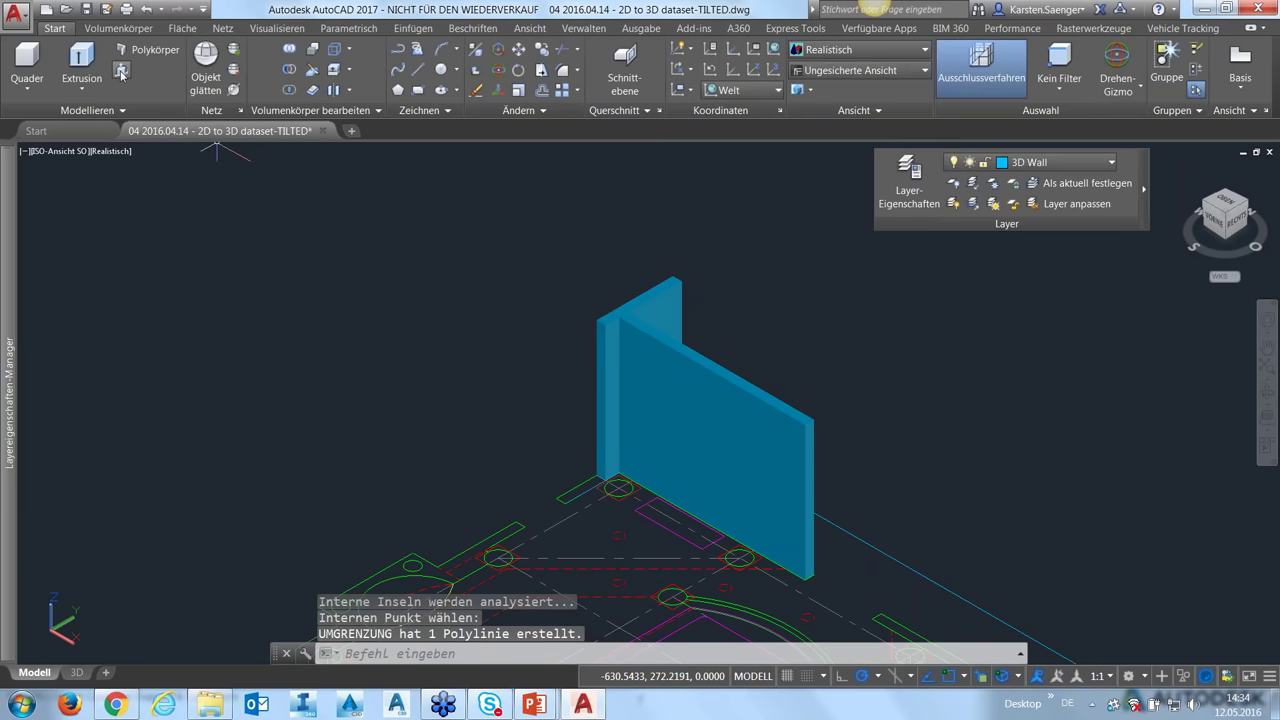
# - Extrude the new rectangle polyline to the default height of 120
pyautogui.click(82, 60)
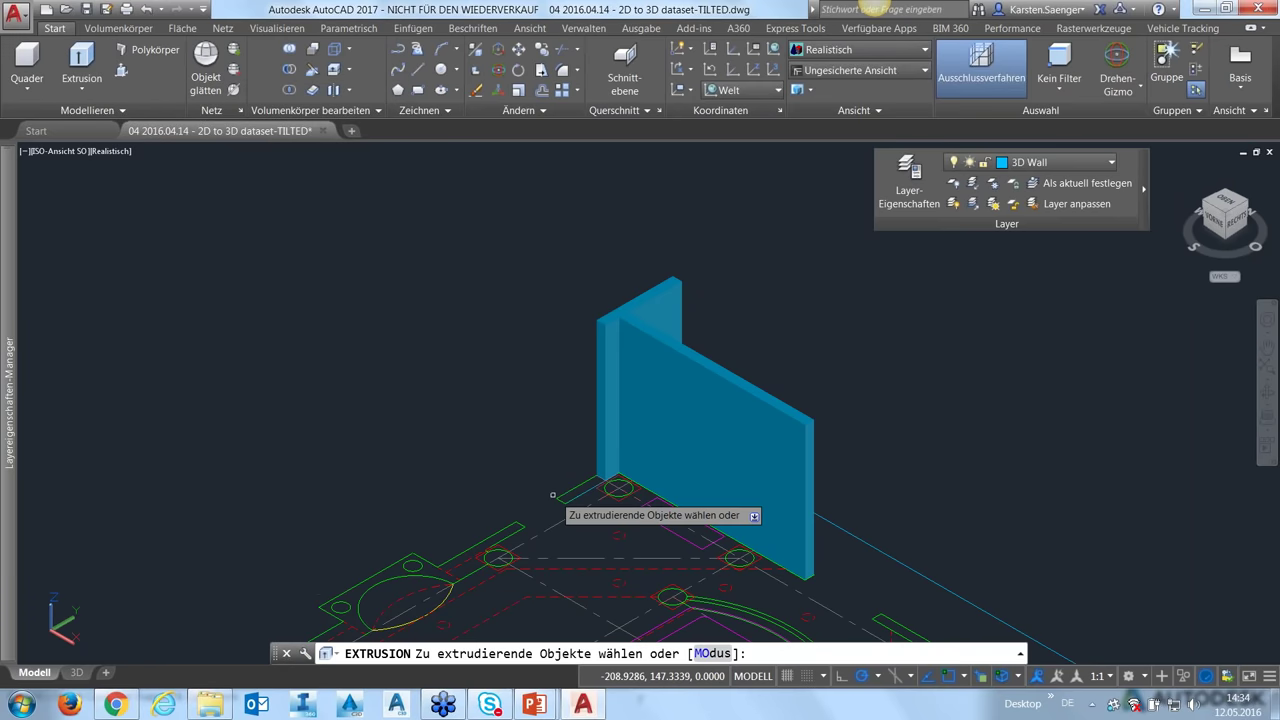
pyautogui.click(578, 490)
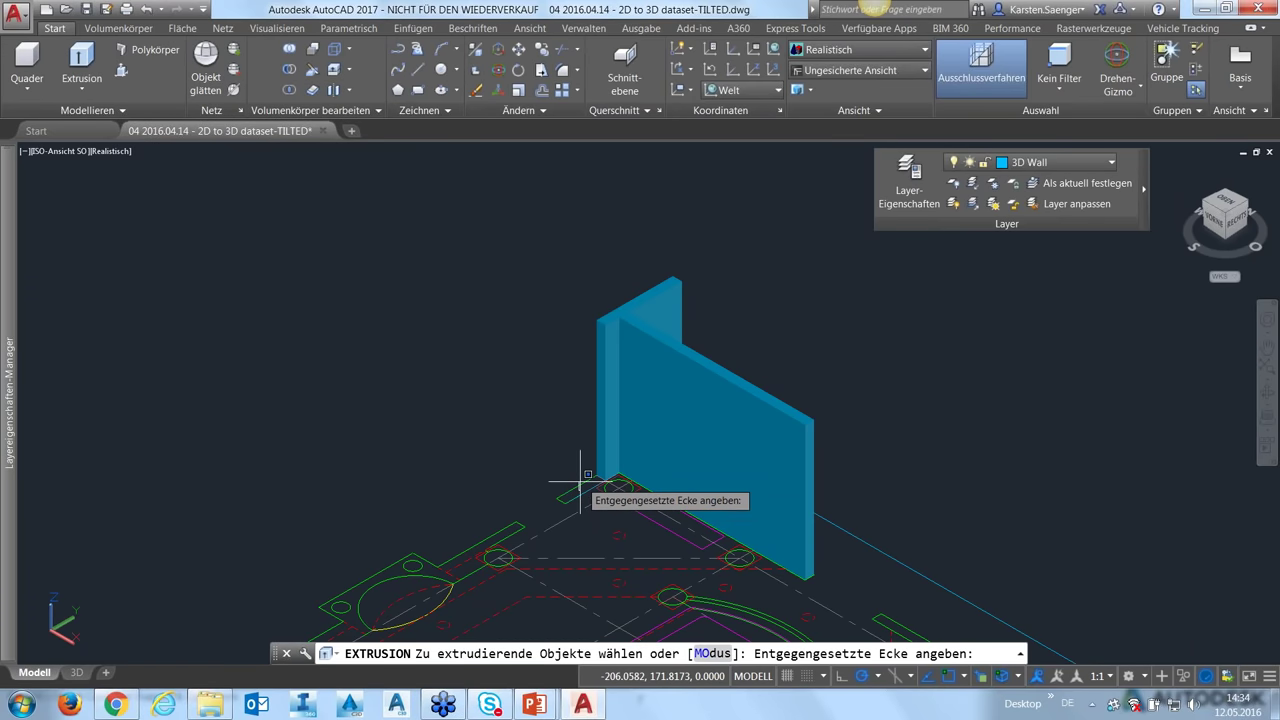
pyautogui.press('Escape')
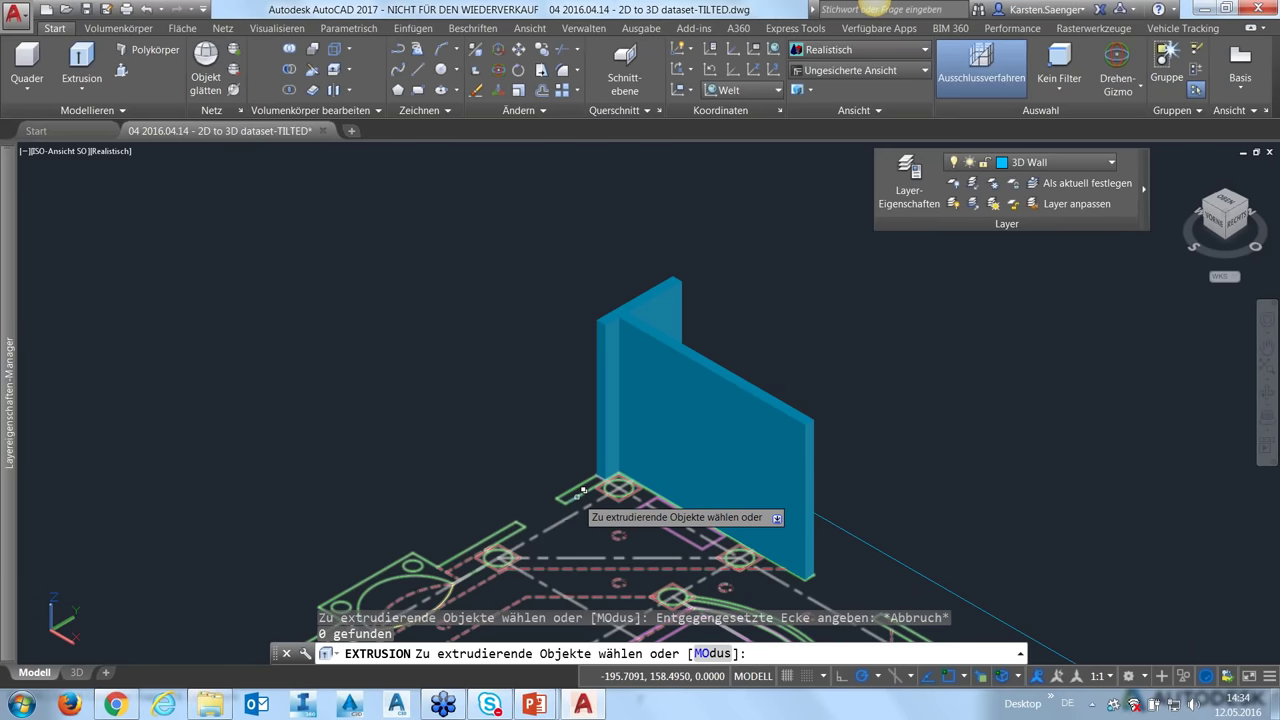
pyautogui.click(578, 490)
pyautogui.click(630, 568)
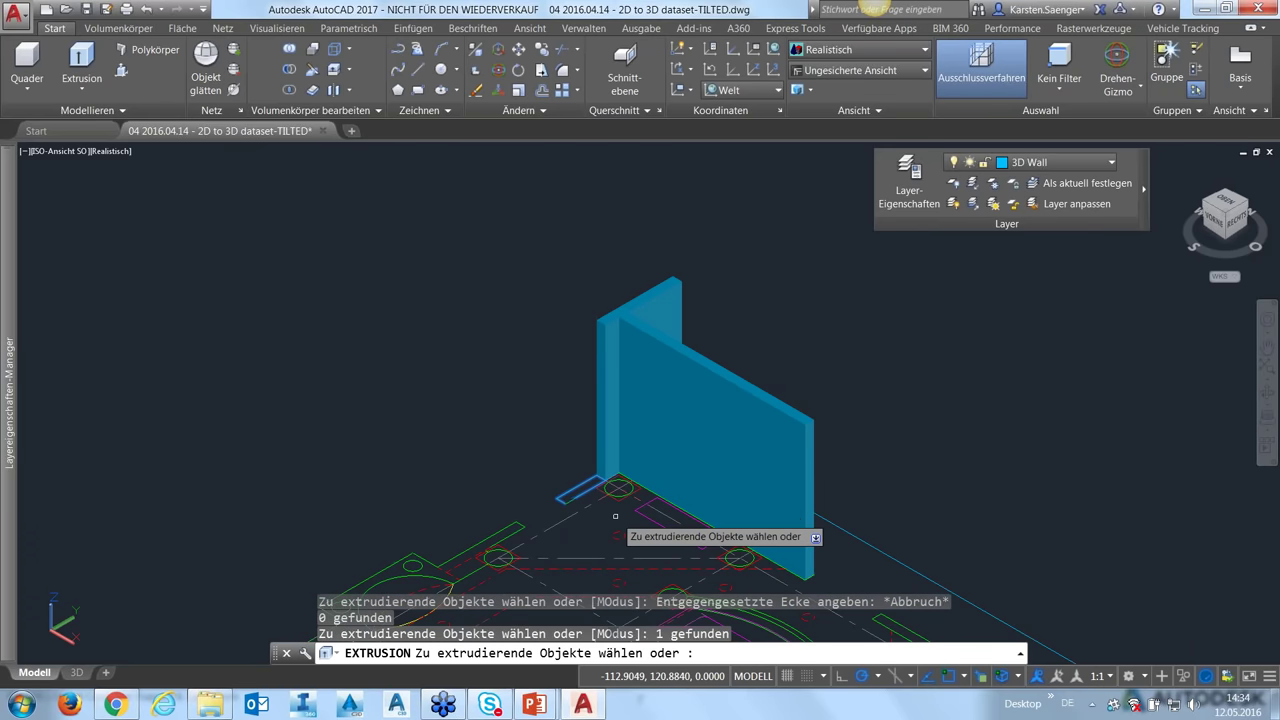
pyautogui.press('Return')
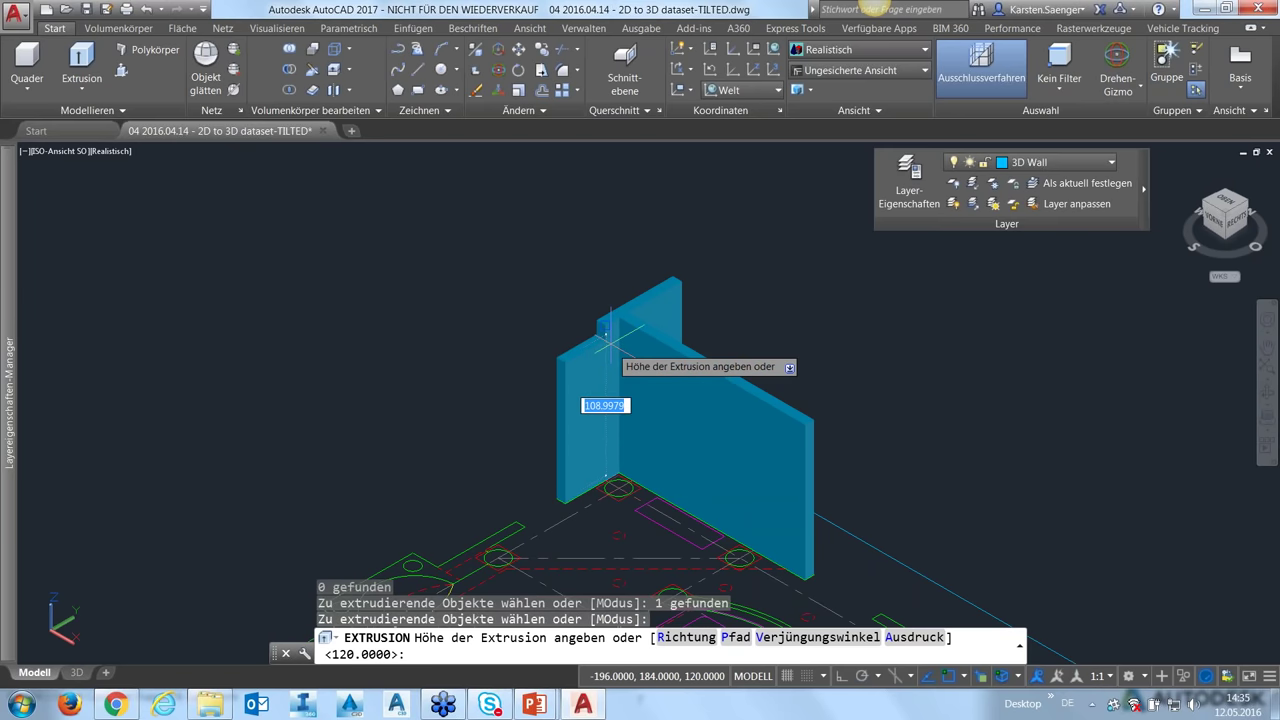
pyautogui.scroll(2, 608, 322)
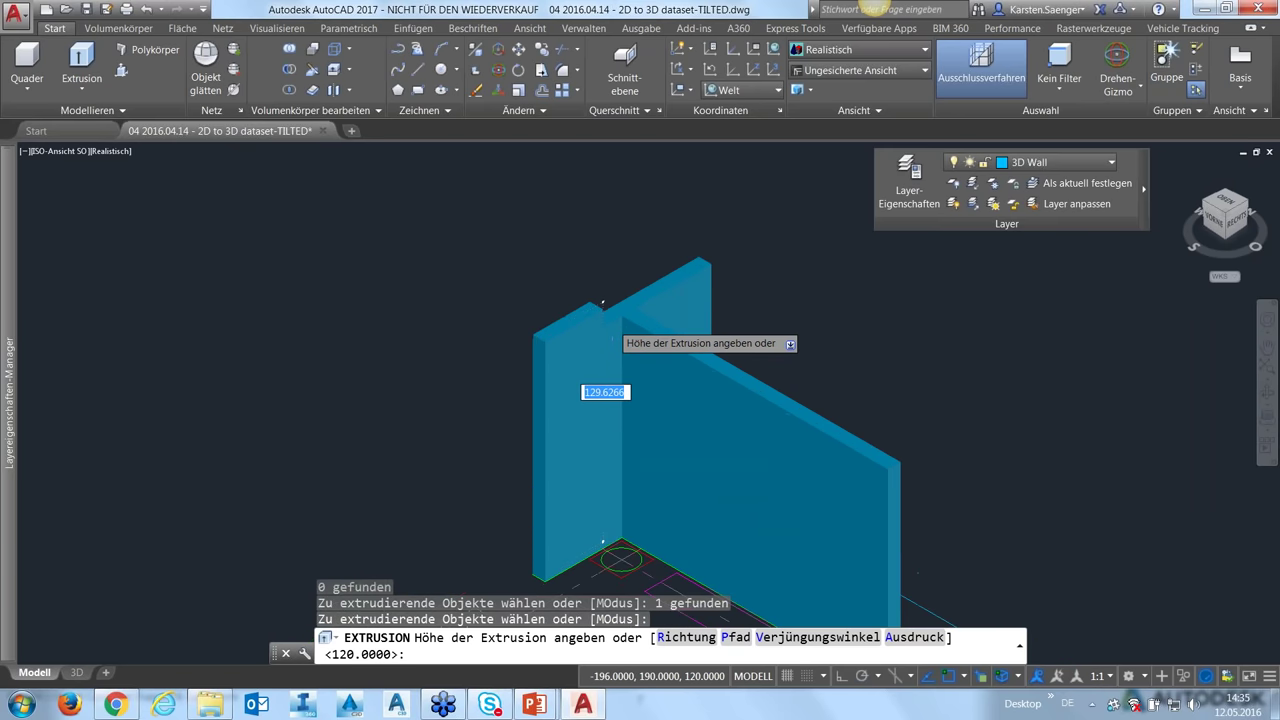
pyautogui.scroll(2, 612, 322)
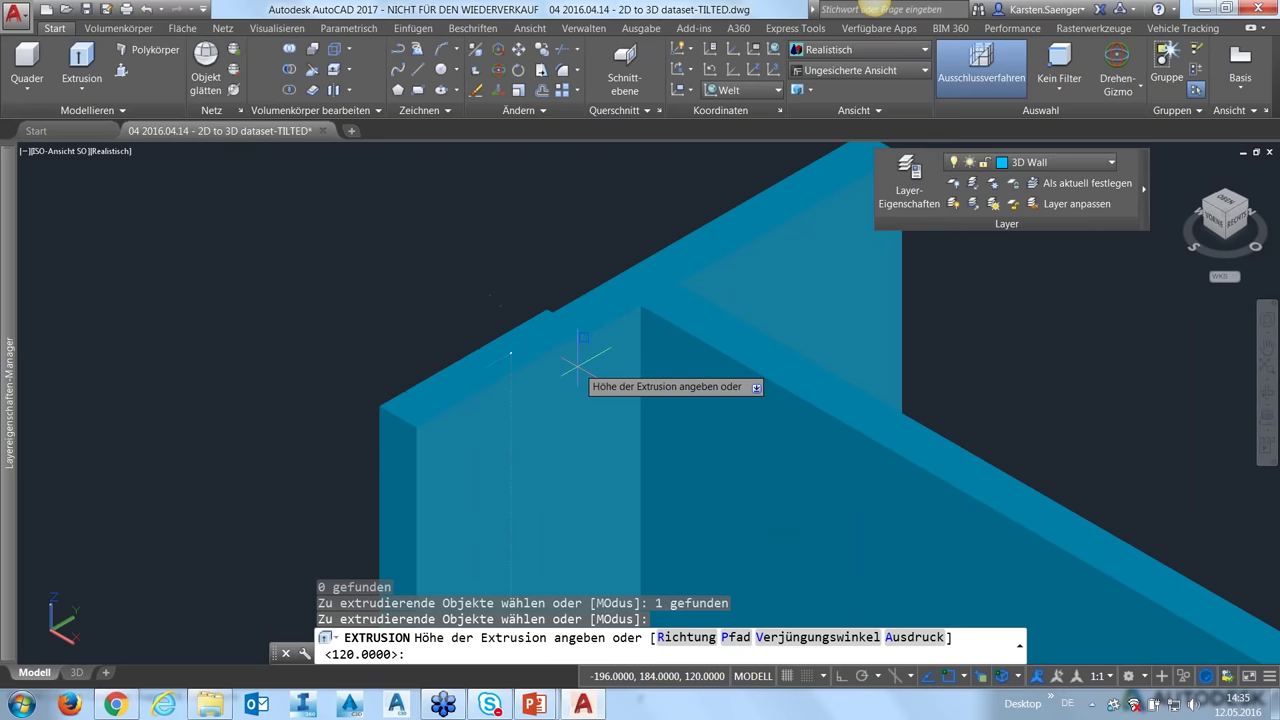
pyautogui.press('Return')
pyautogui.scroll(-2, 230, 360)
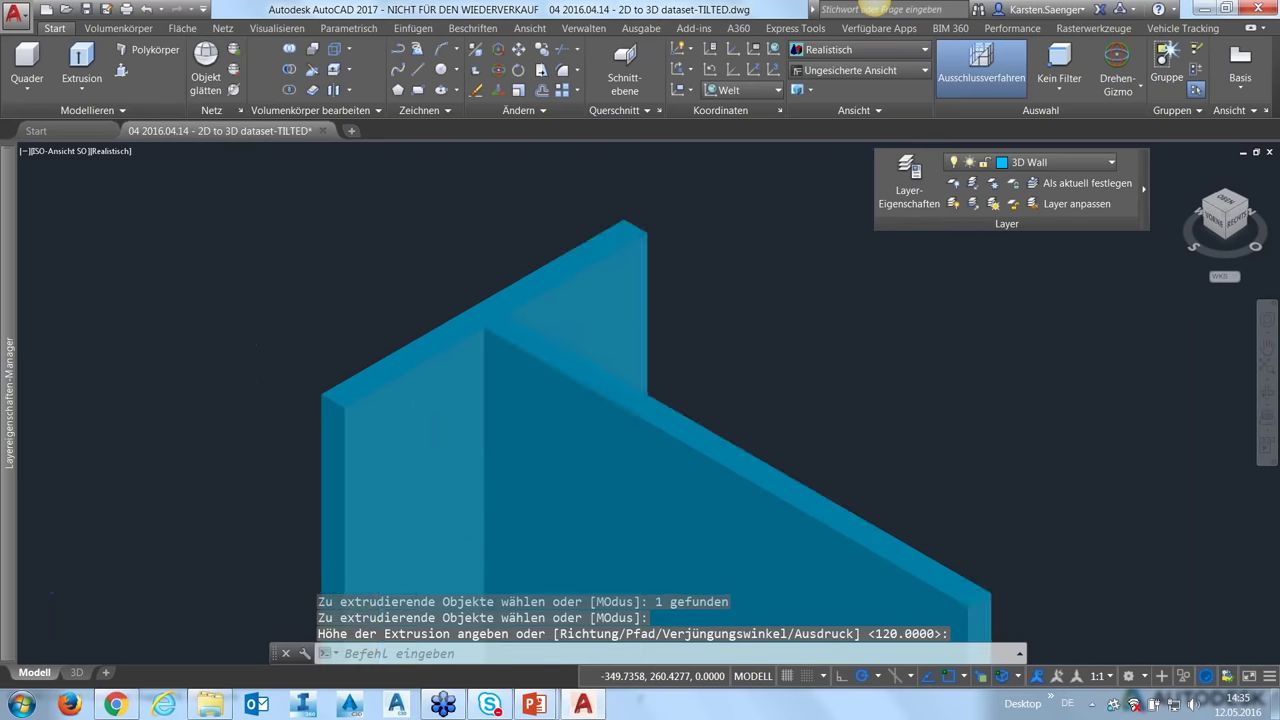
pyautogui.scroll(-4, 200, 428)
pyautogui.scroll(2, 413, 396)
pyautogui.press('Return')
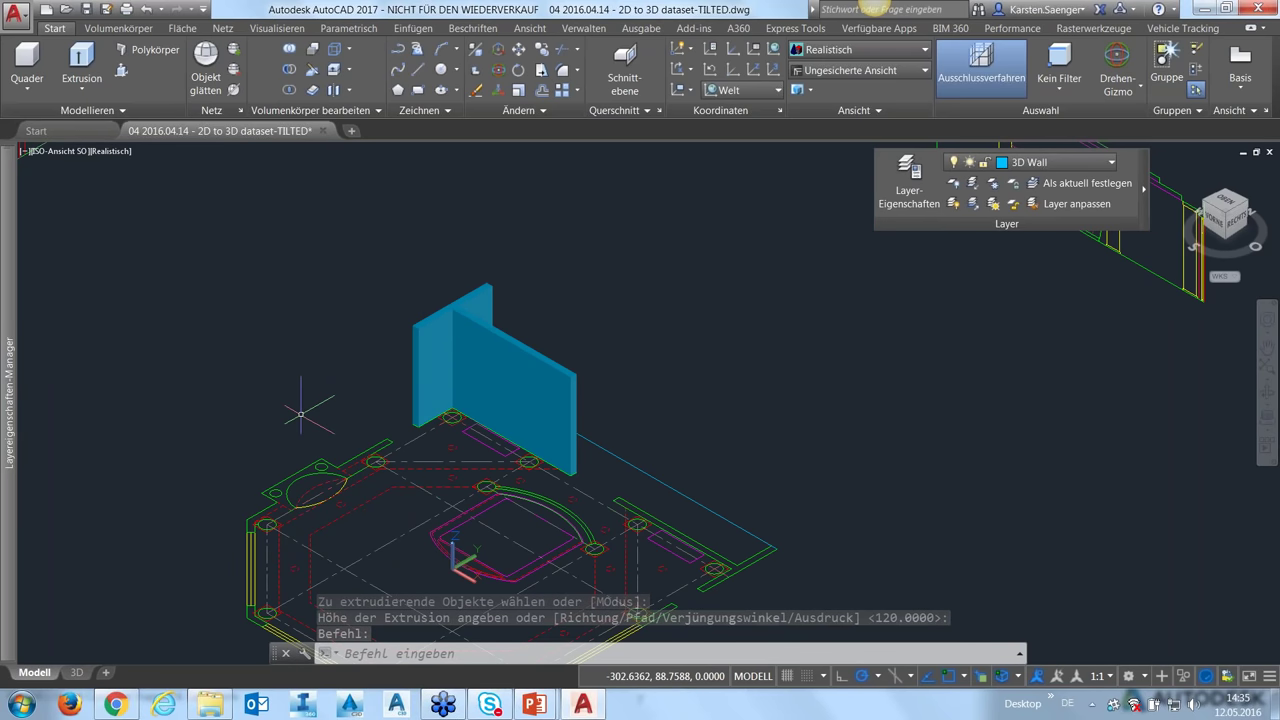
pyautogui.keyDown('shift'); pyautogui.moveTo(305, 405); pyautogui.dragTo(386, 411, button='middle'); pyautogui.keyUp('shift')
pyautogui.scroll(2, 398, 411)
# - Union the big blue wall with the small left wall into one T-shaped solid
pyautogui.scroll(2, 398, 411)
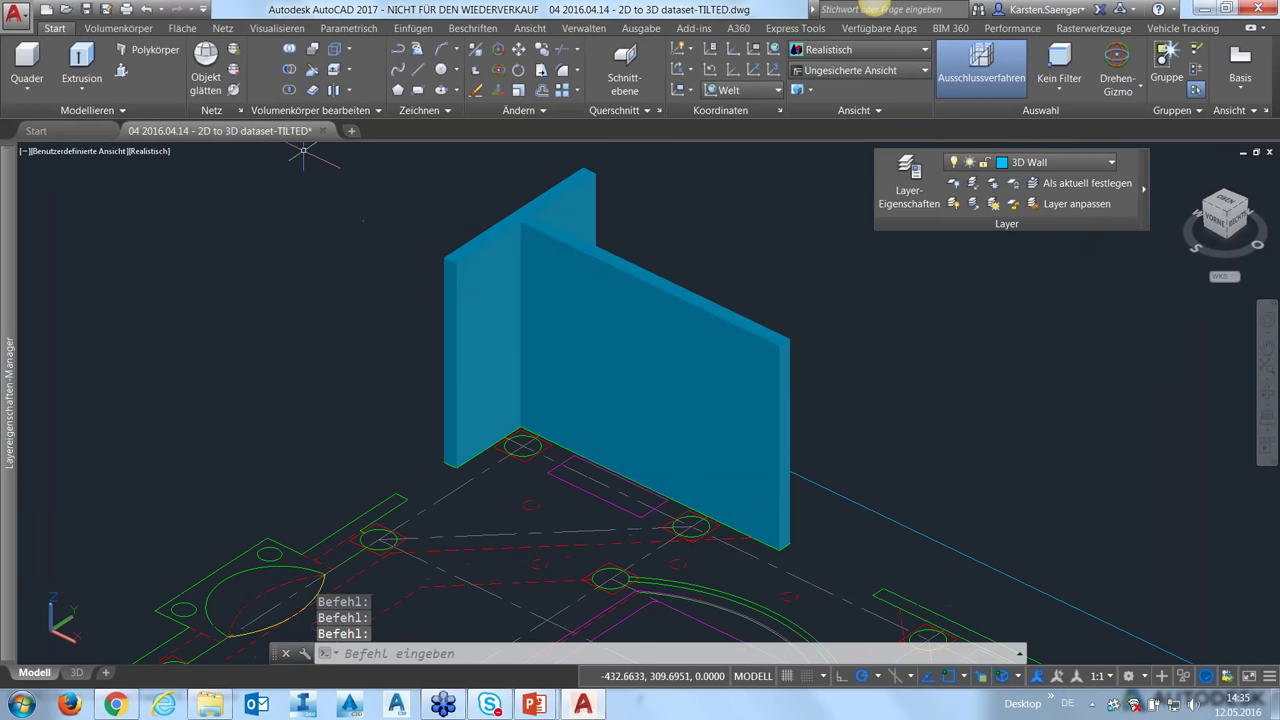
pyautogui.click(290, 53)
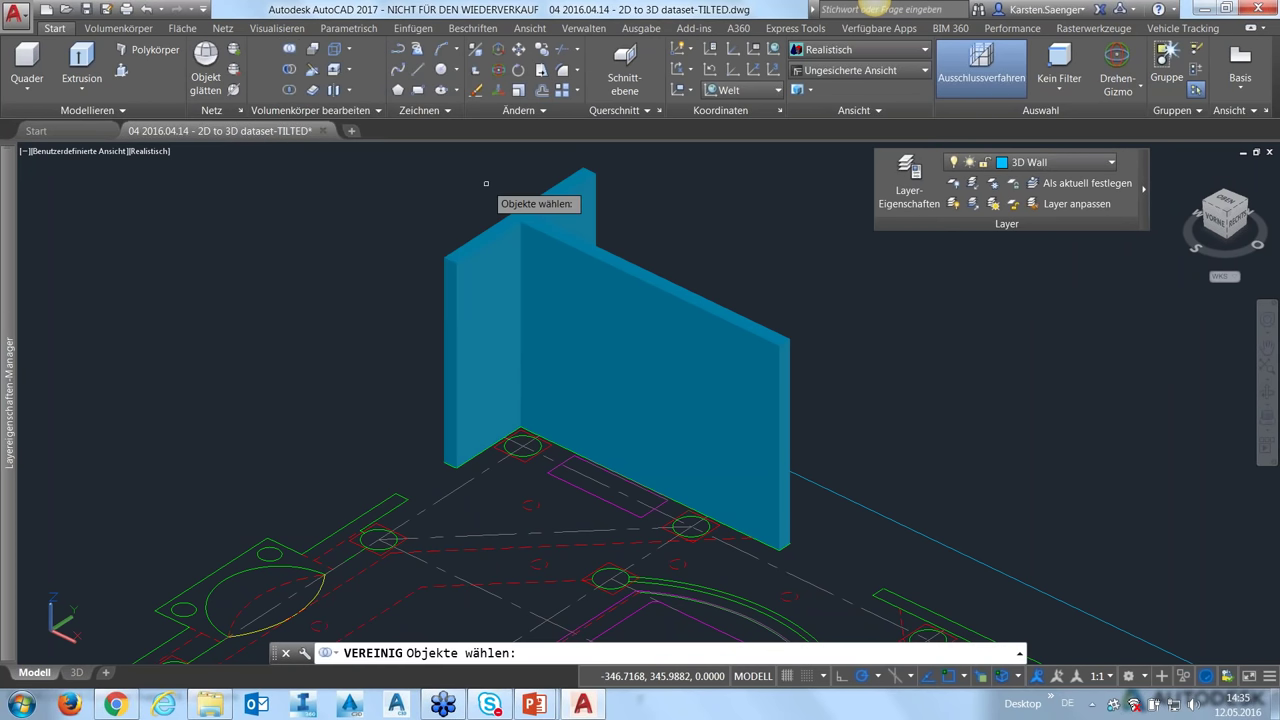
pyautogui.click(533, 205)
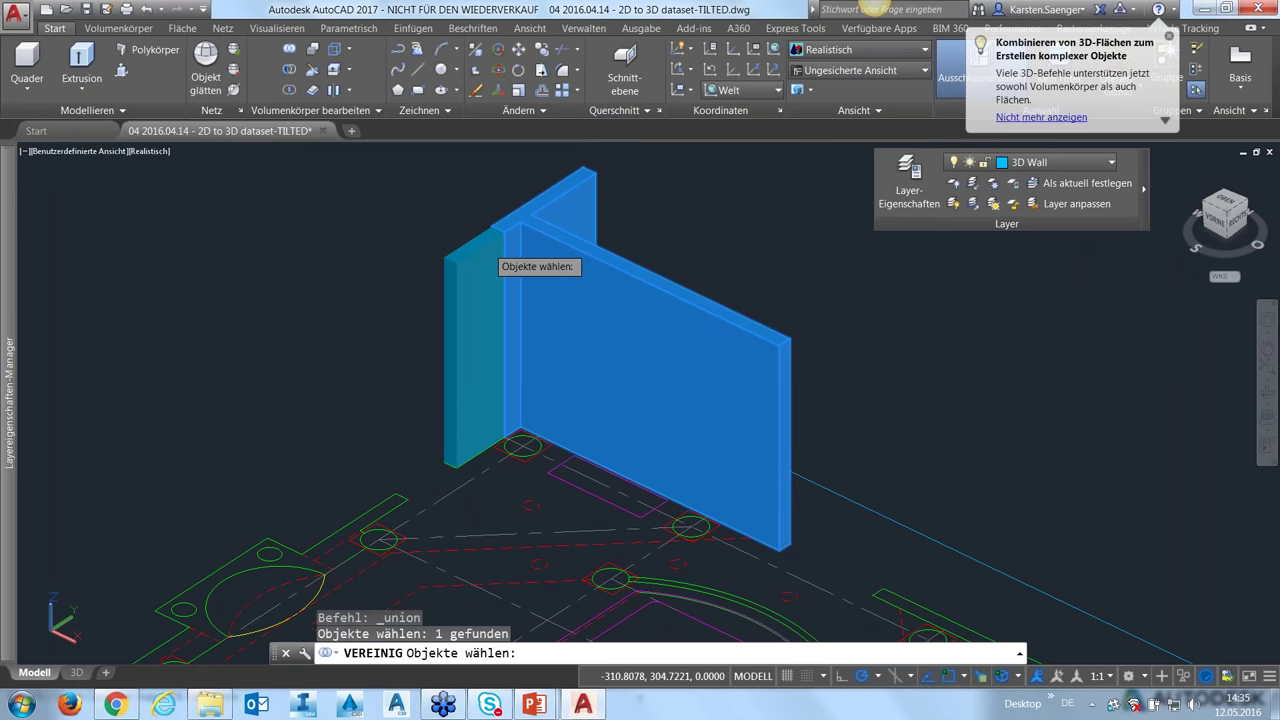
pyautogui.click(490, 250)
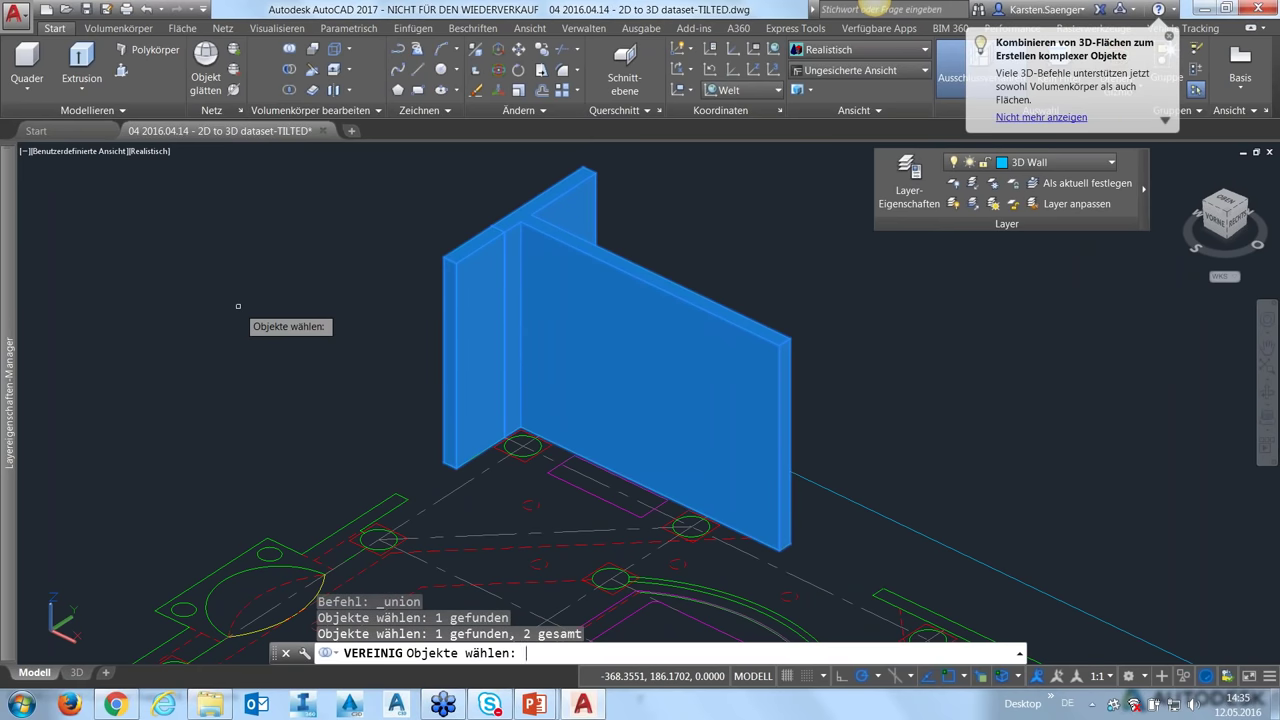
pyautogui.press('Return')
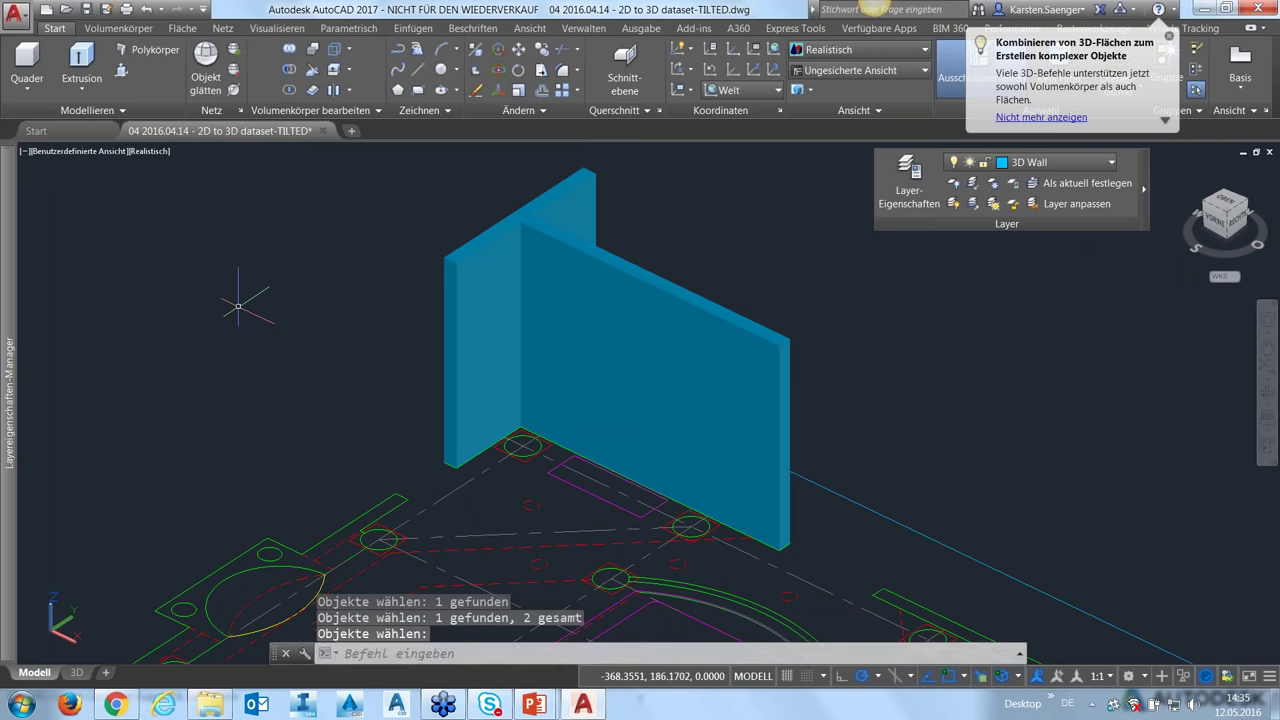
pyautogui.press('Return')
pyautogui.press('Escape')
pyautogui.moveTo(535, 460)
pyautogui.keyDown('shift'); pyautogui.mouseDown(button='middle')
pyautogui.moveTo(414, 408)
pyautogui.moveTo(230, 295)
pyautogui.mouseUp(button='middle'); pyautogui.keyUp('shift')
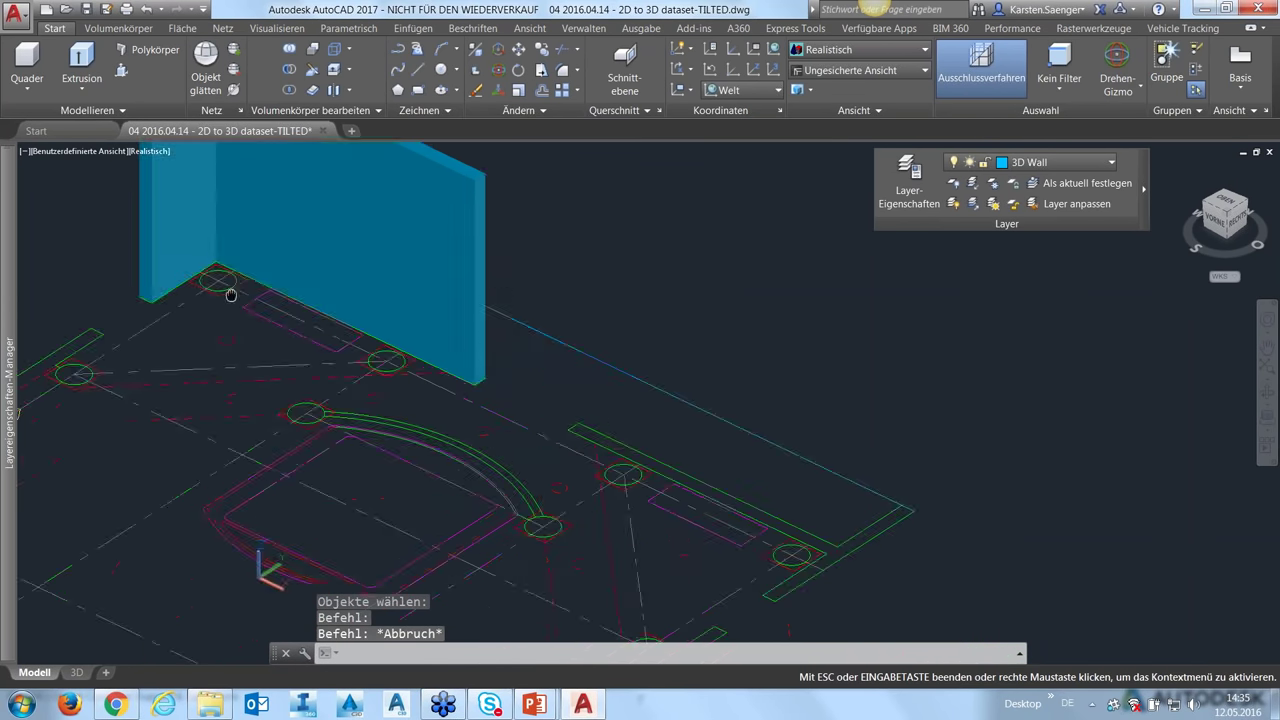
# - Pan and zoom the floor plan to frame the narrow magenta rectangle beside the wall
pyautogui.scroll(-2, 743, 457)
pyautogui.scroll(3, 743, 466)
pyautogui.scroll(3, 620, 400)
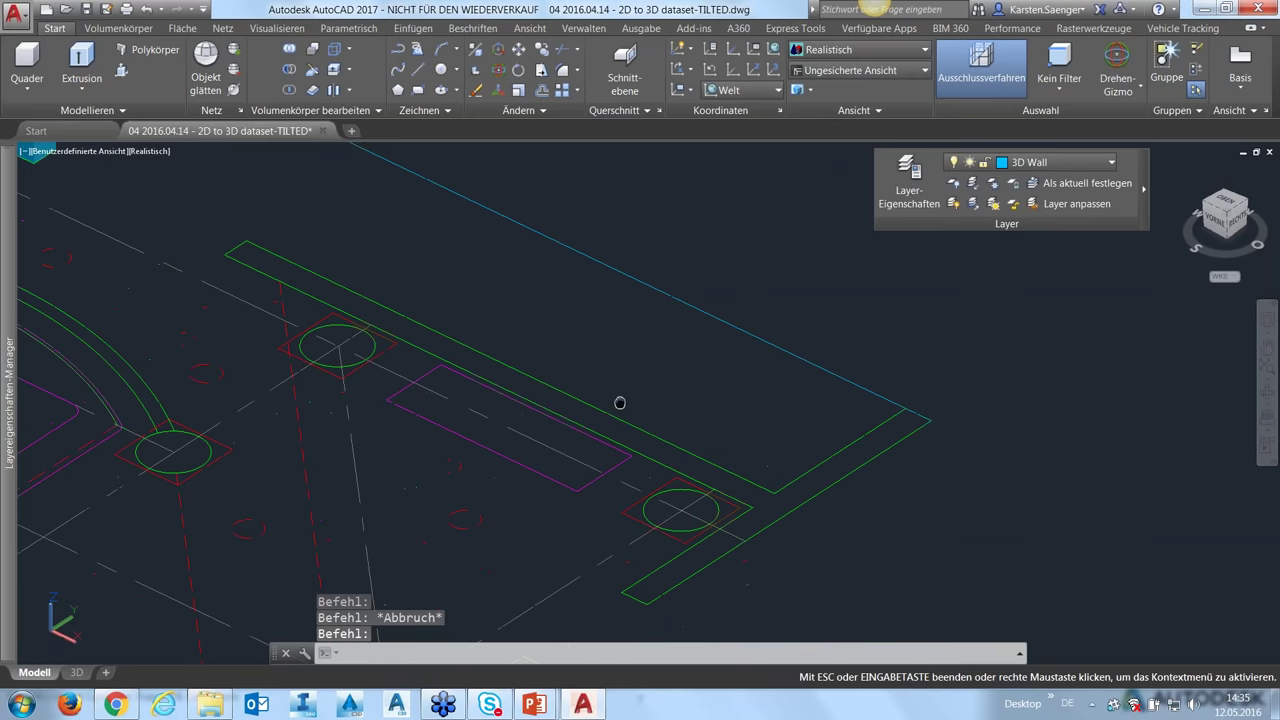
pyautogui.click(418, 112)
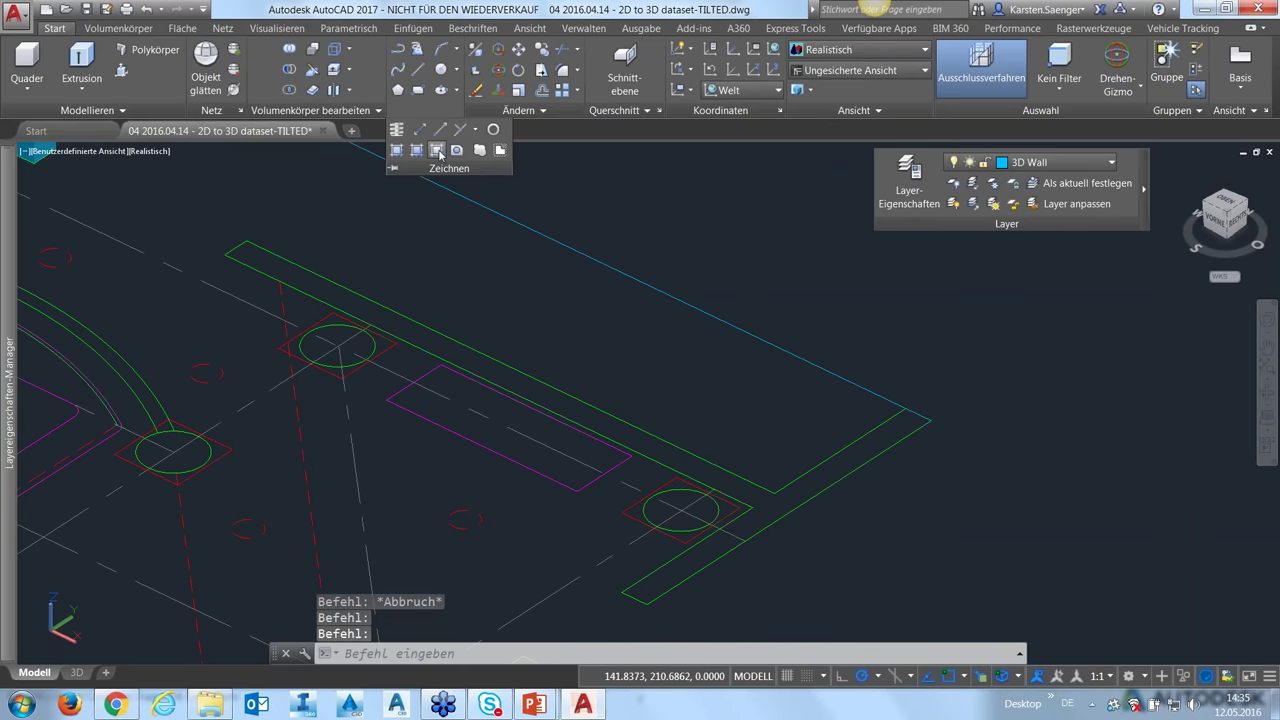
pyautogui.press('Escape')
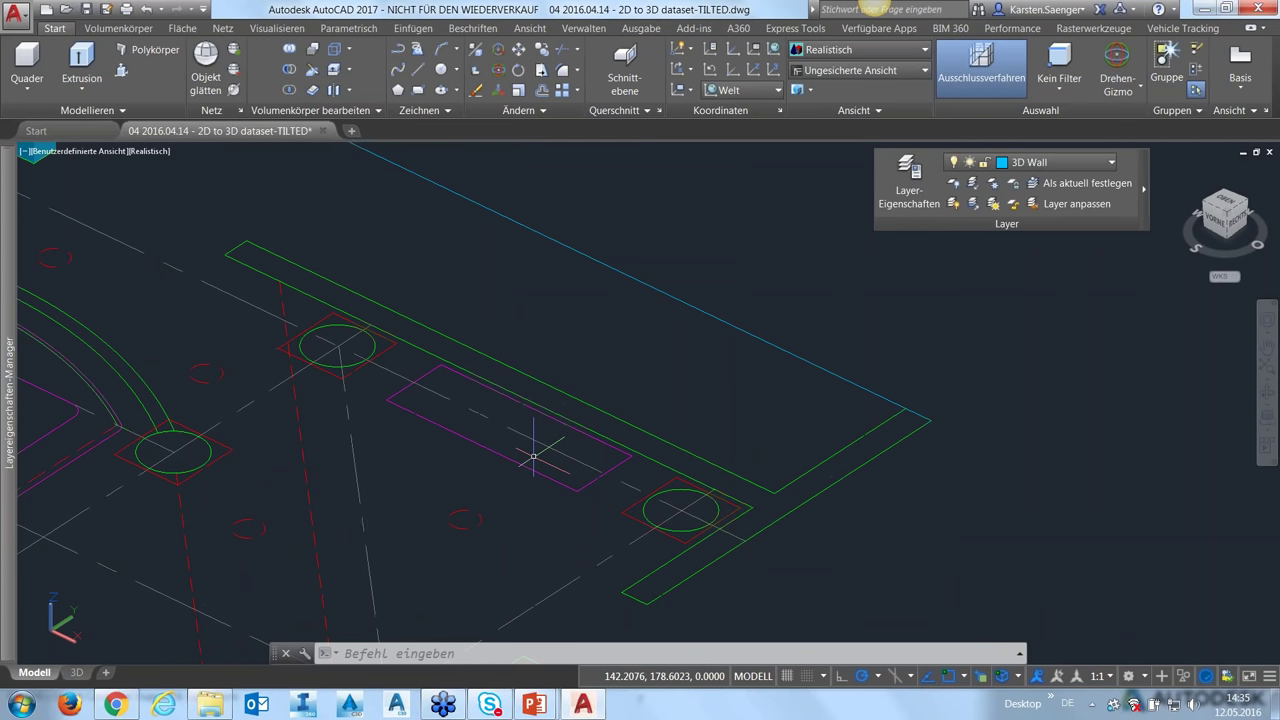
pyautogui.moveTo(534, 470); pyautogui.dragTo(563, 464, button='middle')
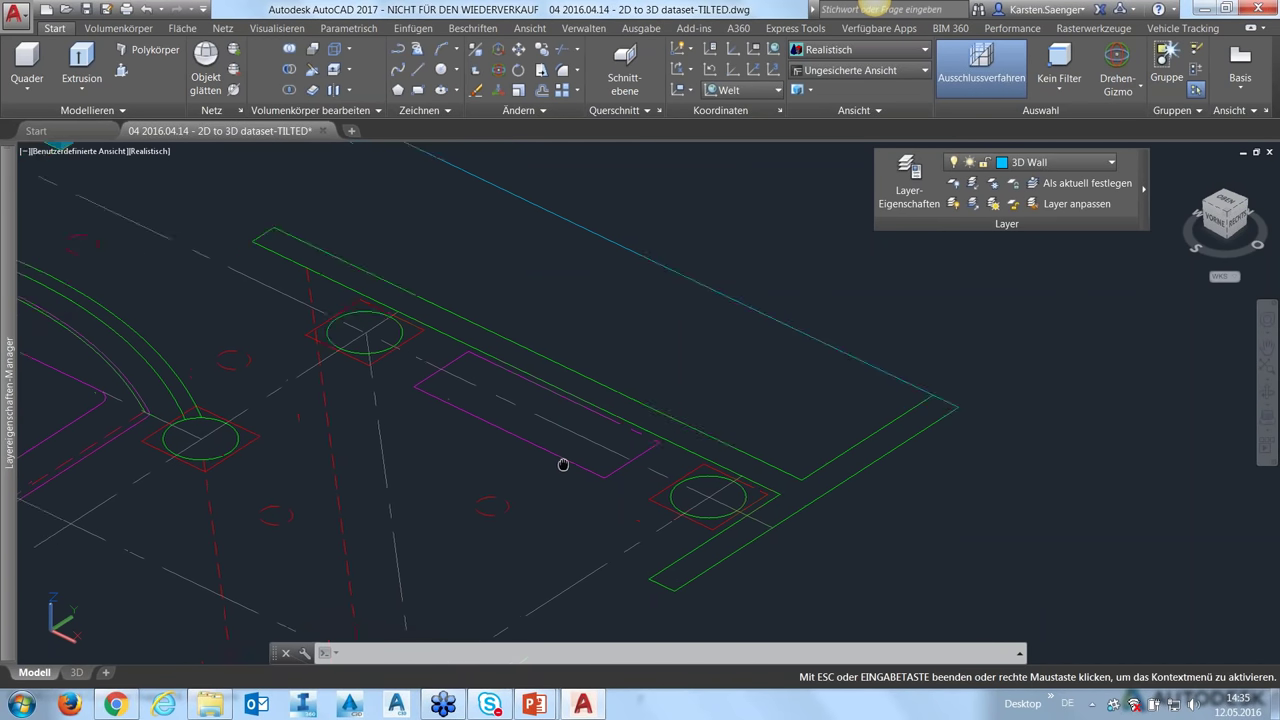
pyautogui.scroll(2, 565, 460)
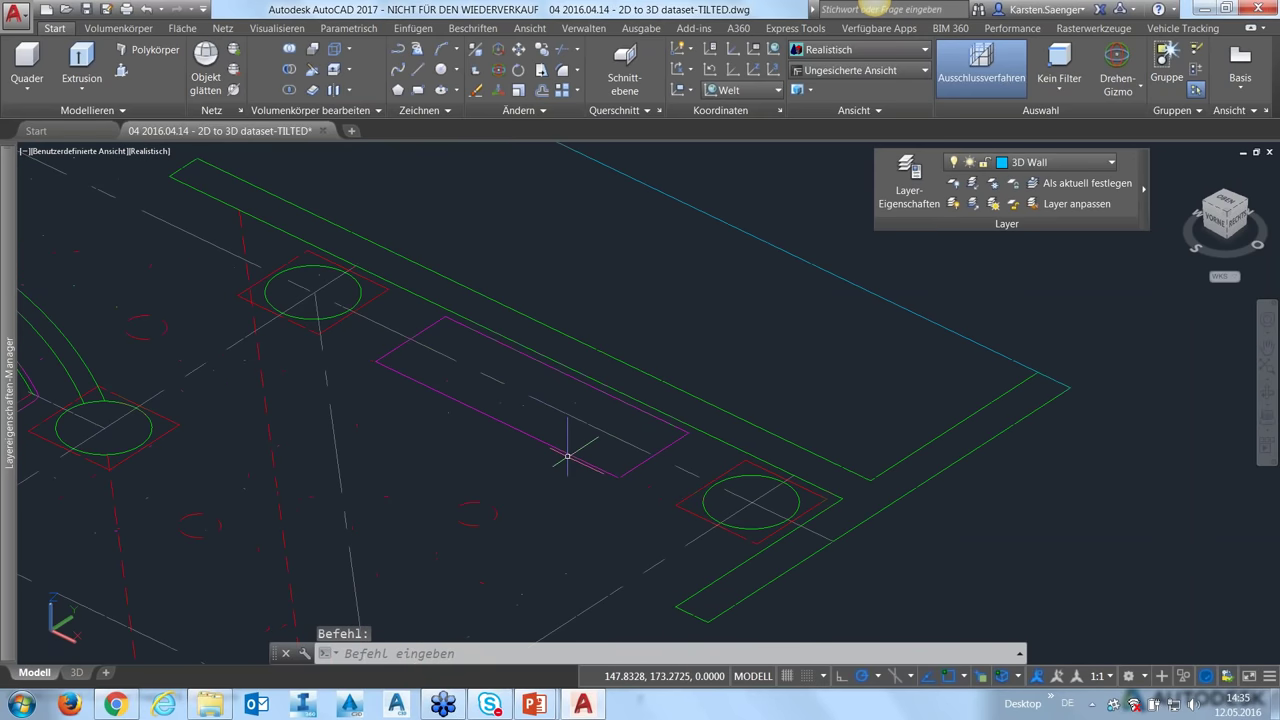
pyautogui.moveTo(567, 456); pyautogui.dragTo(566, 433, button='middle')
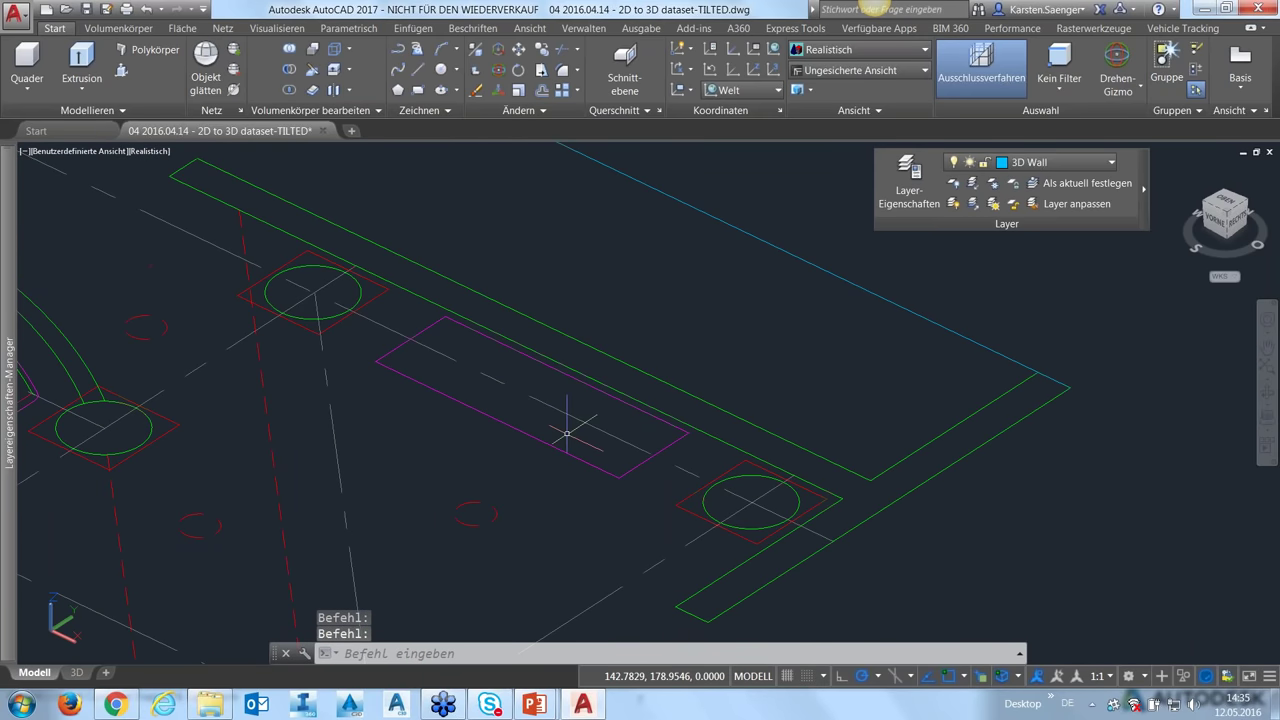
pyautogui.scroll(2, 567, 433)
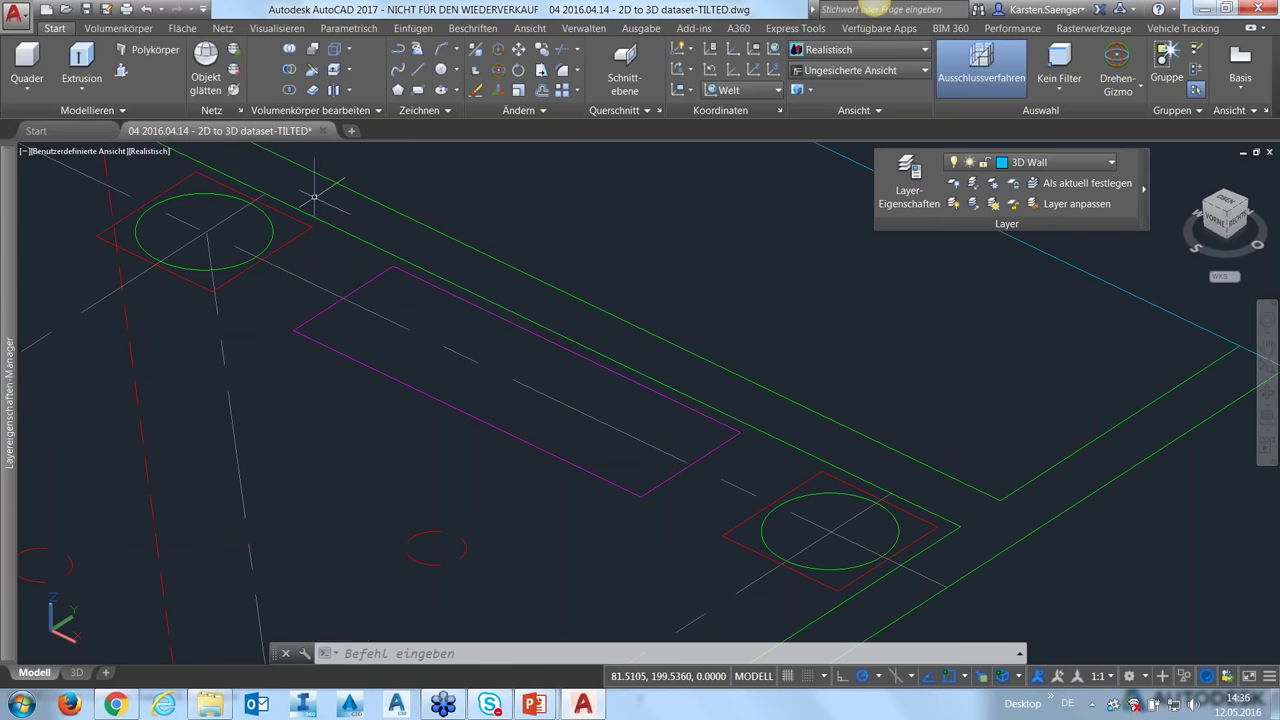
# - Trace a boundary polyline inside the magenta rectangle, retrying after the boundary error message
pyautogui.click(428, 111)
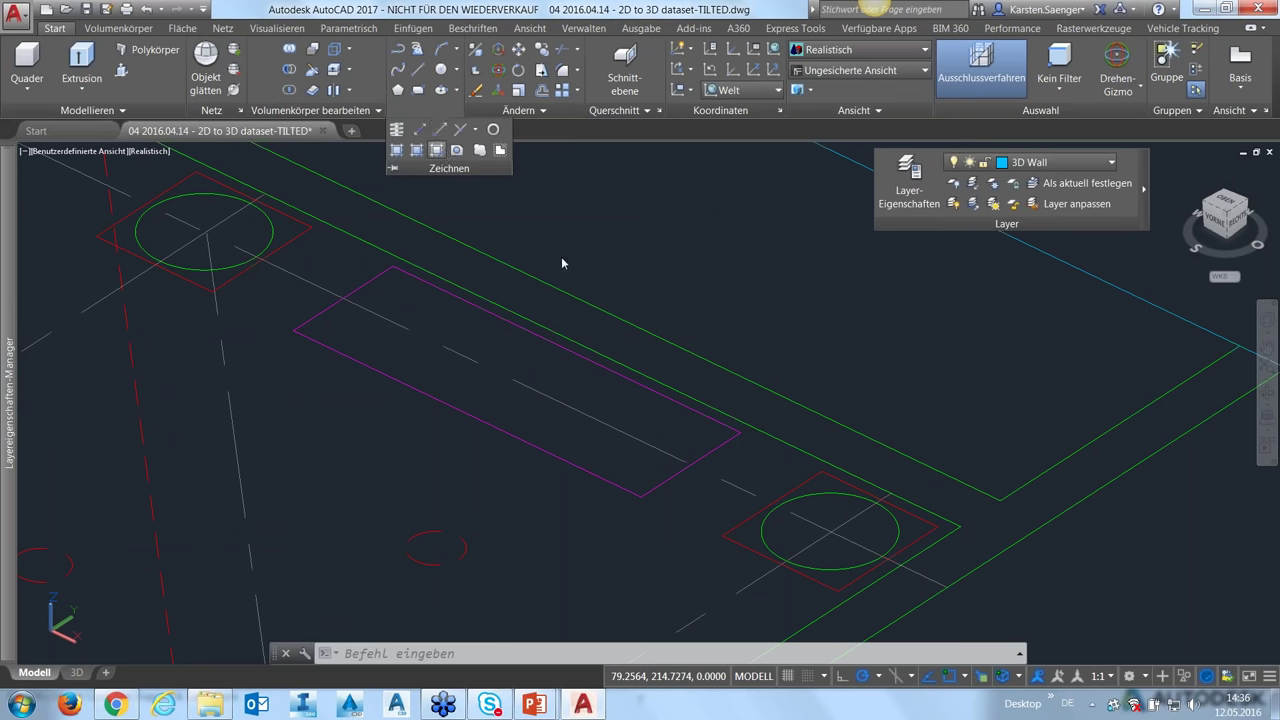
pyautogui.click(436, 149)
pyautogui.click(654, 277)
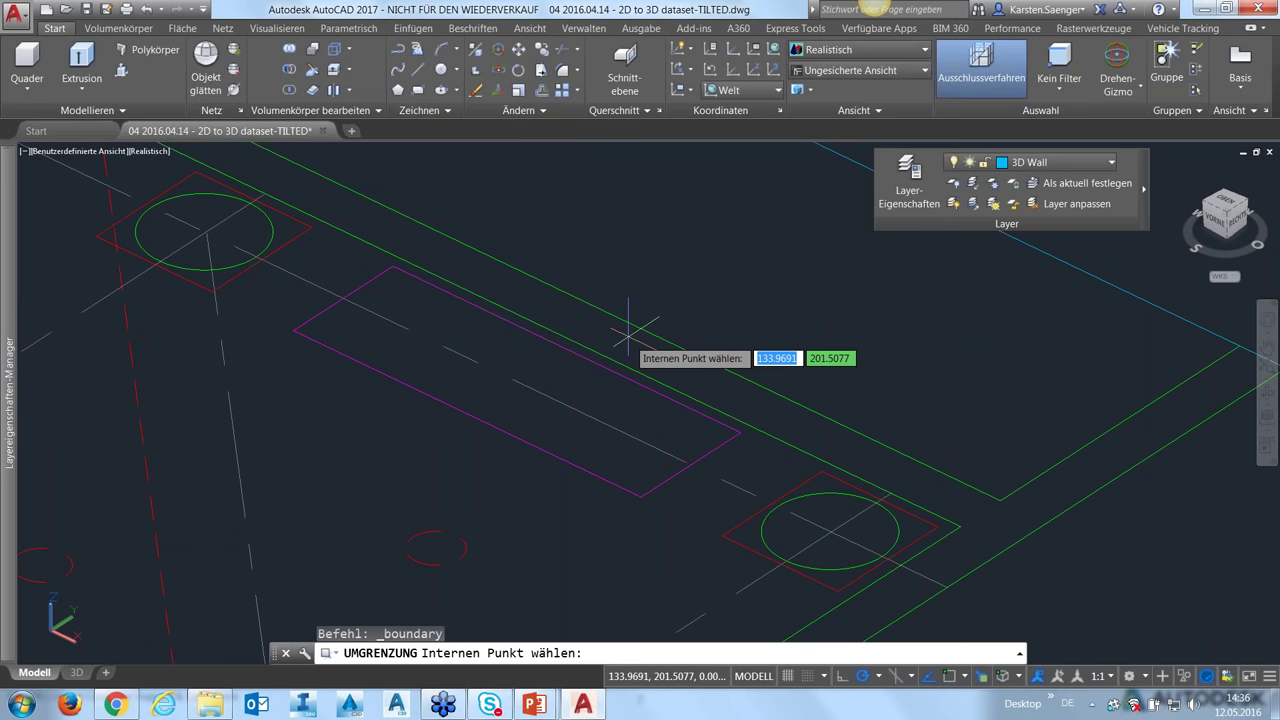
pyautogui.click(629, 328)
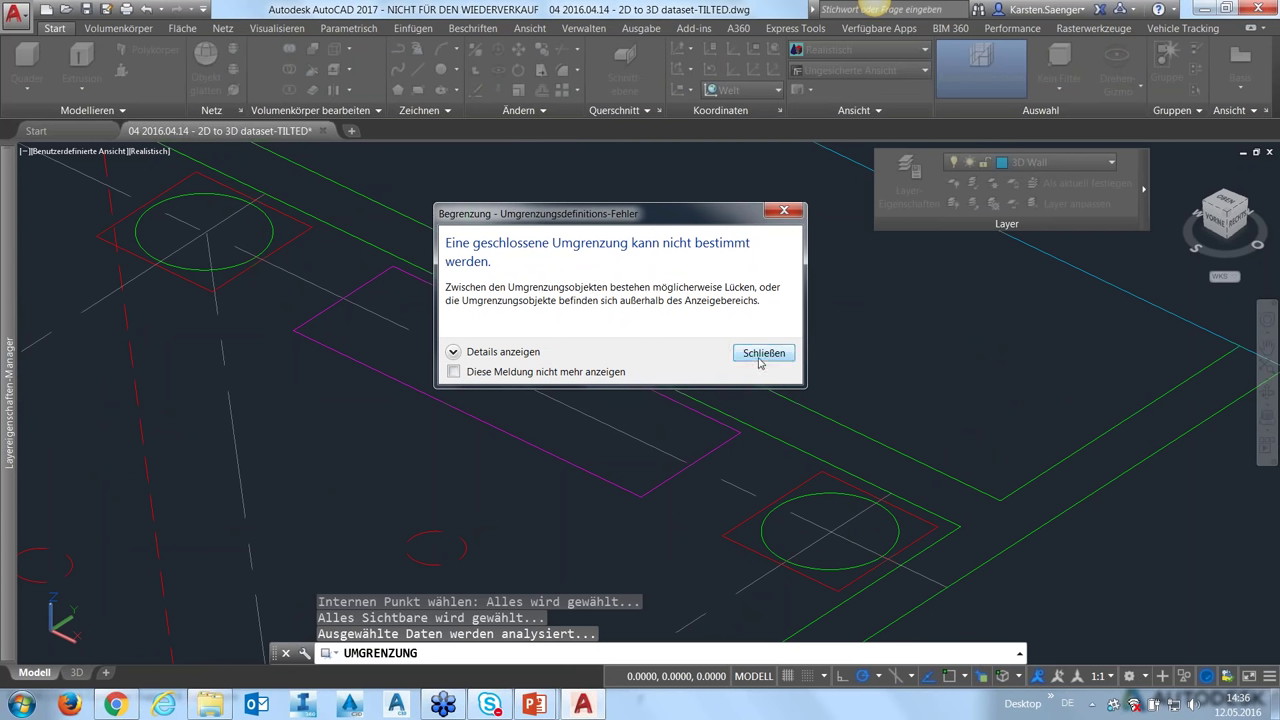
pyautogui.click(763, 353)
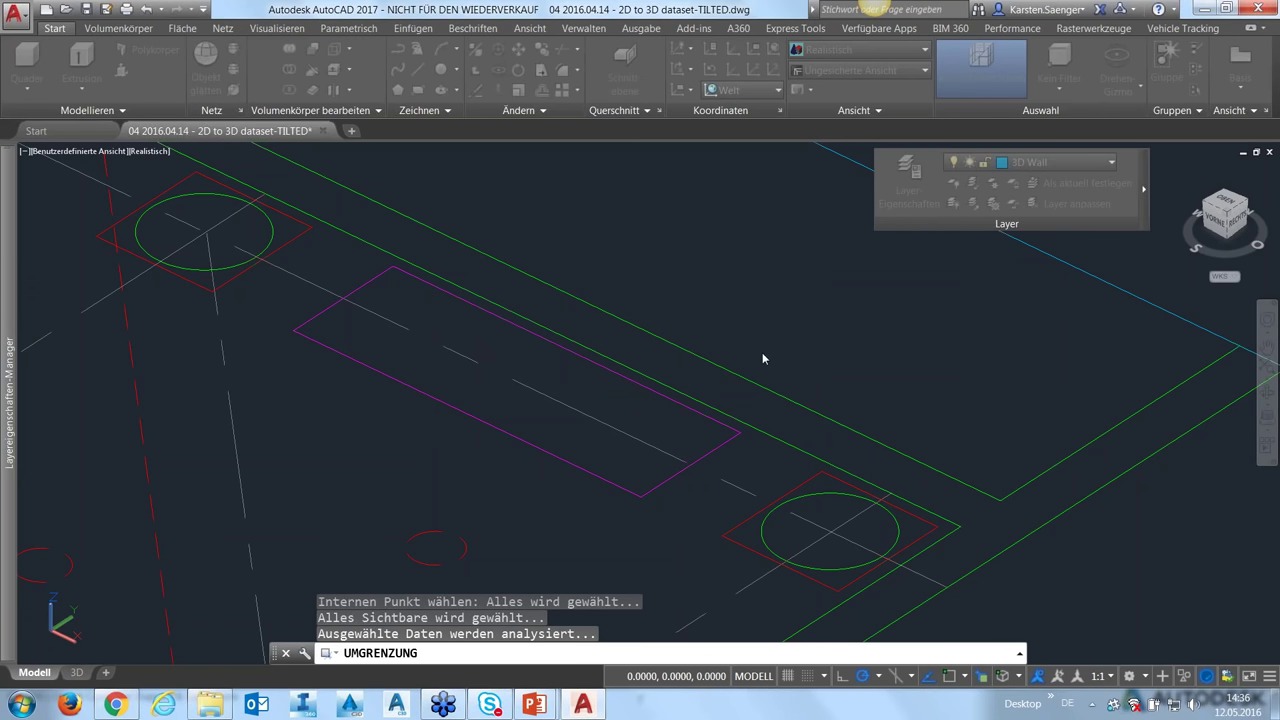
pyautogui.scroll(-2, 748, 305)
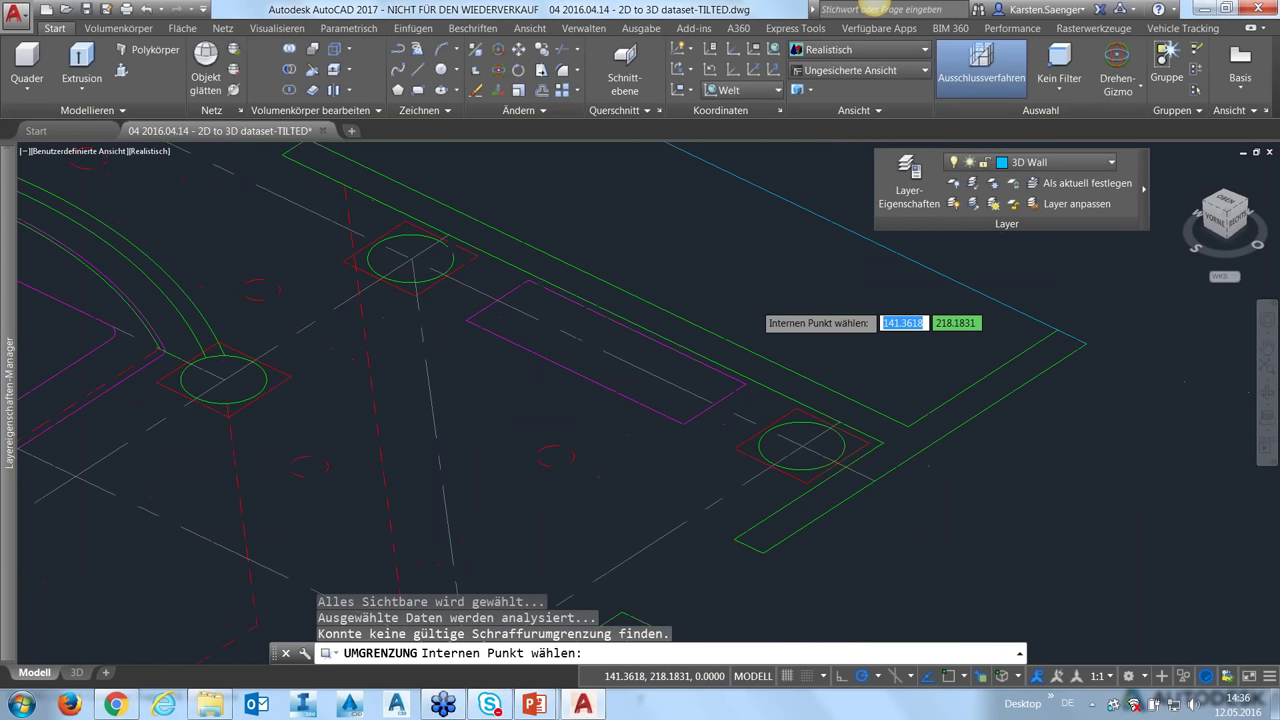
pyautogui.moveTo(748, 305); pyautogui.dragTo(734, 347, button='middle')
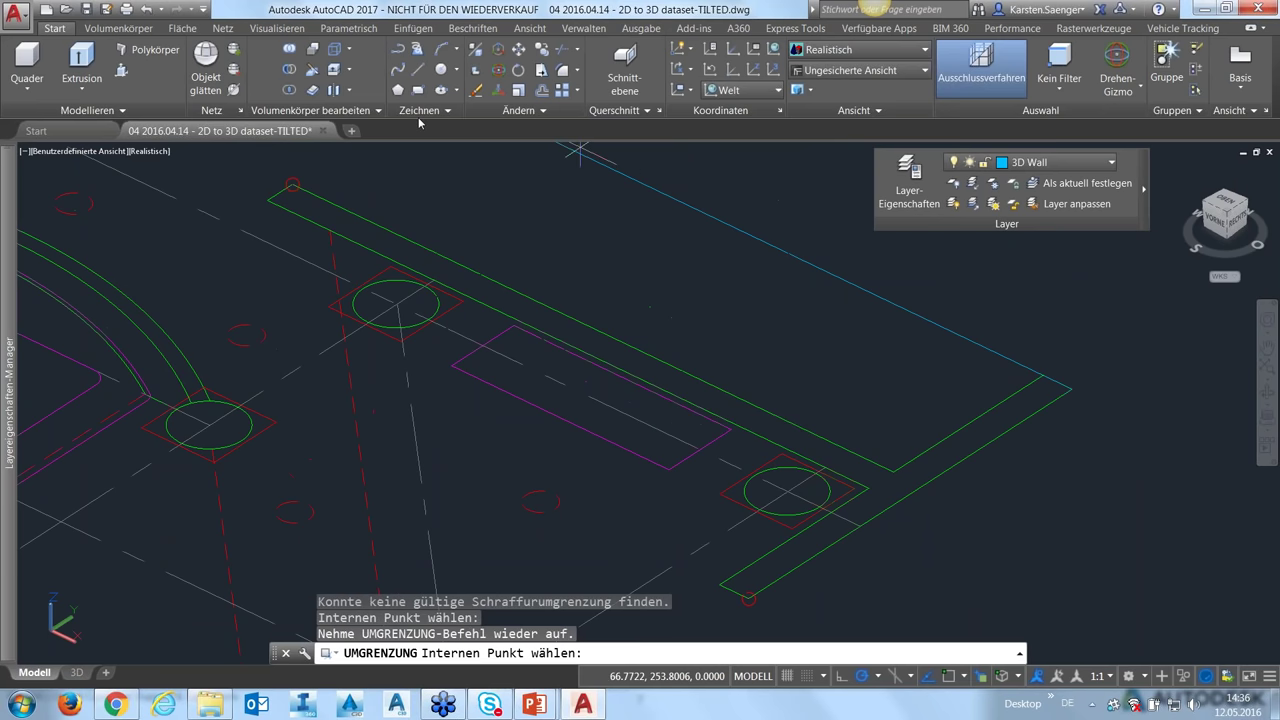
pyautogui.click(420, 112)
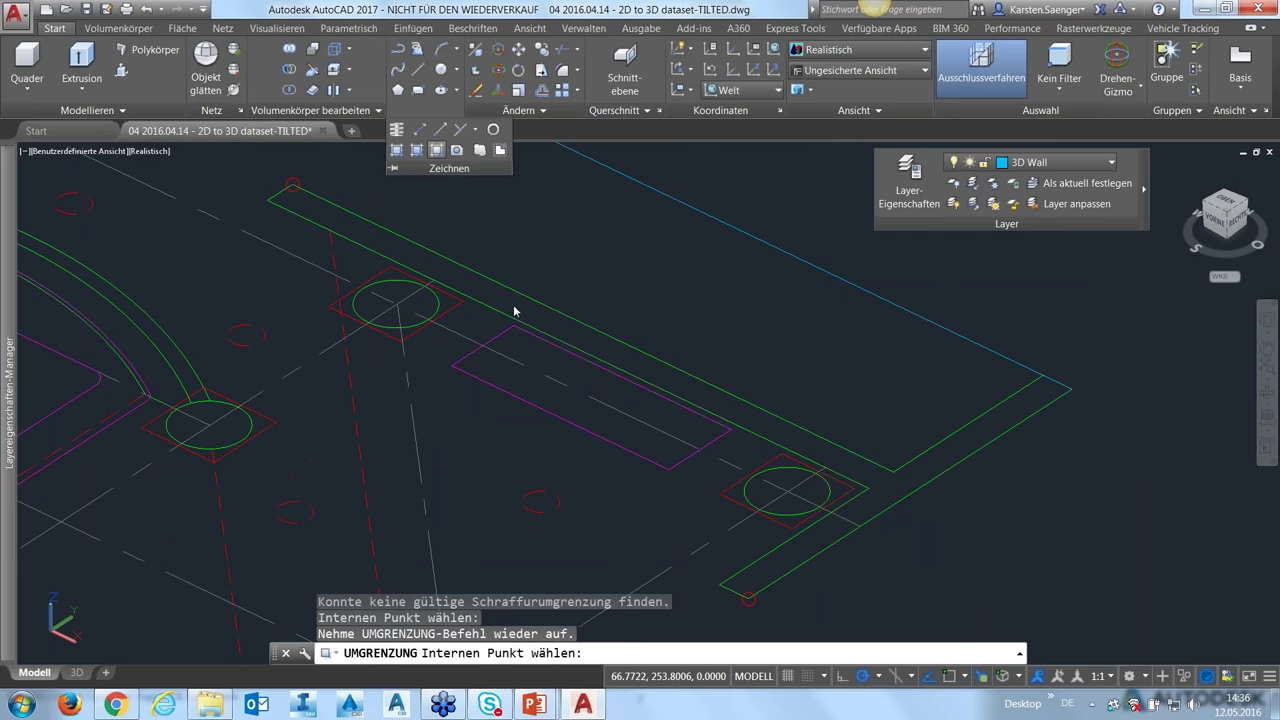
pyautogui.click(566, 328)
pyautogui.press('Return')
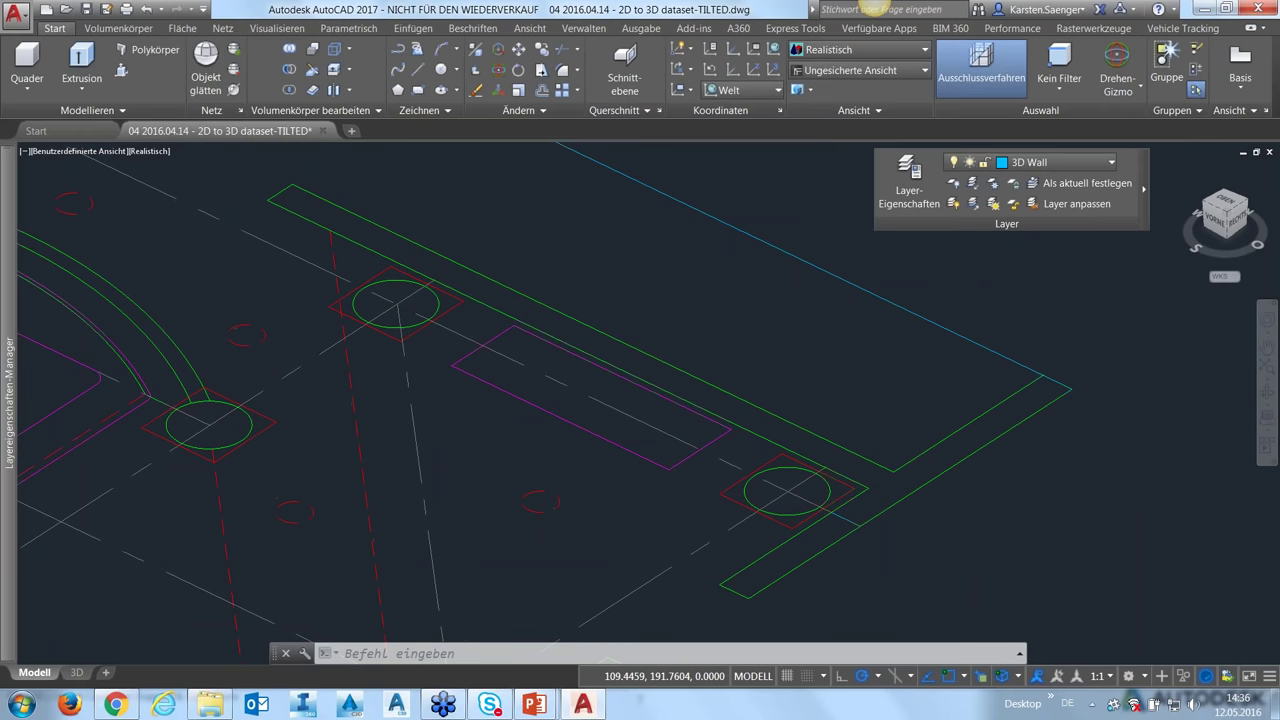
pyautogui.scroll(-2, 541, 346)
pyautogui.scroll(-2, 541, 346)
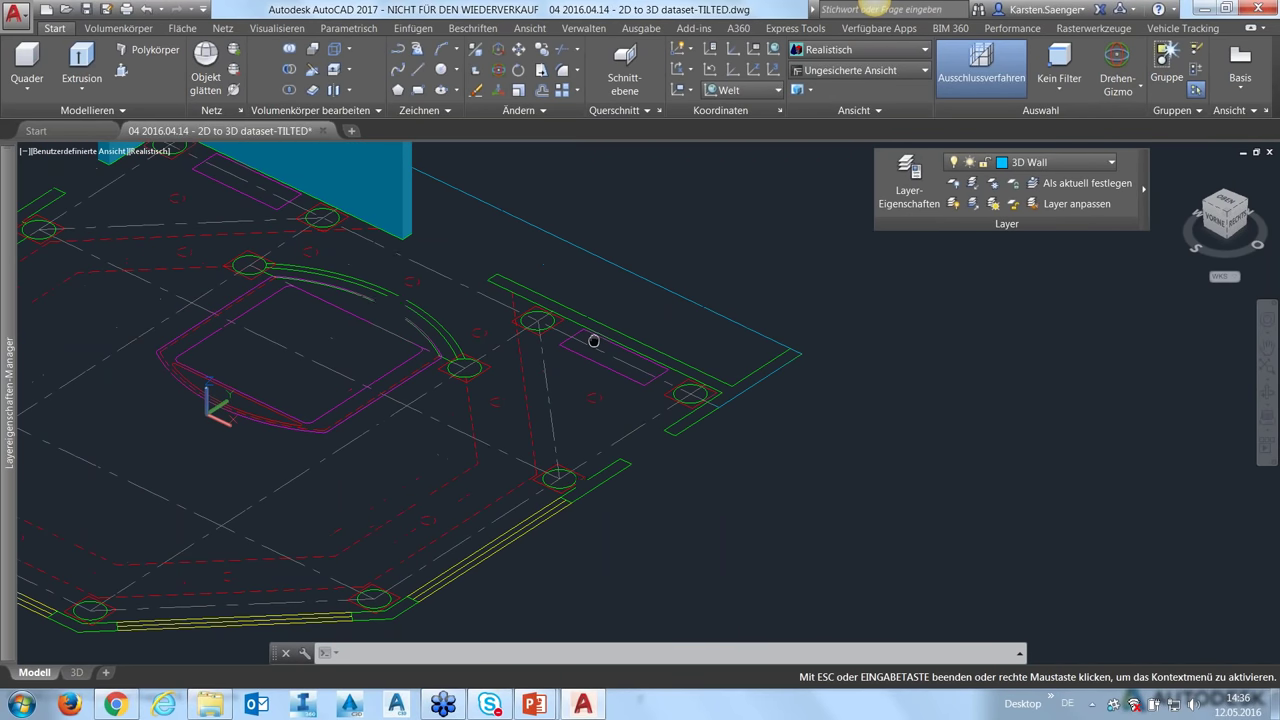
pyautogui.moveTo(541, 349); pyautogui.dragTo(600, 341, button='middle')
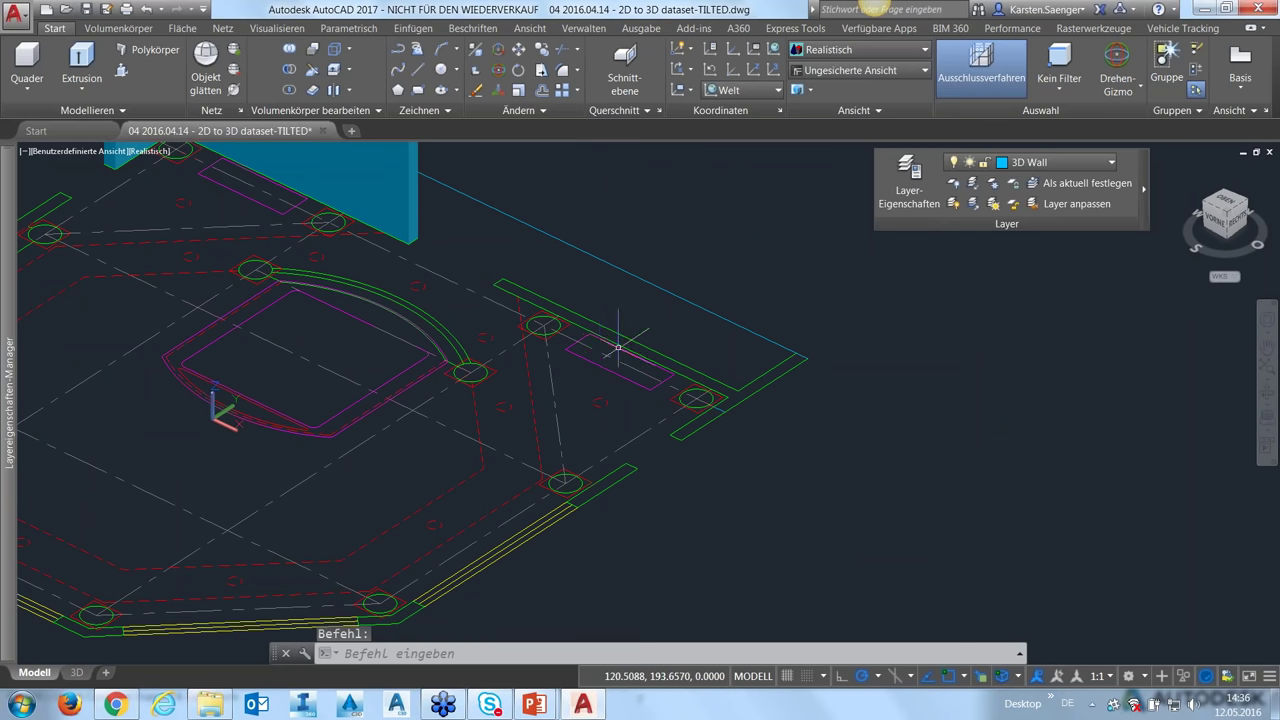
pyautogui.scroll(-1, 618, 348)
pyautogui.scroll(-1, 618, 348)
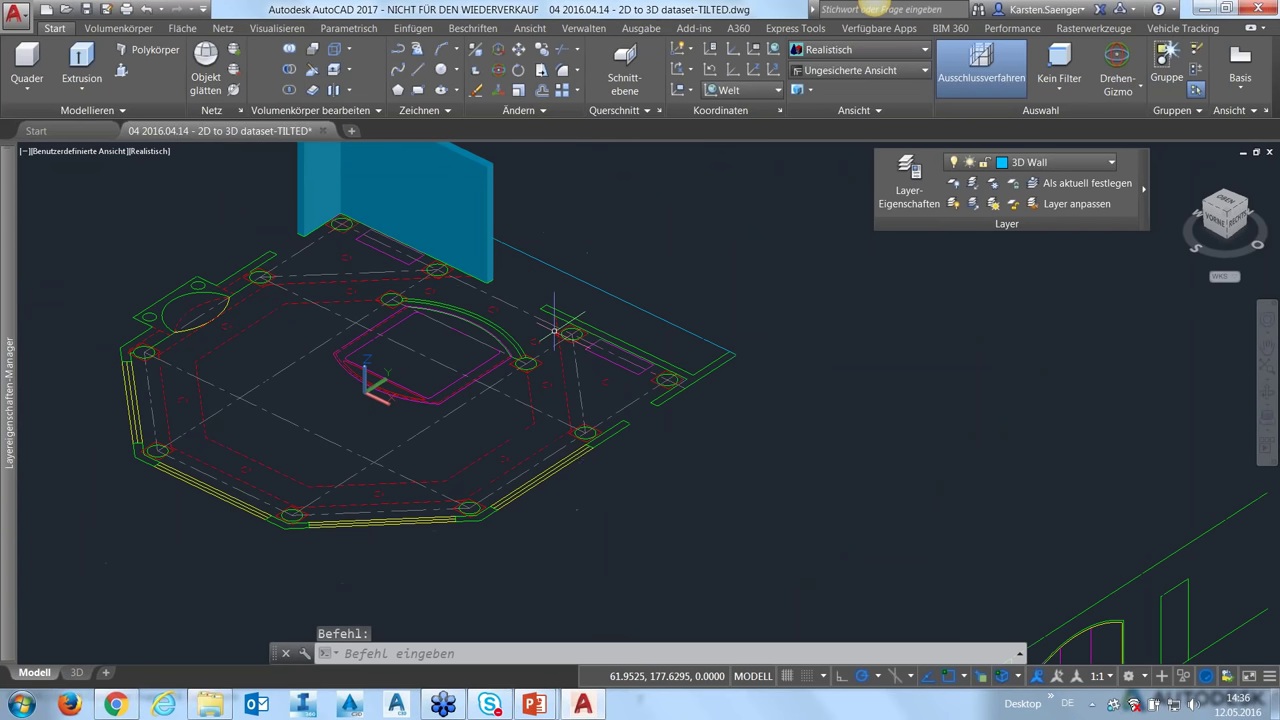
pyautogui.moveTo(590, 392); pyautogui.dragTo(685, 398, button='middle')
pyautogui.scroll(-1, 685, 398)
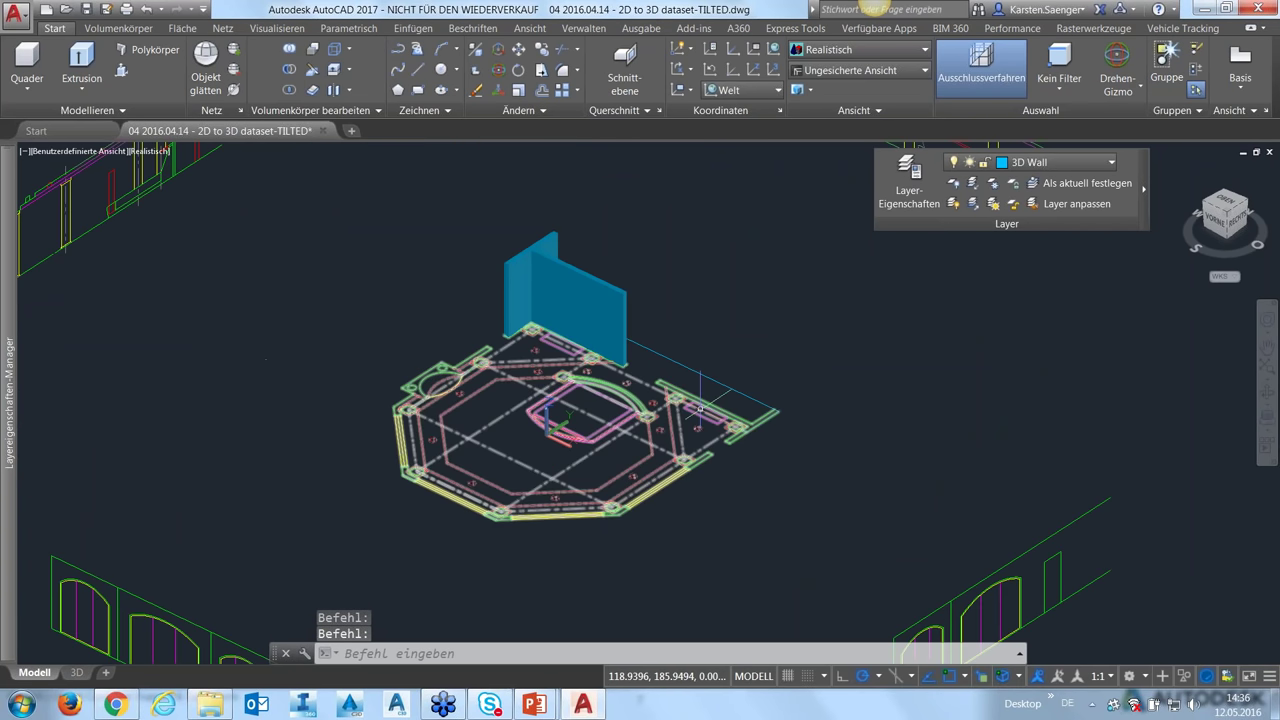
pyautogui.scroll(1, 640, 368)
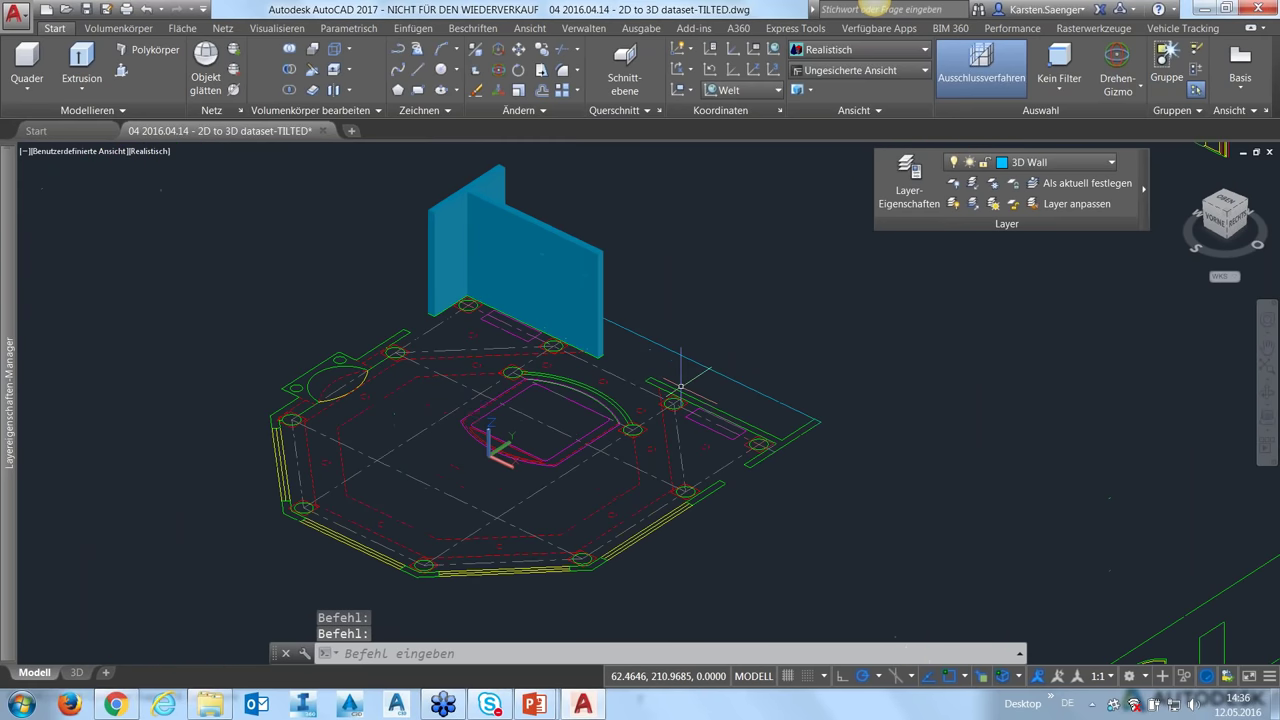
pyautogui.scroll(1, 640, 370)
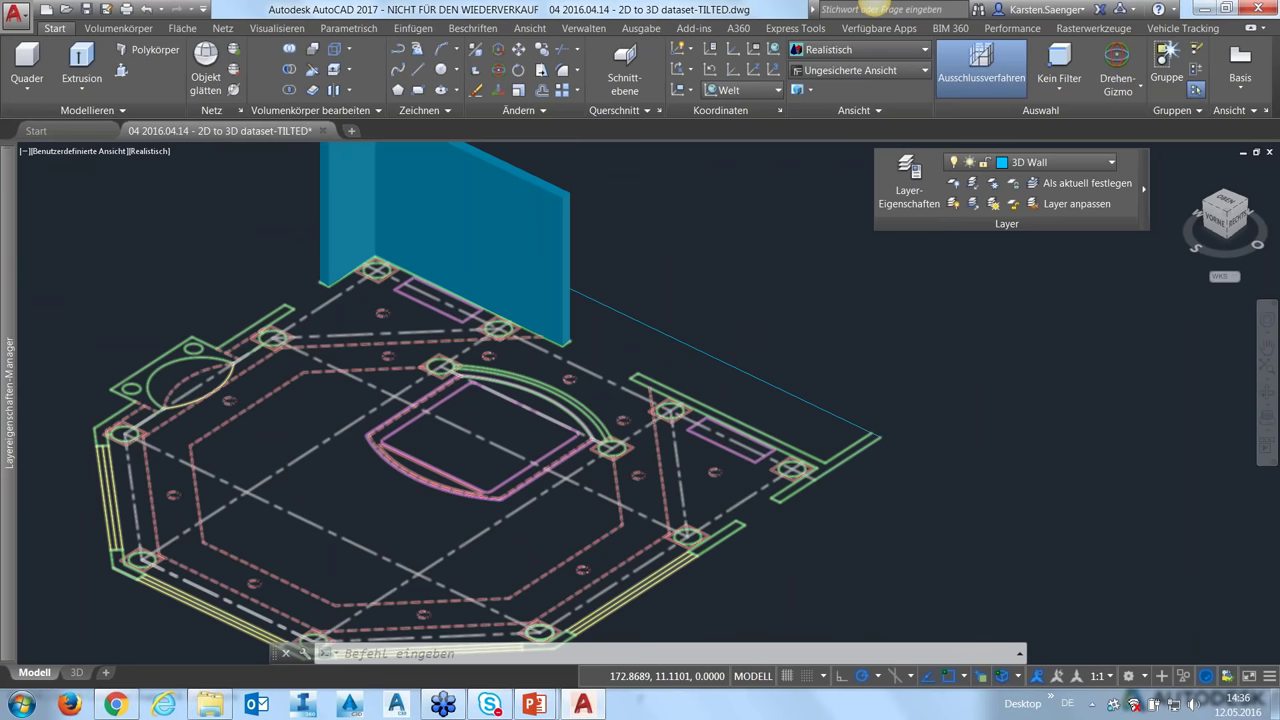
pyautogui.scroll(-2, 700, 600)
pyautogui.keyDown('shift'); pyautogui.moveTo(500, 450); pyautogui.dragTo(477, 390, button='middle'); pyautogui.keyUp('shift')
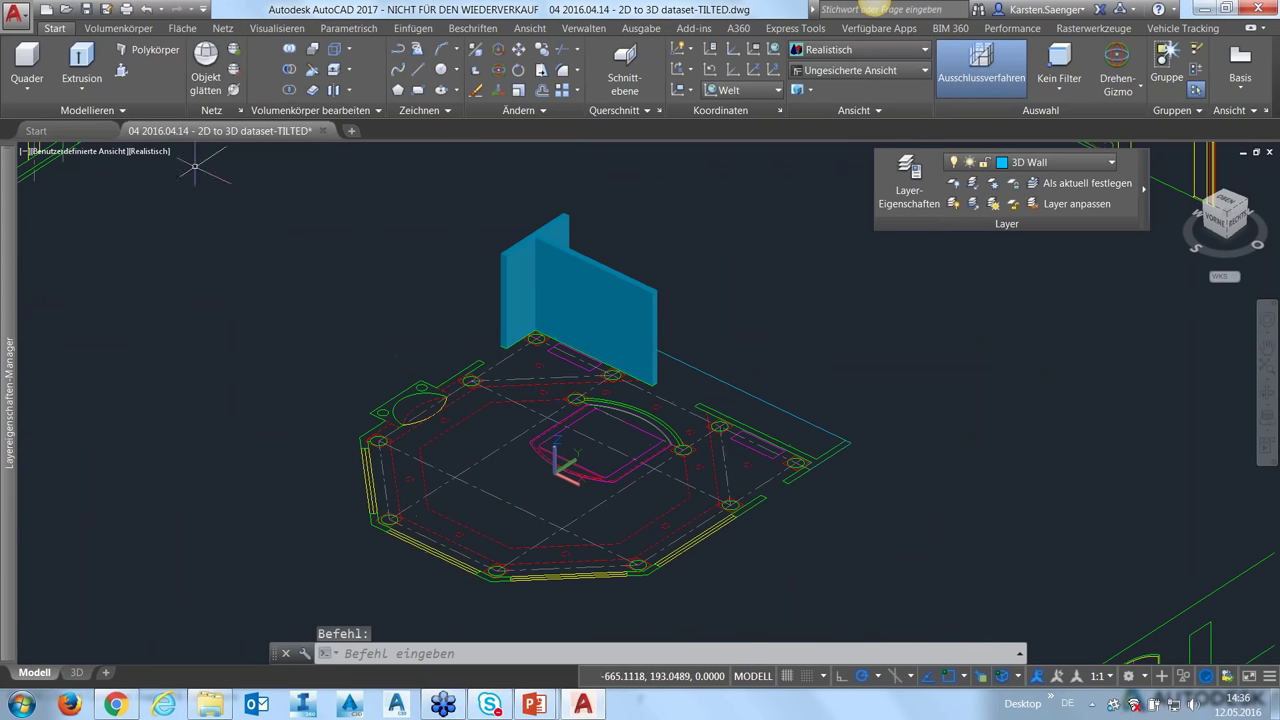
pyautogui.click(322, 130)
# - Answer the save prompt and open the 2D to 3D dataset-3D Walls drawing
pyautogui.click(690, 412)
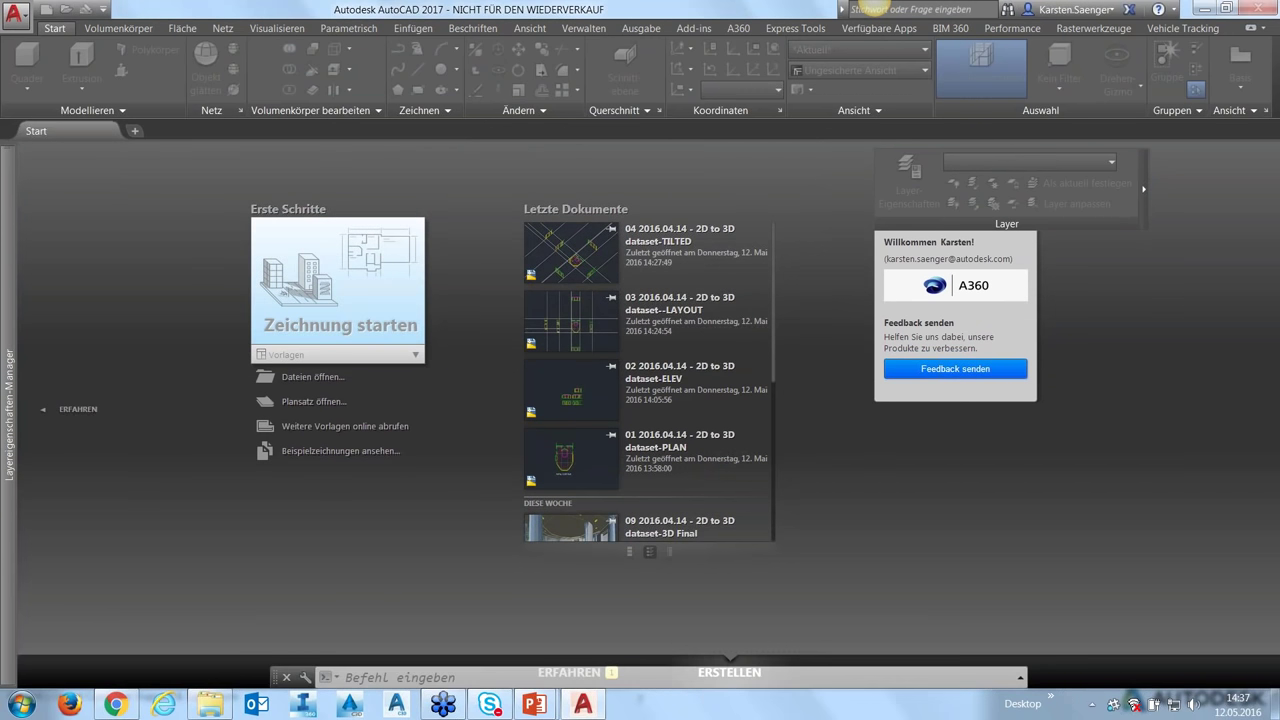
pyautogui.hotkey('ctrl', 'o')
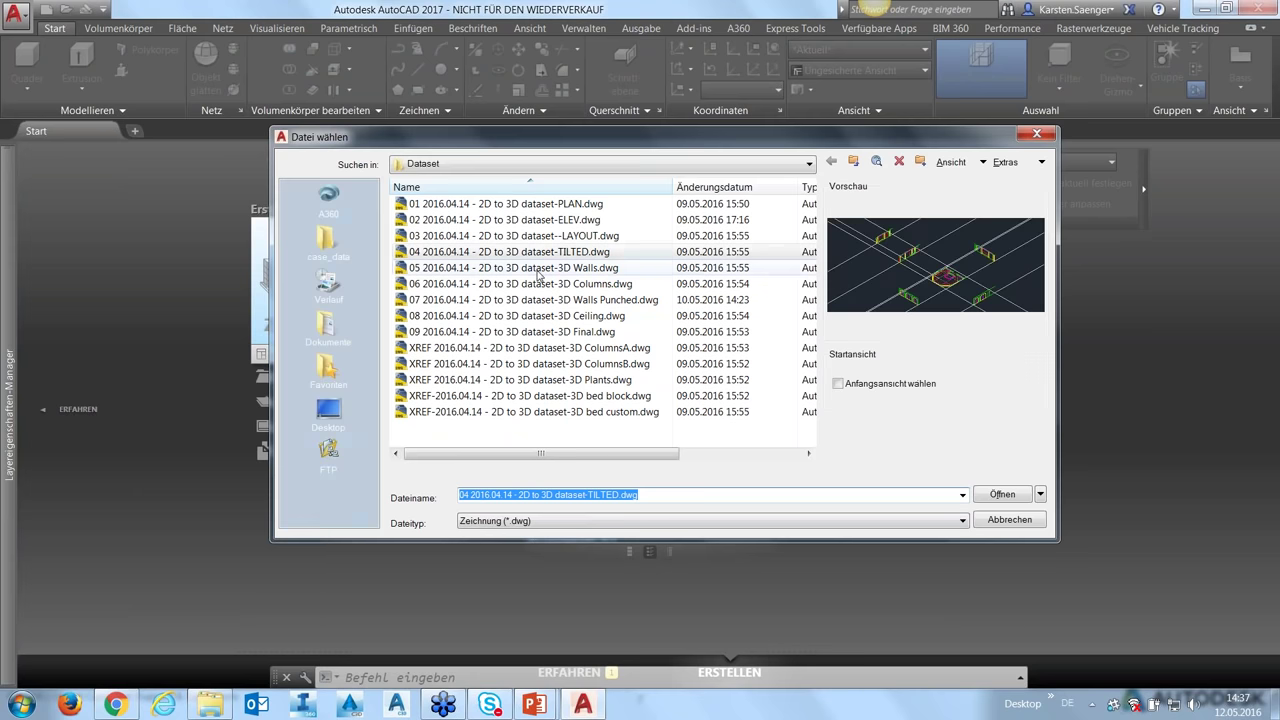
pyautogui.click(630, 268)
pyautogui.click(1002, 494)
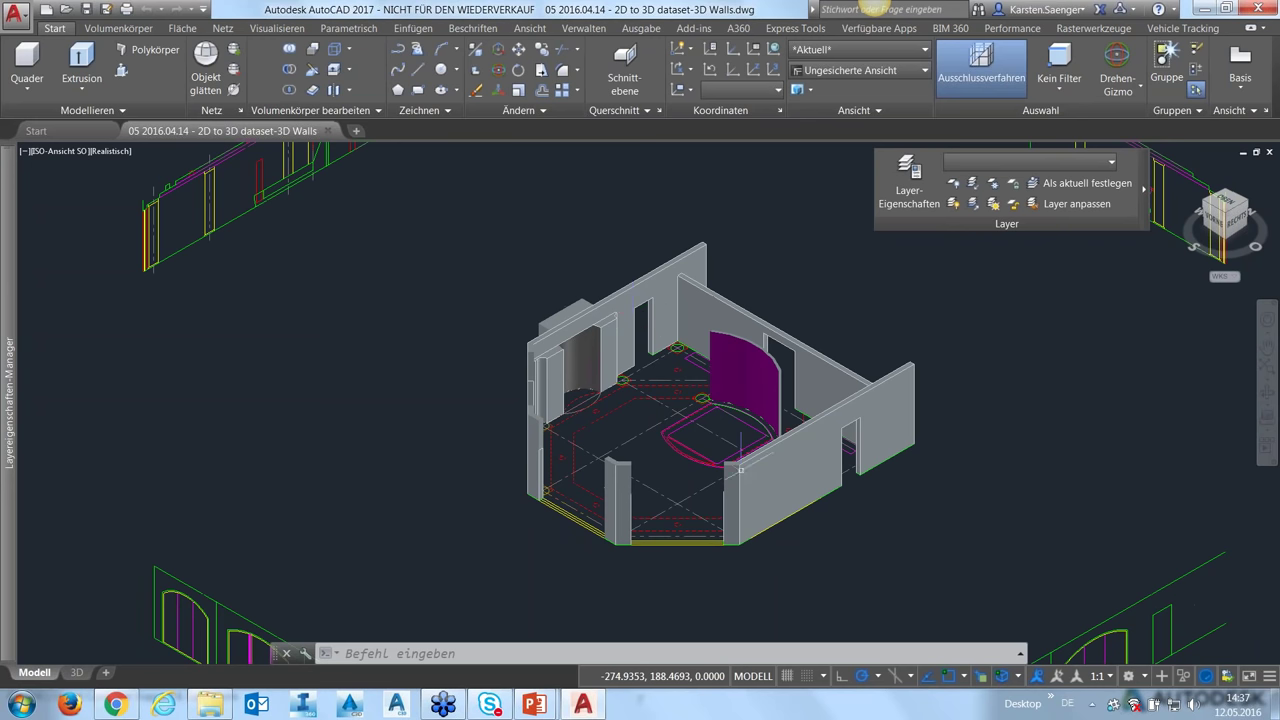
pyautogui.scroll(-1, 729, 424)
pyautogui.scroll(-2, 688, 432)
pyautogui.scroll(2, 688, 432)
pyautogui.moveTo(688, 432); pyautogui.dragTo(567, 422, button='middle')
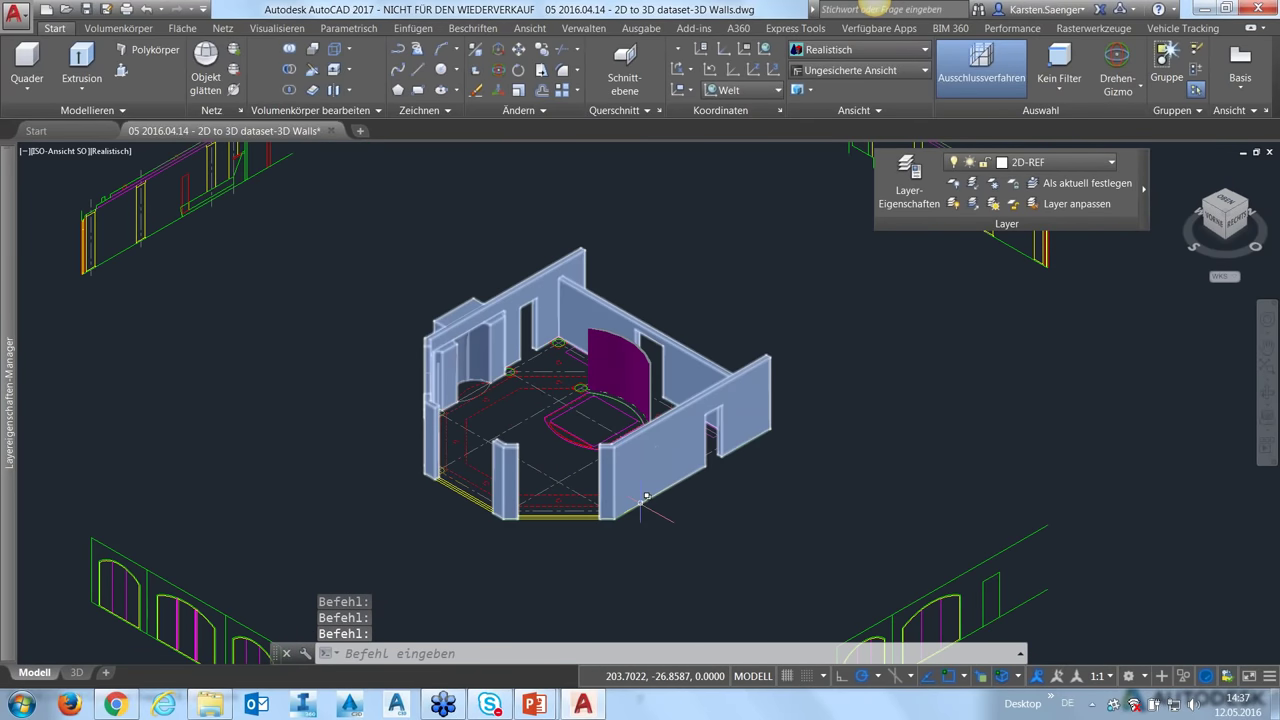
pyautogui.moveTo(652, 527); pyautogui.dragTo(690, 485, button='middle')
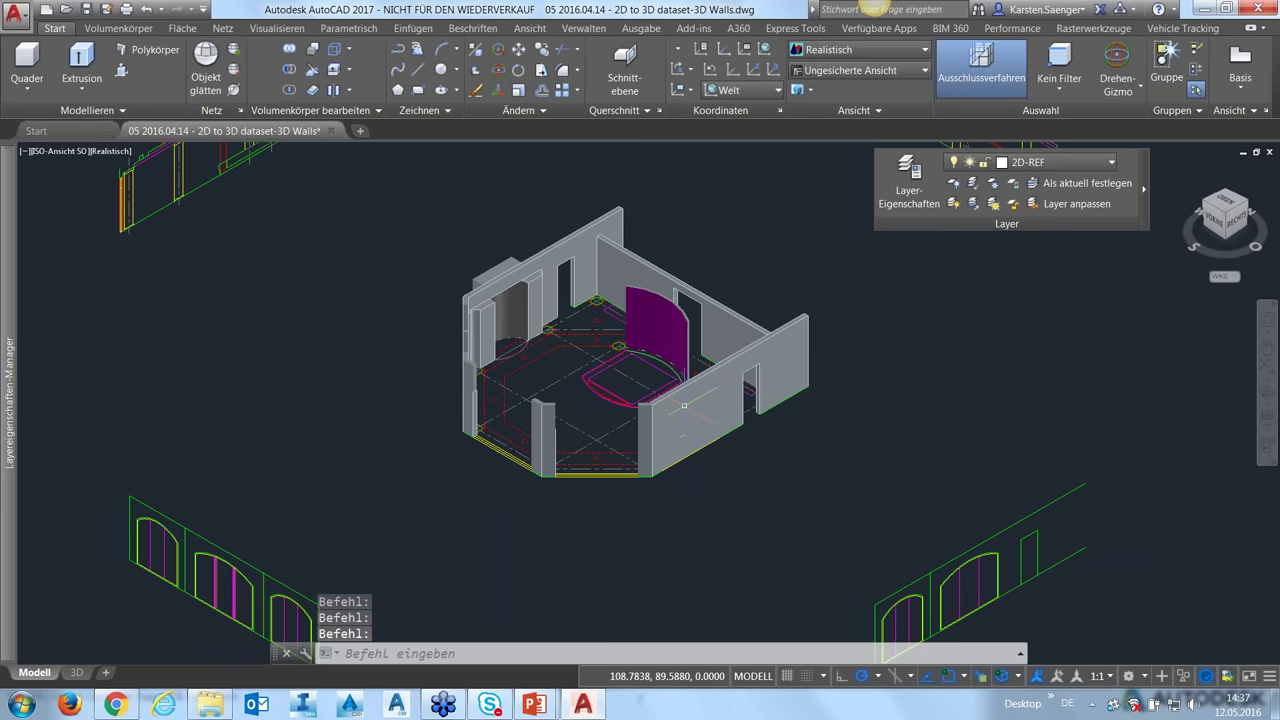
pyautogui.scroll(-2, 503, 518)
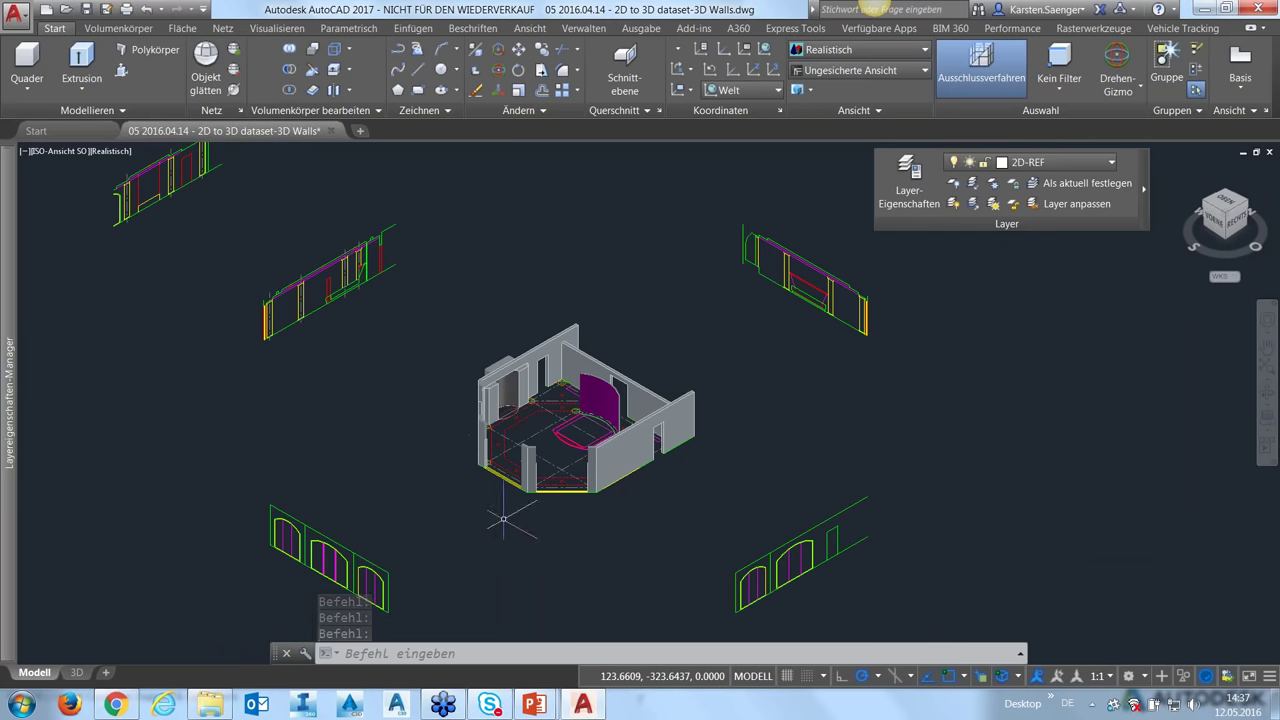
pyautogui.scroll(2, 495, 510)
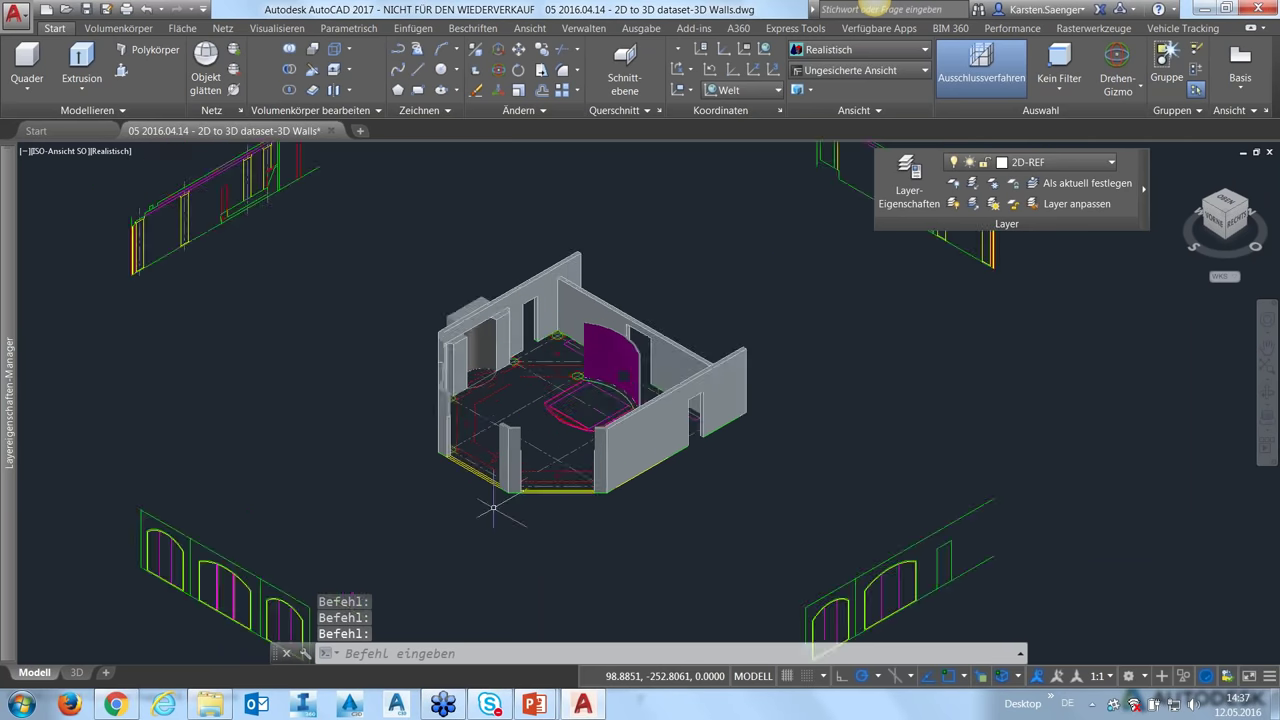
pyautogui.scroll(-3, 493, 508)
pyautogui.scroll(1, 514, 514)
pyautogui.scroll(1, 409, 488)
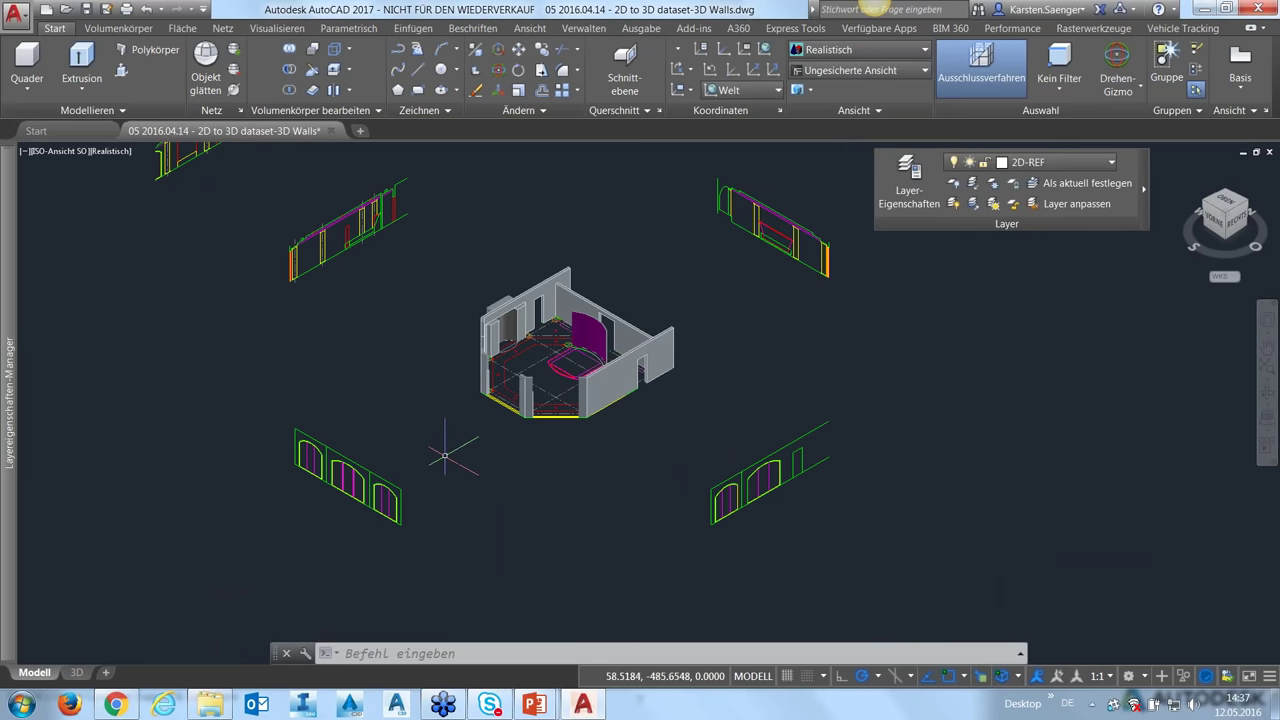
pyautogui.scroll(2, 445, 455)
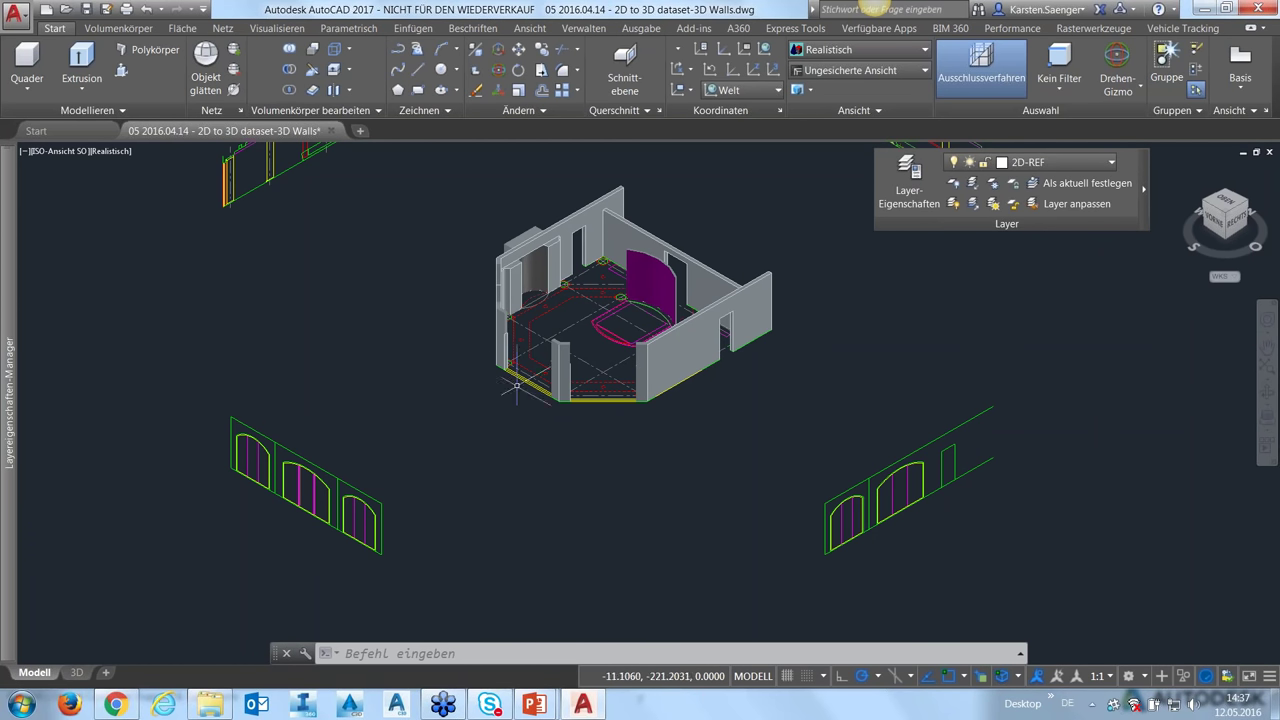
pyautogui.scroll(2, 300, 486)
pyautogui.scroll(1, 300, 486)
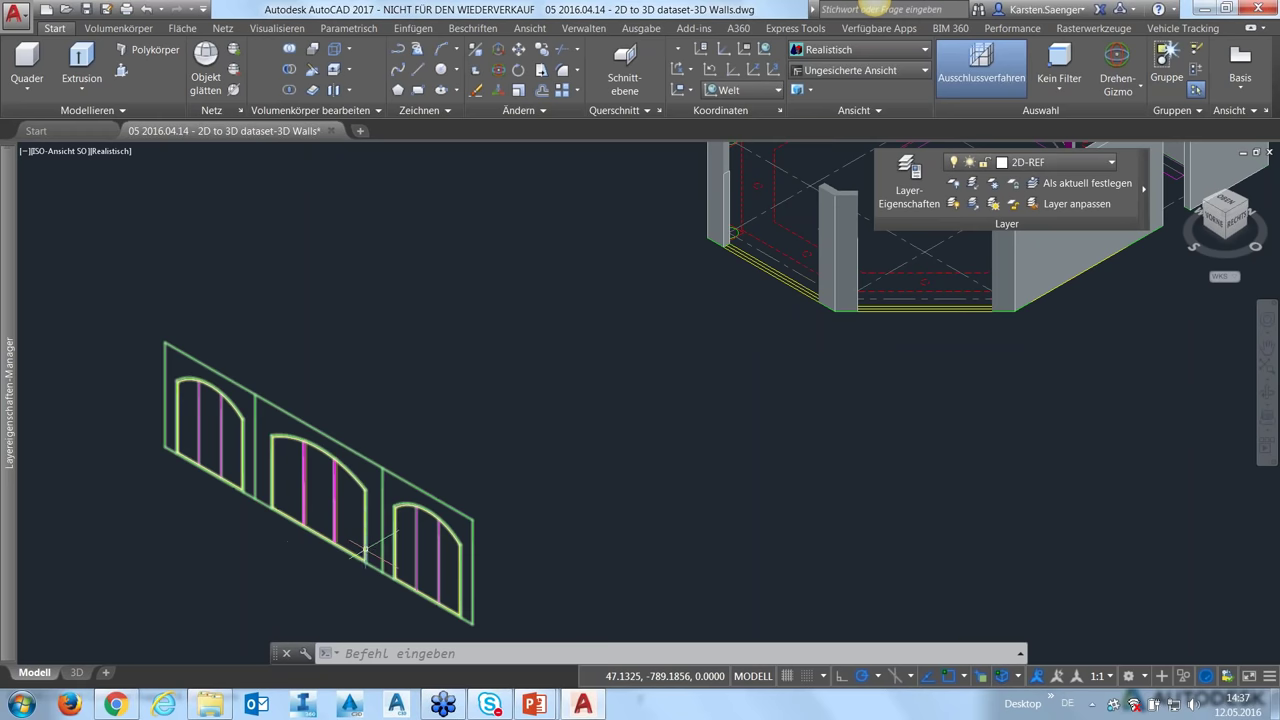
pyautogui.moveTo(537, 463); pyautogui.dragTo(387, 543, button='middle')
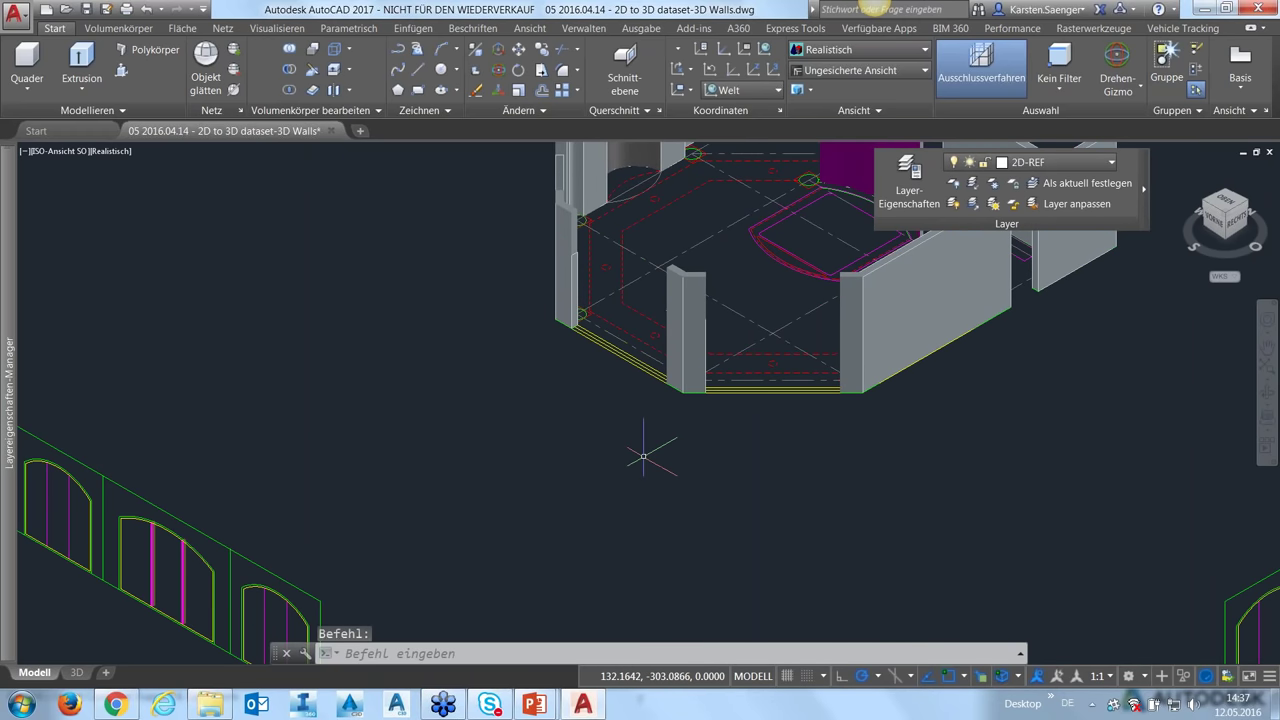
pyautogui.scroll(-2, 686, 457)
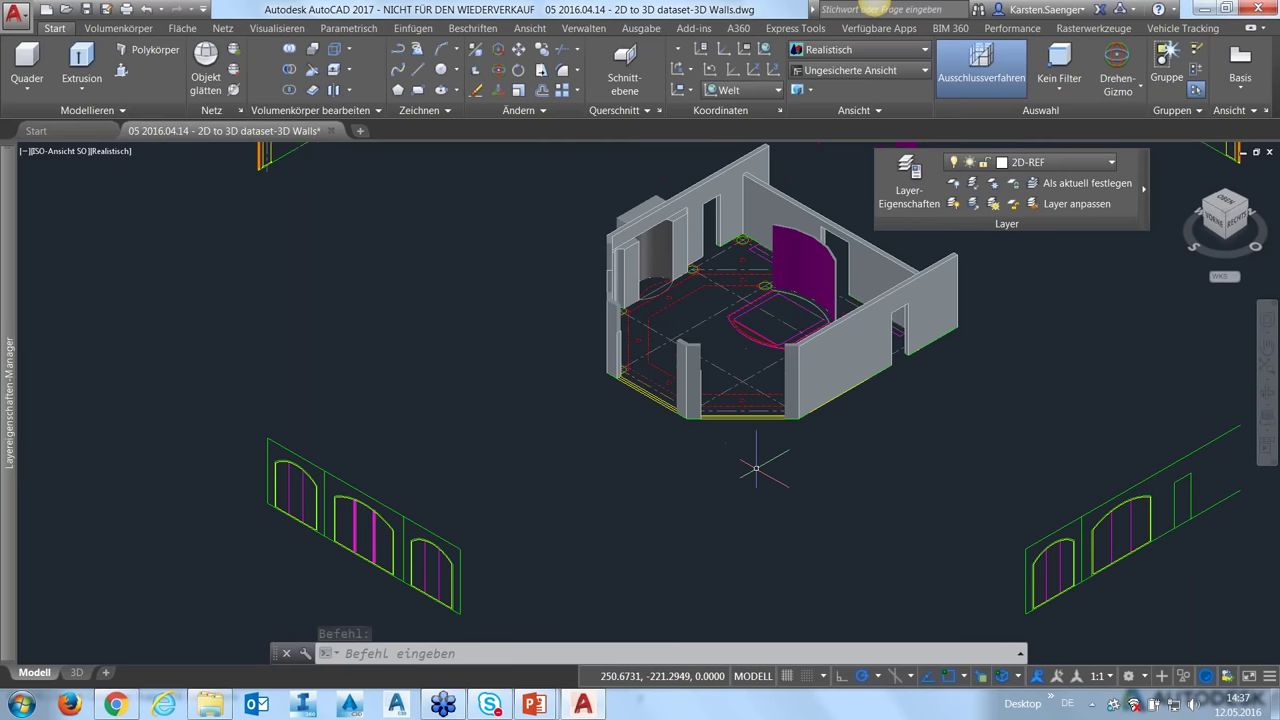
pyautogui.scroll(-2, 760, 452)
pyautogui.moveTo(795, 460); pyautogui.dragTo(594, 466, button='middle')
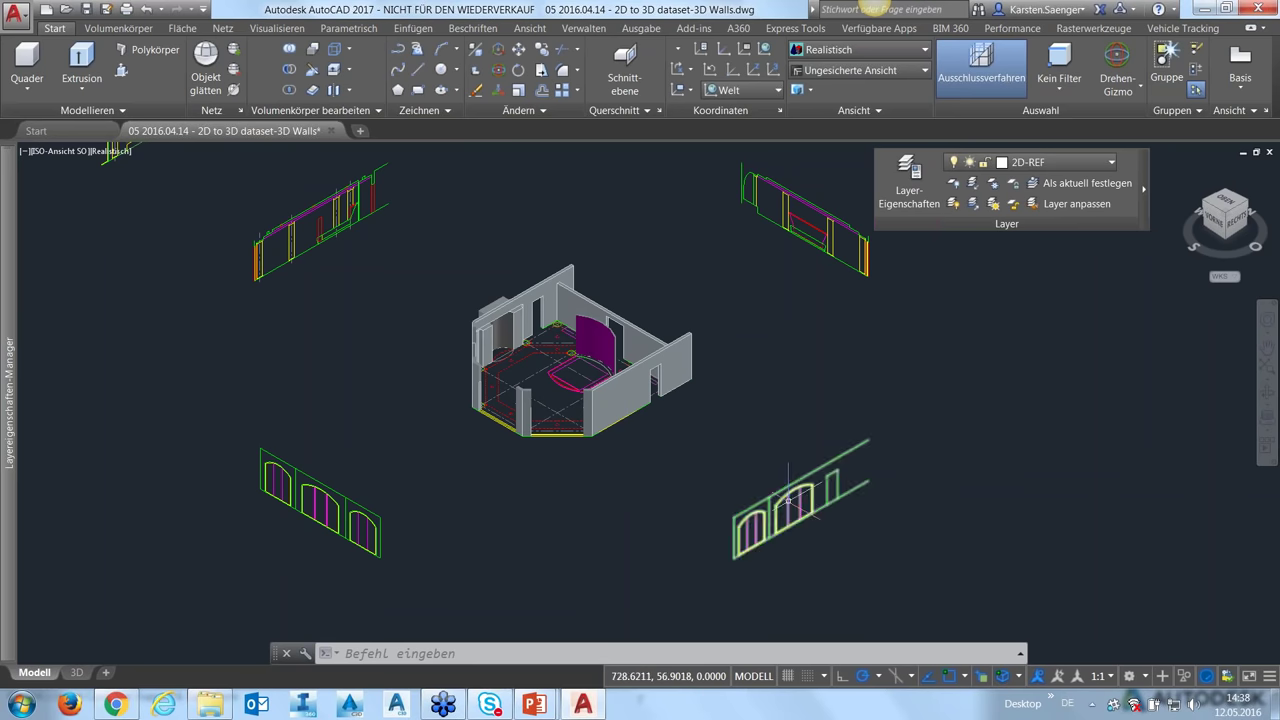
# - Orbit and pan the walls model to a lower custom viewpoint
pyautogui.scroll(2, 669, 438)
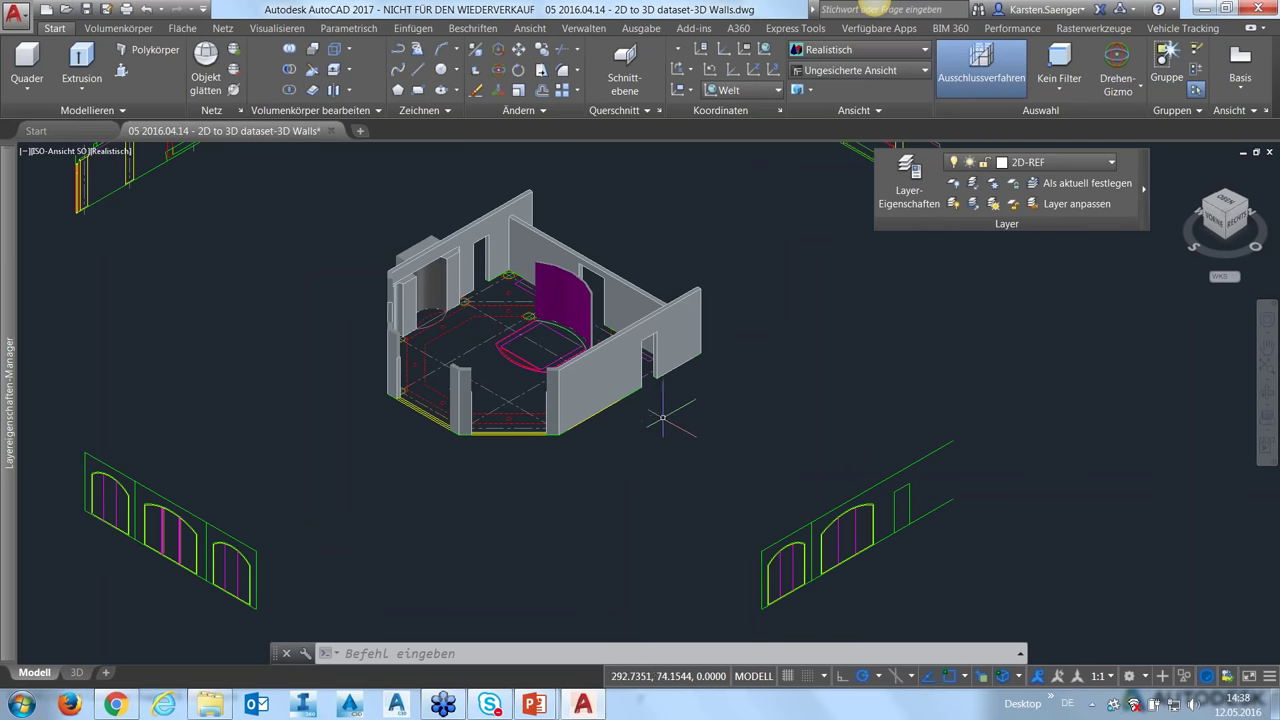
pyautogui.moveTo(666, 424)
pyautogui.keyDown('shift'); pyautogui.mouseDown(button='middle')
pyautogui.moveTo(700, 323)
pyautogui.moveTo(663, 429)
pyautogui.mouseUp(button='middle'); pyautogui.keyUp('shift')
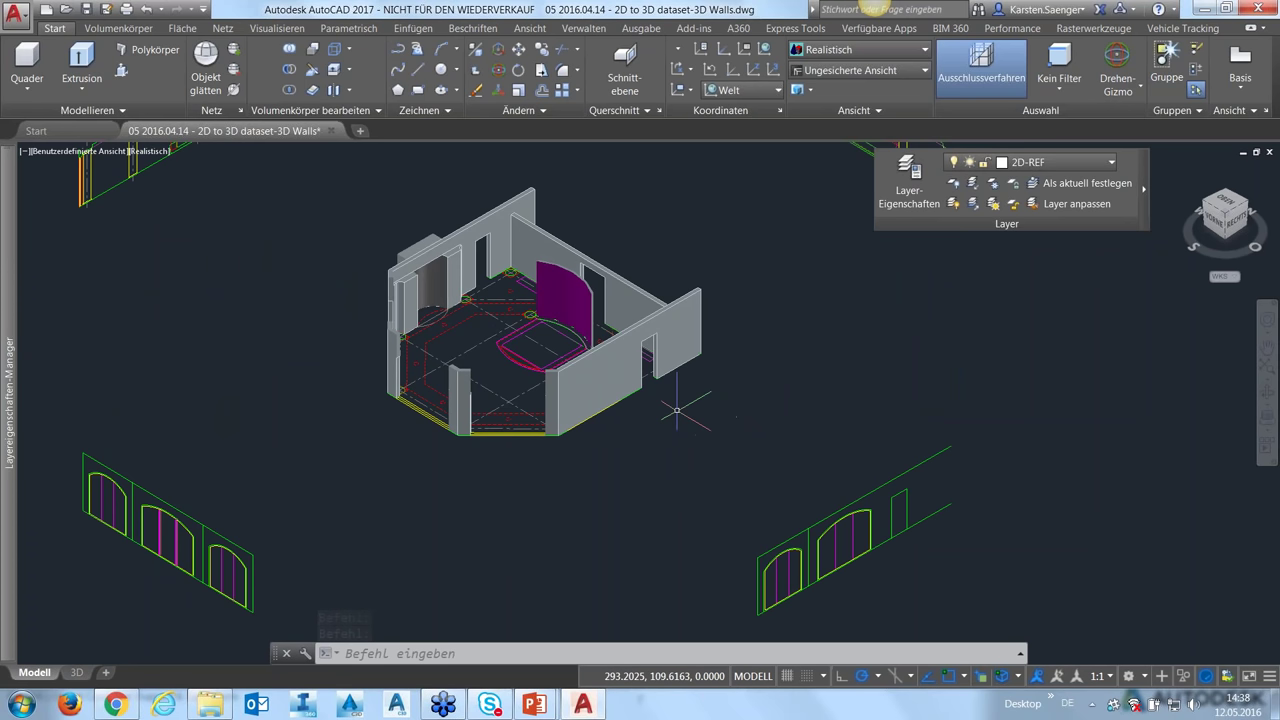
pyautogui.moveTo(632, 429); pyautogui.dragTo(683, 458, button='middle')
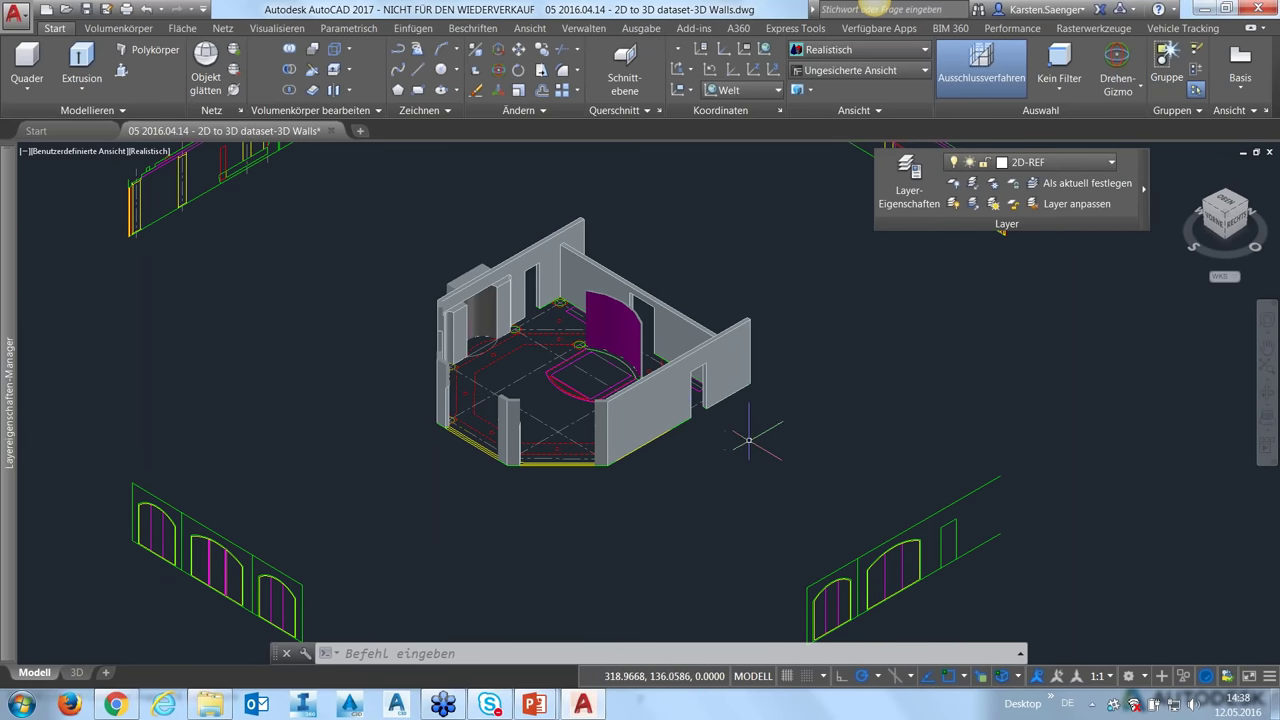
pyautogui.keyDown('shift'); pyautogui.moveTo(764, 490); pyautogui.dragTo(735, 503, button='middle'); pyautogui.keyUp('shift')
pyautogui.write('OR')
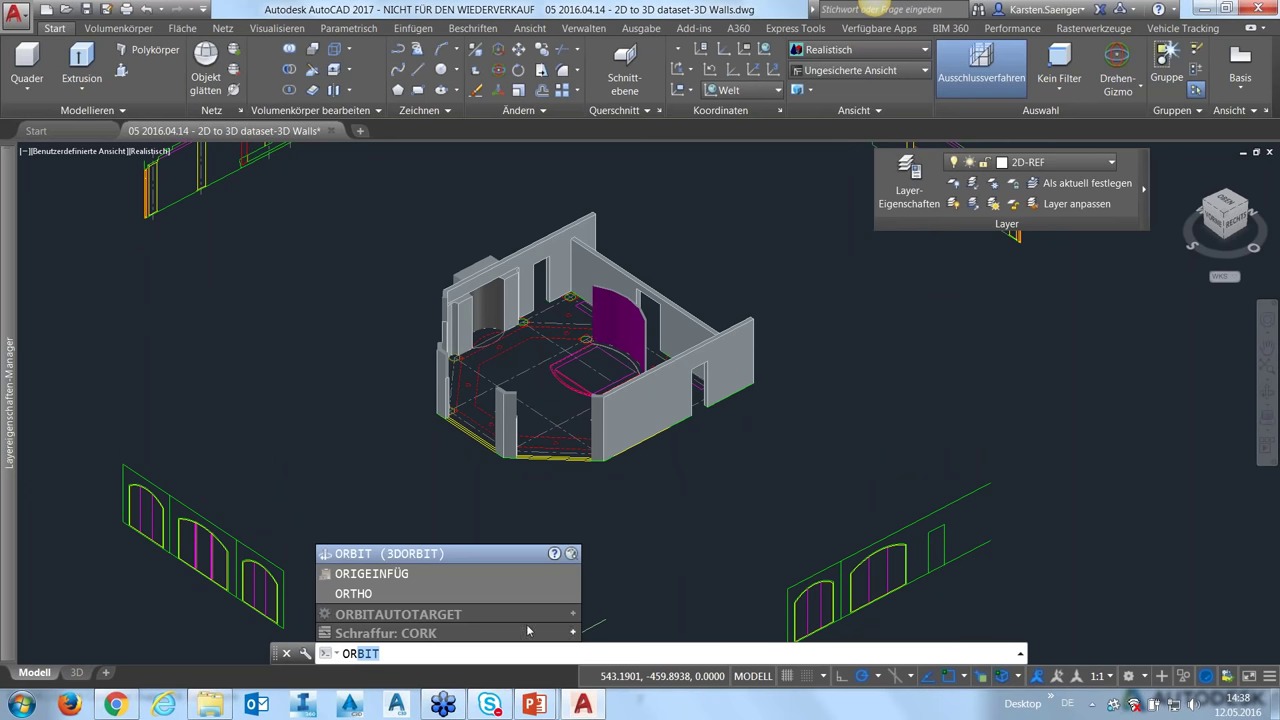
# - Set ORBITAUTOTARGET to 1 and orbit the model around its target
pyautogui.press('Down')
pyautogui.press('Down')
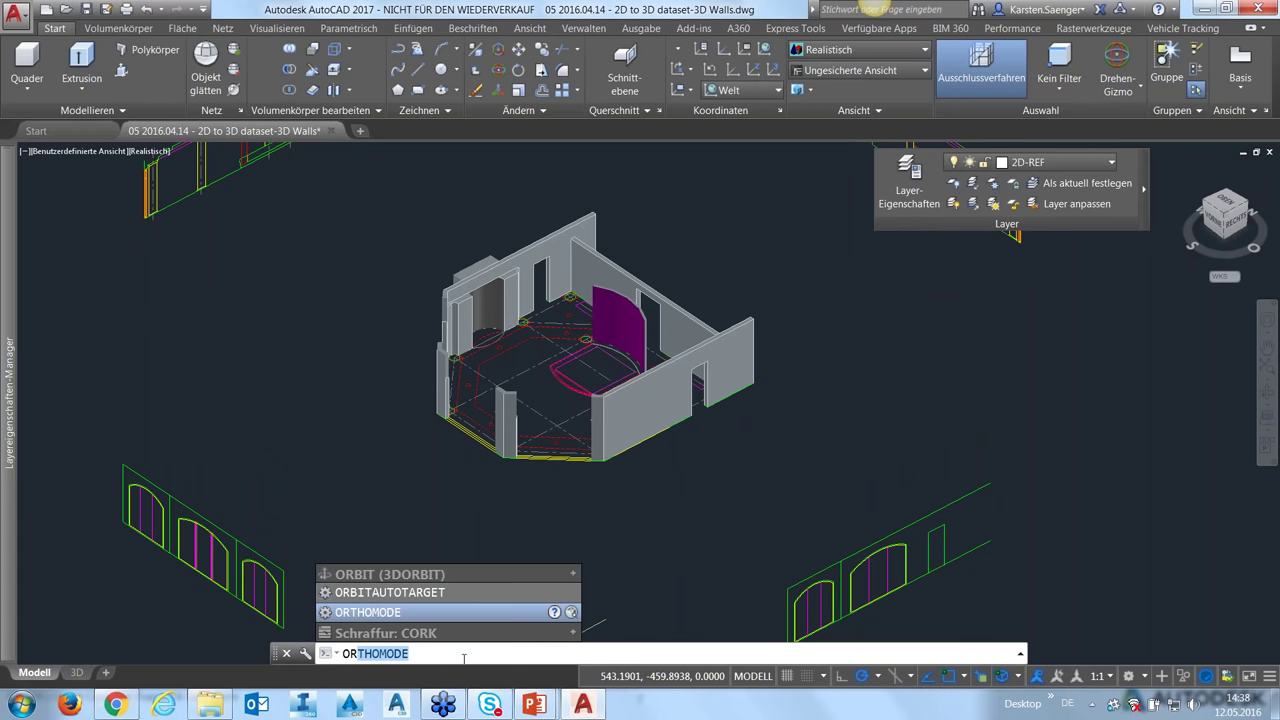
pyautogui.click(412, 593)
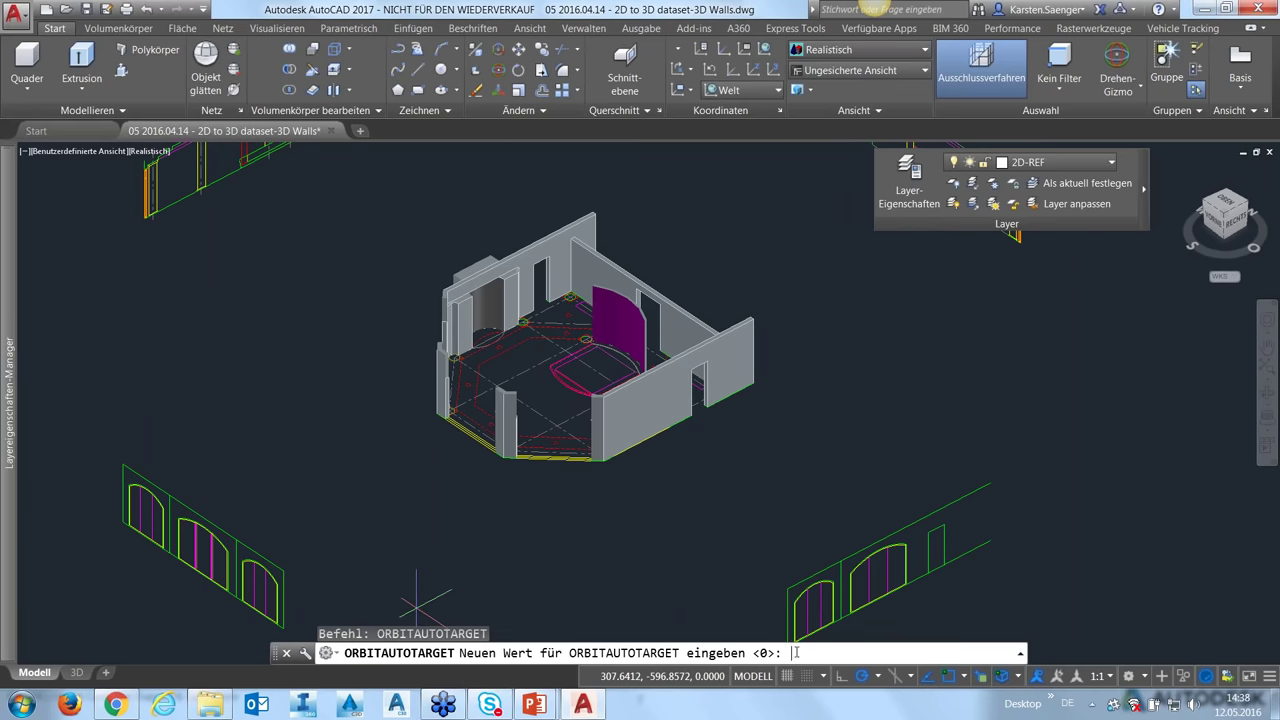
pyautogui.write('1')
pyautogui.press('Return')
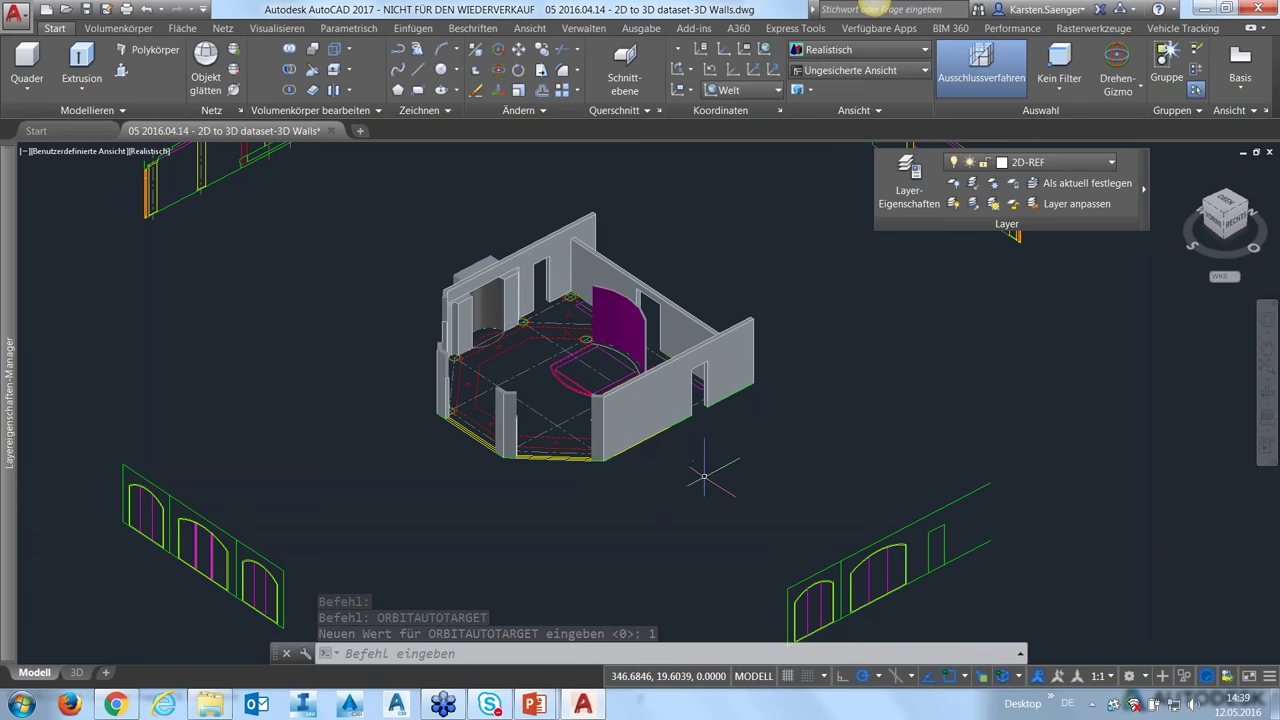
pyautogui.keyDown('shift'); pyautogui.moveTo(708, 489); pyautogui.dragTo(724, 500, button='middle'); pyautogui.keyUp('shift')
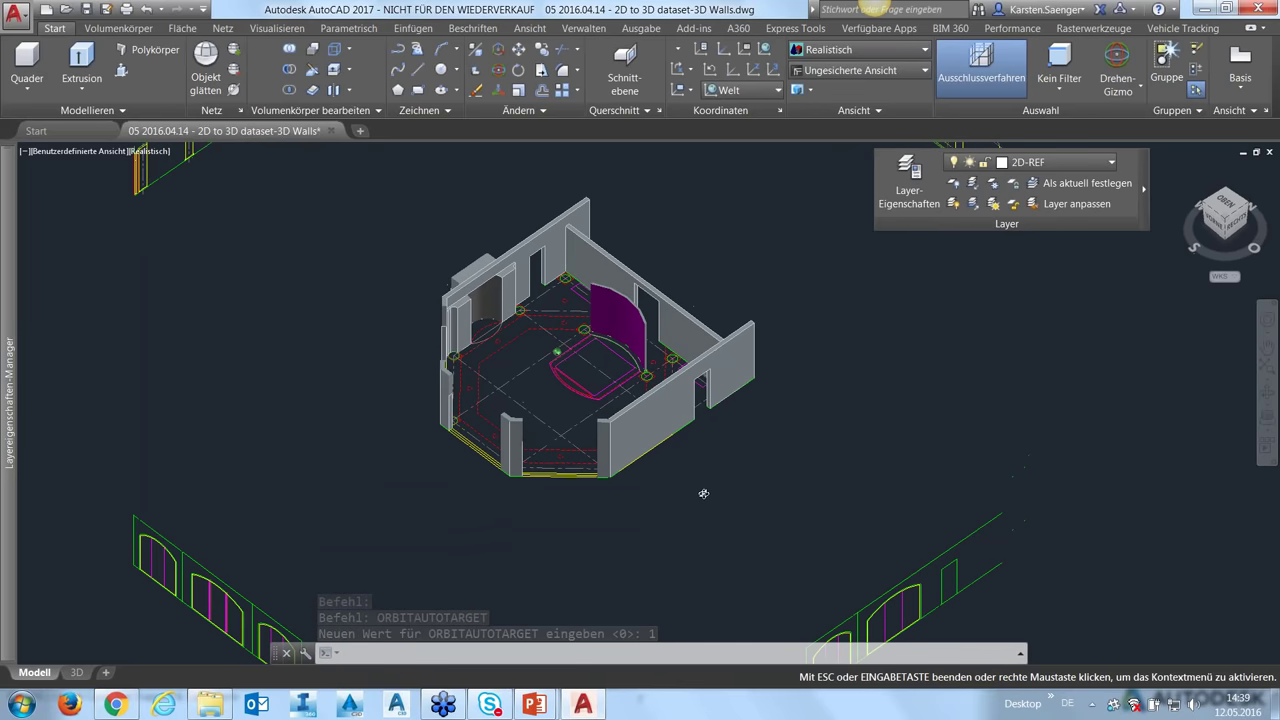
pyautogui.keyDown('shift'); pyautogui.moveTo(724, 500); pyautogui.dragTo(720, 470, button='middle'); pyautogui.keyUp('shift')
pyautogui.scroll(-5, 690, 478)
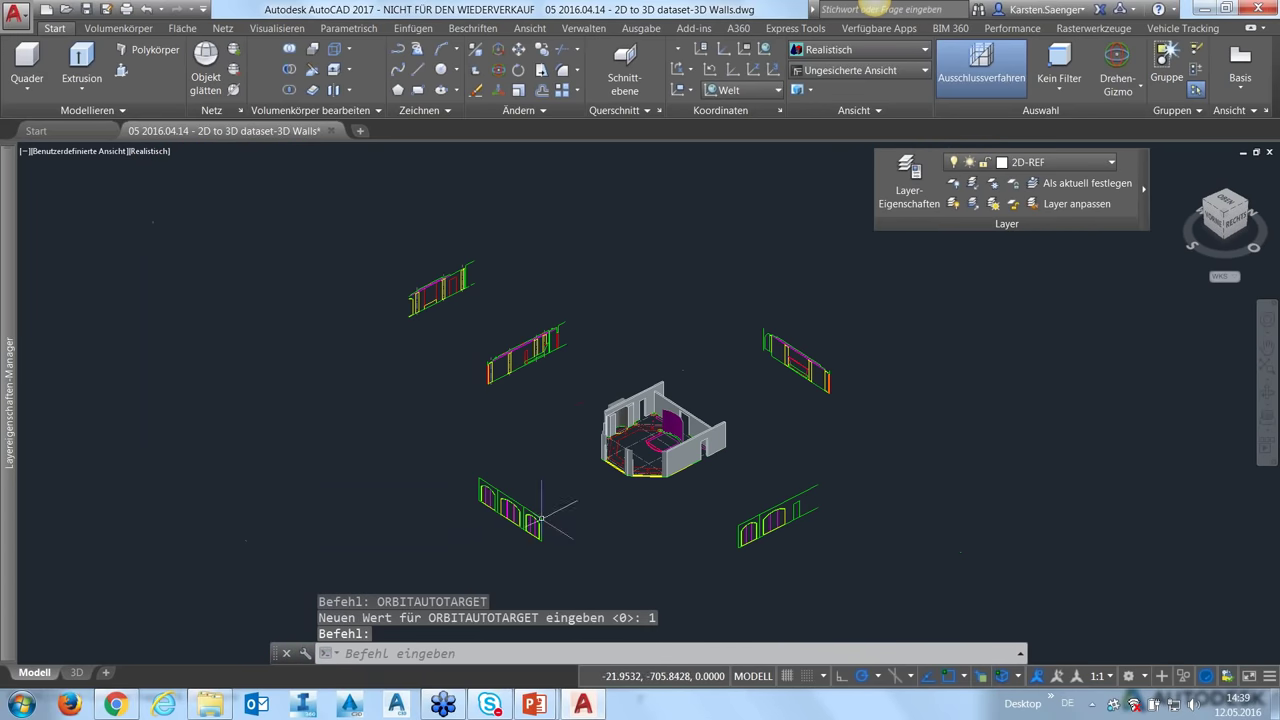
pyautogui.scroll(2, 612, 478)
pyautogui.scroll(-5, 607, 493)
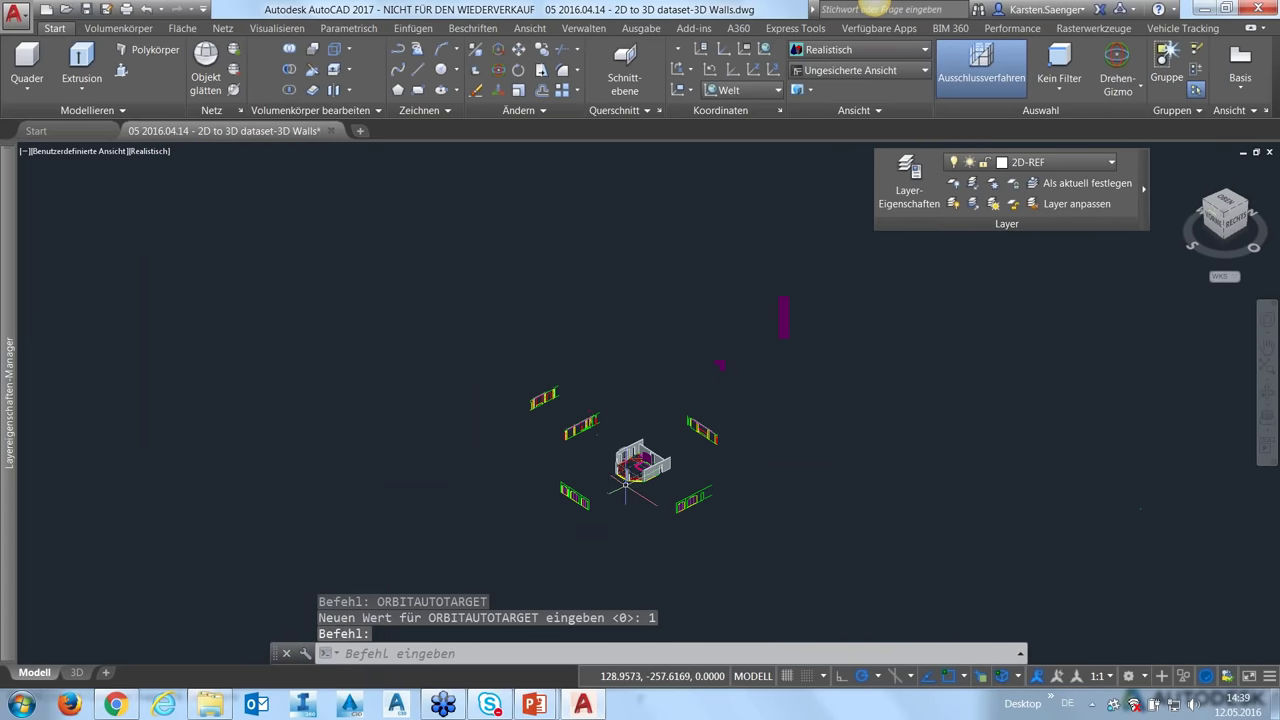
# - Orbit and zoom the room and elevations to an oblique view
pyautogui.moveTo(560, 488)
pyautogui.keyDown('shift'); pyautogui.mouseDown(button='middle')
pyautogui.moveTo(547, 485)
pyautogui.moveTo(564, 536)
pyautogui.moveTo(616, 534)
pyautogui.mouseUp(button='middle'); pyautogui.keyUp('shift')
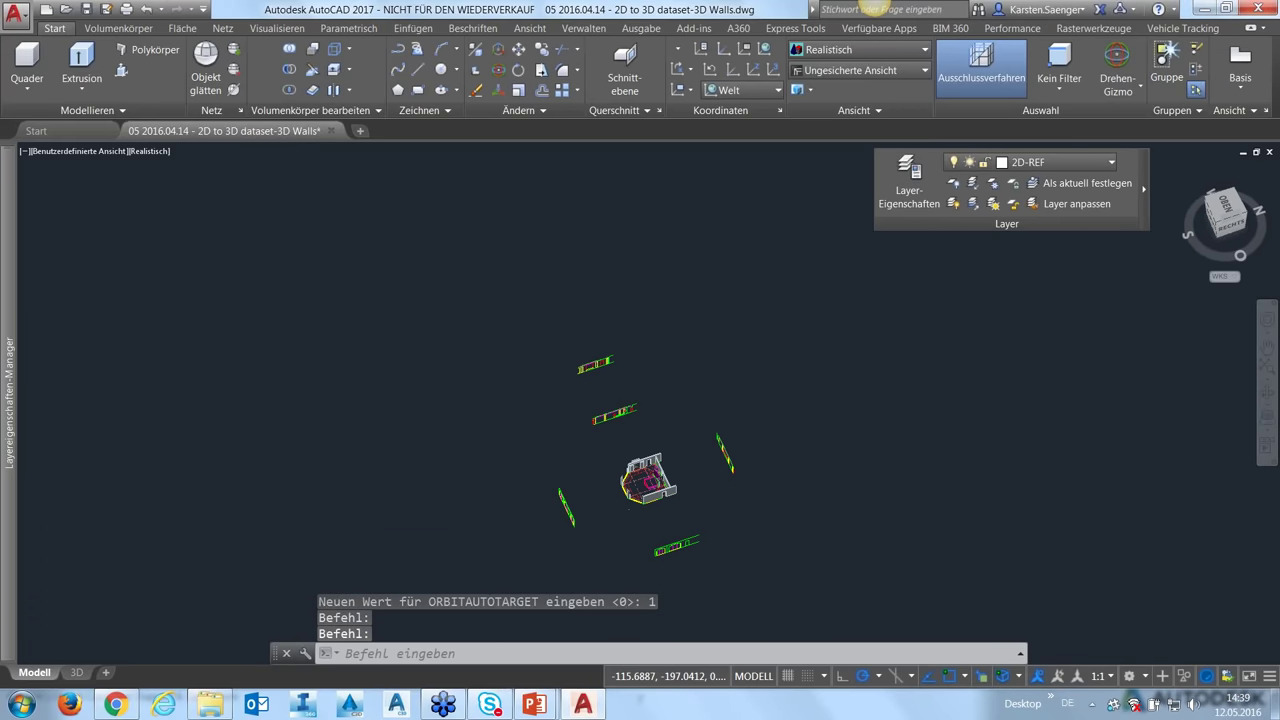
pyautogui.scroll(3, 569, 474)
pyautogui.keyDown('shift'); pyautogui.moveTo(569, 474); pyautogui.dragTo(575, 510, button='middle'); pyautogui.keyUp('shift')
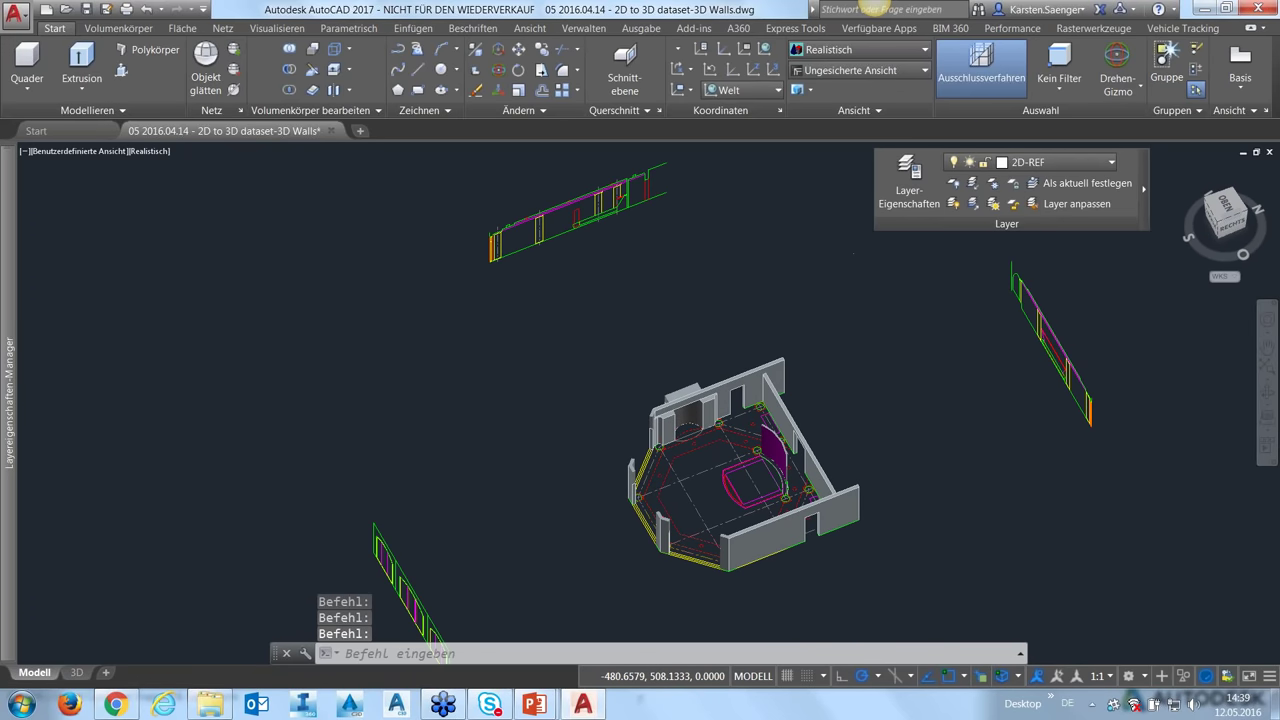
pyautogui.keyDown('shift'); pyautogui.moveTo(829, 271); pyautogui.dragTo(832, 277, button='middle'); pyautogui.keyUp('shift')
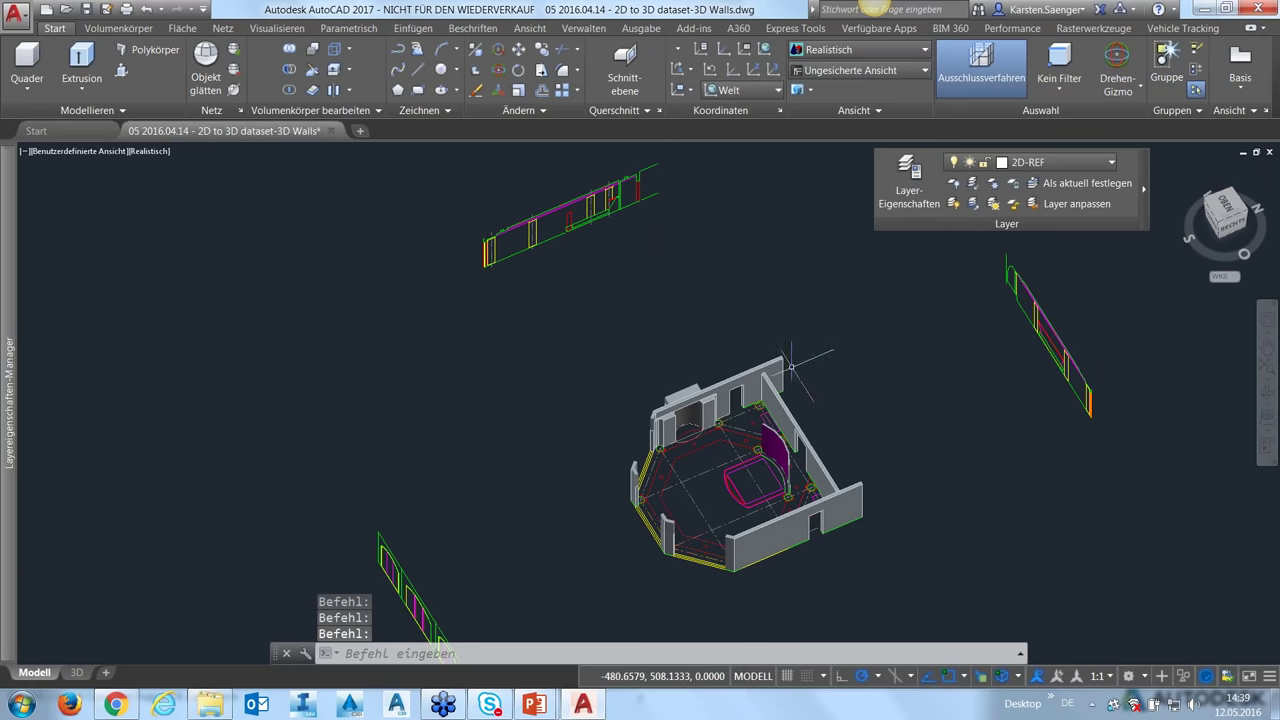
pyautogui.keyDown('shift'); pyautogui.moveTo(827, 258); pyautogui.dragTo(834, 256, button='middle'); pyautogui.keyUp('shift')
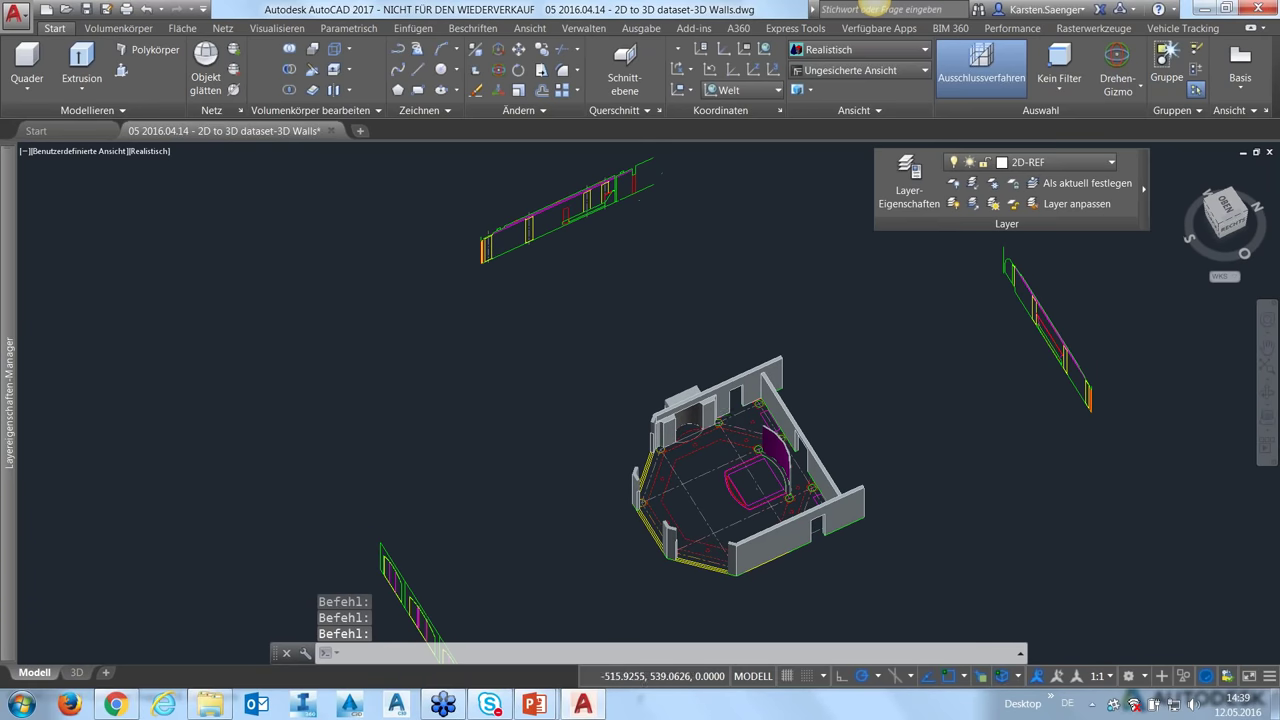
pyautogui.scroll(-1, 735, 500)
pyautogui.scroll(-3, 735, 500)
pyautogui.scroll(1, 744, 547)
pyautogui.scroll(3, 744, 547)
pyautogui.scroll(2, 744, 547)
pyautogui.scroll(2, 744, 547)
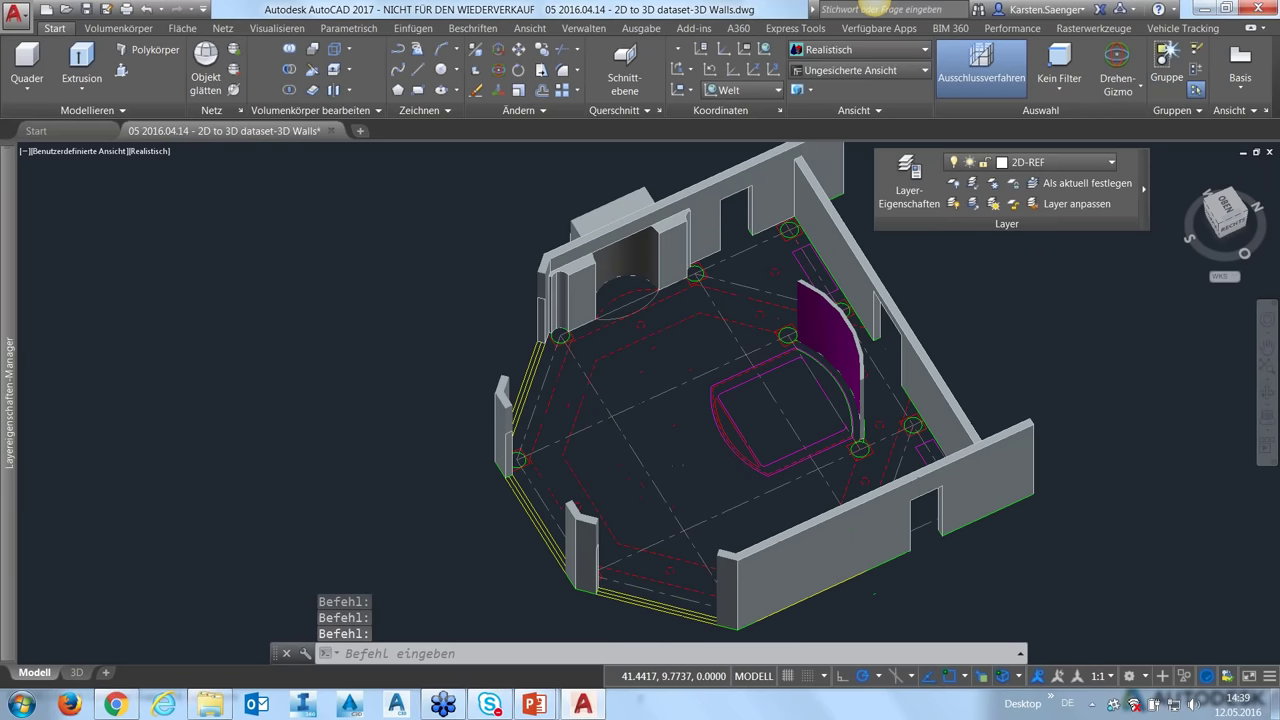
pyautogui.scroll(3, 751, 469)
pyautogui.keyDown('shift'); pyautogui.moveTo(663, 456); pyautogui.dragTo(655, 330, button='middle'); pyautogui.keyUp('shift')
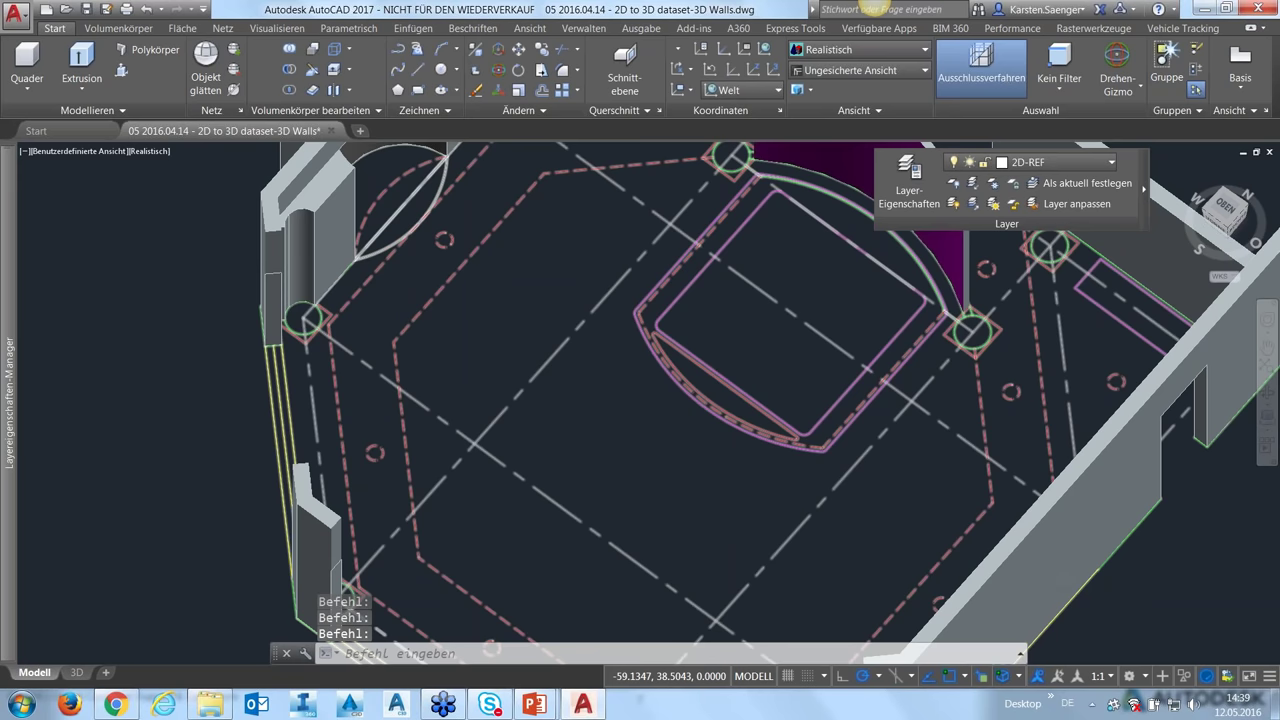
# - Switch to a near-top view and zoom in on the bathtub's rounded corner
pyautogui.click(1224, 207)
pyautogui.scroll(5, 669, 309)
pyautogui.scroll(3, 669, 309)
pyautogui.scroll(2, 686, 280)
pyautogui.moveTo(667, 366); pyautogui.dragTo(634, 357, button='middle')
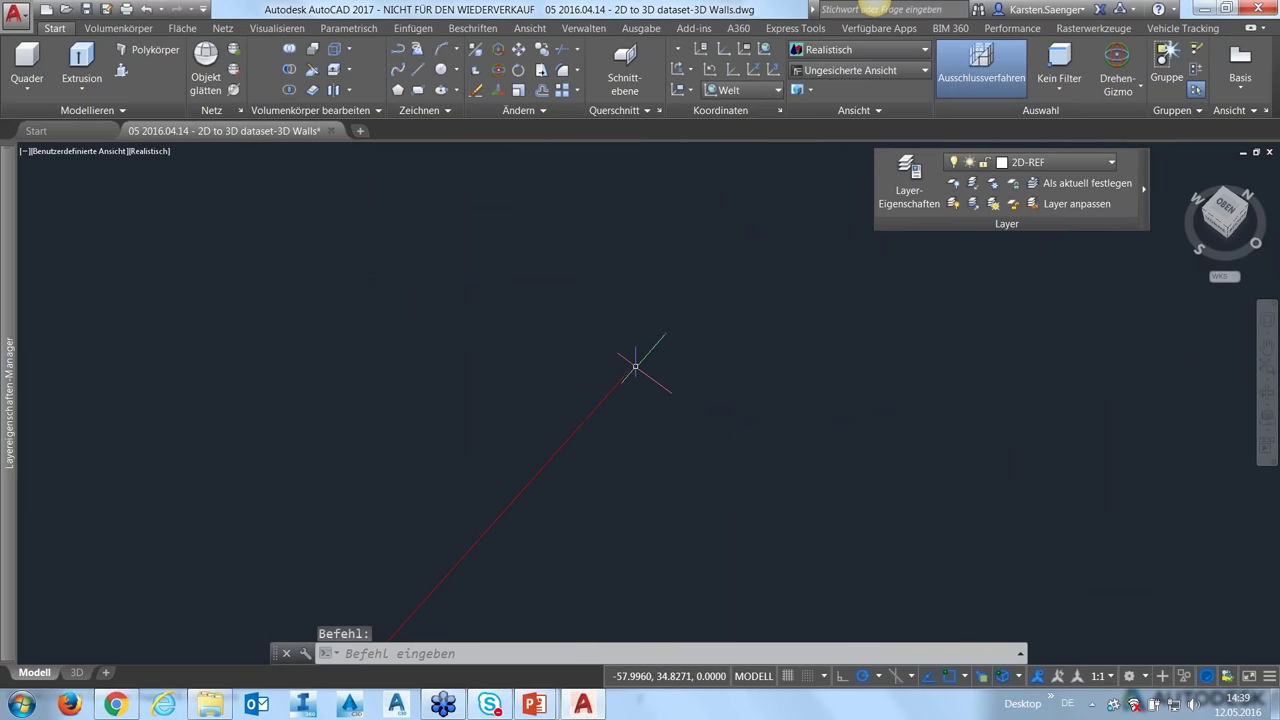
pyautogui.moveTo(634, 366)
pyautogui.mouseDown(button='middle')
pyautogui.moveTo(657, 374)
pyautogui.moveTo(666, 349)
pyautogui.moveTo(631, 313)
pyautogui.mouseUp(button='middle')
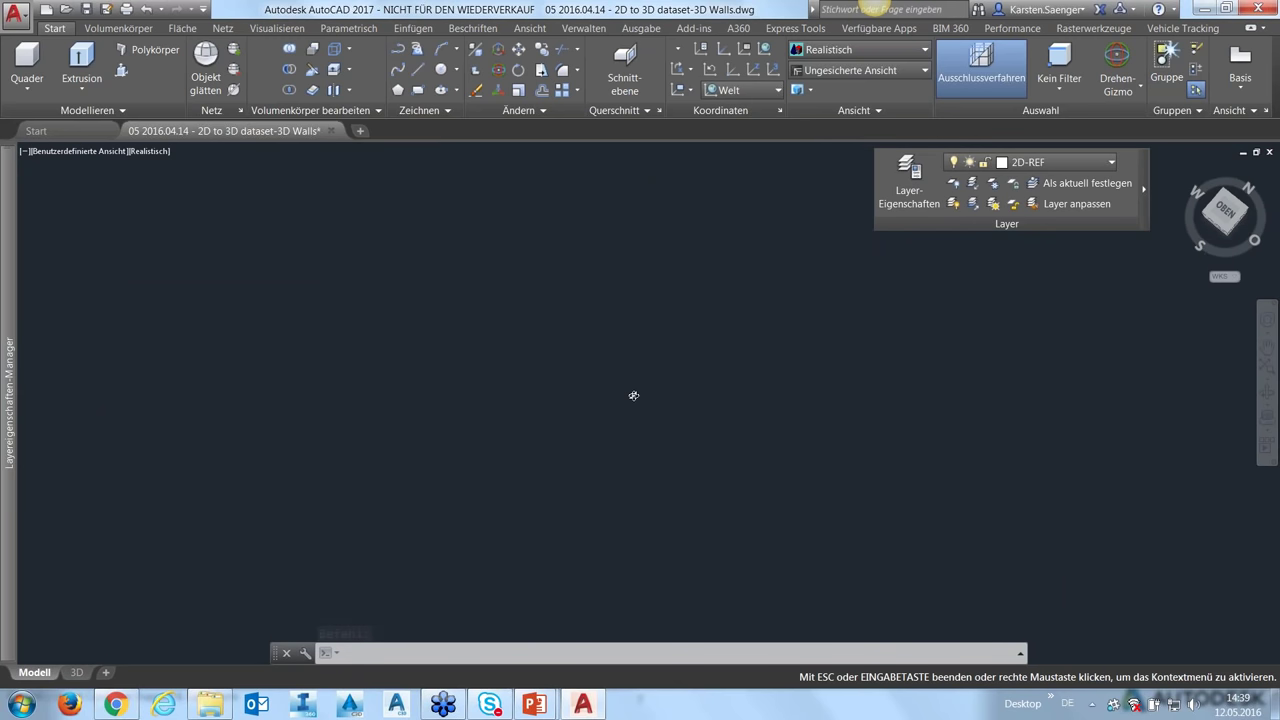
pyautogui.moveTo(631, 394)
pyautogui.keyDown('shift'); pyautogui.mouseDown(button='middle')
pyautogui.moveTo(621, 338)
pyautogui.moveTo(597, 340)
pyautogui.mouseUp(button='middle'); pyautogui.keyUp('shift')
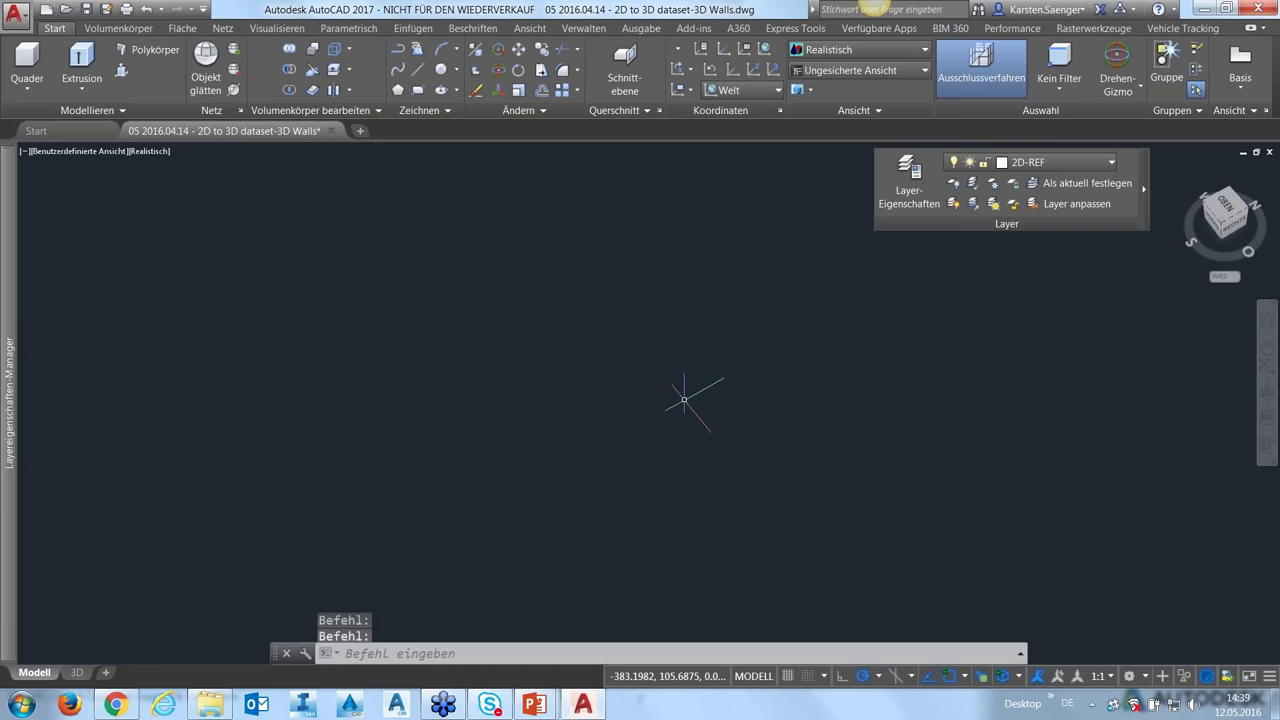
pyautogui.moveTo(1000, 620)
pyautogui.mouseDown(button='middle')
pyautogui.moveTo(800, 540)
pyautogui.moveTo(708, 480)
pyautogui.moveTo(704, 342)
pyautogui.mouseUp(button='middle')
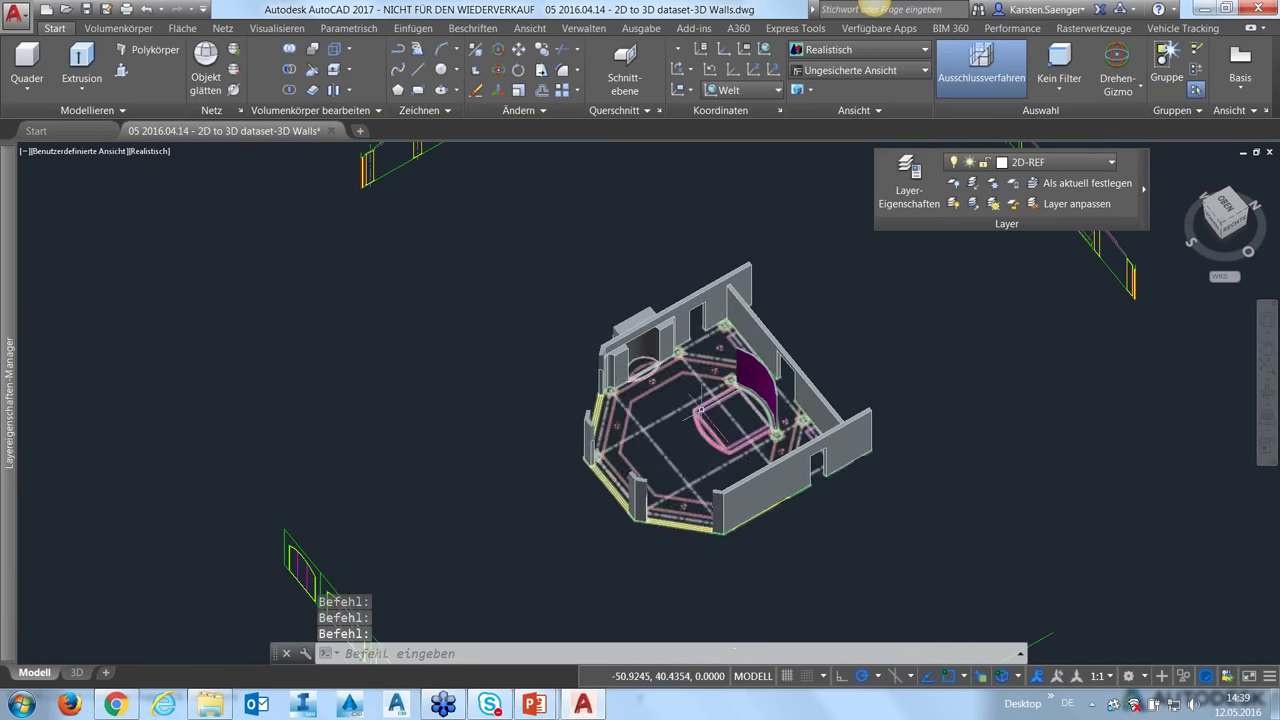
pyautogui.scroll(3, 704, 342)
pyautogui.scroll(3, 703, 409)
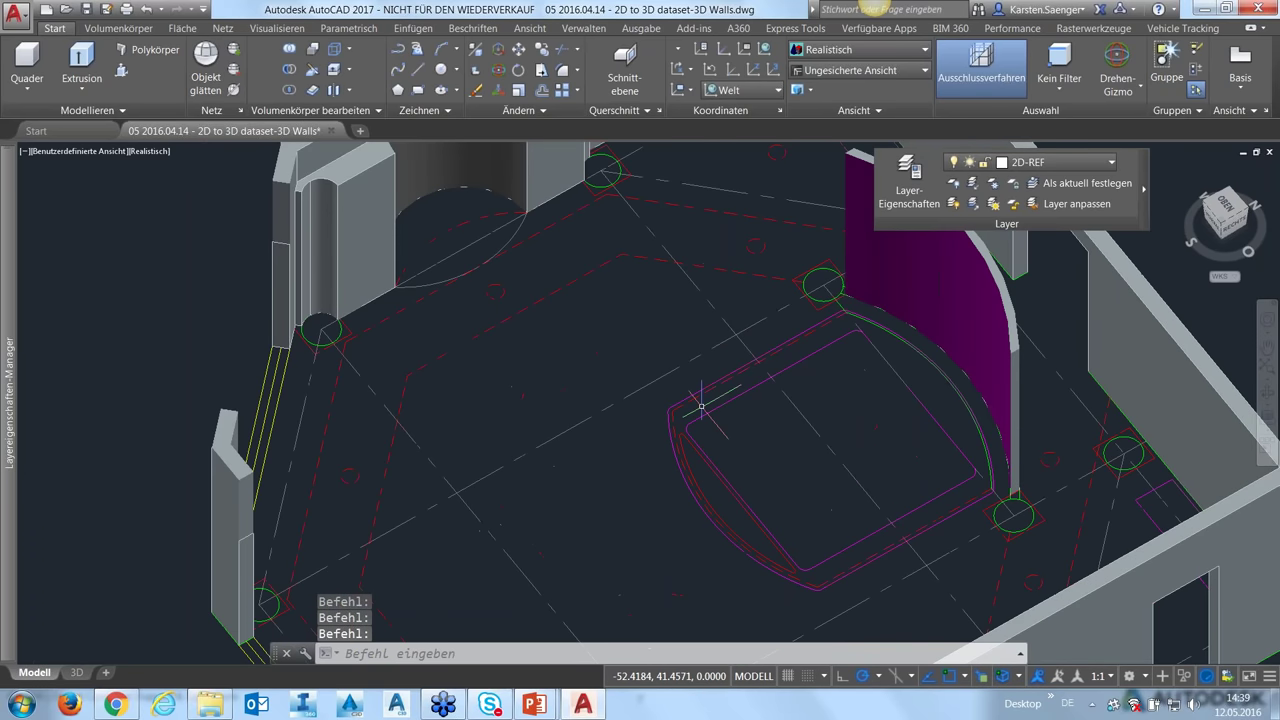
pyautogui.scroll(3, 702, 407)
pyautogui.scroll(2, 694, 408)
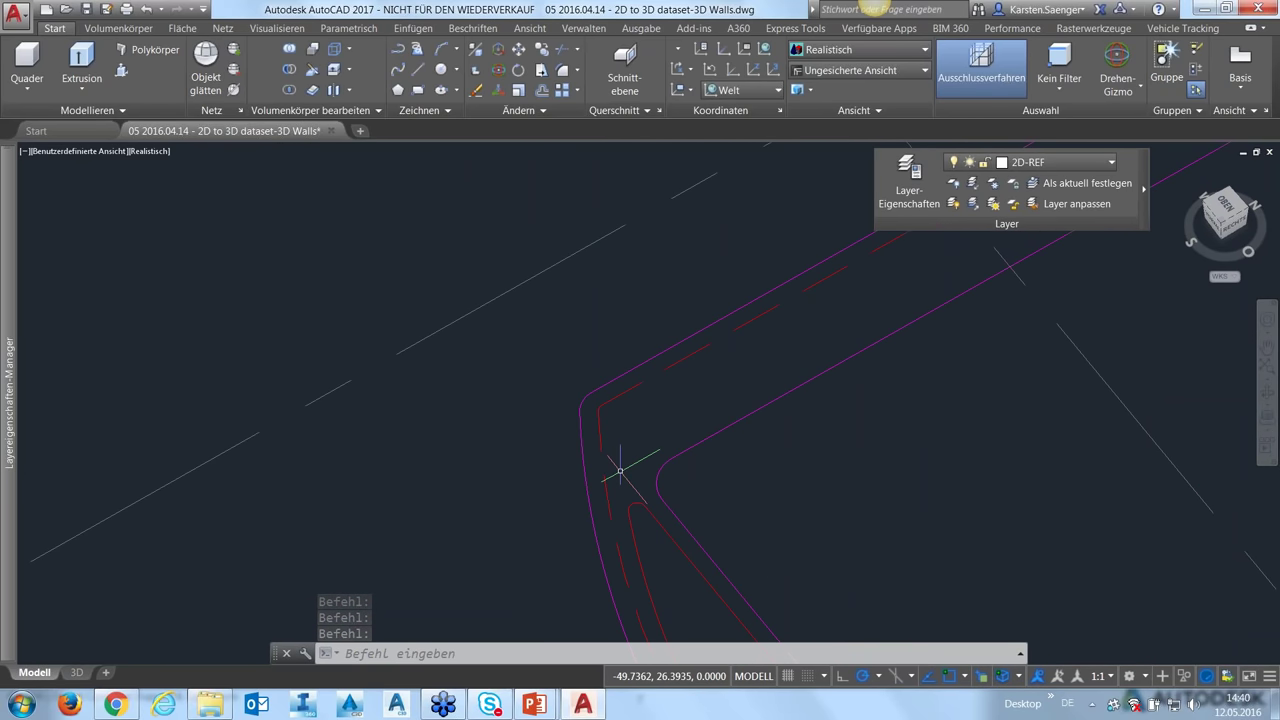
# - Change ORBITAUTOTARGET from 1 to 0, then orbit around the picked point
pyautogui.write('o')
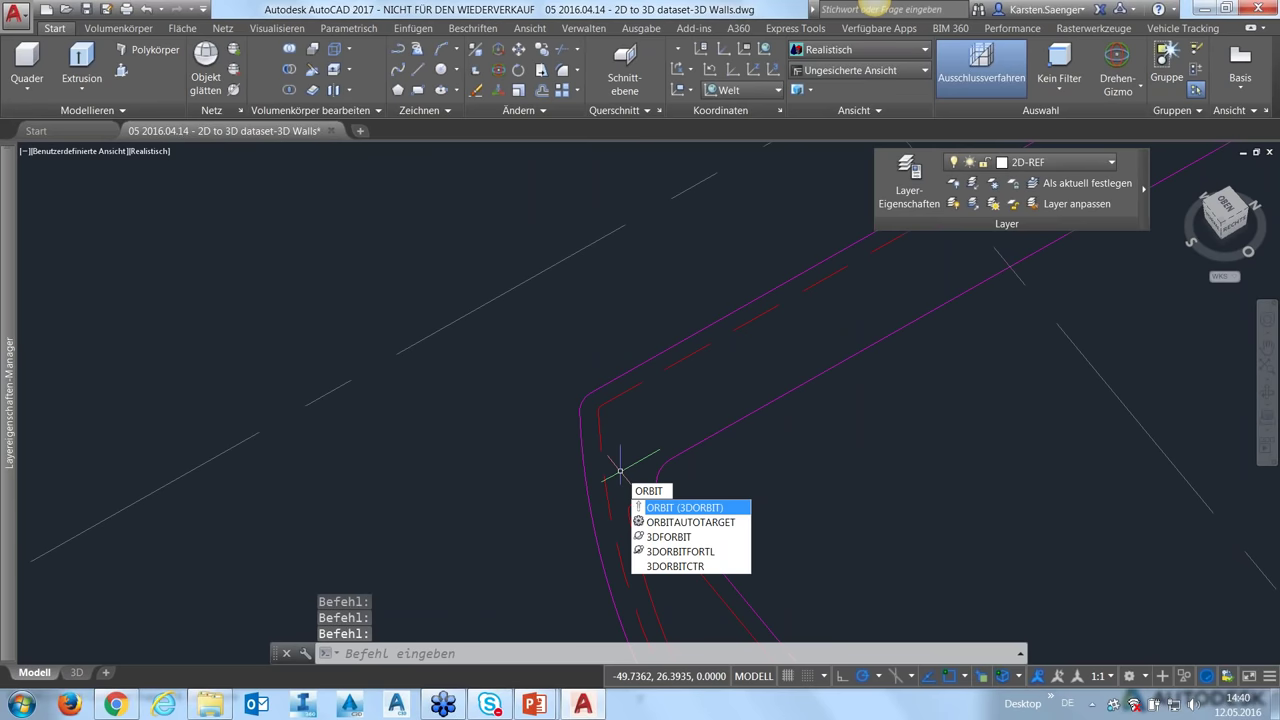
pyautogui.press('Down')
pyautogui.press('Return')
pyautogui.press('Return')
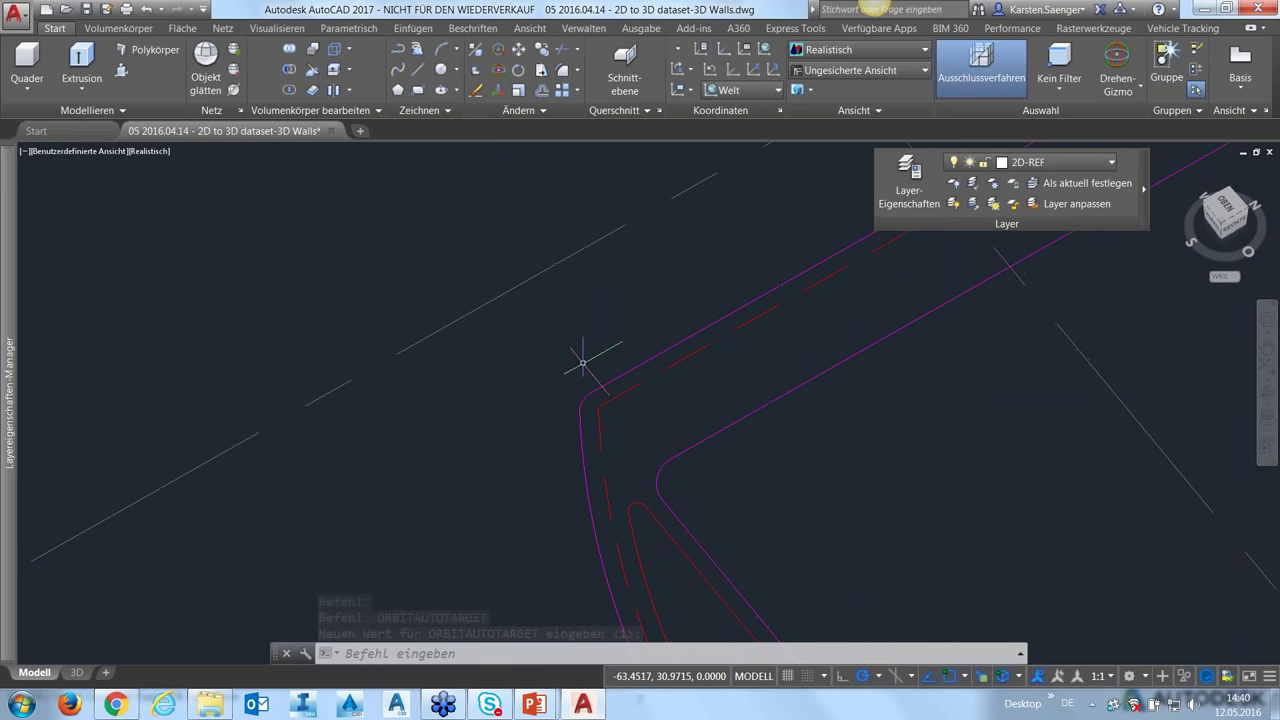
pyautogui.keyDown('shift'); pyautogui.moveTo(599, 410); pyautogui.dragTo(599, 410, button='middle'); pyautogui.keyUp('shift')
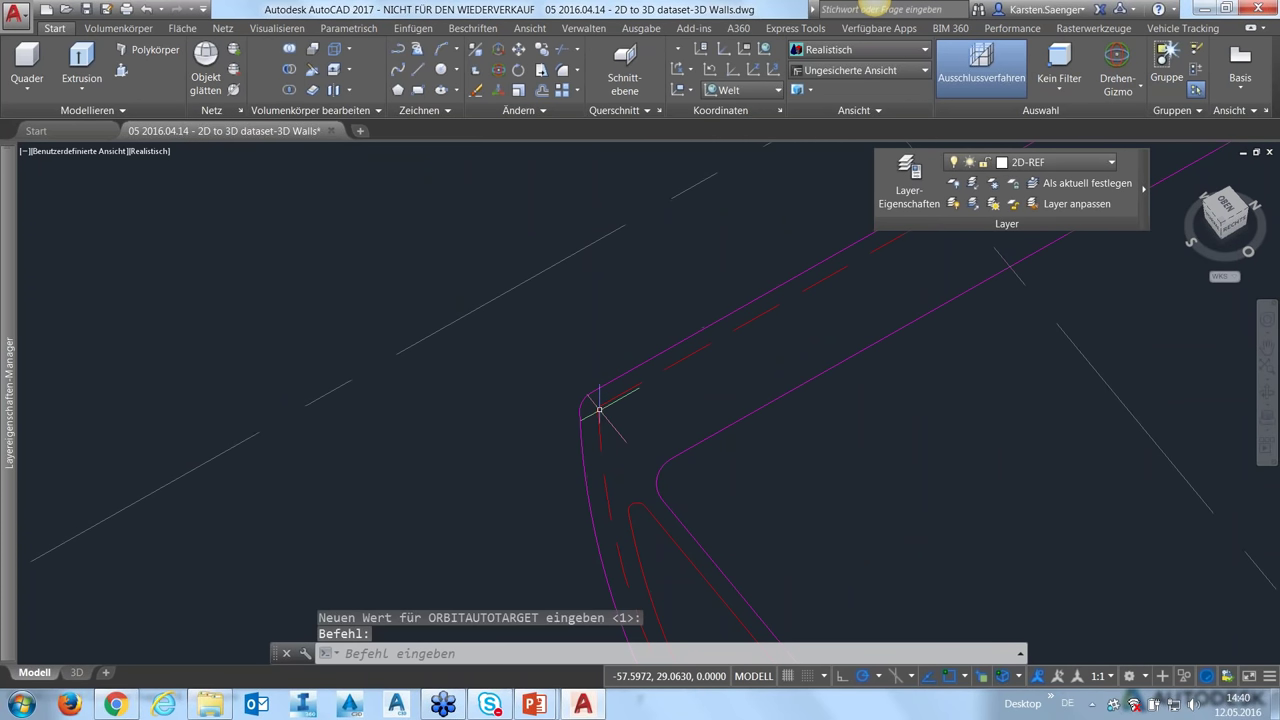
pyautogui.click(690, 655)
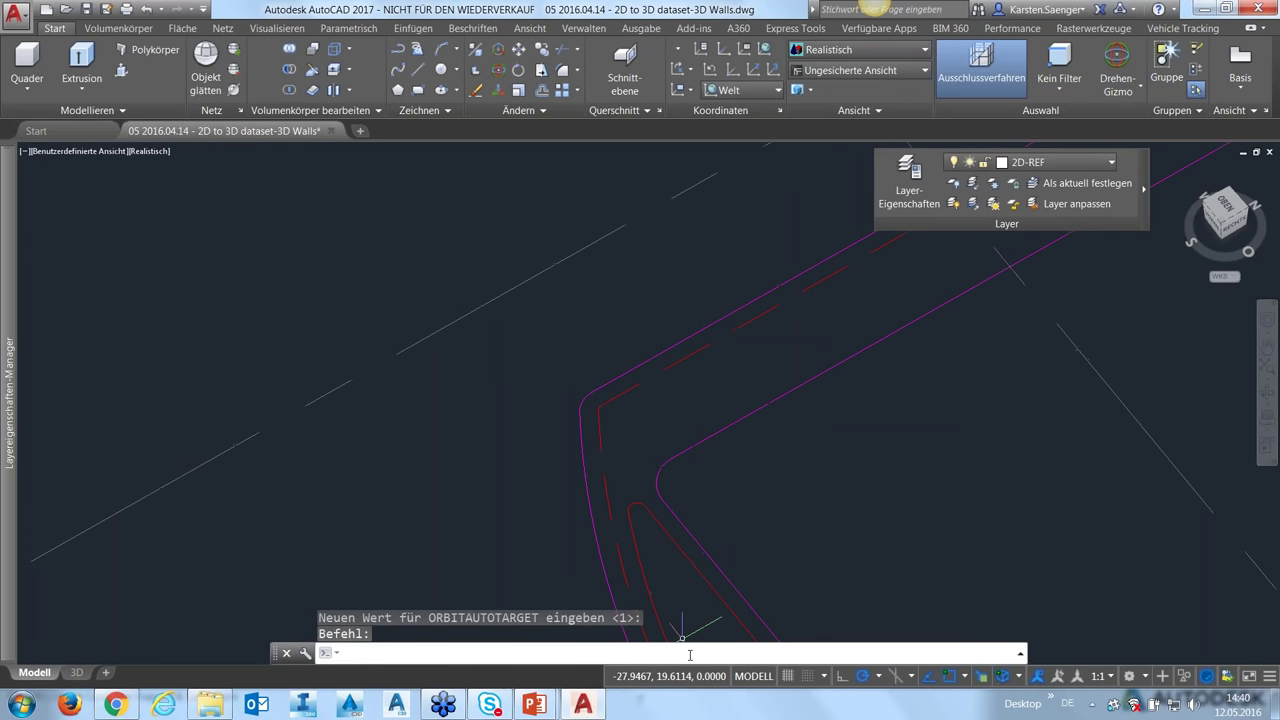
pyautogui.write('ORBITAUTOTARGET')
pyautogui.press('Return')
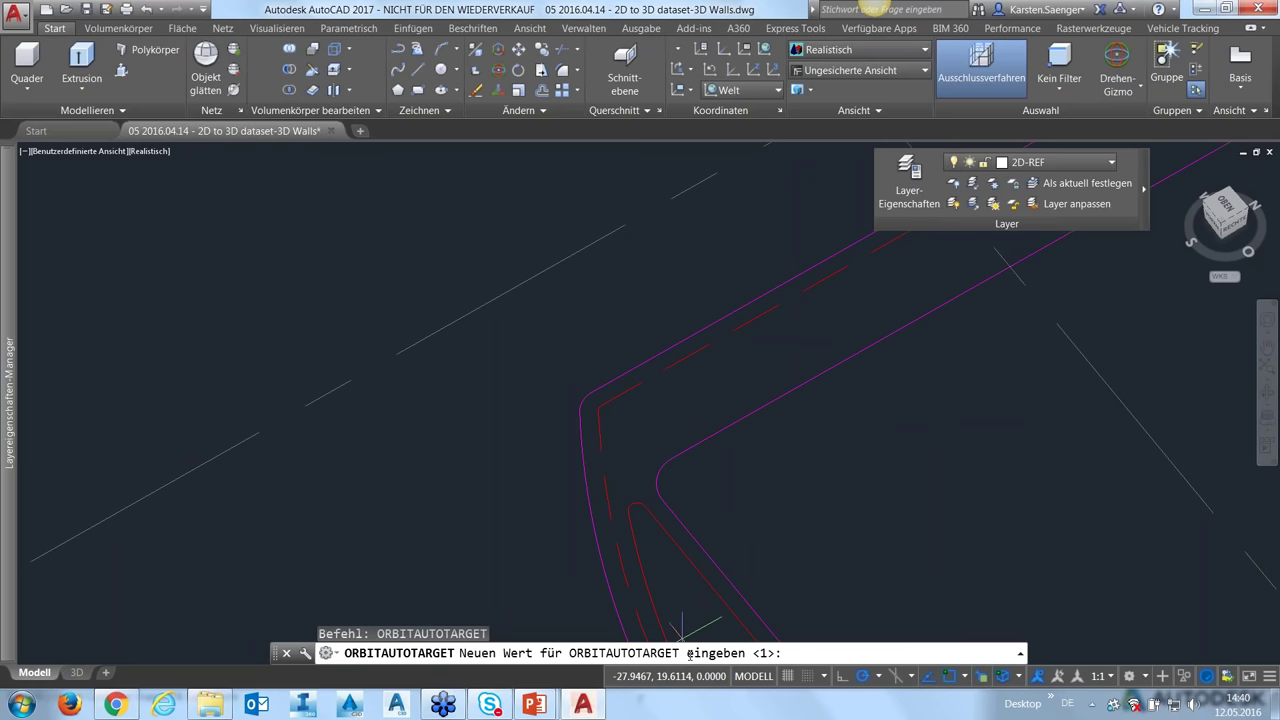
pyautogui.press('Return')
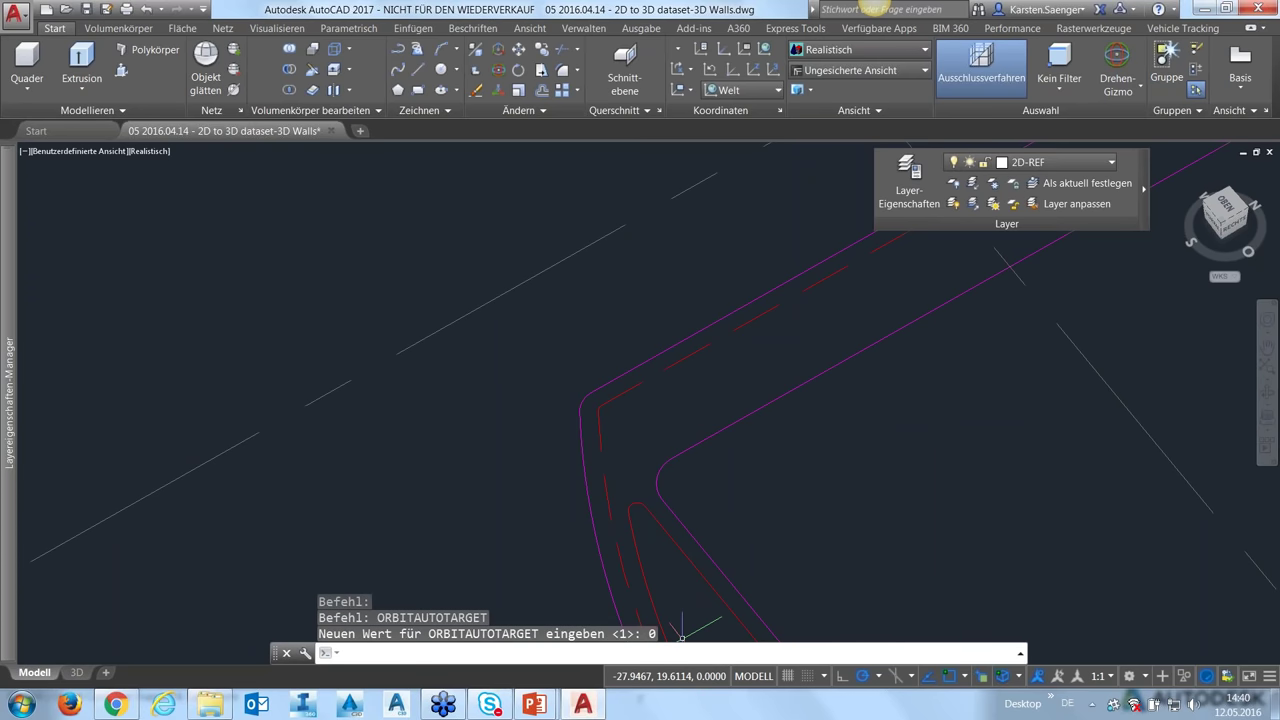
pyautogui.keyDown('shift'); pyautogui.moveTo(598, 404); pyautogui.dragTo(637, 380, button='middle'); pyautogui.keyUp('shift')
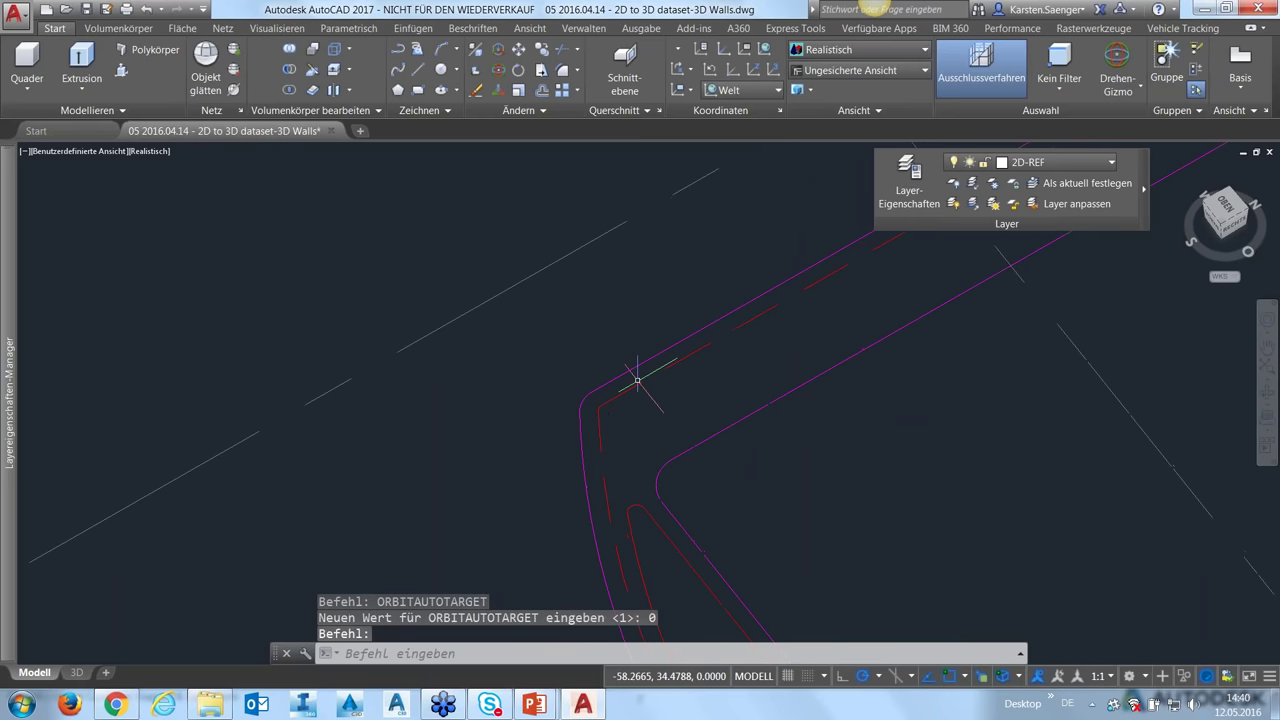
# - Orbit, pan and zoom onto the wall with the tall door opening from the right rear
pyautogui.scroll(3, 637, 380)
pyautogui.moveTo(771, 293)
pyautogui.keyDown('shift'); pyautogui.mouseDown(button='middle')
pyautogui.moveTo(801, 262)
pyautogui.moveTo(748, 343)
pyautogui.moveTo(637, 309)
pyautogui.moveTo(585, 230)
pyautogui.moveTo(591, 200)
pyautogui.moveTo(806, 291)
pyautogui.moveTo(786, 263)
pyautogui.moveTo(747, 253)
pyautogui.moveTo(760, 290)
pyautogui.mouseUp(button='middle'); pyautogui.keyUp('shift')
pyautogui.scroll(3, 821, 432)
pyautogui.scroll(2, 823, 423)
pyautogui.scroll(2, 829, 463)
pyautogui.moveTo(829, 463); pyautogui.dragTo(671, 357, button='middle')
pyautogui.scroll(-2, 671, 357)
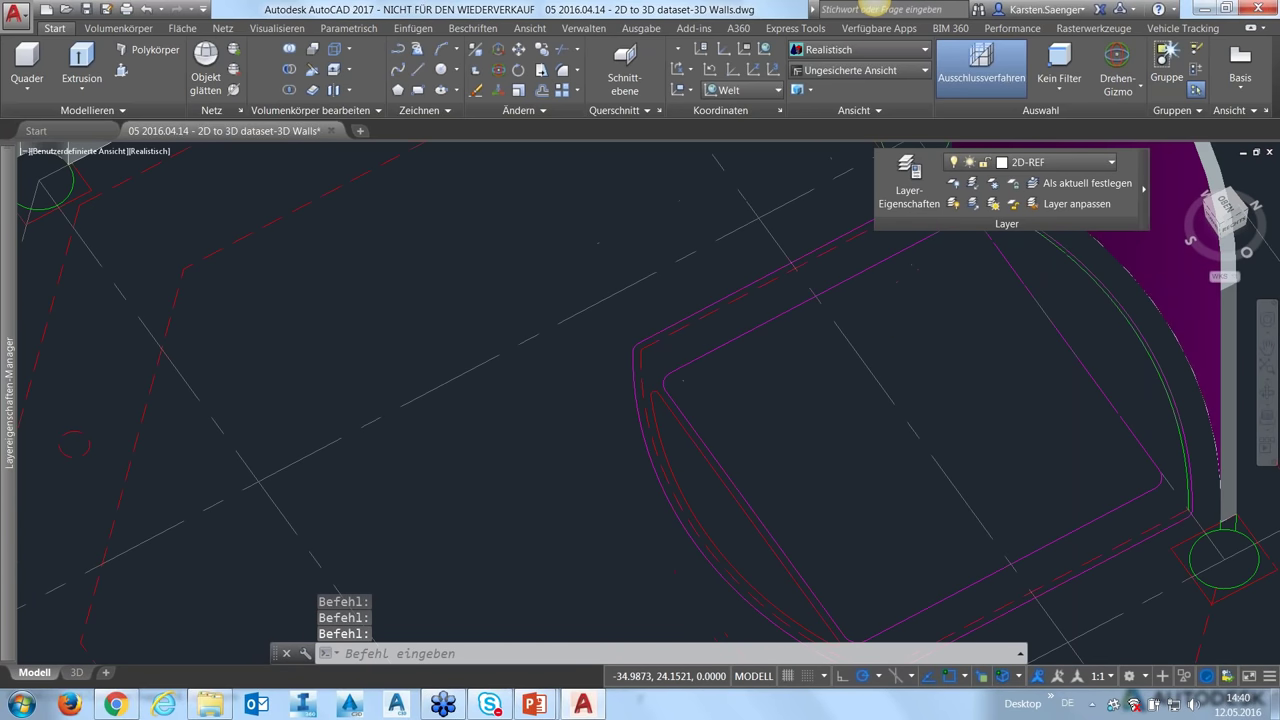
pyautogui.scroll(-2, 671, 423)
pyautogui.scroll(-2, 671, 423)
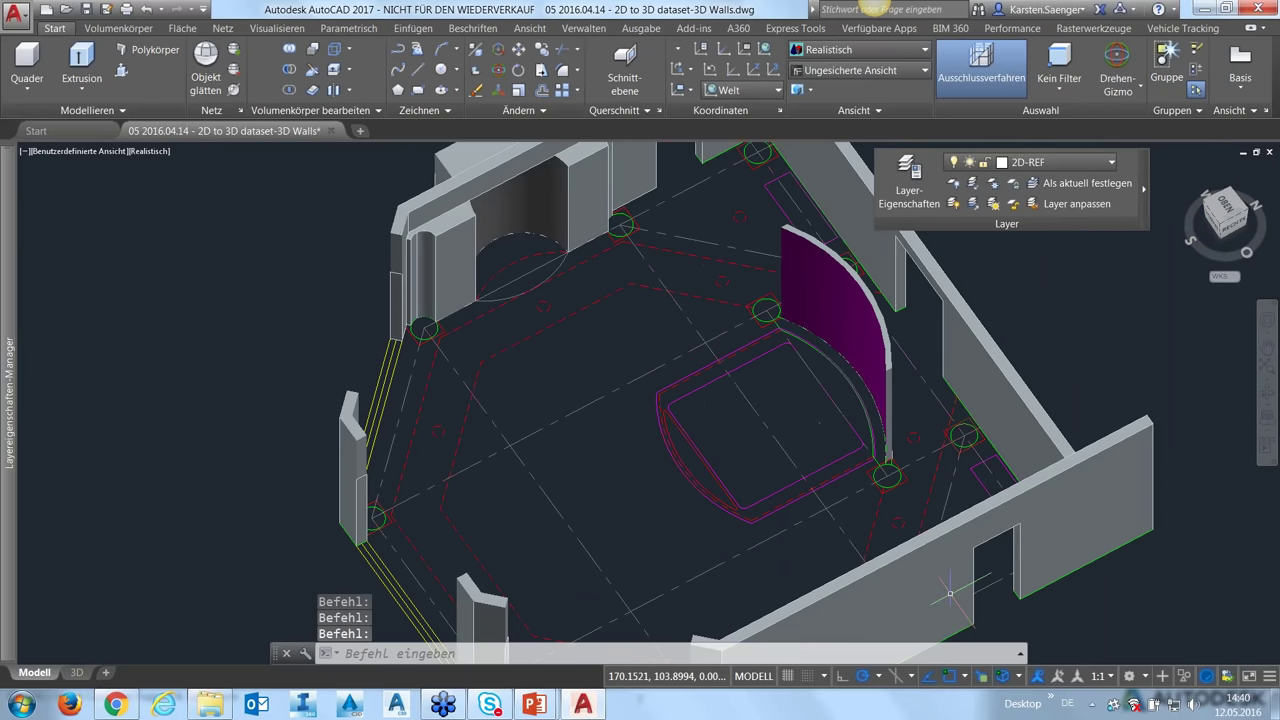
pyautogui.scroll(3, 950, 593)
pyautogui.scroll(3, 950, 593)
pyautogui.scroll(2, 950, 593)
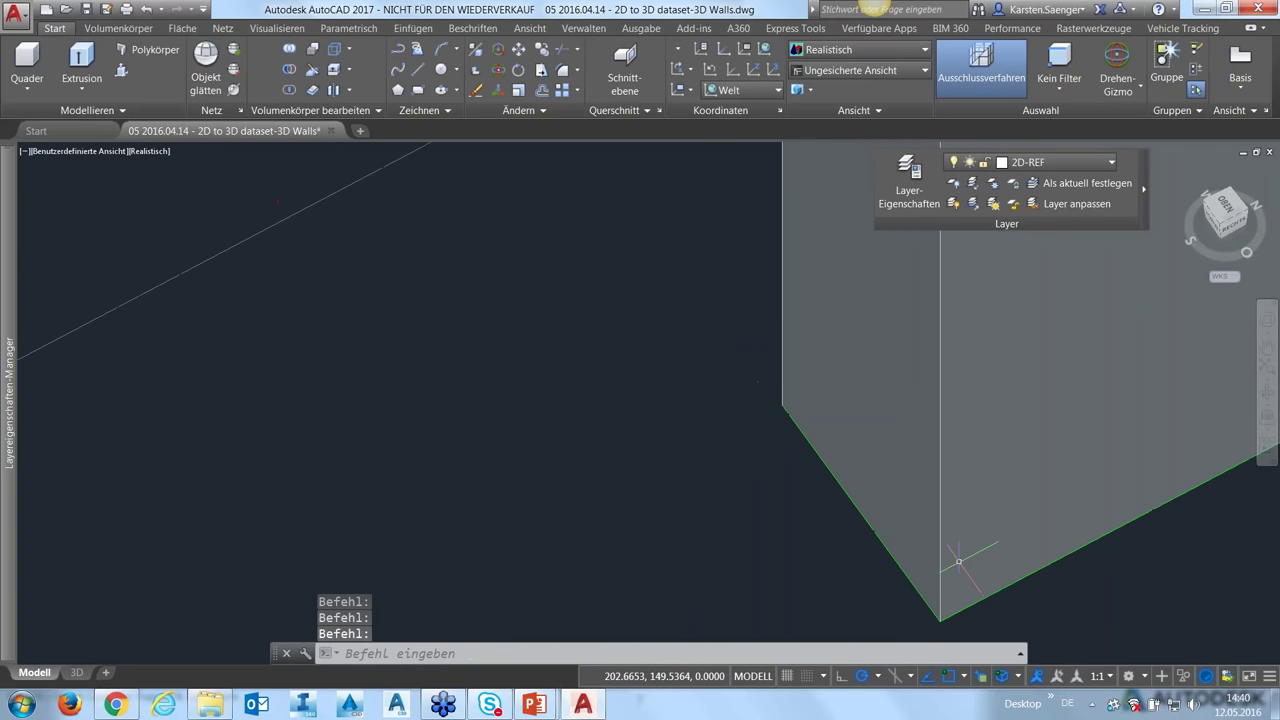
pyautogui.moveTo(958, 561); pyautogui.dragTo(840, 350, button='middle')
pyautogui.moveTo(818, 418)
pyautogui.keyDown('shift'); pyautogui.mouseDown(button='middle')
pyautogui.moveTo(926, 351)
pyautogui.moveTo(963, 347)
pyautogui.moveTo(934, 337)
pyautogui.moveTo(952, 385)
pyautogui.moveTo(886, 397)
pyautogui.moveTo(789, 366)
pyautogui.moveTo(665, 466)
pyautogui.moveTo(586, 449)
pyautogui.moveTo(540, 409)
pyautogui.moveTo(580, 289)
pyautogui.moveTo(565, 398)
pyautogui.moveTo(494, 429)
pyautogui.moveTo(498, 418)
pyautogui.moveTo(503, 436)
pyautogui.mouseUp(button='middle'); pyautogui.keyUp('shift')
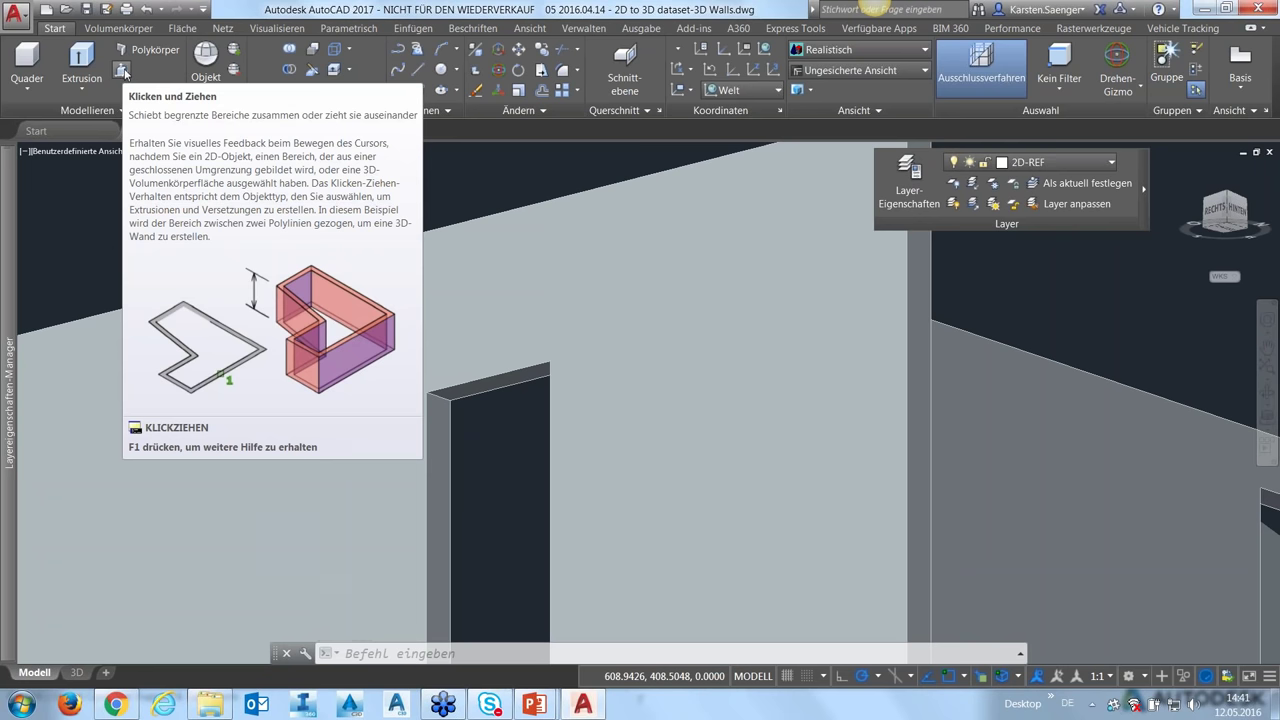
# - Press-pull the lintel top face upward toward the wall top
pyautogui.click(121, 70)
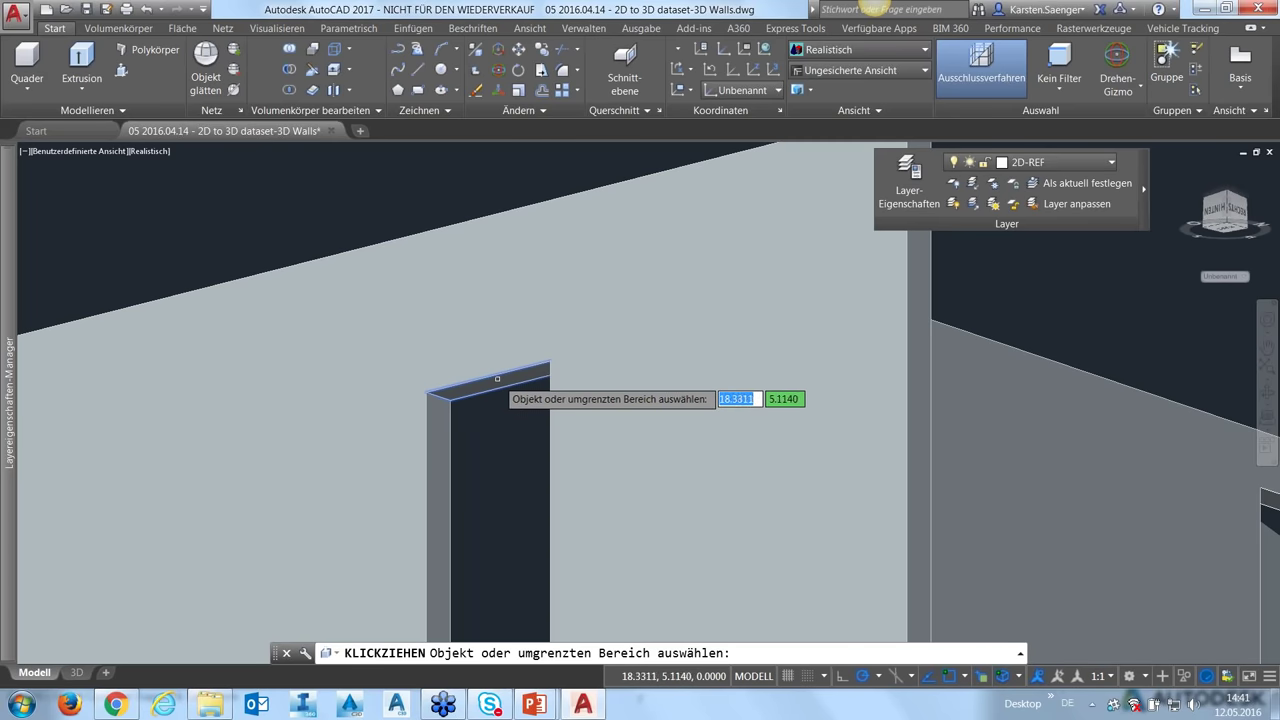
pyautogui.click(498, 383)
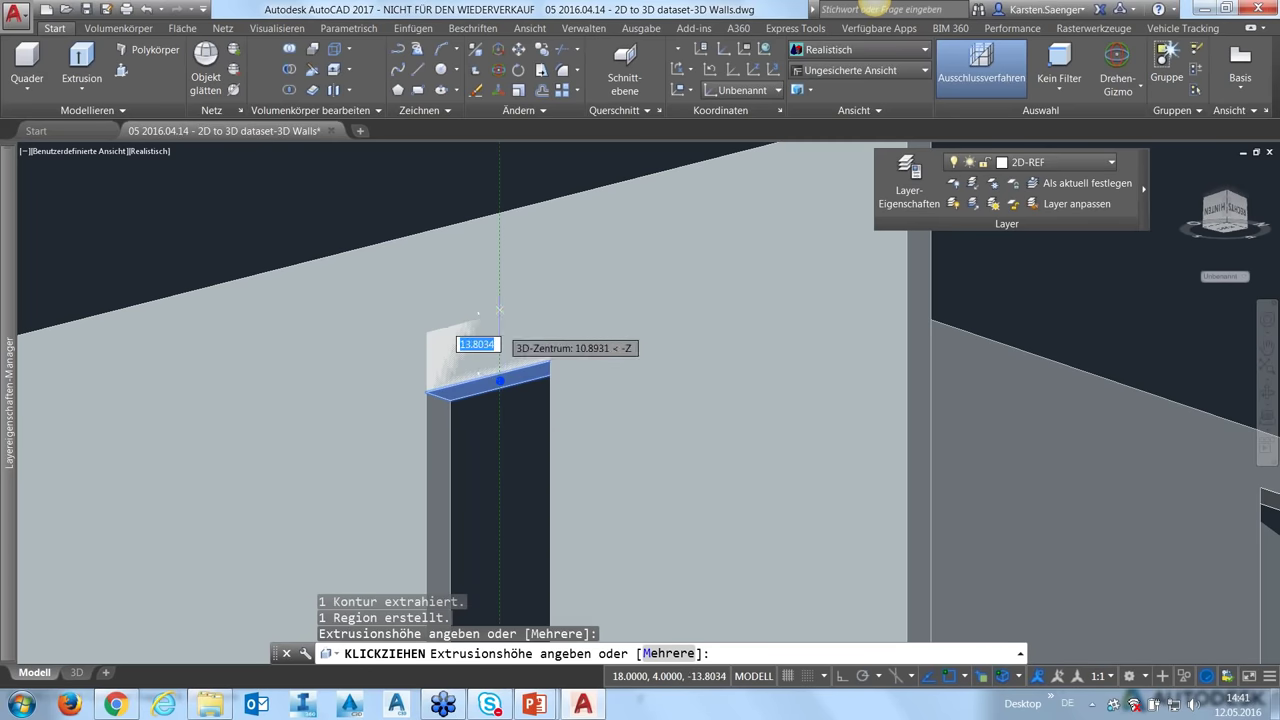
pyautogui.click(497, 276)
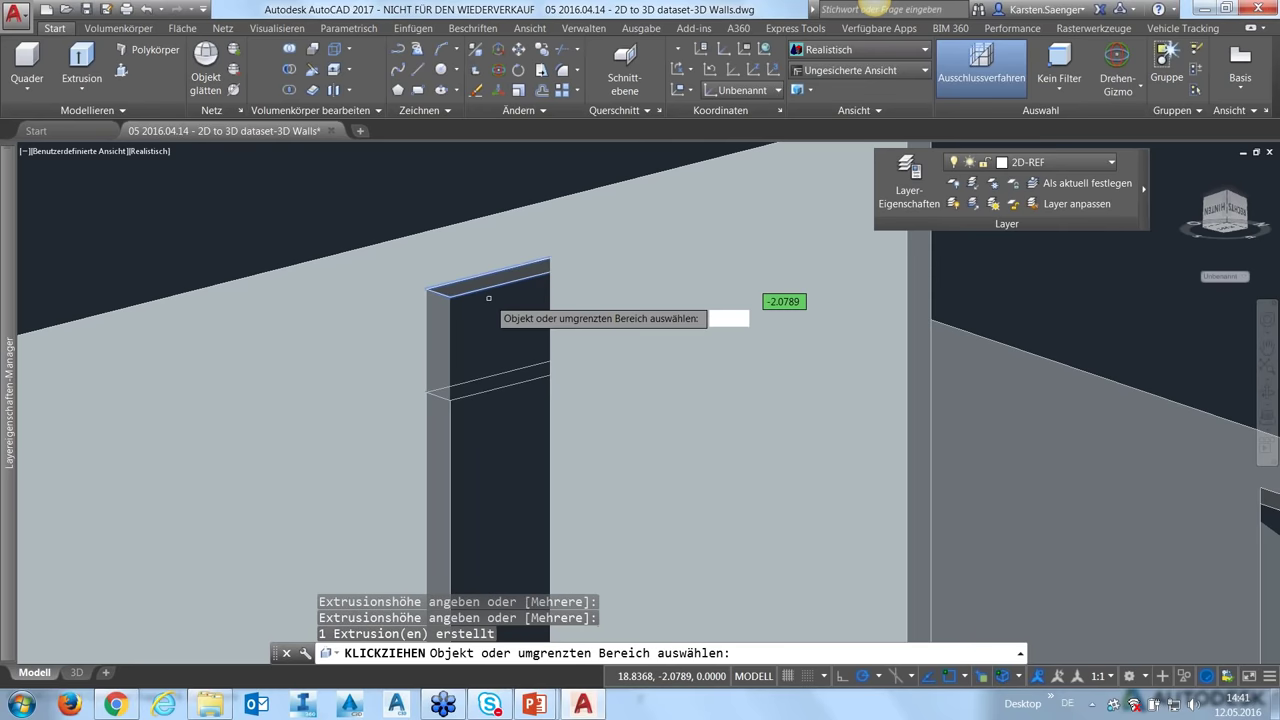
pyautogui.scroll(-2, 484, 331)
pyautogui.scroll(2, 484, 331)
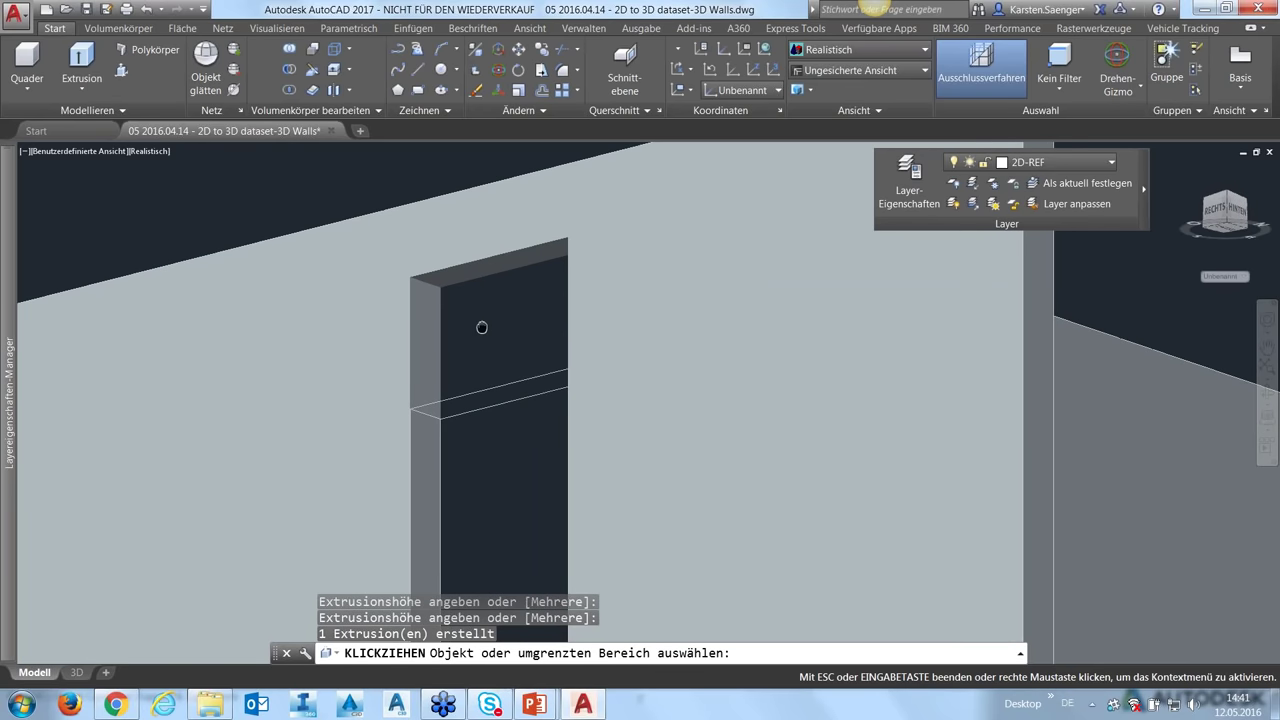
pyautogui.scroll(1, 466, 400)
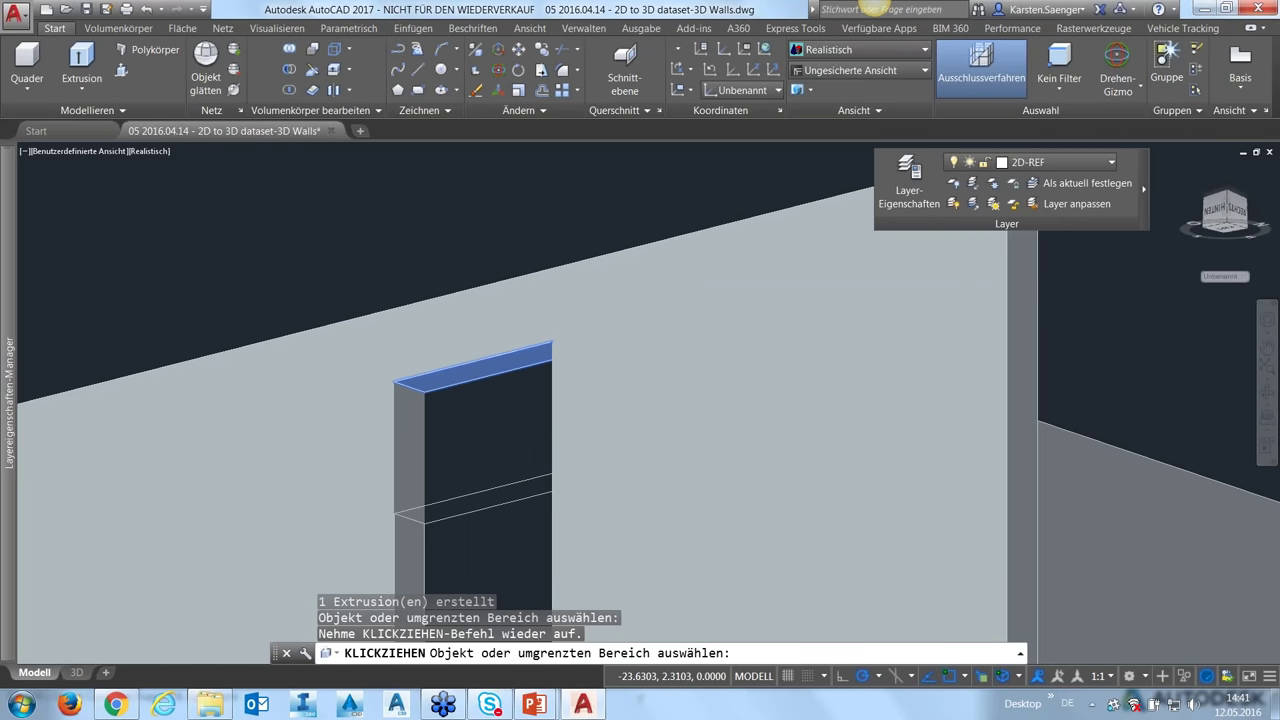
# - Press-pull the lintel top face again up to the wall top and inspect the walls from above
pyautogui.click(469, 376)
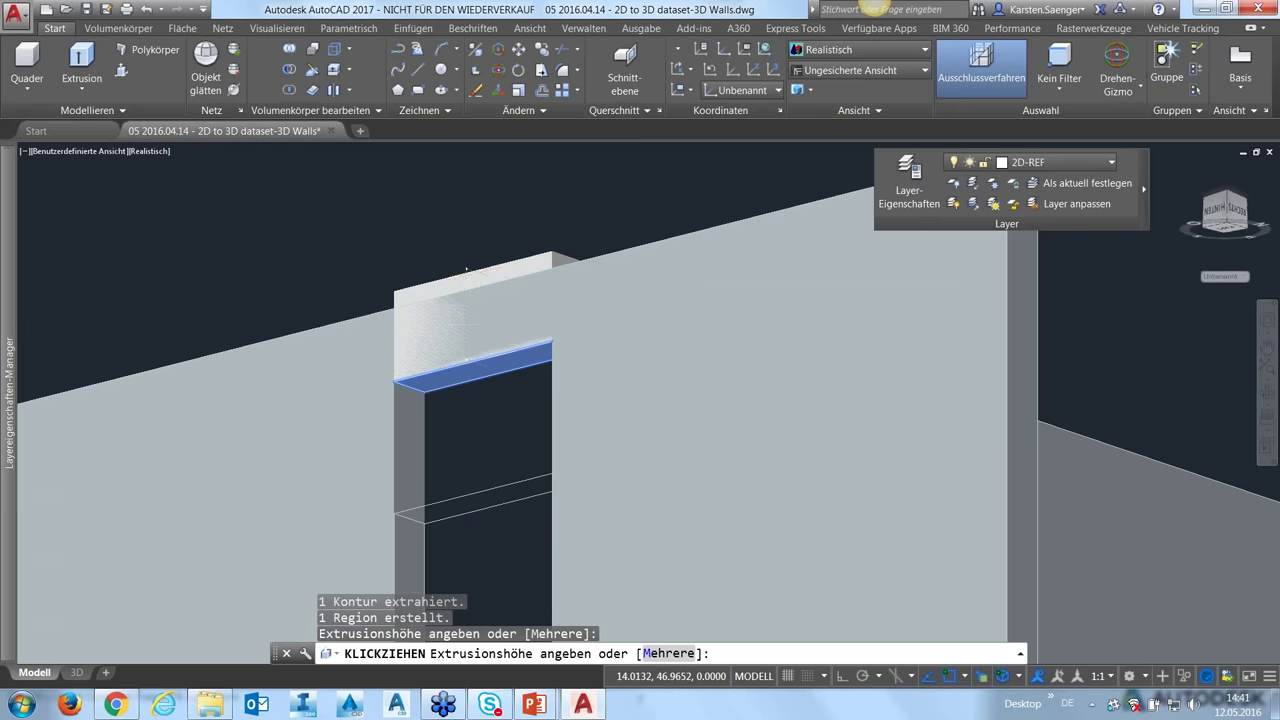
pyautogui.click(465, 272)
pyautogui.scroll(-1, 446, 424)
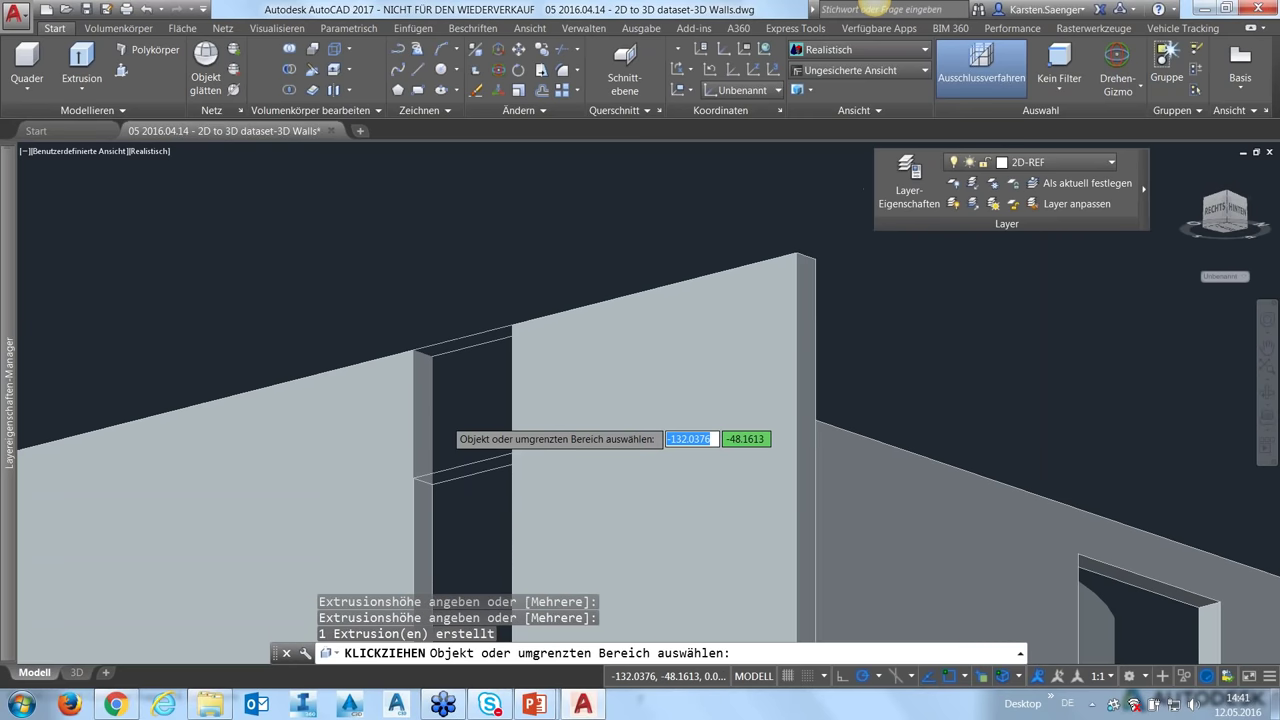
pyautogui.scroll(-3, 452, 424)
pyautogui.moveTo(455, 465)
pyautogui.keyDown('shift'); pyautogui.mouseDown(button='middle')
pyautogui.moveTo(459, 509)
pyautogui.moveTo(465, 500)
pyautogui.mouseUp(button='middle'); pyautogui.keyUp('shift')
pyautogui.scroll(3, 465, 500)
pyautogui.scroll(4, 465, 500)
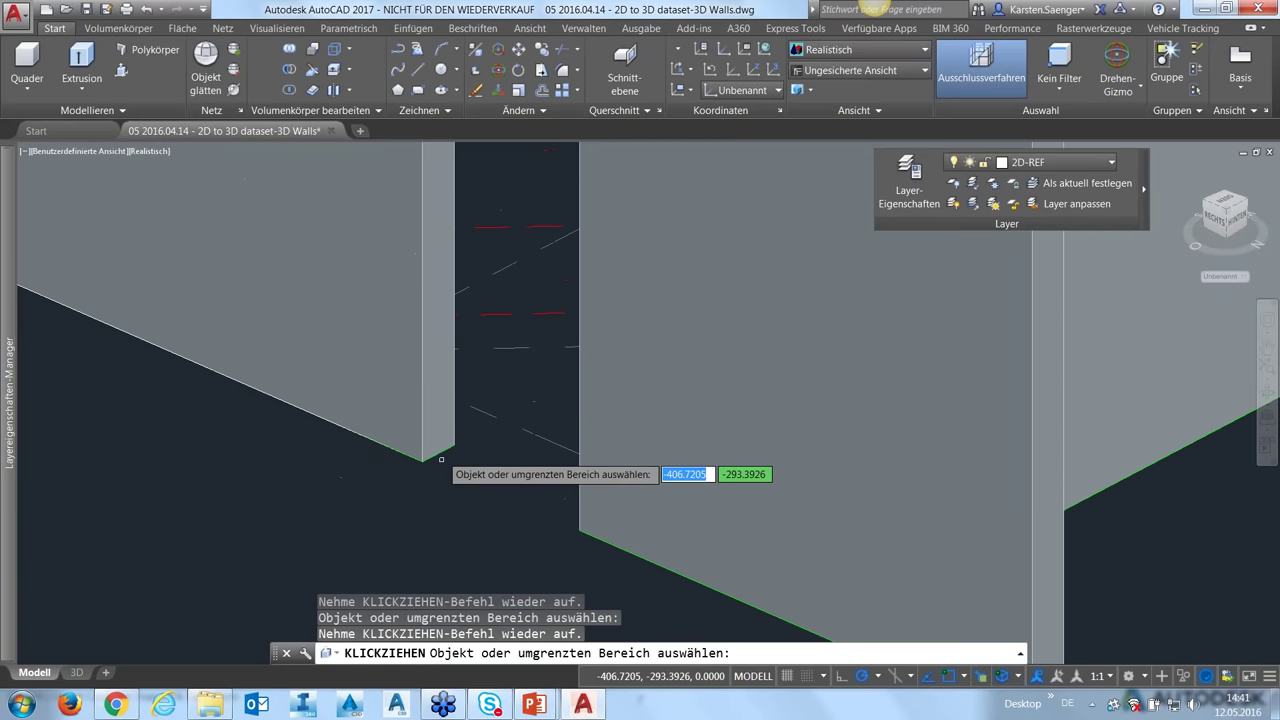
pyautogui.scroll(-2, 505, 468)
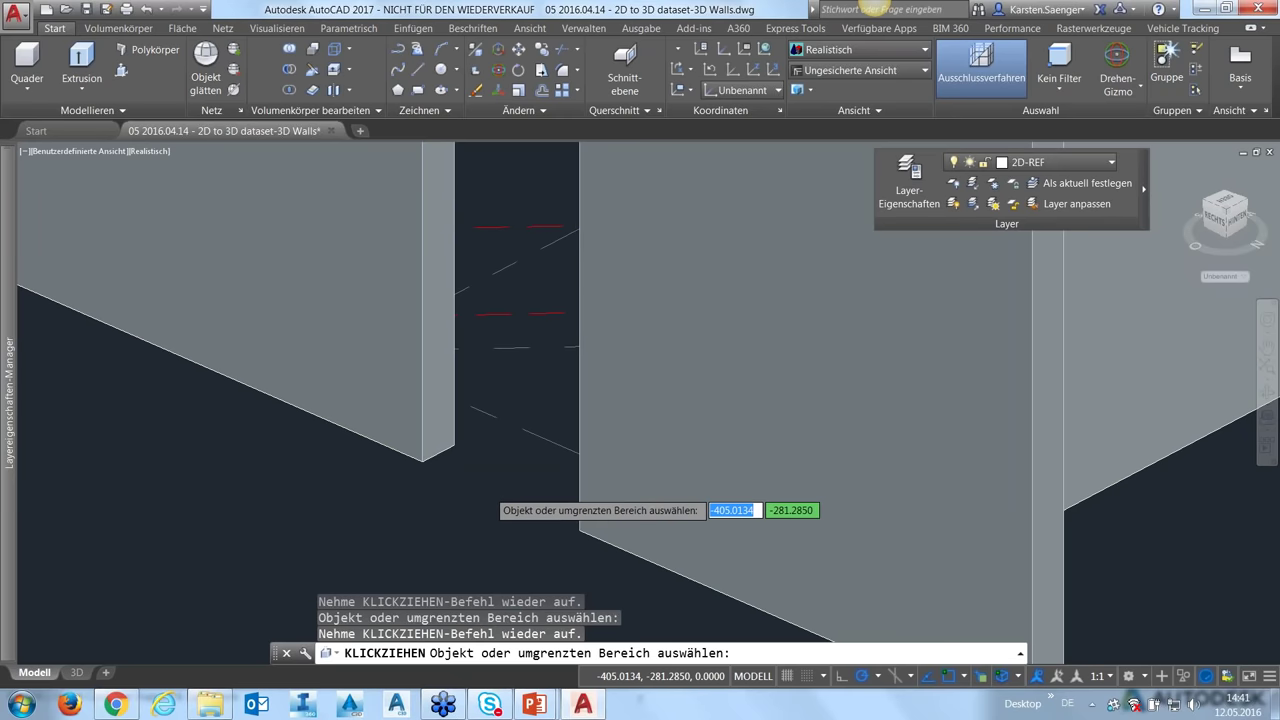
pyautogui.scroll(-3, 500, 470)
pyautogui.scroll(-3, 485, 462)
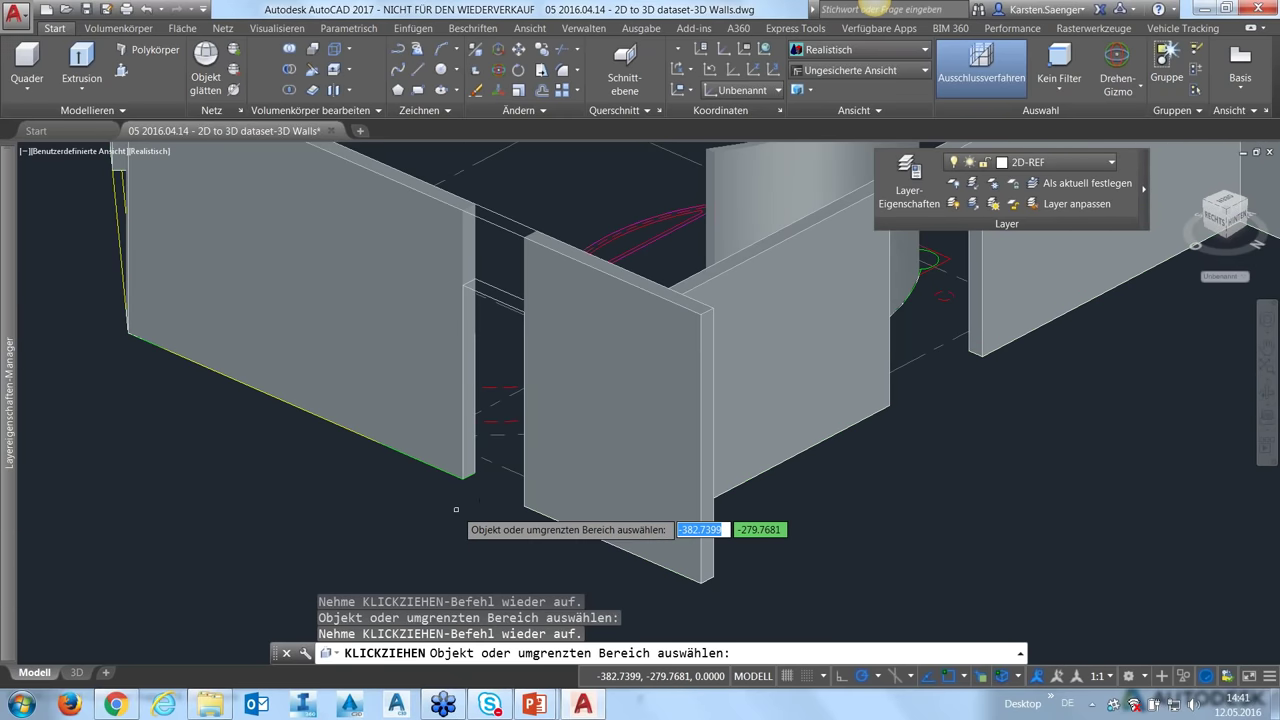
pyautogui.scroll(3, 449, 520)
pyautogui.scroll(2, 433, 190)
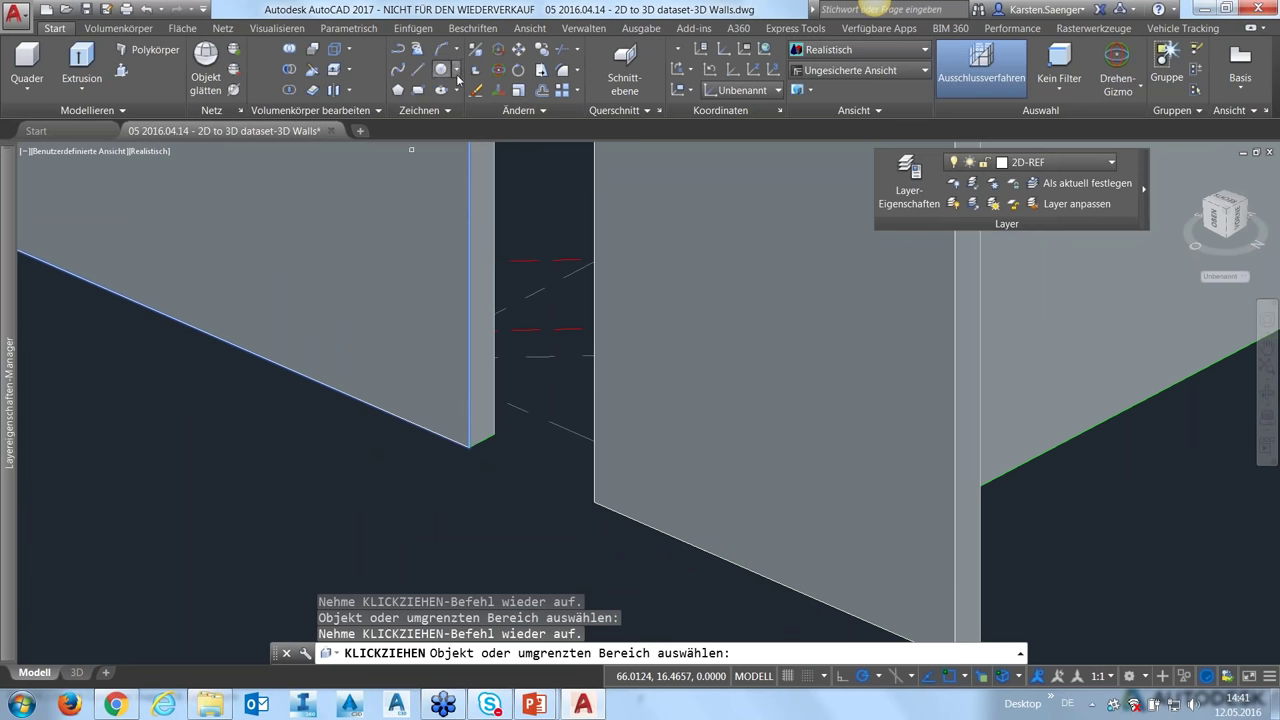
# - Draw a rectangle across the opening floor and press-pull it into a low block
pyautogui.click(419, 90)
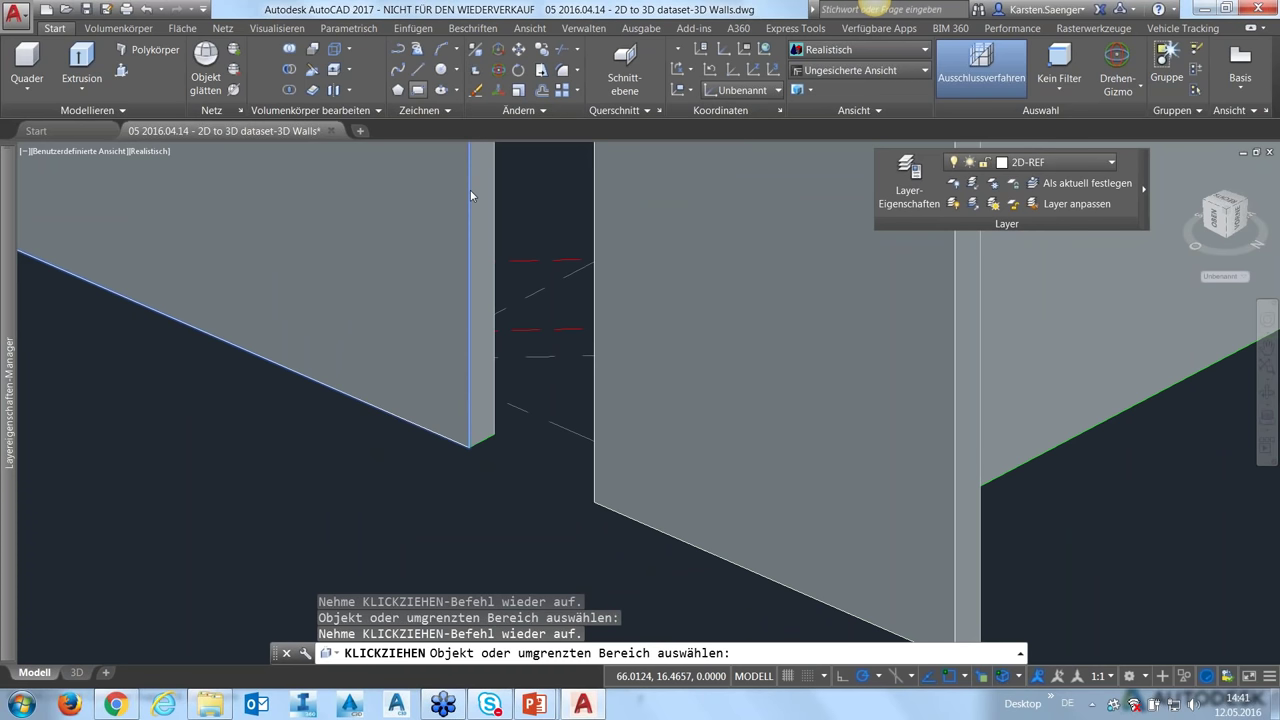
pyautogui.click(494, 437)
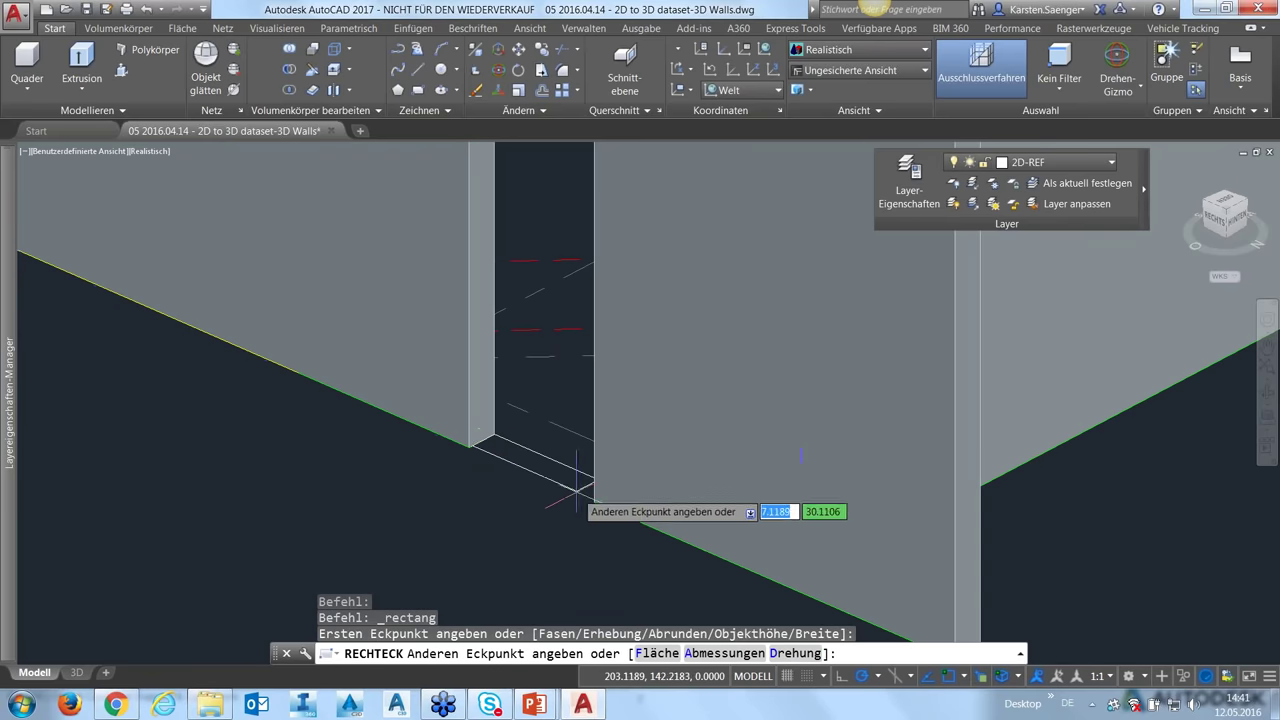
pyautogui.click(595, 502)
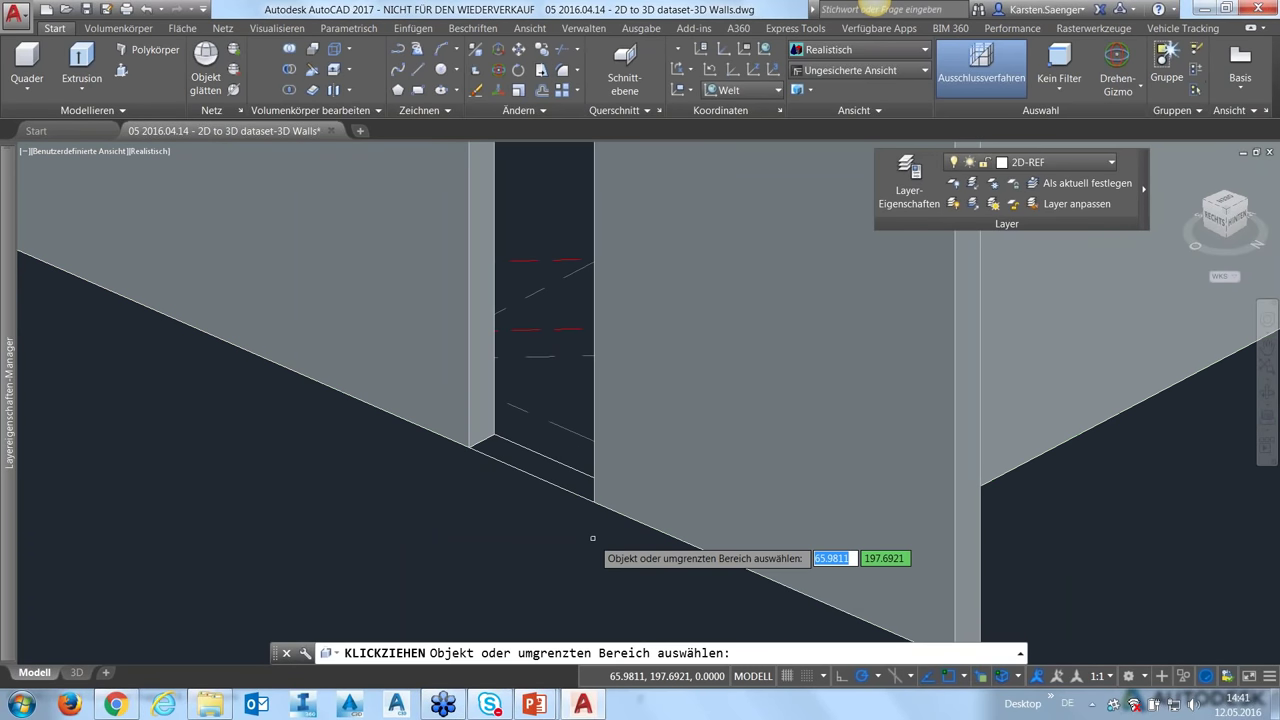
pyautogui.click(560, 470)
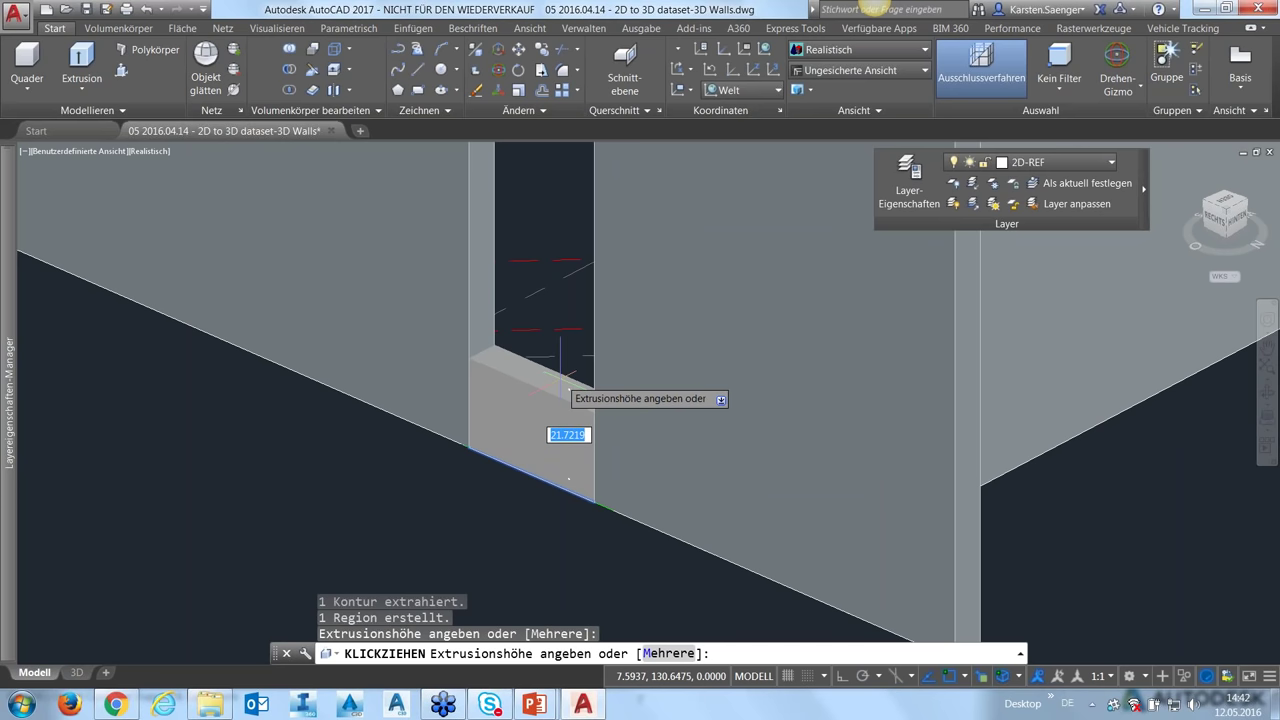
pyautogui.click(568, 478)
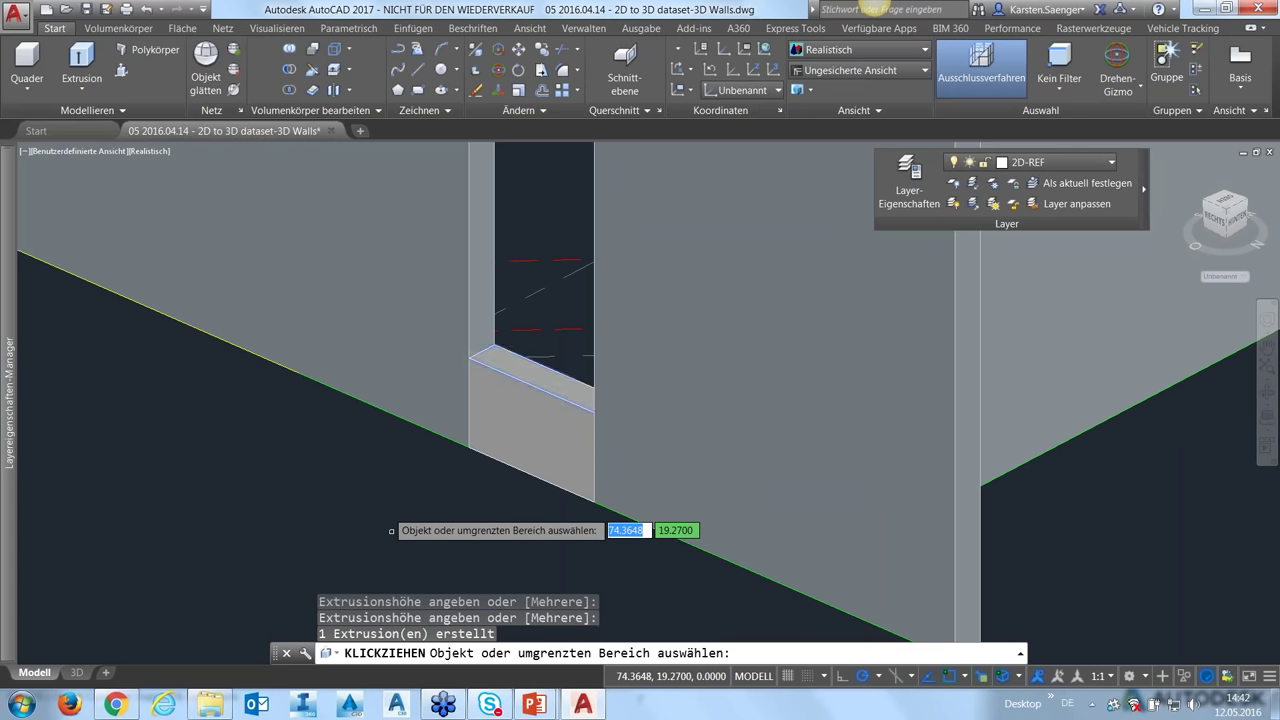
pyautogui.press('Return')
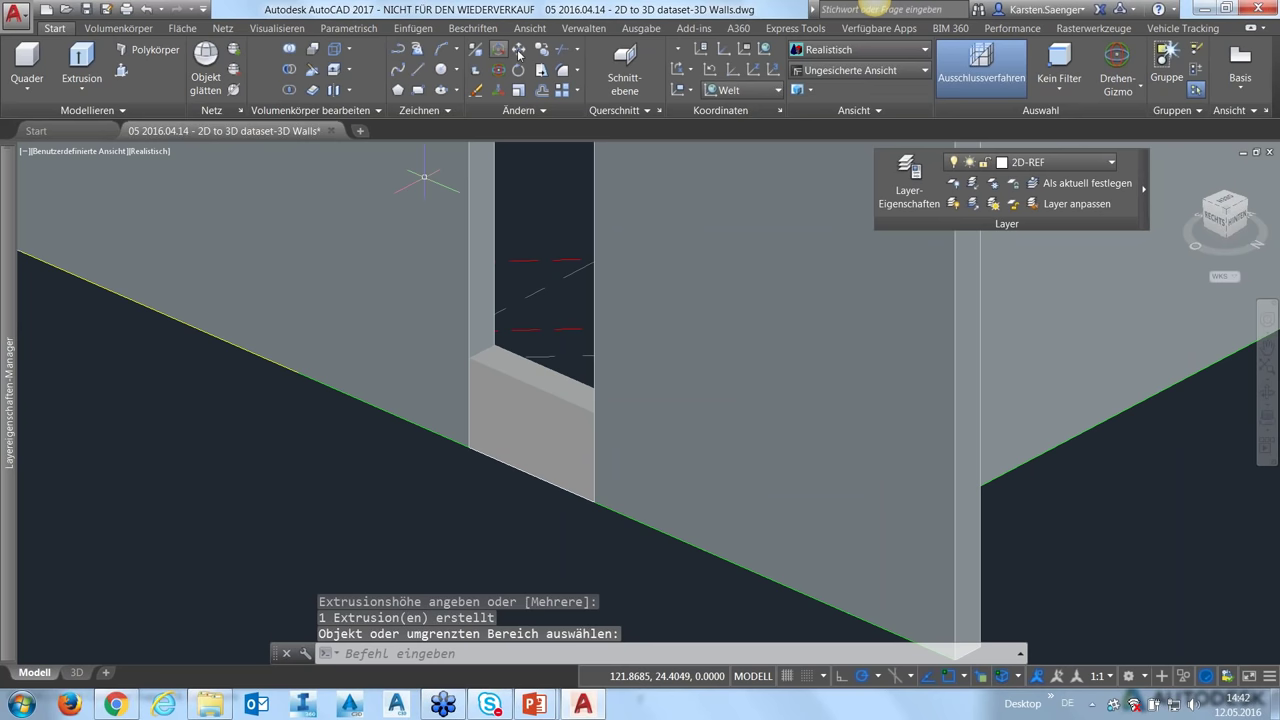
# - Move the block 96 units up, from its bottom corner to the opening's top corner
pyautogui.click(518, 49)
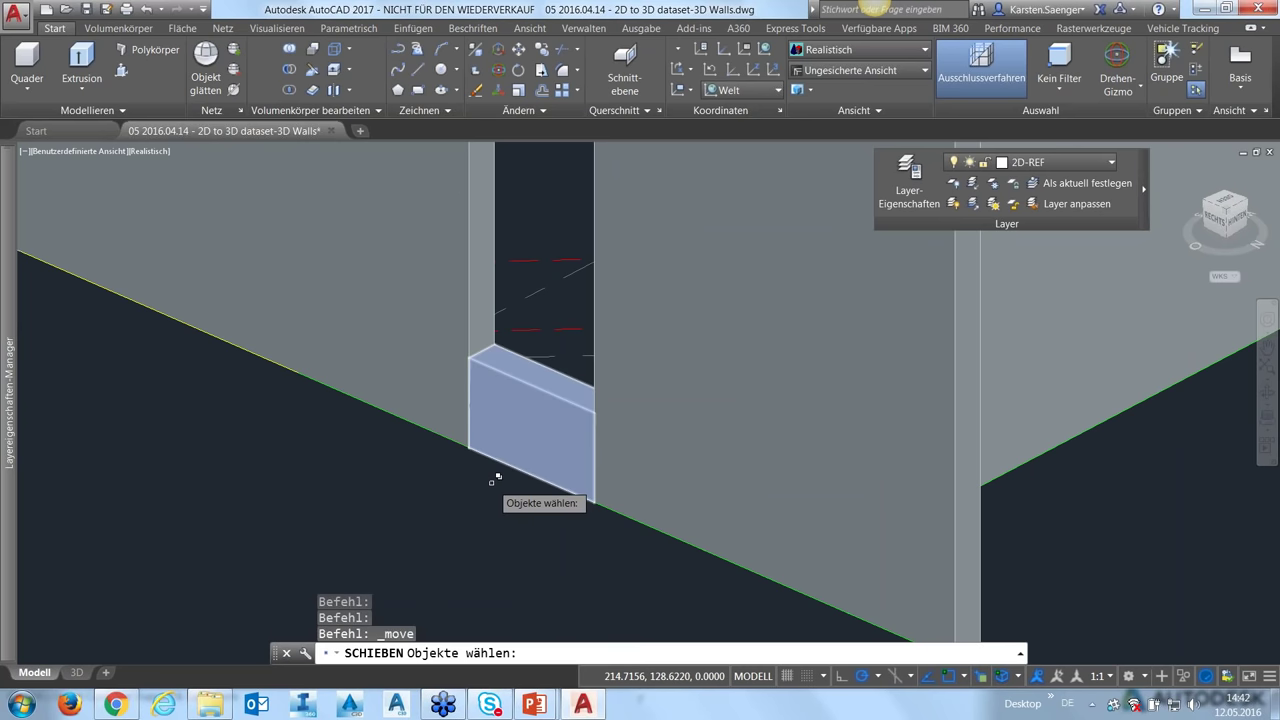
pyautogui.click(485, 449)
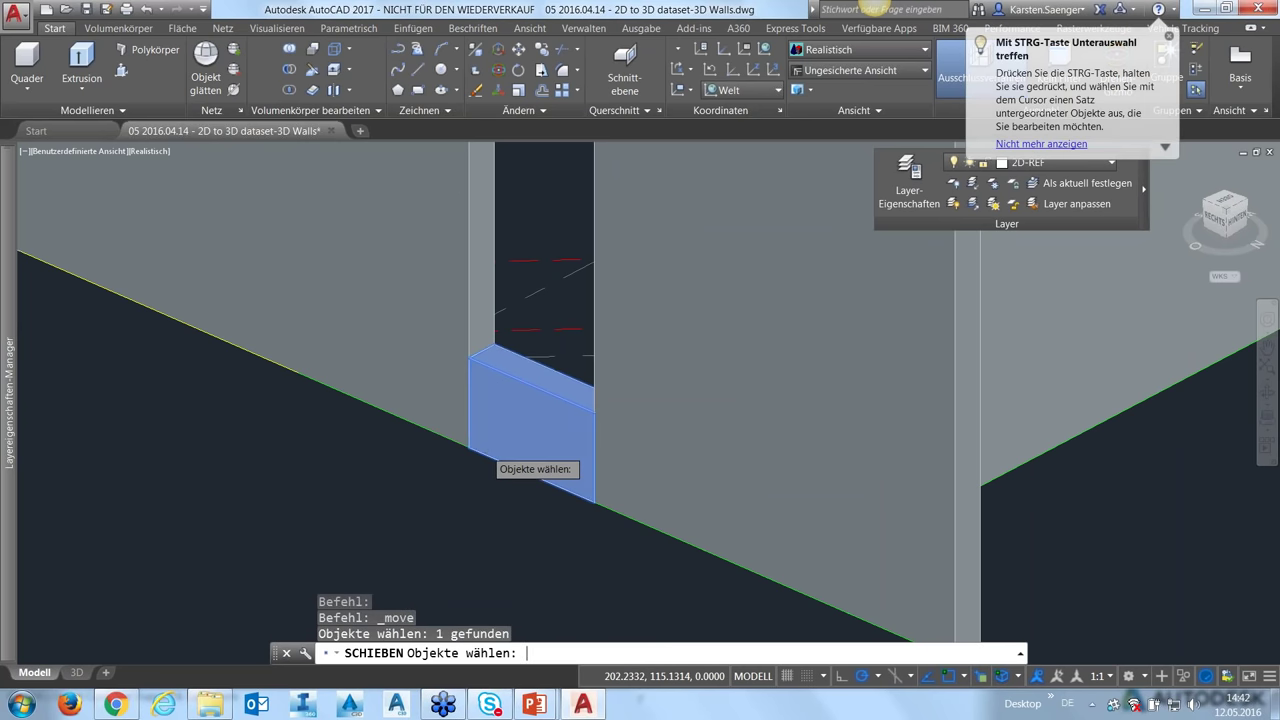
pyautogui.press('Return')
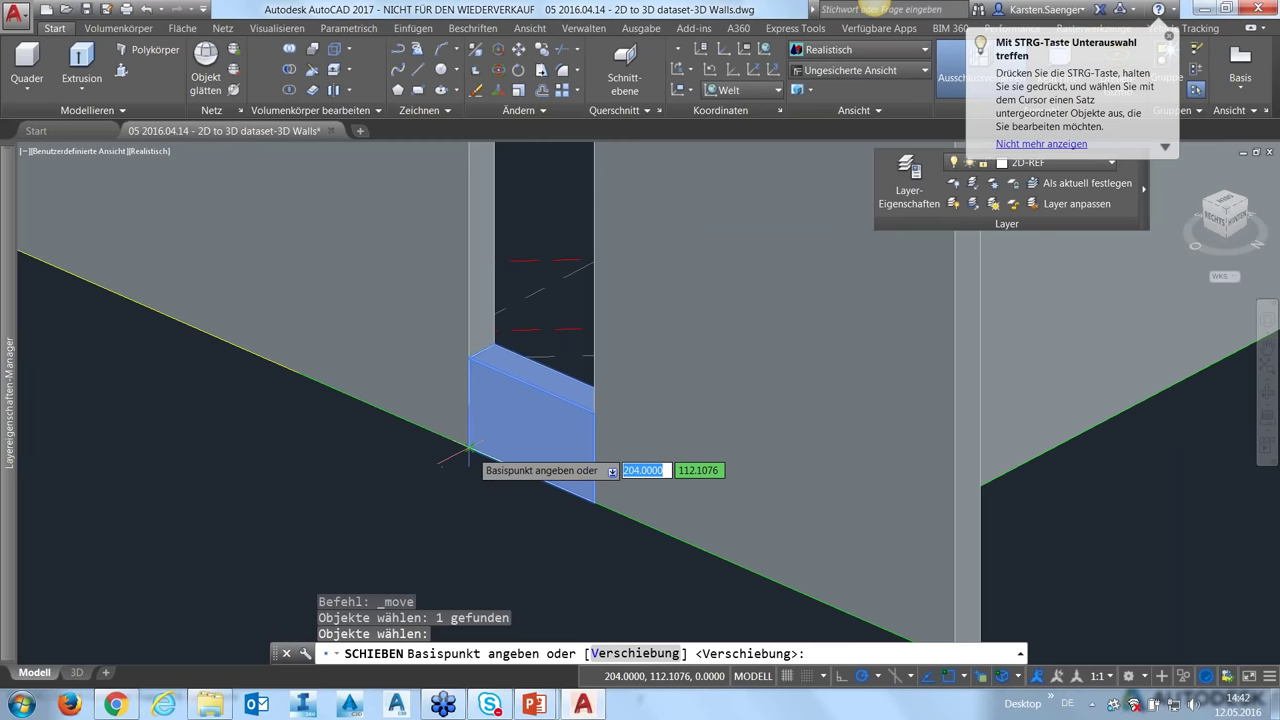
pyautogui.click(469, 449)
pyautogui.moveTo(478, 427); pyautogui.dragTo(478, 627, button='middle')
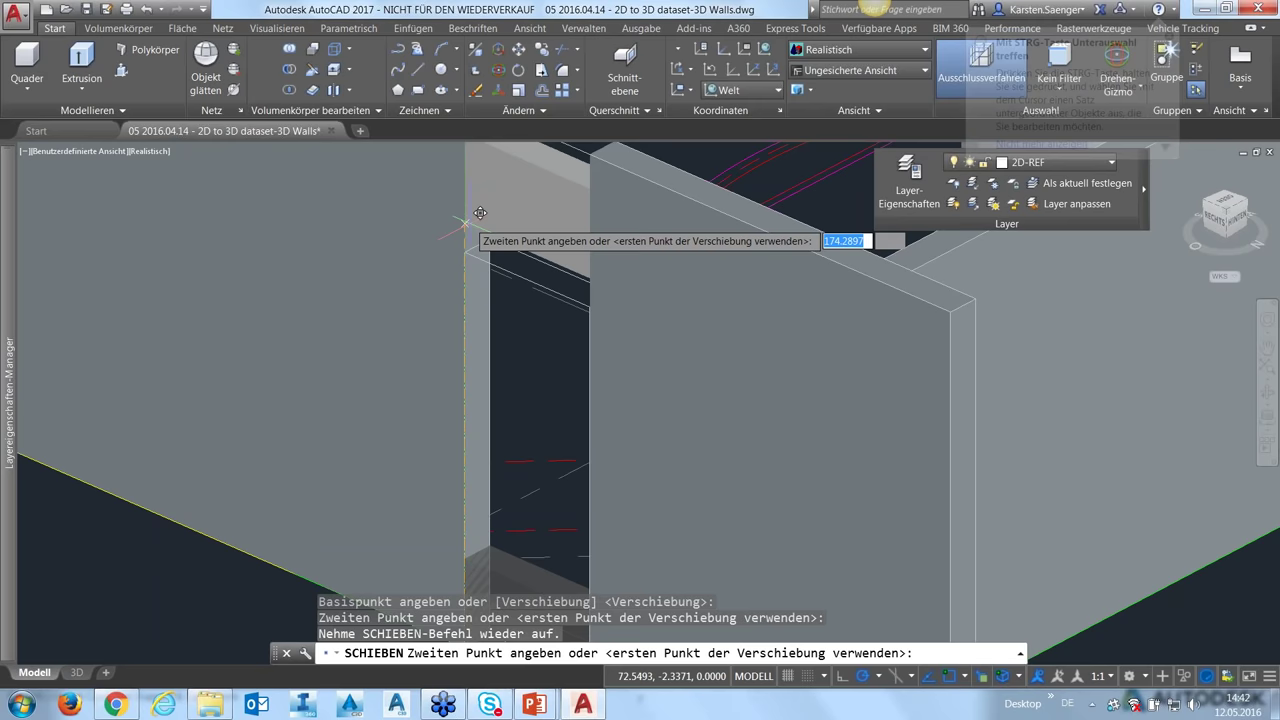
pyautogui.scroll(2, 480, 213)
pyautogui.scroll(2, 477, 241)
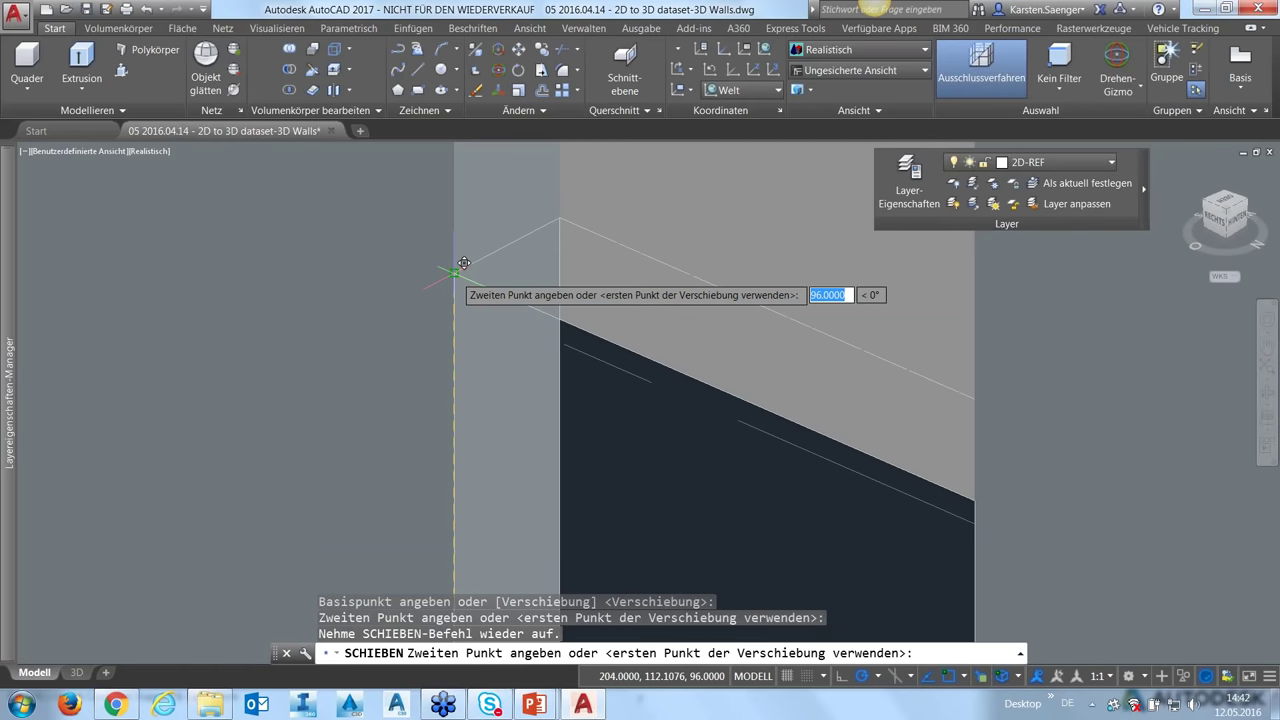
pyautogui.click(455, 273)
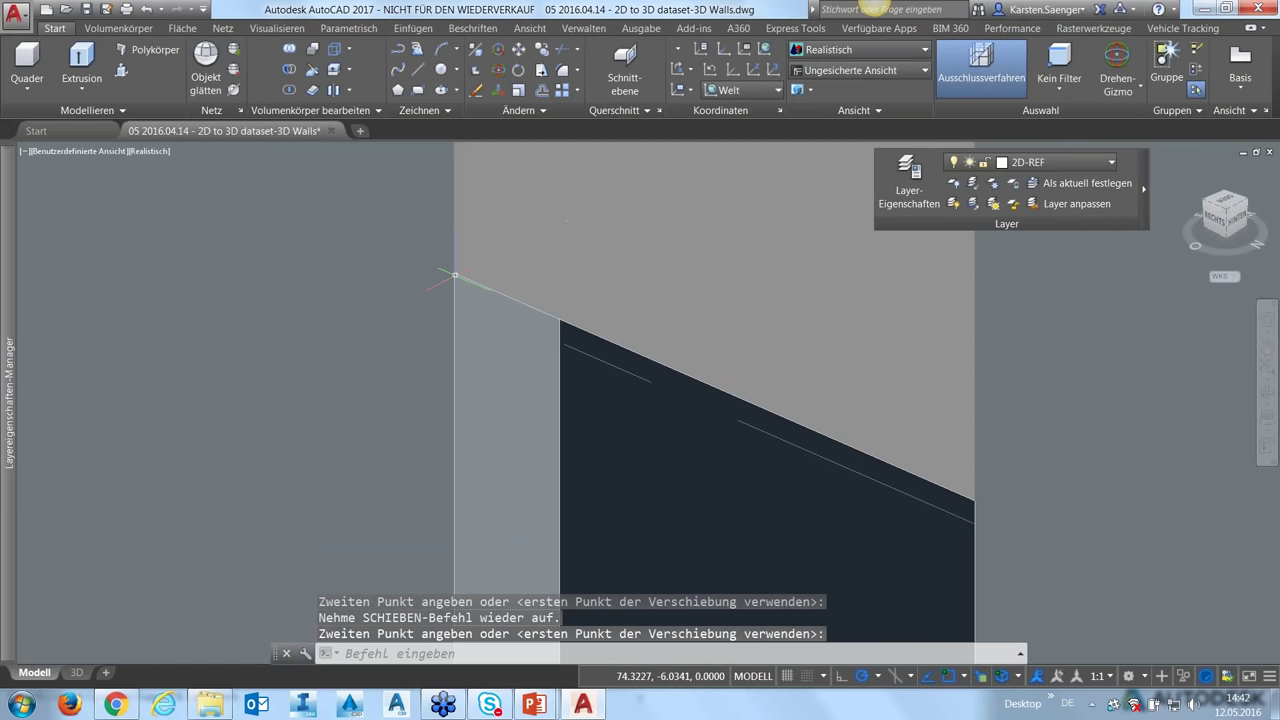
pyautogui.scroll(-4, 553, 377)
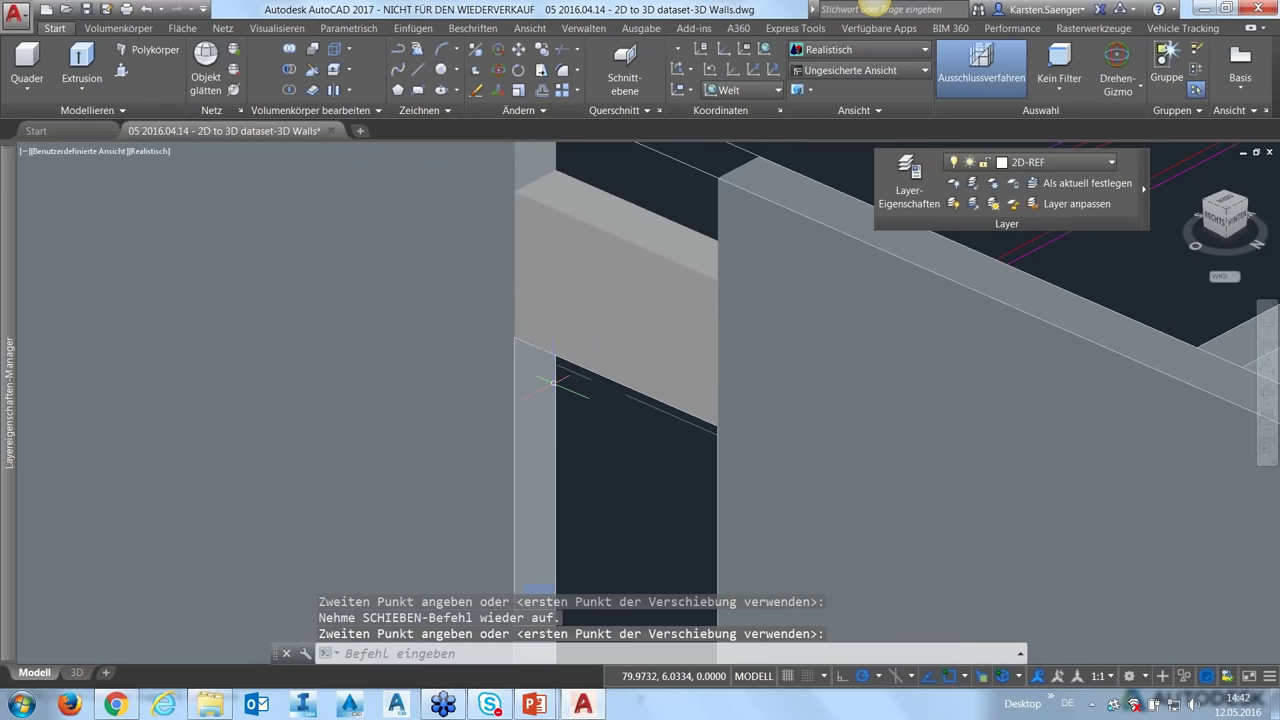
pyautogui.scroll(-3, 585, 385)
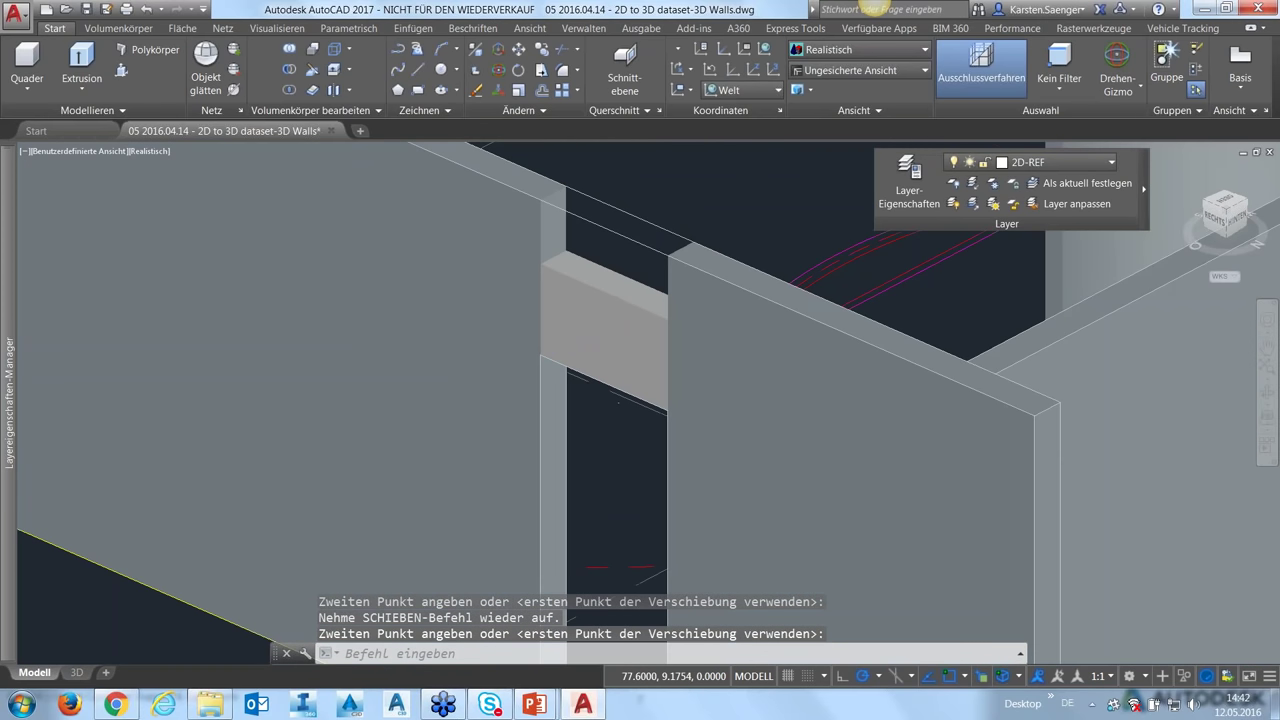
pyautogui.scroll(-2, 585, 385)
pyautogui.click(124, 76)
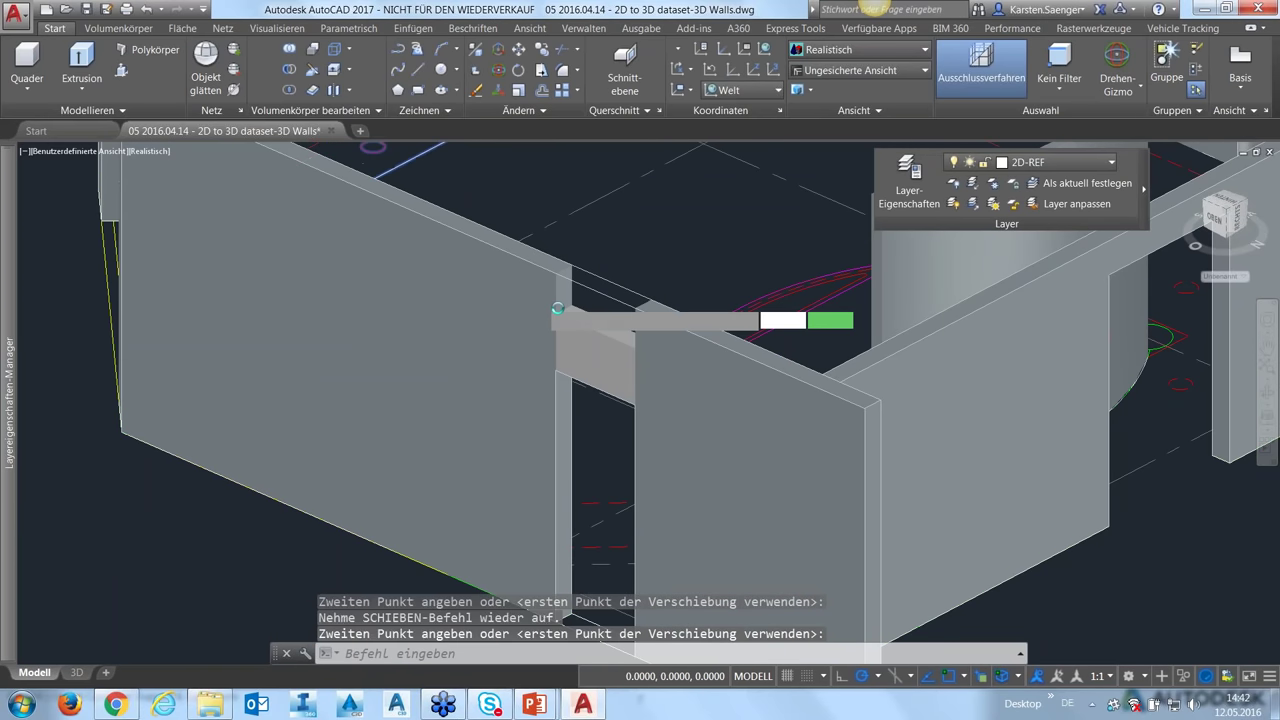
pyautogui.scroll(3, 560, 310)
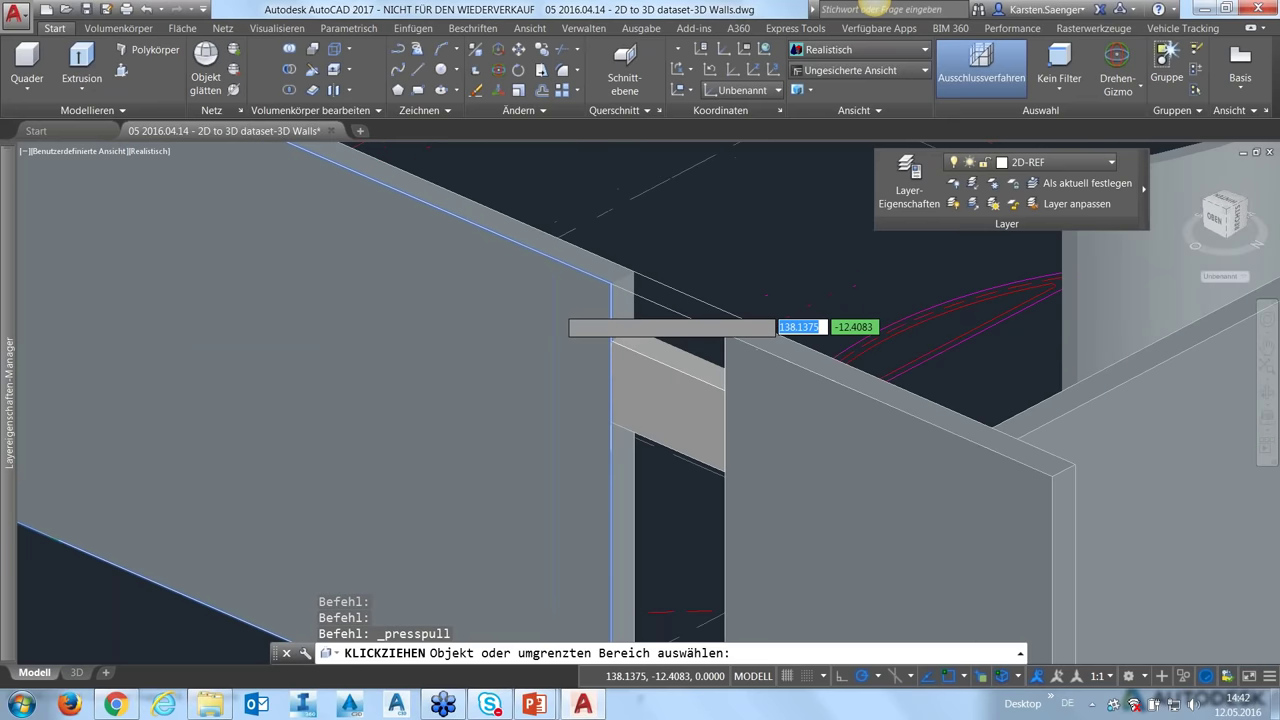
# - Press-pull the gap above the lintel flush with the wall top, then orbit the room
pyautogui.click(665, 352)
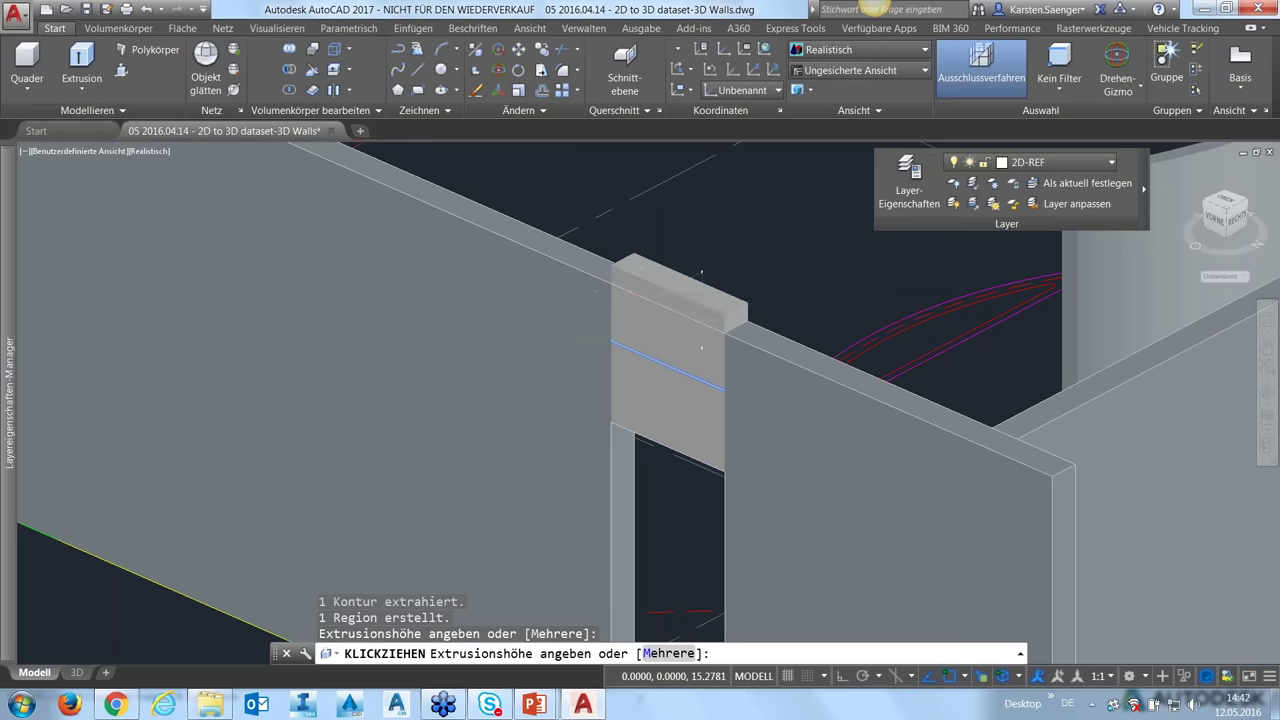
pyautogui.click(611, 283)
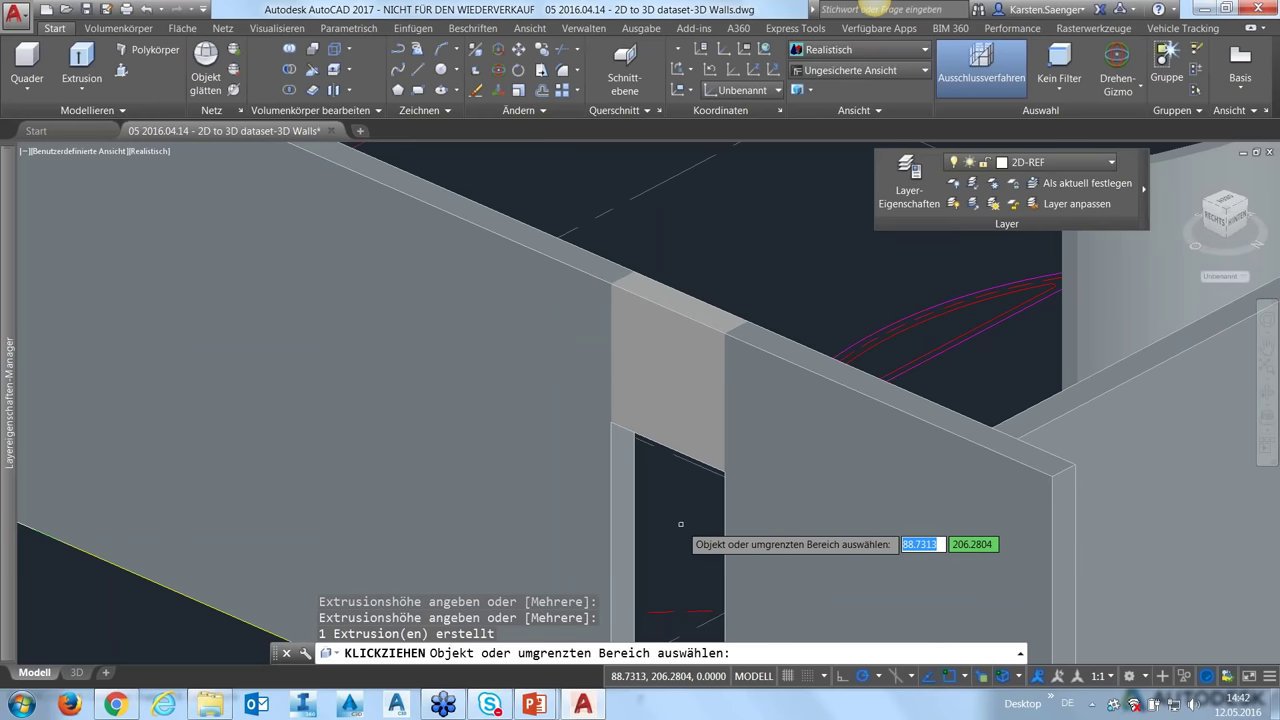
pyautogui.scroll(-2, 680, 523)
pyautogui.scroll(-2, 680, 523)
pyautogui.press('Return')
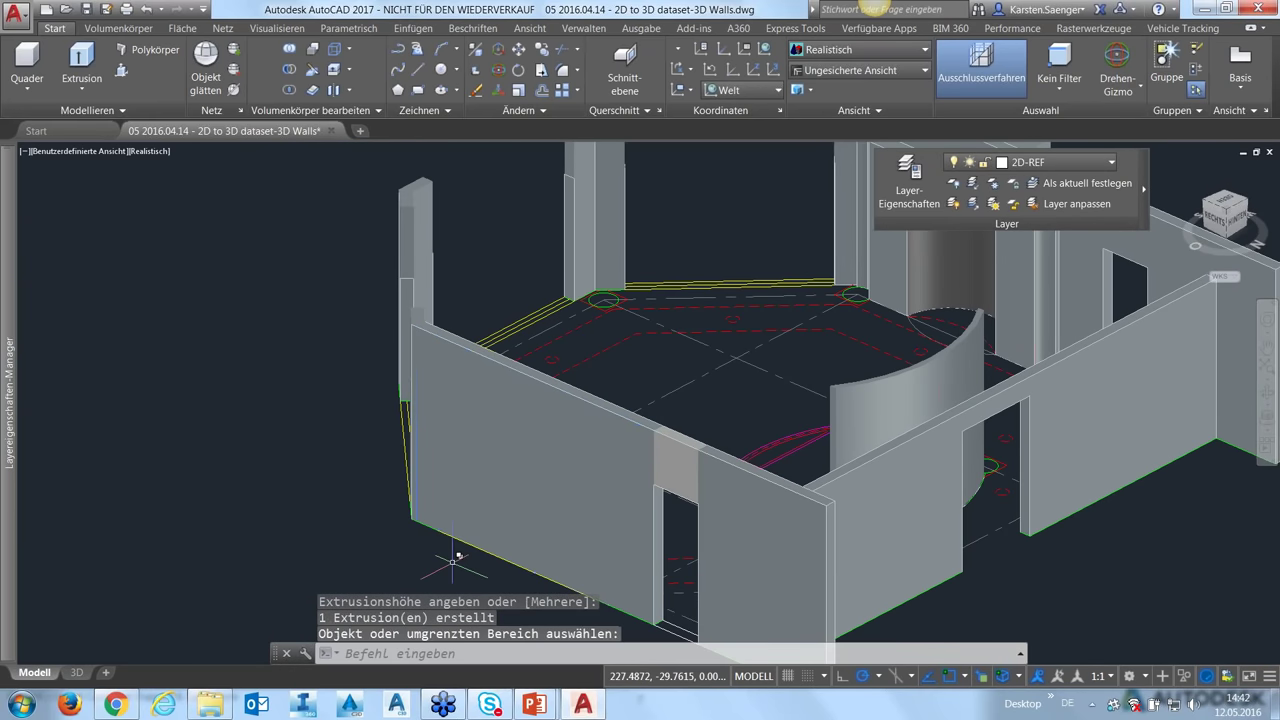
pyautogui.moveTo(430, 540)
pyautogui.keyDown('shift'); pyautogui.mouseDown(button='middle')
pyautogui.moveTo(585, 535)
pyautogui.moveTo(700, 500)
pyautogui.moveTo(650, 445)
pyautogui.moveTo(458, 416)
pyautogui.mouseUp(button='middle'); pyautogui.keyUp('shift')
pyautogui.press('Return')
pyautogui.scroll(-3, 566, 366)
pyautogui.press('Escape')
pyautogui.press('Escape')
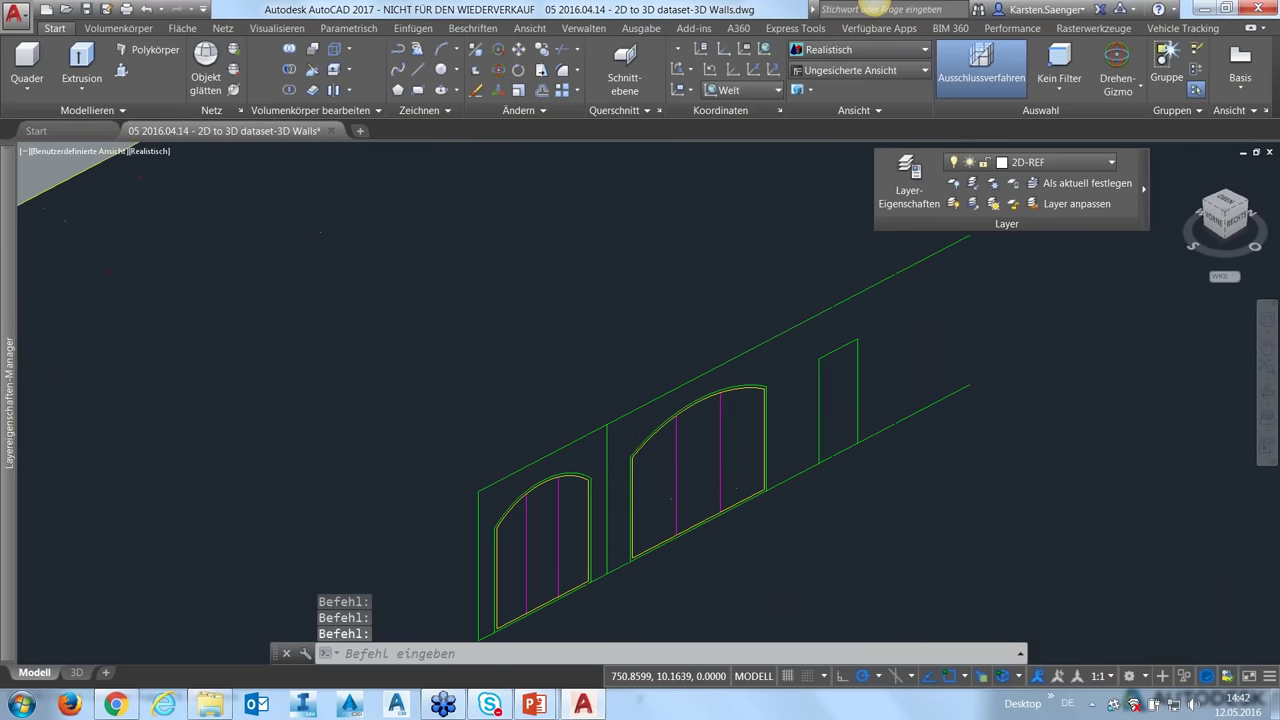
# - Set the 3D gizmo to Kein Gizmo (no gizmo) for selected objects
pyautogui.scroll(-5, 720, 497)
pyautogui.moveTo(720, 497); pyautogui.dragTo(706, 467, button='middle')
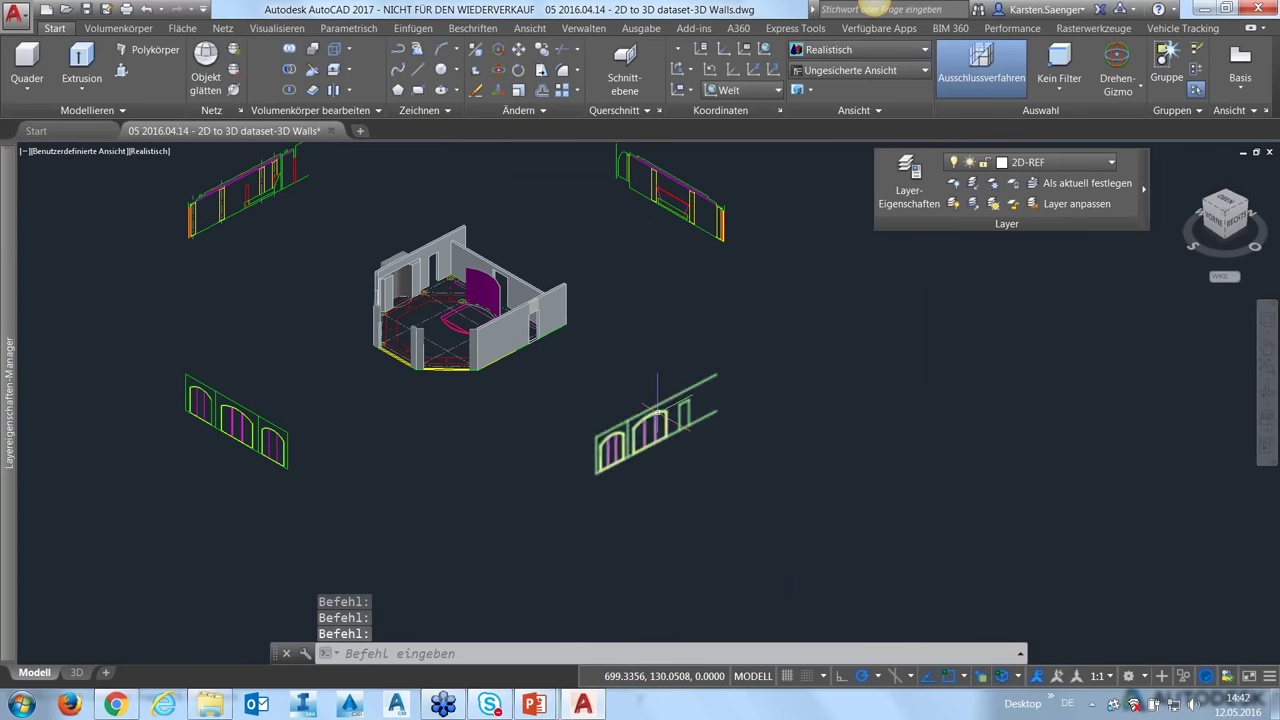
pyautogui.click(655, 404)
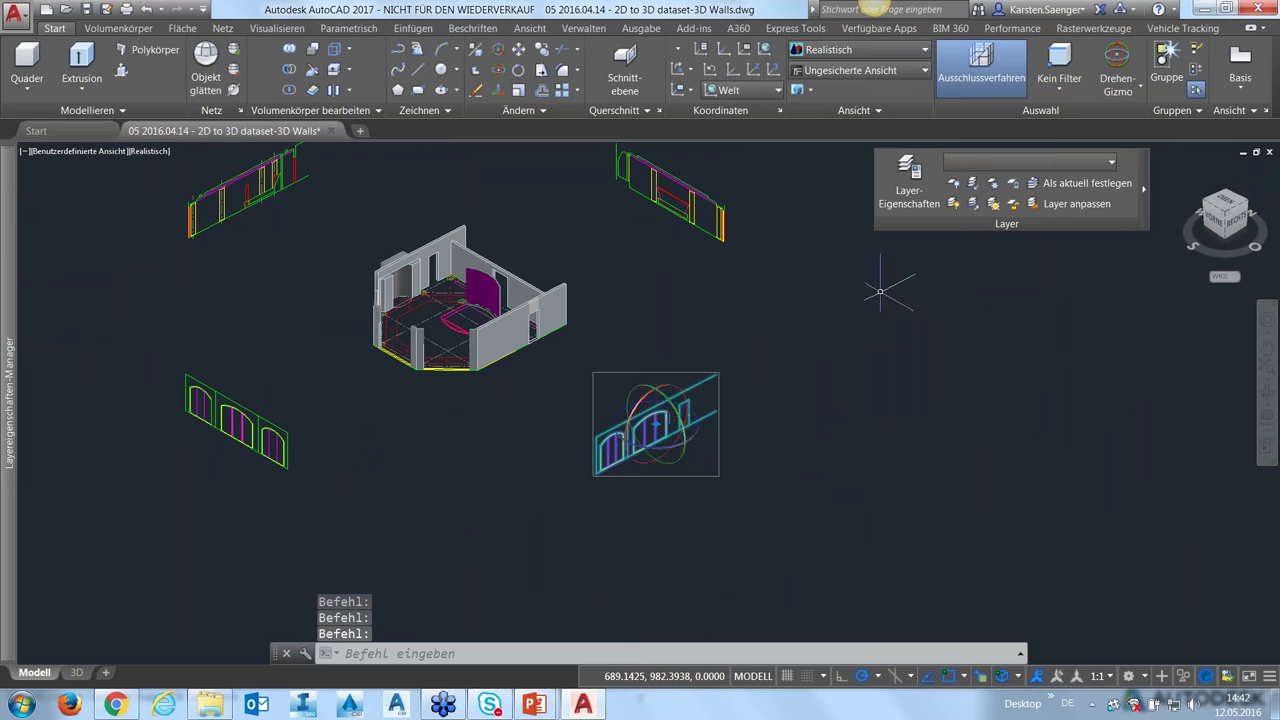
pyautogui.click(1124, 96)
pyautogui.click(1135, 214)
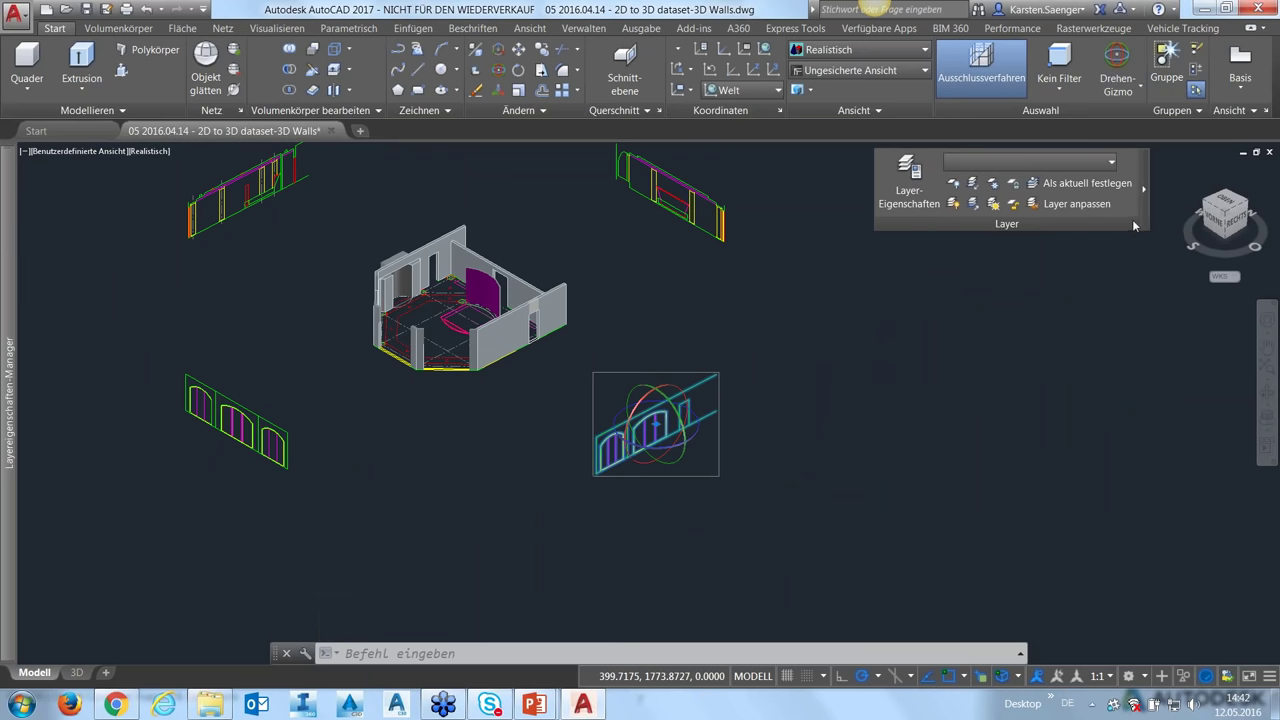
pyautogui.press('Escape')
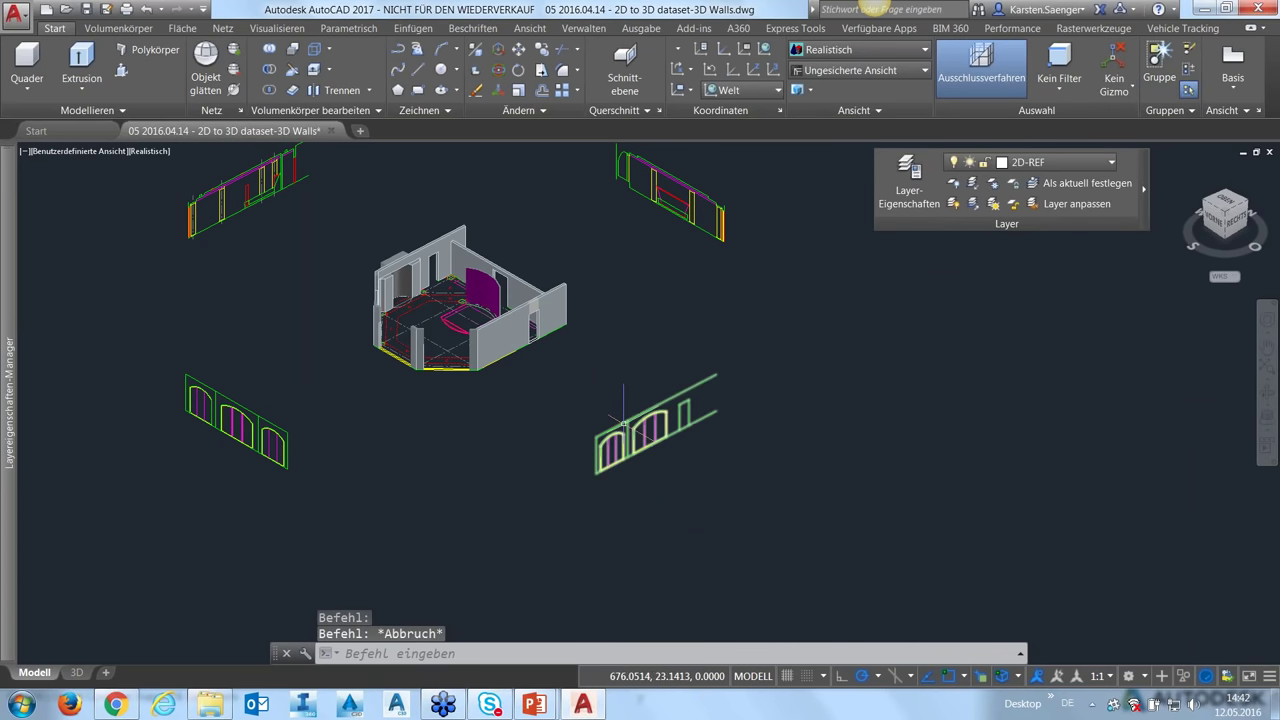
# - Copy the arched wall outline from its lower-left end to a spot down and right
pyautogui.click(620, 430)
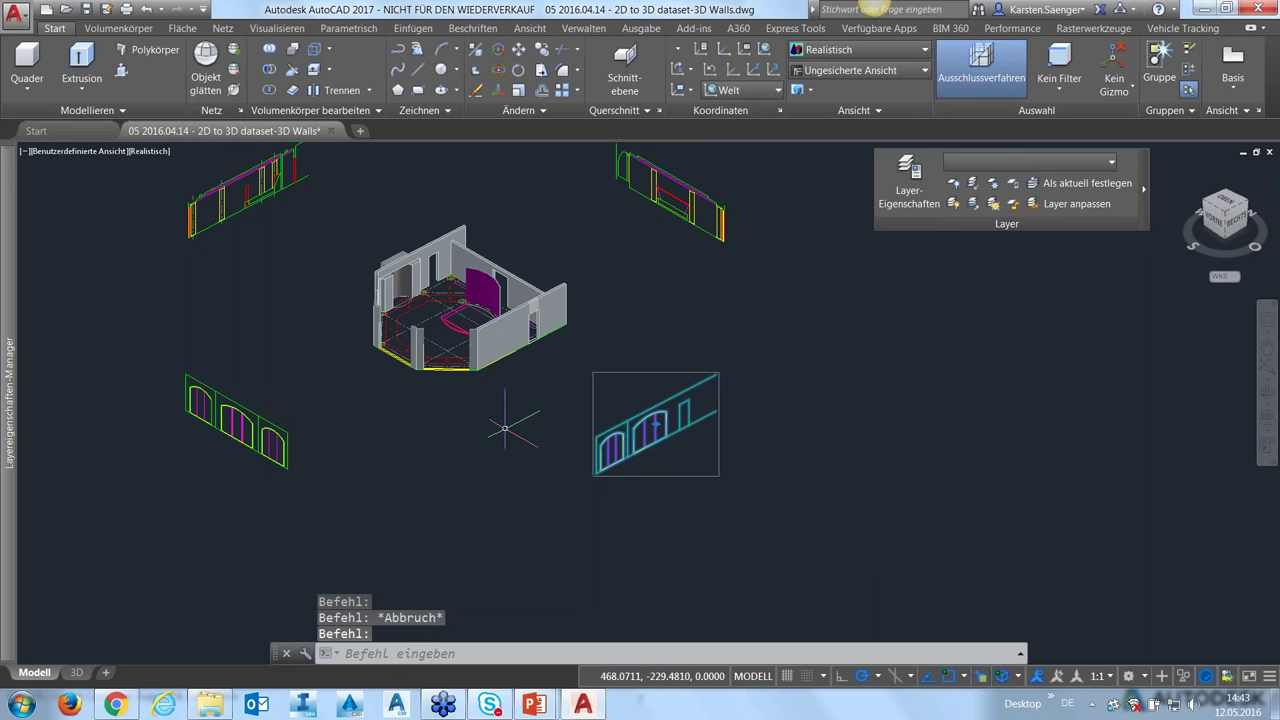
pyautogui.write('KOP')
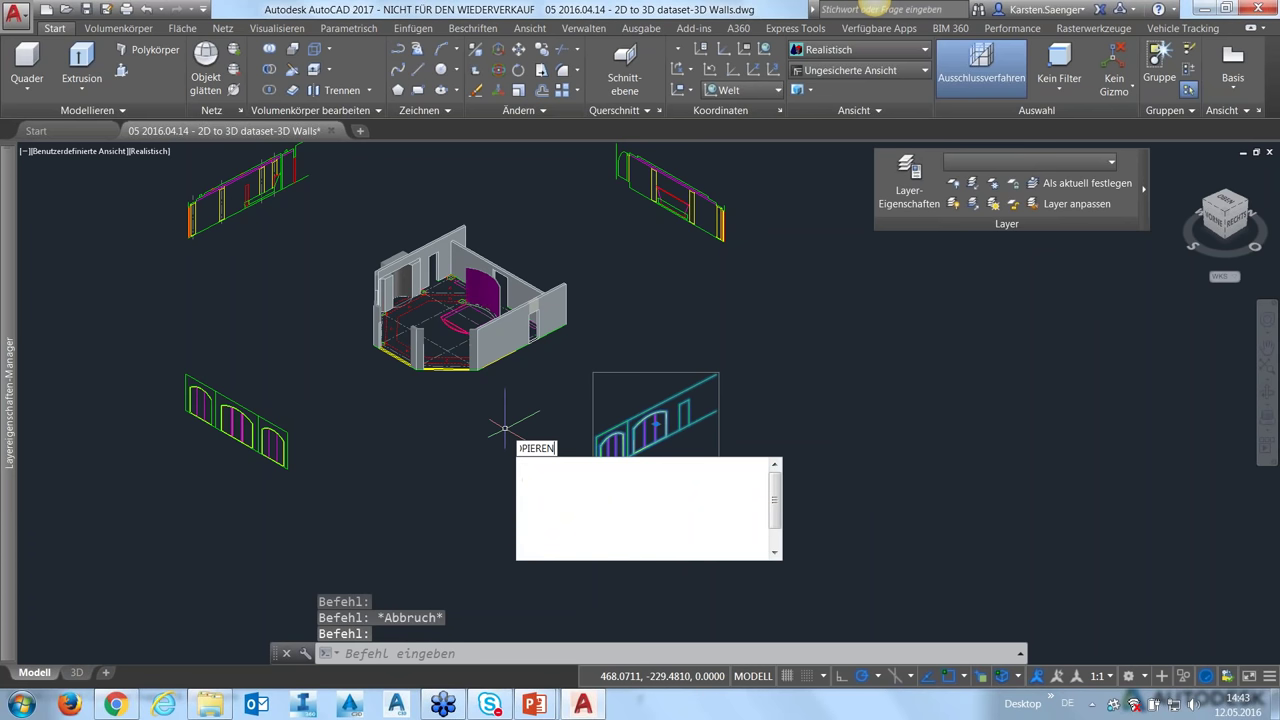
pyautogui.press('Return')
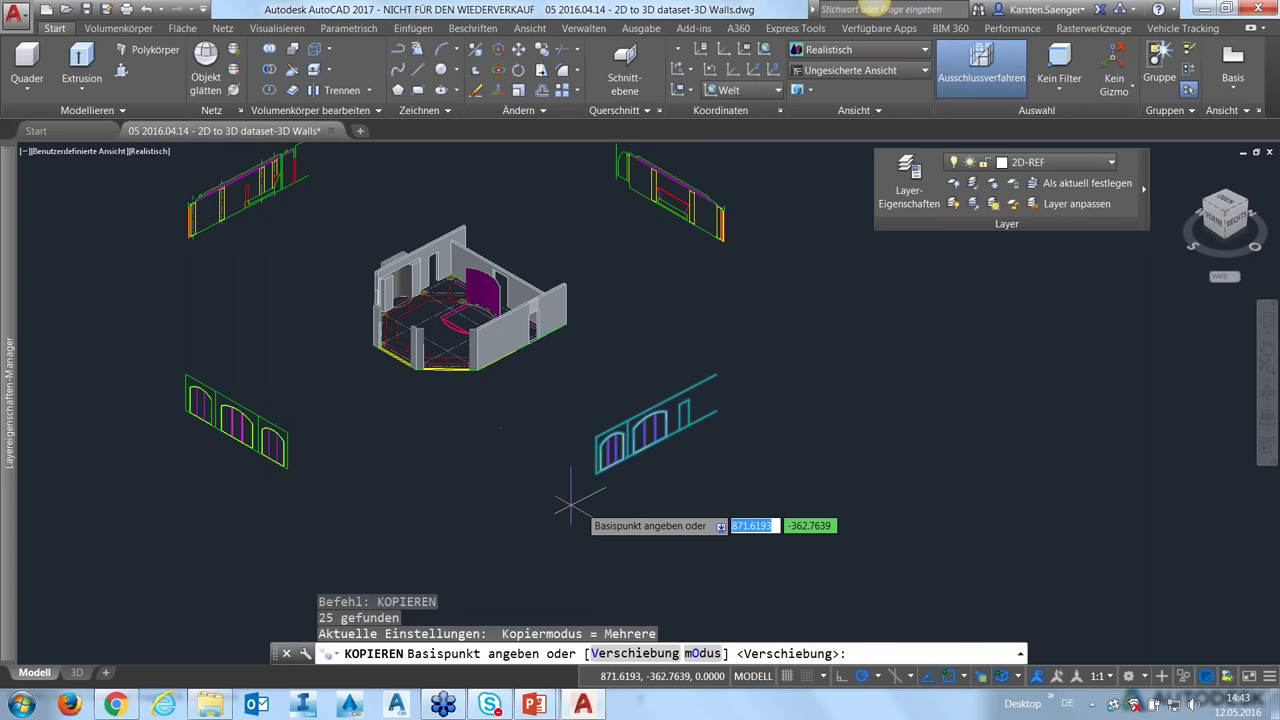
pyautogui.click(596, 472)
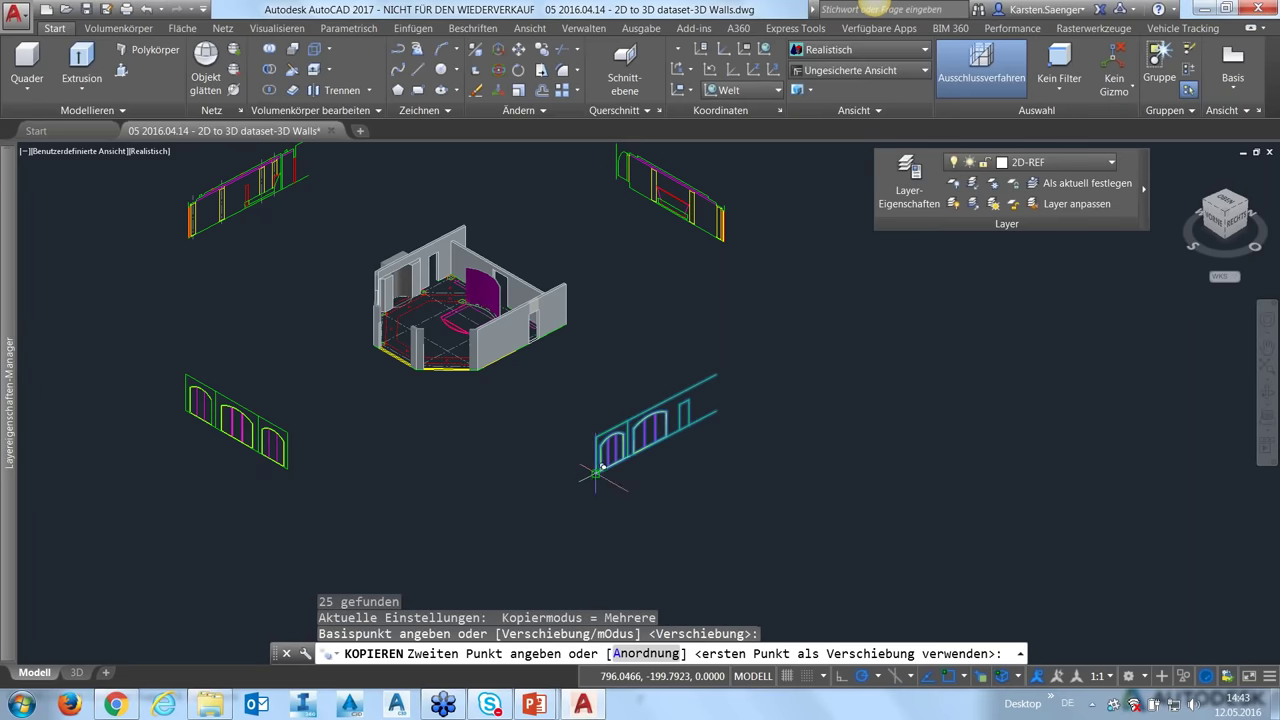
pyautogui.click(712, 529)
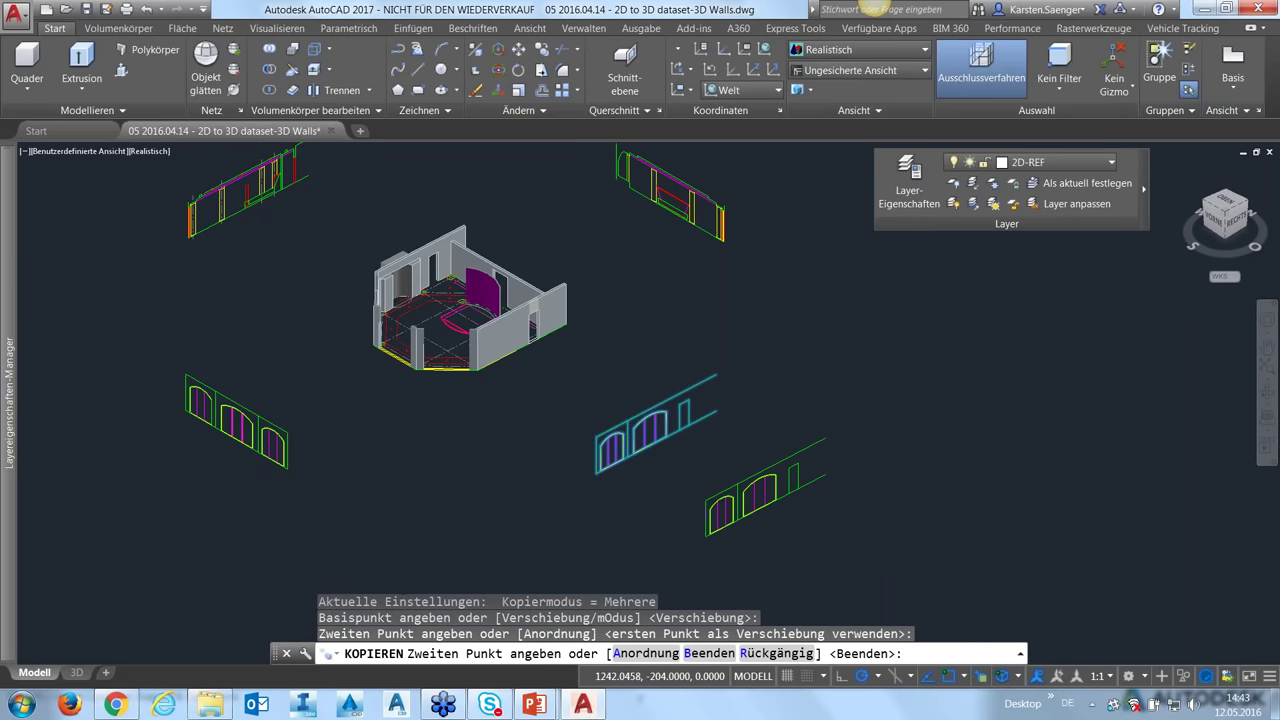
pyautogui.press('Escape')
pyautogui.scroll(2, 632, 412)
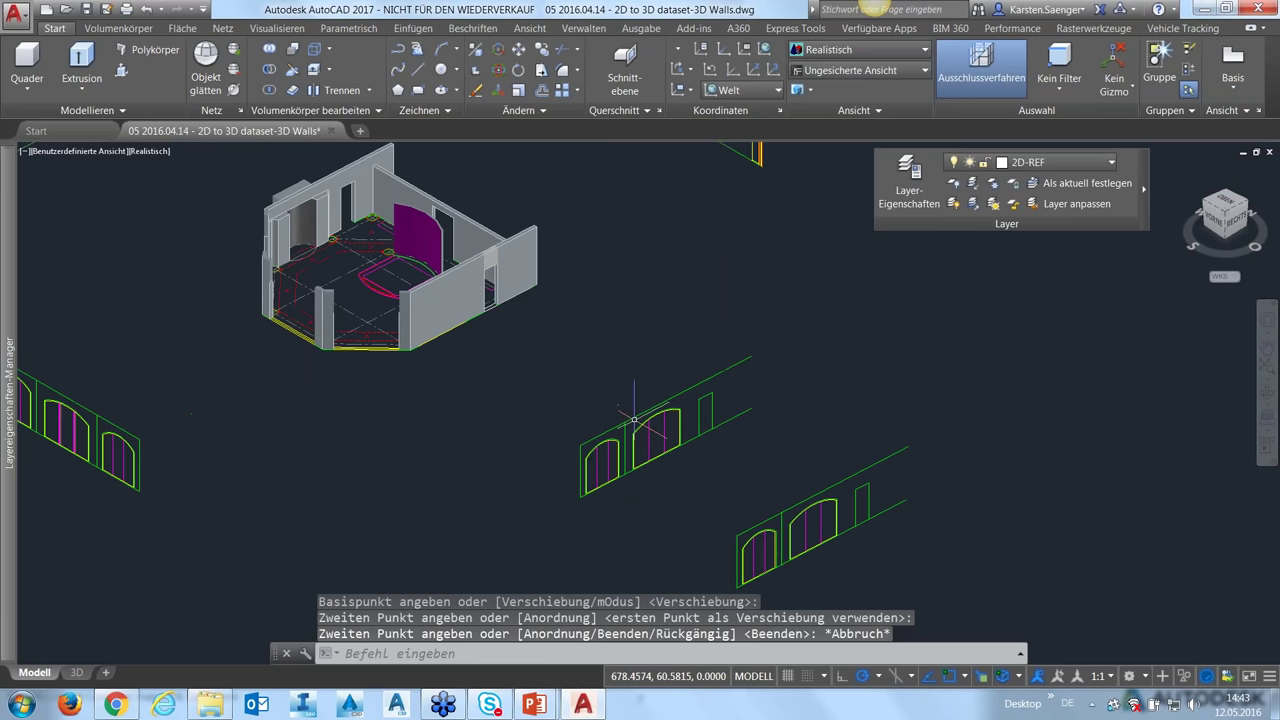
pyautogui.scroll(4, 600, 440)
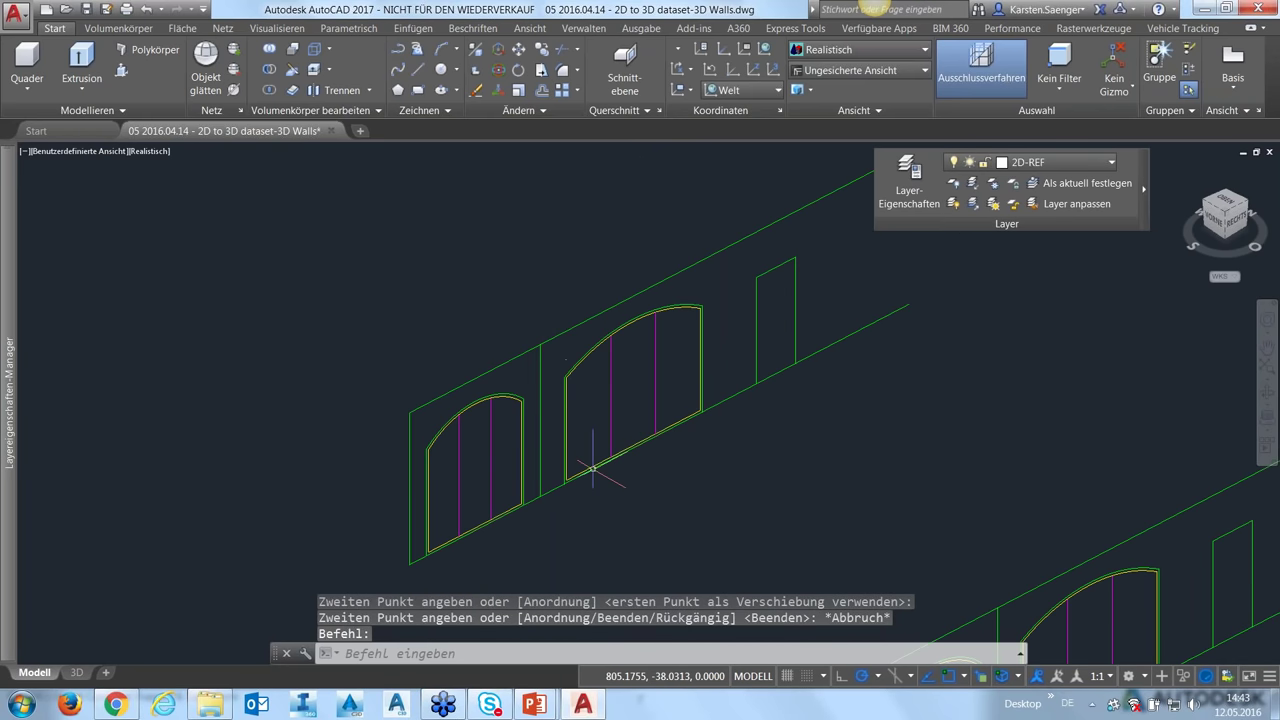
# - Ungroup the arched wall outline with Gruppe > Gruppierung aufheben
pyautogui.scroll(-2, 559, 471)
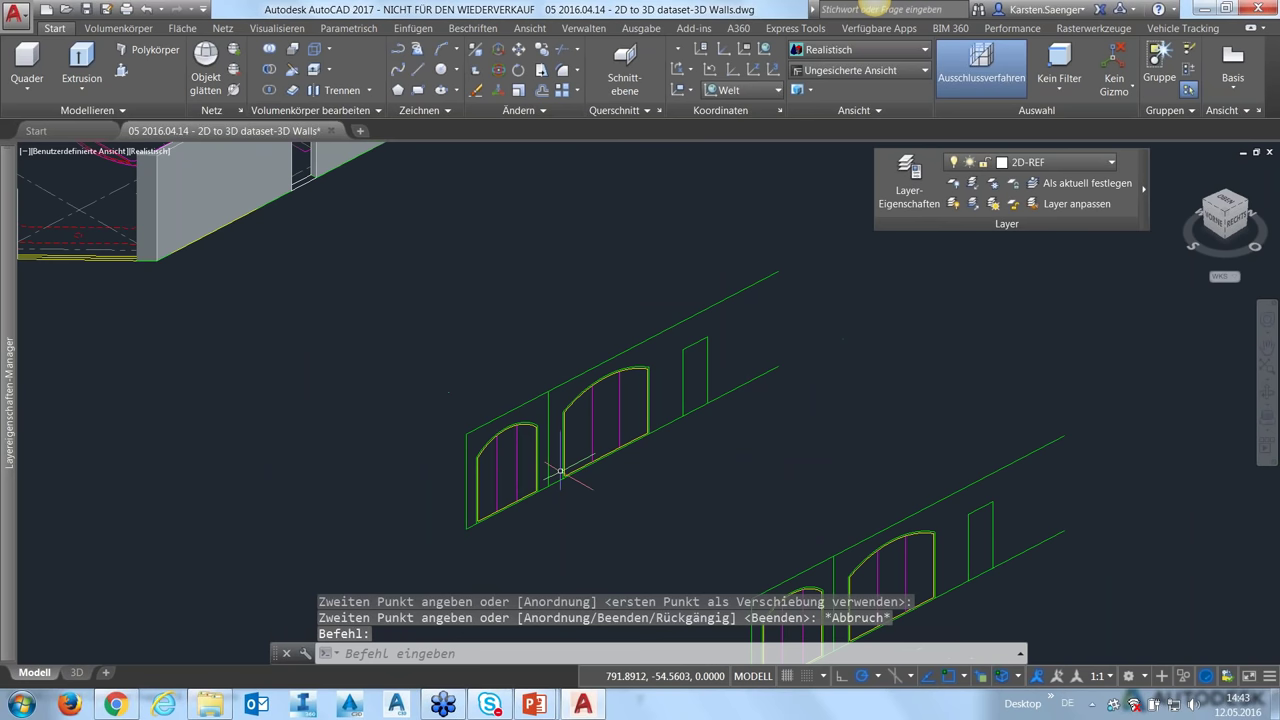
pyautogui.scroll(2, 560, 487)
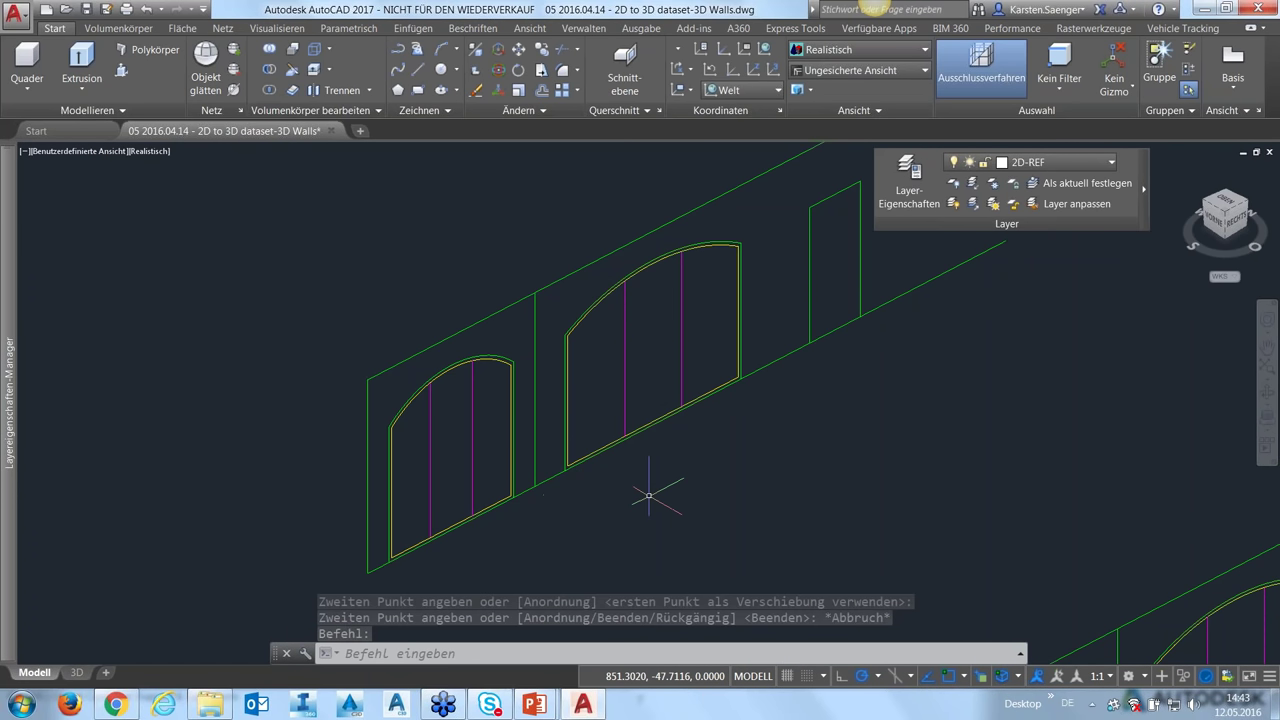
pyautogui.click(563, 398)
pyautogui.rightClick(805, 156)
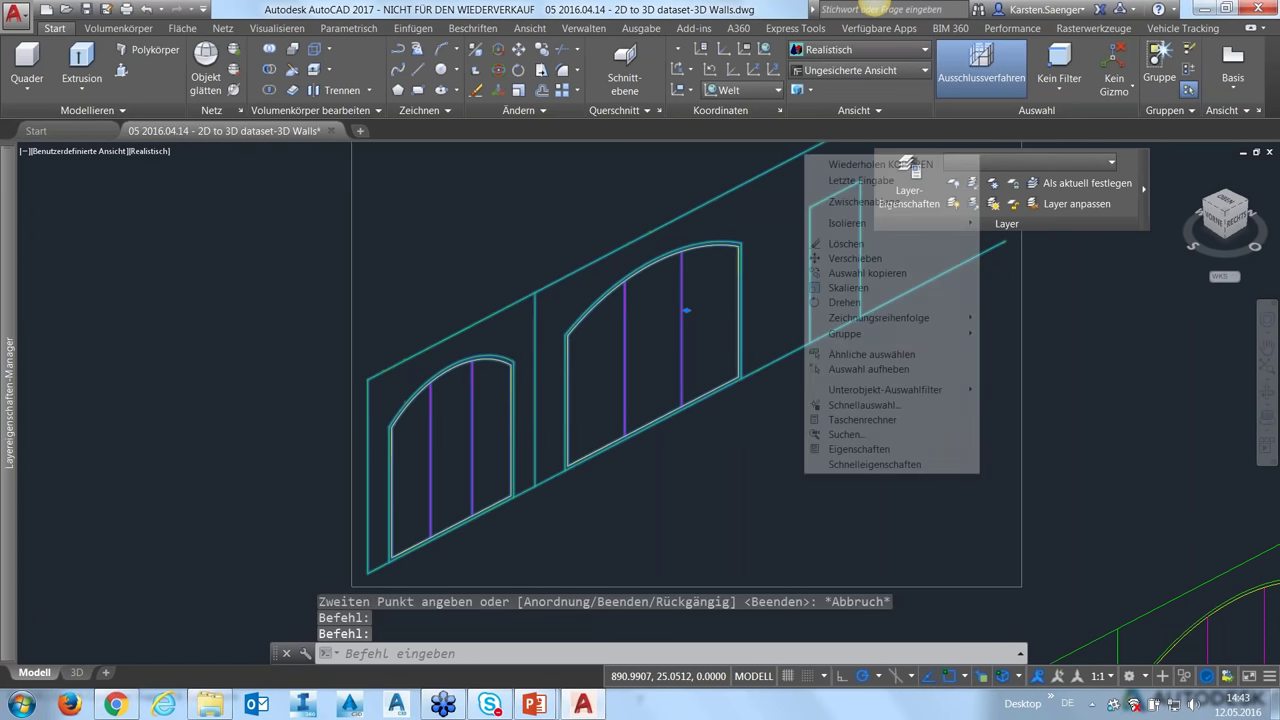
pyautogui.moveTo(845, 333)
pyautogui.click(1010, 333)
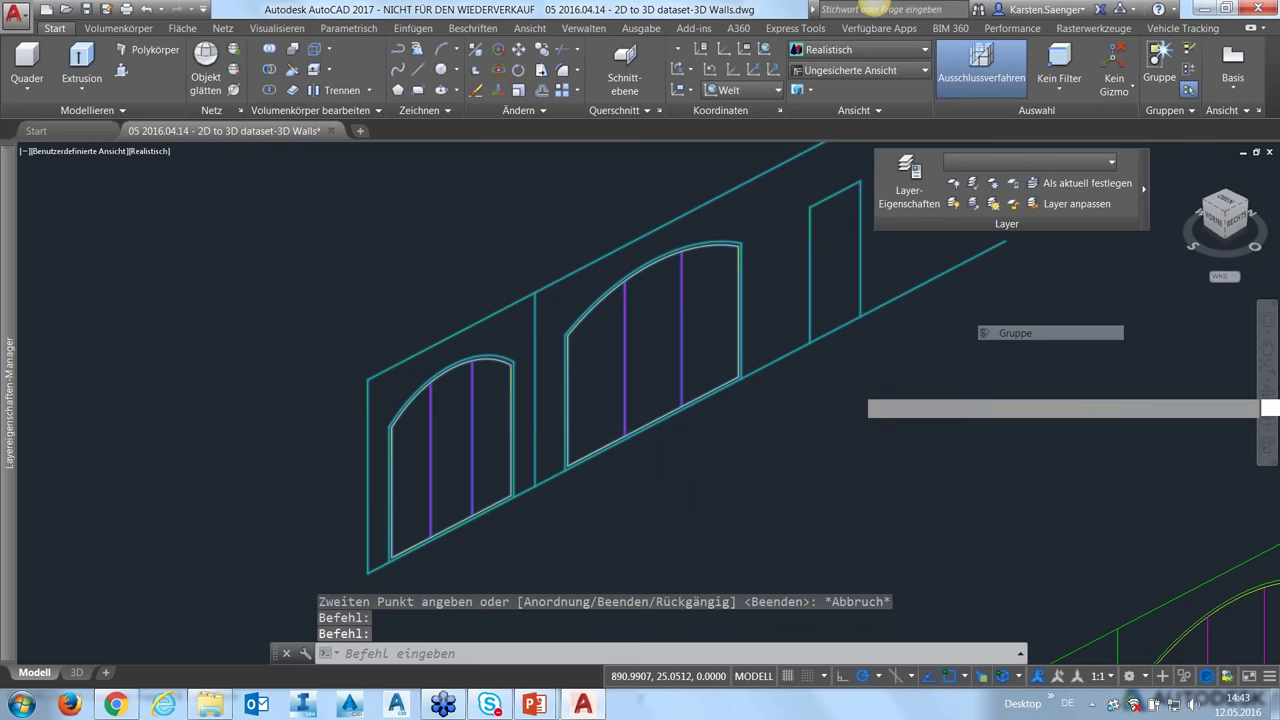
pyautogui.press('Escape')
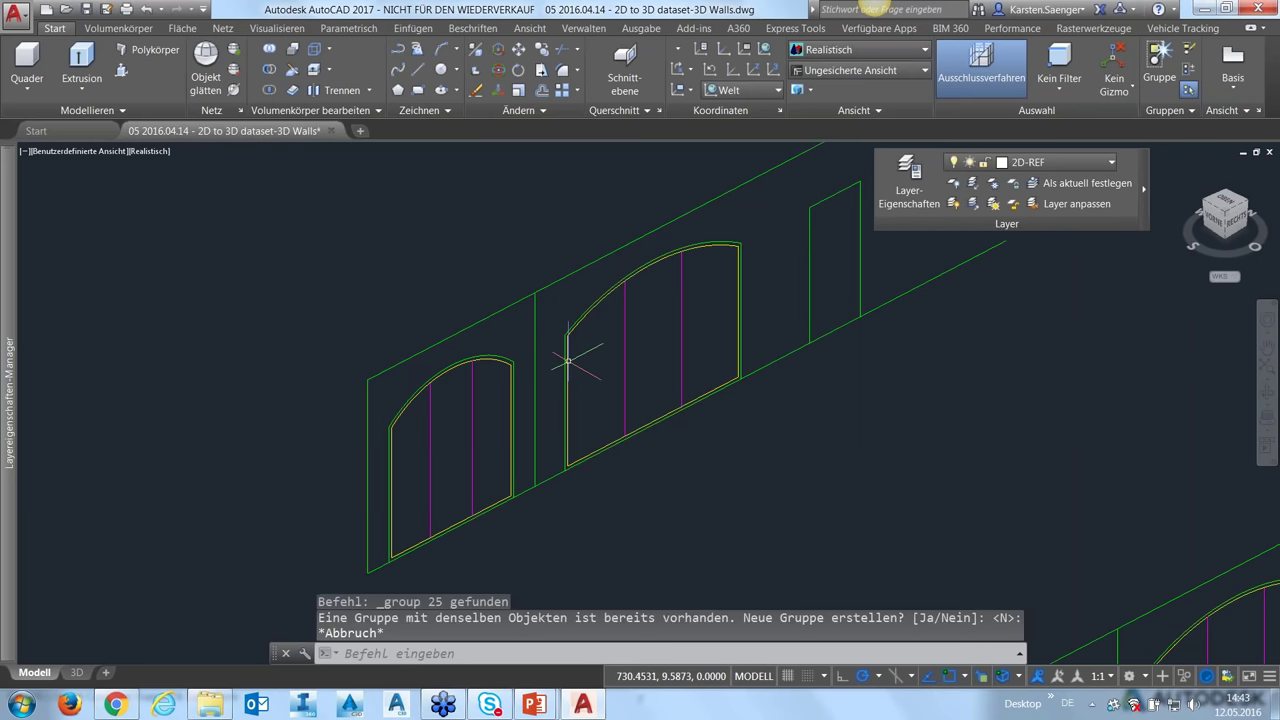
pyautogui.click(584, 374)
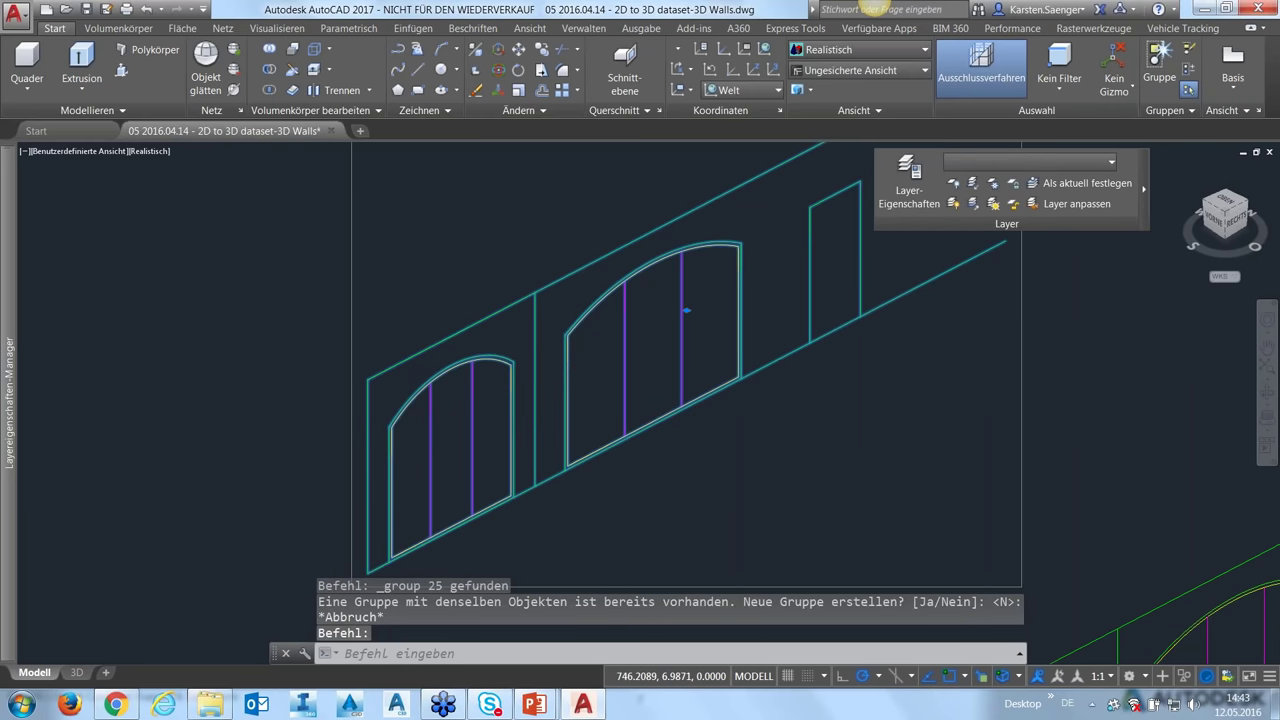
pyautogui.rightClick(686, 311)
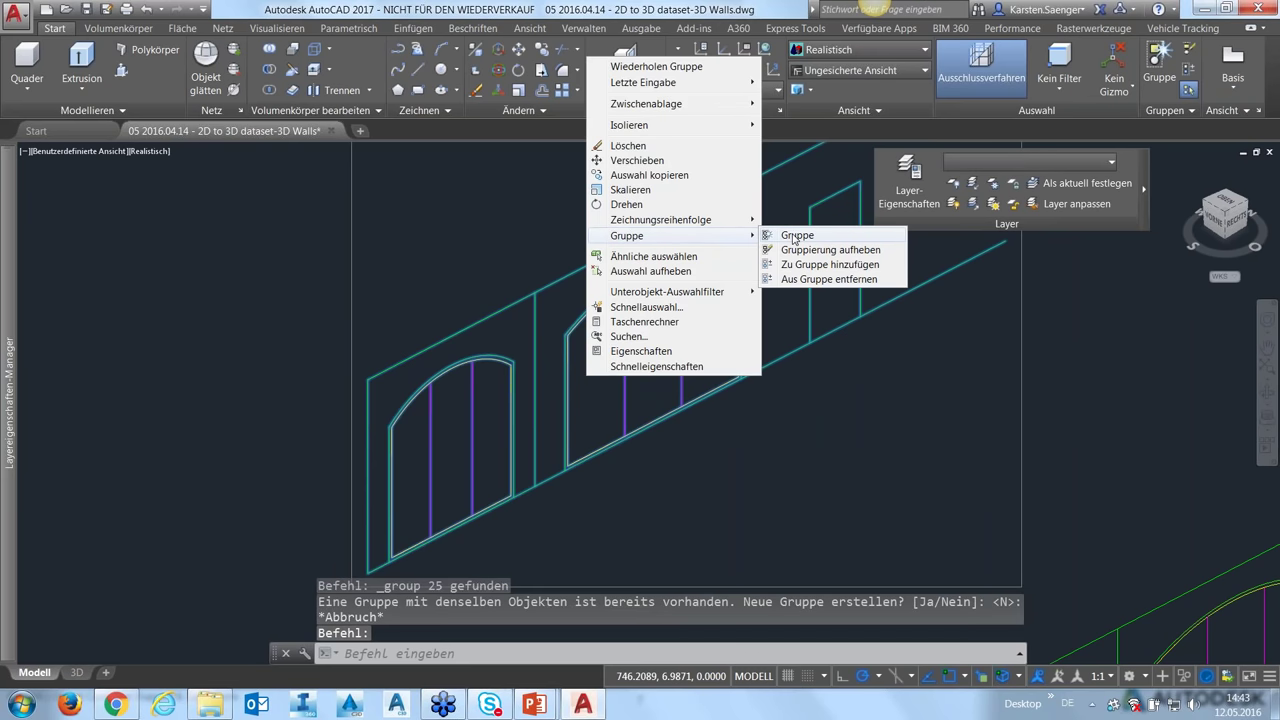
pyautogui.click(815, 250)
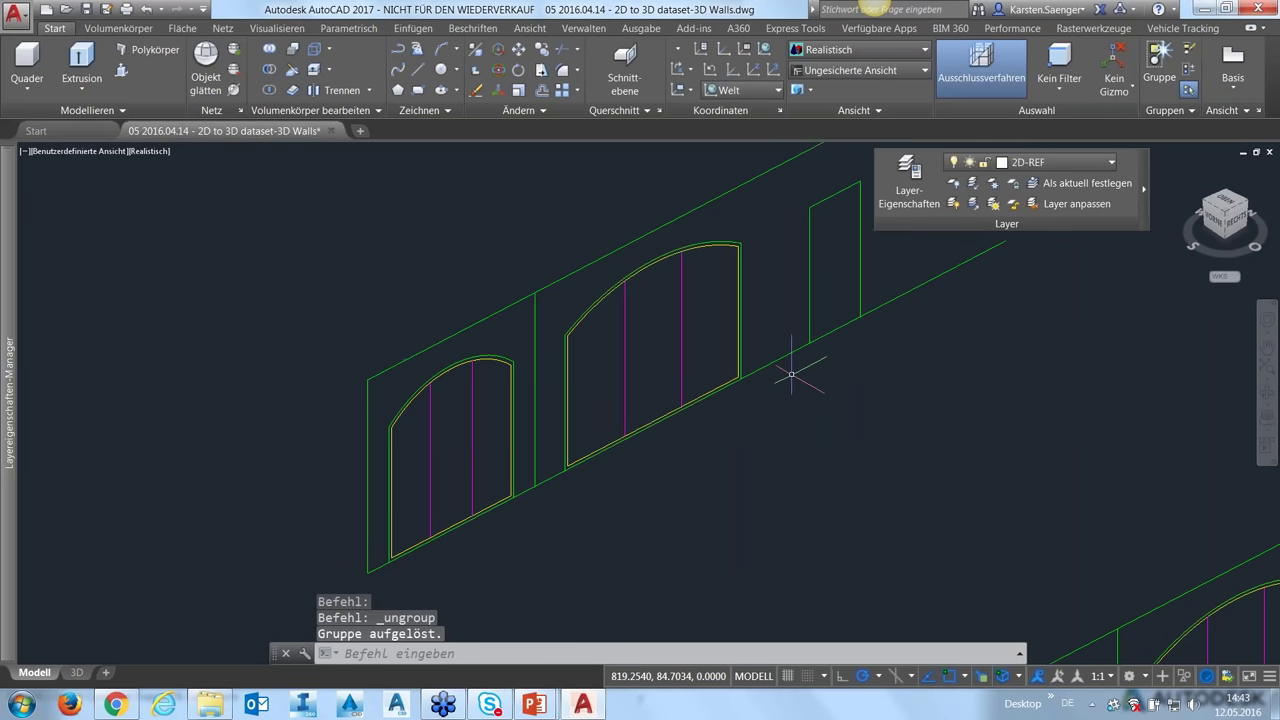
# - Check that the arch's left edge line now selects on its own, then shift the view
pyautogui.click(566, 352)
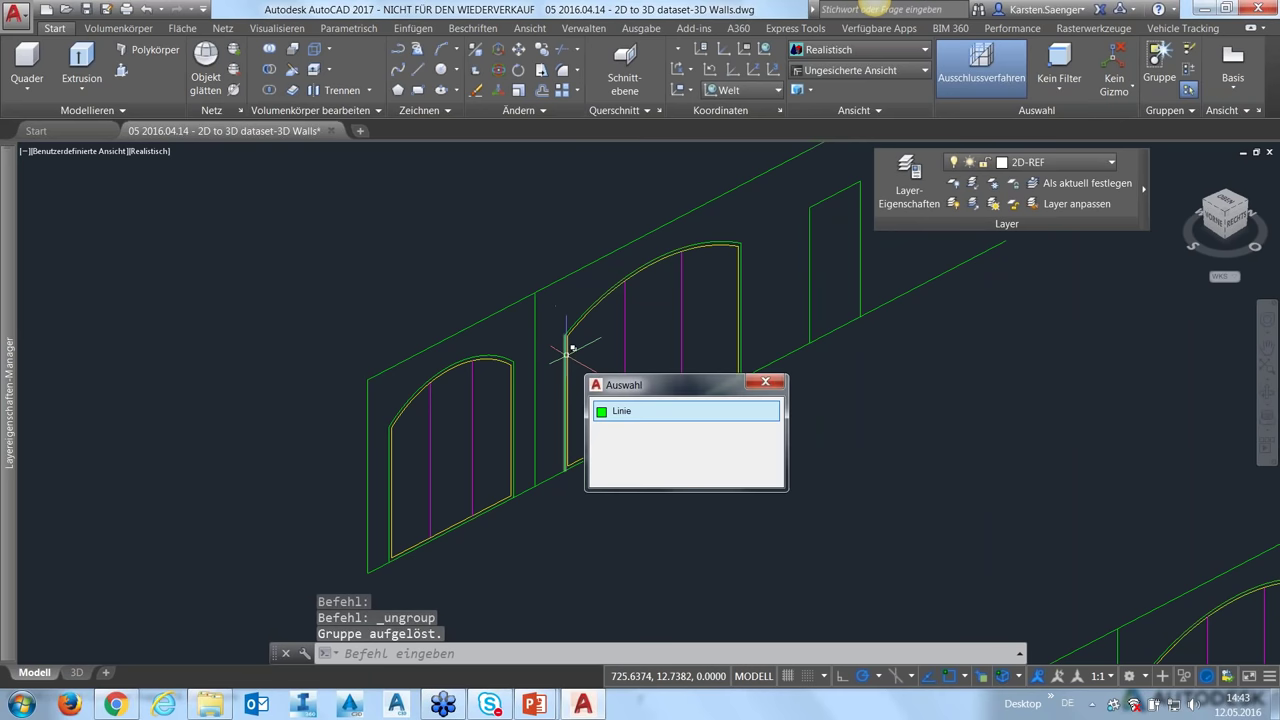
pyautogui.click(618, 411)
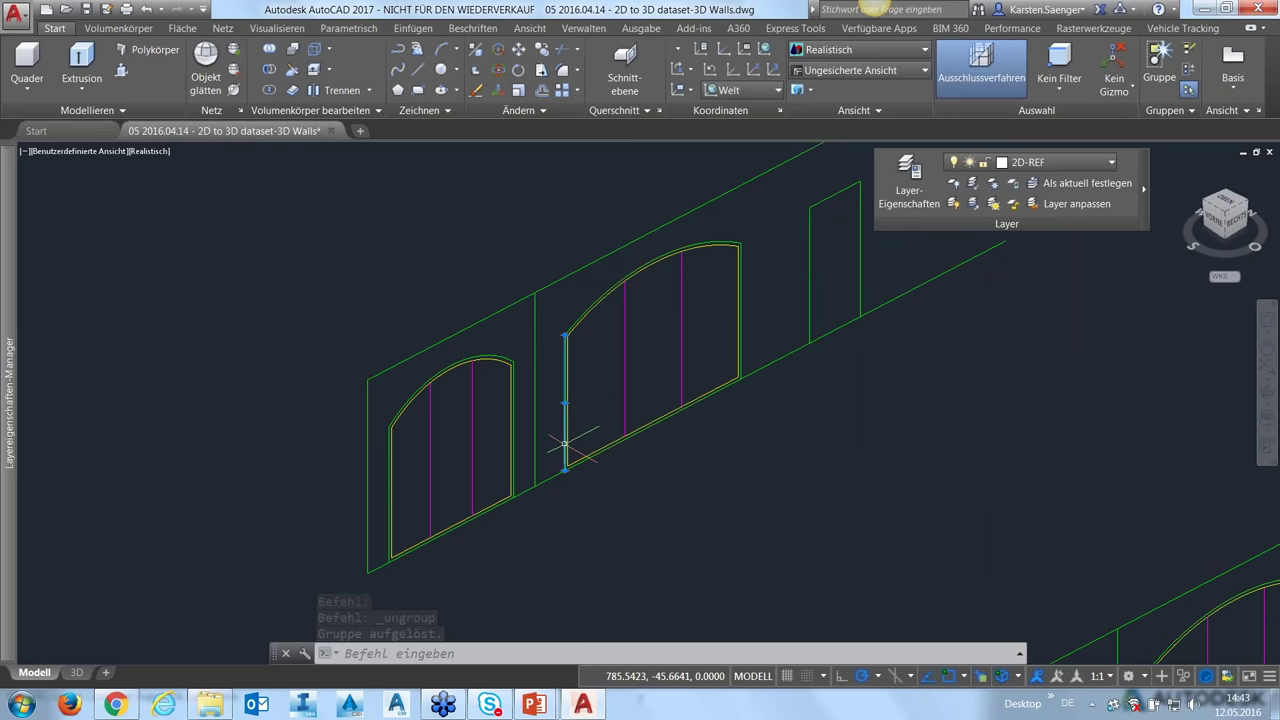
pyautogui.press('Escape')
pyautogui.click(770, 398)
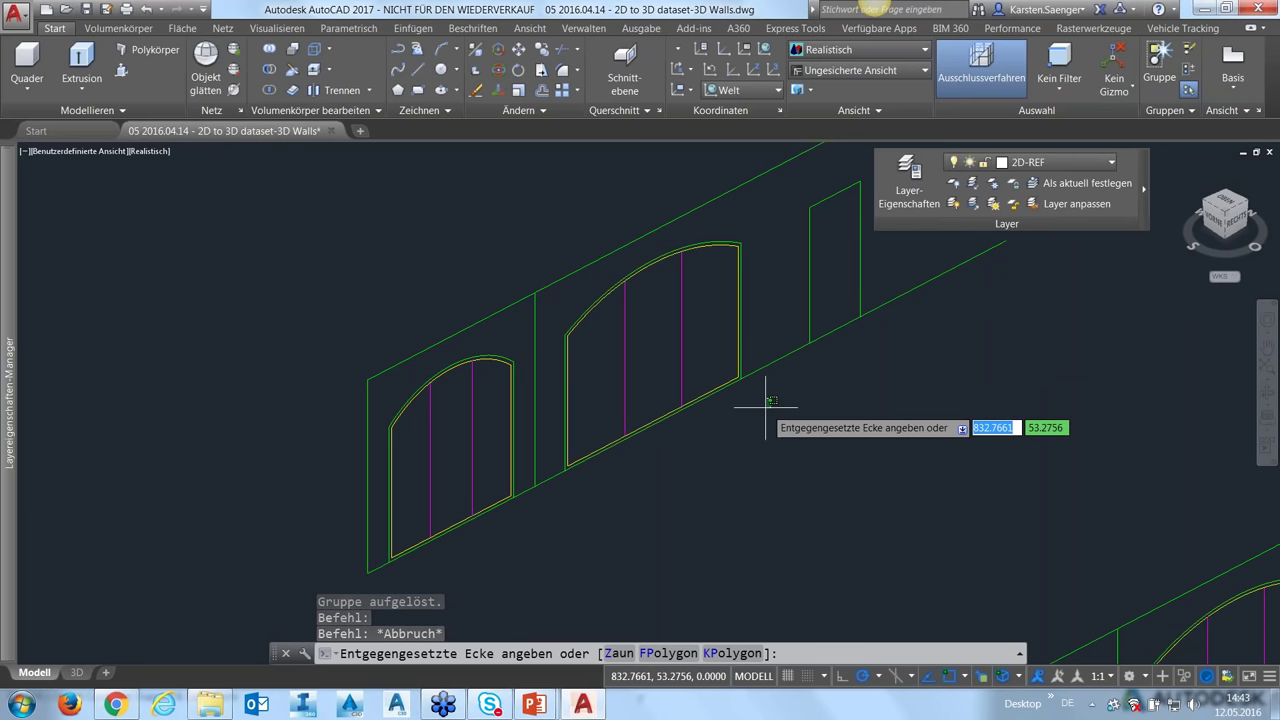
pyautogui.press('Escape')
pyautogui.moveTo(751, 434); pyautogui.dragTo(692, 498, button='middle')
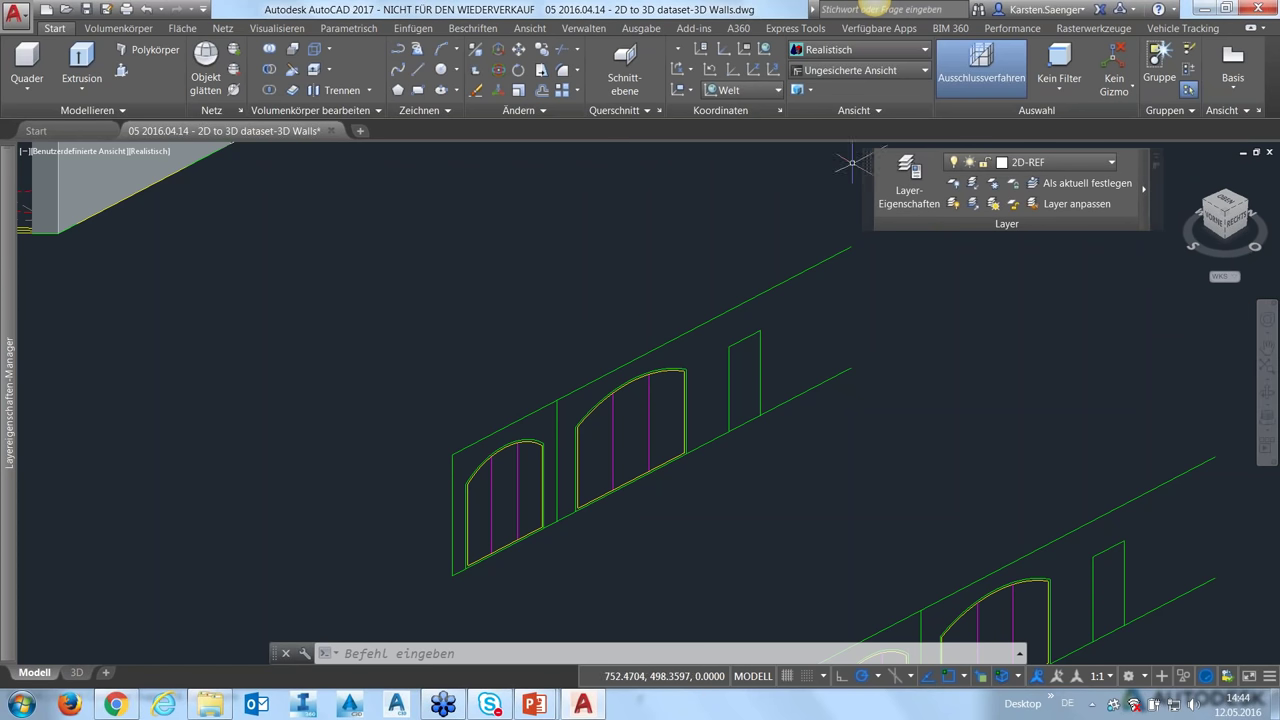
# - Define a 3-point UCS: origin at the wall base, X along the base, Y up the wall
pyautogui.click(775, 73)
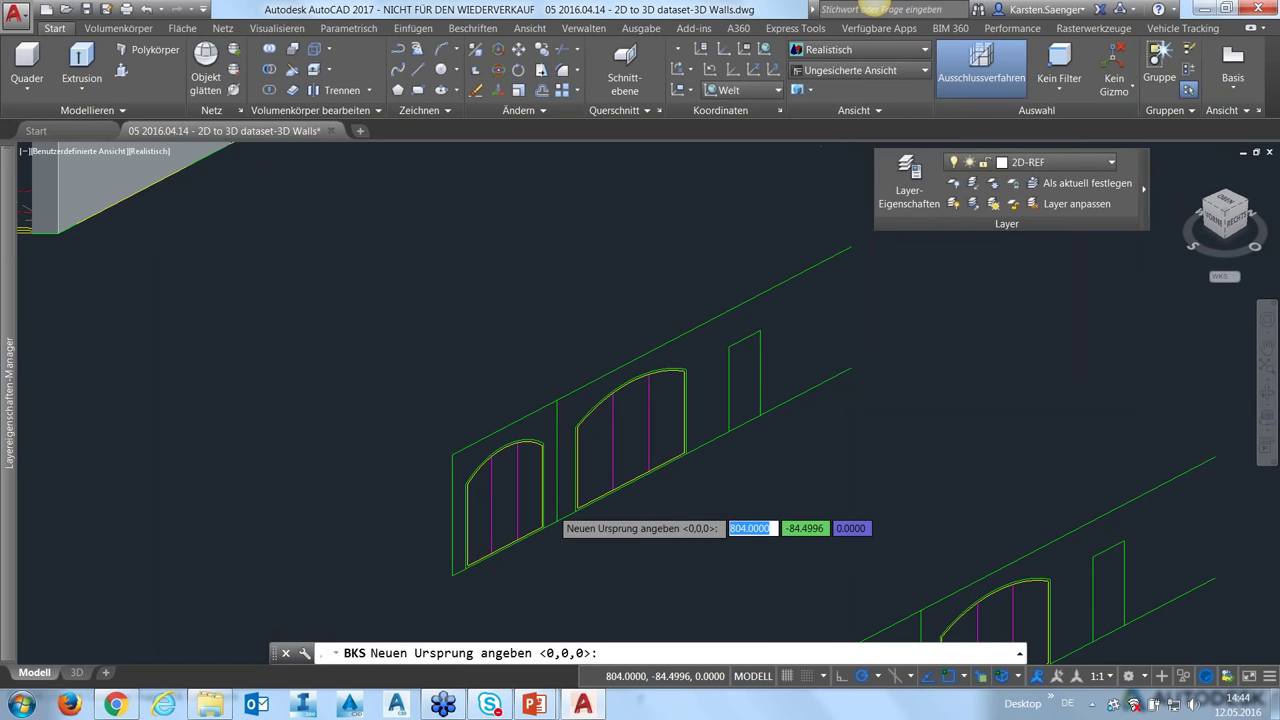
pyautogui.scroll(5, 557, 507)
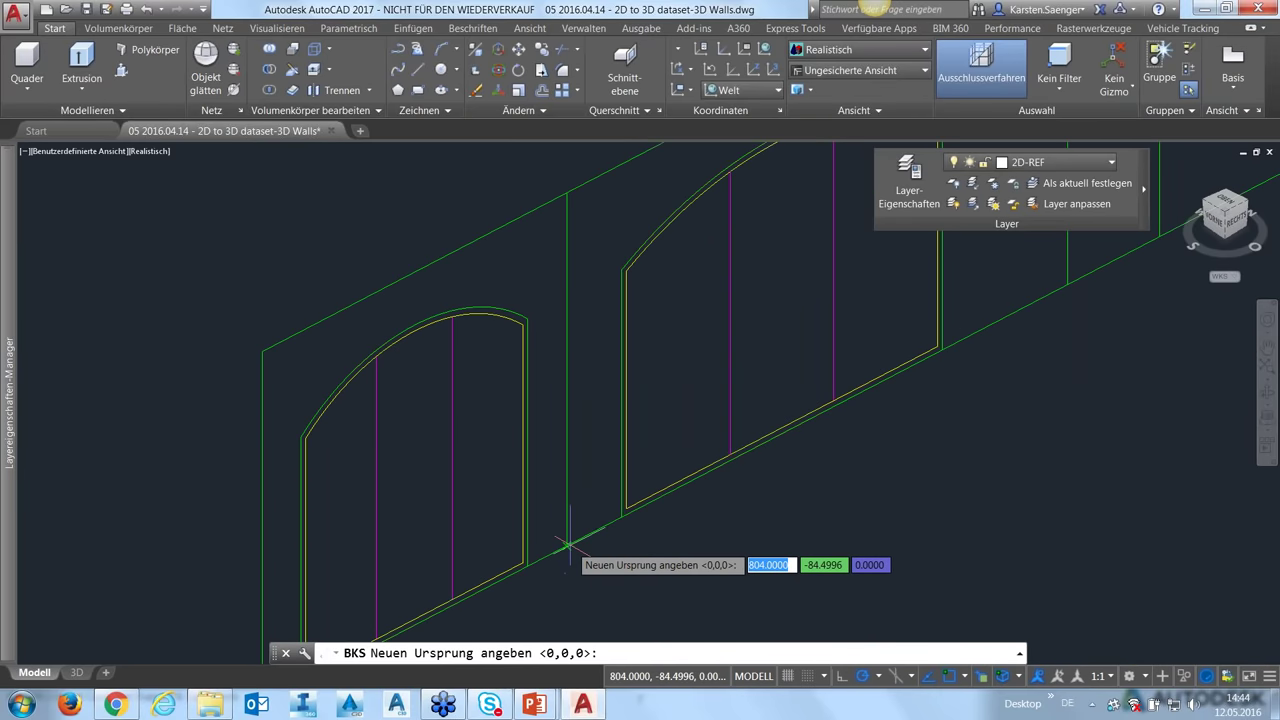
pyautogui.click(572, 542)
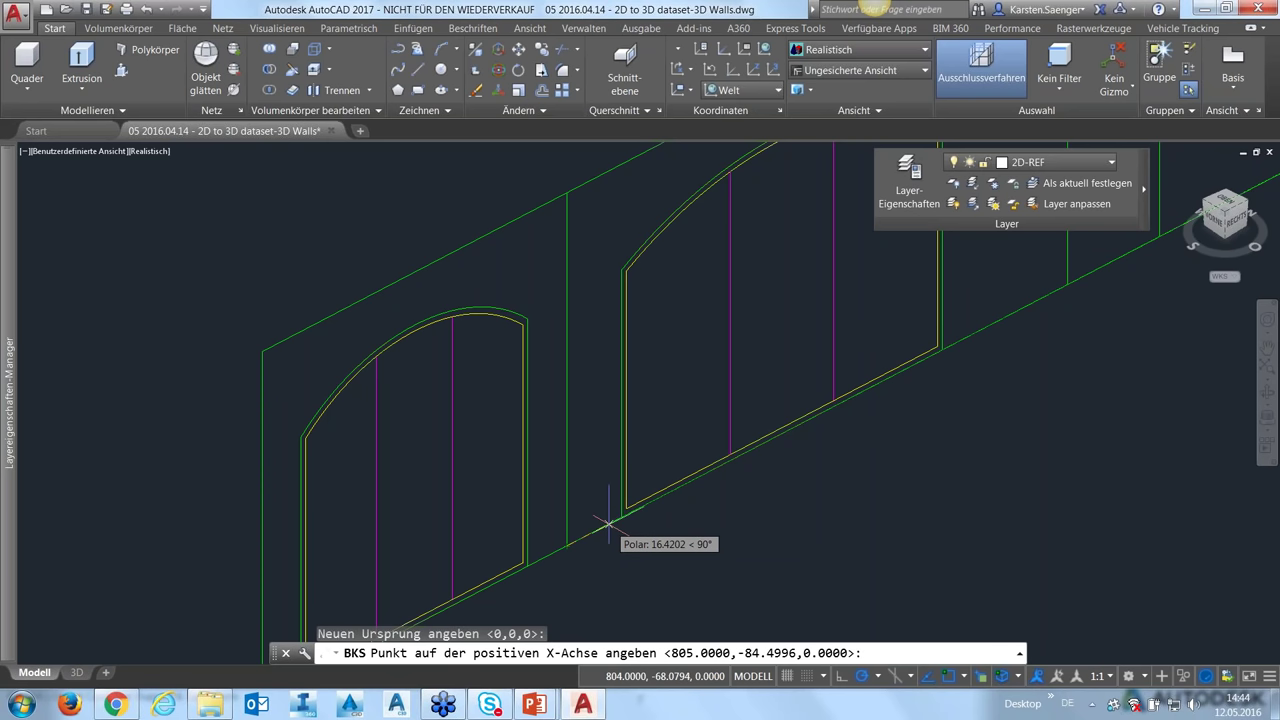
pyautogui.click(749, 451)
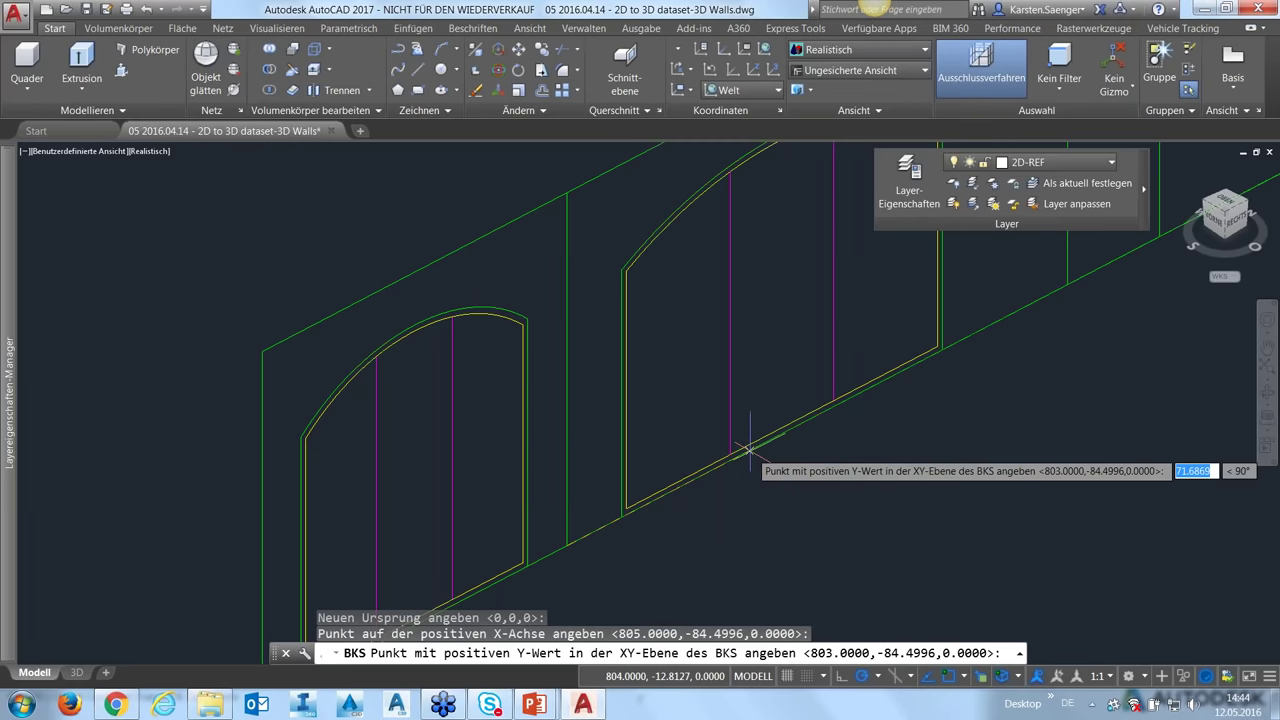
pyautogui.click(566, 343)
pyautogui.press('Return')
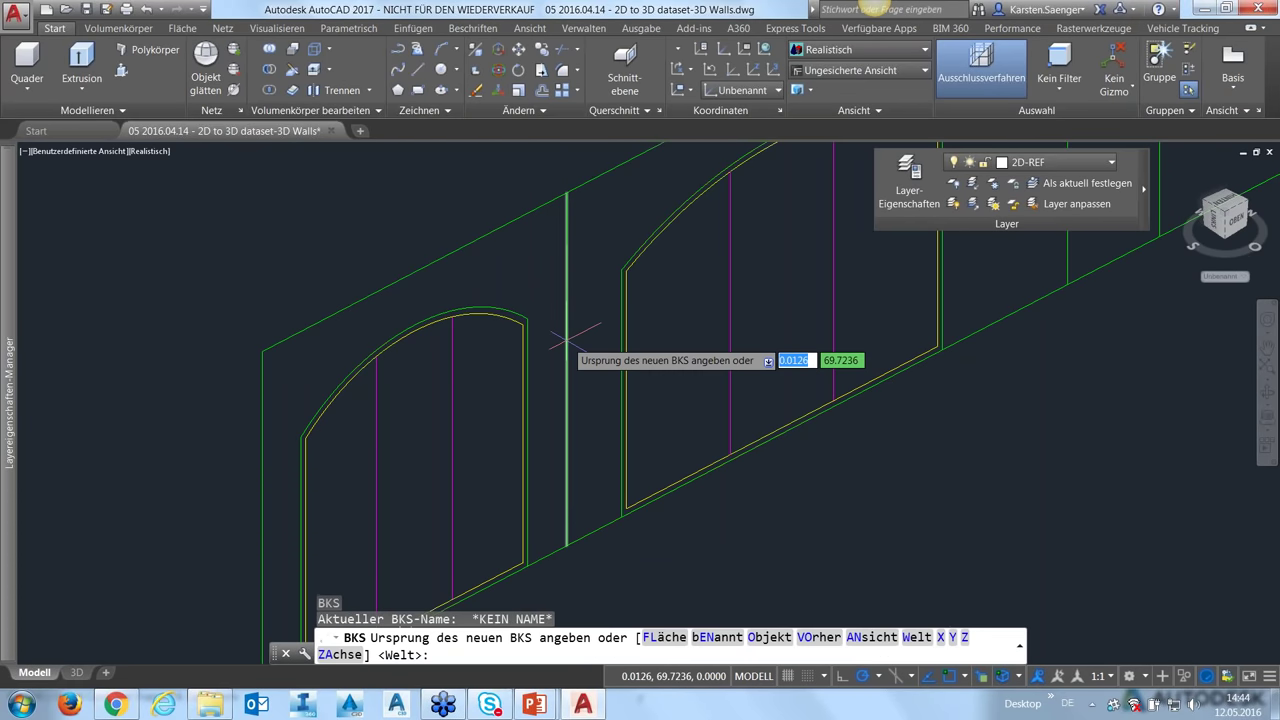
pyautogui.scroll(-2, 706, 521)
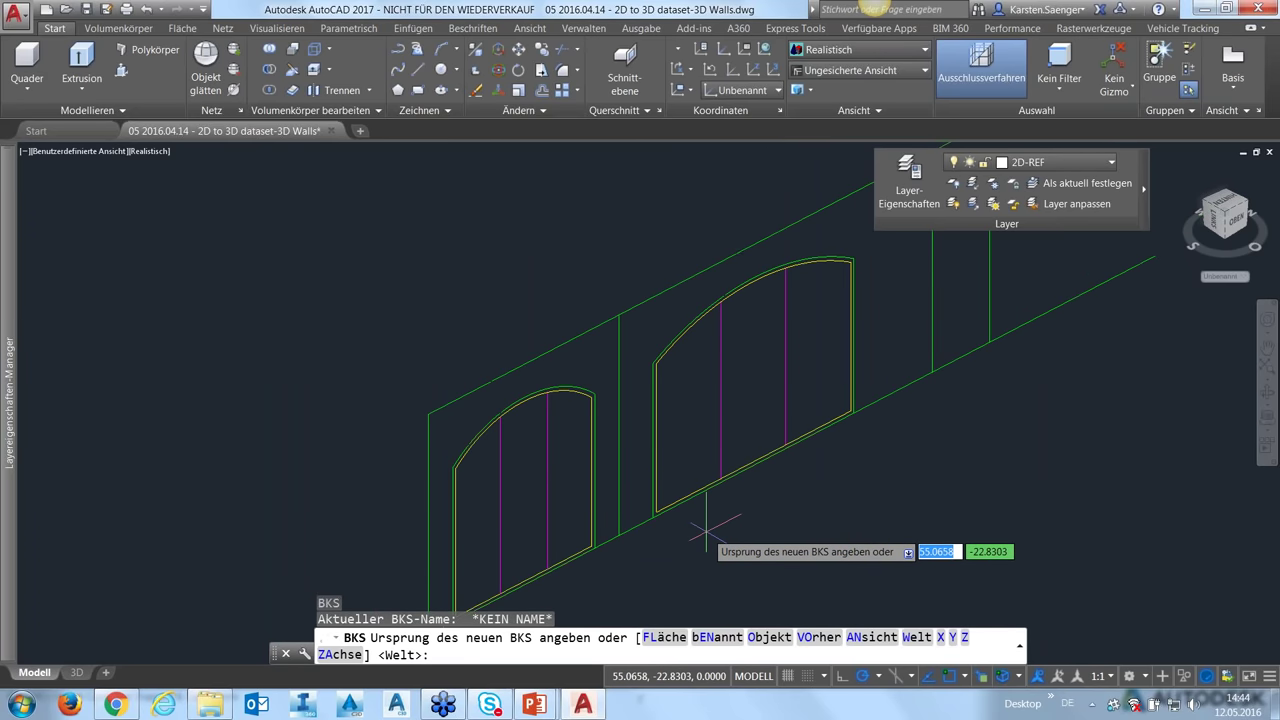
pyautogui.press('Escape')
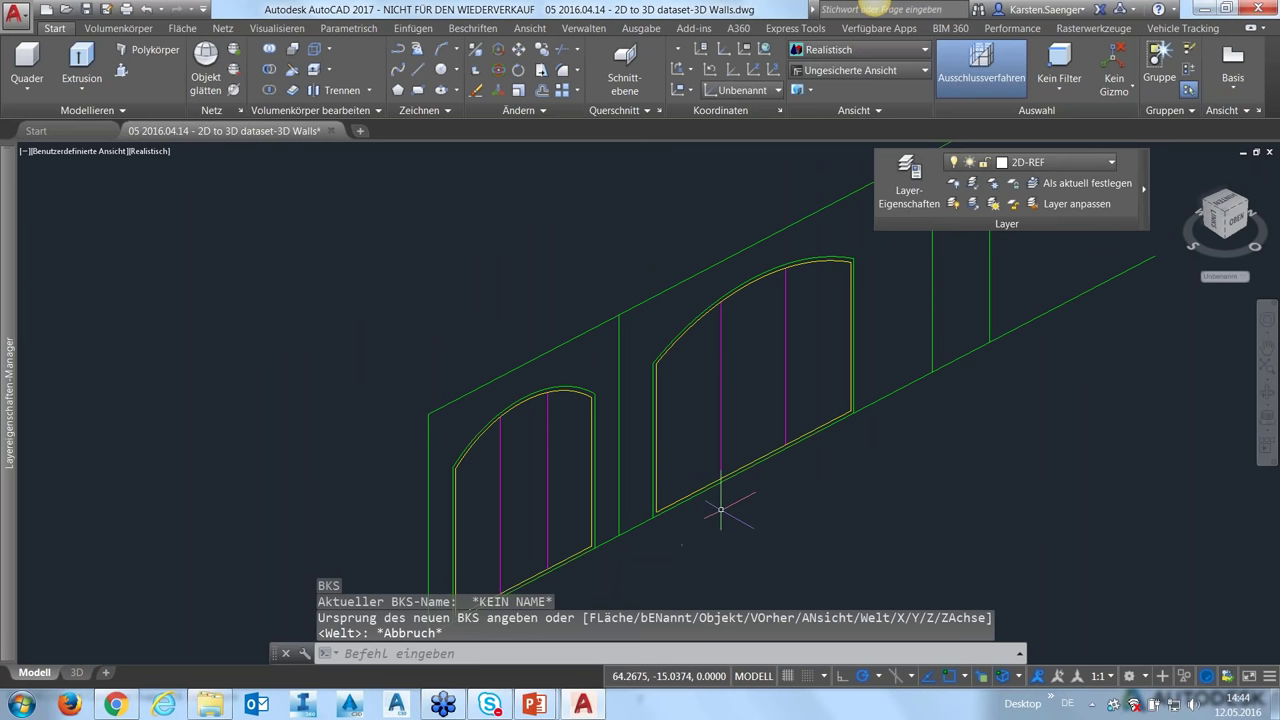
# - Set the UCS icon to display at the origin and browse the UCS rotation flyout
pyautogui.click(680, 49)
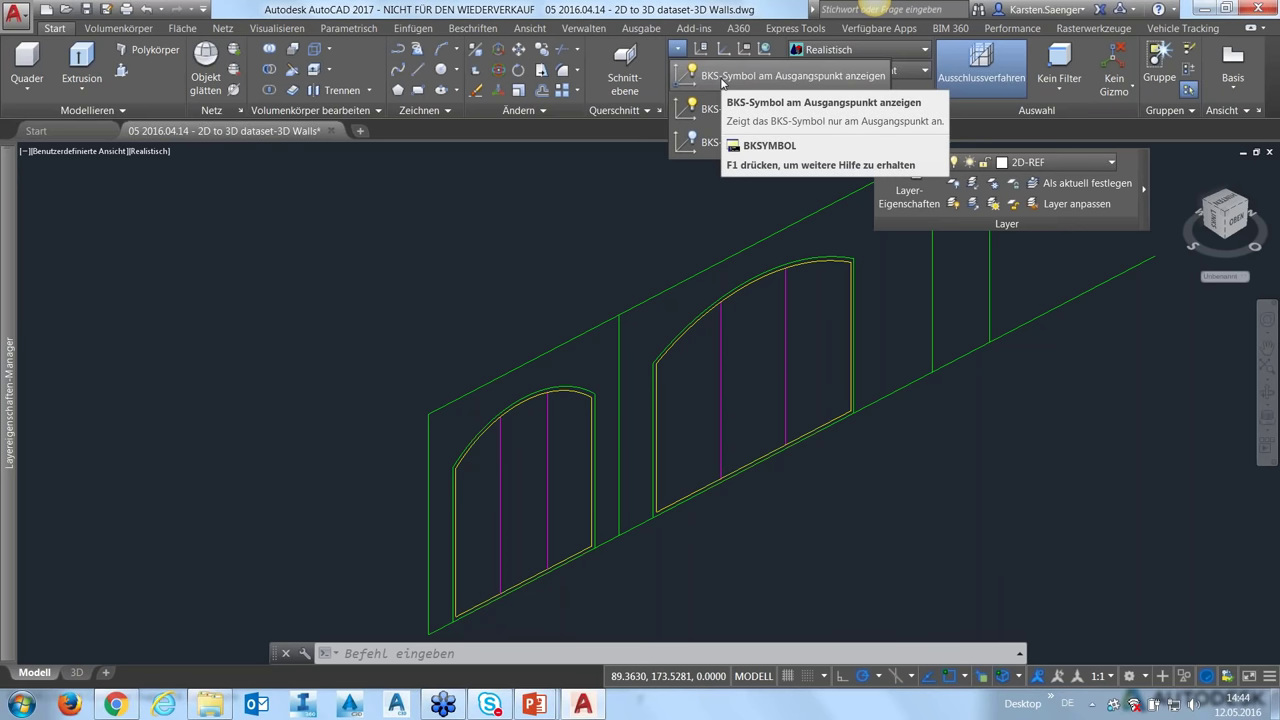
pyautogui.click(720, 77)
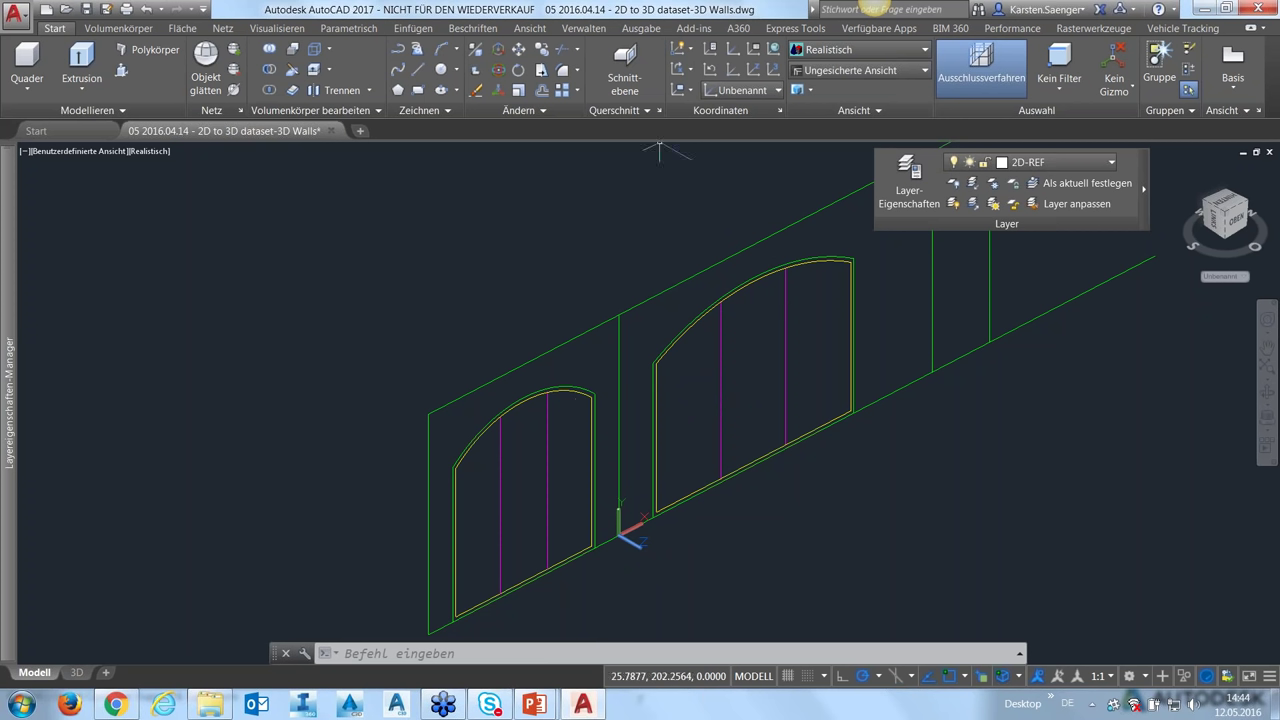
pyautogui.click(690, 75)
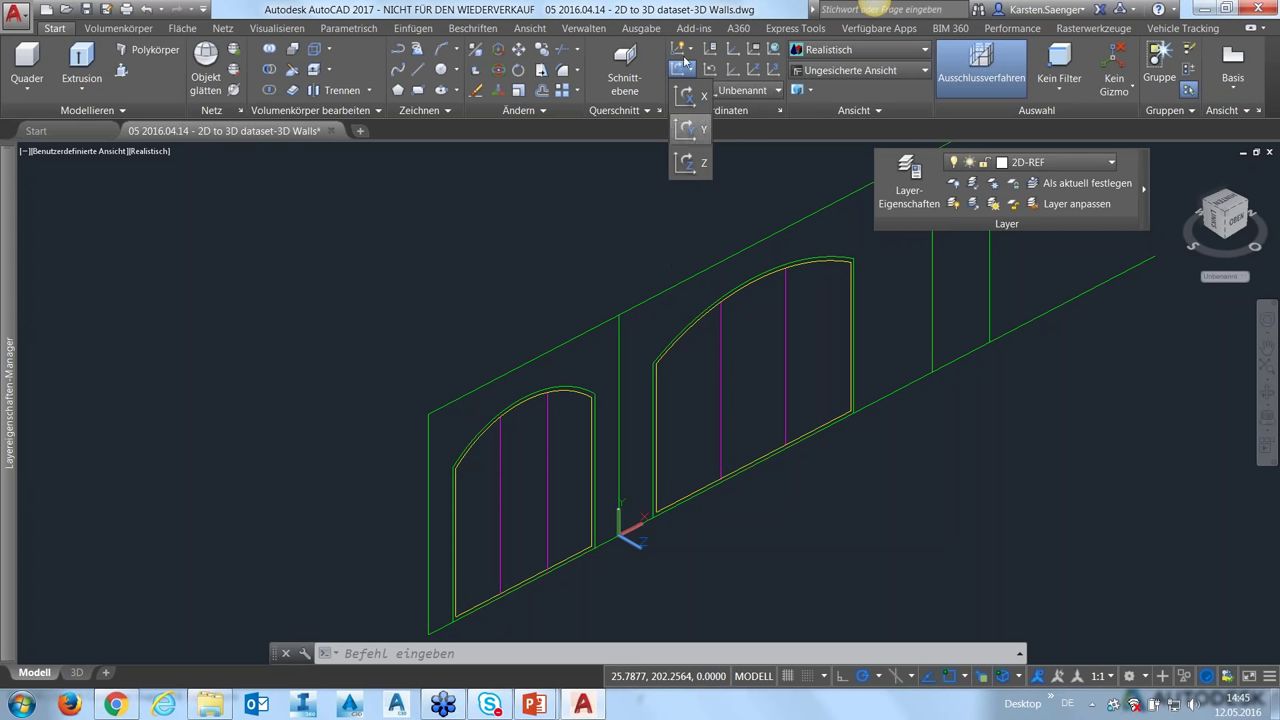
pyautogui.click(755, 142)
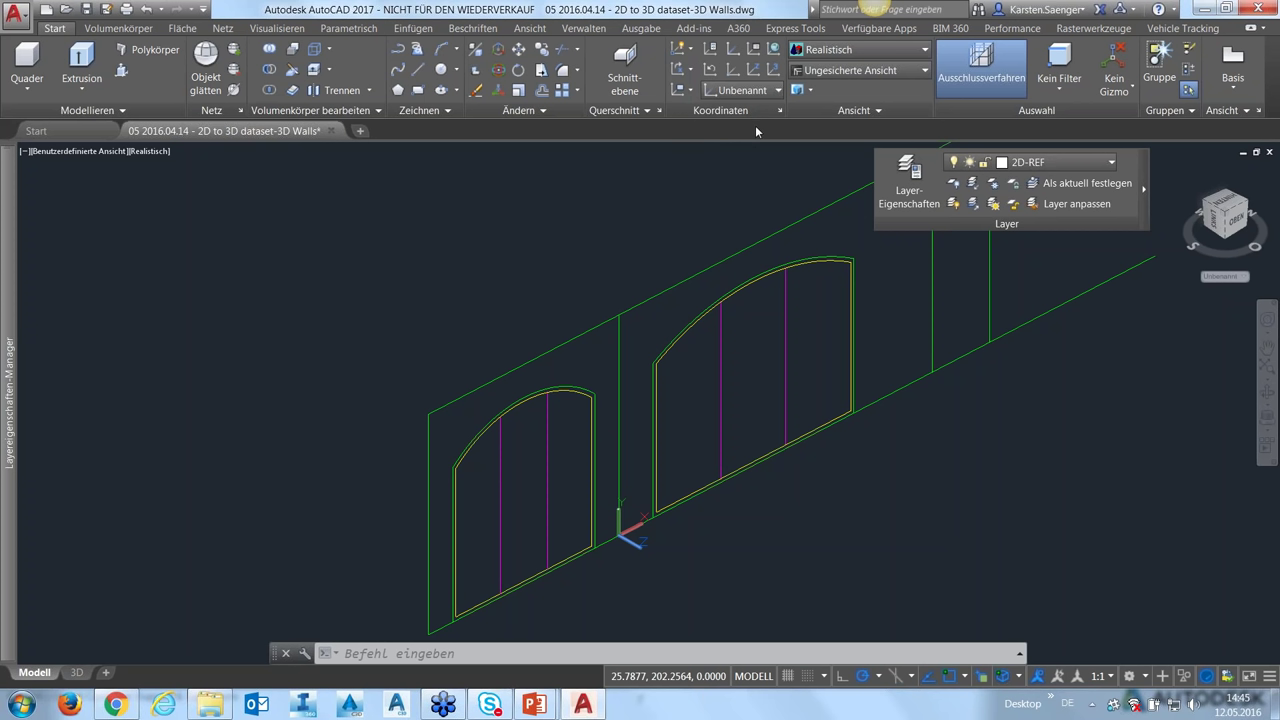
pyautogui.click(693, 95)
# - Window-select the wall lines and start STUTZEN (su) trims, cancelling the attempts
pyautogui.click(875, 400)
pyautogui.click(822, 430)
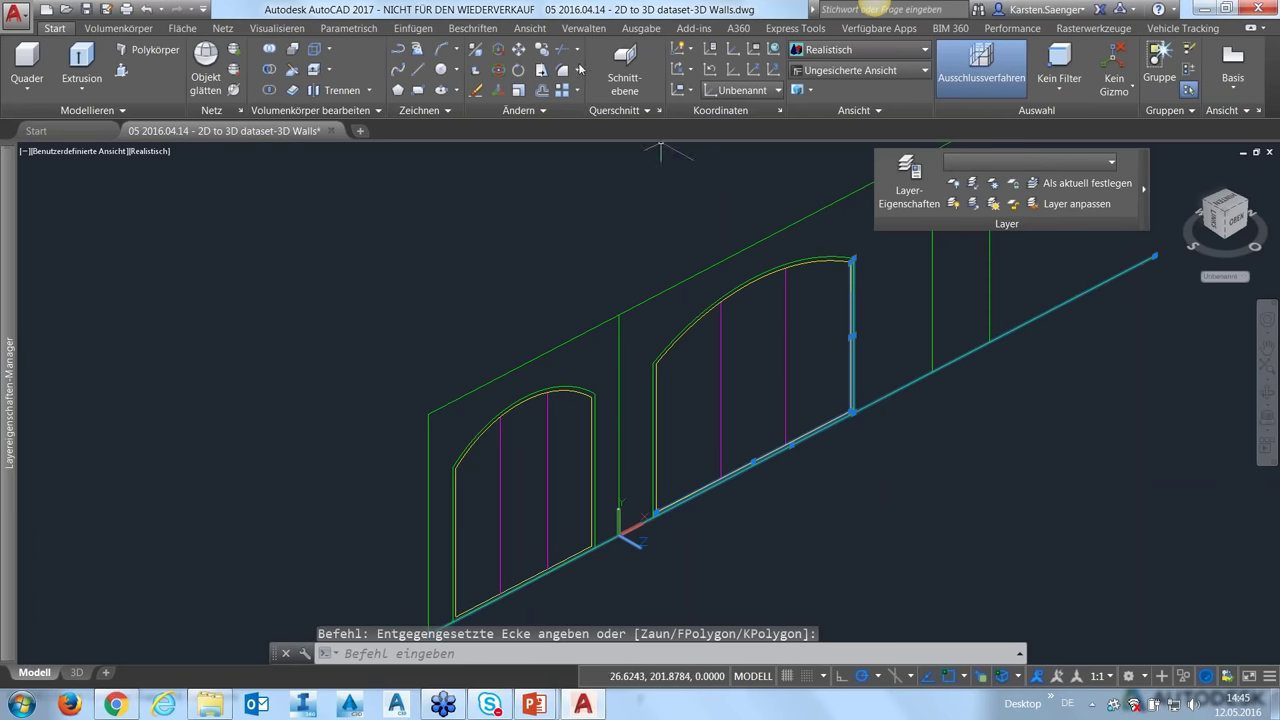
pyautogui.write('su')
pyautogui.press('Return')
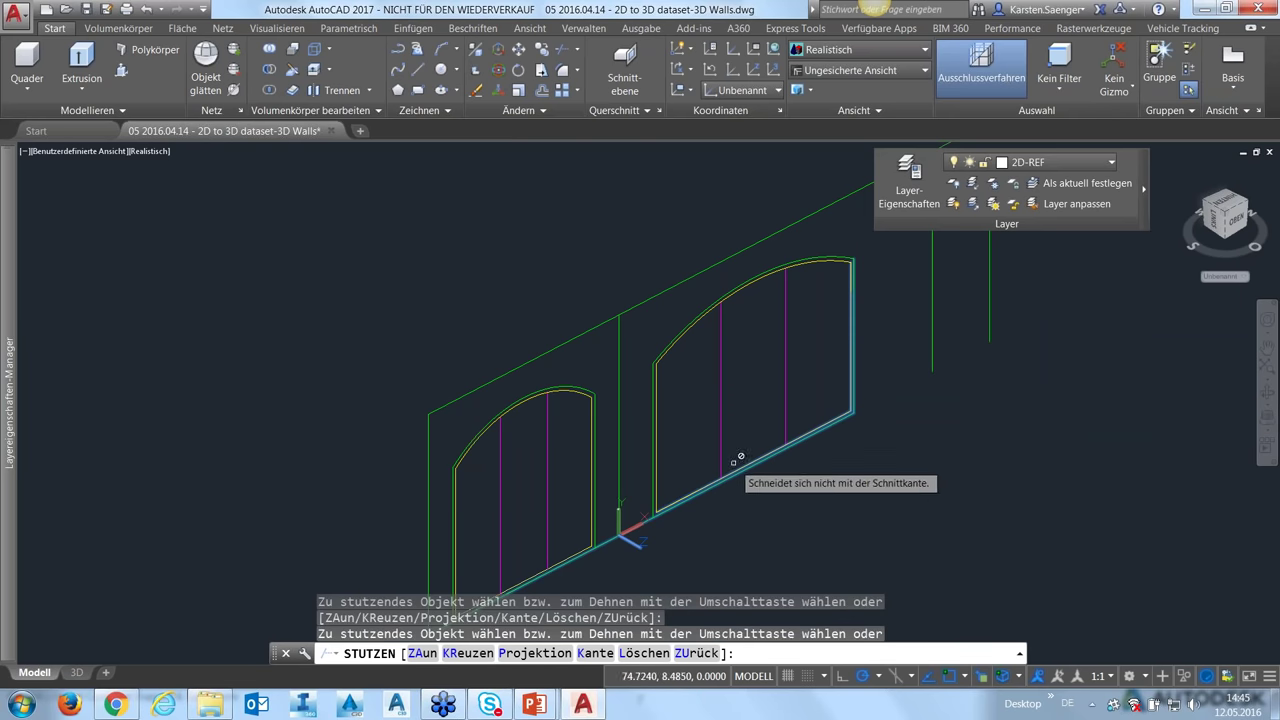
pyautogui.press('Escape')
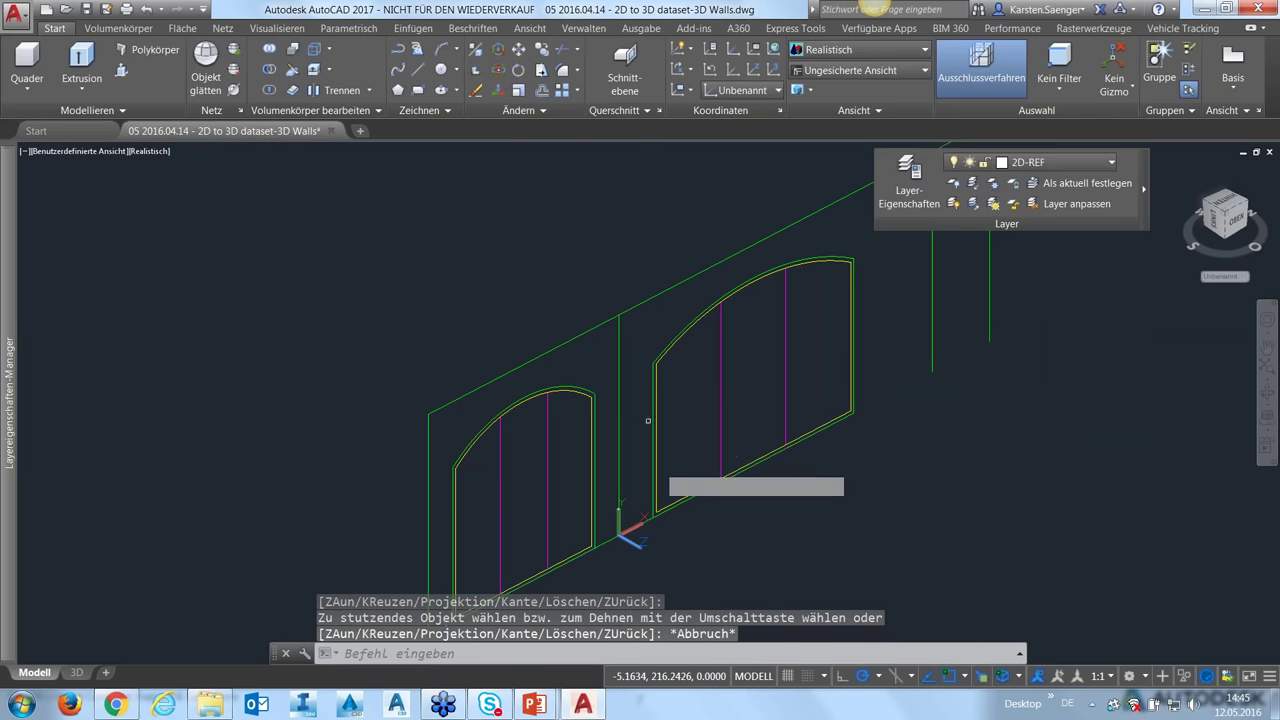
pyautogui.press('Return')
pyautogui.click(668, 511)
pyautogui.click(637, 529)
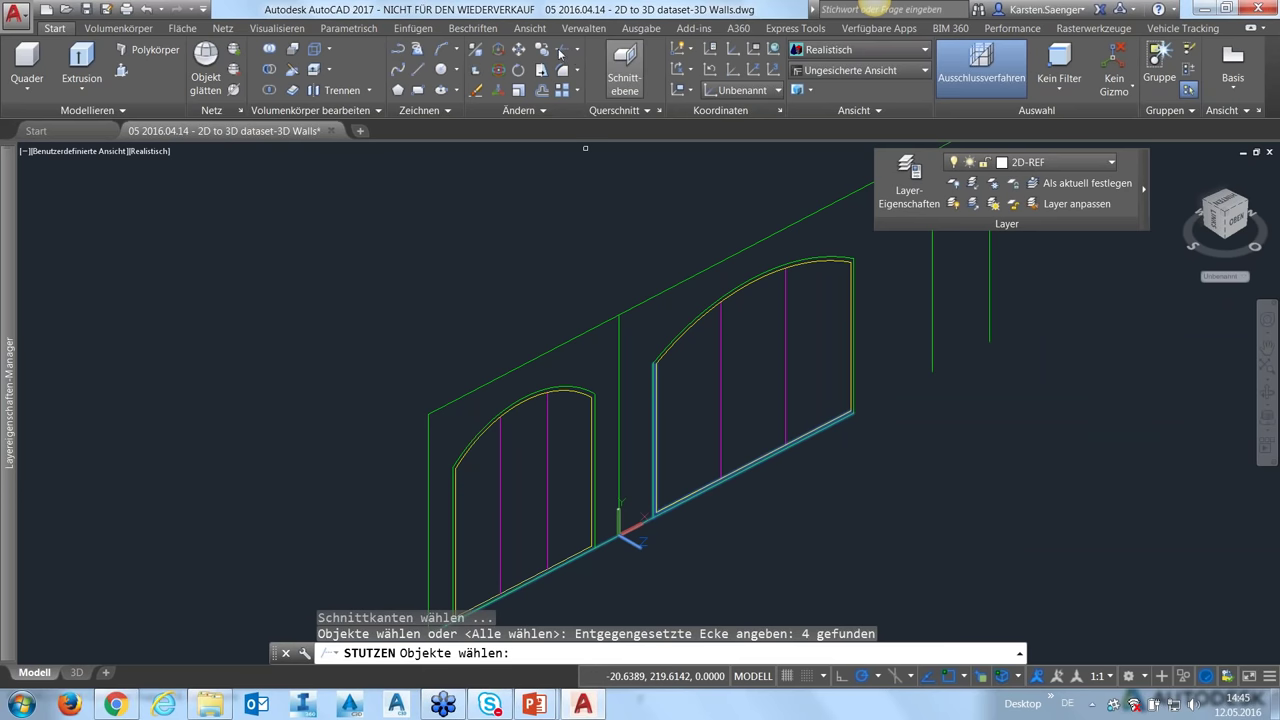
pyautogui.press('Escape')
pyautogui.press('Return')
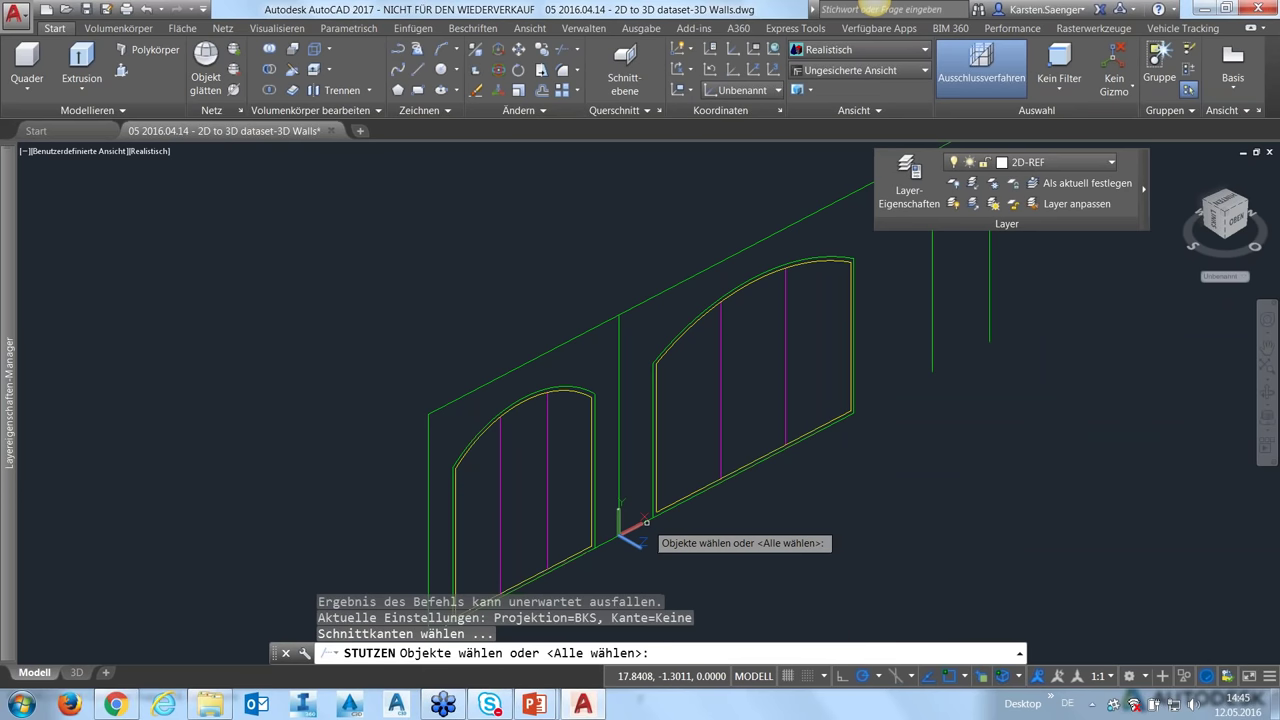
pyautogui.scroll(3, 640, 525)
pyautogui.press('Escape')
# - Trim the bottom wall line under the large arch using the window-selected wall lines as cutting edges
pyautogui.click(690, 490)
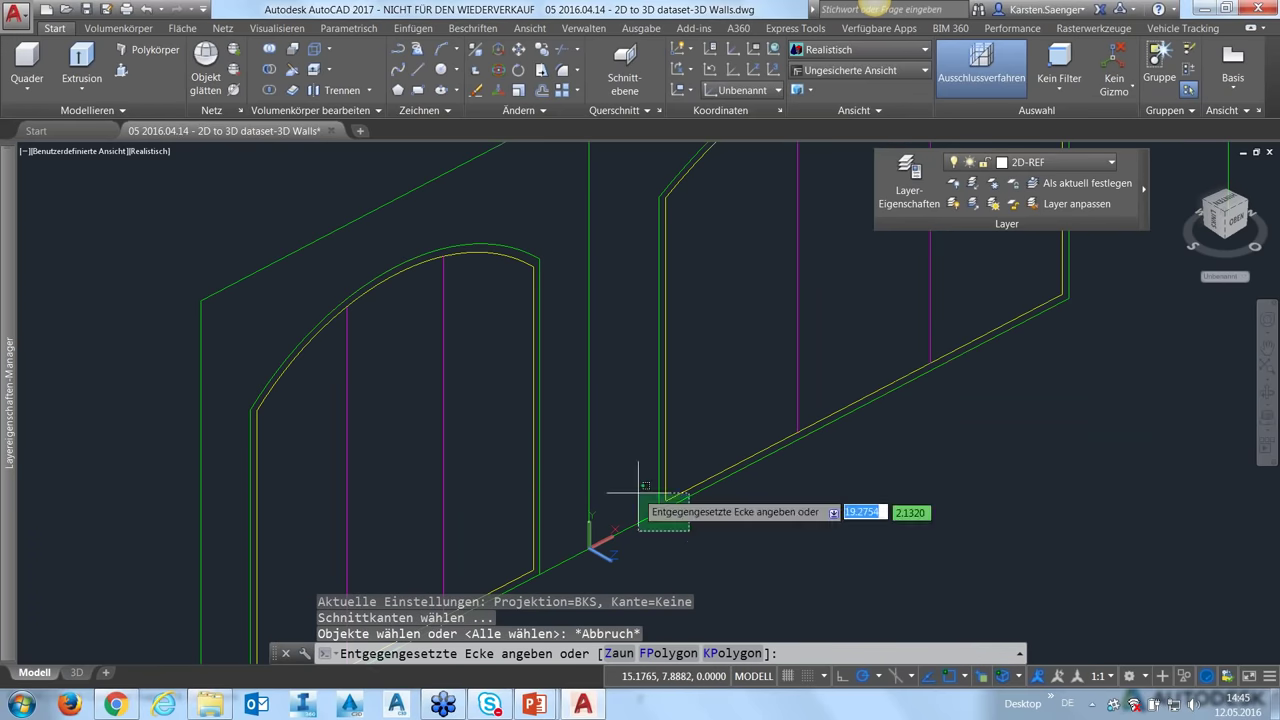
pyautogui.click(610, 530)
pyautogui.click(562, 49)
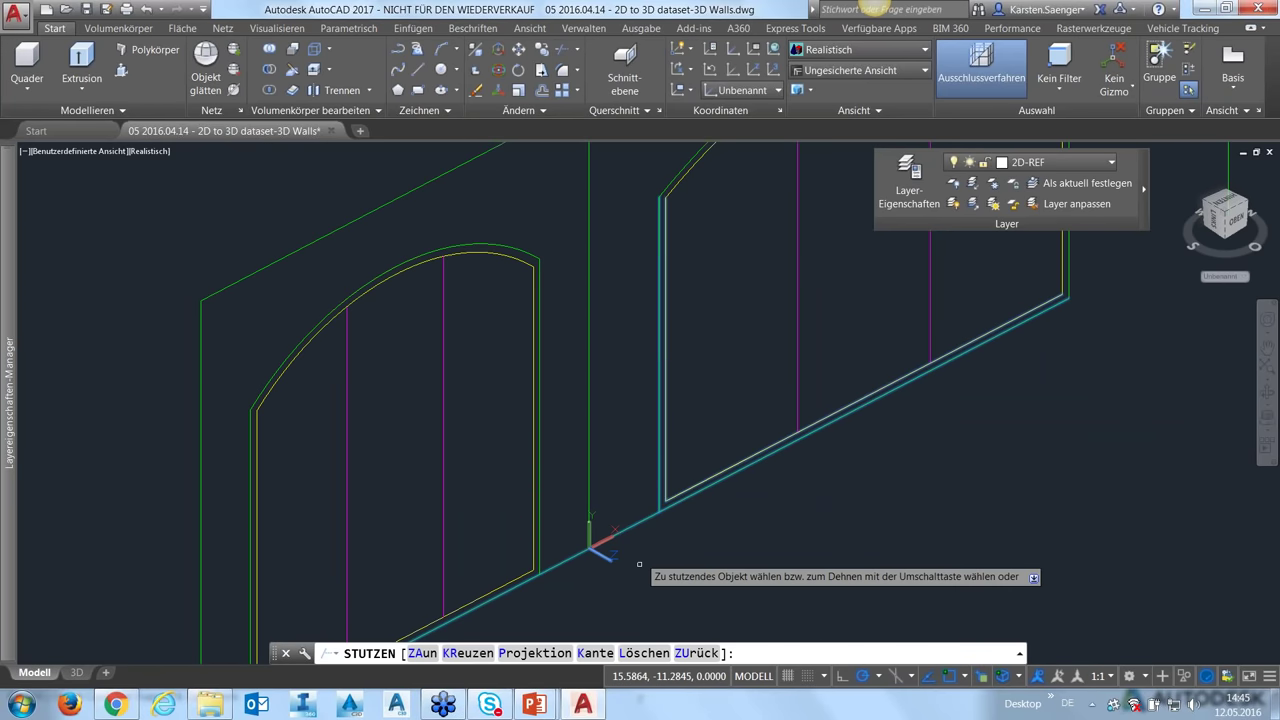
pyautogui.click(642, 518)
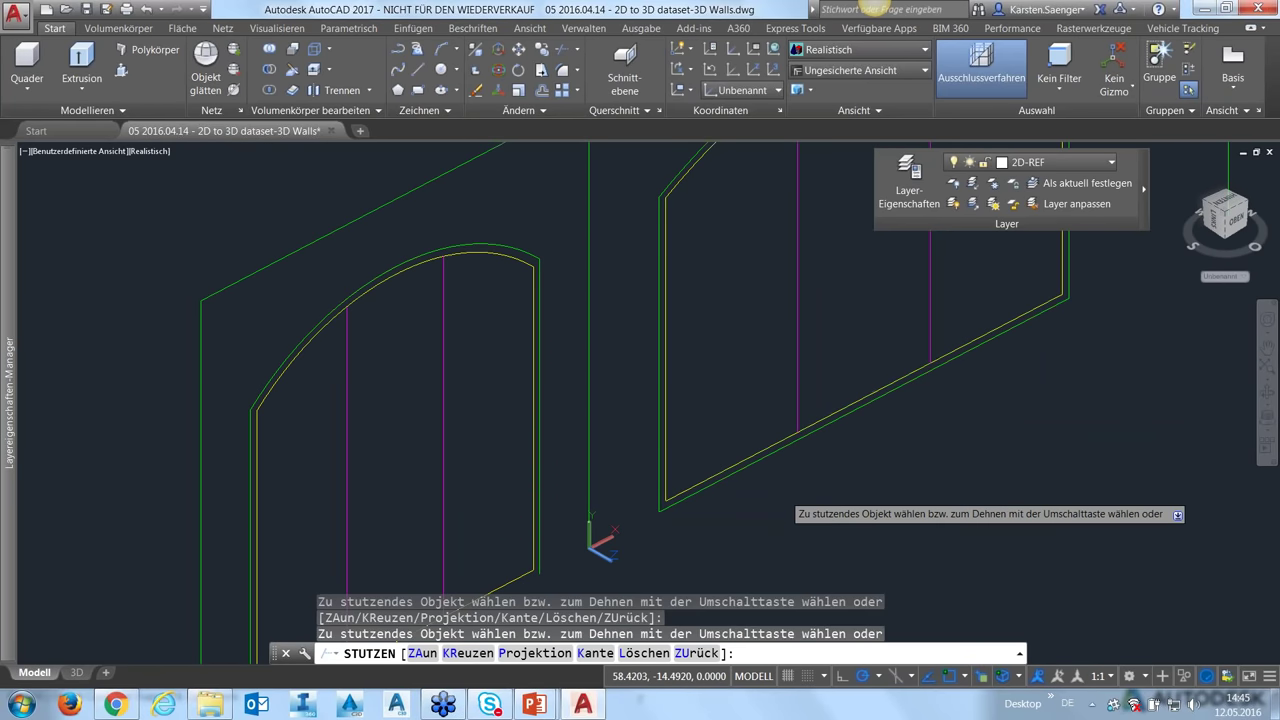
pyautogui.press('Escape')
pyautogui.scroll(-3, 785, 493)
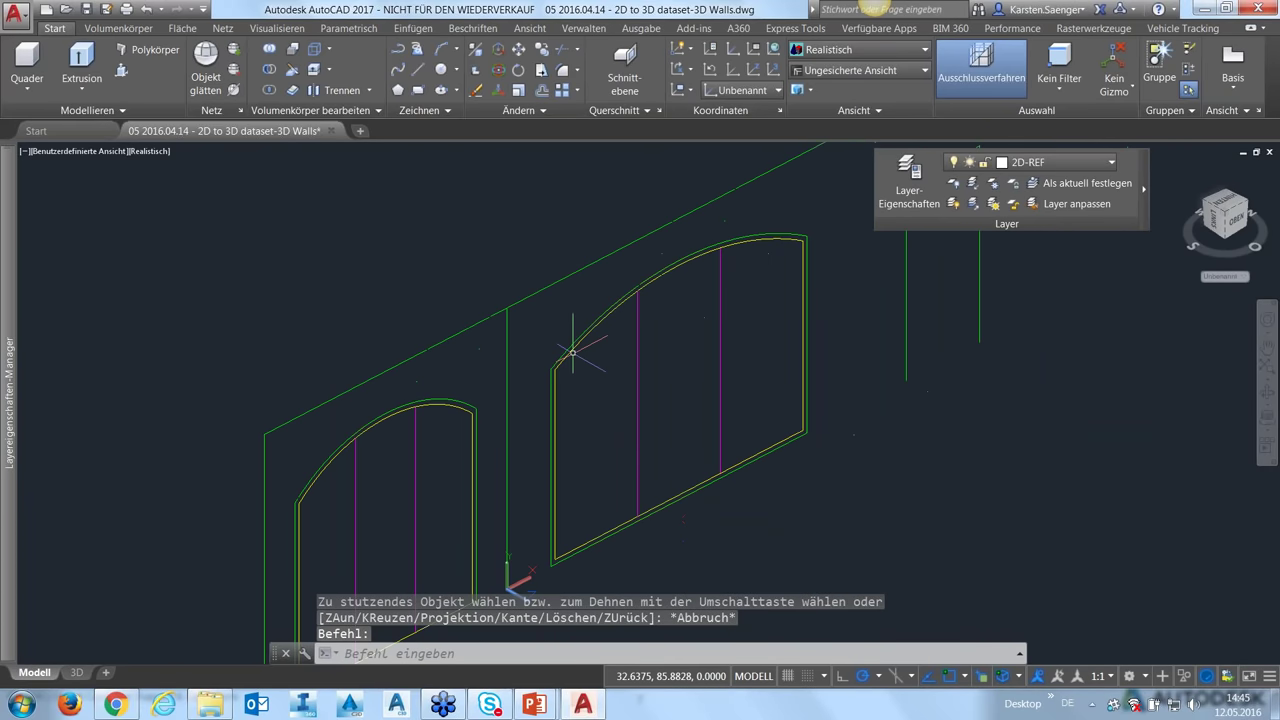
# - Join the arch's upper arc, right, left and bottom edges into one polyline with Verbinden
pyautogui.click(587, 322)
pyautogui.click(806, 278)
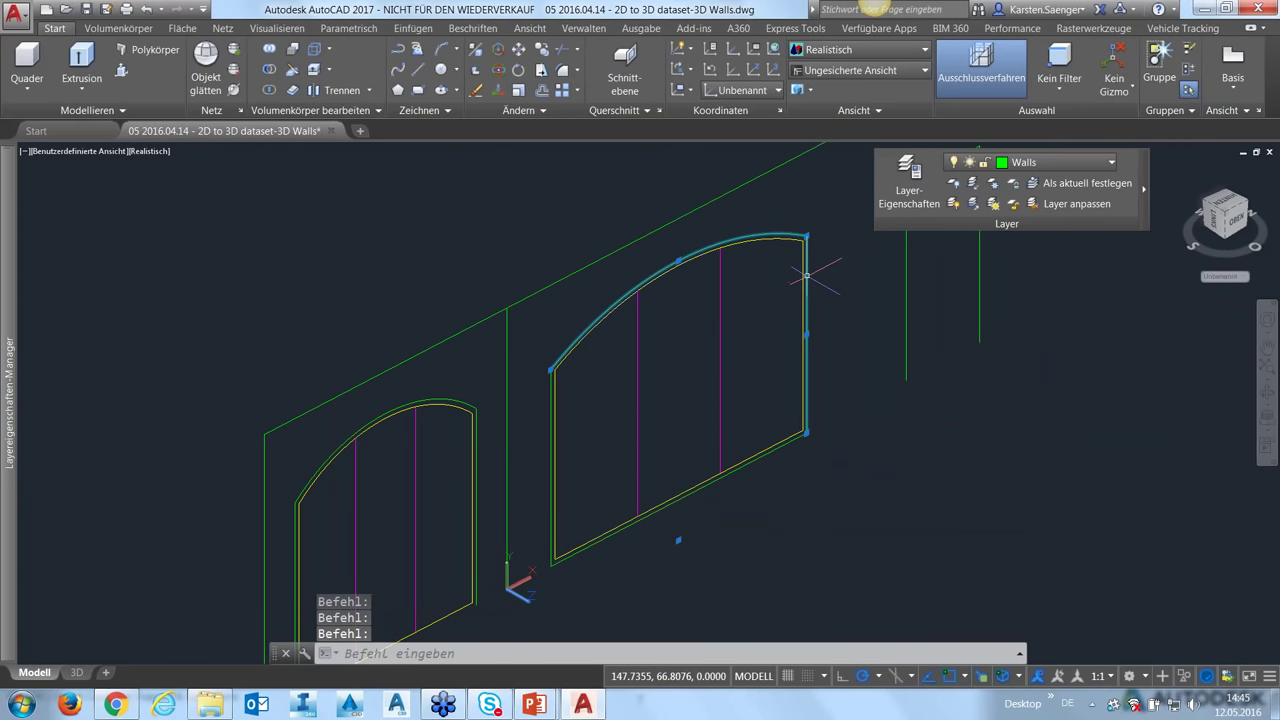
pyautogui.click(552, 430)
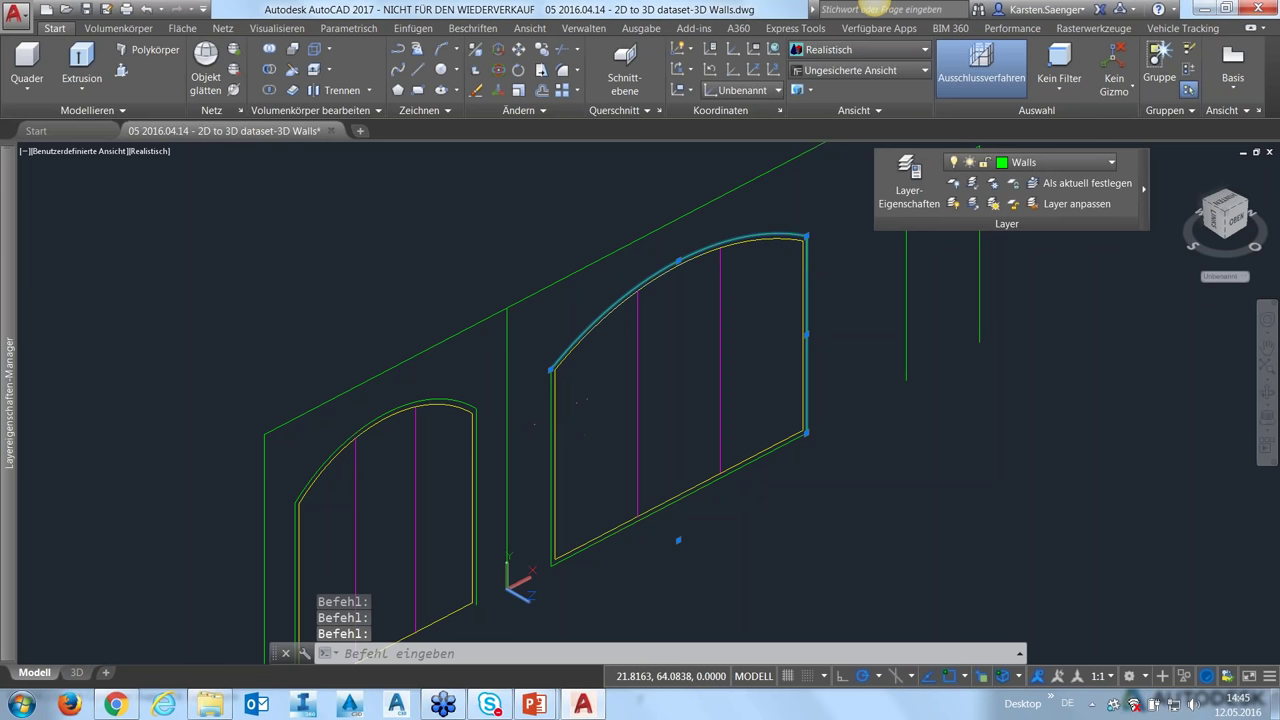
pyautogui.click(636, 523)
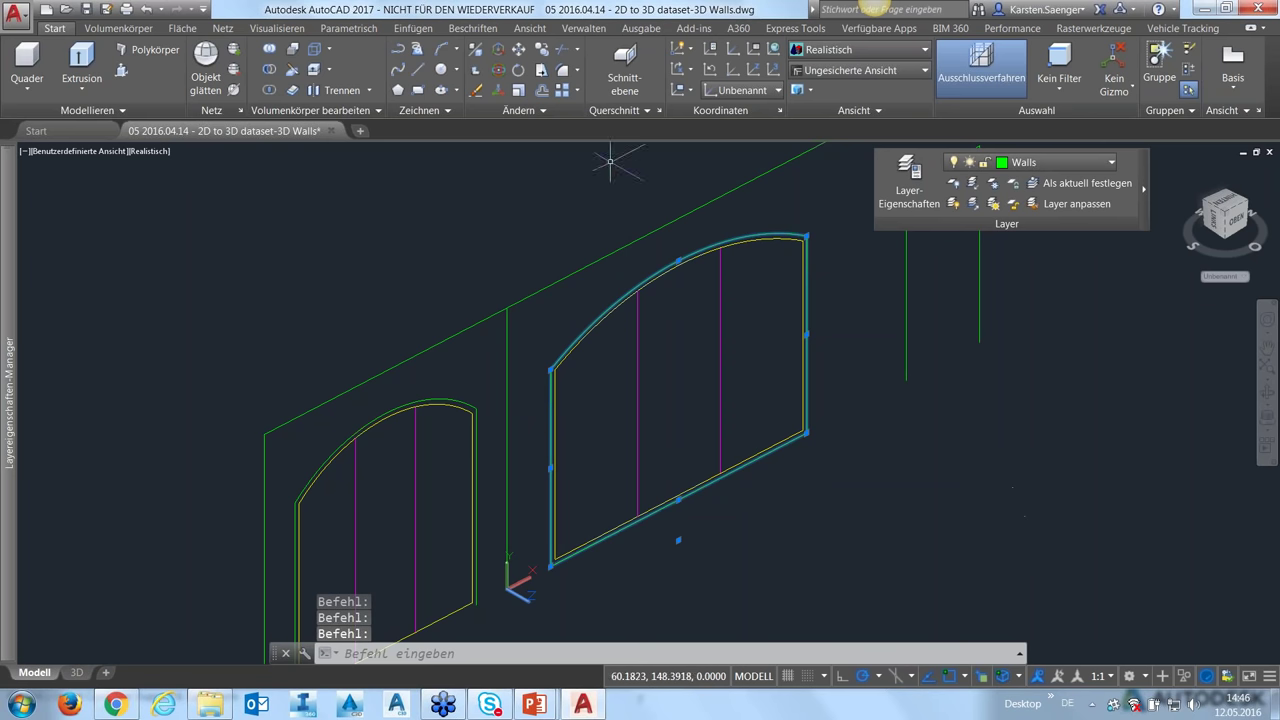
pyautogui.click(543, 109)
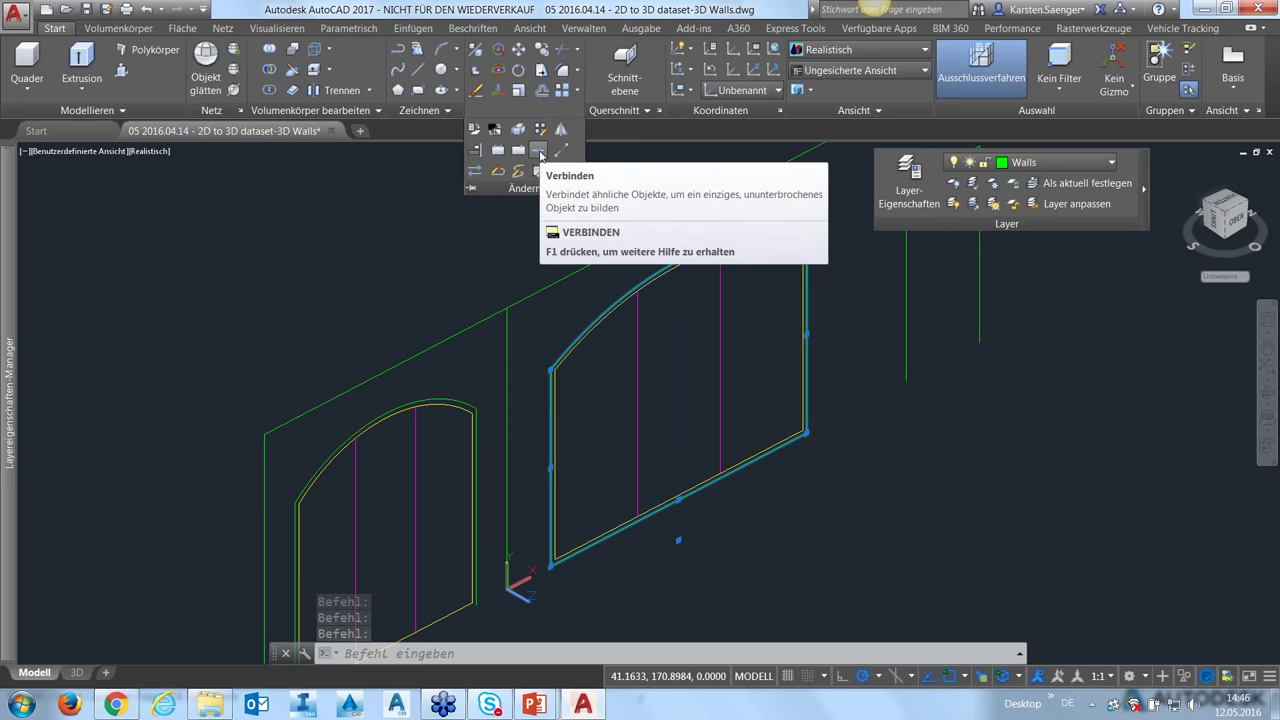
pyautogui.click(539, 151)
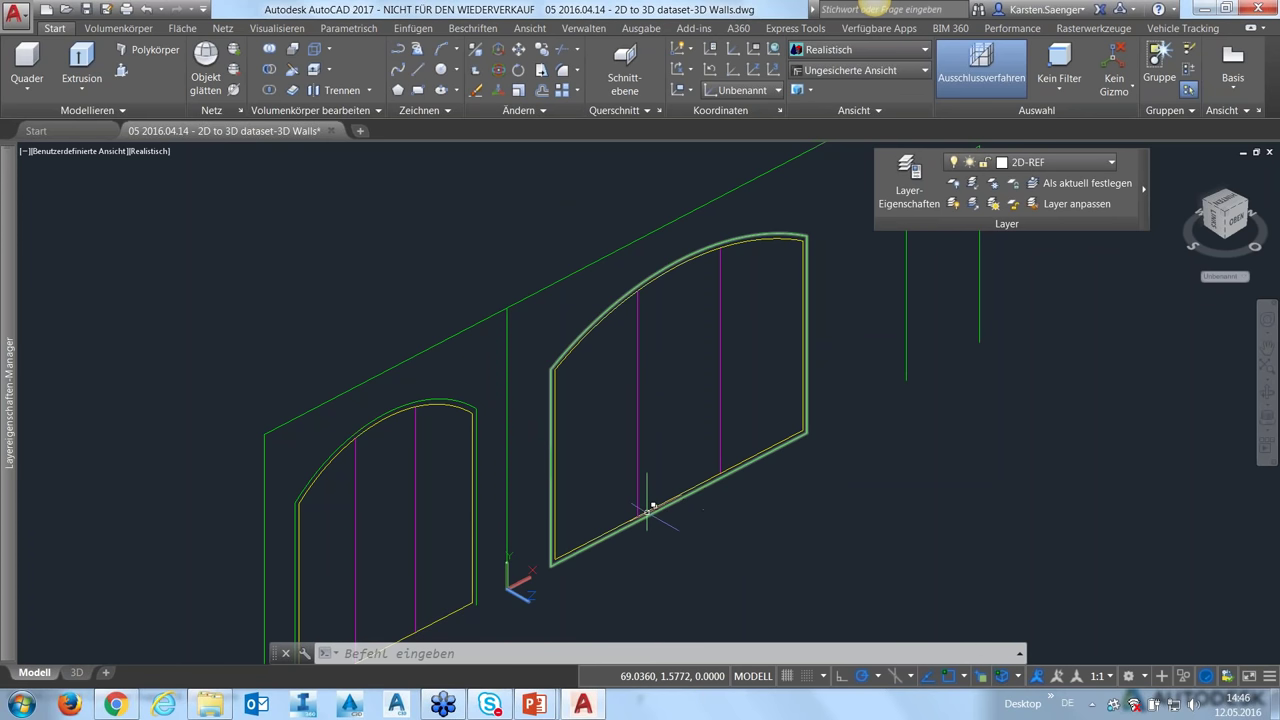
# - Extrude the arch outline polyline into a solid long enough to pass through the wall
pyautogui.scroll(-3, 712, 535)
pyautogui.scroll(-2, 716, 539)
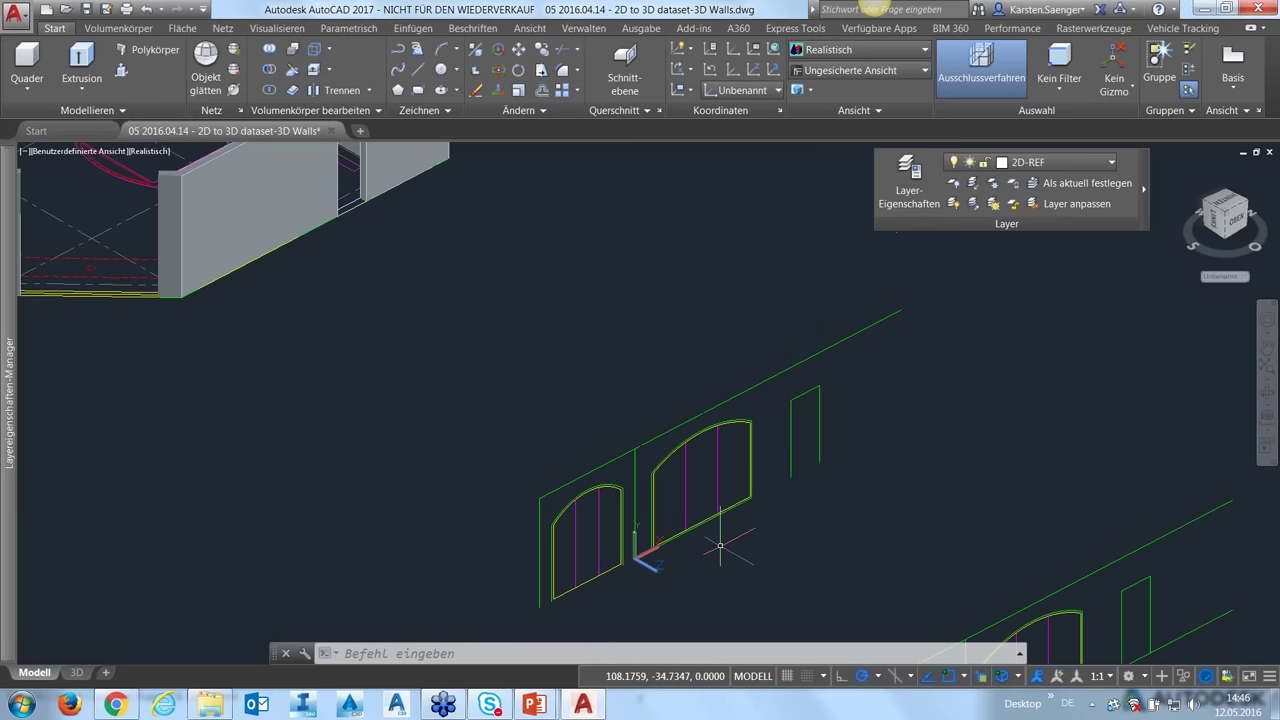
pyautogui.moveTo(726, 546); pyautogui.dragTo(785, 532, button='middle')
pyautogui.scroll(-2, 785, 532)
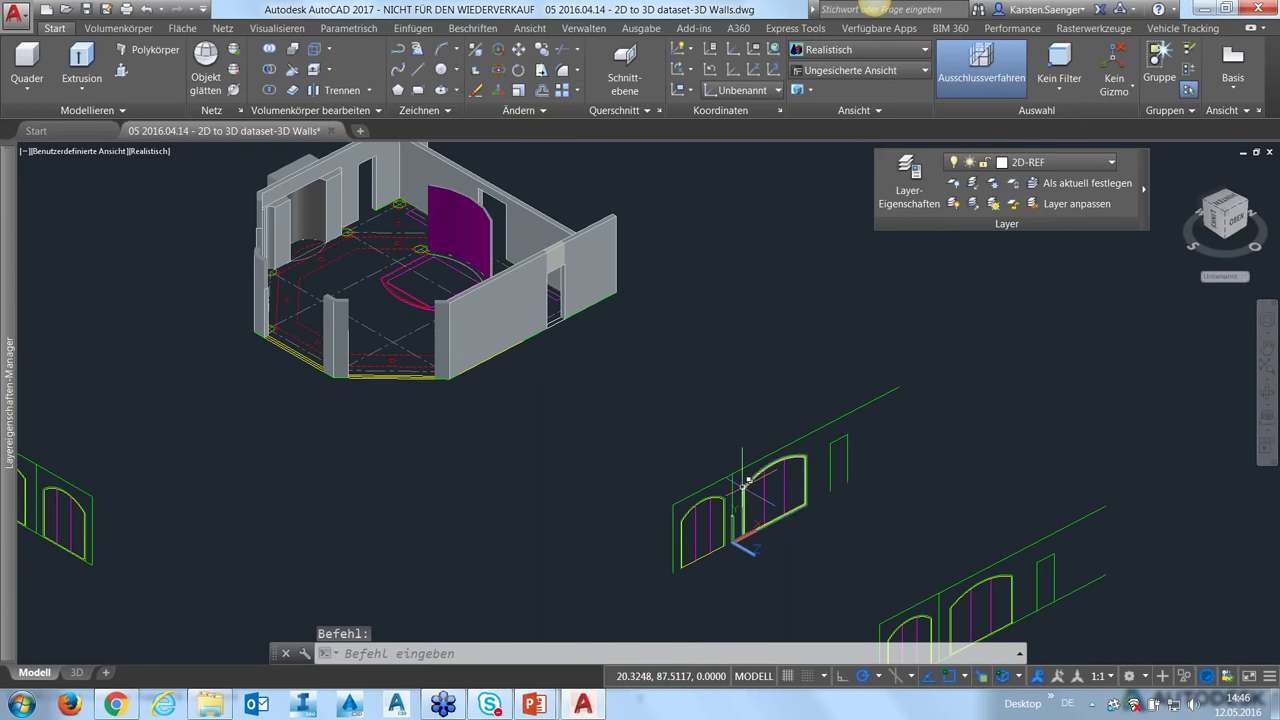
pyautogui.click(742, 487)
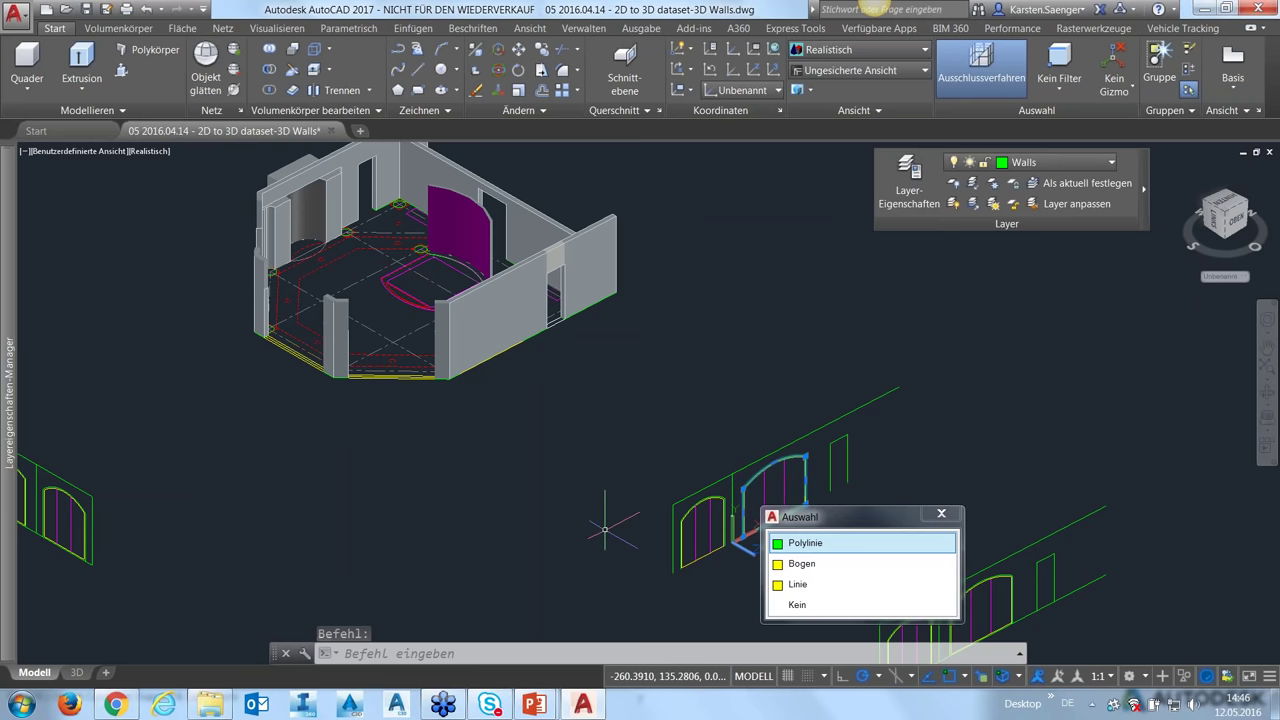
pyautogui.click(818, 546)
pyautogui.click(80, 52)
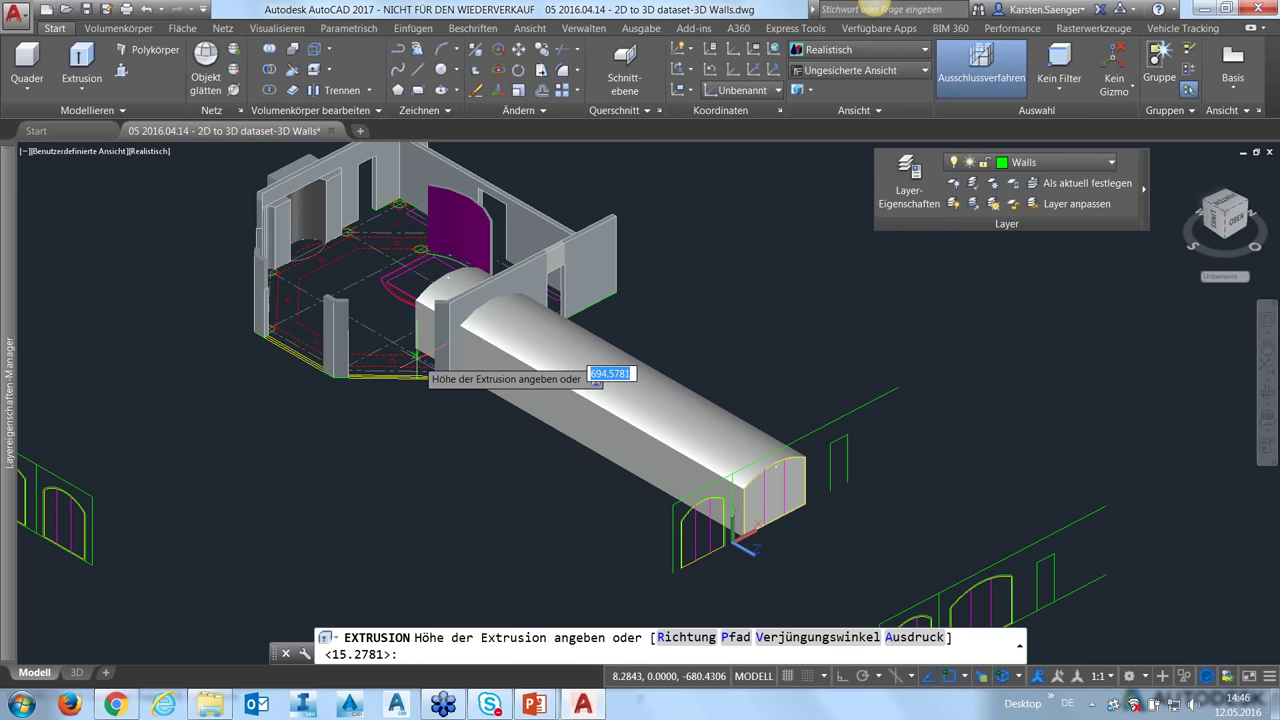
pyautogui.click(418, 372)
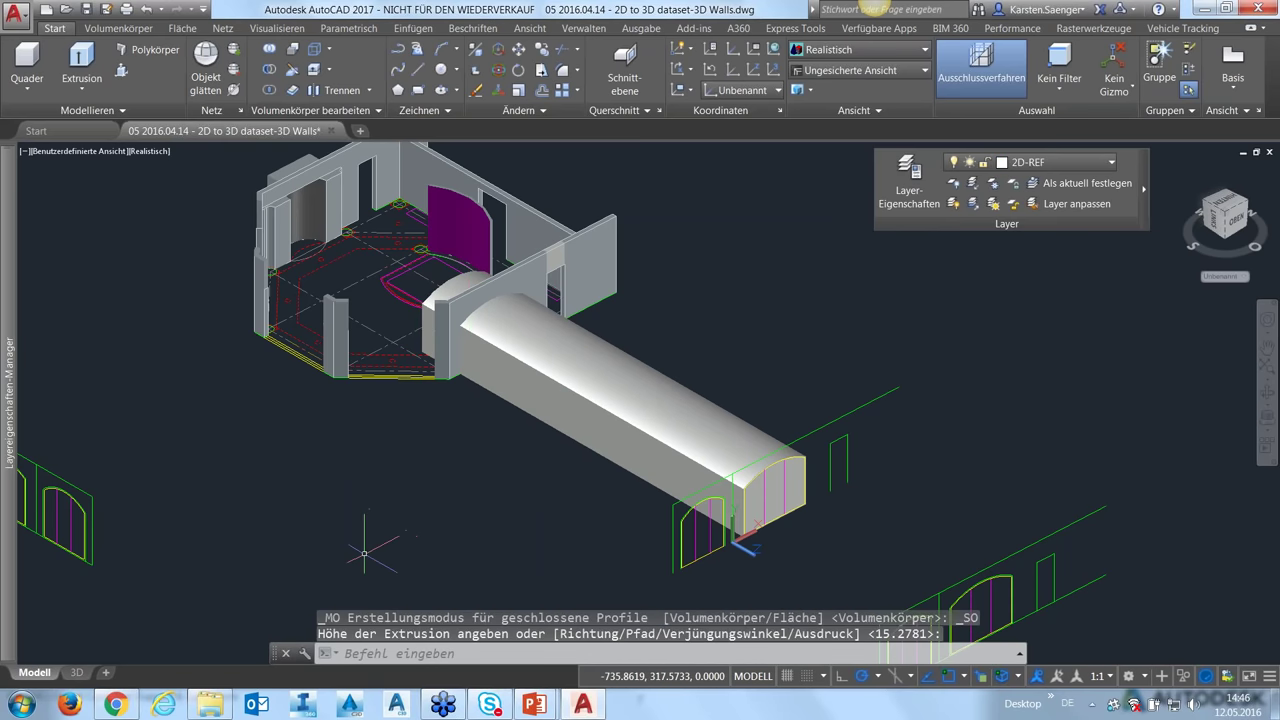
# - Subtract the extruded arch solid from the wall solid to leave an arched opening
pyautogui.click(270, 70)
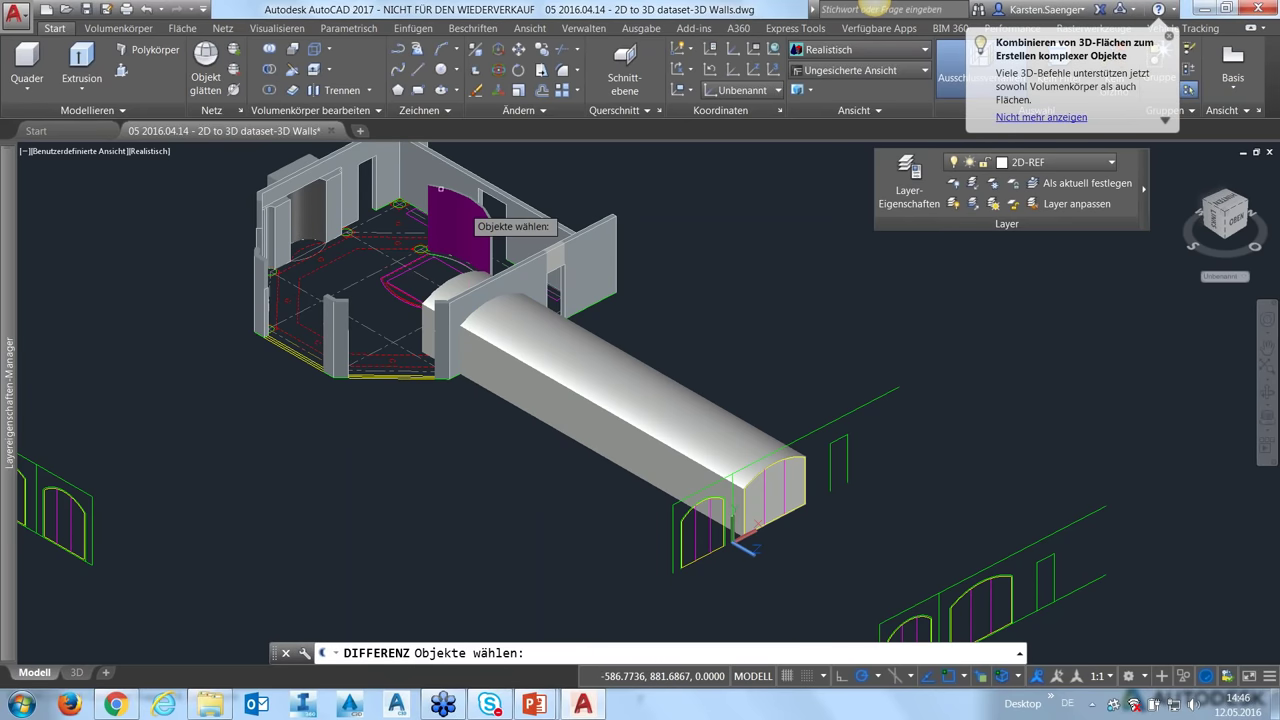
pyautogui.click(535, 263)
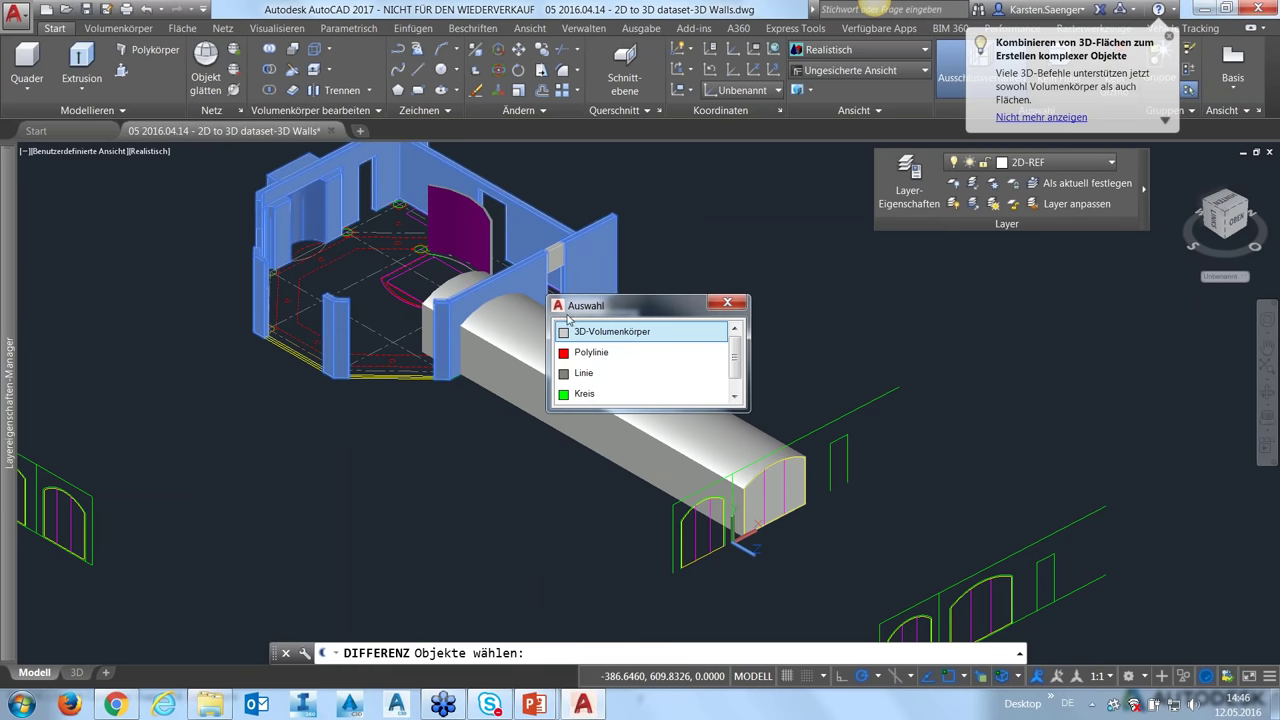
pyautogui.click(579, 333)
pyautogui.press('Return')
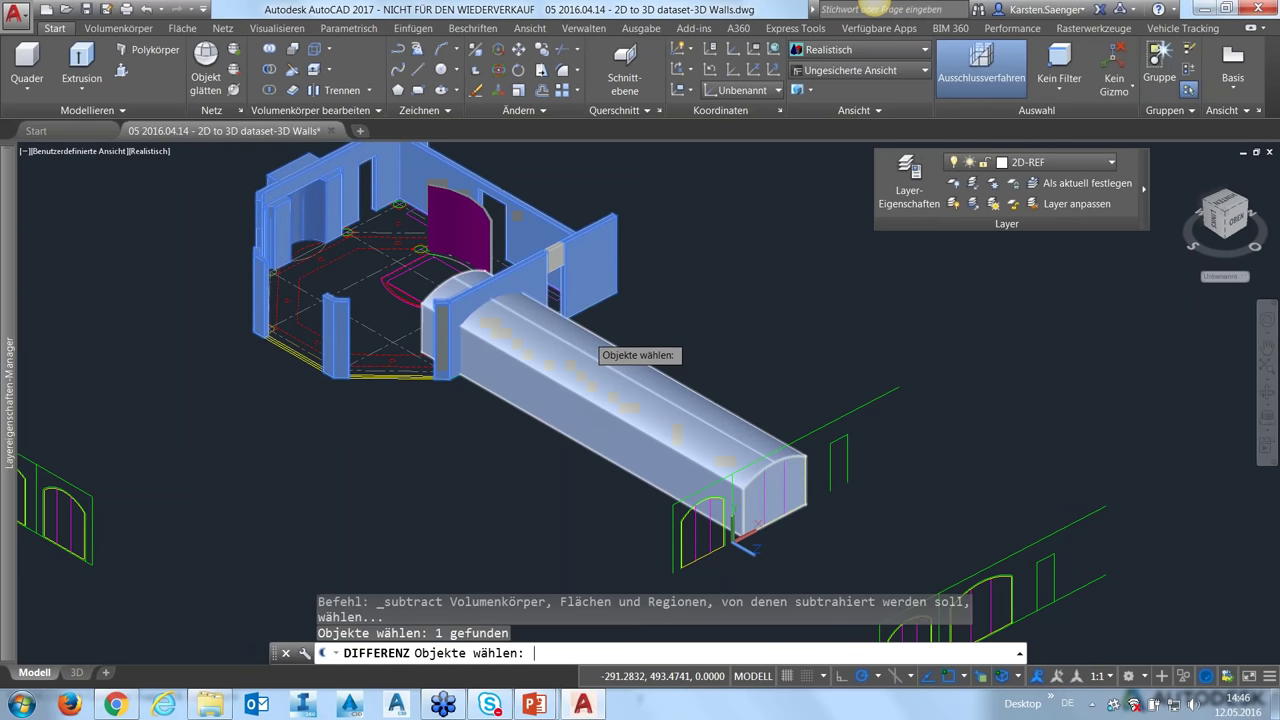
pyautogui.click(605, 359)
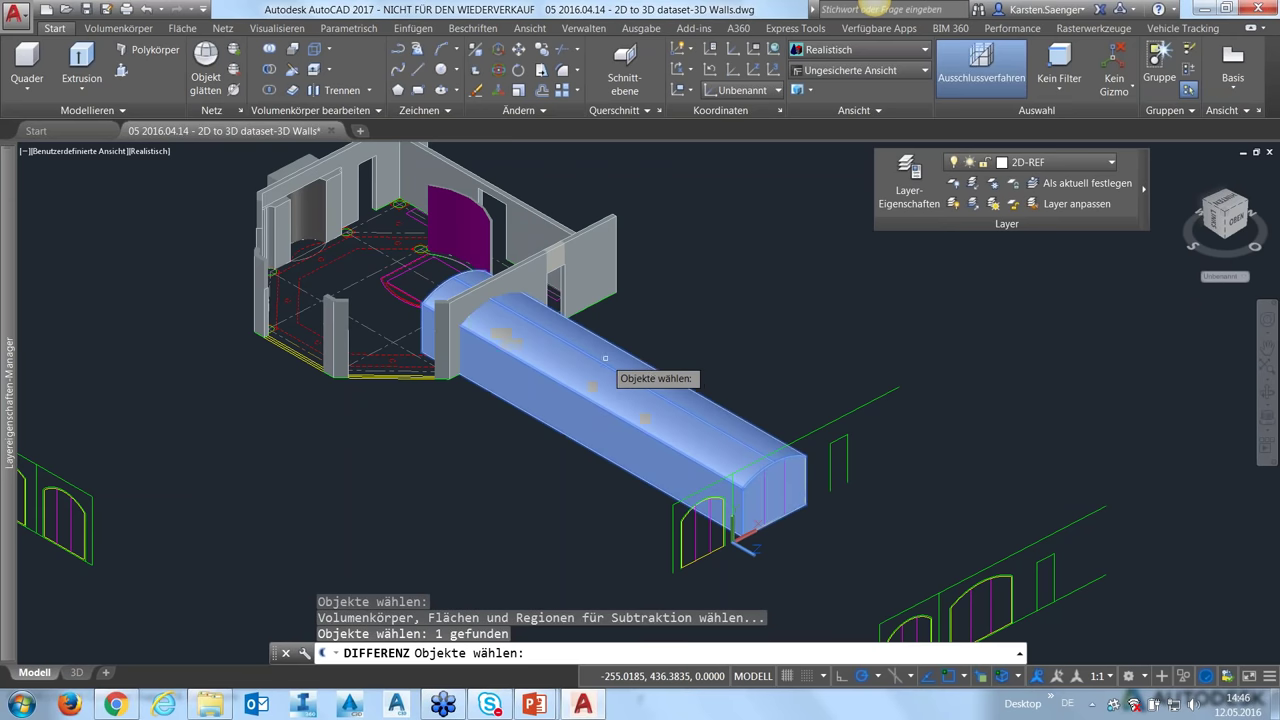
pyautogui.press('Return')
pyautogui.press('Return')
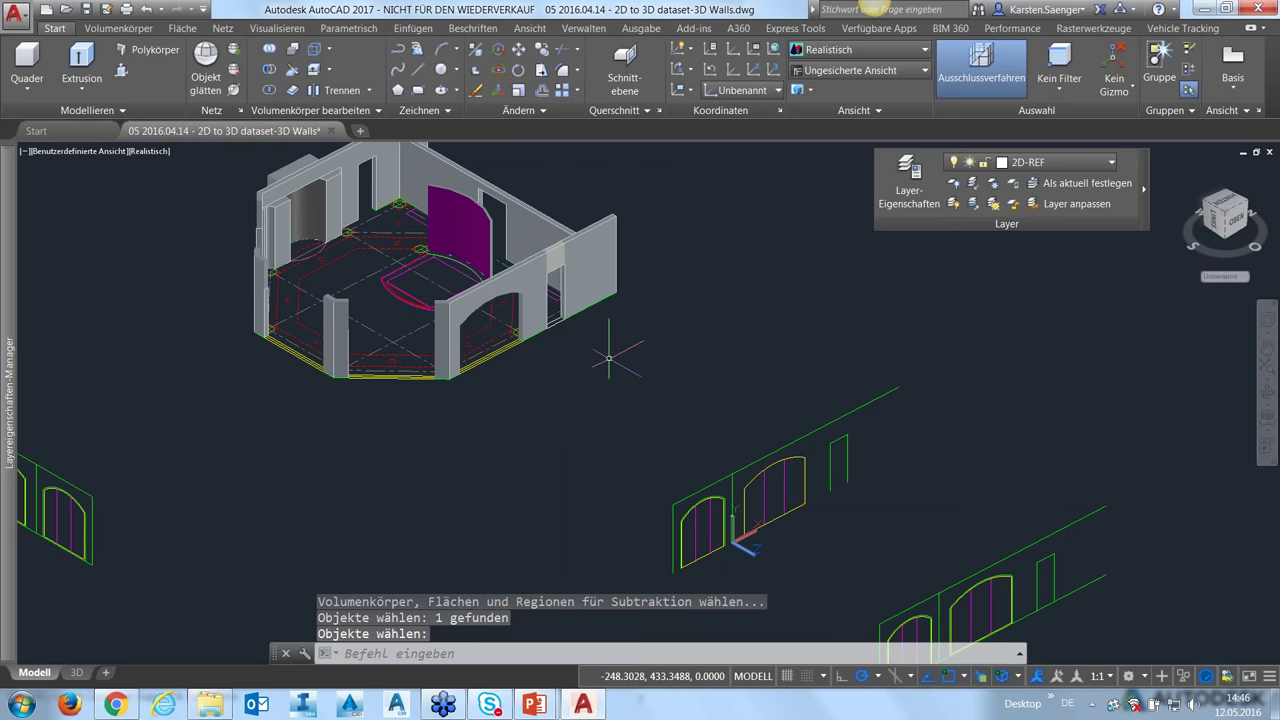
pyautogui.scroll(2, 468, 324)
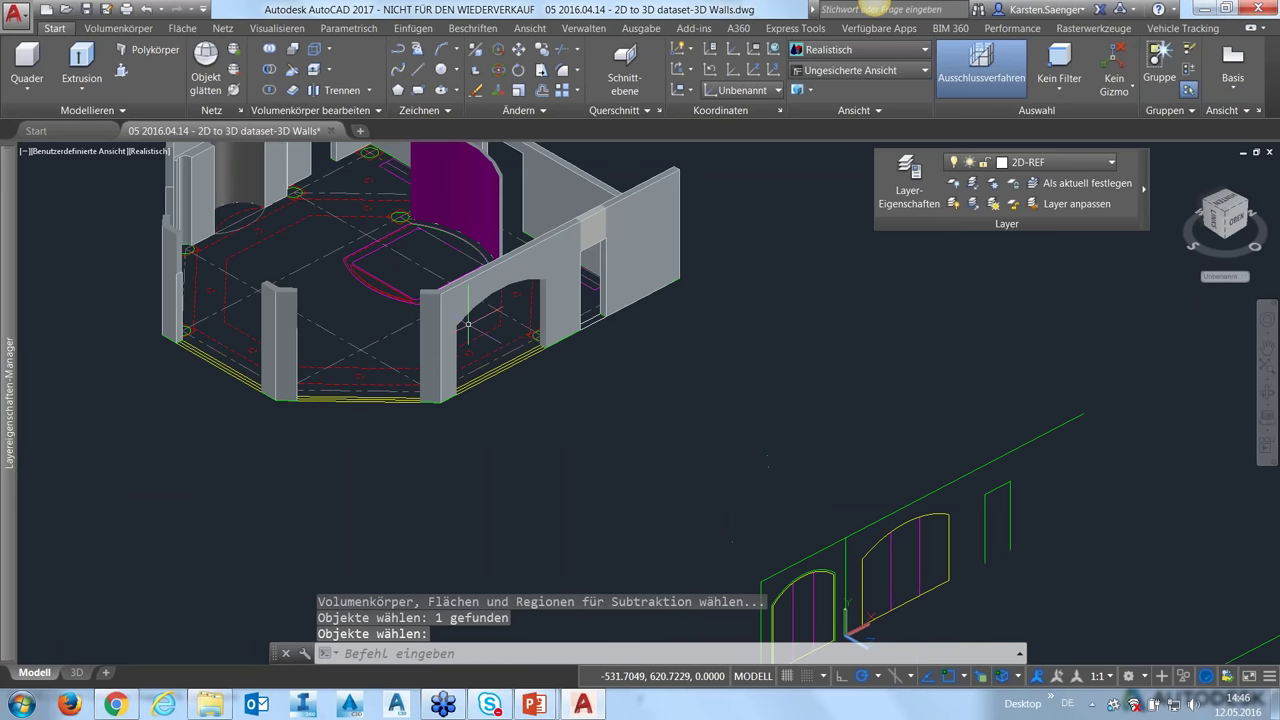
pyautogui.scroll(3, 468, 324)
pyautogui.scroll(-2, 490, 340)
pyautogui.scroll(-1, 530, 370)
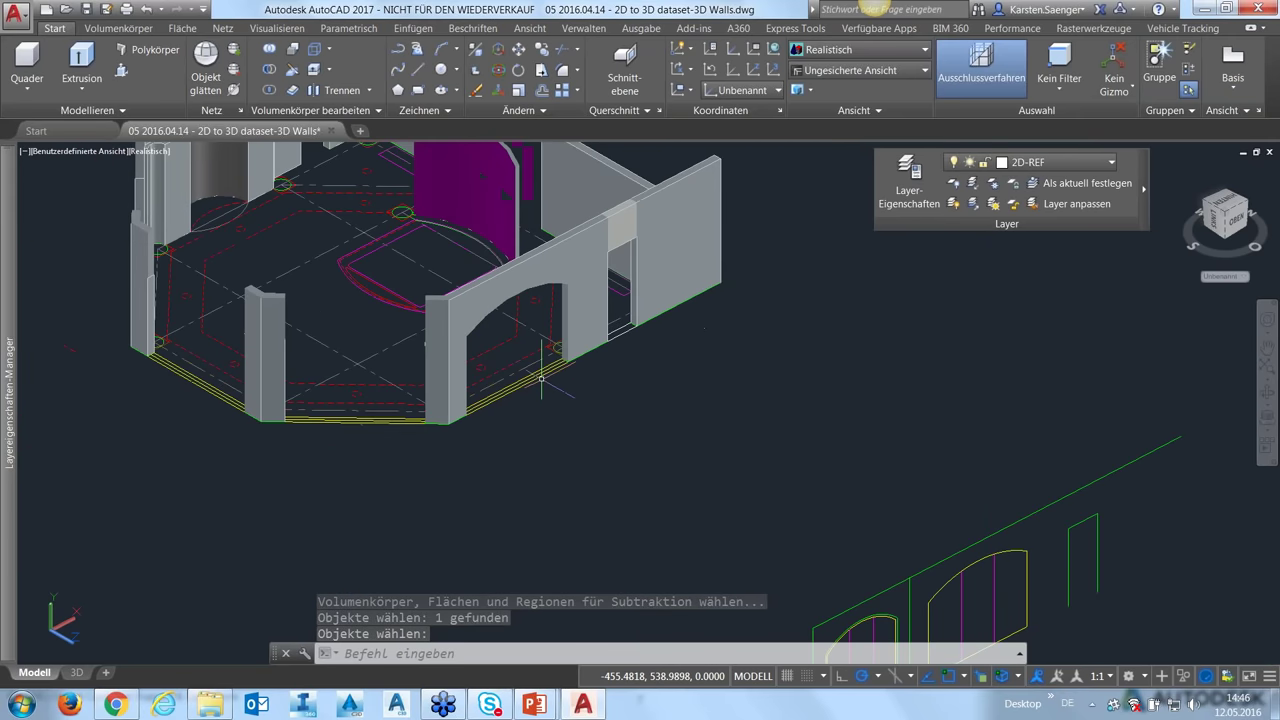
pyautogui.scroll(-2, 541, 380)
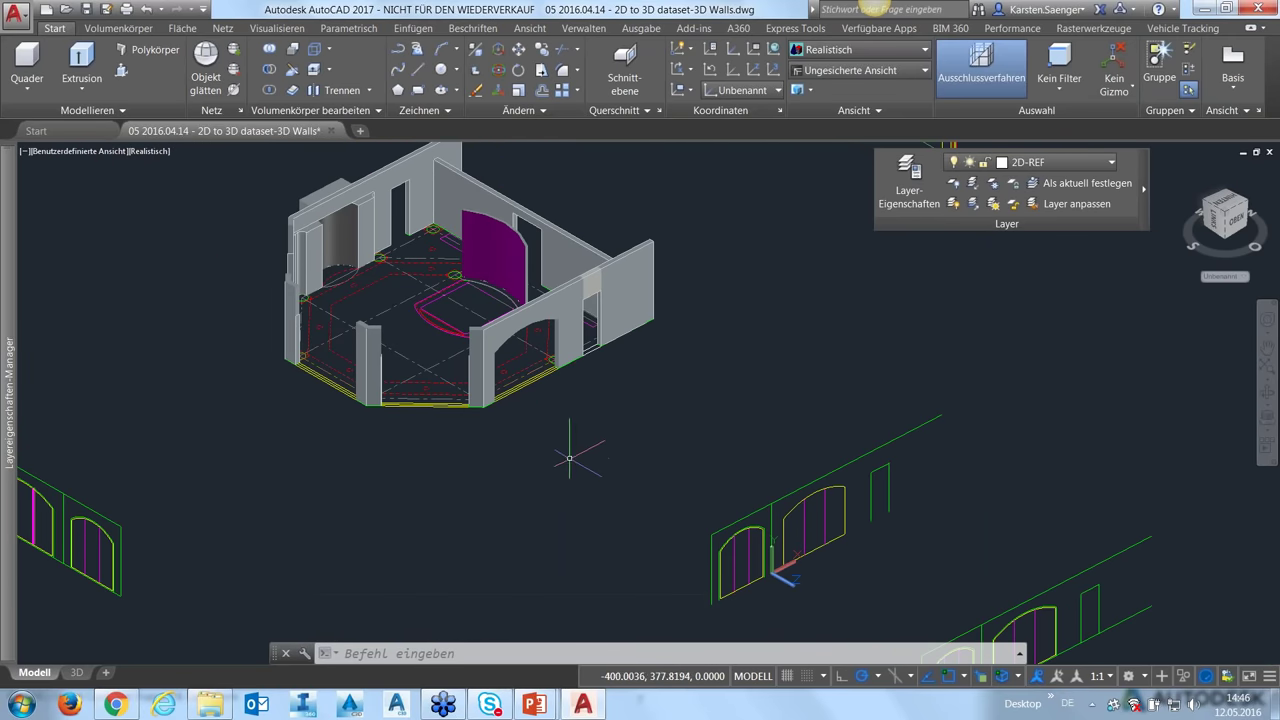
# - Load the 06 '2D to 3D dataset-3D Columns' drawing into a new tab
pyautogui.click(72, 11)
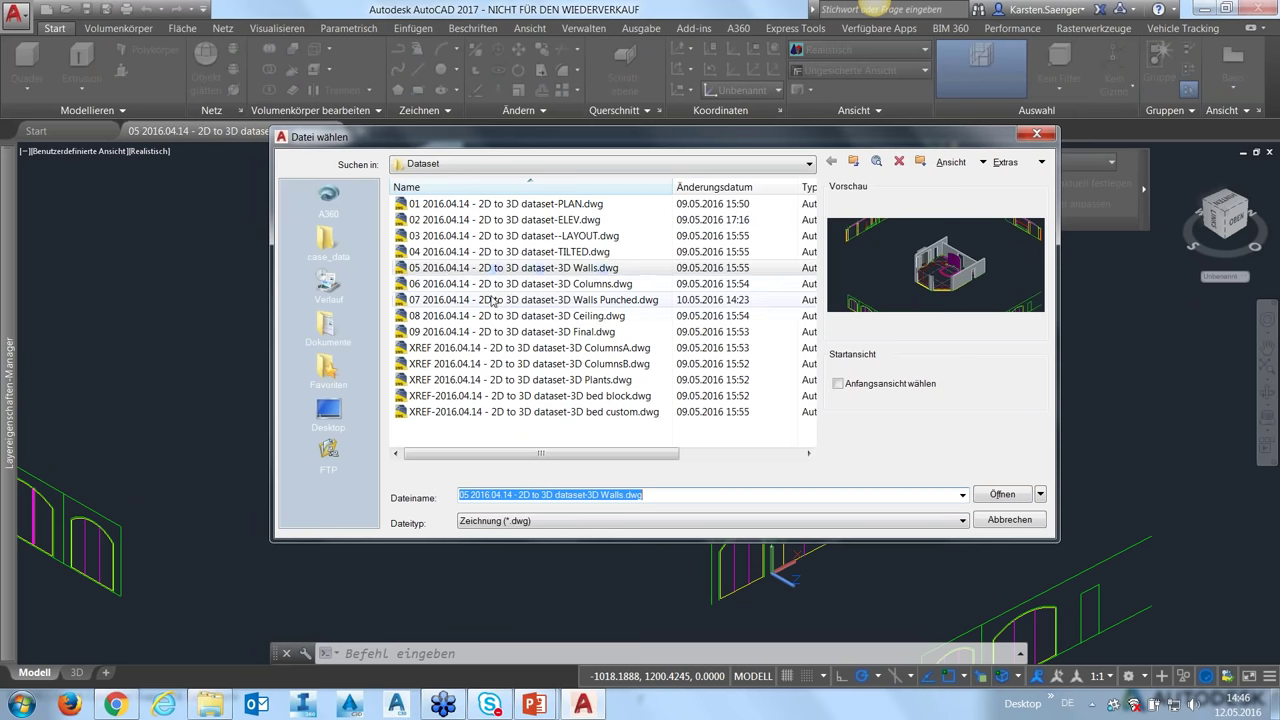
pyautogui.click(575, 285)
pyautogui.click(1002, 494)
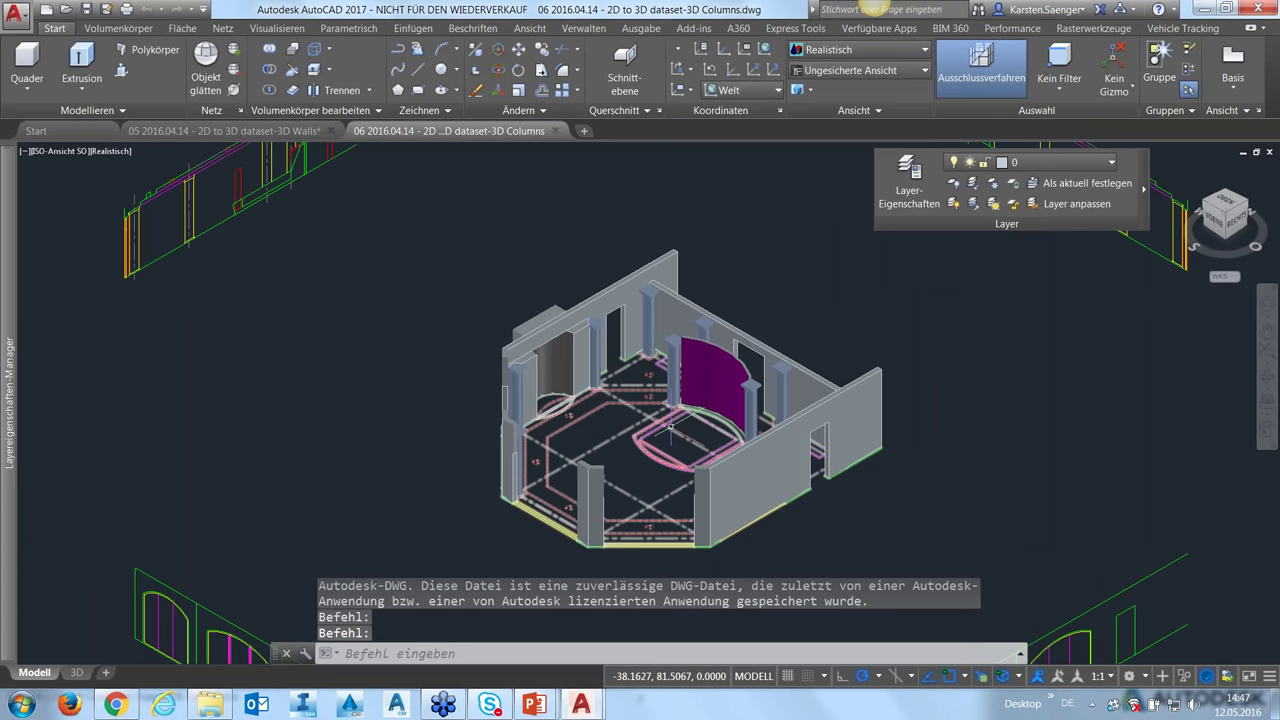
# - Select the column beside the purple curved wall and confirm its layer is 3D-COLS
pyautogui.scroll(2, 671, 427)
pyautogui.scroll(3, 671, 427)
pyautogui.scroll(-2, 671, 427)
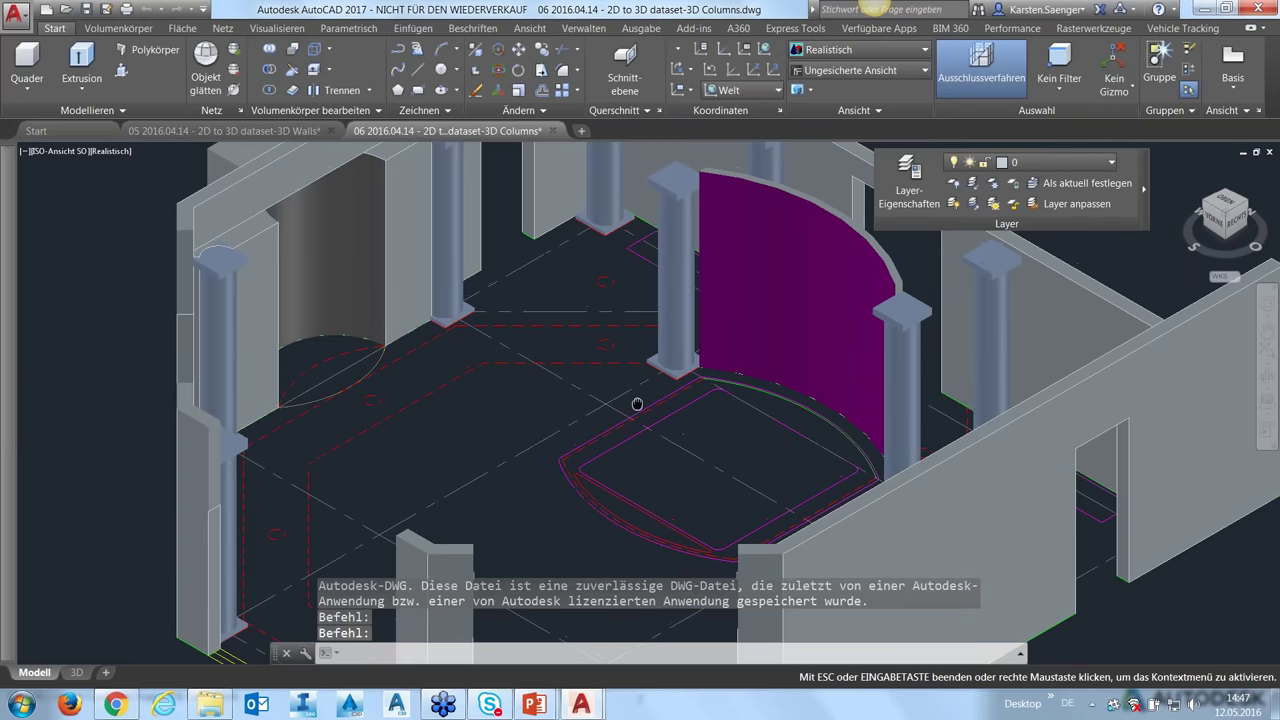
pyautogui.scroll(-2, 566, 523)
pyautogui.scroll(4, 583, 441)
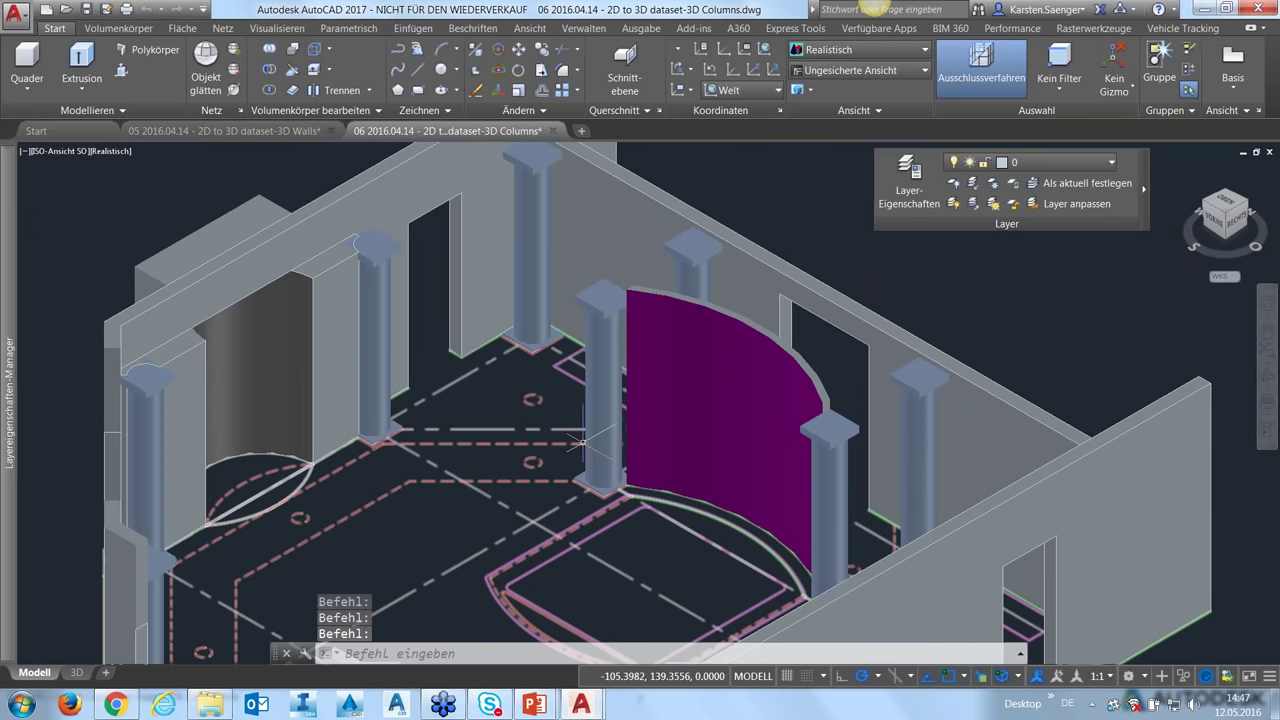
pyautogui.click(592, 440)
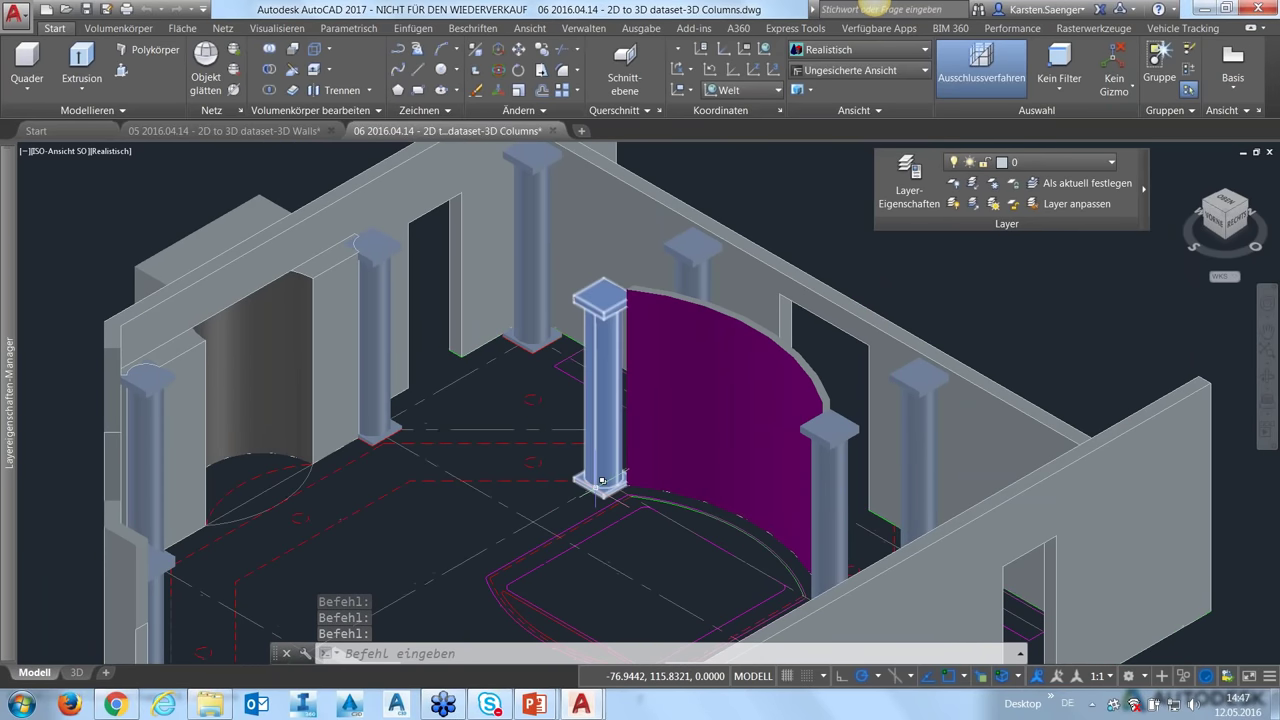
pyautogui.scroll(2, 600, 488)
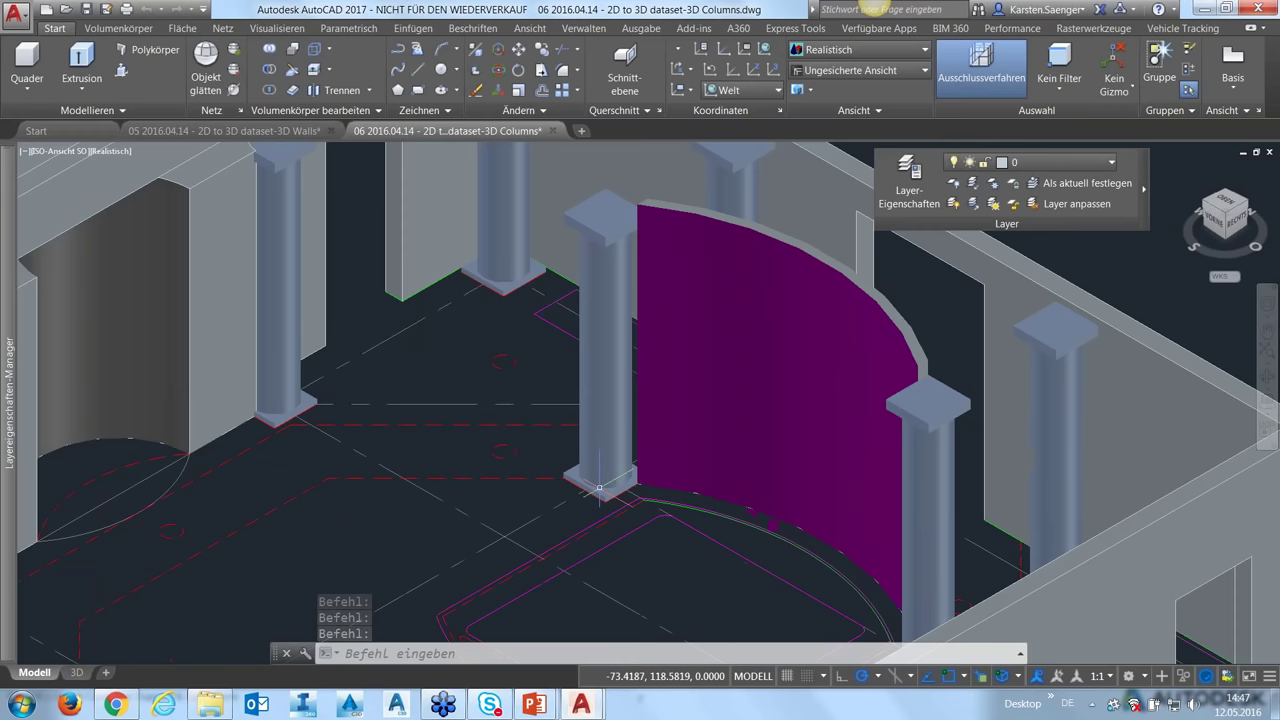
pyautogui.scroll(2, 599, 488)
pyautogui.scroll(-3, 599, 488)
pyautogui.moveTo(652, 272); pyautogui.dragTo(640, 308, button='middle')
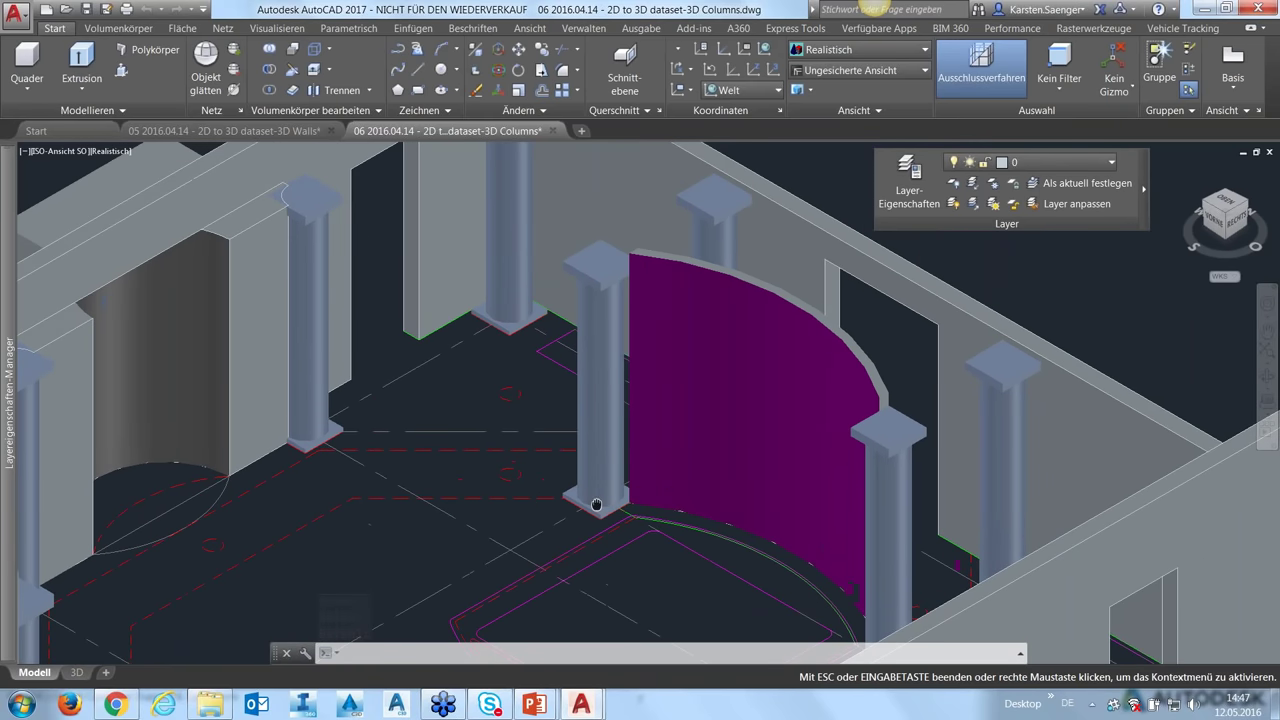
pyautogui.click(584, 481)
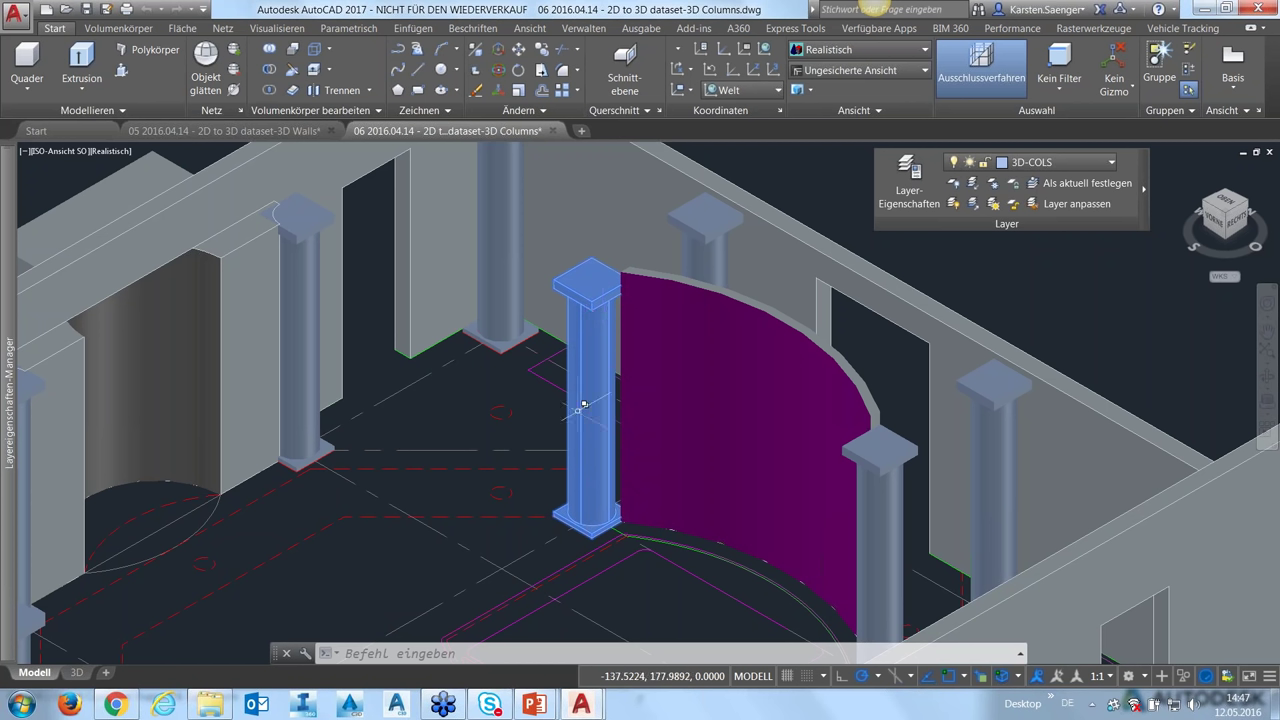
# - View the whole room from a new angle, then open the 07 3D Walls Punched drawing
pyautogui.scroll(-2, 561, 491)
pyautogui.scroll(-2, 561, 491)
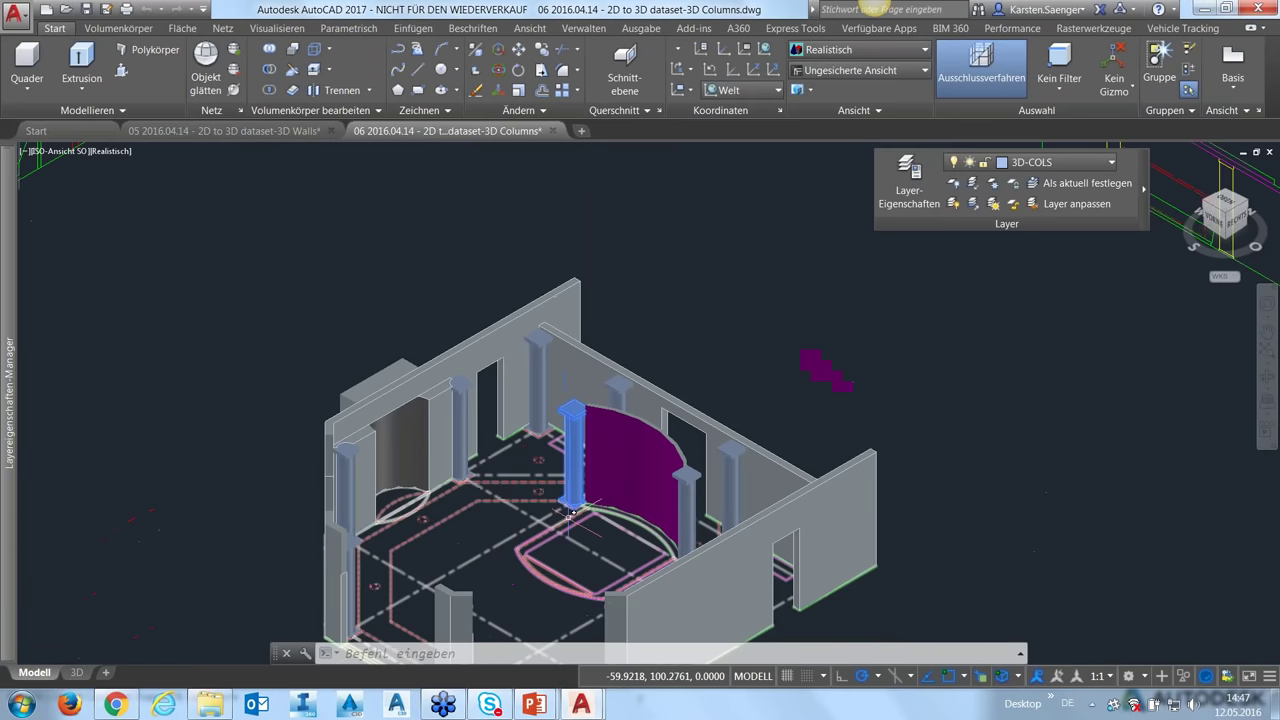
pyautogui.scroll(-2, 561, 491)
pyautogui.moveTo(563, 520); pyautogui.dragTo(546, 371, button='middle')
pyautogui.scroll(1, 546, 371)
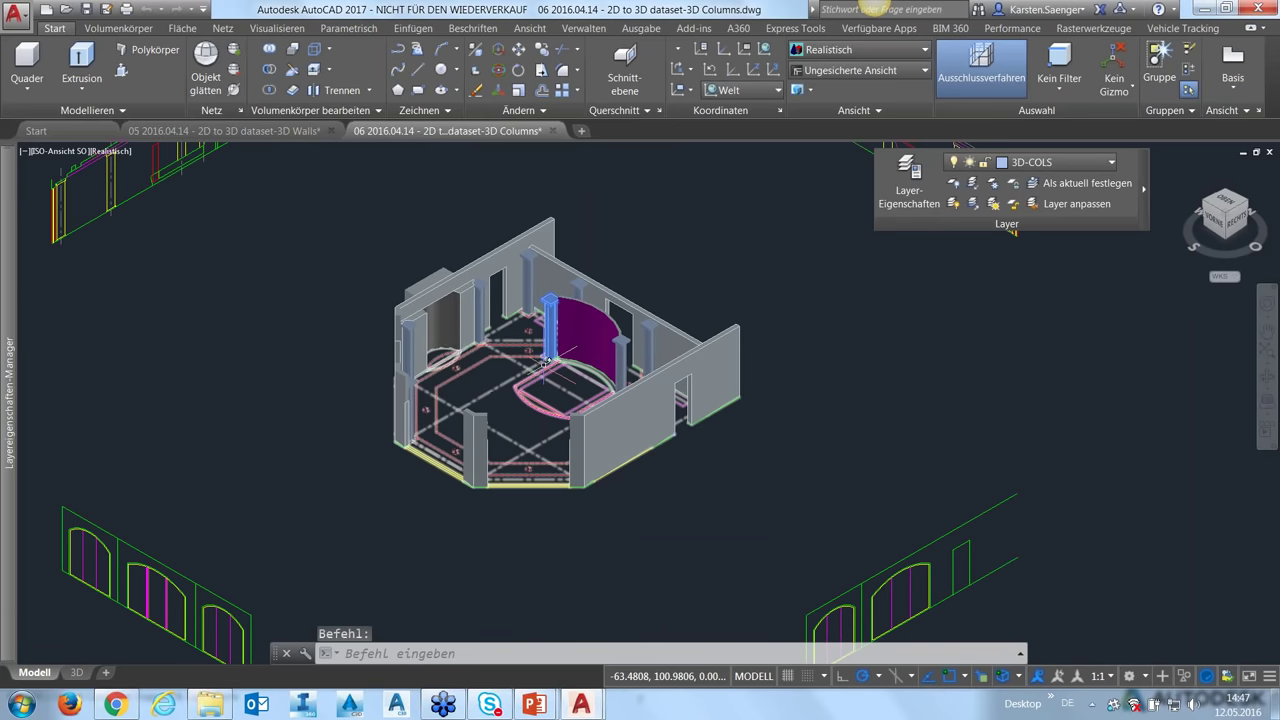
pyautogui.scroll(2, 546, 371)
pyautogui.scroll(2, 560, 340)
pyautogui.scroll(1, 560, 340)
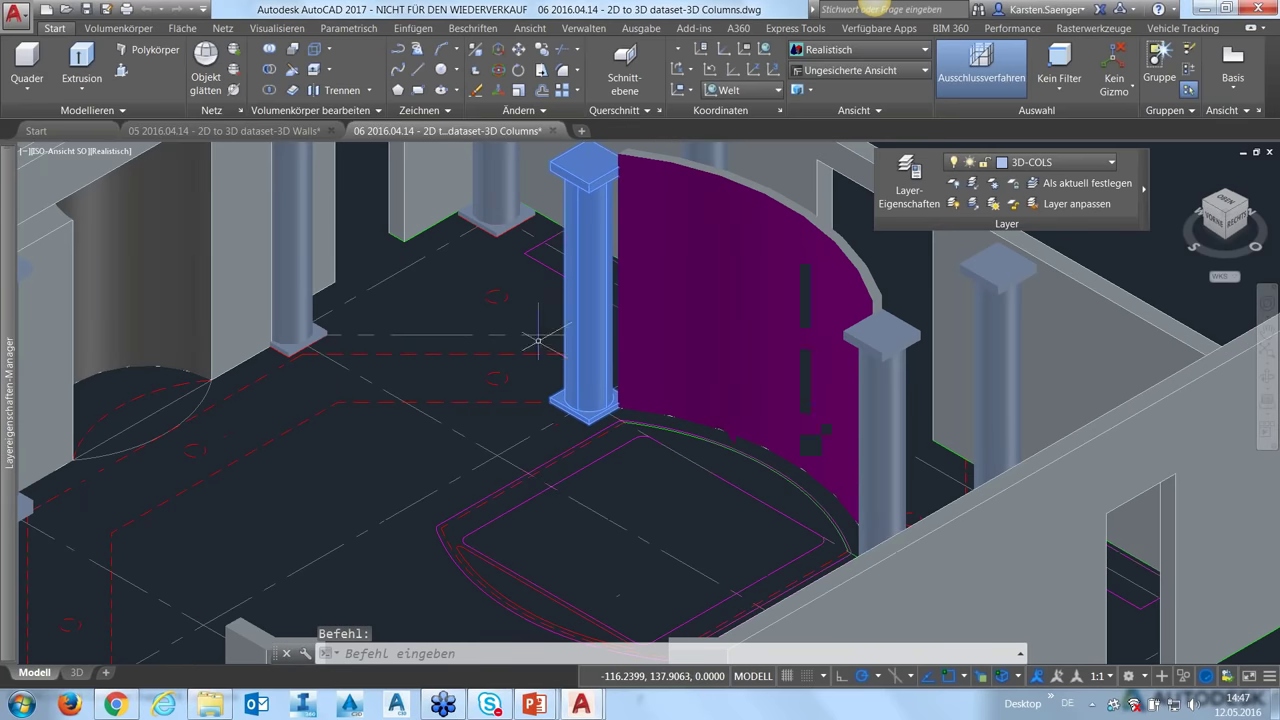
pyautogui.scroll(-4, 560, 340)
pyautogui.scroll(-2, 525, 400)
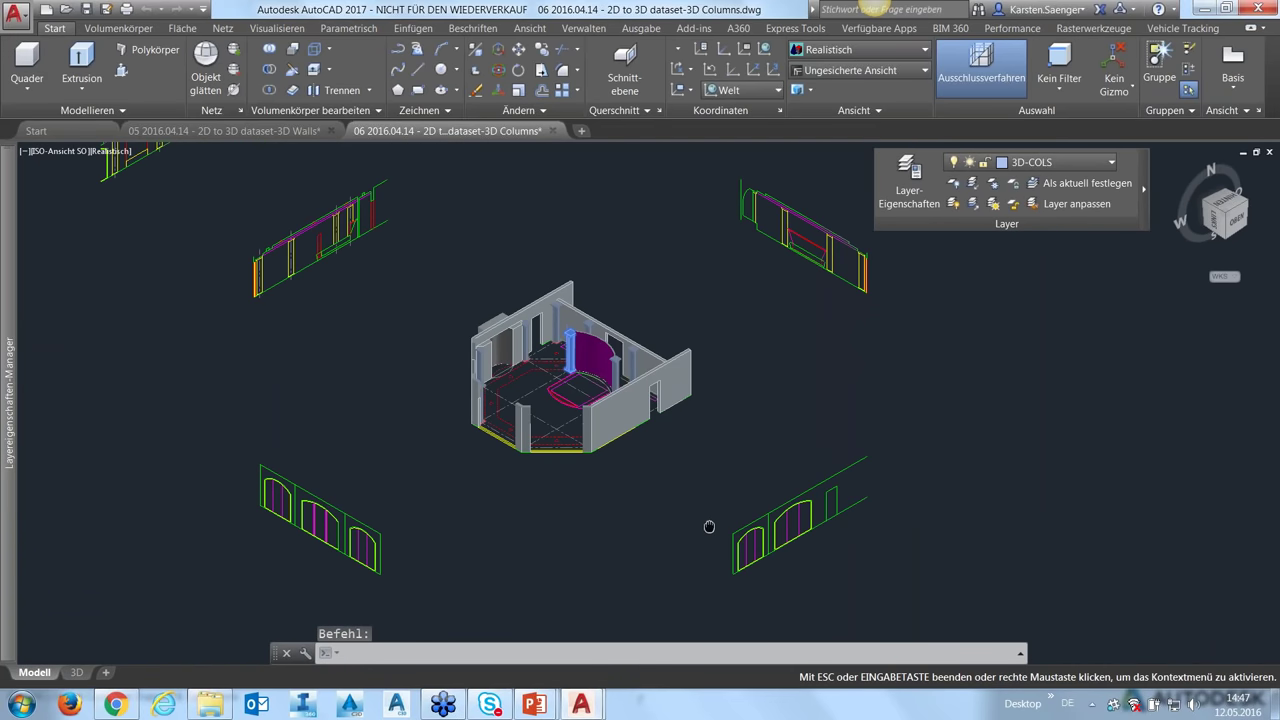
pyautogui.keyDown('shift'); pyautogui.moveTo(525, 400); pyautogui.dragTo(362, 148, button='middle'); pyautogui.keyUp('shift')
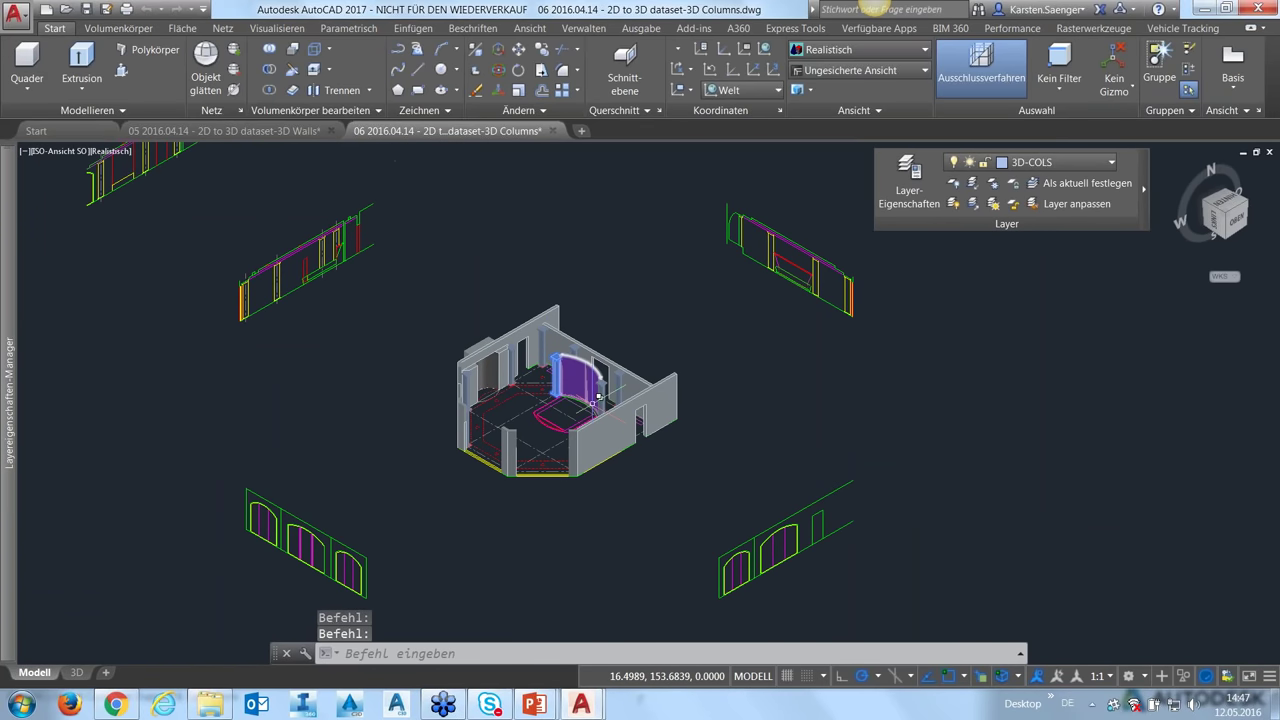
pyautogui.scroll(2, 592, 404)
pyautogui.scroll(1, 592, 404)
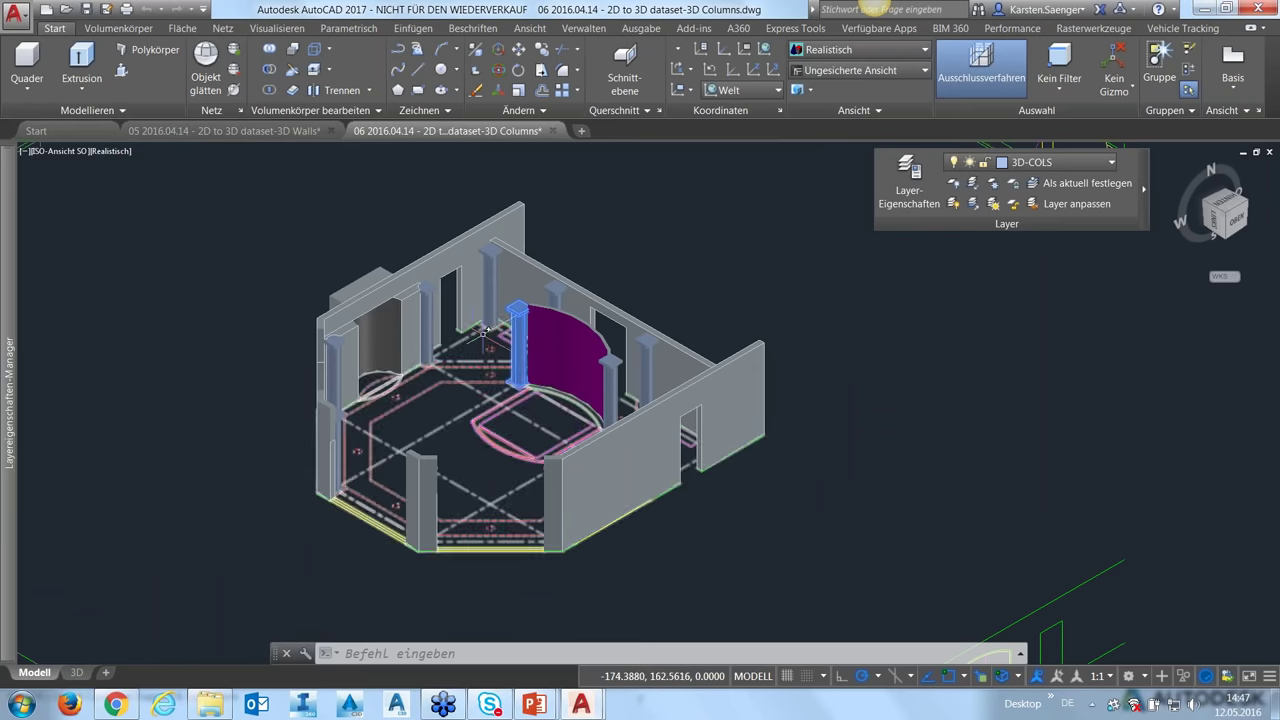
pyautogui.click(87, 9)
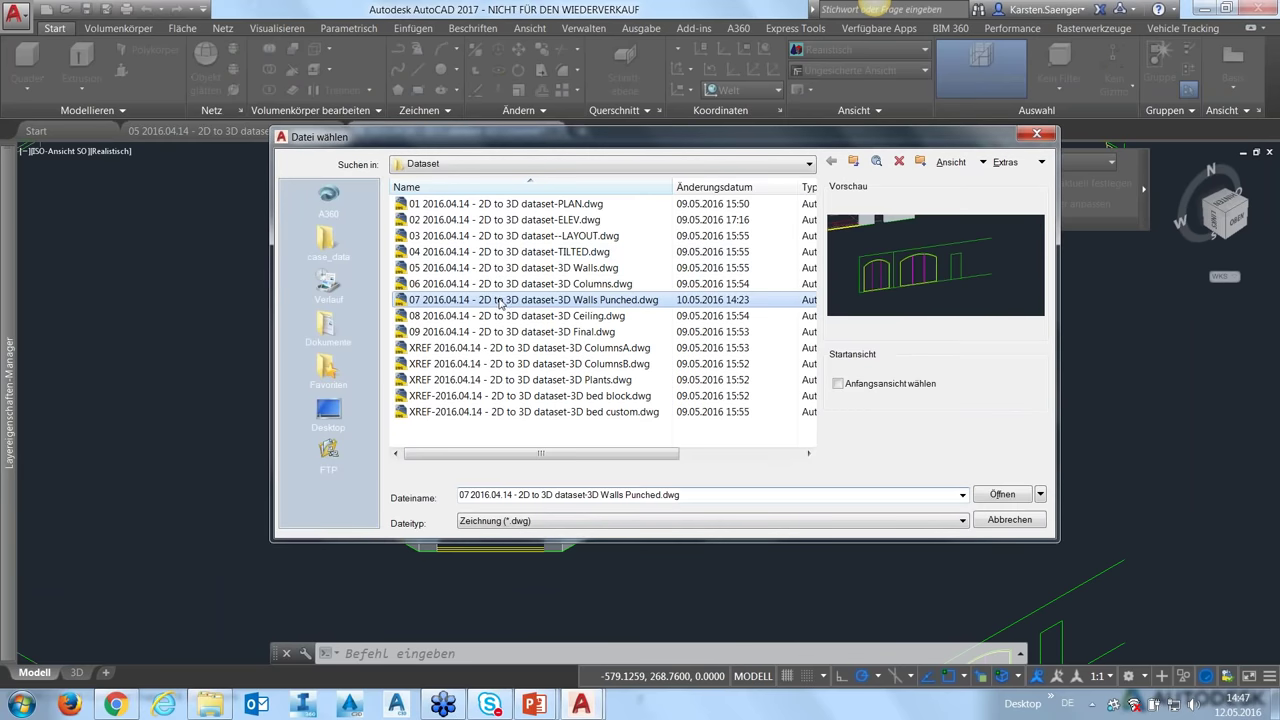
pyautogui.click(1010, 497)
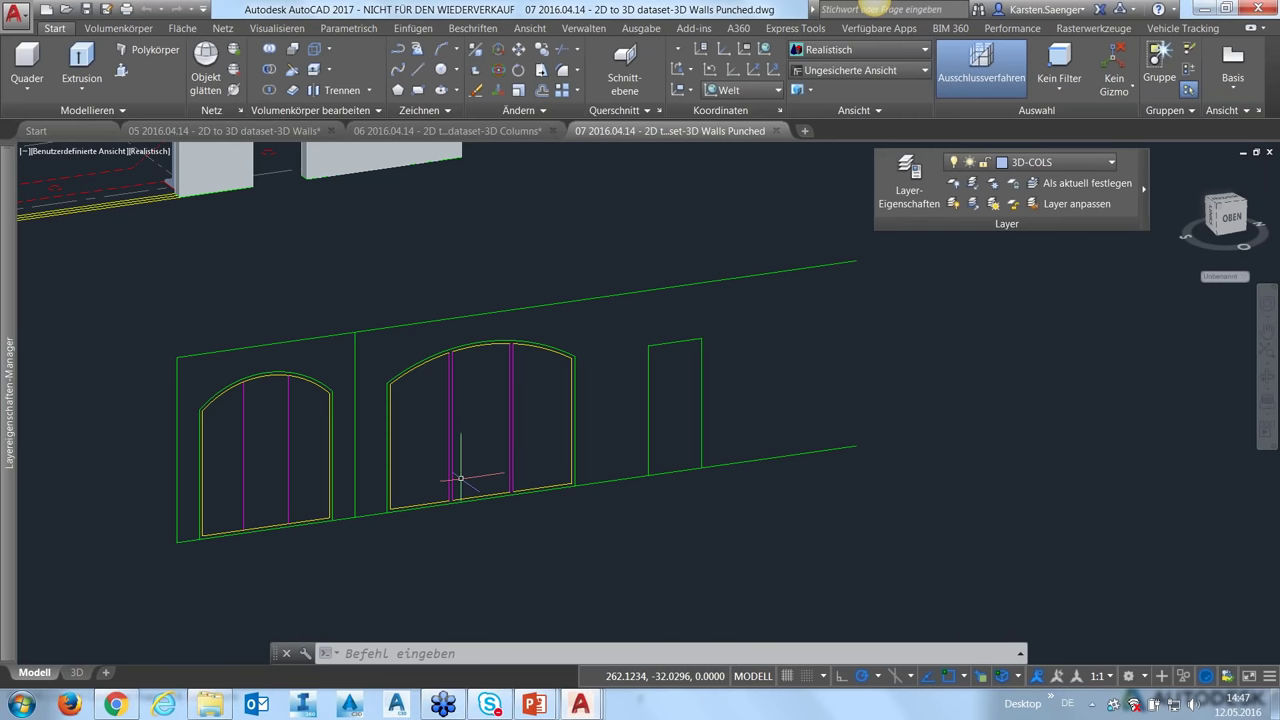
# - Zoom and orbit around the punched wall, then zoom out to show the building and four elevations
pyautogui.scroll(-2, 380, 537)
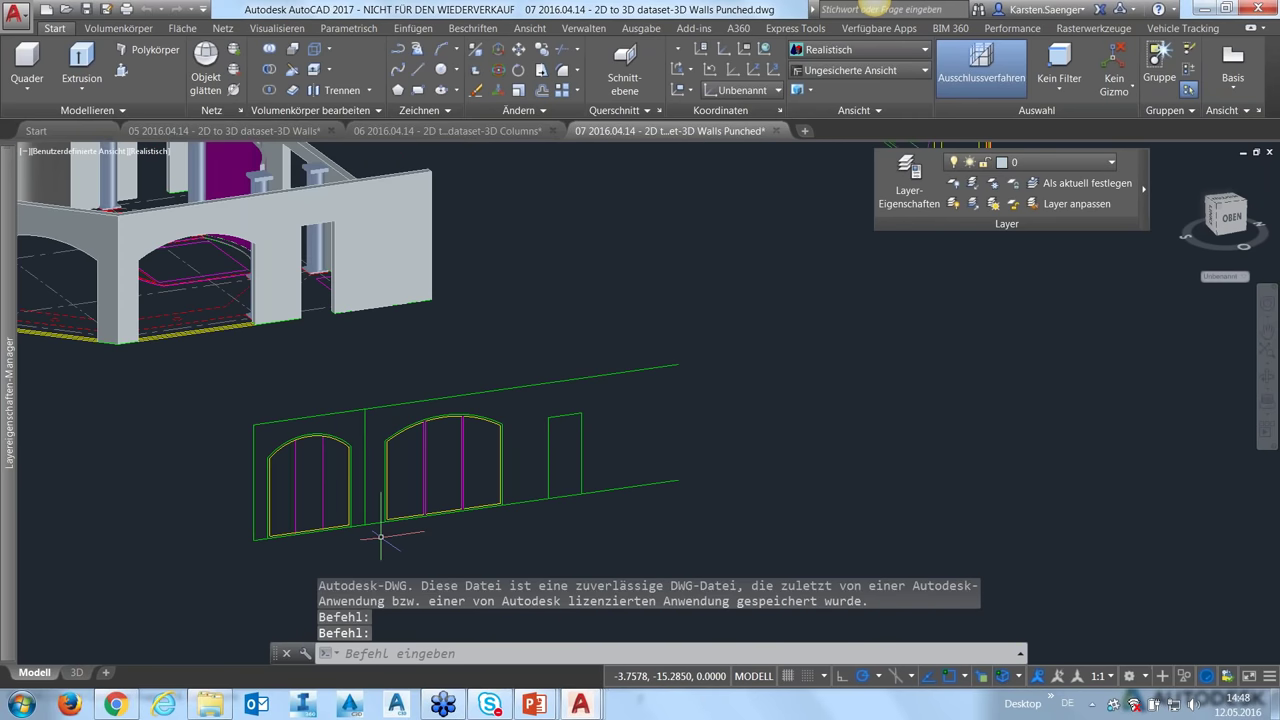
pyautogui.scroll(4, 420, 535)
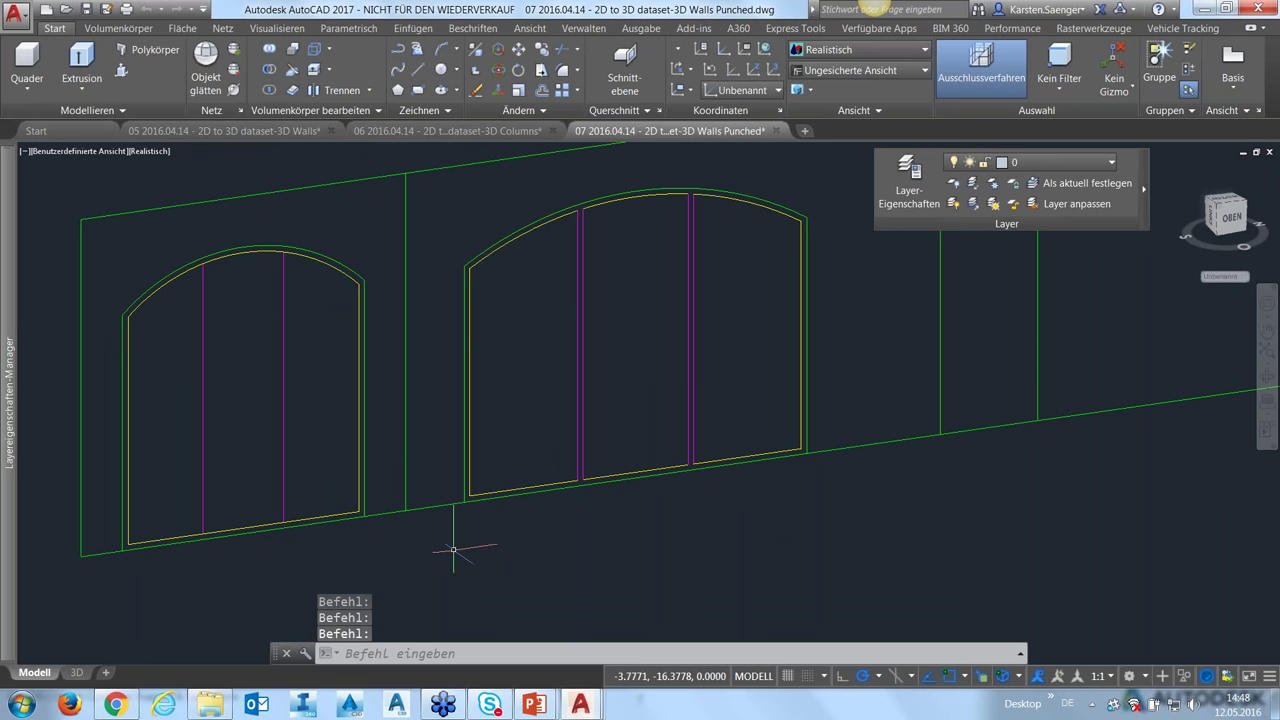
pyautogui.keyDown('shift'); pyautogui.moveTo(453, 549); pyautogui.dragTo(459, 549, button='middle'); pyautogui.keyUp('shift')
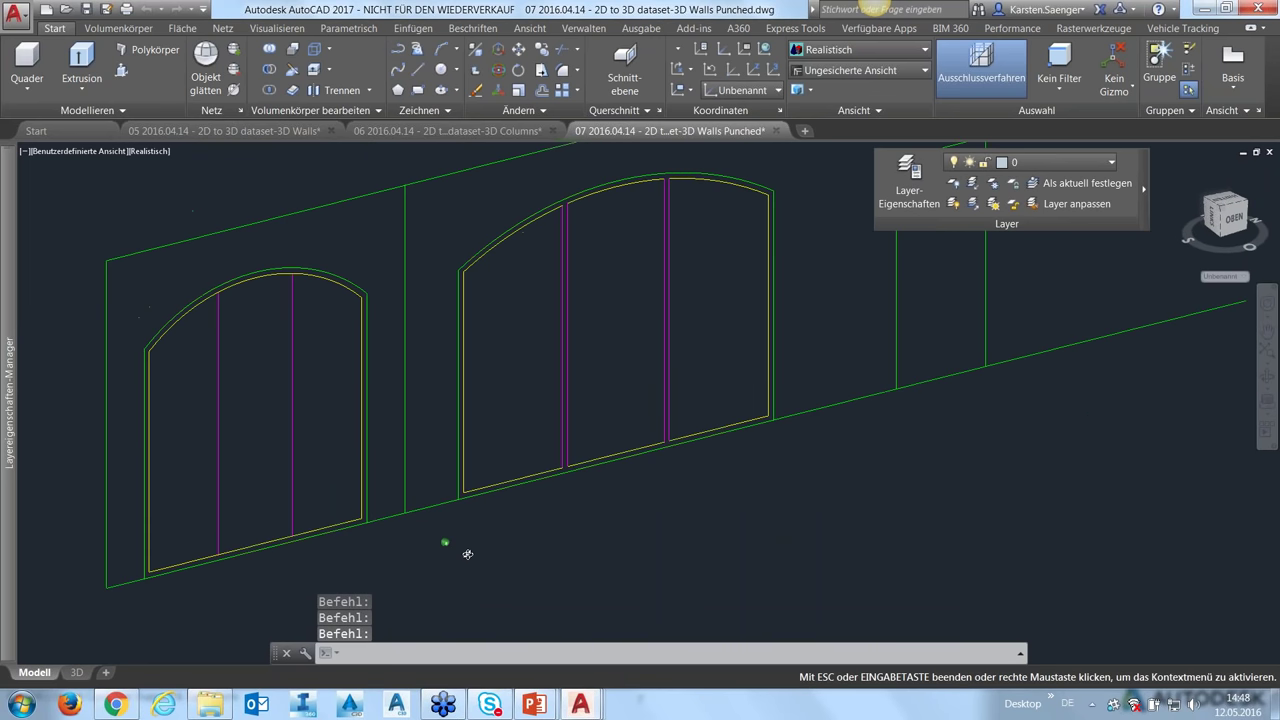
pyautogui.scroll(3, 479, 537)
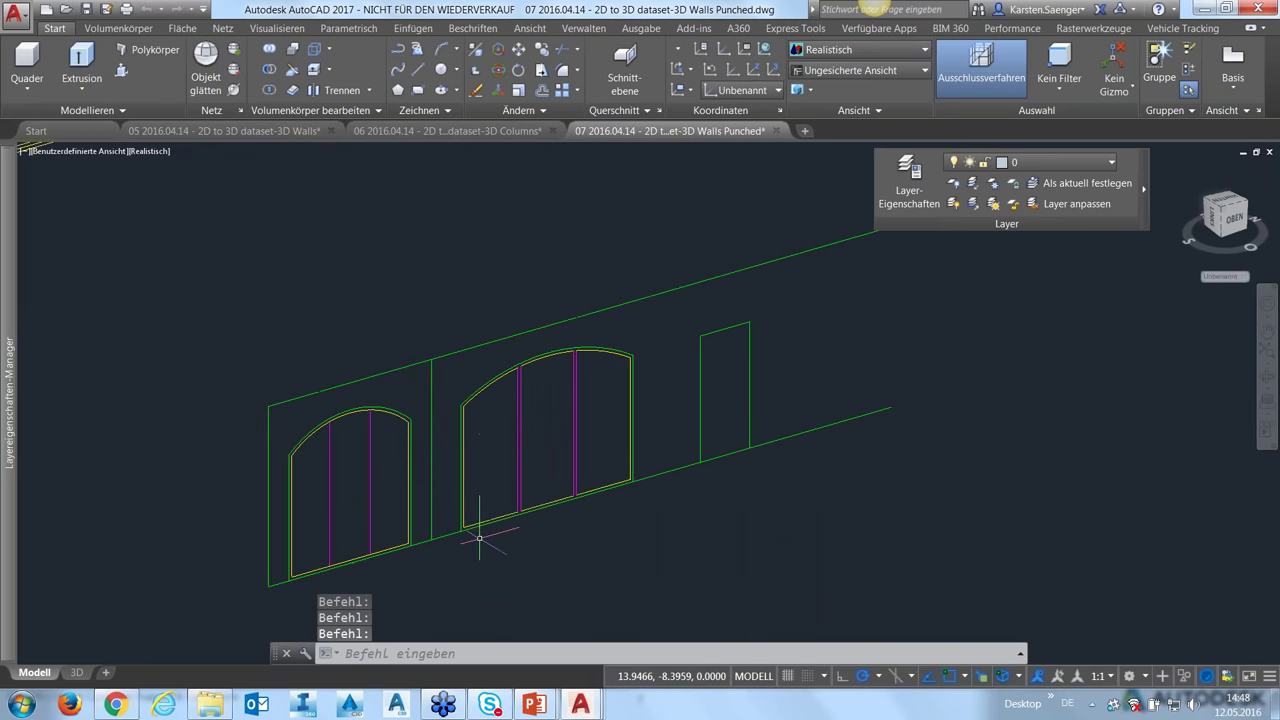
pyautogui.moveTo(449, 537); pyautogui.dragTo(489, 534, button='middle')
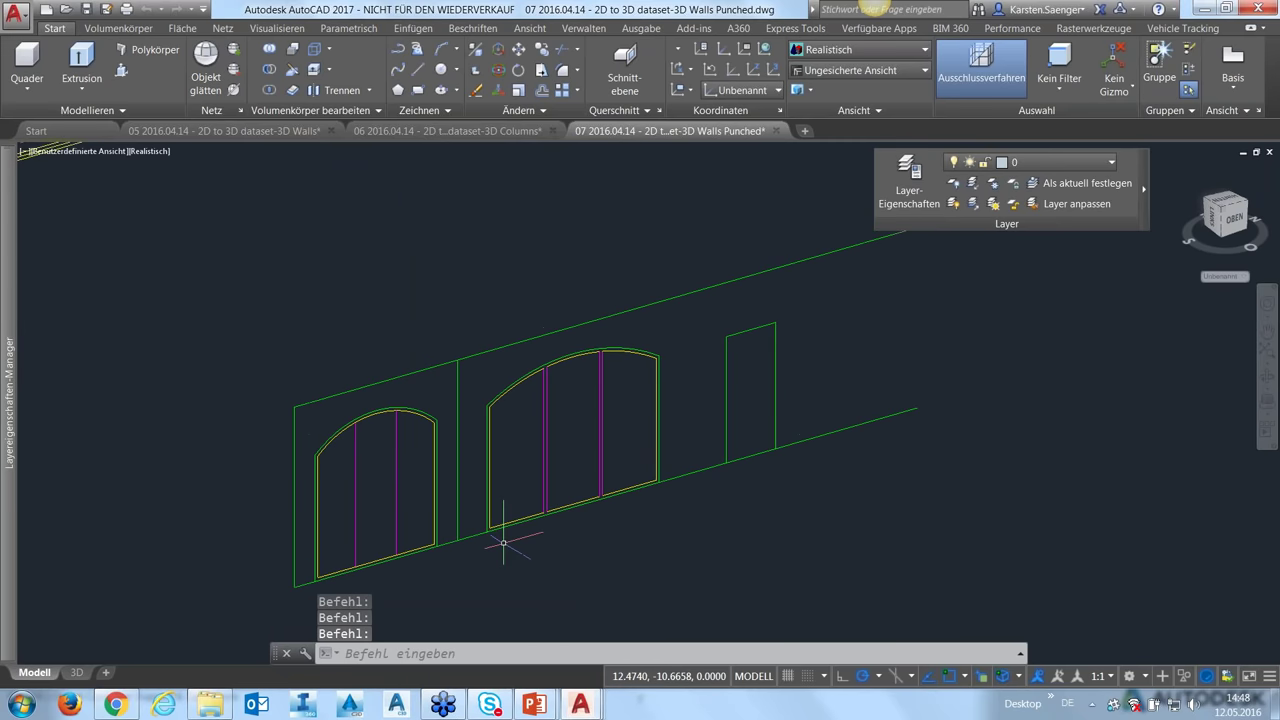
pyautogui.scroll(-5, 586, 540)
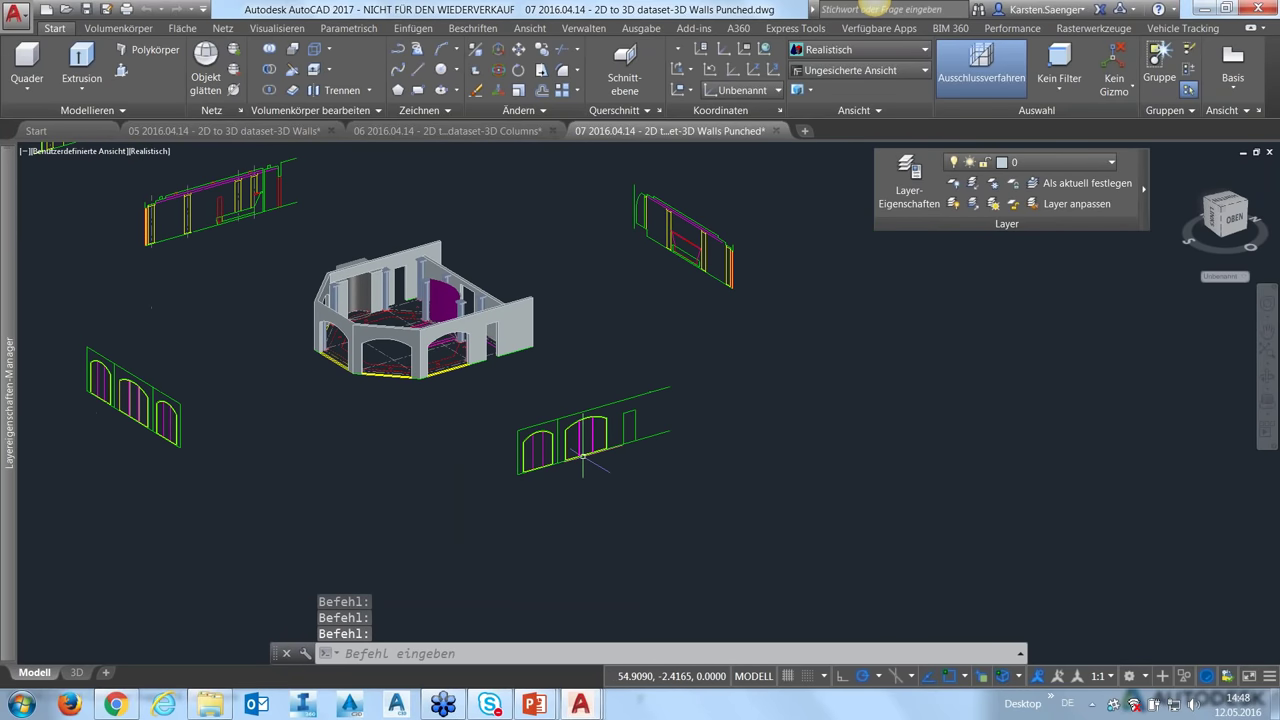
# - Crossing-select the 31 lines of the flat arched-wall drawing and group them
pyautogui.click(582, 455)
pyautogui.click(583, 485)
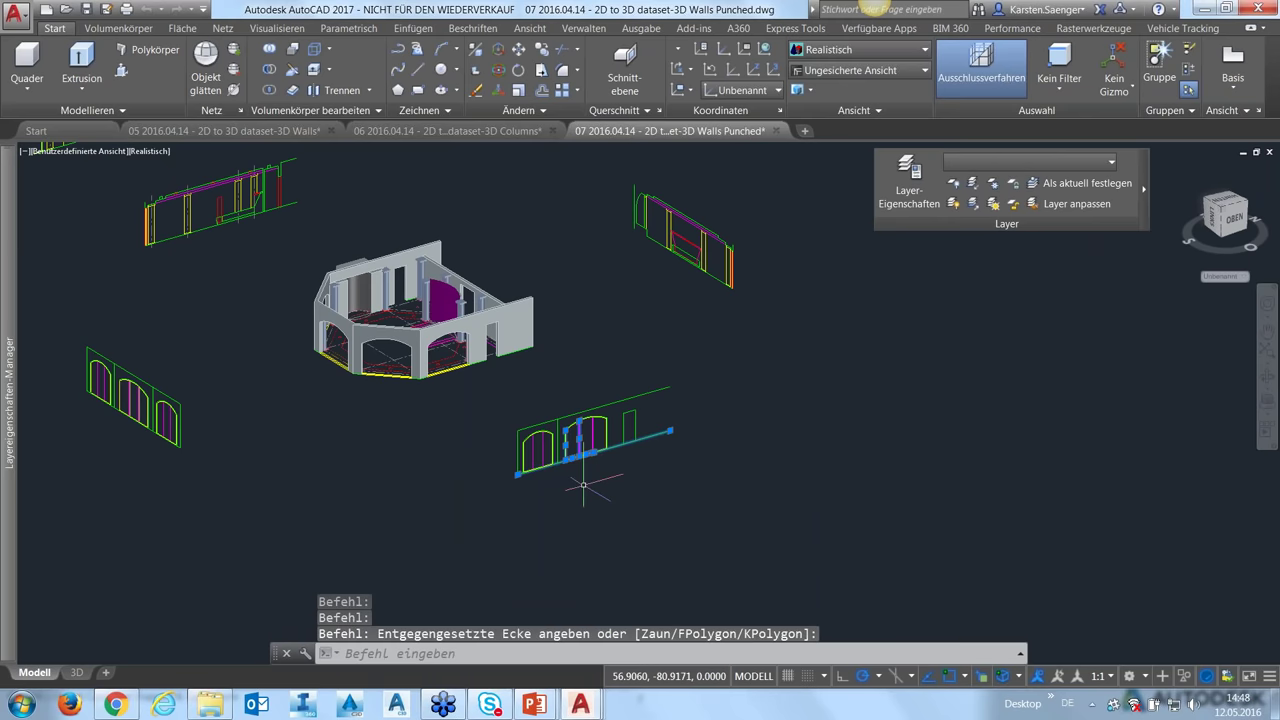
pyautogui.press('Escape')
pyautogui.click(694, 502)
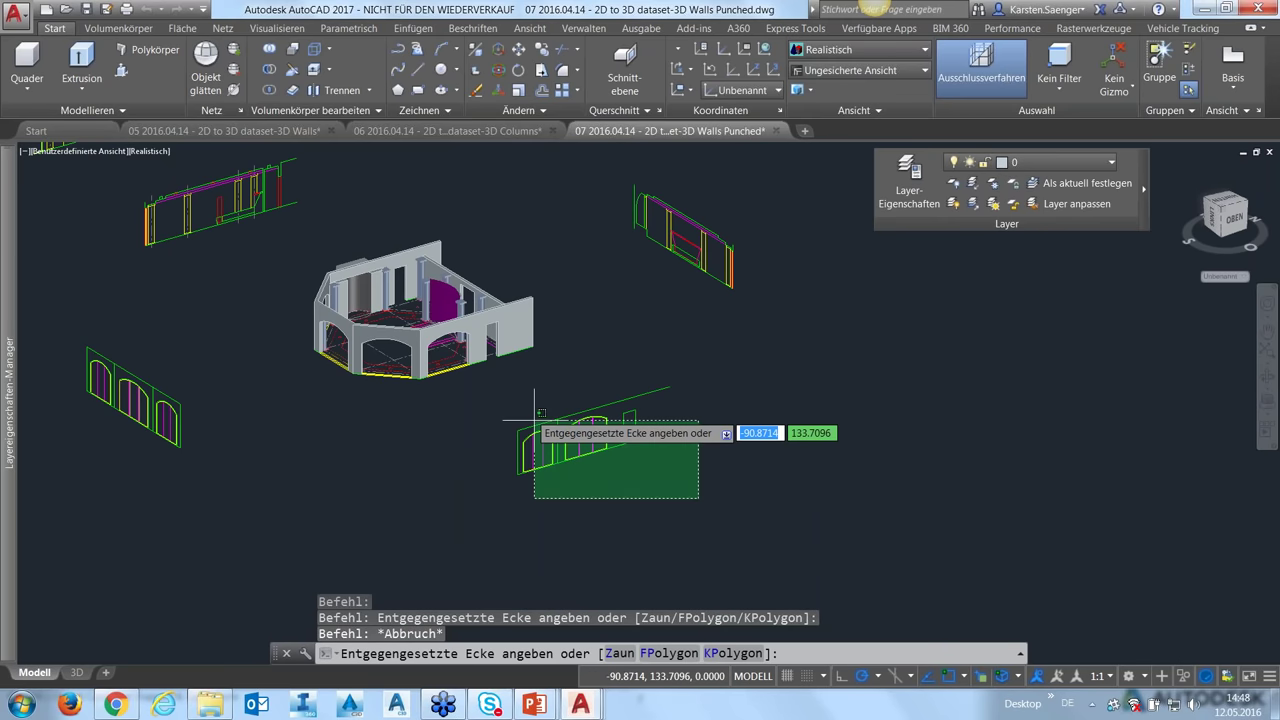
pyautogui.click(510, 377)
pyautogui.rightClick(527, 365)
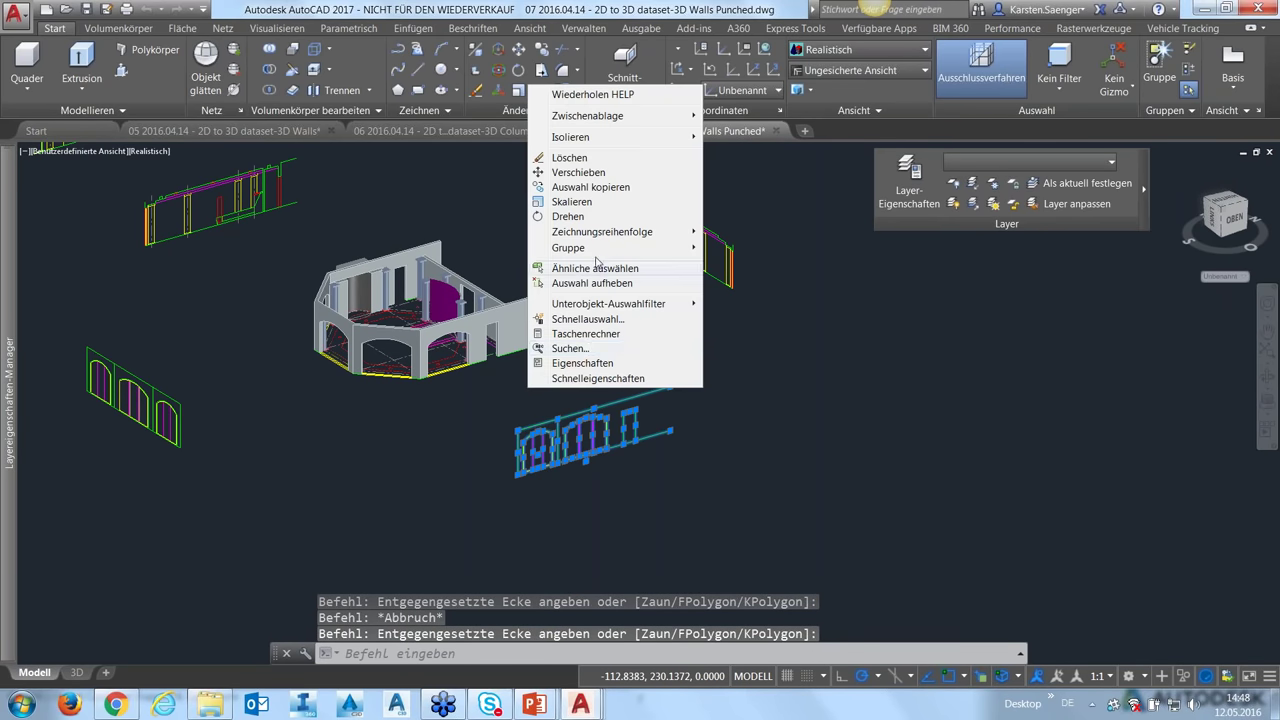
pyautogui.moveTo(568, 248)
pyautogui.click(716, 254)
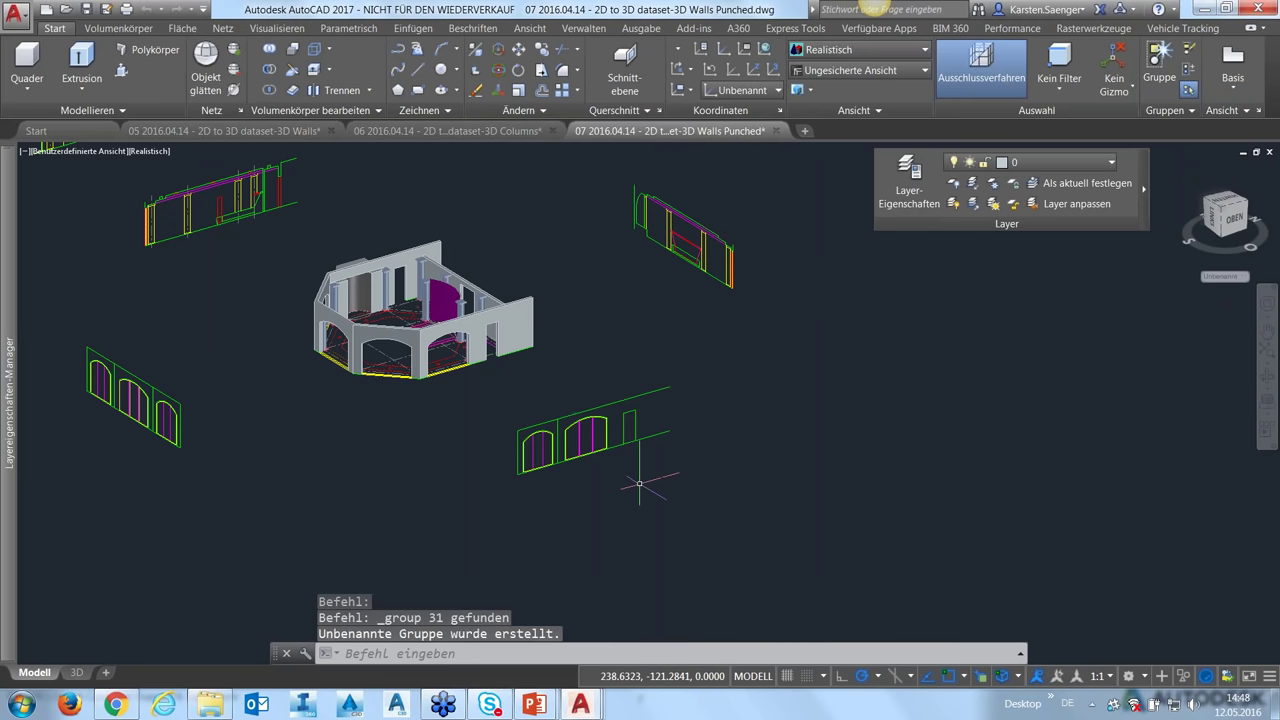
pyautogui.press('Escape')
# - Copy the grouped wall drawing from its lower-left corner to a spot below and right
pyautogui.click(606, 447)
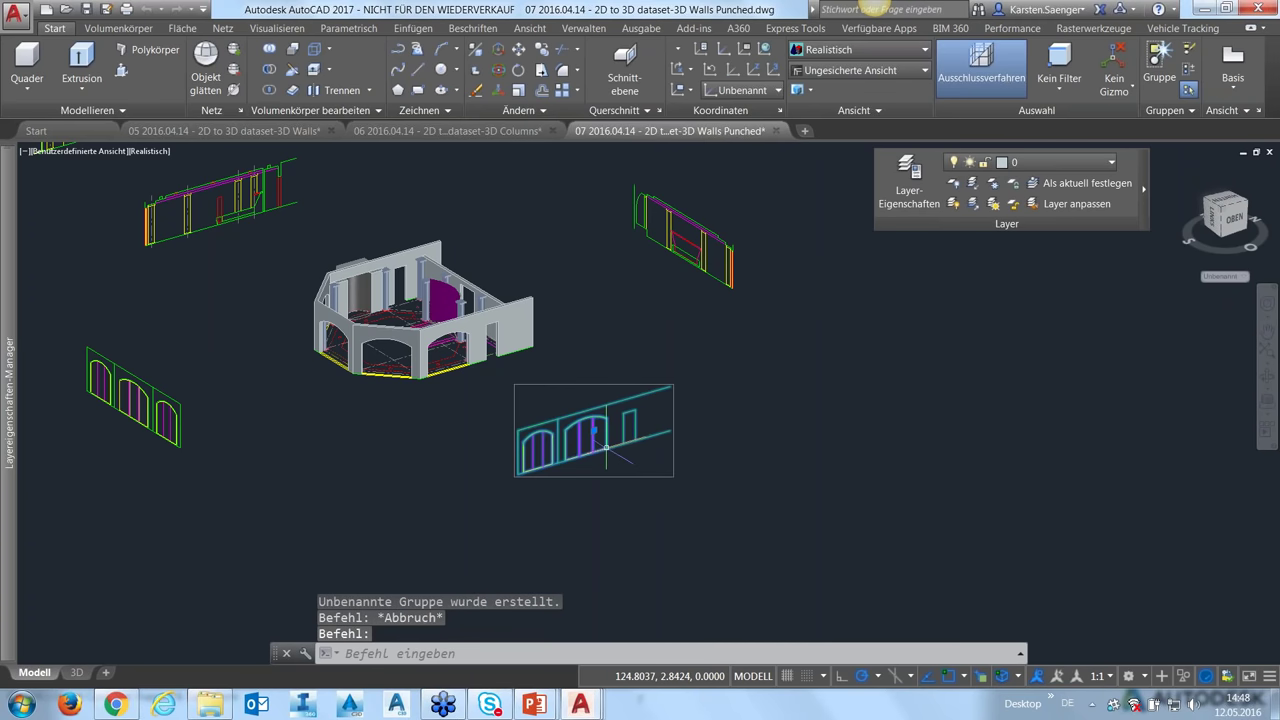
pyautogui.write('schieb')
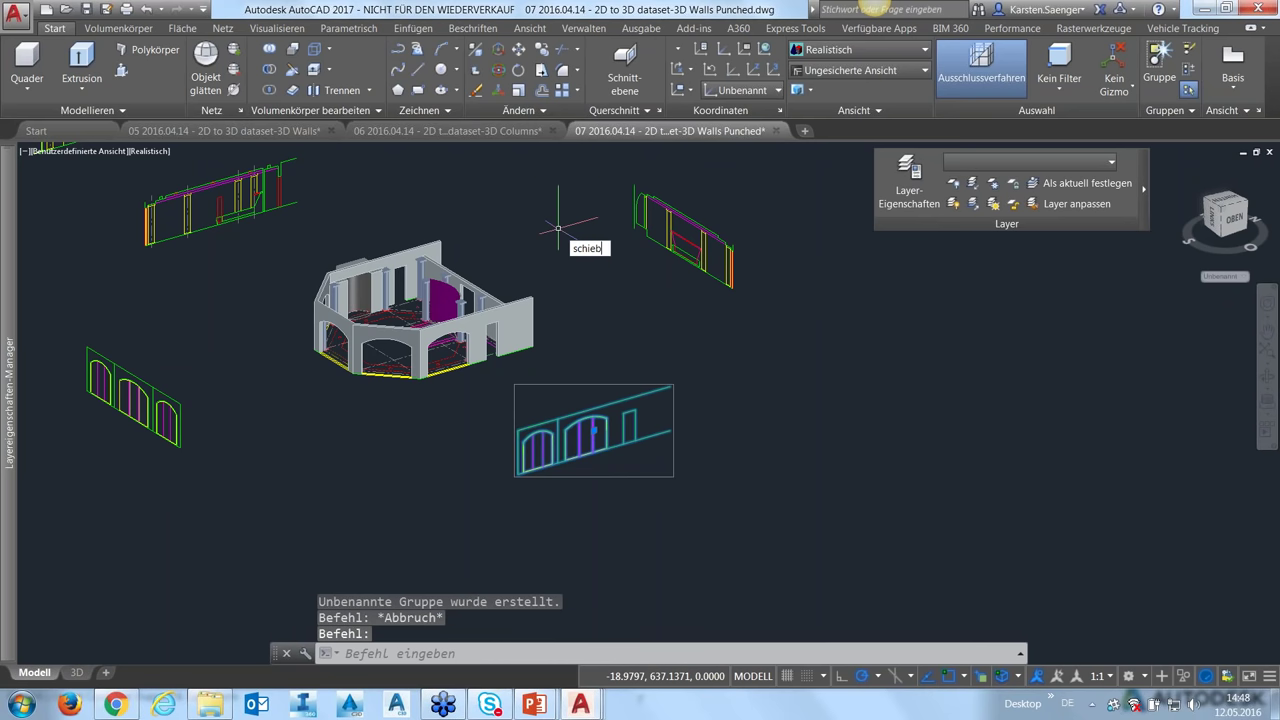
pyautogui.press('Return')
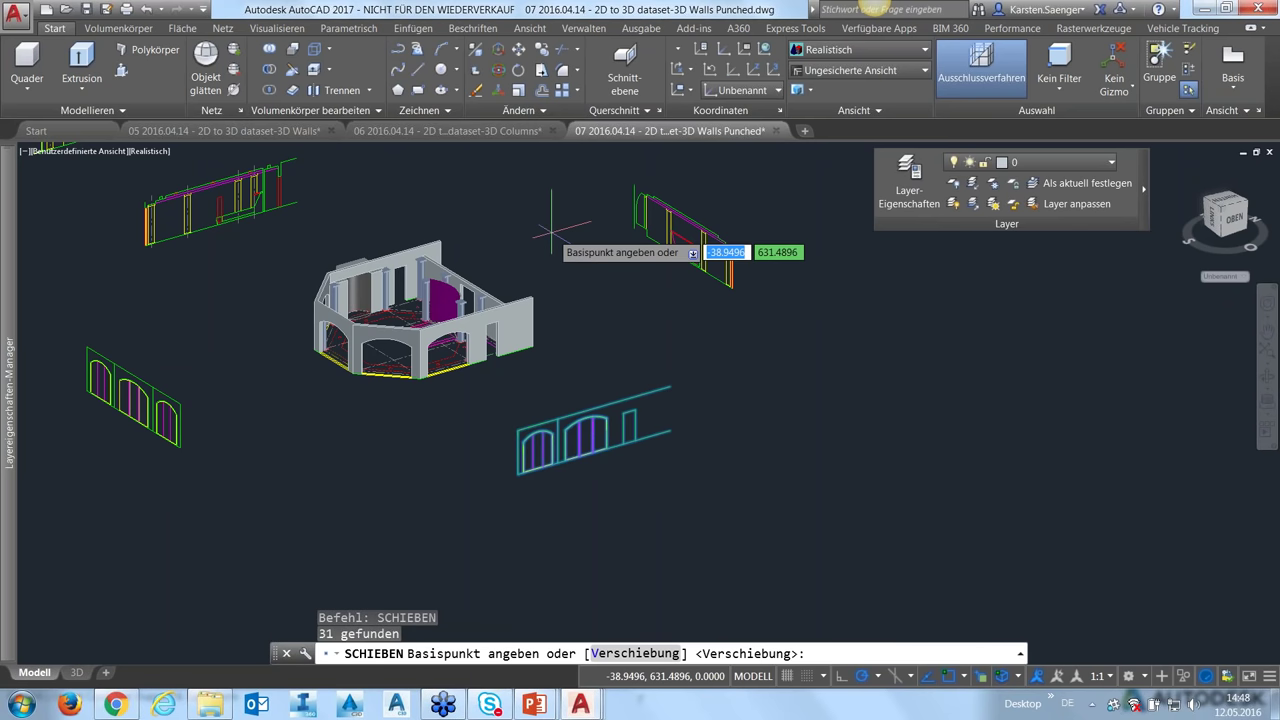
pyautogui.press('Escape')
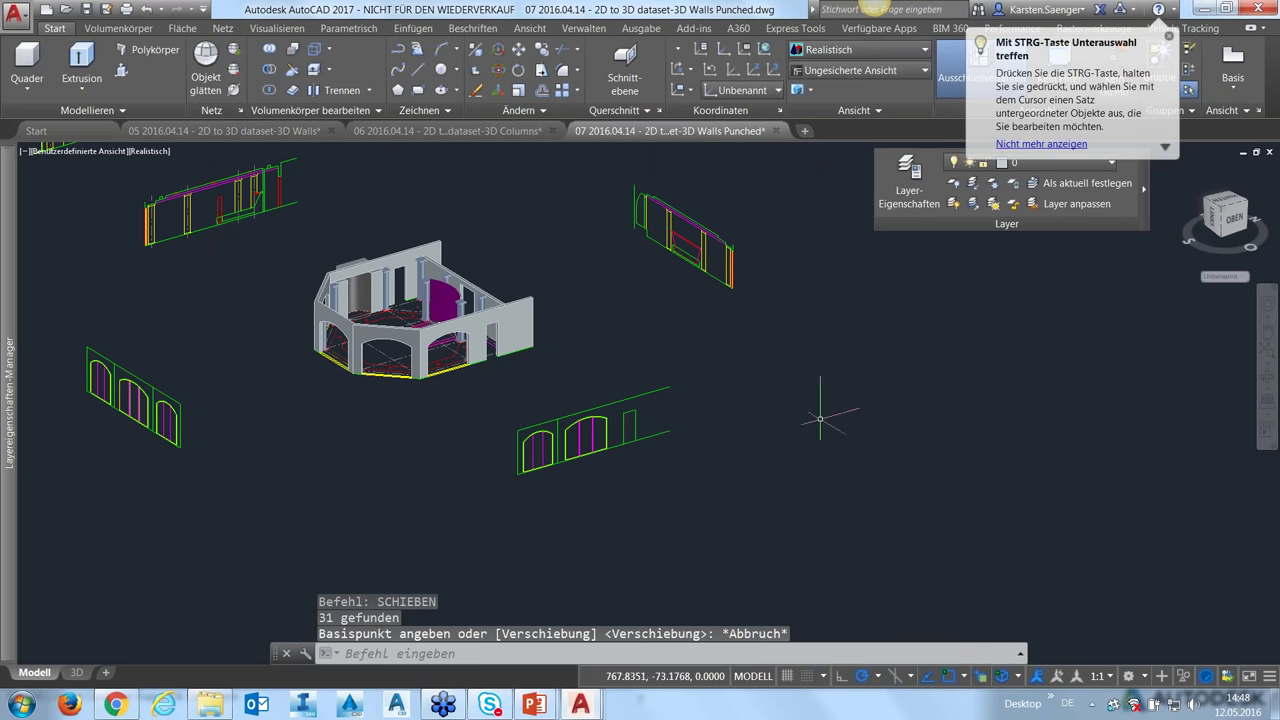
pyautogui.click(597, 424)
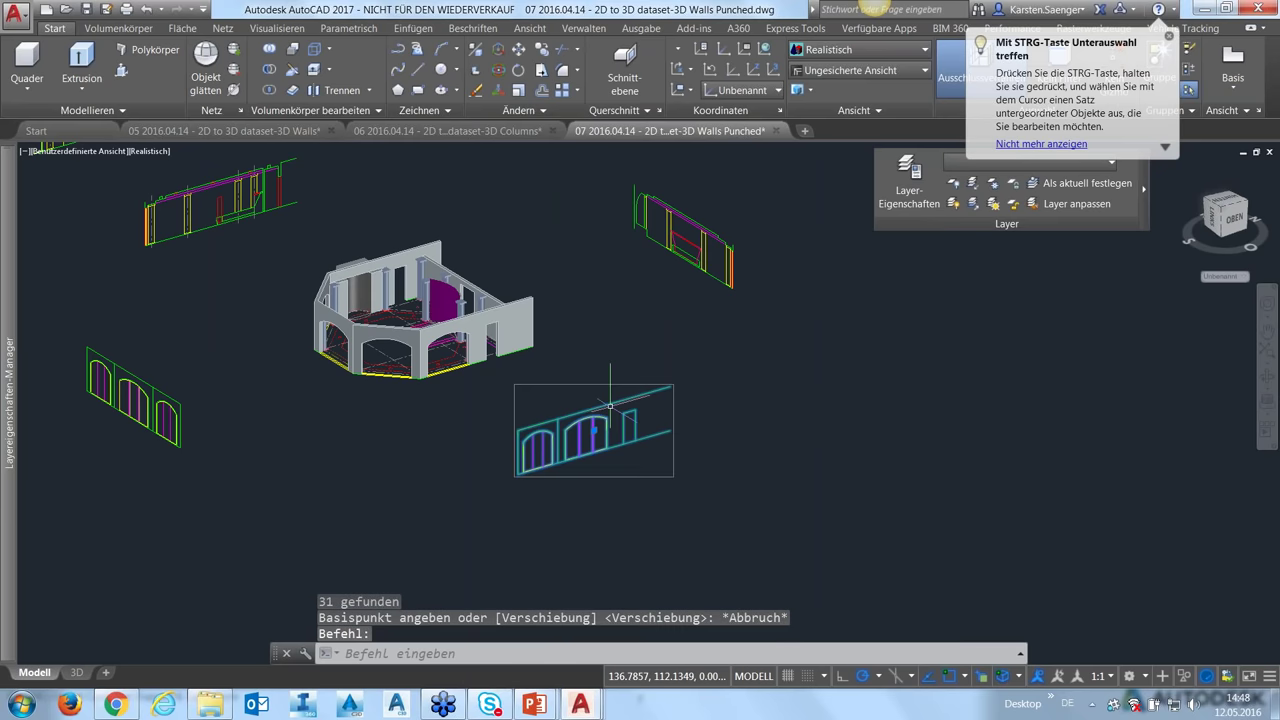
pyautogui.write('kop')
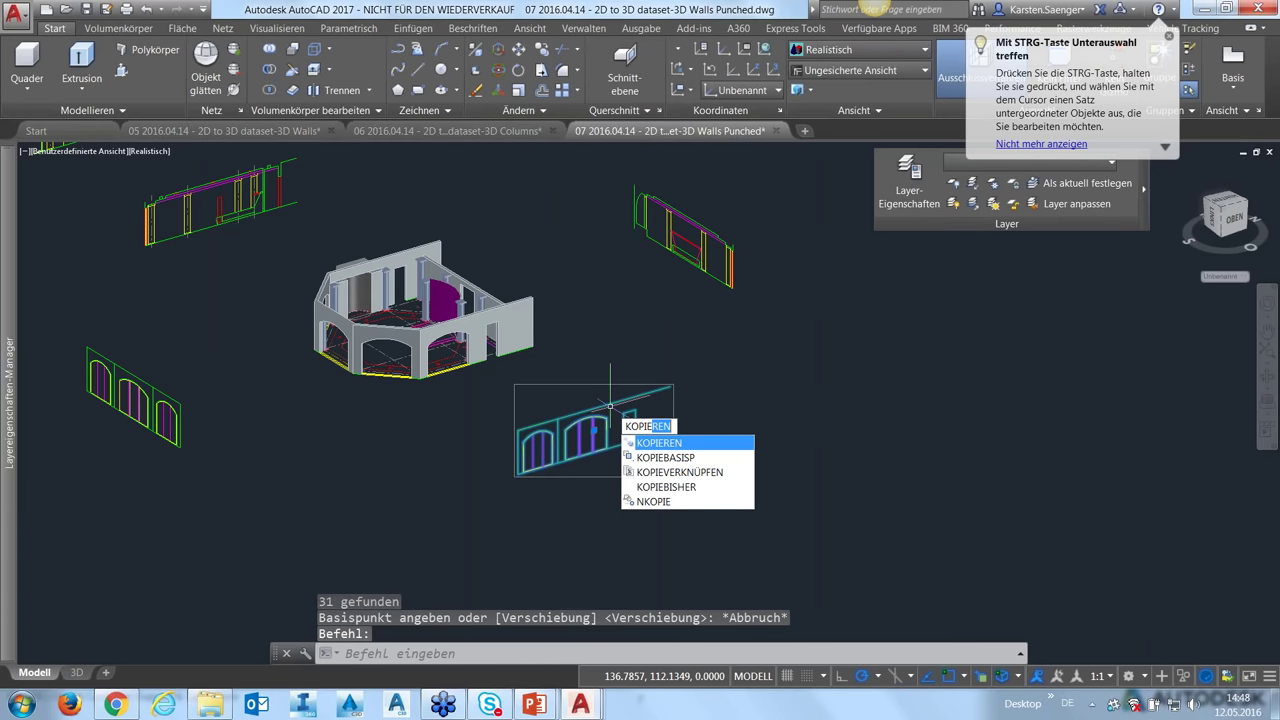
pyautogui.press('Return')
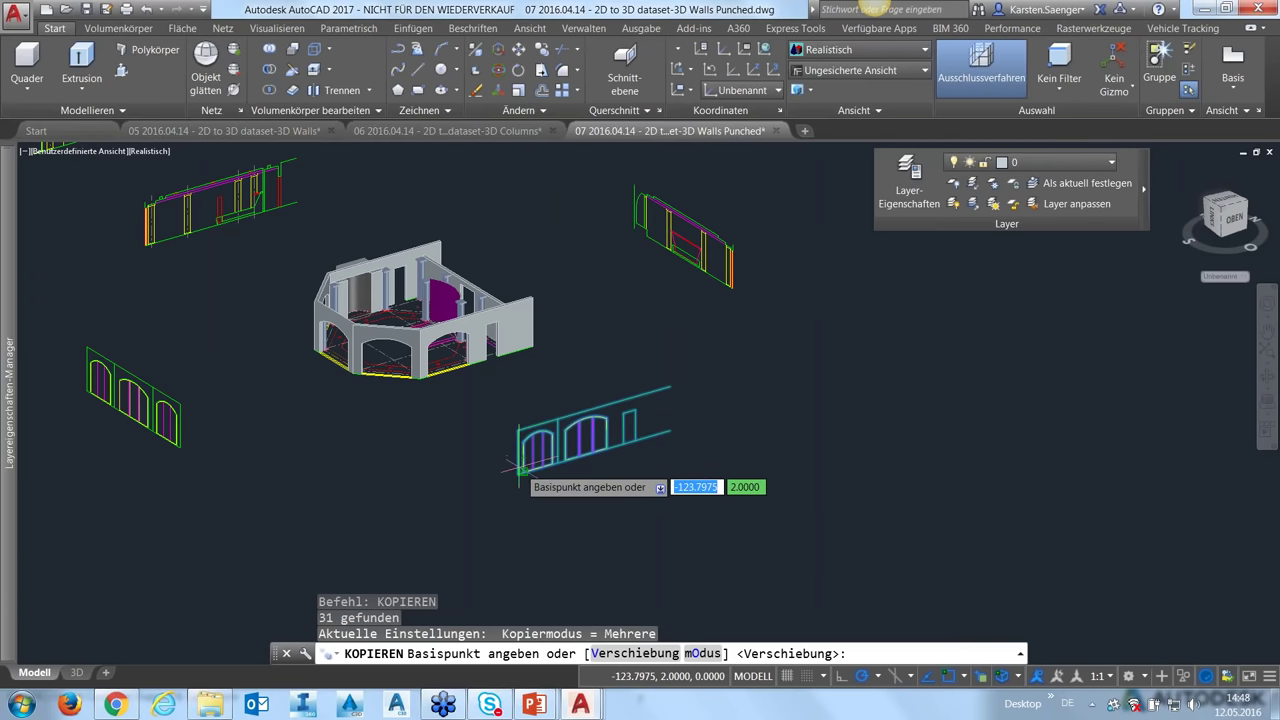
pyautogui.click(519, 472)
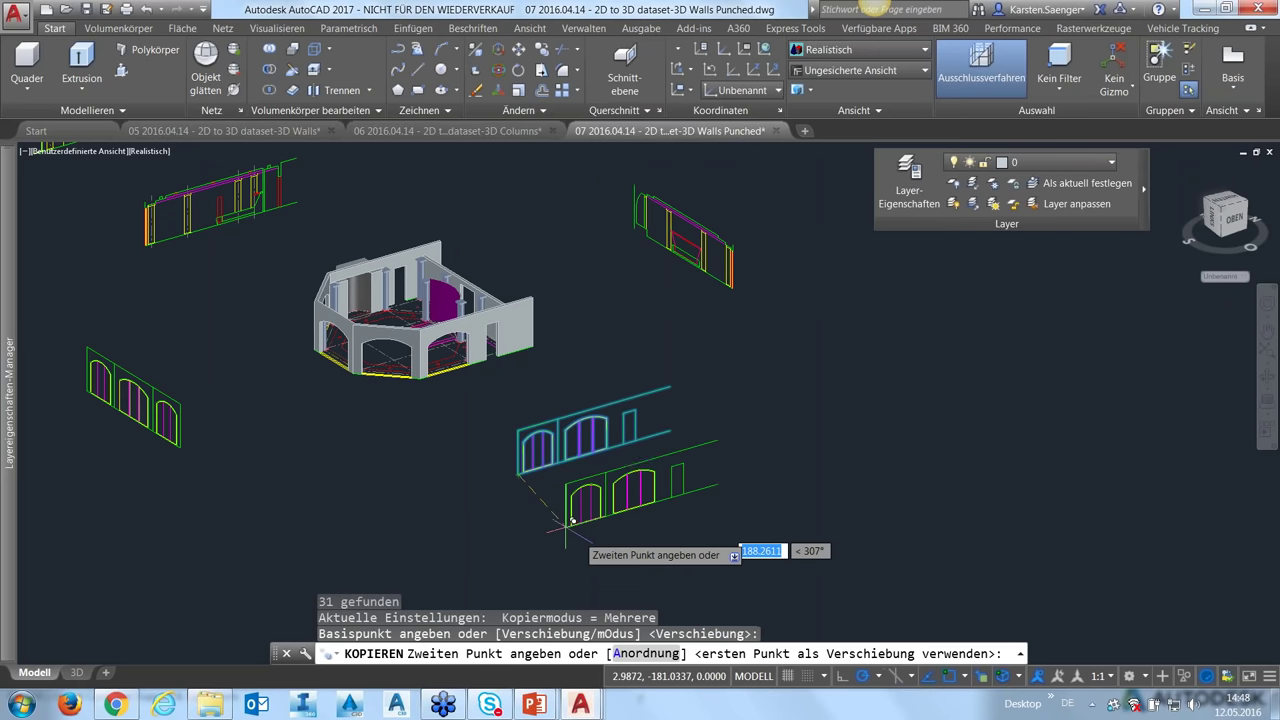
pyautogui.click(597, 517)
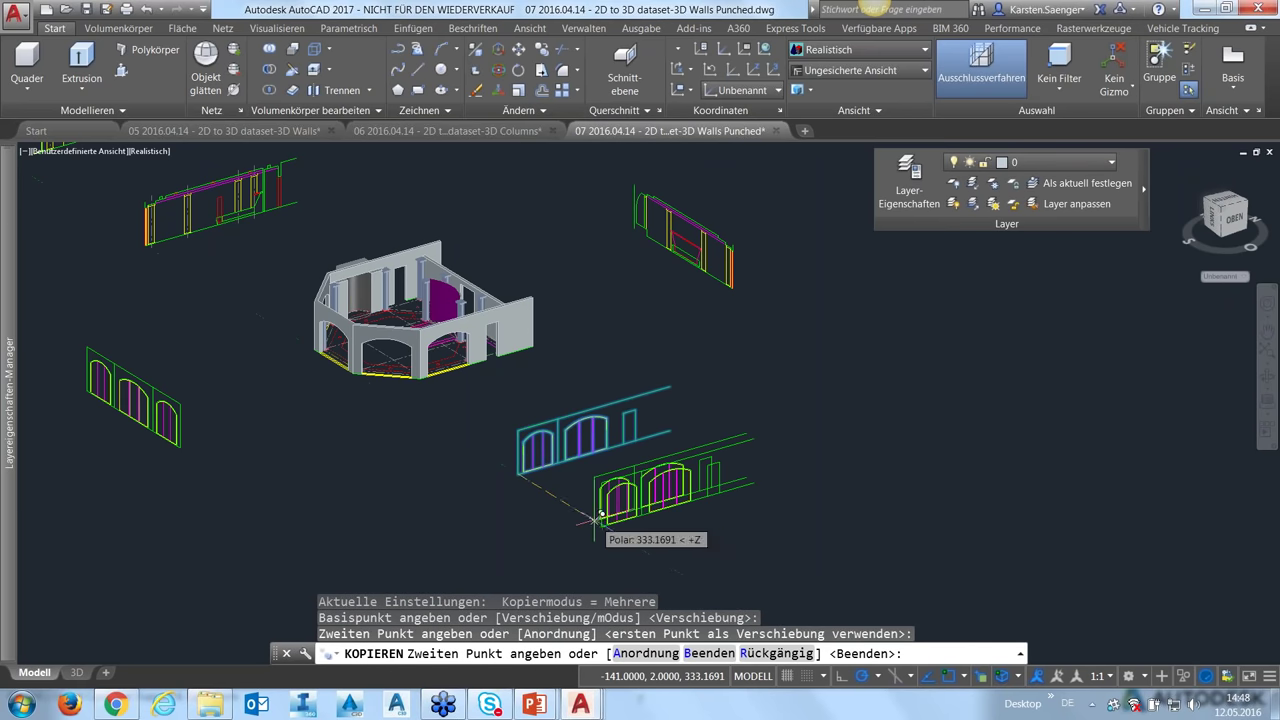
pyautogui.press('Escape')
pyautogui.scroll(2, 550, 421)
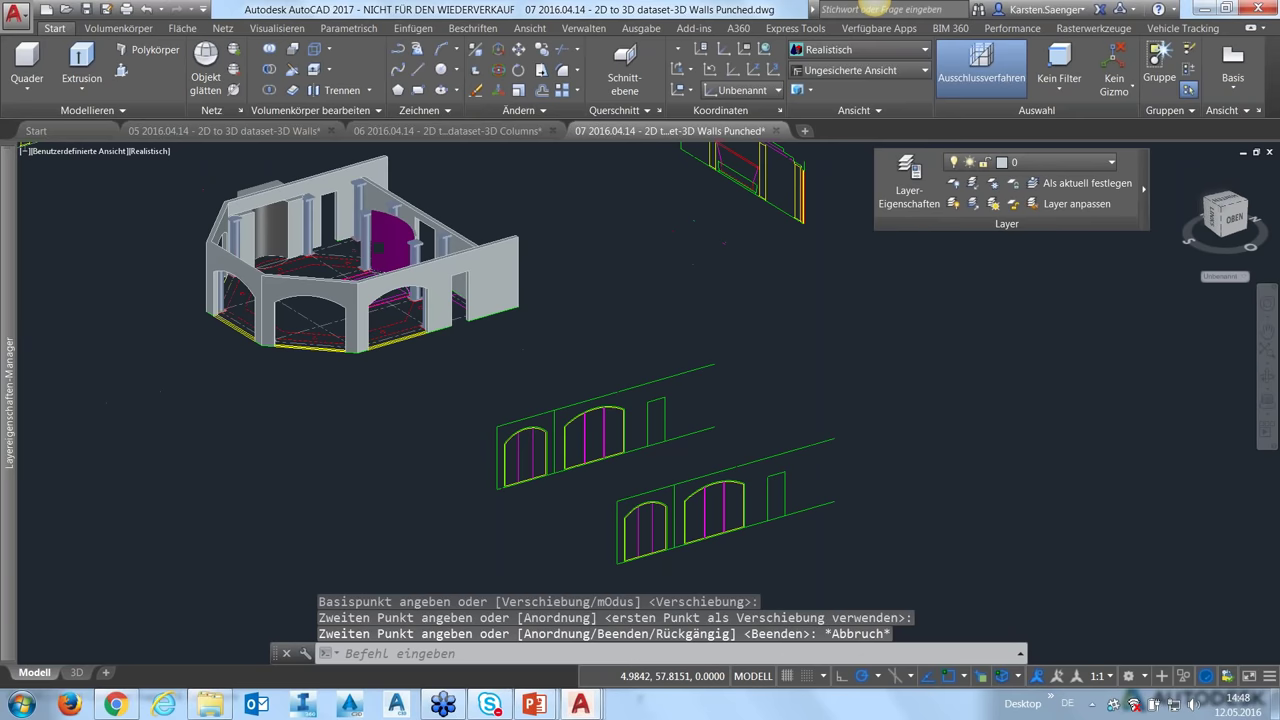
pyautogui.scroll(2, 562, 424)
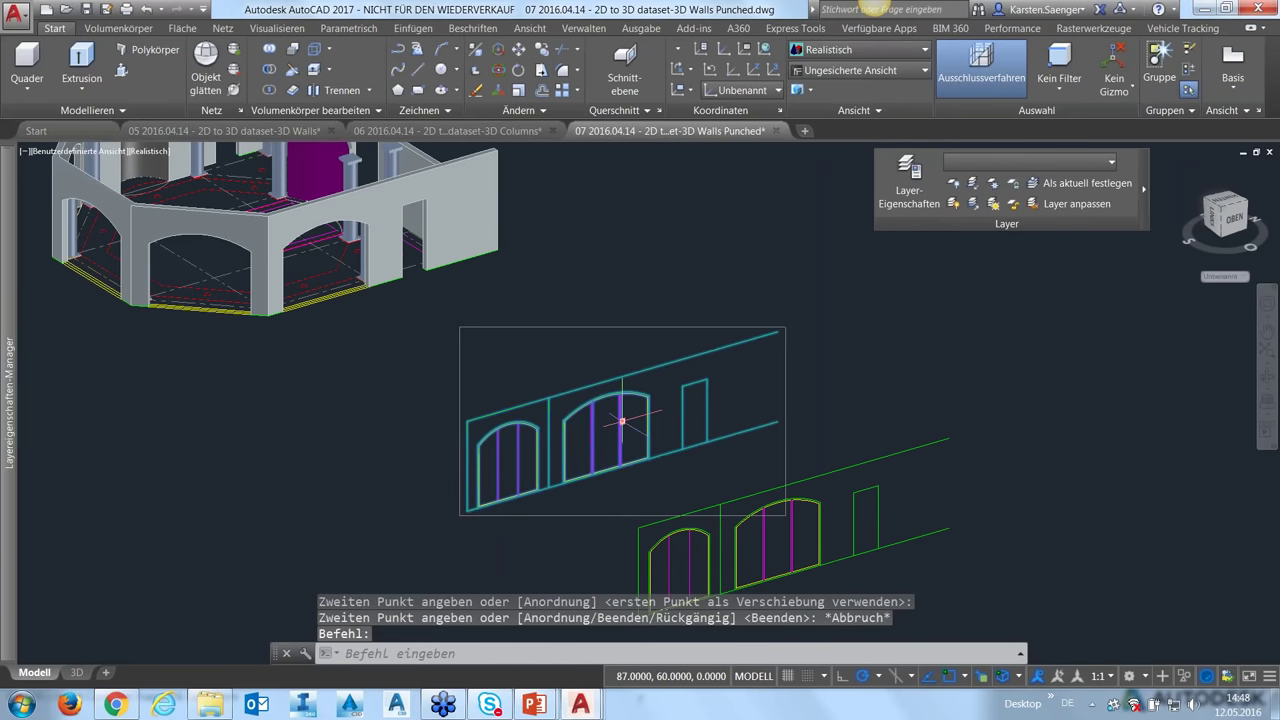
# - Ungroup the upper arched-wall drawing
pyautogui.rightClick(720, 406)
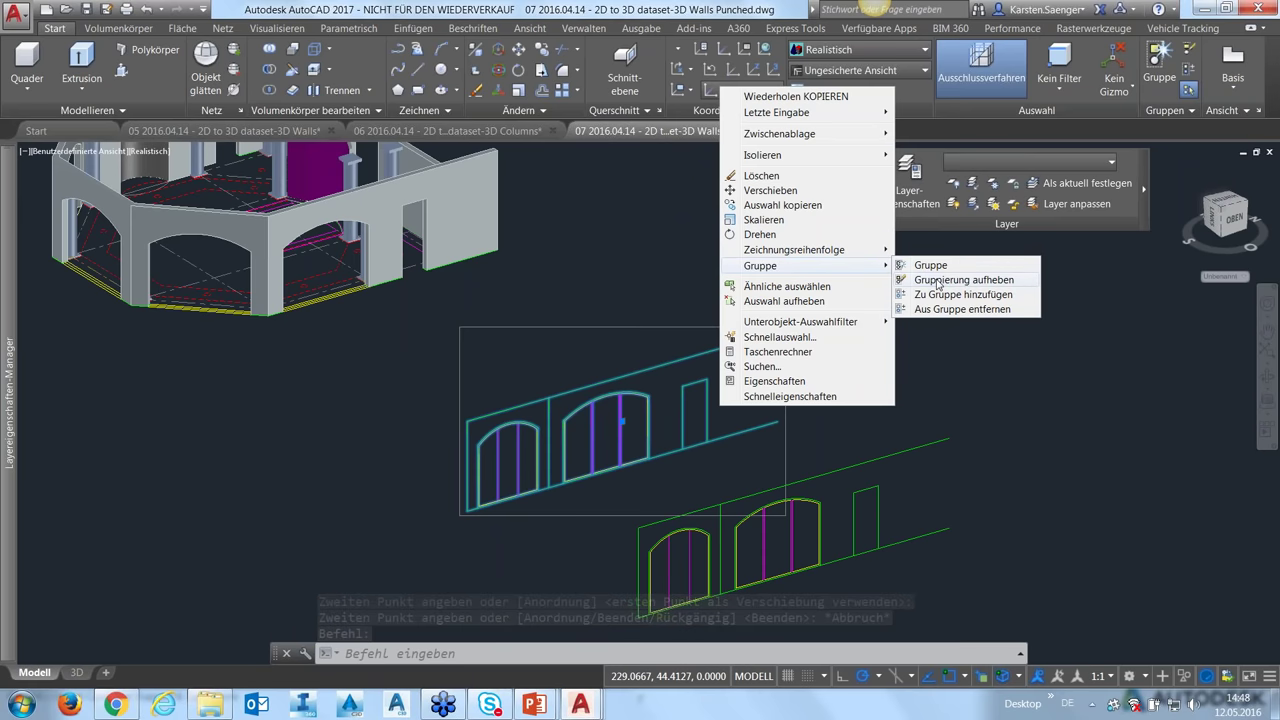
pyautogui.click(932, 280)
pyautogui.scroll(2, 573, 463)
pyautogui.scroll(3, 547, 538)
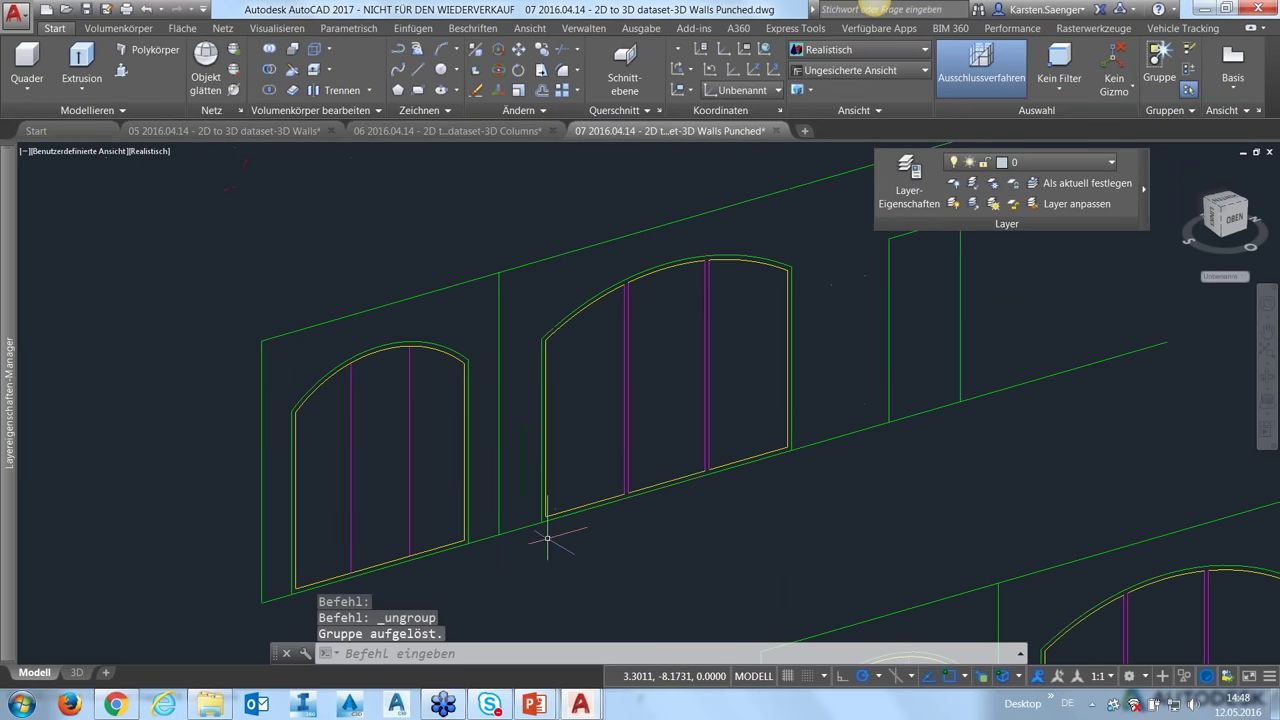
# - Select the bottom wall line with each arch edge and try Trim, cancelling both attempts
pyautogui.click(550, 540)
pyautogui.click(536, 526)
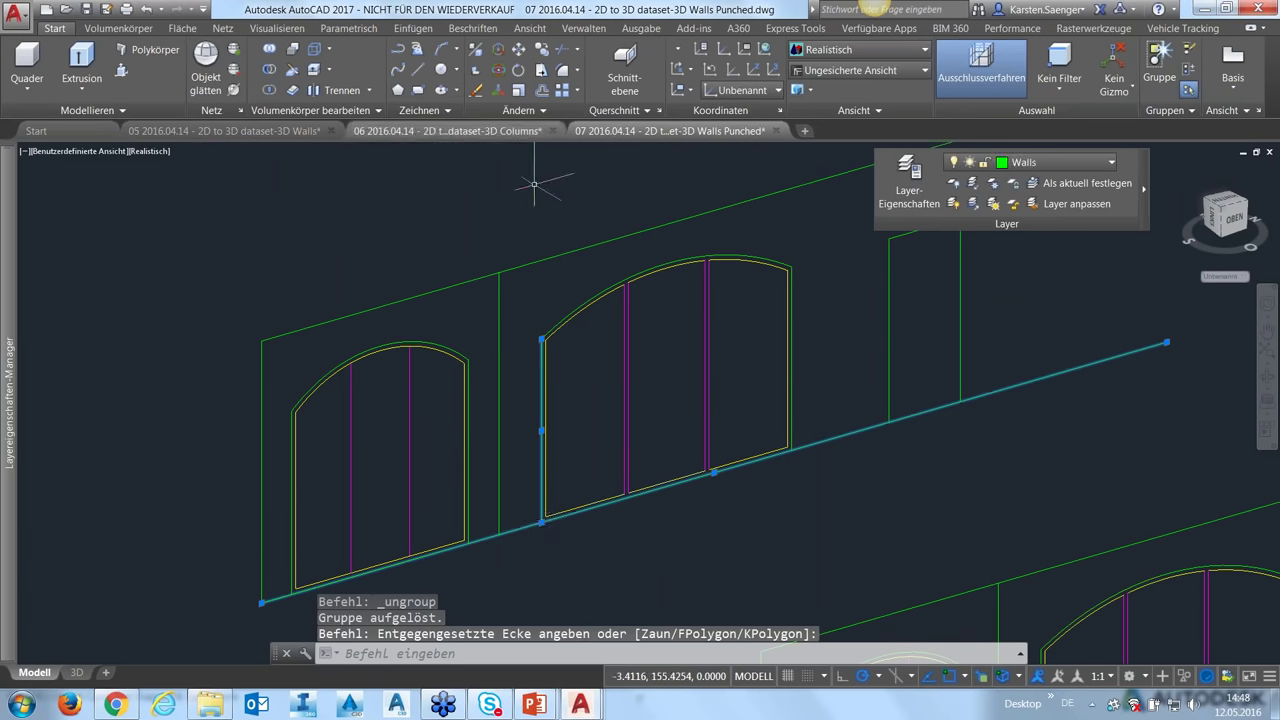
pyautogui.click(562, 48)
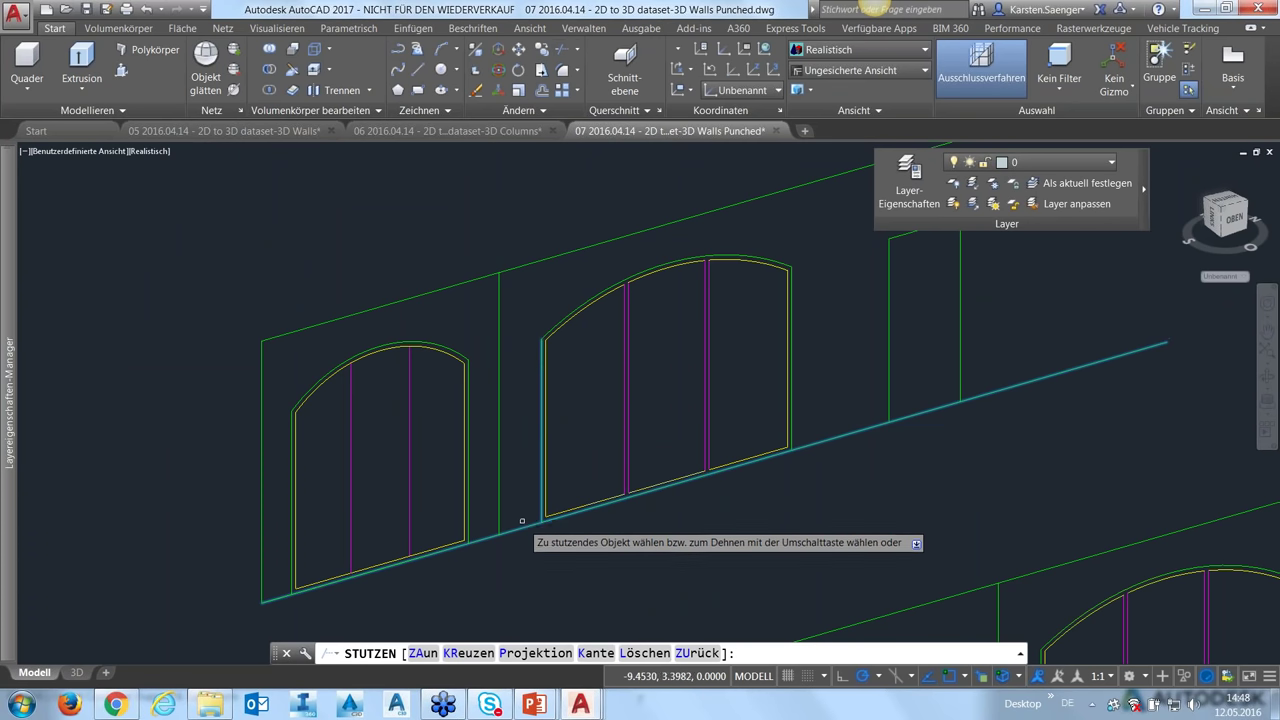
pyautogui.press('Escape')
pyautogui.click(808, 472)
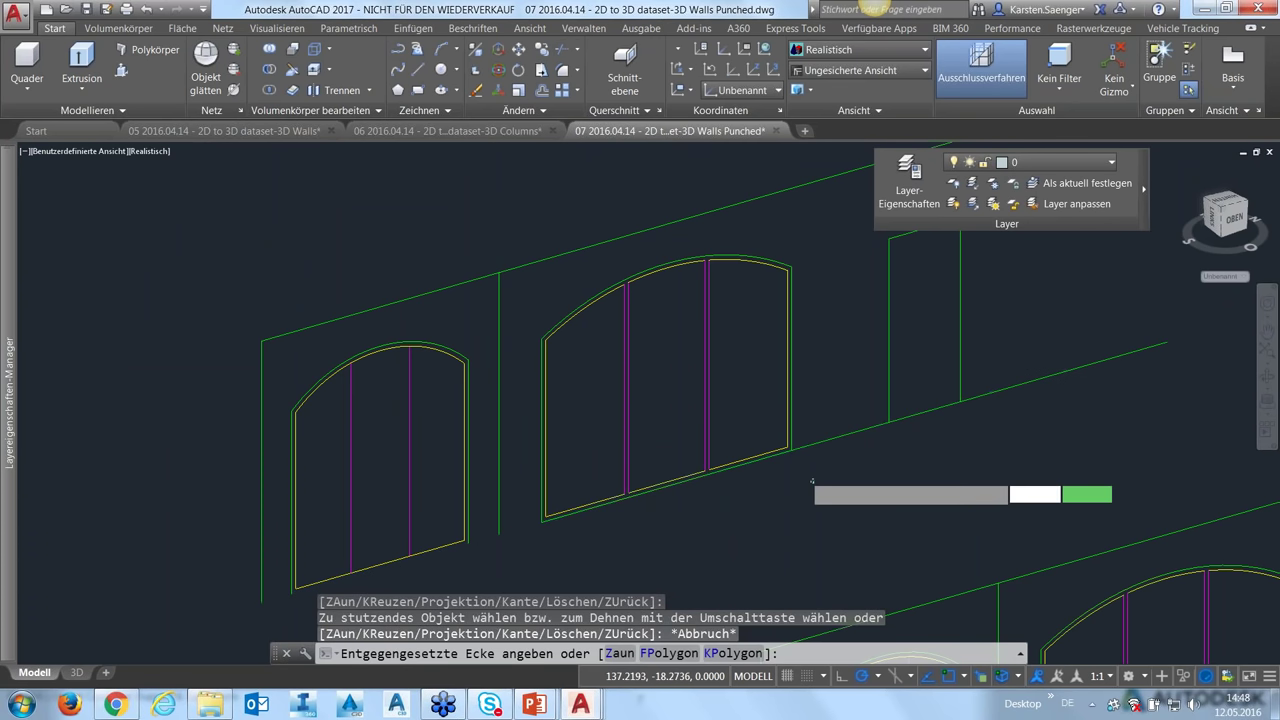
pyautogui.click(782, 440)
pyautogui.click(561, 57)
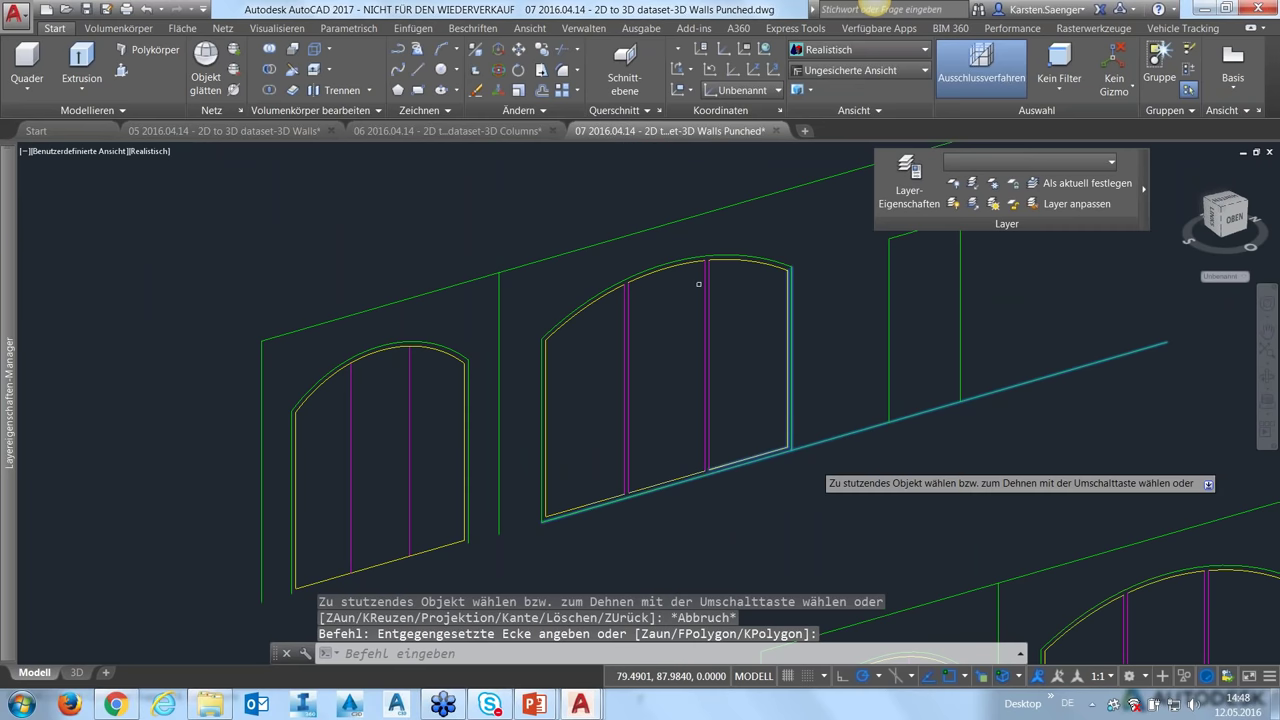
pyautogui.press('Escape')
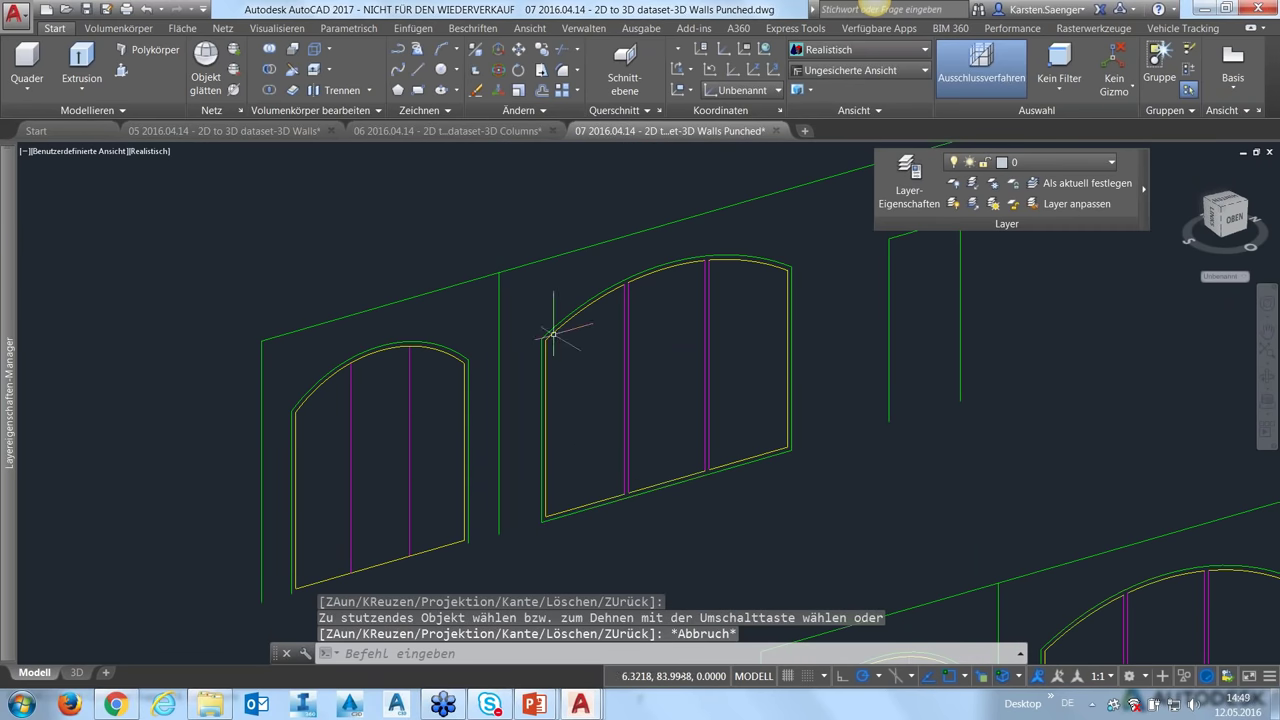
# - Join the first and middle panes' arc and frame lines into single polylines
pyautogui.click(617, 290)
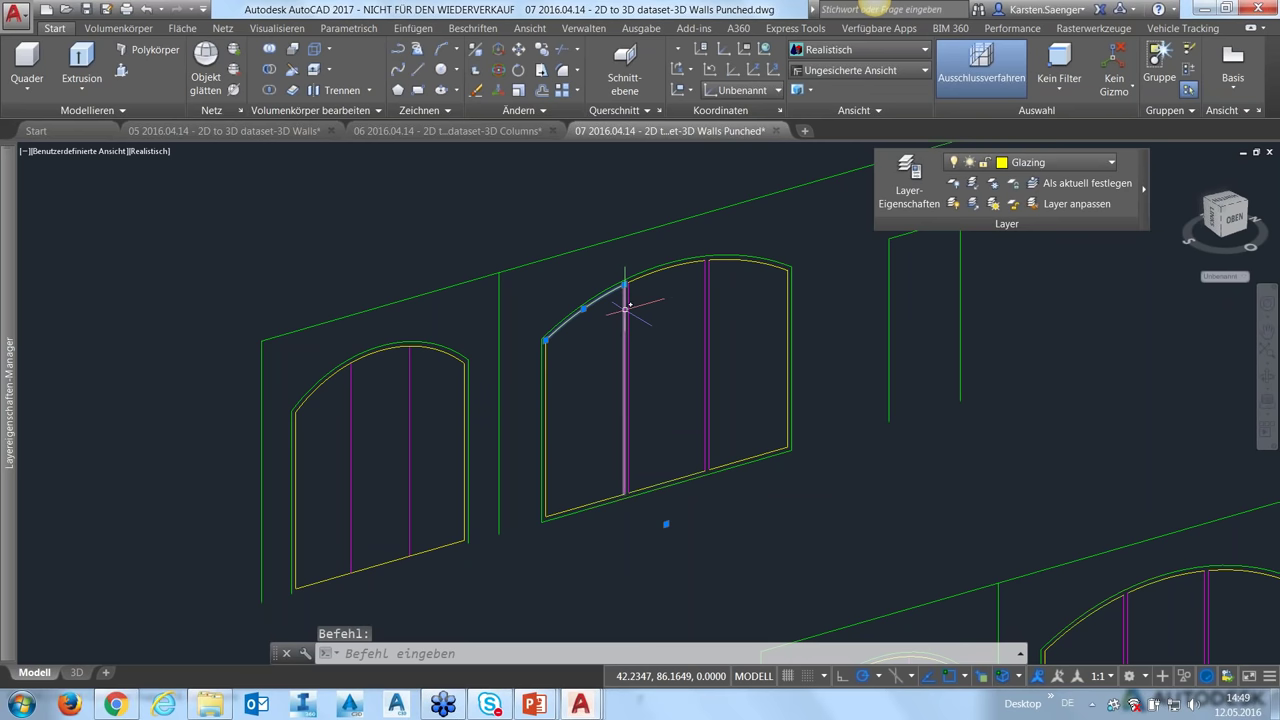
pyautogui.click(624, 310)
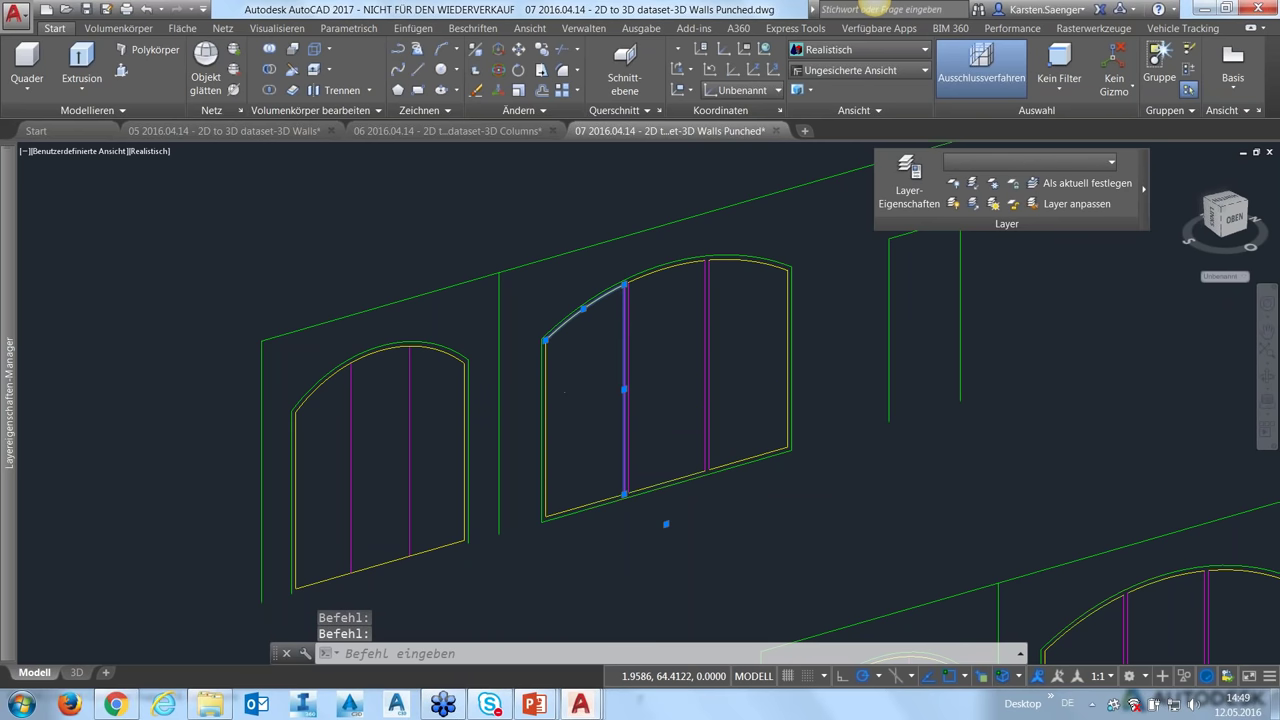
pyautogui.click(547, 390)
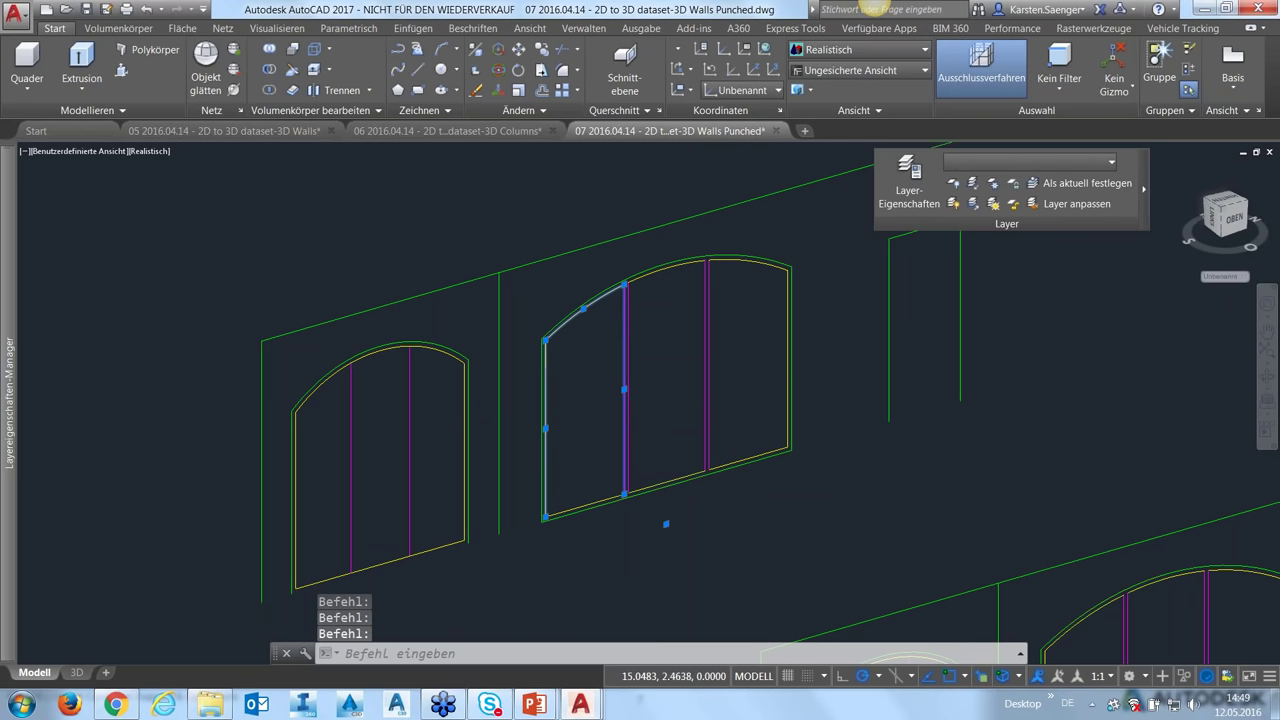
pyautogui.click(440, 110)
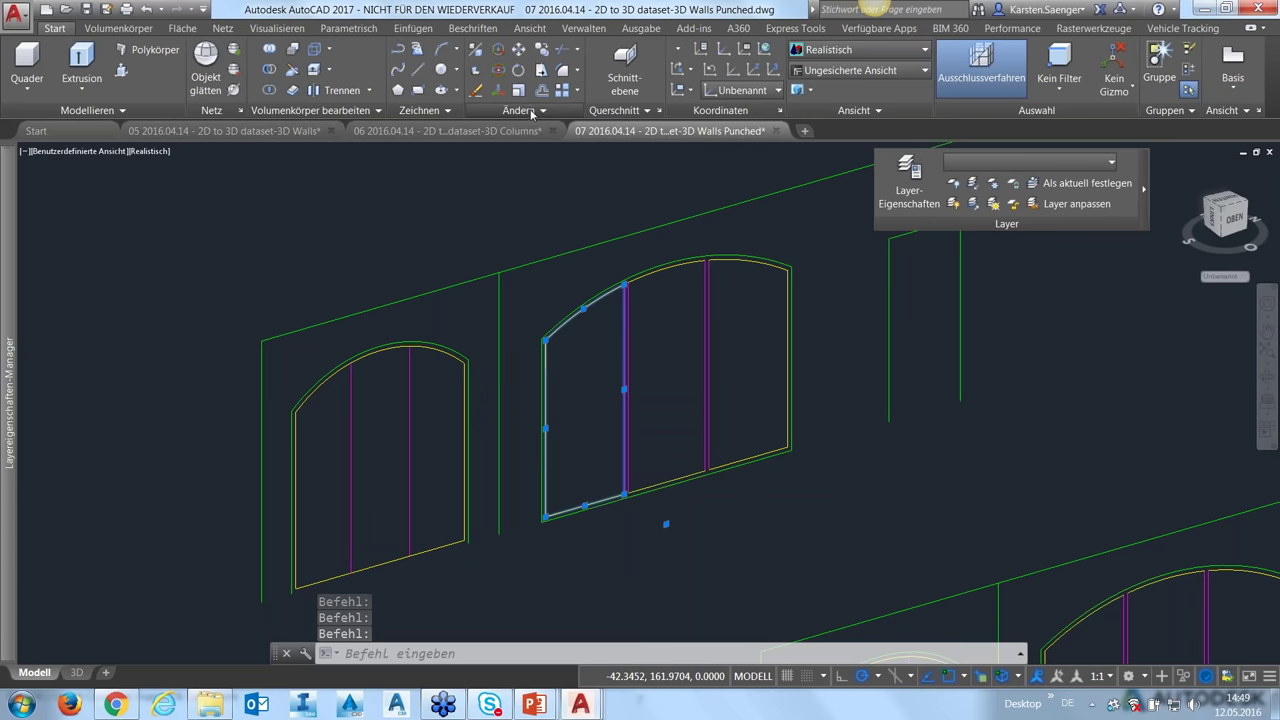
pyautogui.click(533, 111)
pyautogui.click(535, 151)
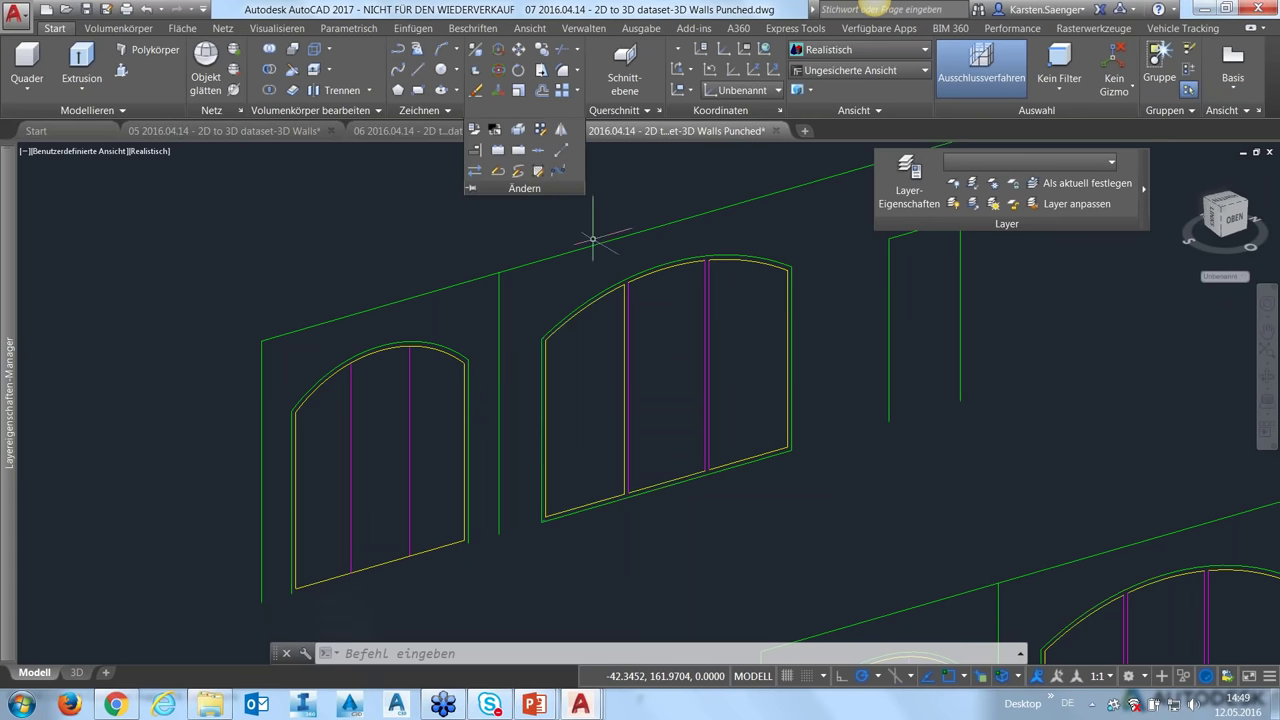
pyautogui.click(707, 289)
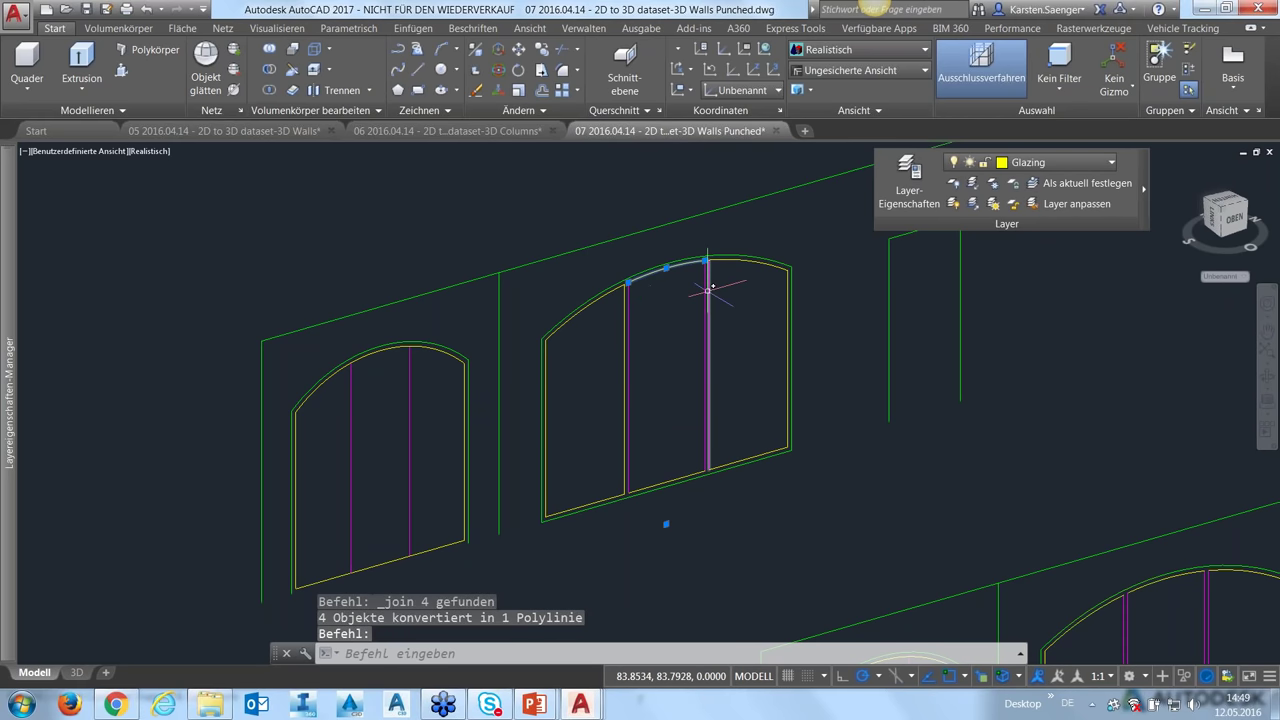
pyautogui.click(707, 289)
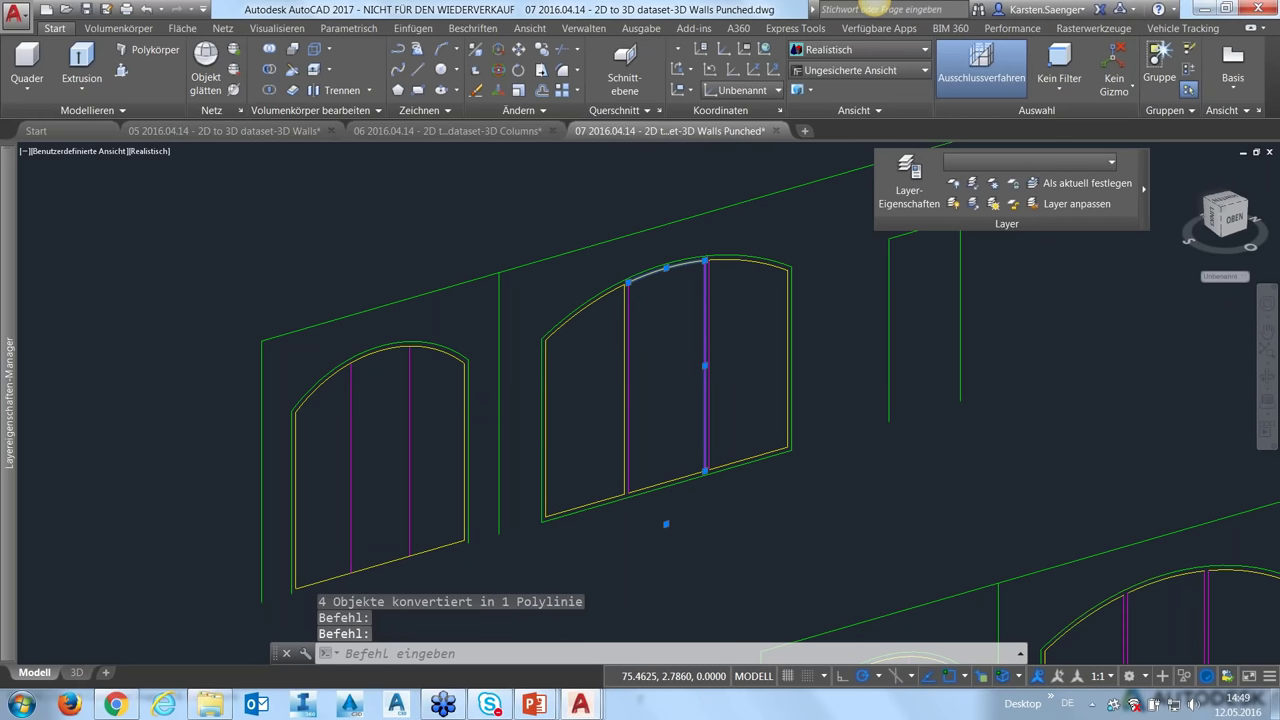
pyautogui.click(627, 437)
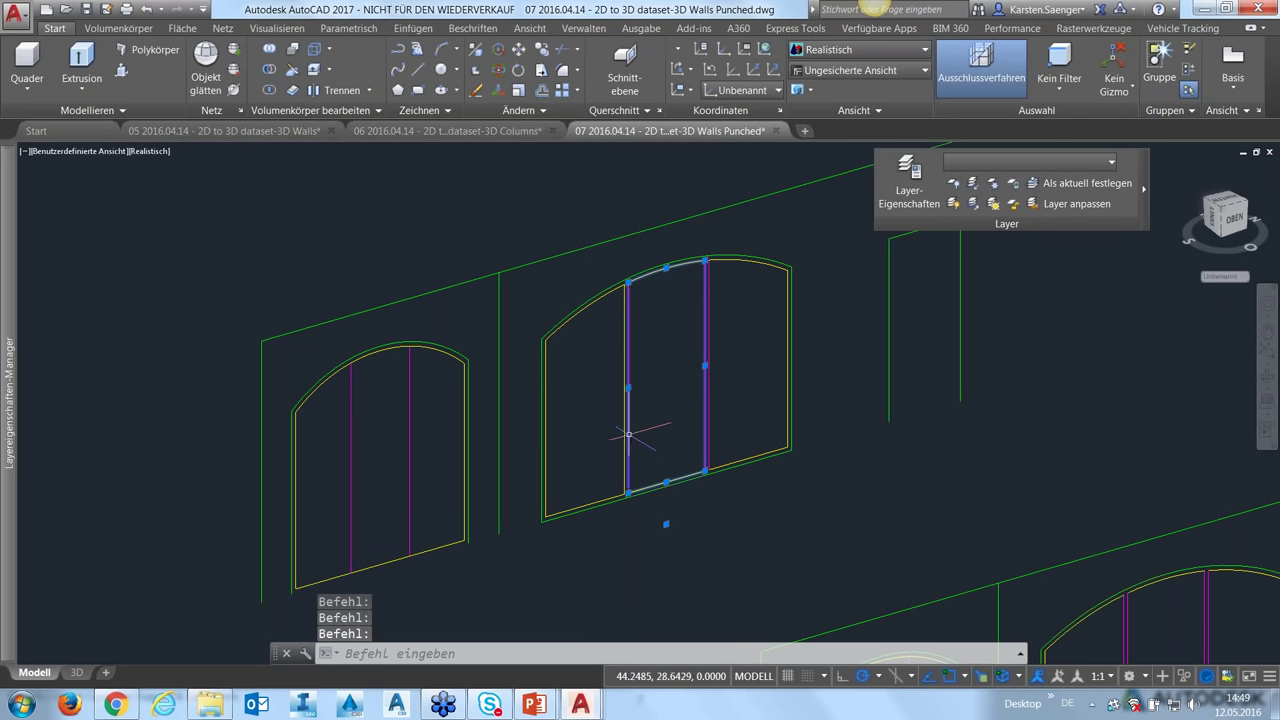
pyautogui.click(525, 112)
pyautogui.click(539, 149)
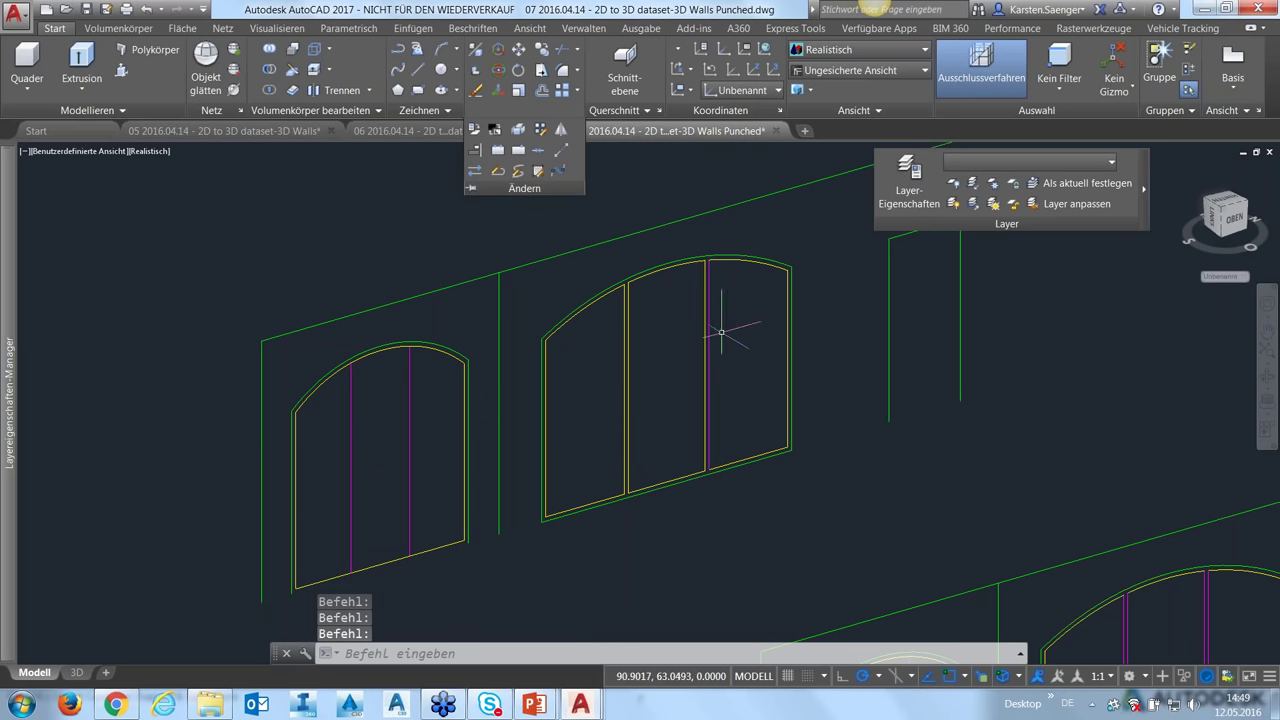
# - Join the right pane's edges and the outer window outline into single polylines
pyautogui.click(768, 264)
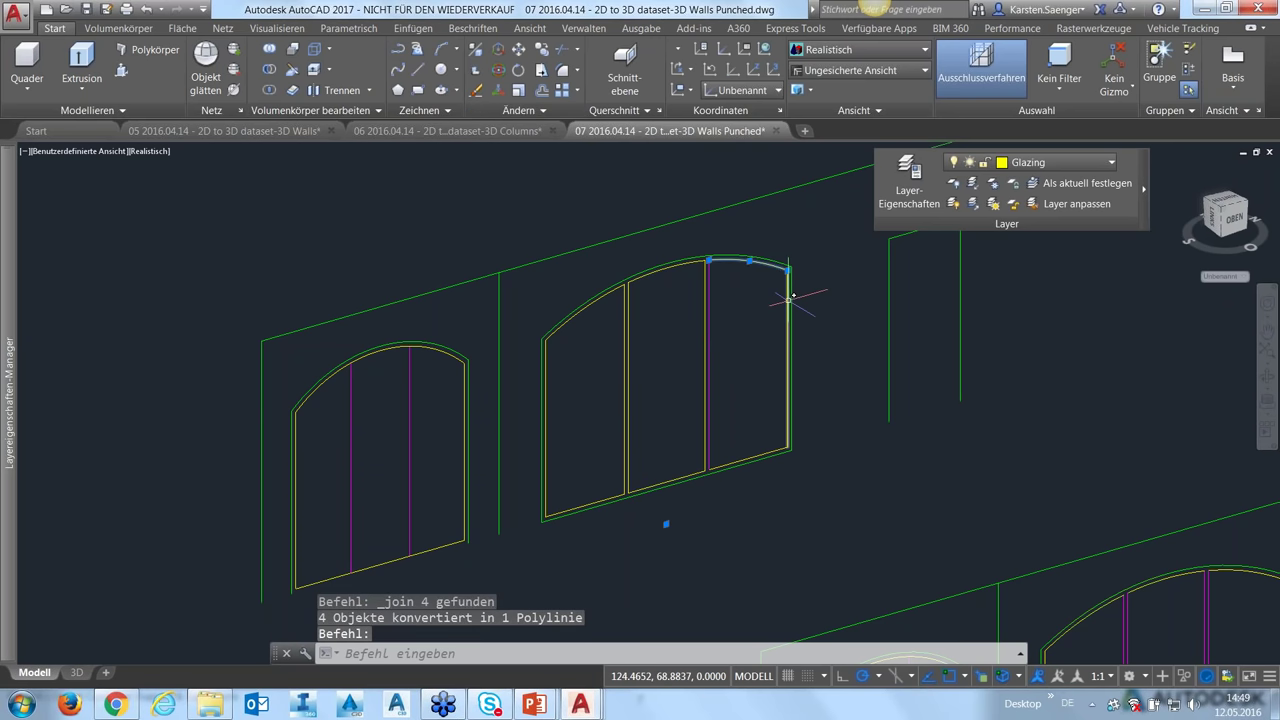
pyautogui.click(787, 300)
pyautogui.click(711, 312)
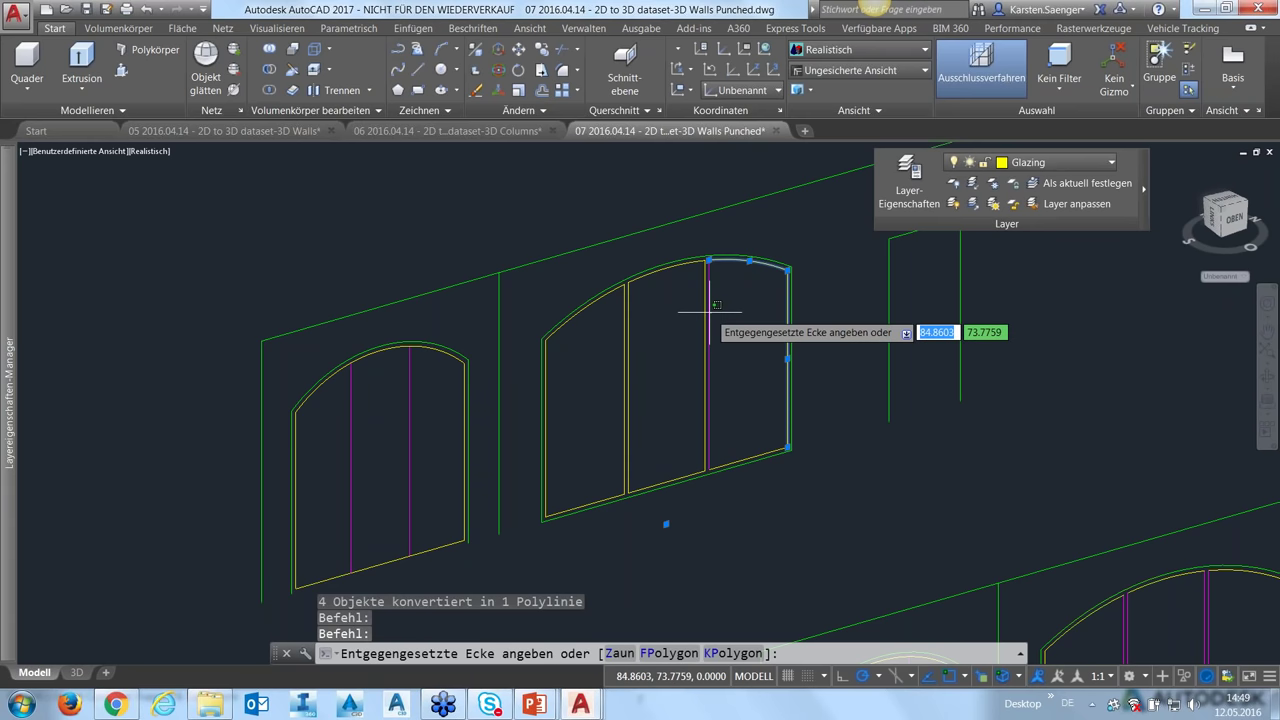
pyautogui.click(703, 286)
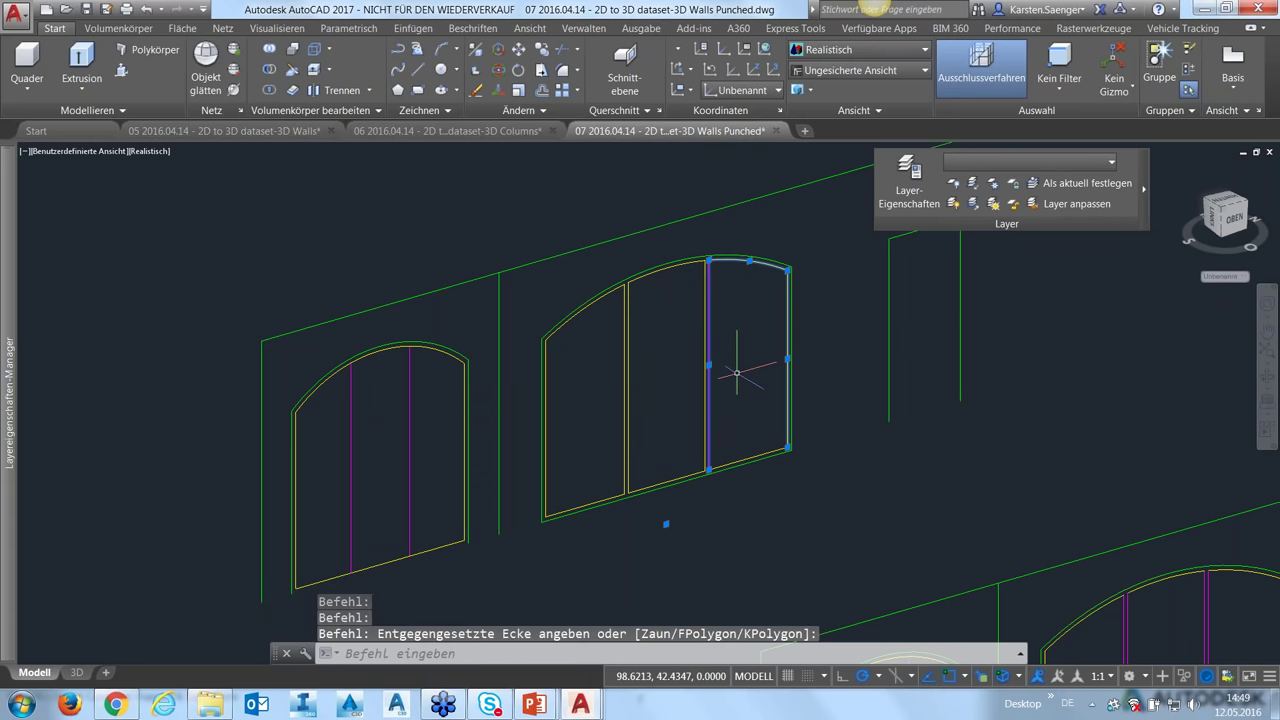
pyautogui.click(762, 453)
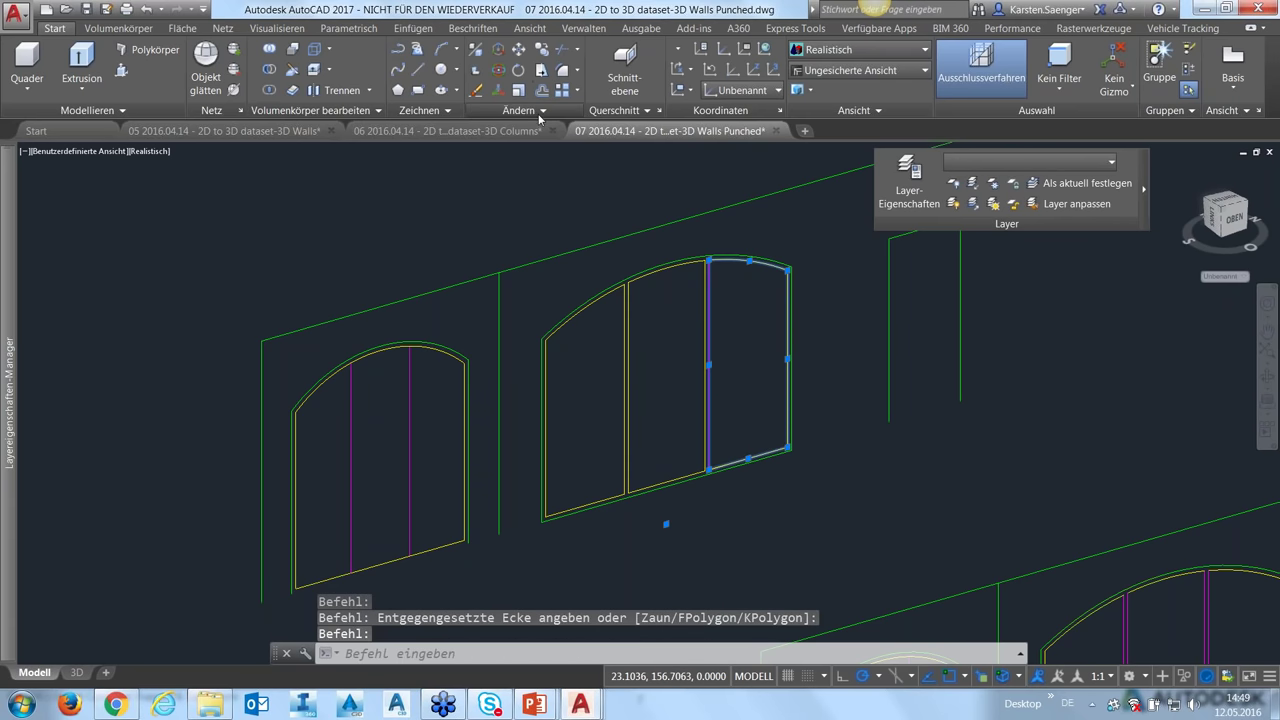
pyautogui.click(540, 112)
pyautogui.click(538, 150)
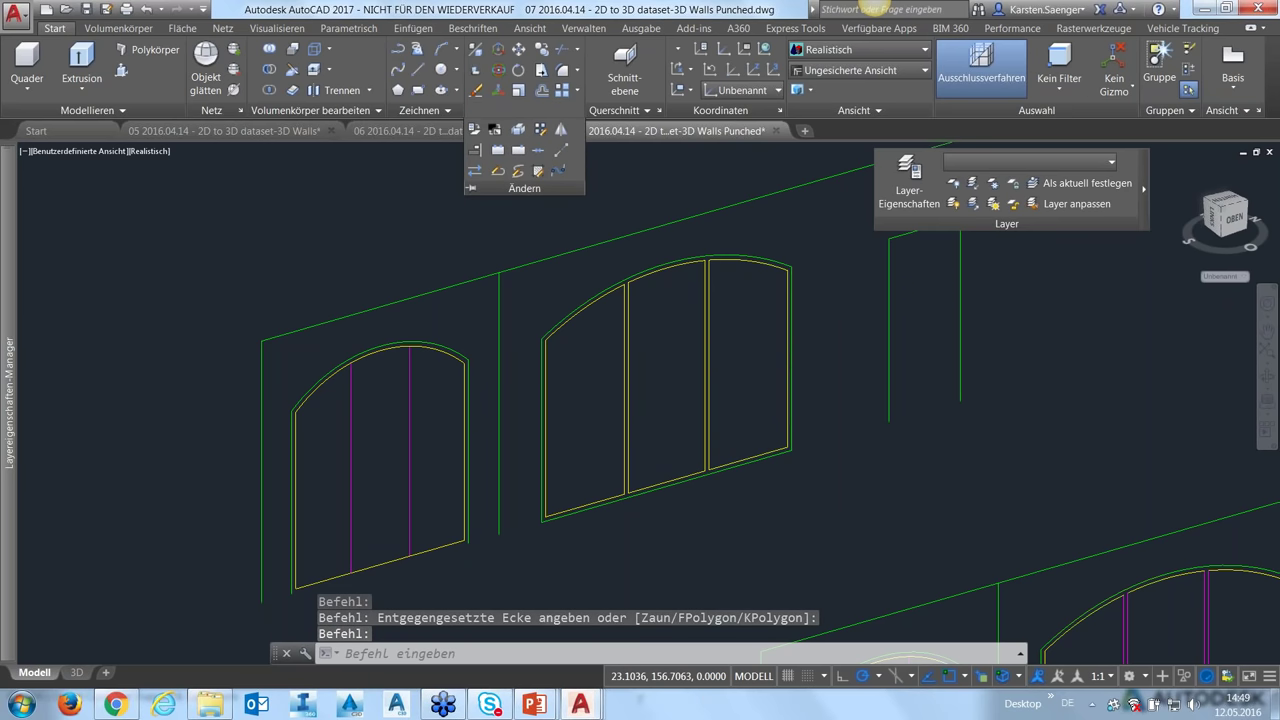
pyautogui.click(786, 258)
pyautogui.click(542, 400)
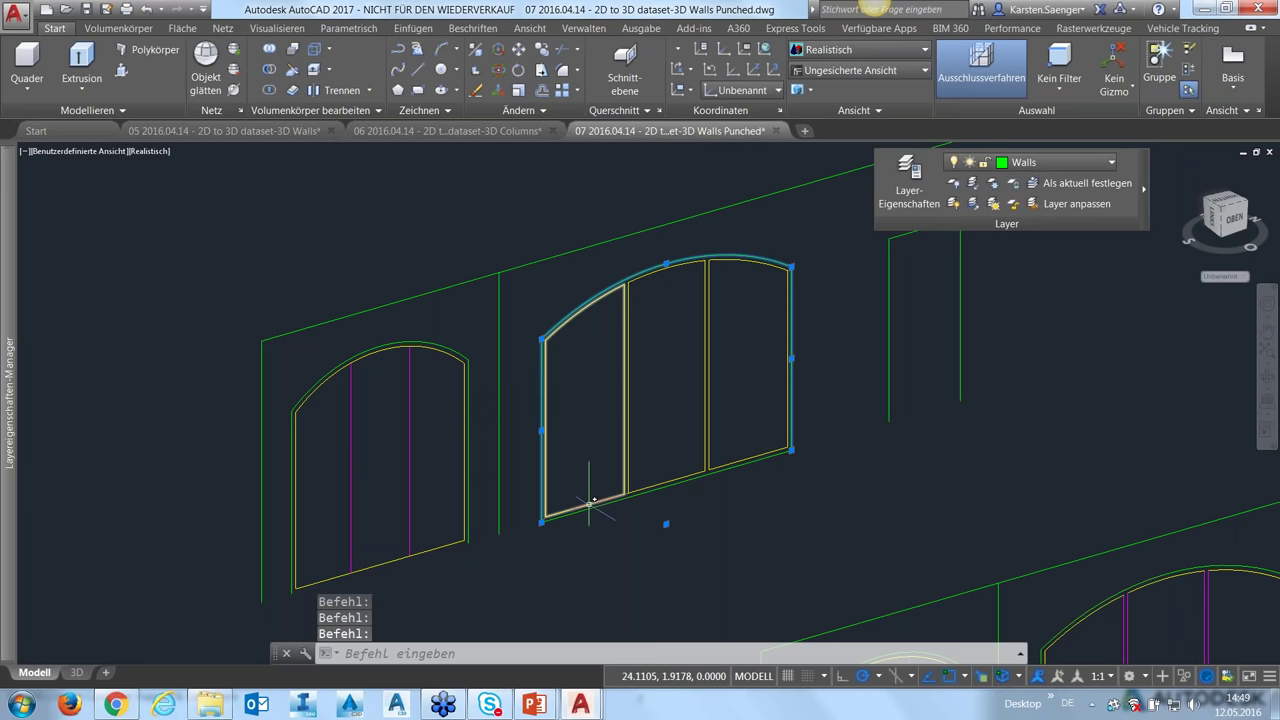
pyautogui.click(520, 110)
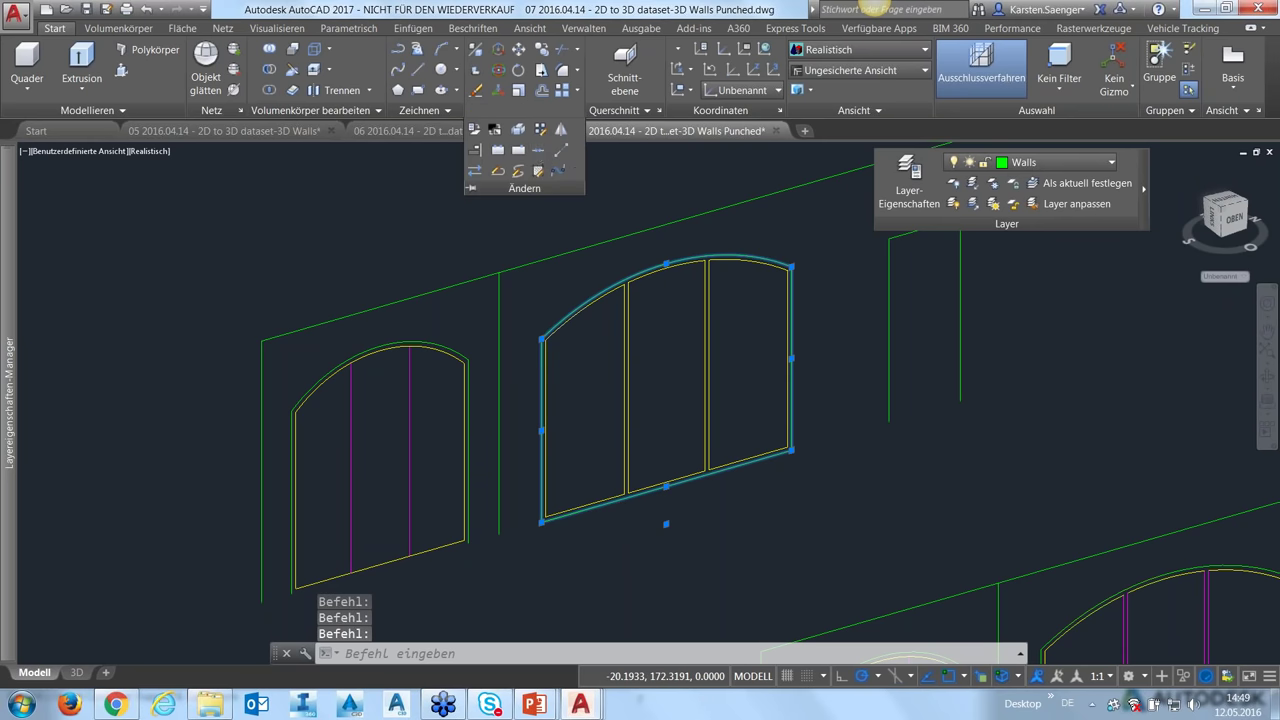
pyautogui.click(538, 149)
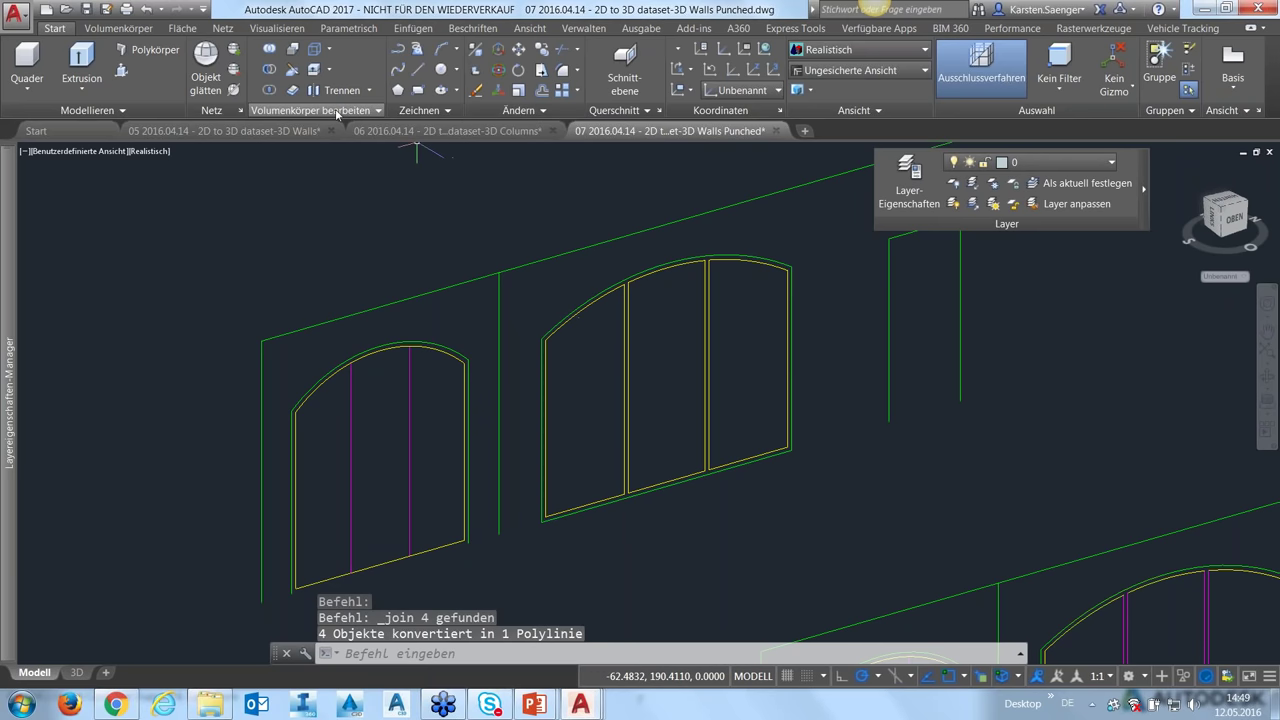
# - Convert the outer arched window outline and the left pane polyline into regions
pyautogui.click(410, 110)
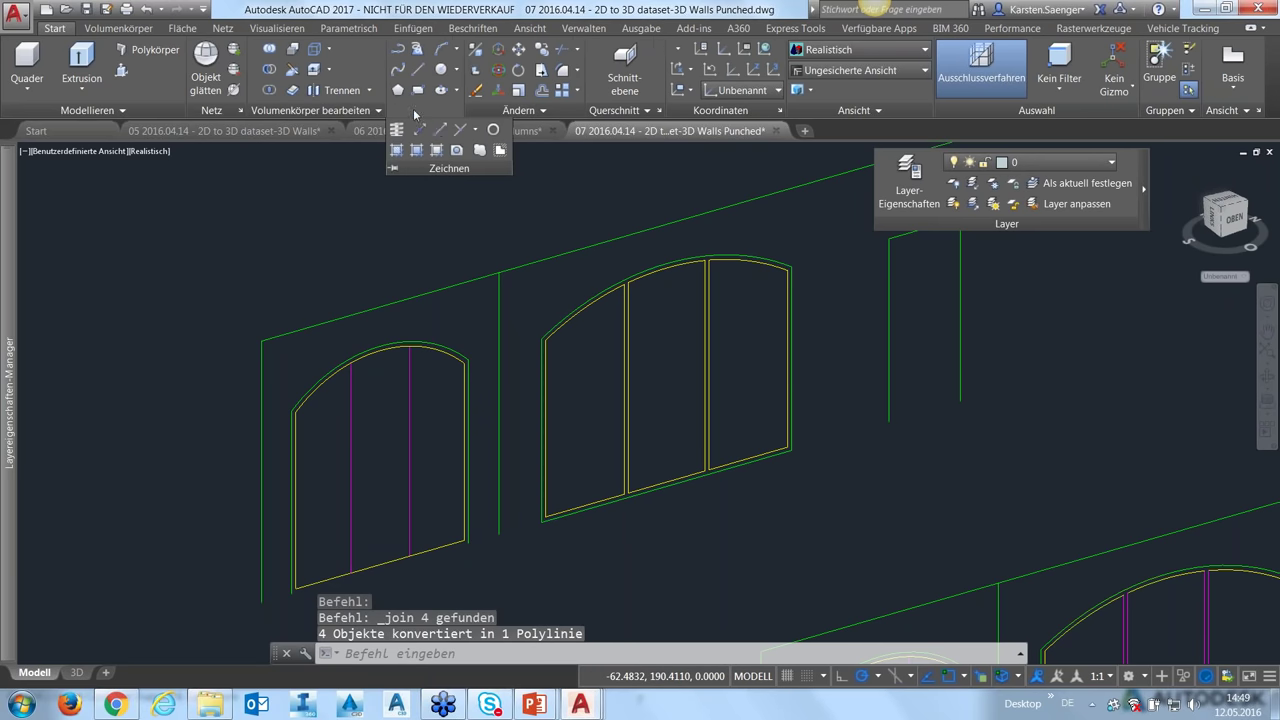
pyautogui.click(457, 151)
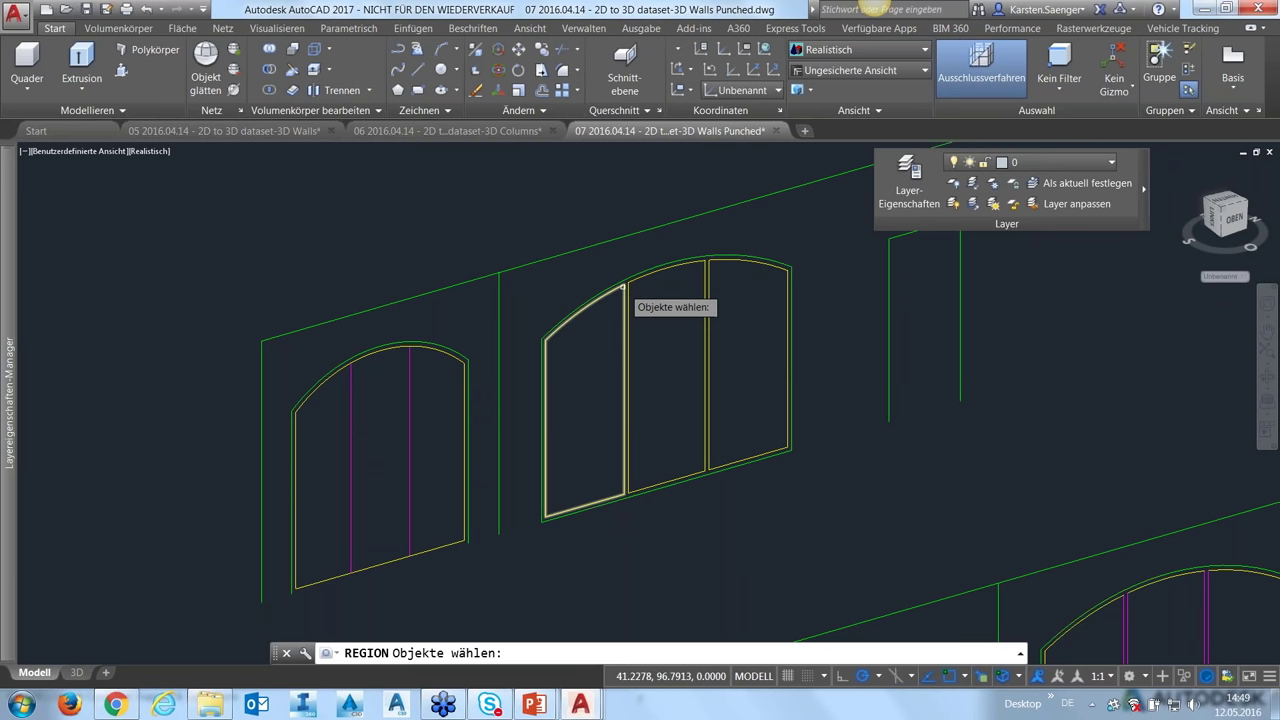
pyautogui.scroll(2, 621, 294)
pyautogui.scroll(2, 625, 292)
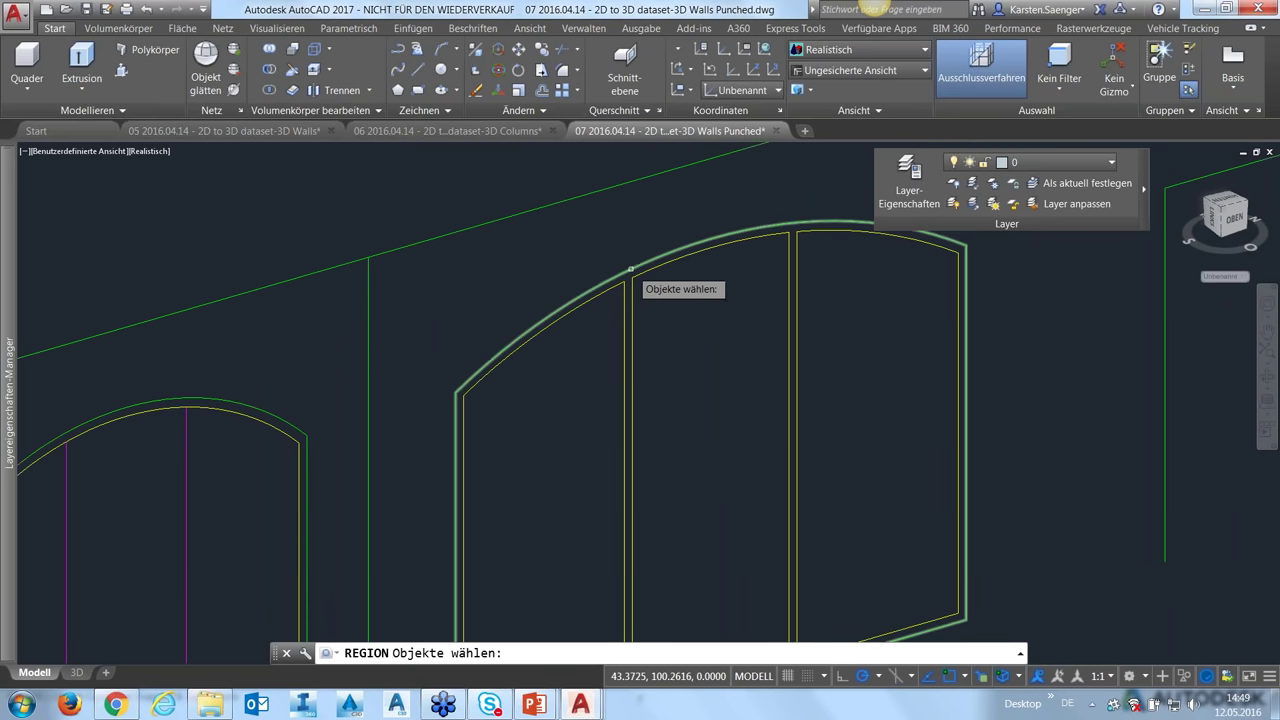
pyautogui.click(632, 253)
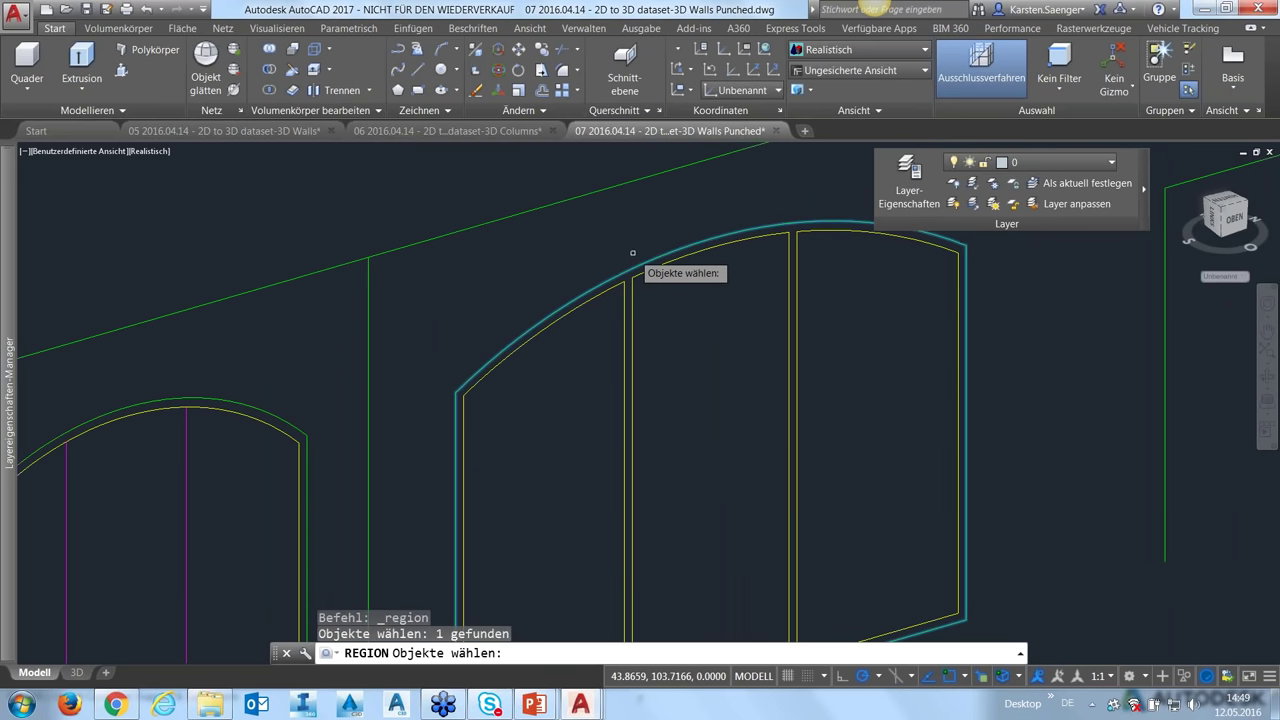
pyautogui.press('Return')
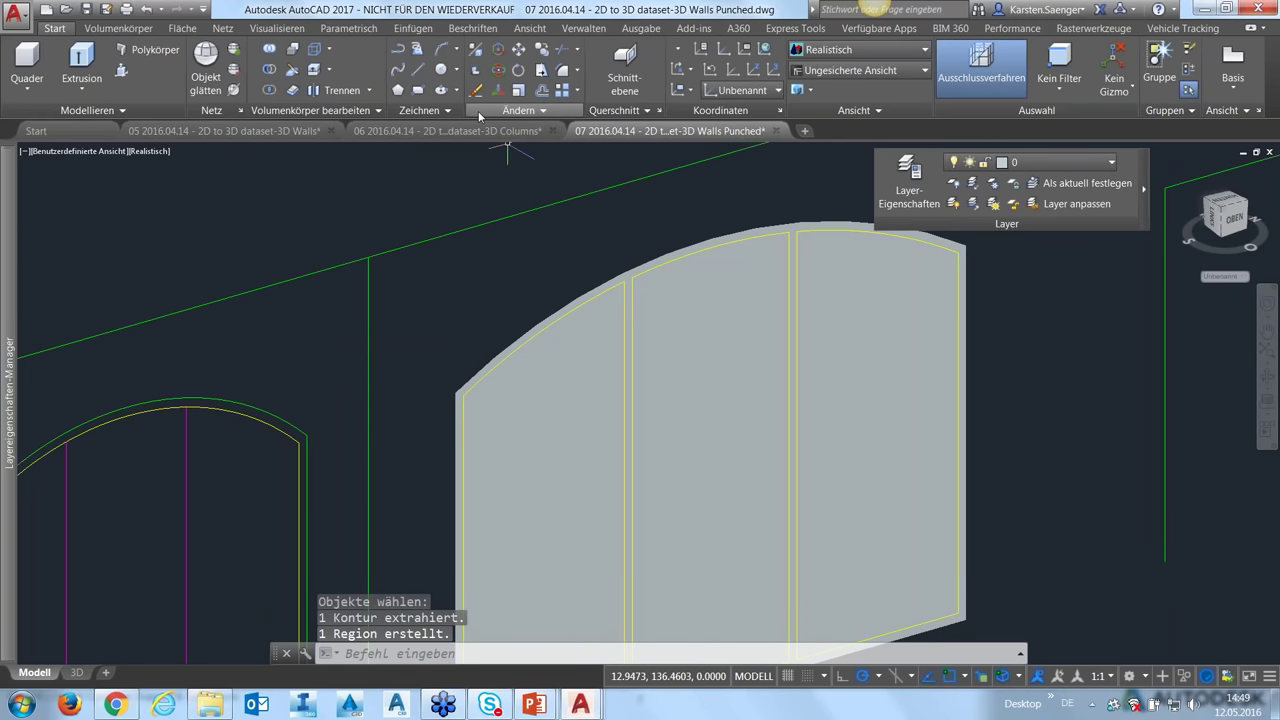
pyautogui.click(418, 110)
pyautogui.click(425, 132)
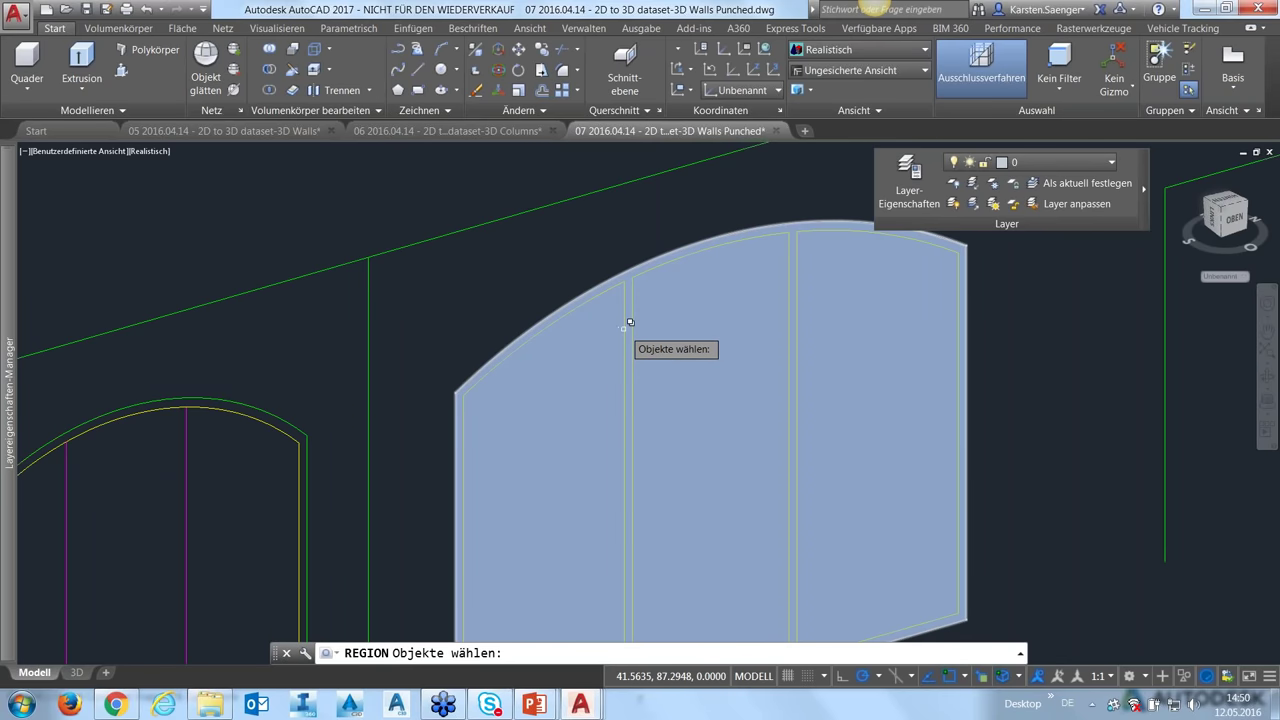
pyautogui.click(624, 327)
pyautogui.click(682, 404)
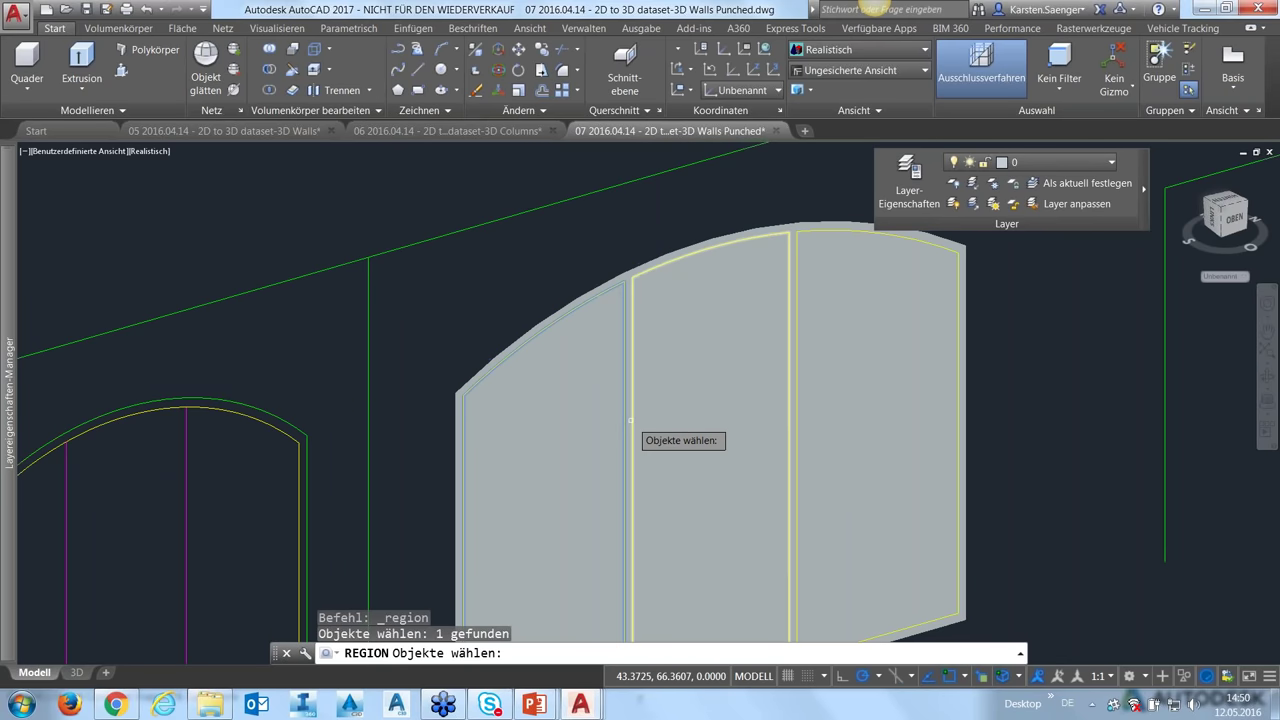
pyautogui.press('Return')
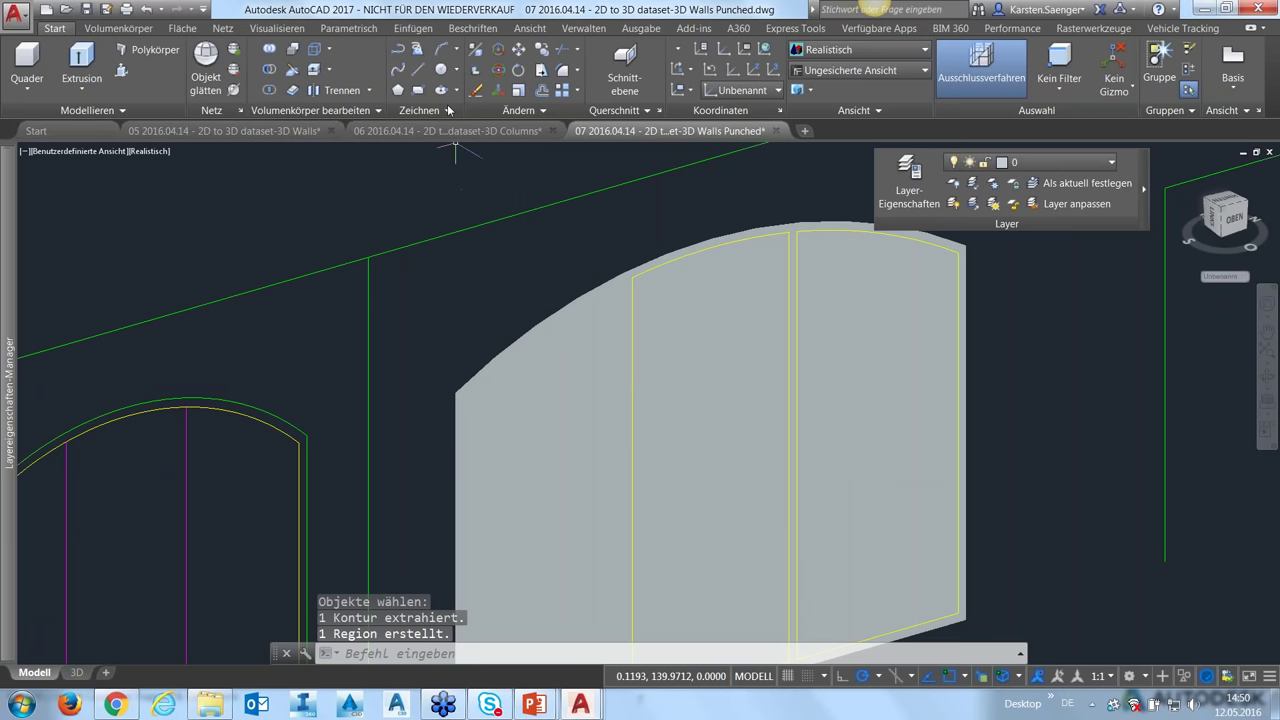
# - Convert the middle and right pane polylines into regions
pyautogui.click(447, 110)
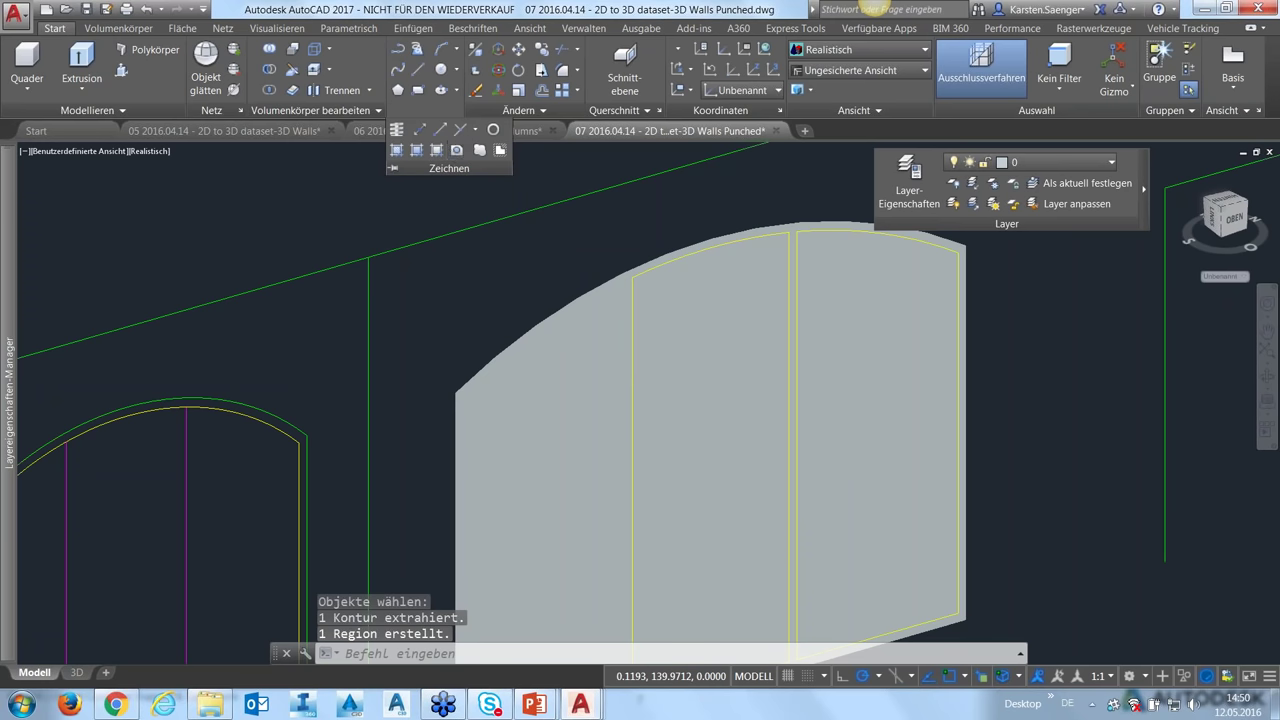
pyautogui.click(500, 150)
pyautogui.click(685, 250)
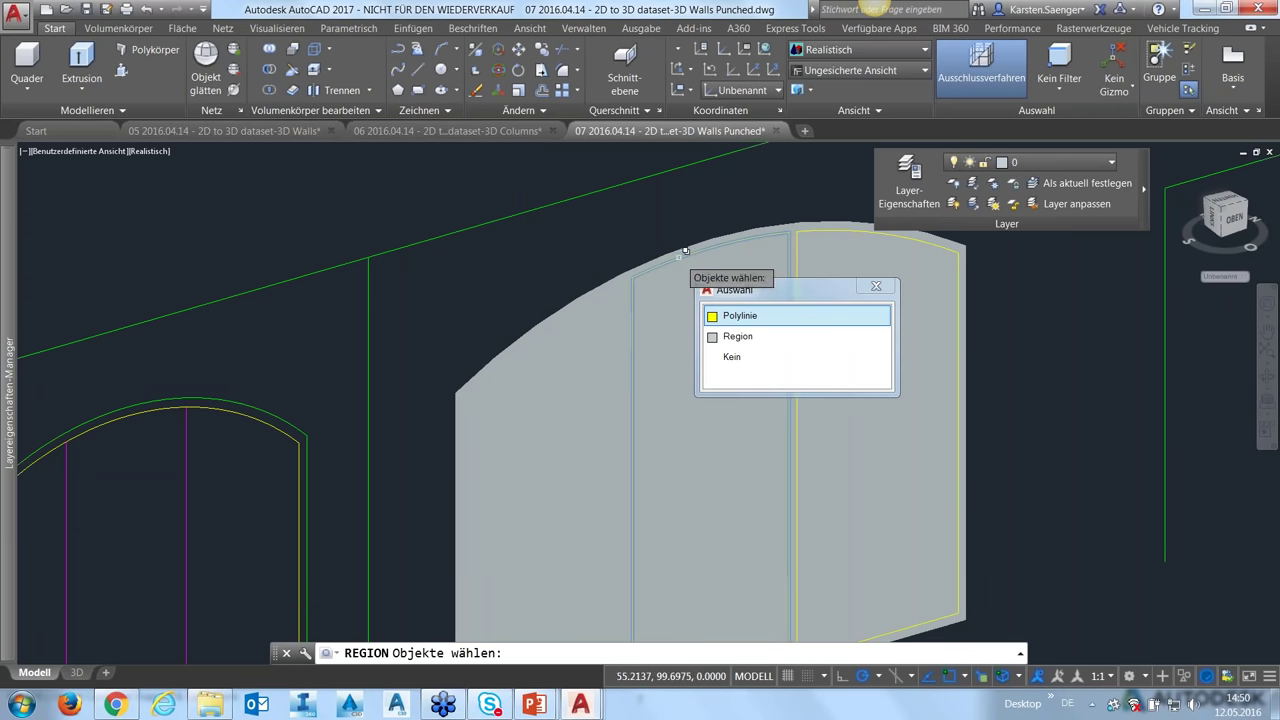
pyautogui.click(741, 317)
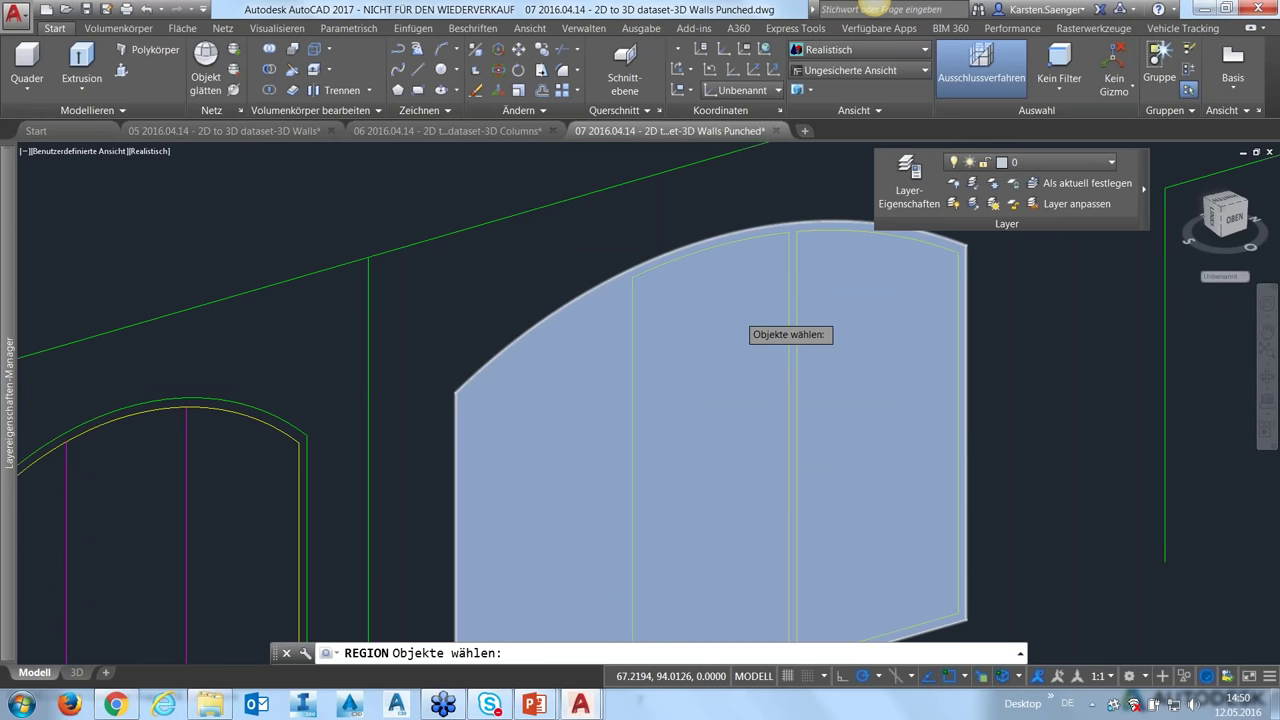
pyautogui.press('Return')
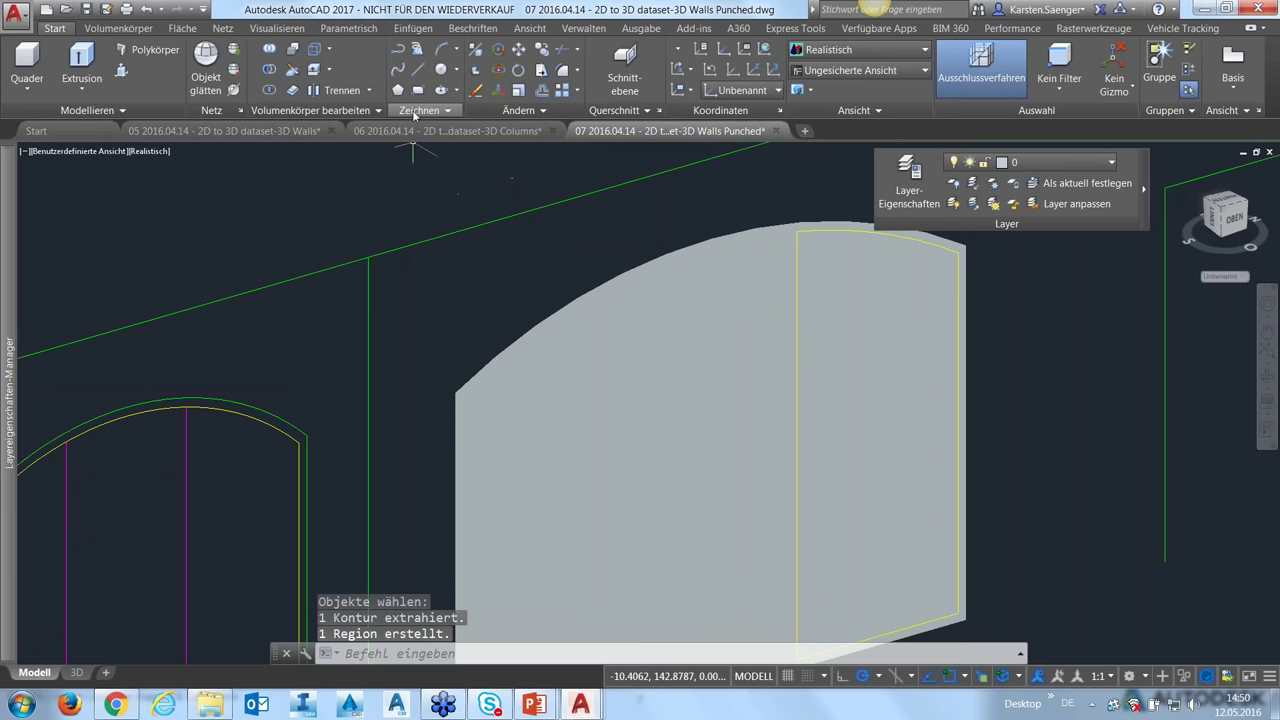
pyautogui.click(419, 111)
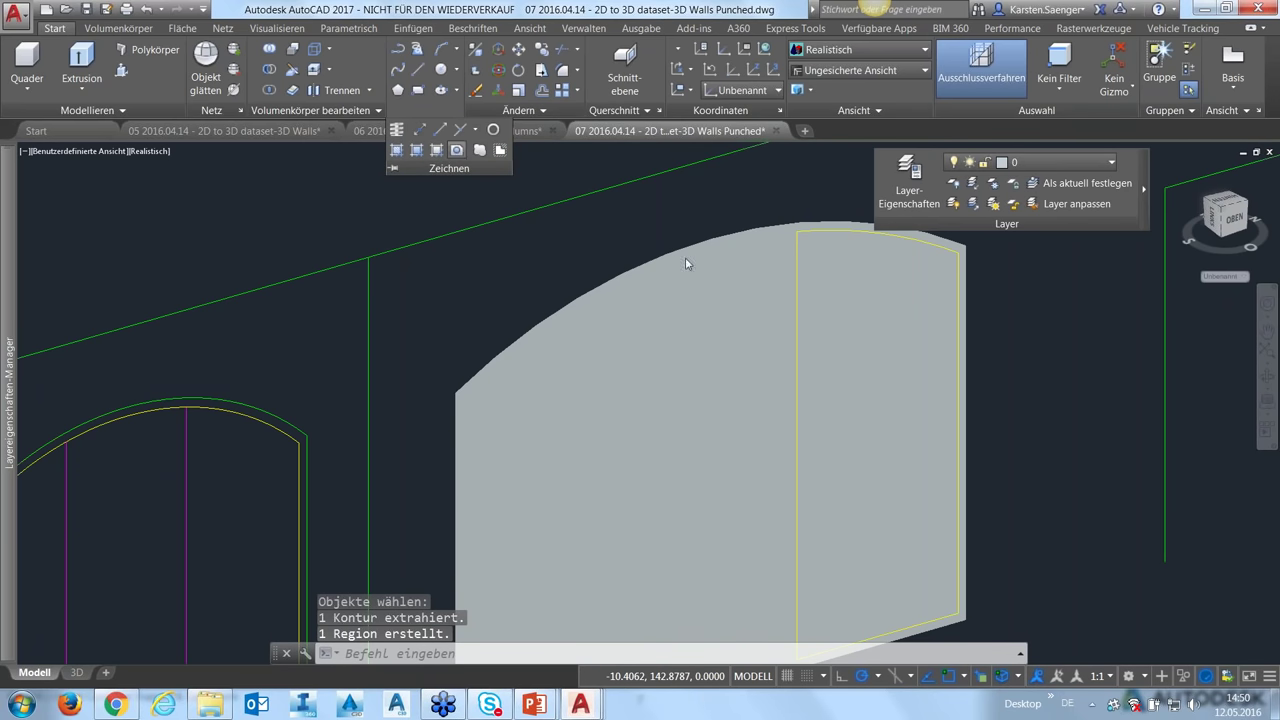
pyautogui.press('Return')
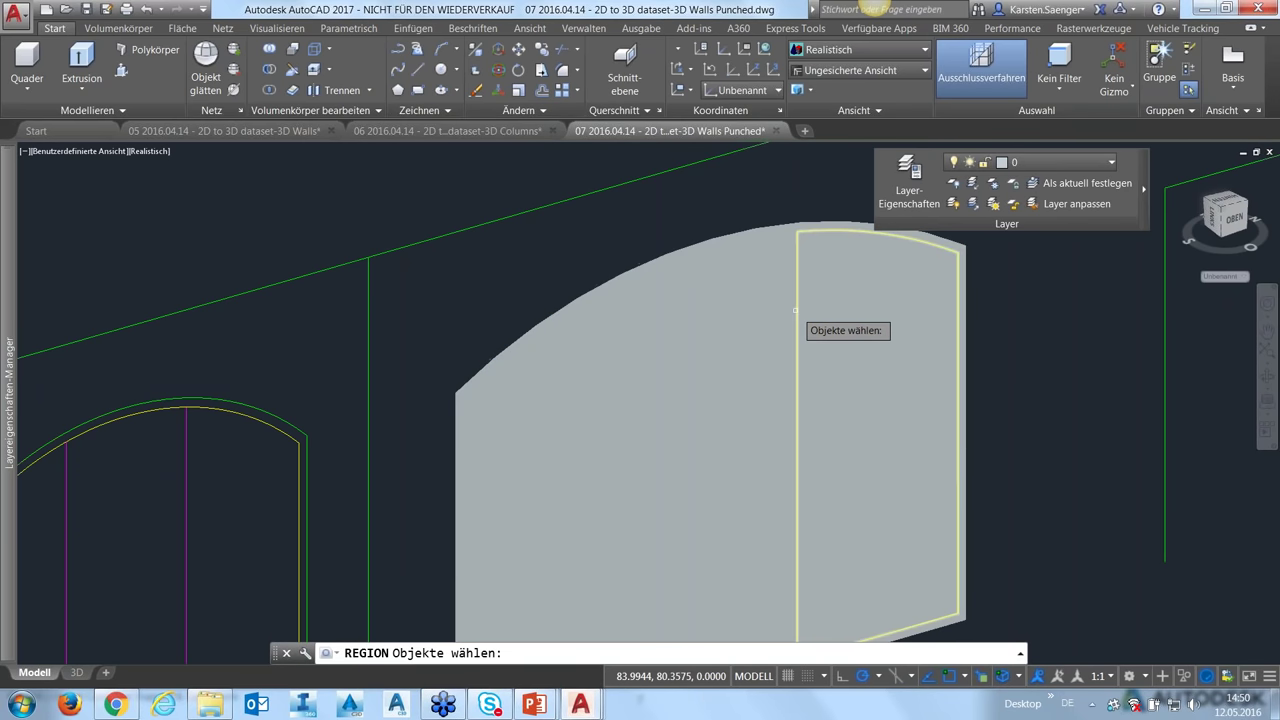
pyautogui.click(796, 310)
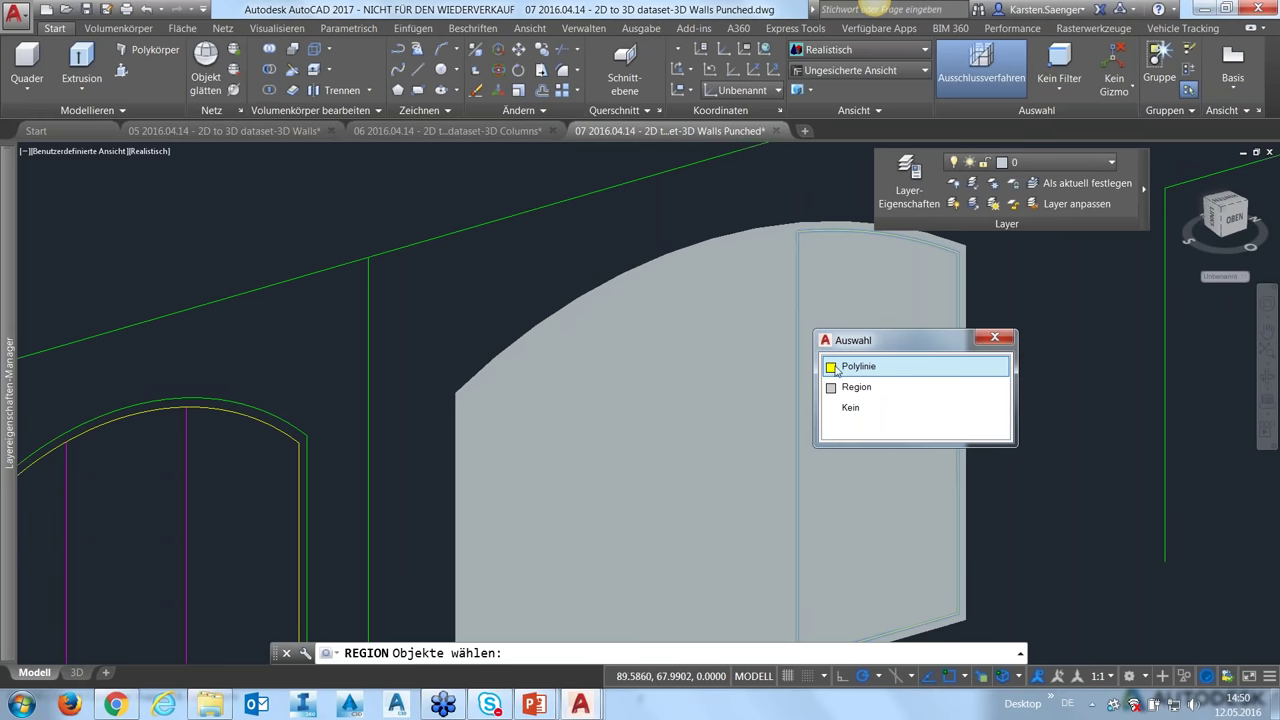
pyautogui.click(838, 370)
pyautogui.press('Return')
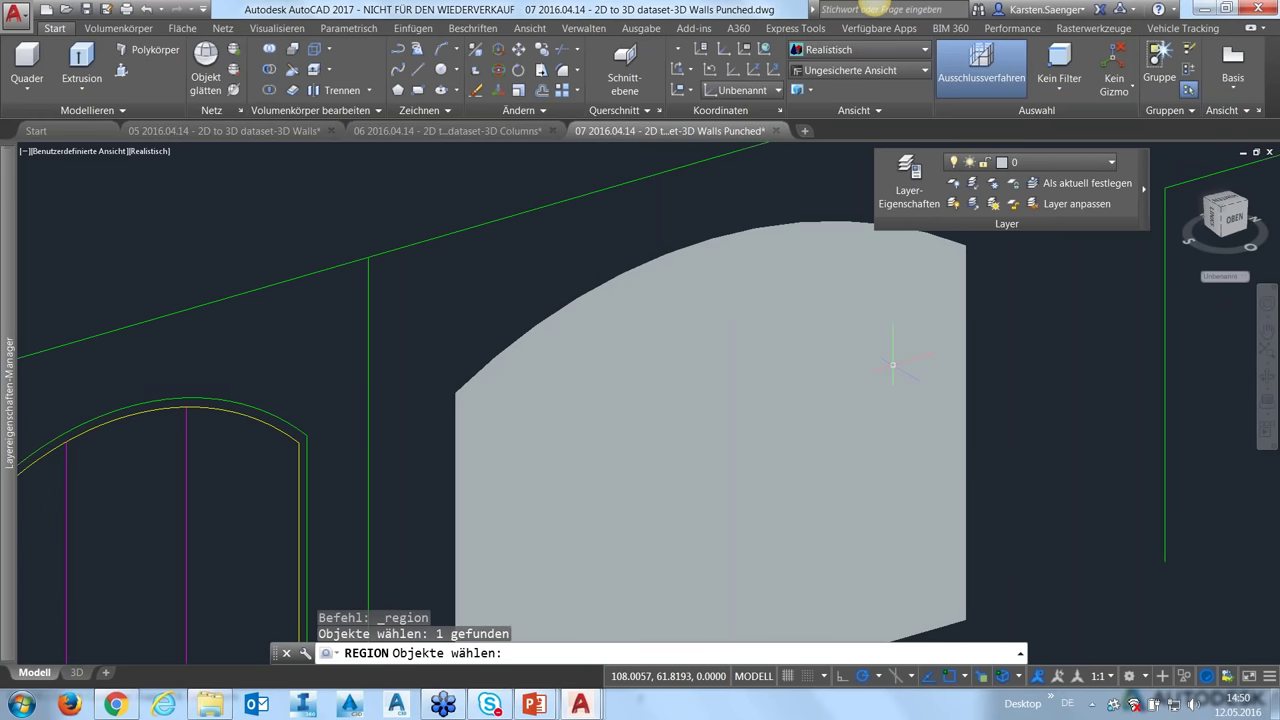
# - Begin a Subtract with the window and right pane regions selected, then cancel it
pyautogui.click(267, 72)
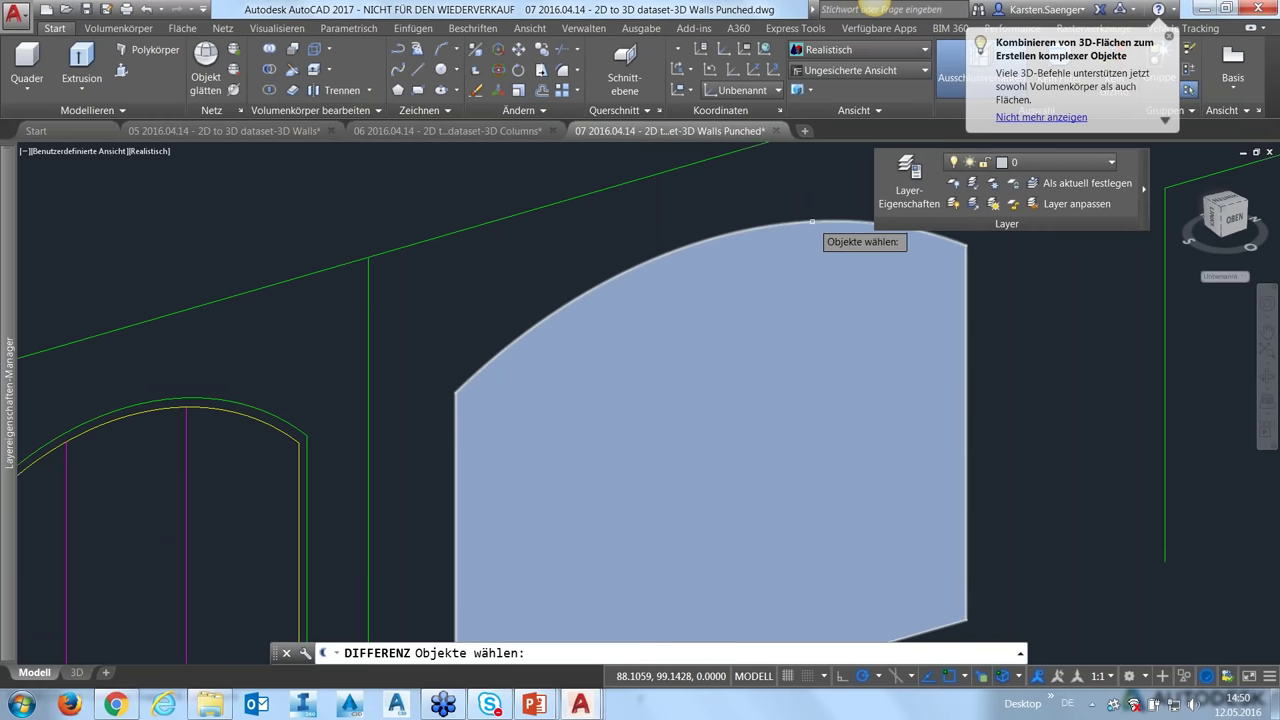
pyautogui.click(841, 363)
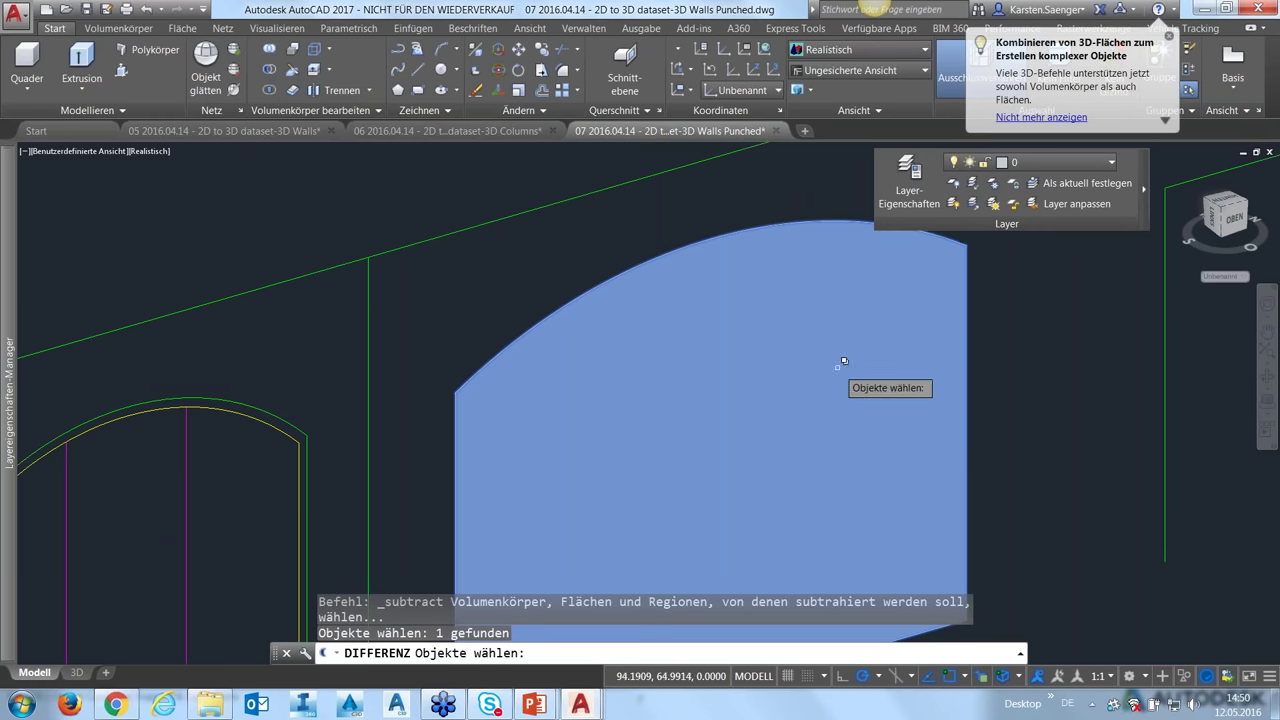
pyautogui.click(939, 345)
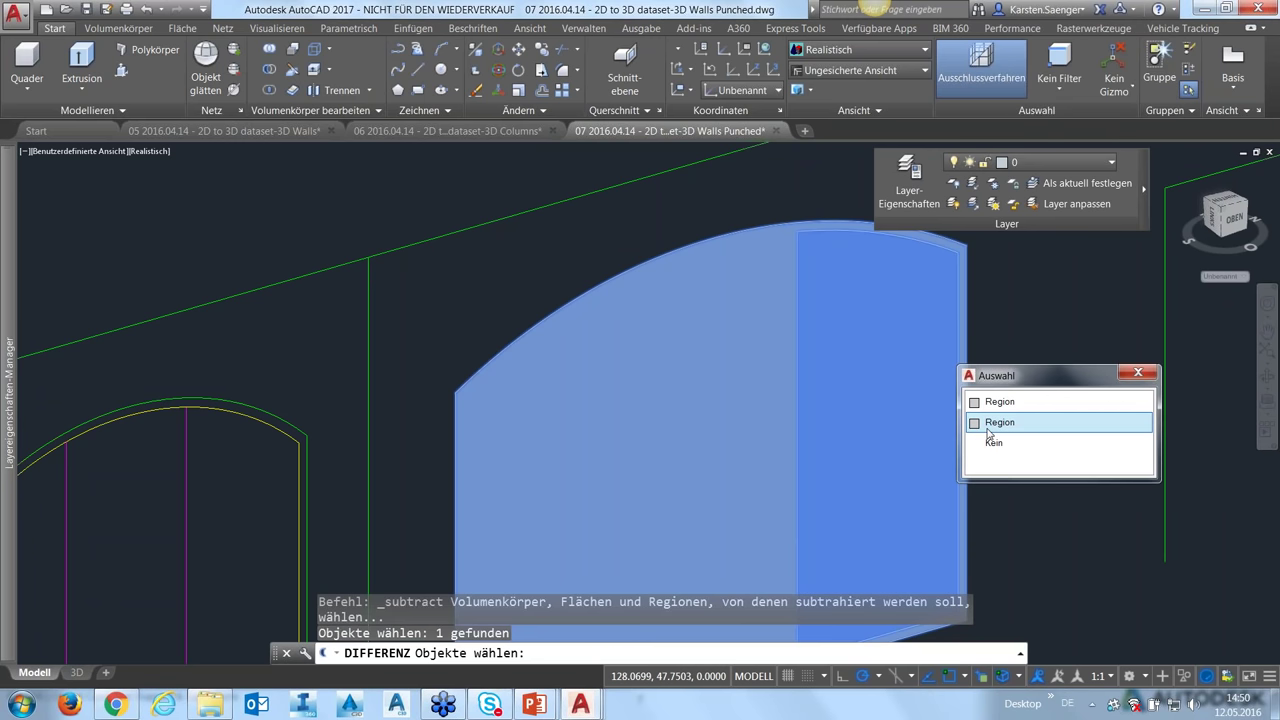
pyautogui.click(986, 423)
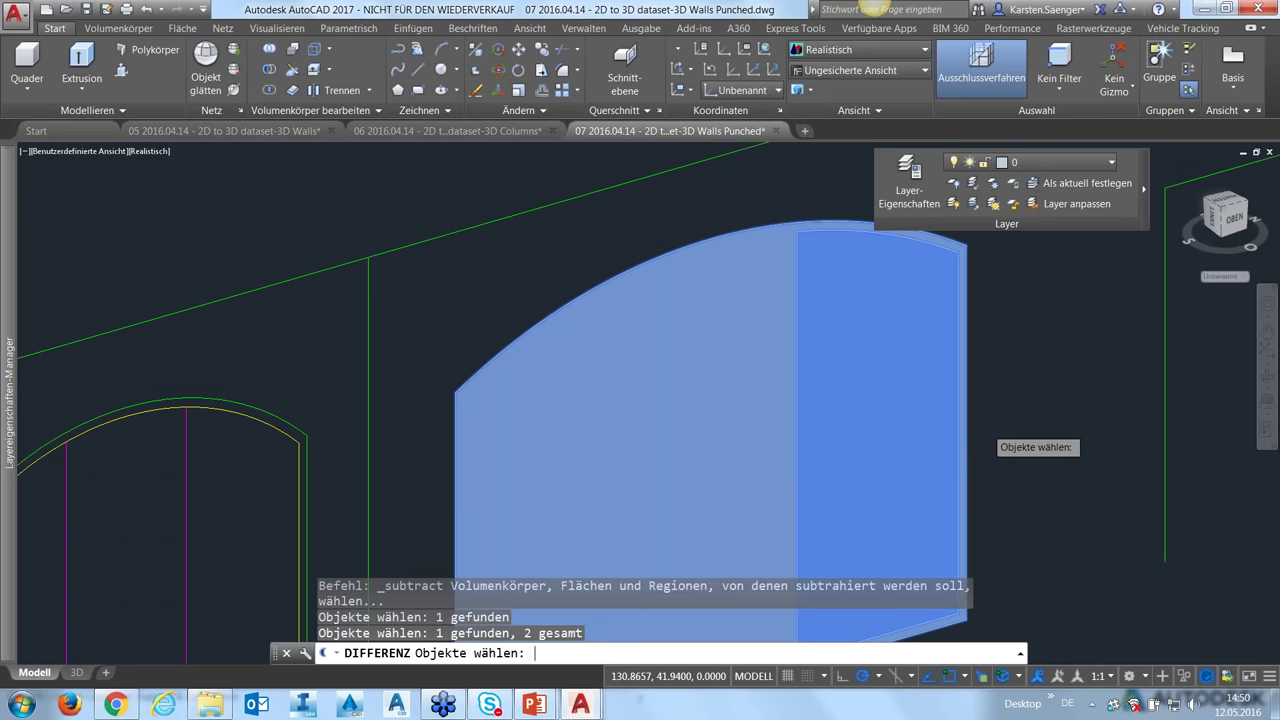
pyautogui.press('Return')
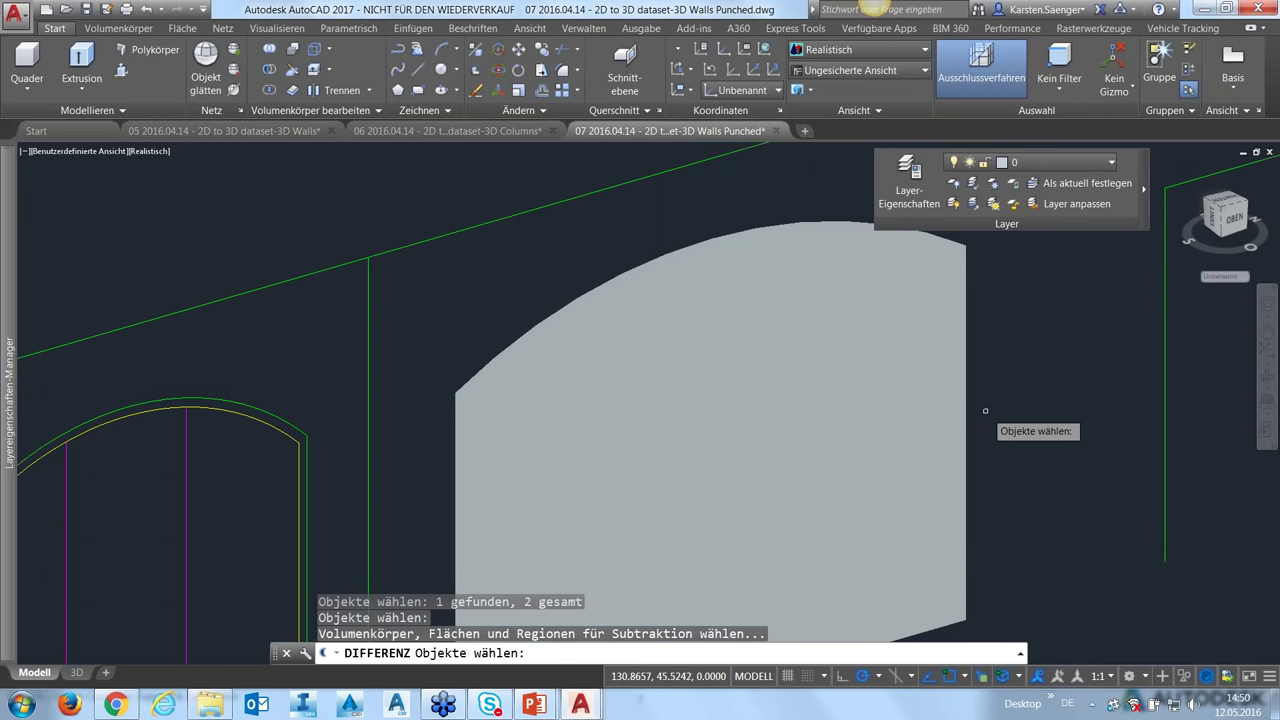
pyautogui.press('Escape')
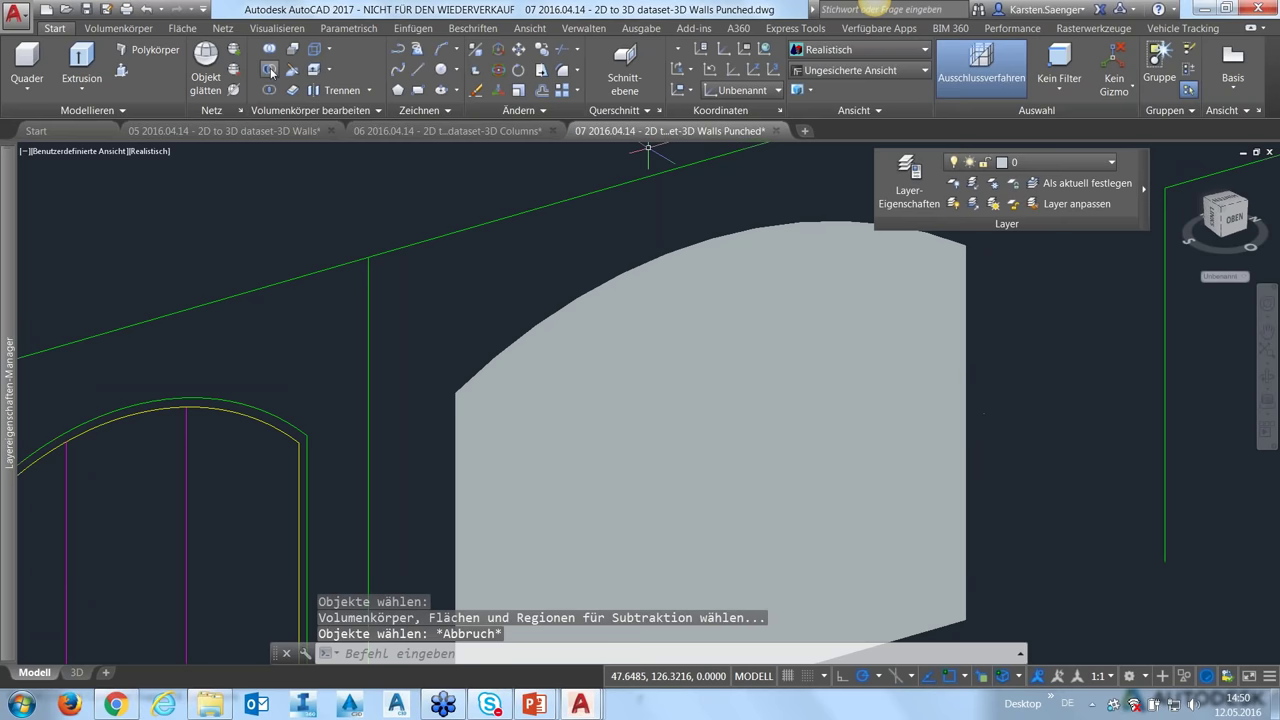
# - Subtract the right pane region from the arched window region
pyautogui.press('Return')
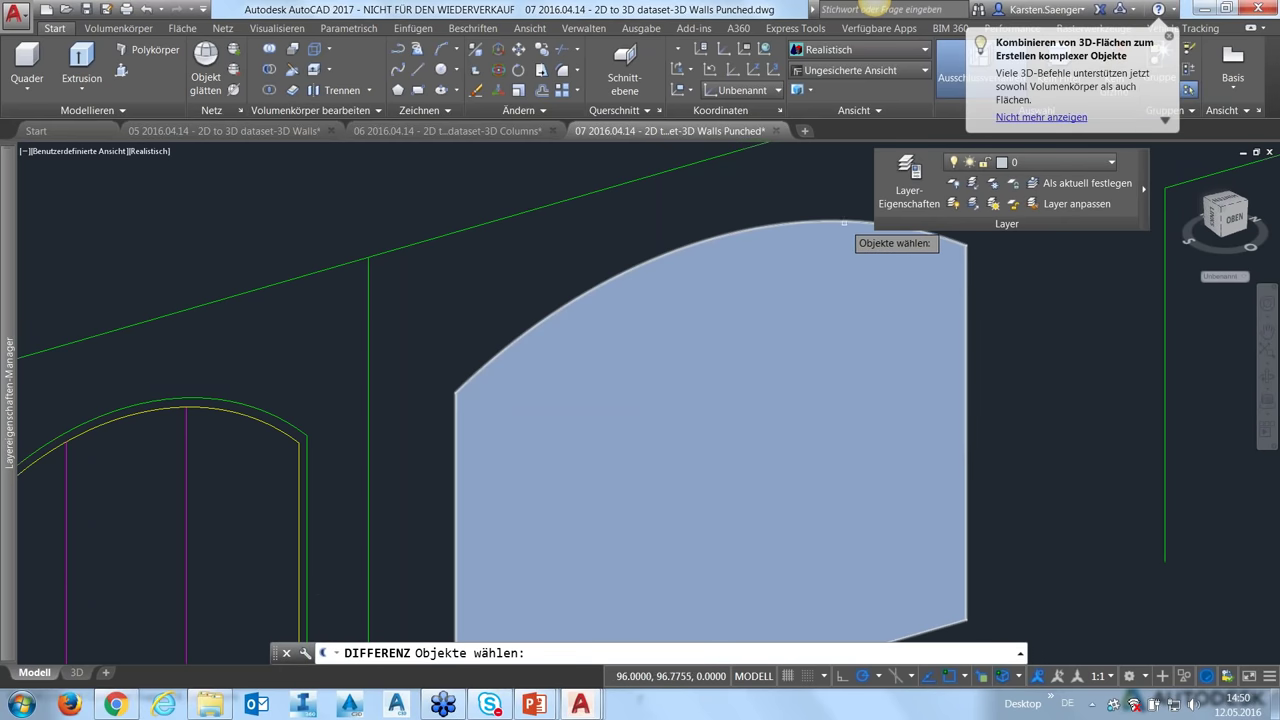
pyautogui.click(852, 228)
pyautogui.press('Return')
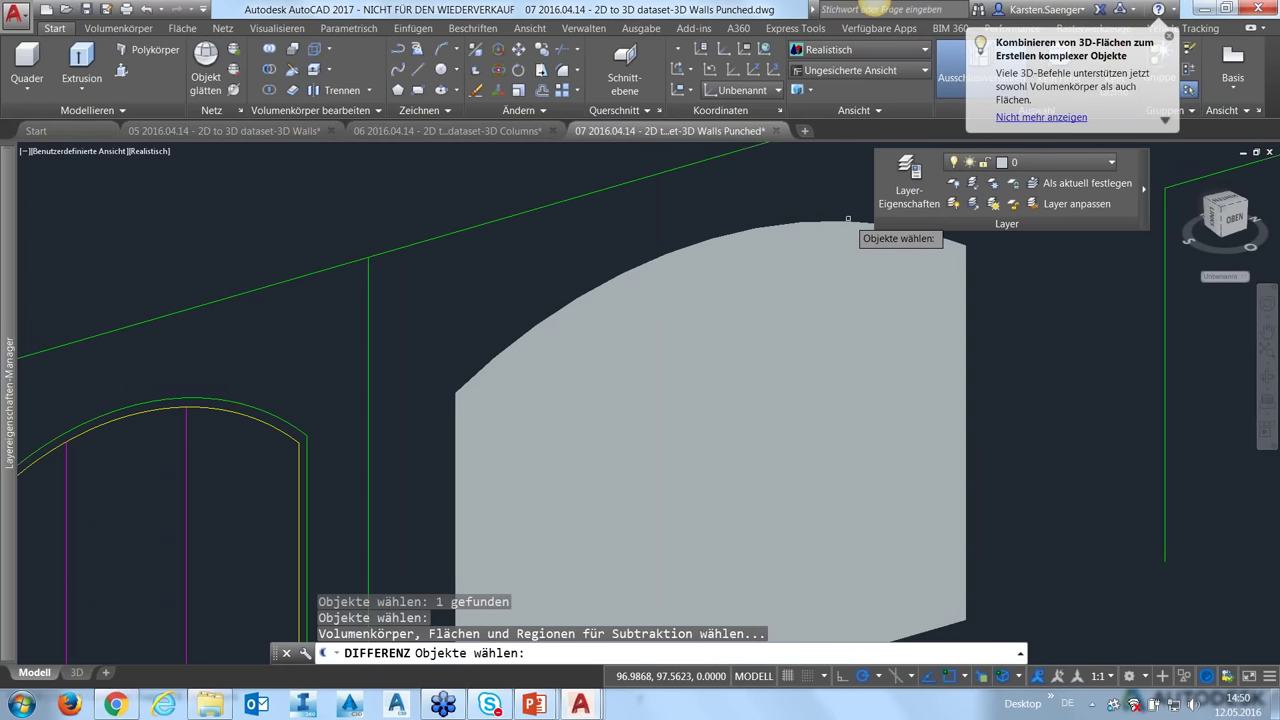
pyautogui.click(881, 323)
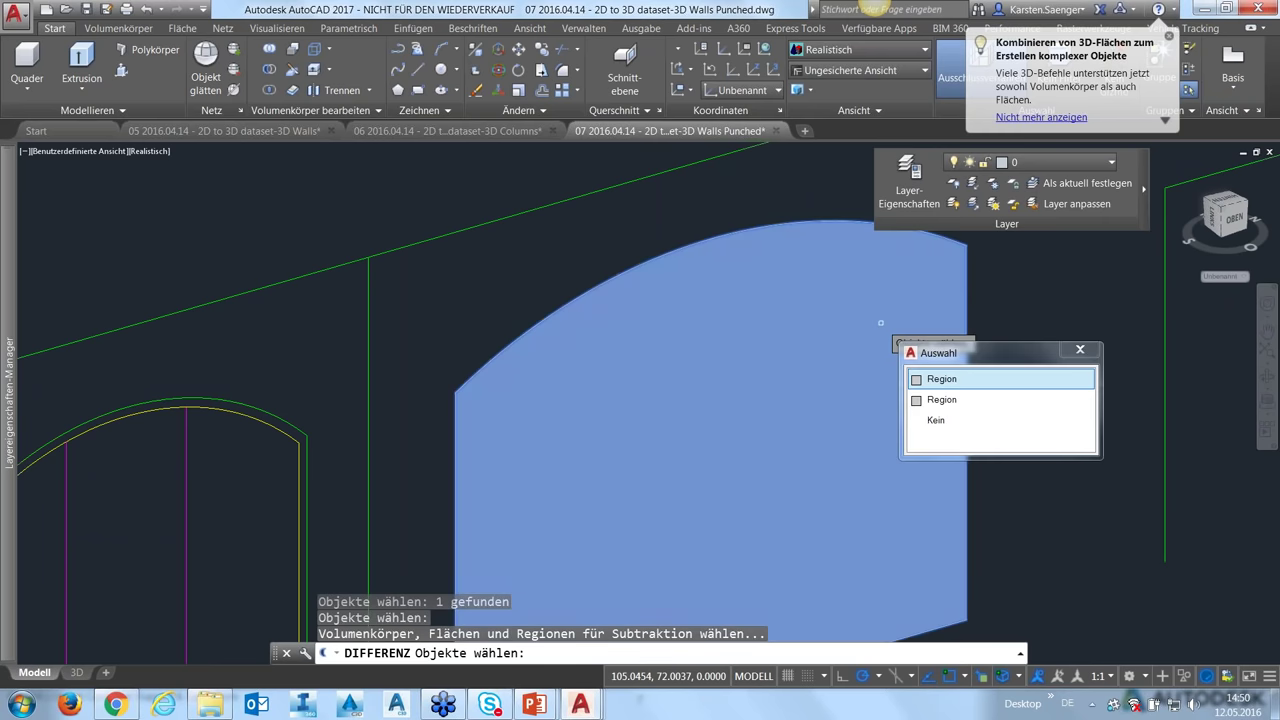
pyautogui.click(932, 400)
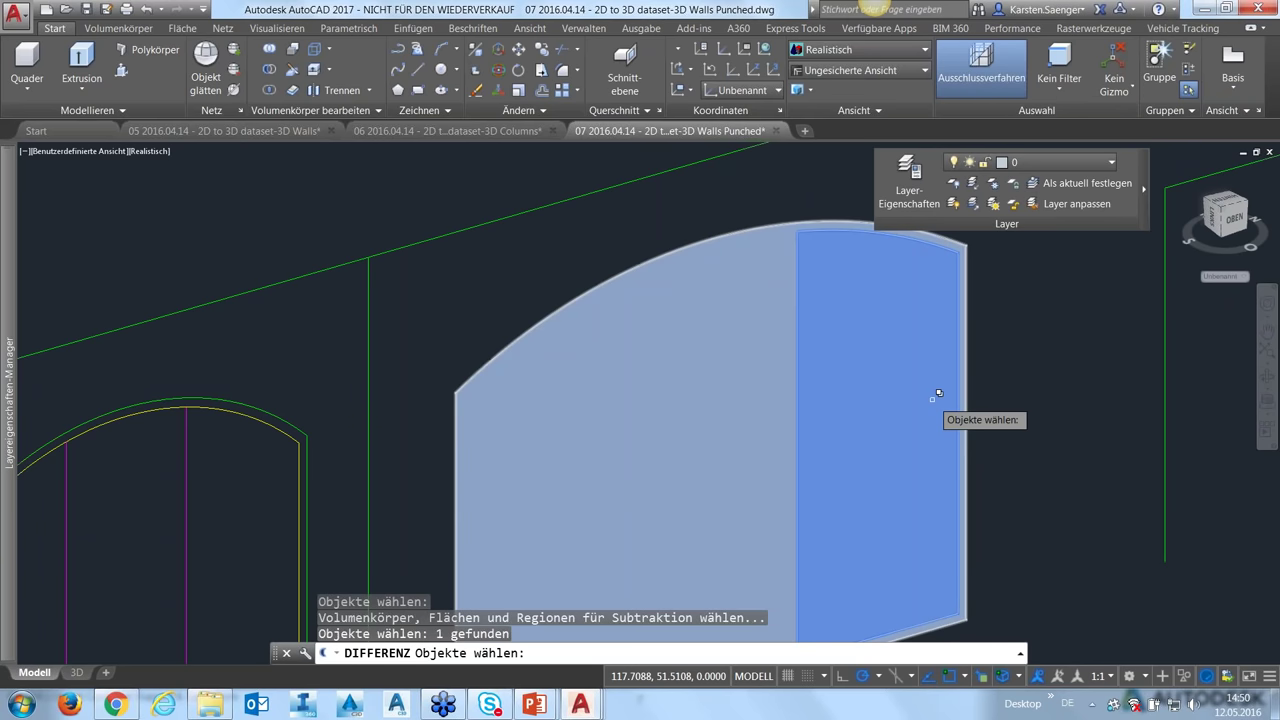
pyautogui.press('Return')
pyautogui.scroll(2, 788, 405)
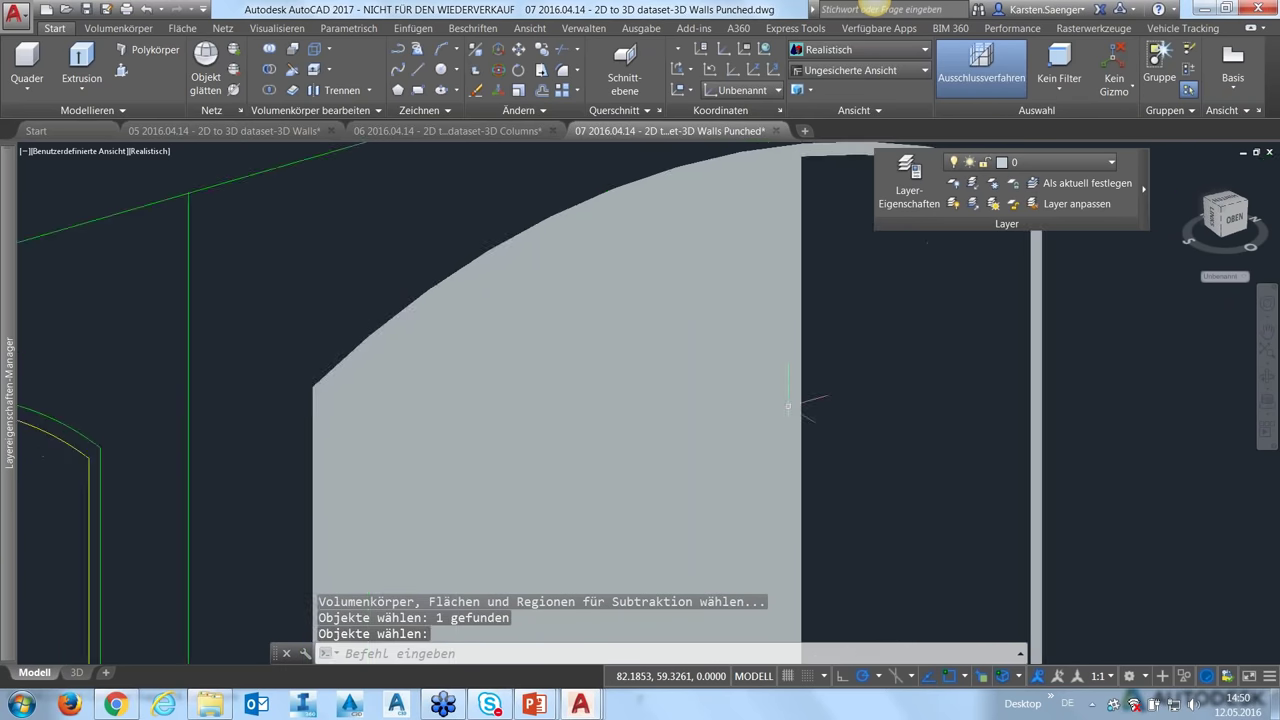
pyautogui.scroll(-2, 788, 405)
pyautogui.scroll(-2, 795, 400)
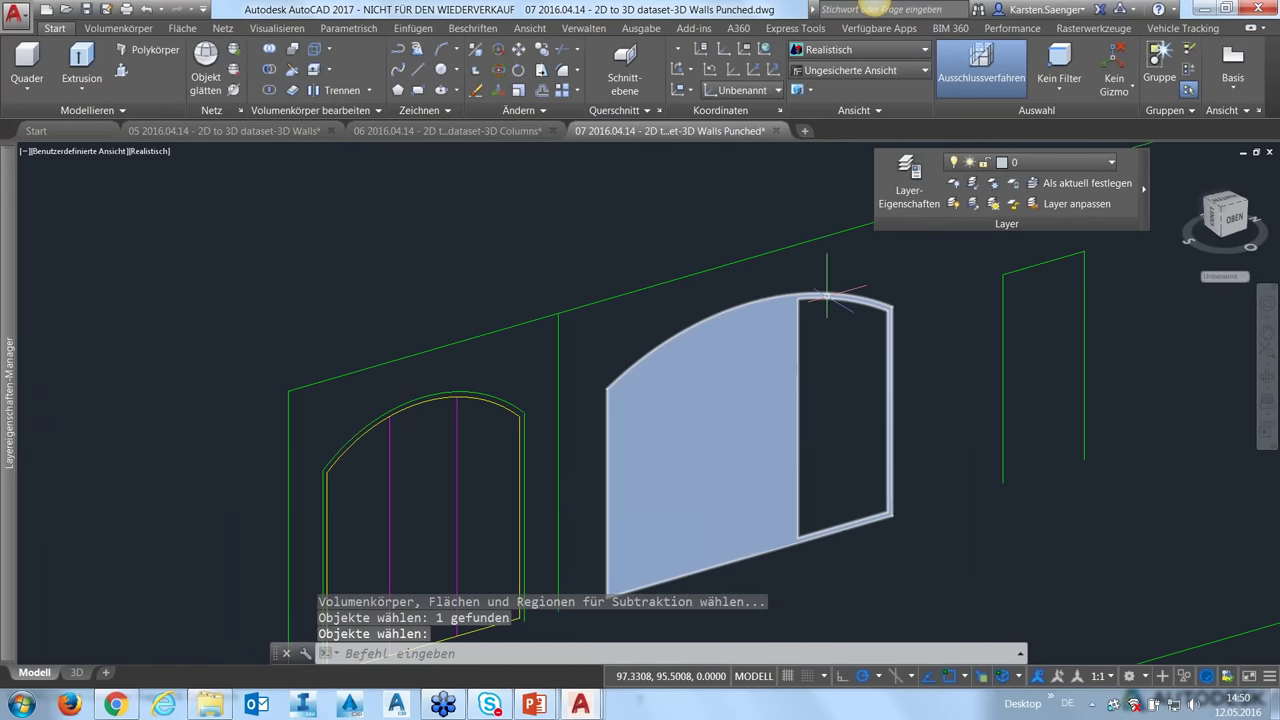
# - Subtract the remaining pane regions from the outer window region, leaving only the frame
pyautogui.click(278, 72)
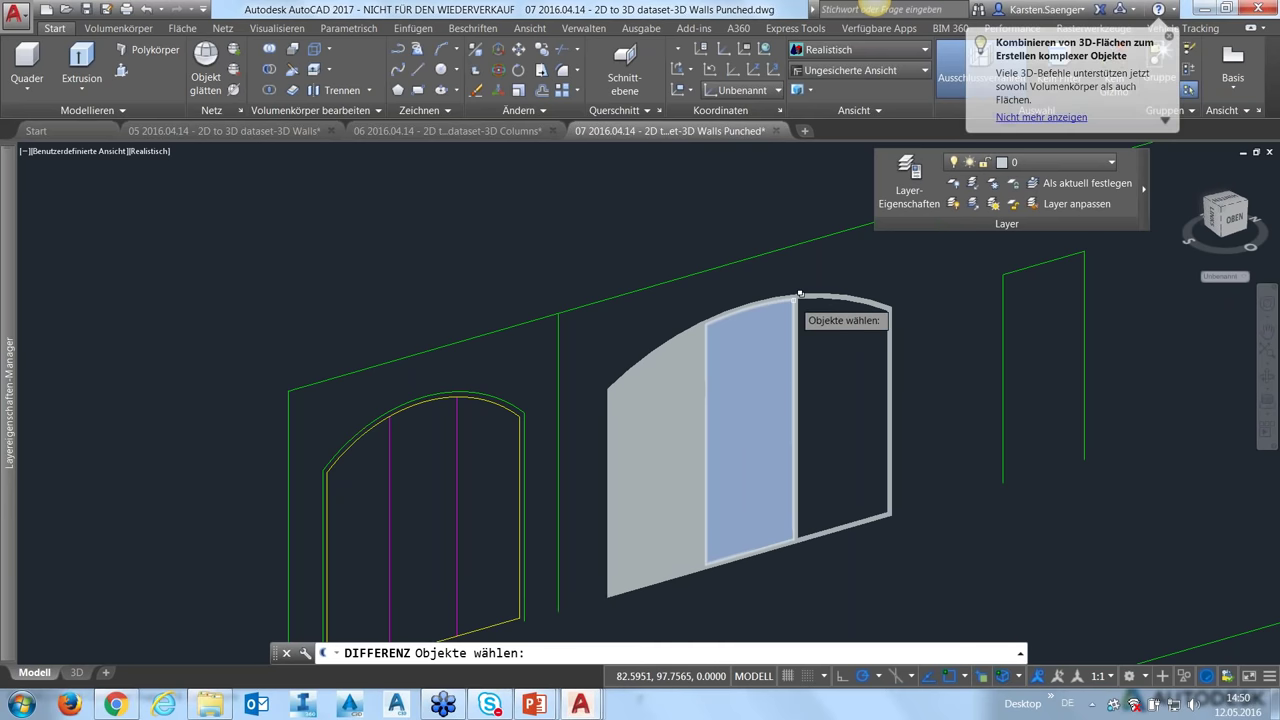
pyautogui.click(700, 340)
pyautogui.press('Return')
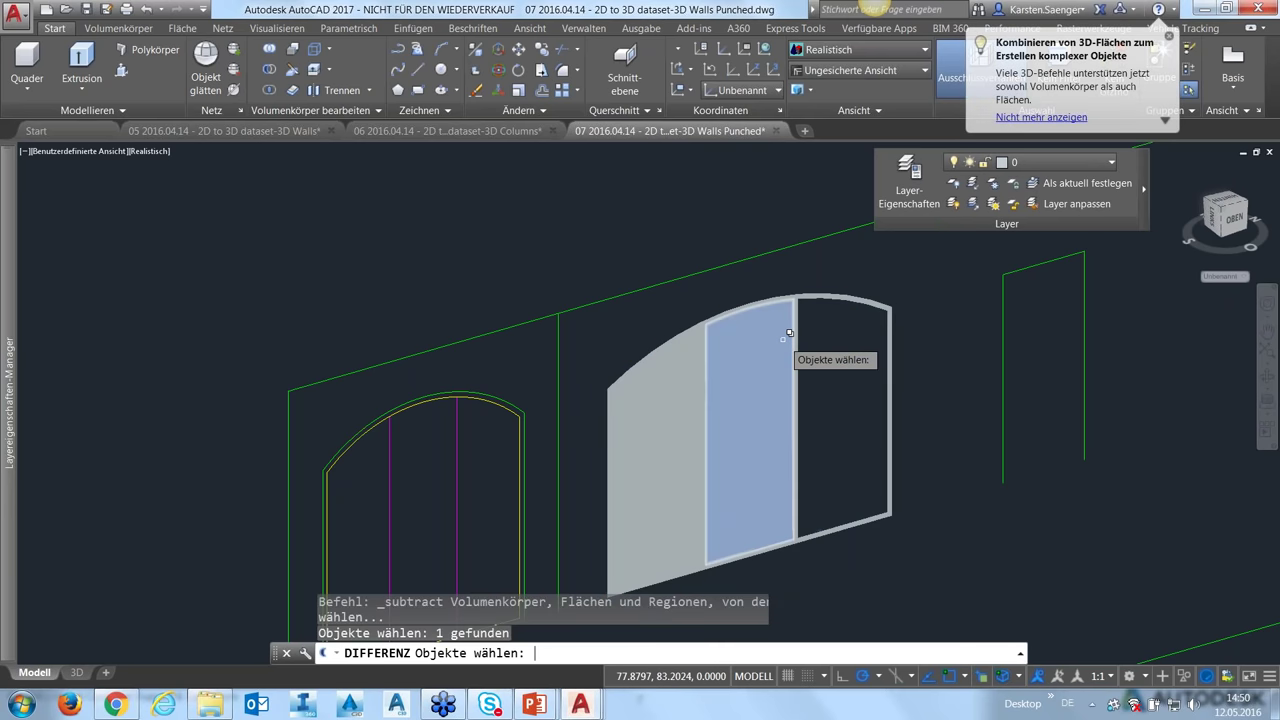
pyautogui.click(784, 337)
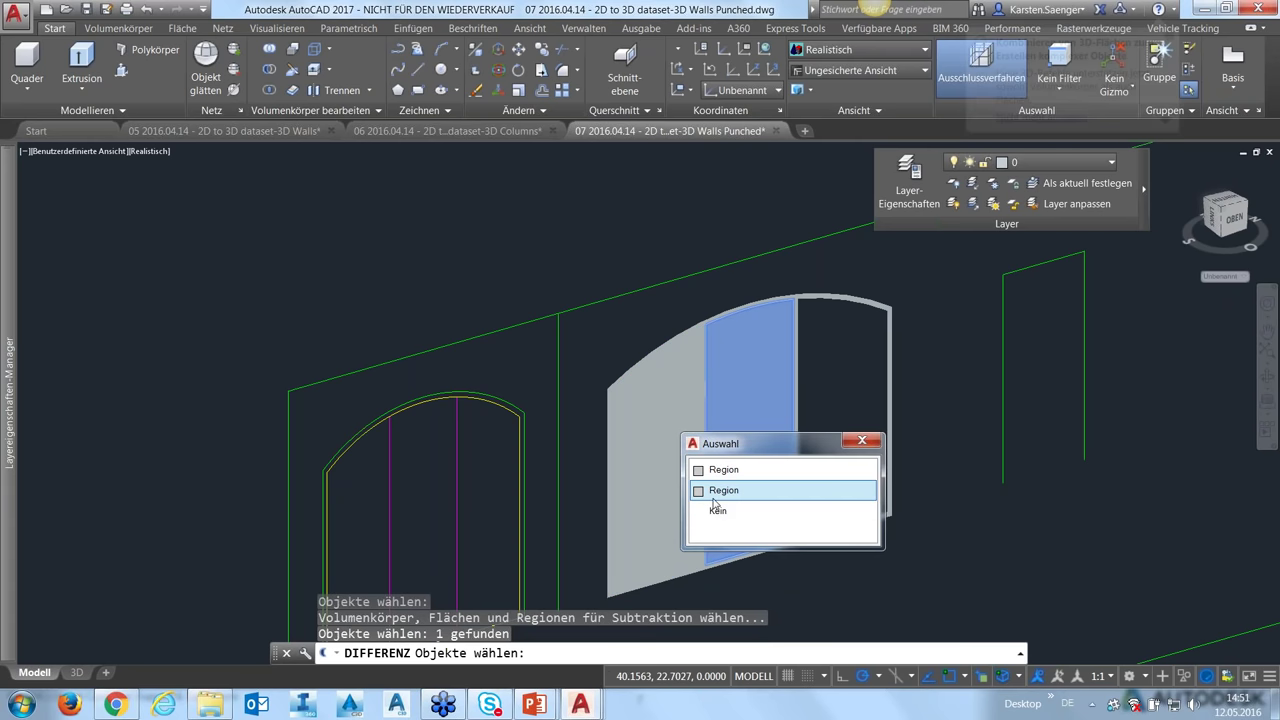
pyautogui.click(716, 492)
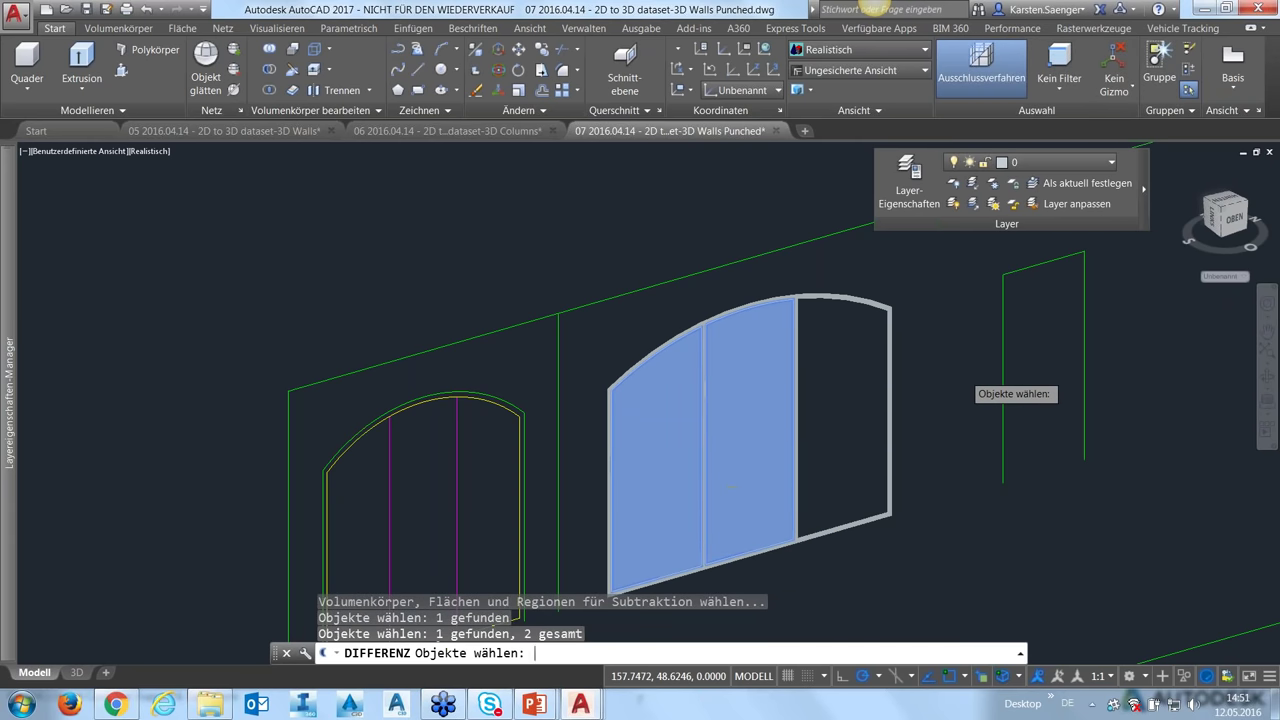
pyautogui.press('Return')
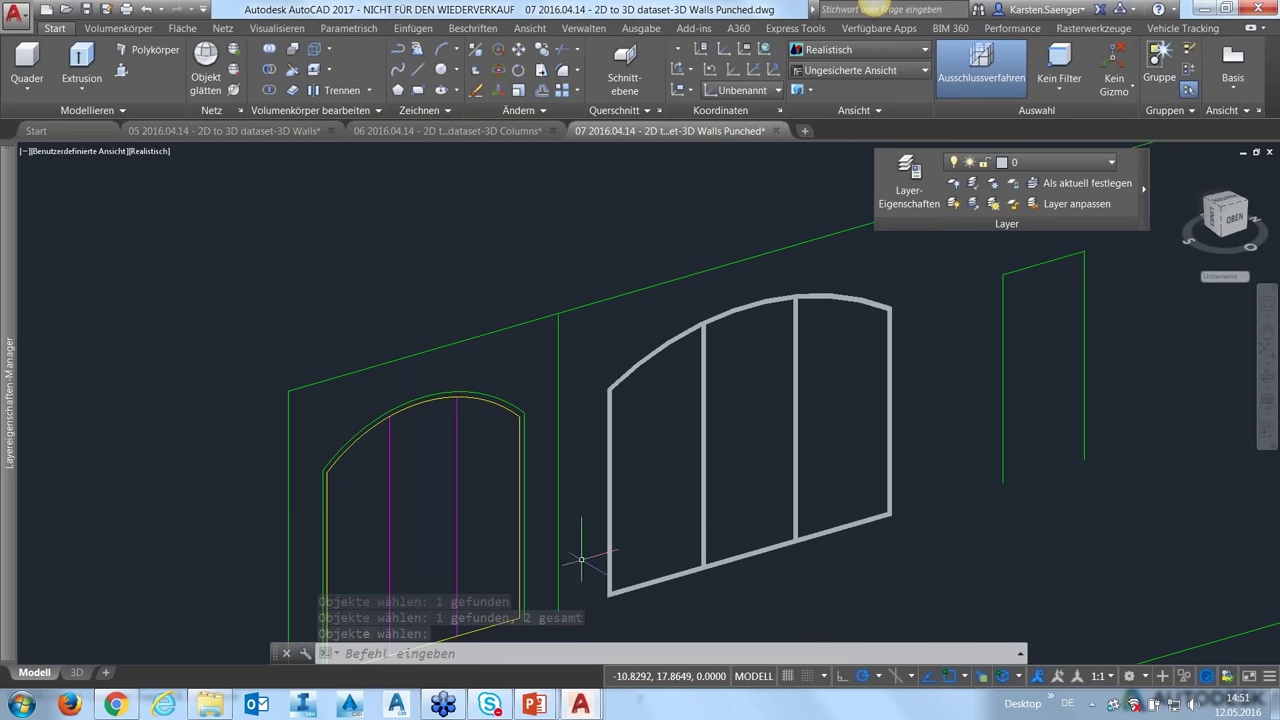
# - Zoom out, pan down, and zoom in on the lower wall's two arched openings
pyautogui.scroll(-2, 530, 540)
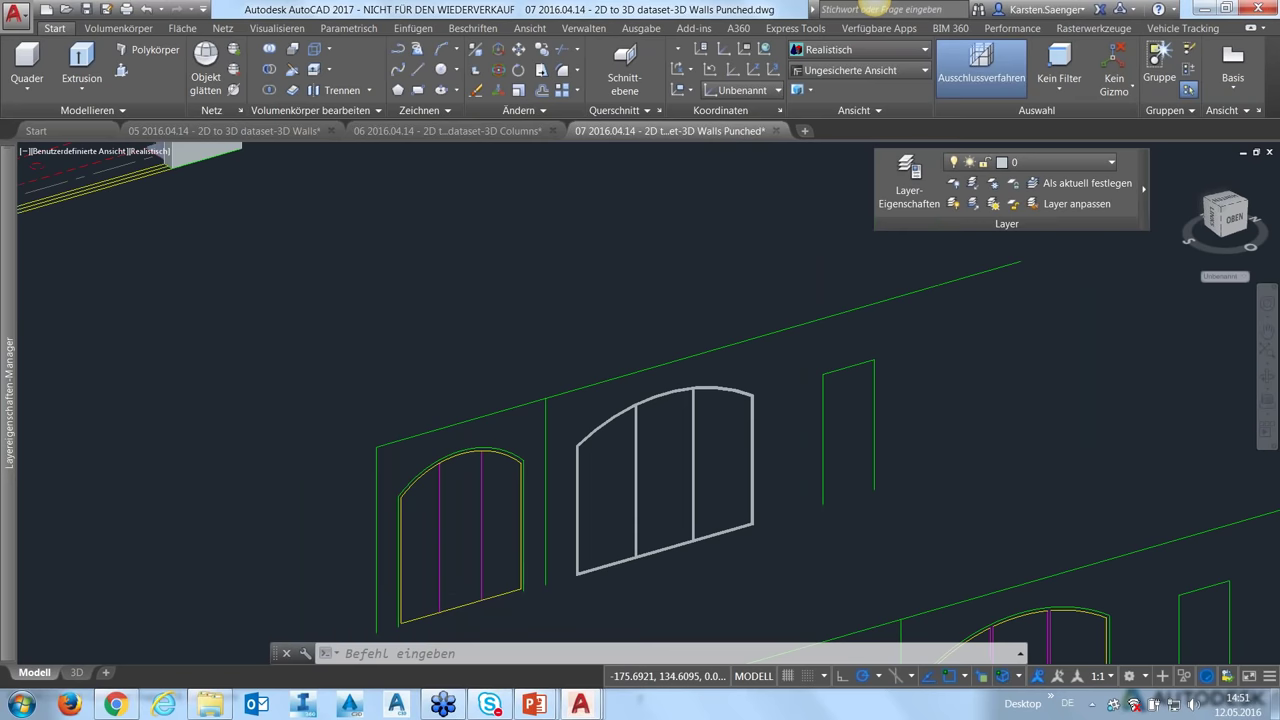
pyautogui.scroll(-2, 526, 555)
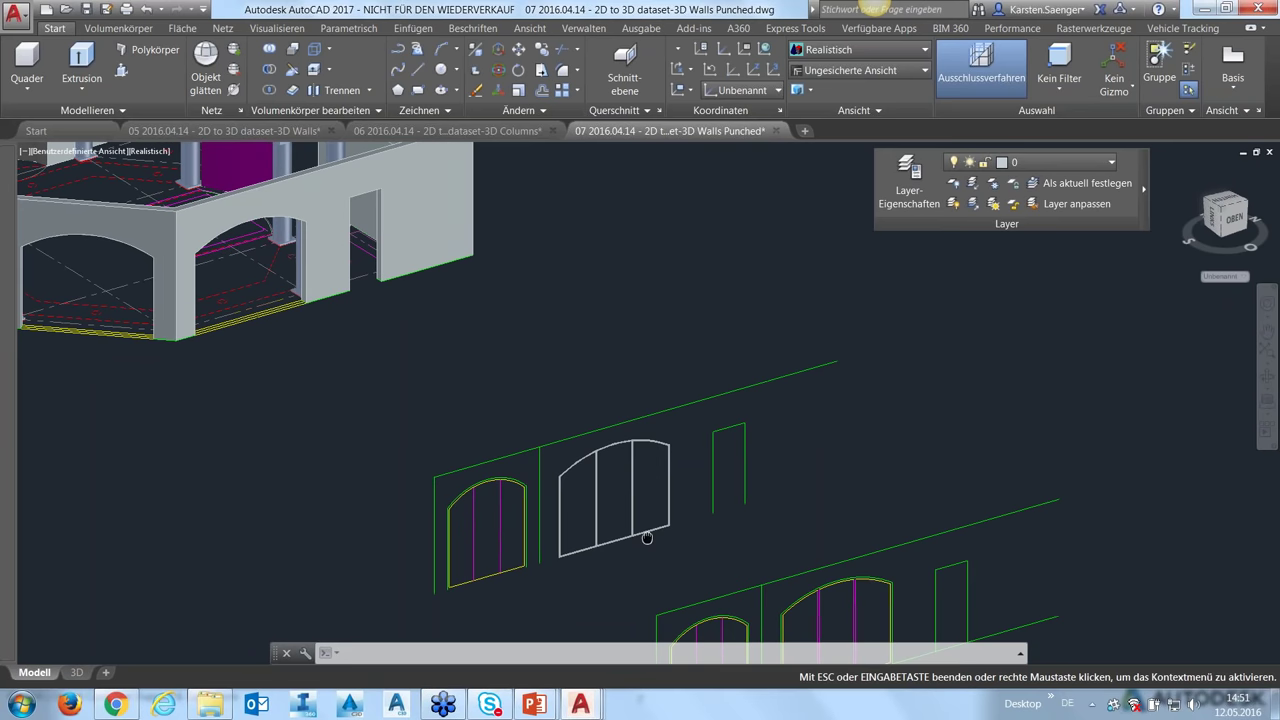
pyautogui.moveTo(647, 545); pyautogui.dragTo(557, 407, button='middle')
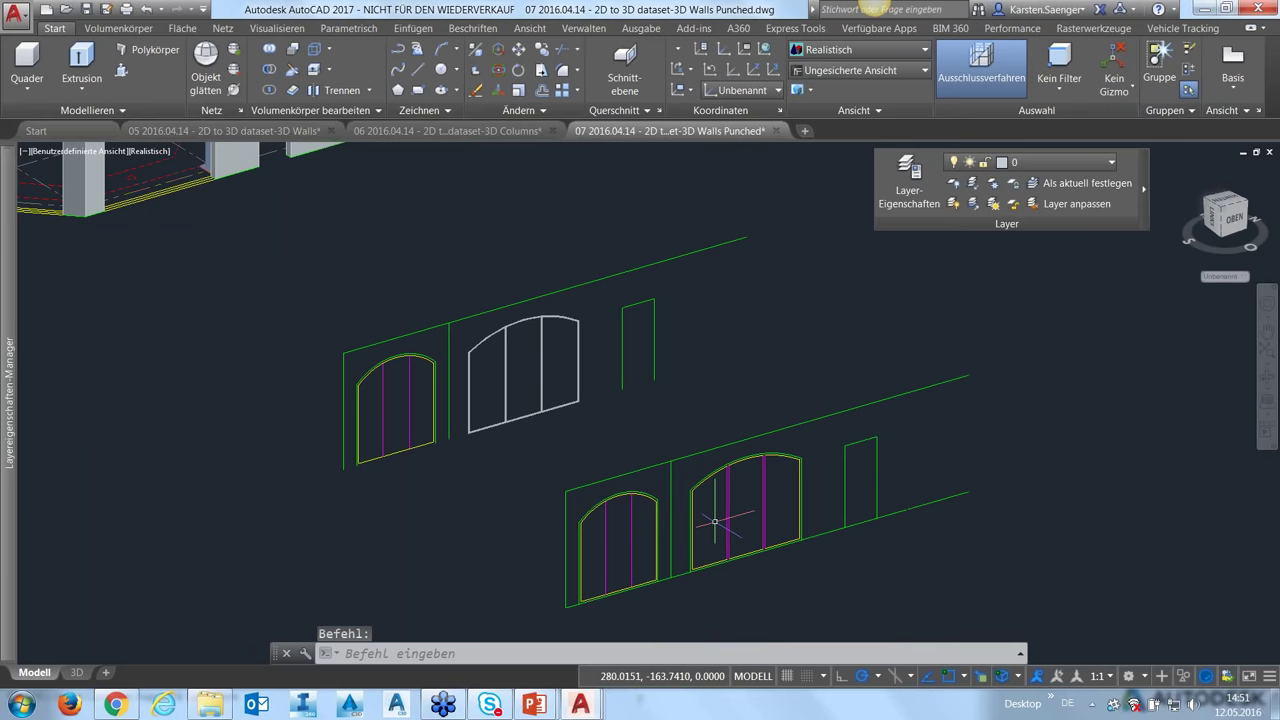
pyautogui.scroll(2, 715, 521)
pyautogui.moveTo(729, 514); pyautogui.dragTo(680, 446, button='middle')
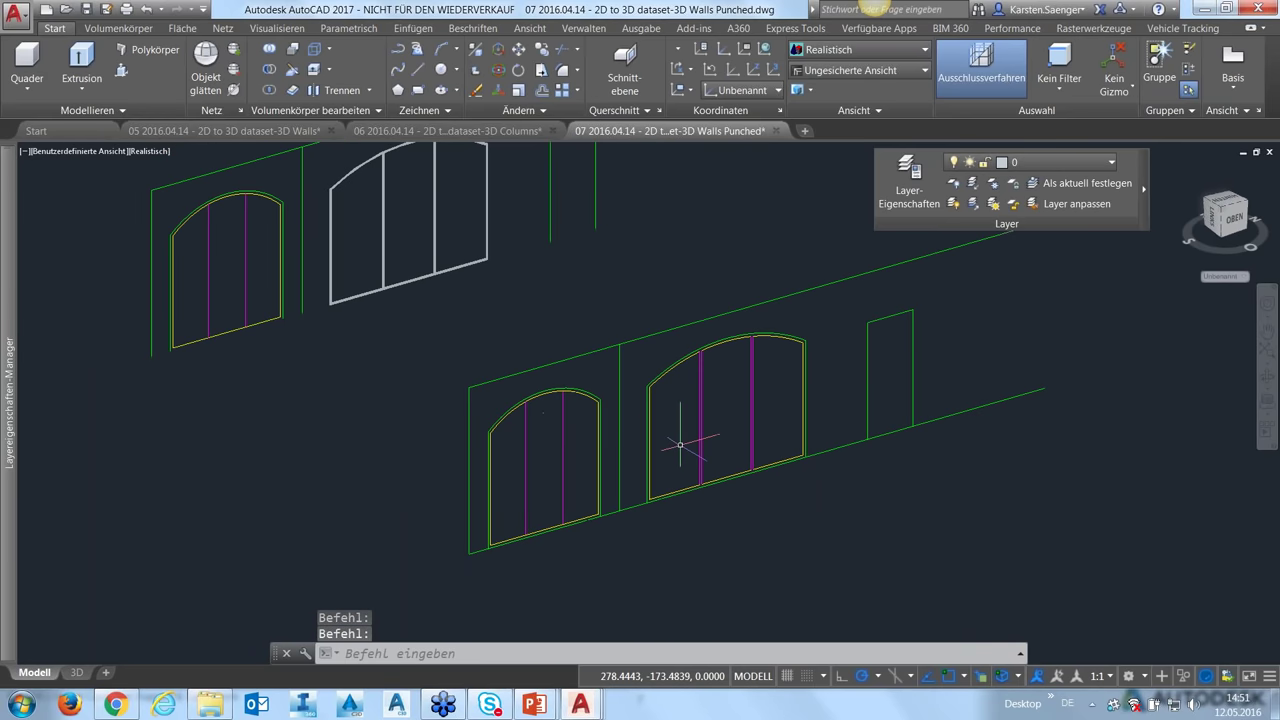
pyautogui.scroll(-1, 380, 370)
pyautogui.scroll(-1, 380, 370)
pyautogui.scroll(1, 540, 405)
pyautogui.scroll(2, 555, 435)
pyautogui.scroll(2, 552, 445)
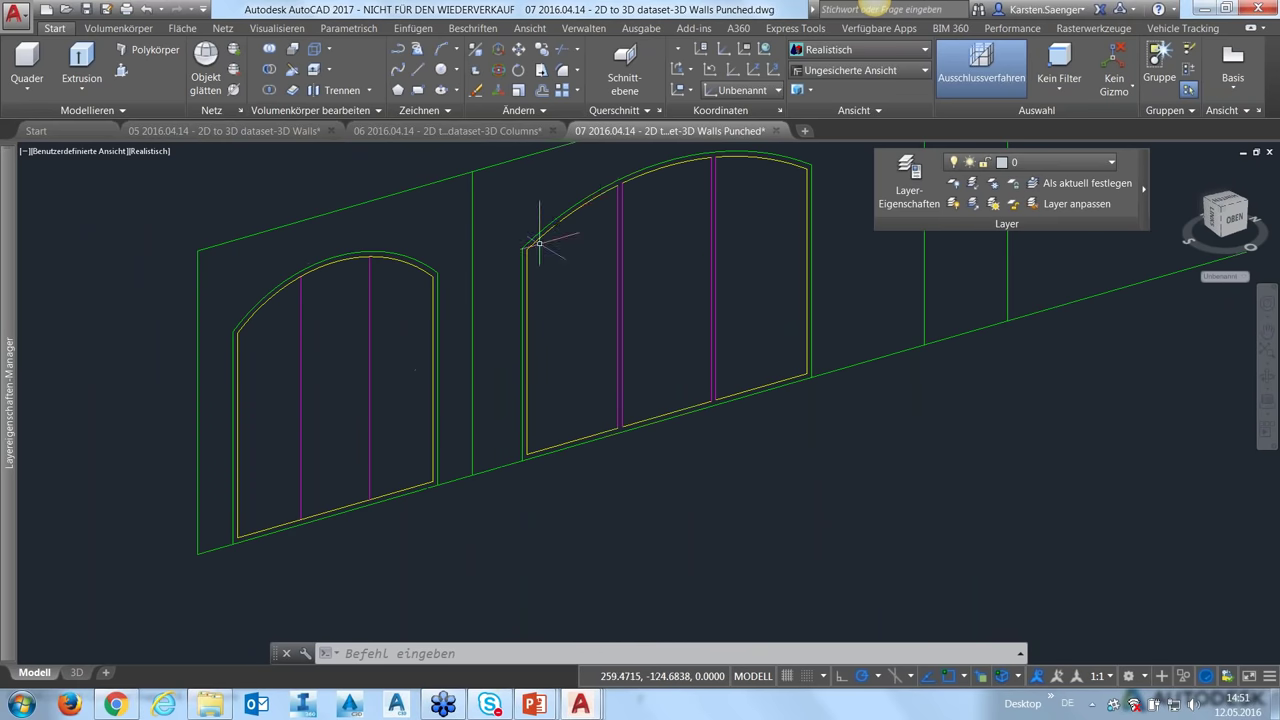
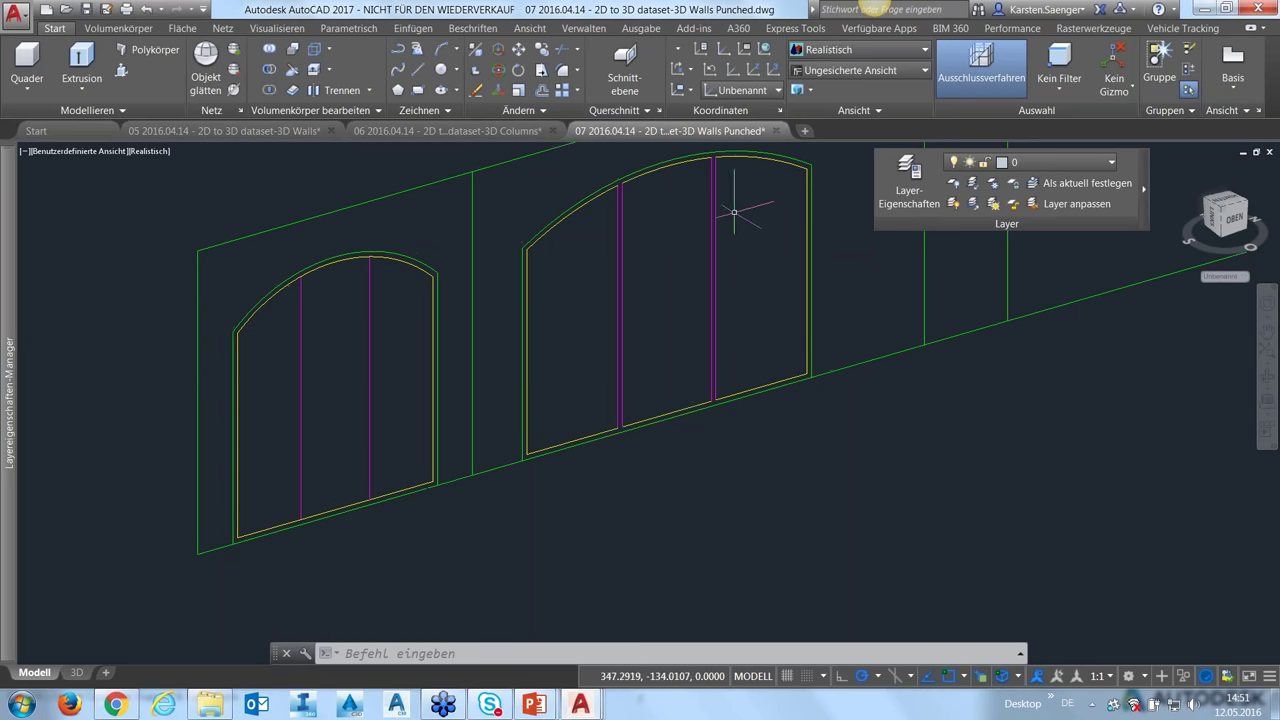
# - Float the Layer Properties Manager over the drawing, then close it to reveal the arched-window wall
pyautogui.click(1077, 162)
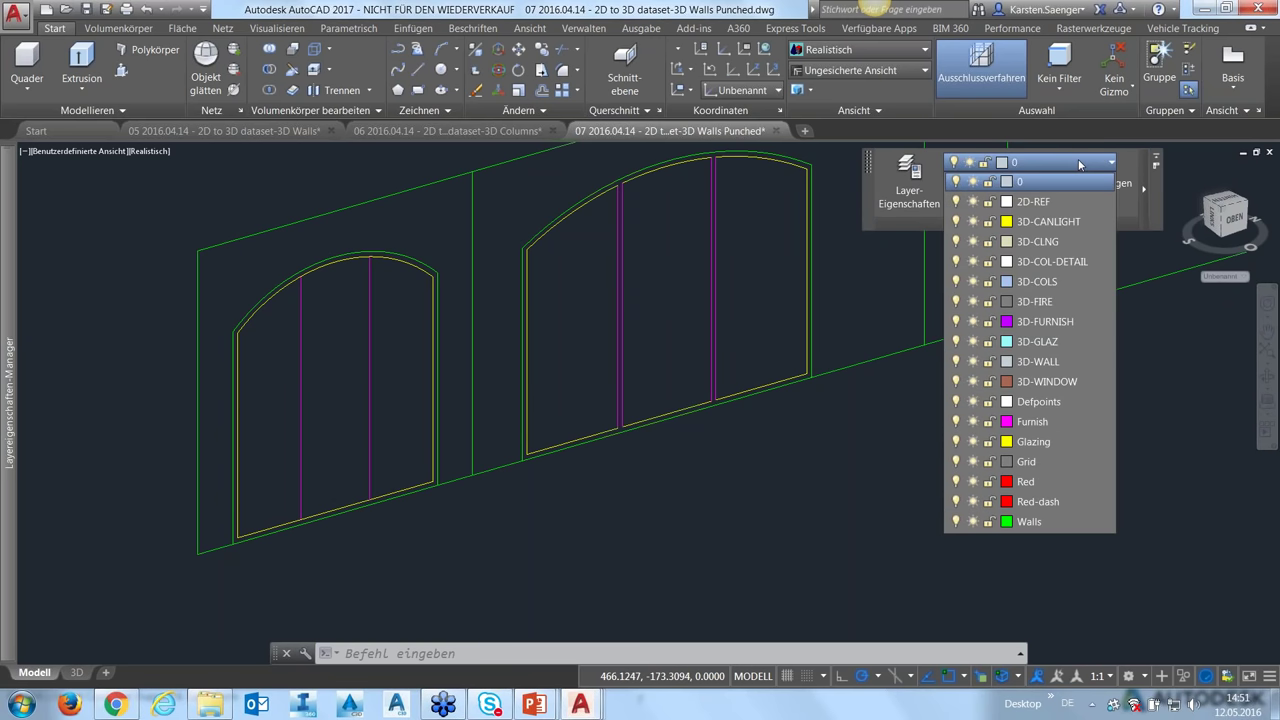
pyautogui.moveTo(9, 400)
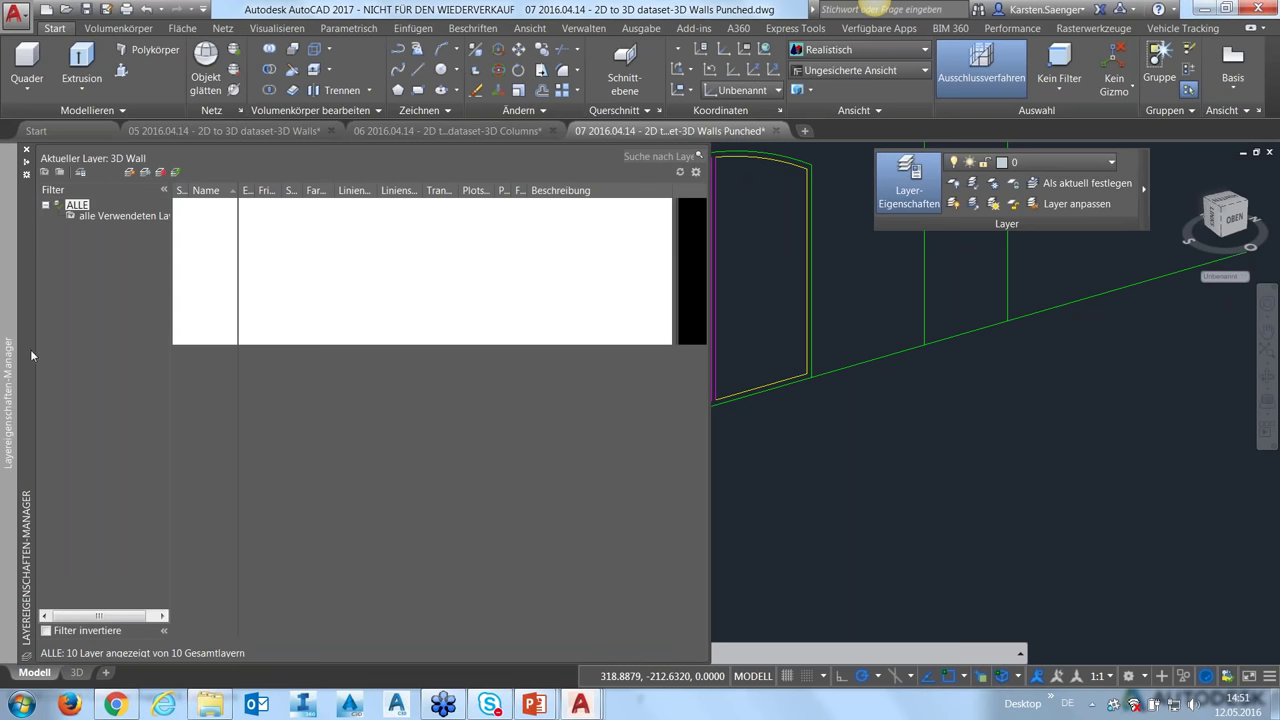
pyautogui.moveTo(32, 349); pyautogui.dragTo(107, 340)
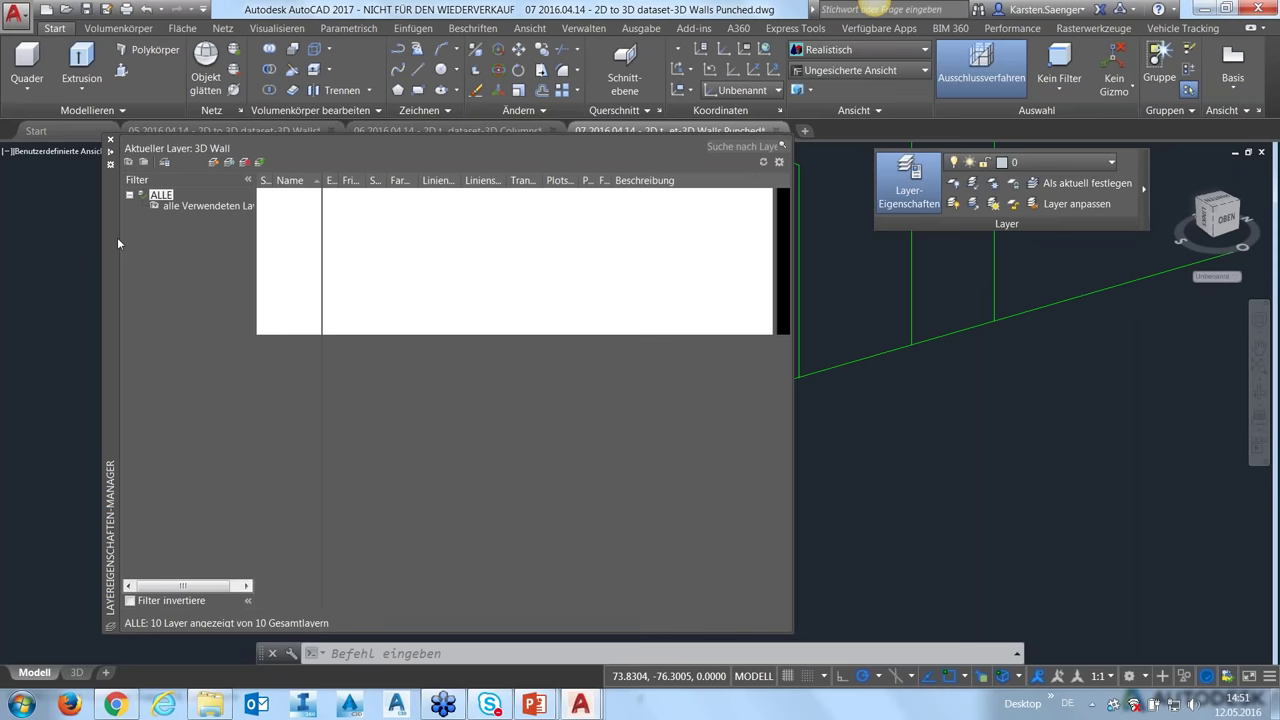
pyautogui.moveTo(117, 237); pyautogui.dragTo(119, 245)
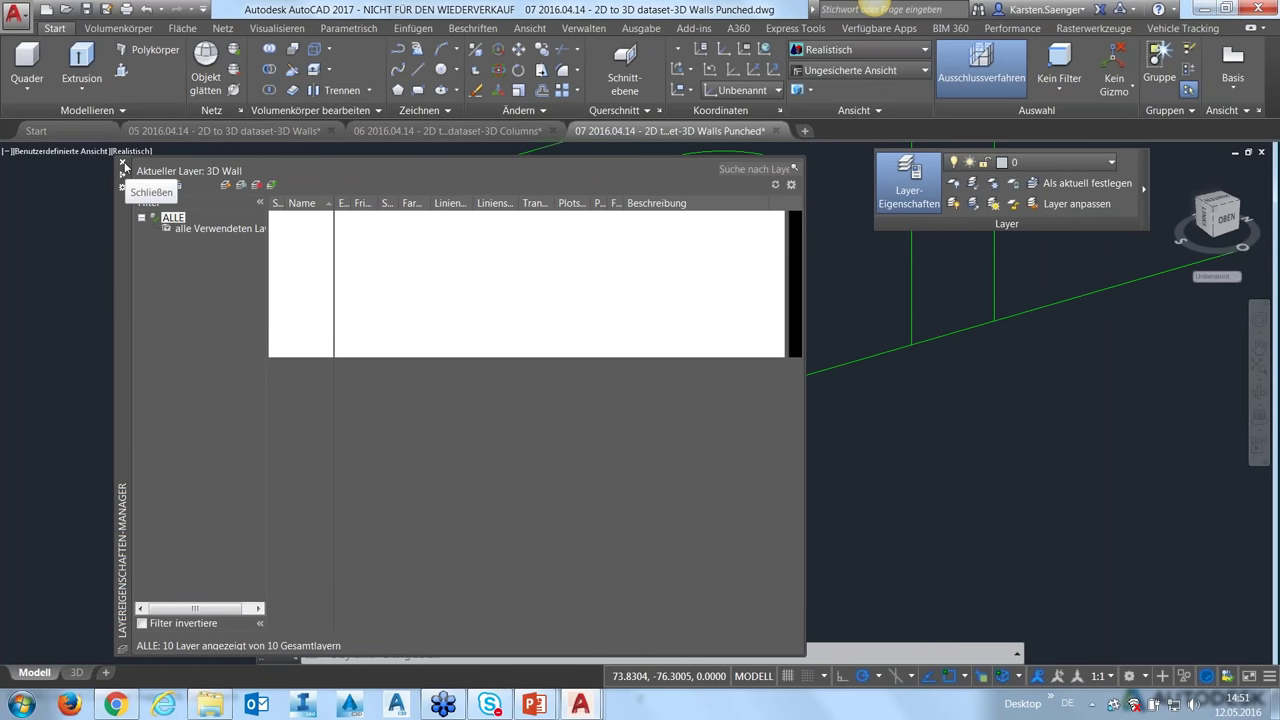
pyautogui.click(123, 163)
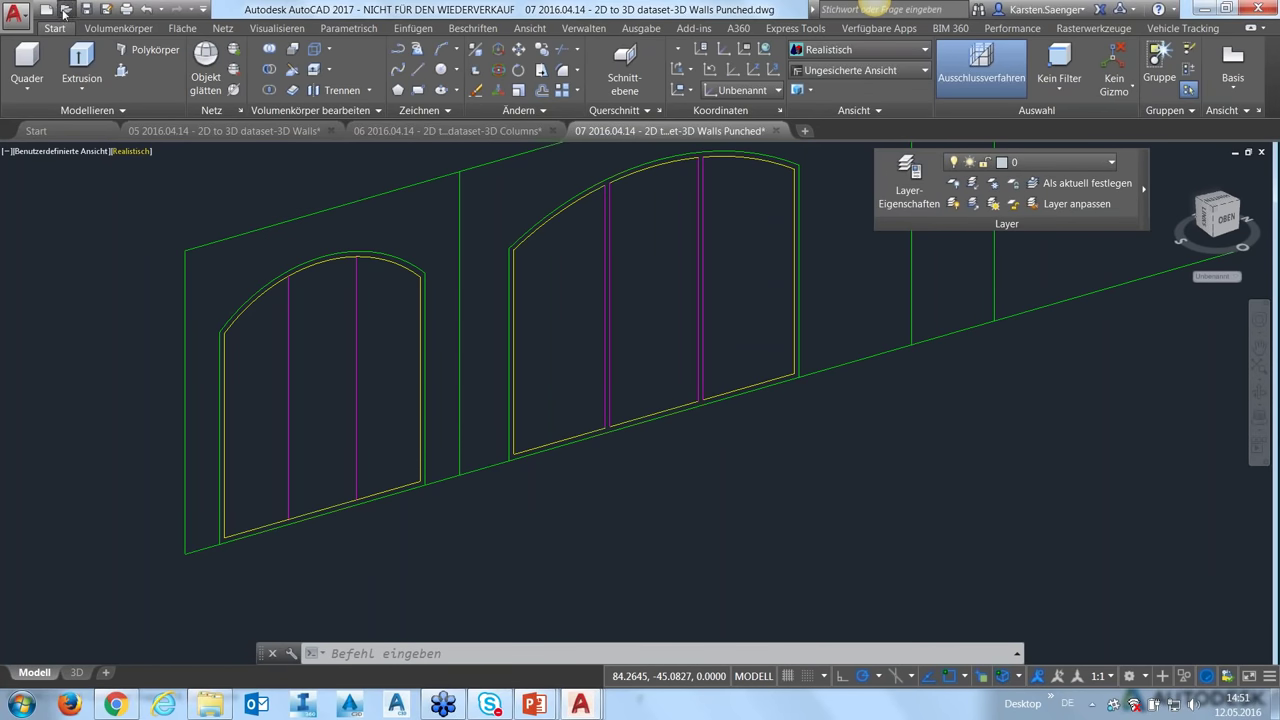
# - Open '07 2016.04.14 - 2D to 3D dataset-3D Walls Punched.dwg' as read-only
pyautogui.click(65, 10)
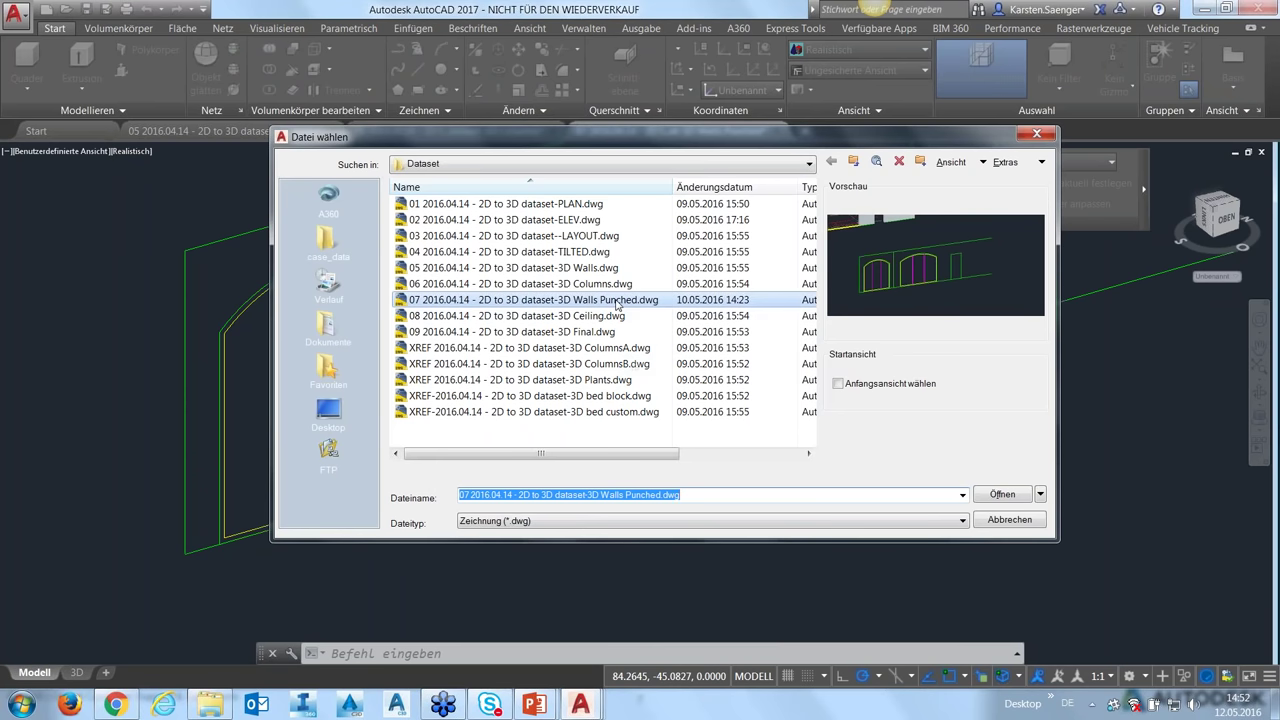
pyautogui.click(617, 305)
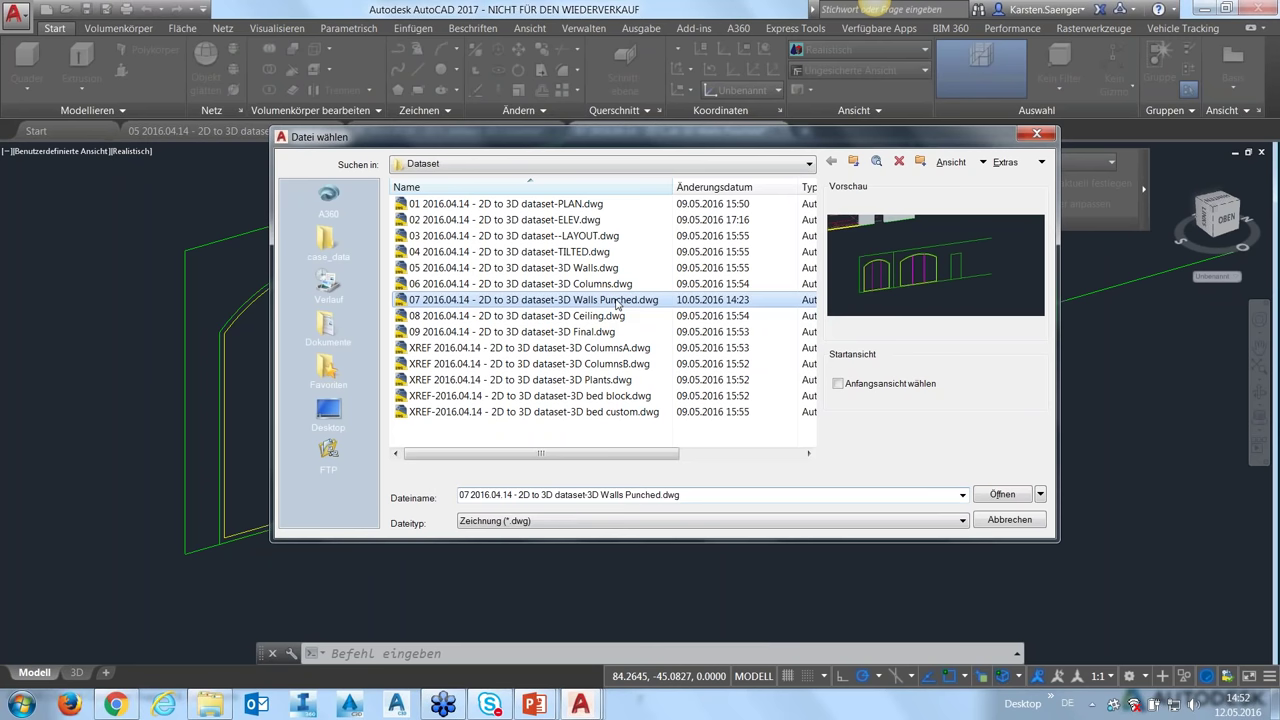
pyautogui.press('Return')
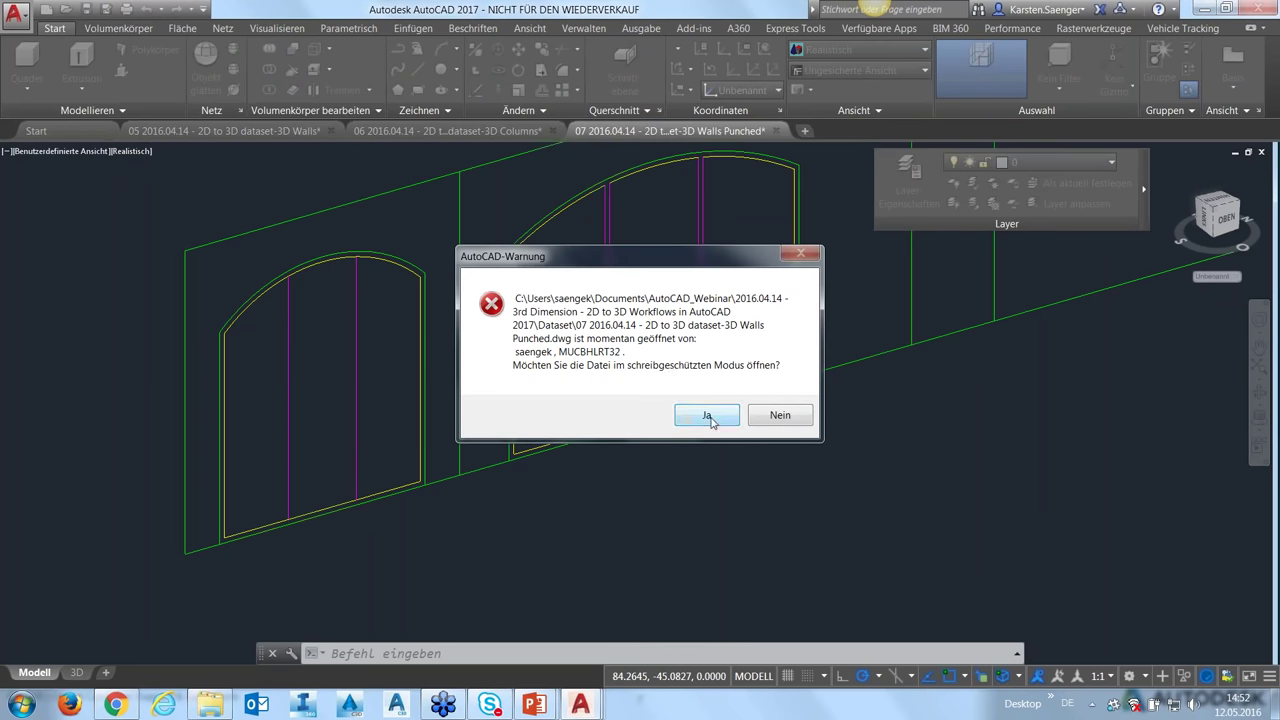
pyautogui.click(708, 417)
pyautogui.scroll(-3, 490, 477)
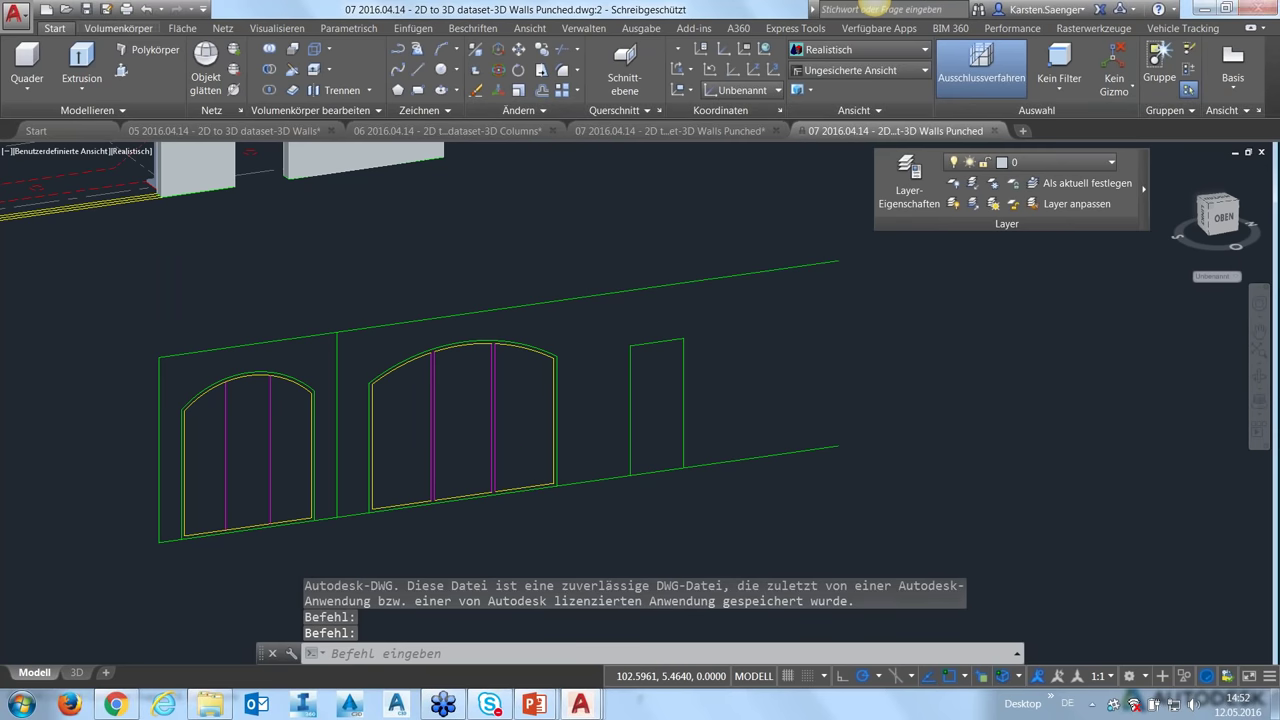
# - Open '08 2016.04.14 - 2D to 3D dataset-3D Ceiling.dwg' with Ctrl+O
pyautogui.hotkey('ctrl', 'o')
pyautogui.click(524, 316)
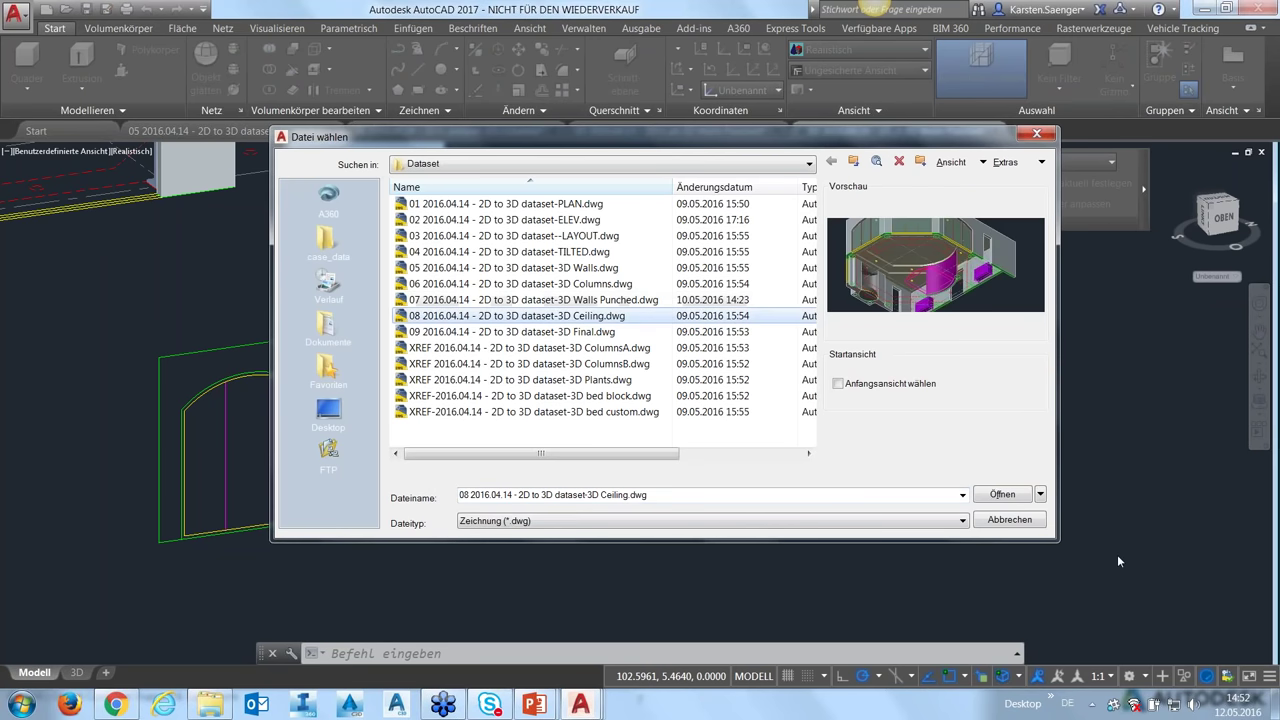
pyautogui.click(1002, 495)
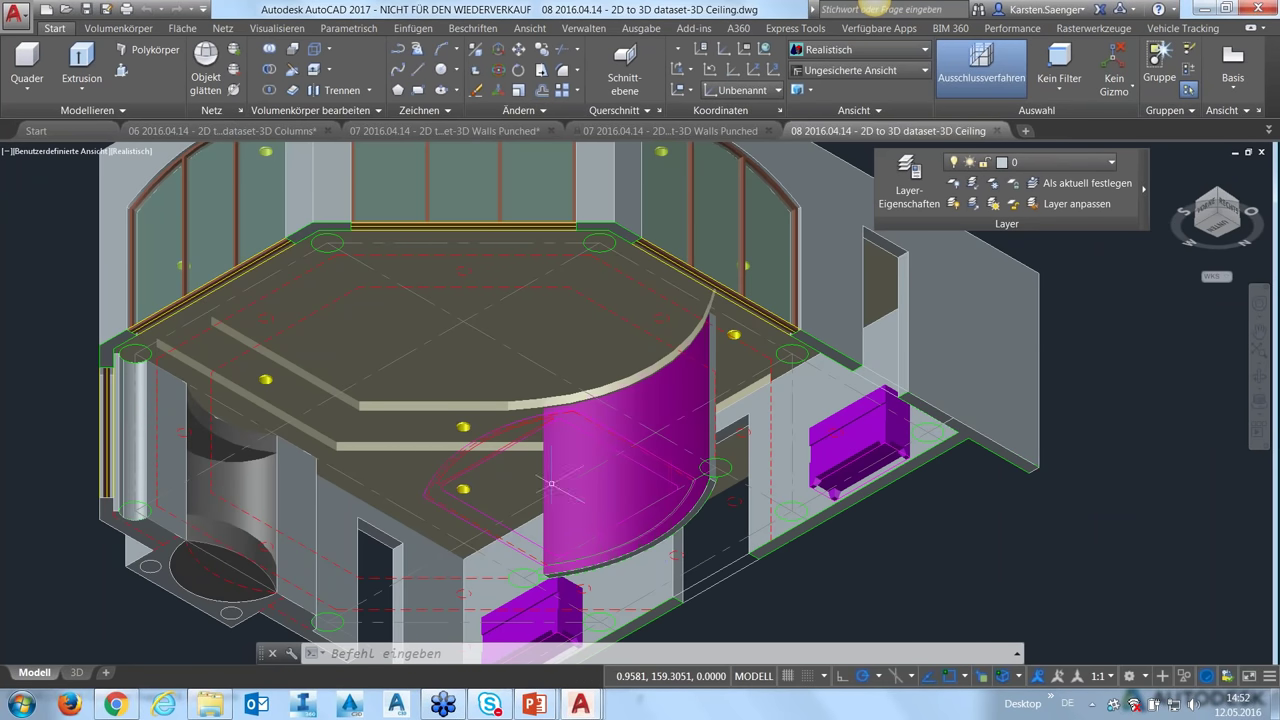
# - Orbit, zoom and pan the ceiling model to bring the arched windows into view
pyautogui.keyDown('shift'); pyautogui.moveTo(840, 568); pyautogui.dragTo(800, 566, button='middle'); pyautogui.keyUp('shift')
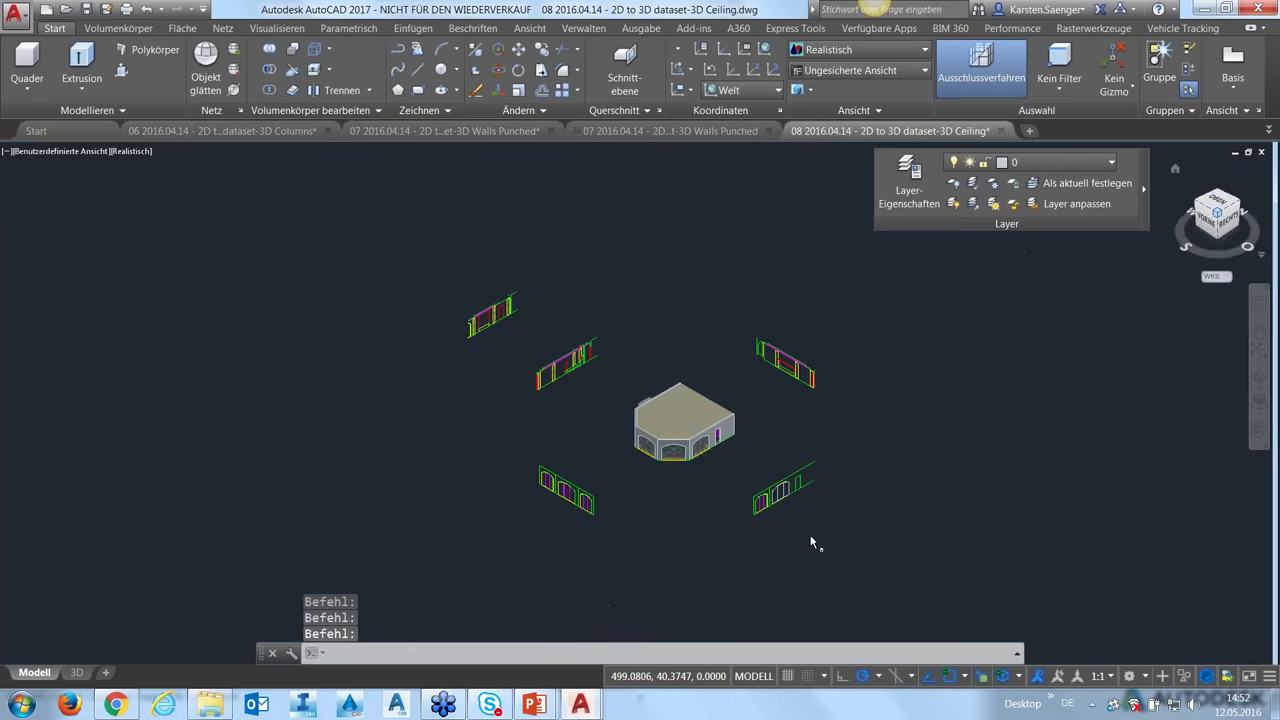
pyautogui.scroll(5, 700, 455)
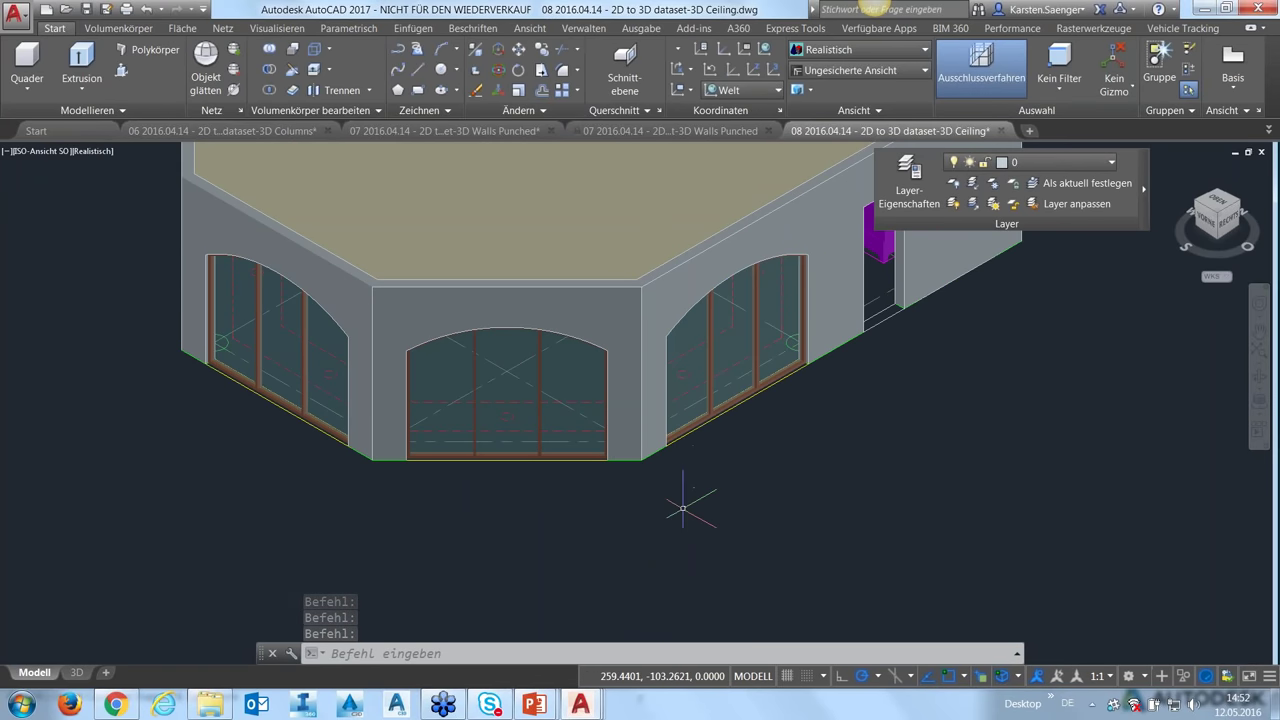
pyautogui.scroll(2, 686, 510)
pyautogui.scroll(-2, 686, 510)
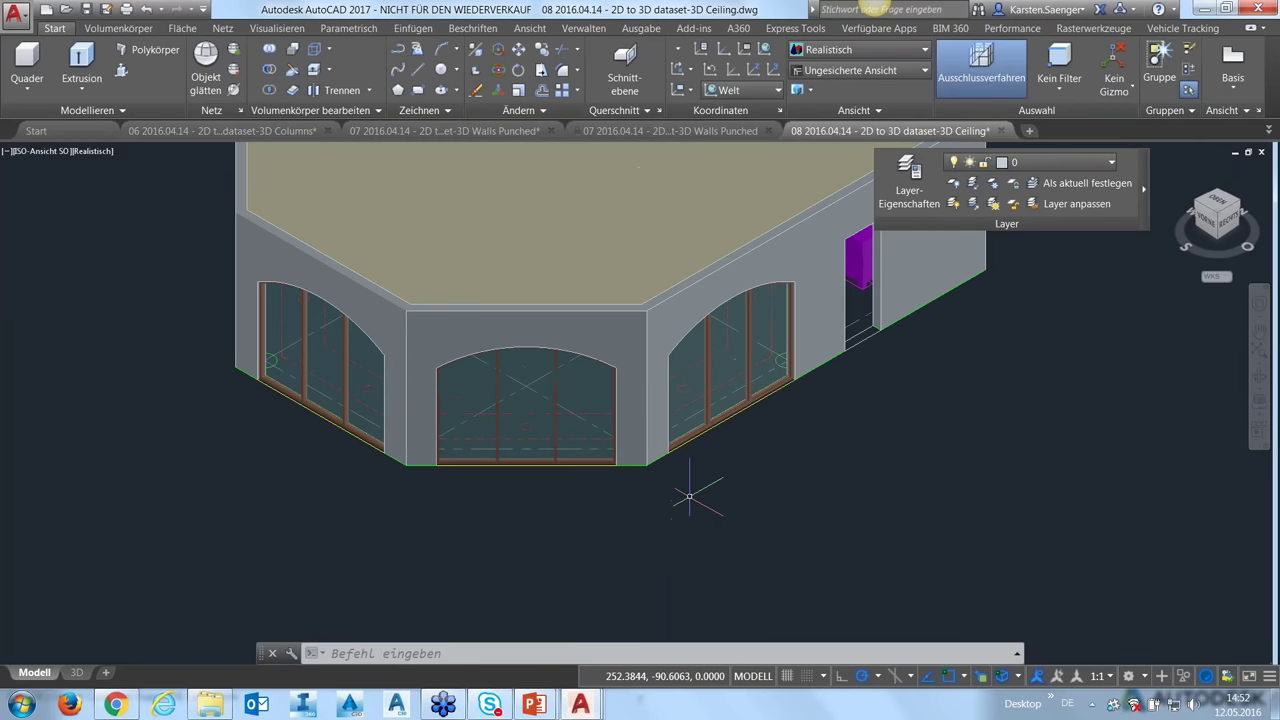
pyautogui.moveTo(686, 510)
pyautogui.mouseDown(button='middle')
pyautogui.moveTo(654, 563)
pyautogui.moveTo(671, 551)
pyautogui.moveTo(649, 491)
pyautogui.moveTo(695, 534)
pyautogui.moveTo(688, 455)
pyautogui.moveTo(612, 412)
pyautogui.moveTo(663, 537)
pyautogui.mouseUp(button='middle')
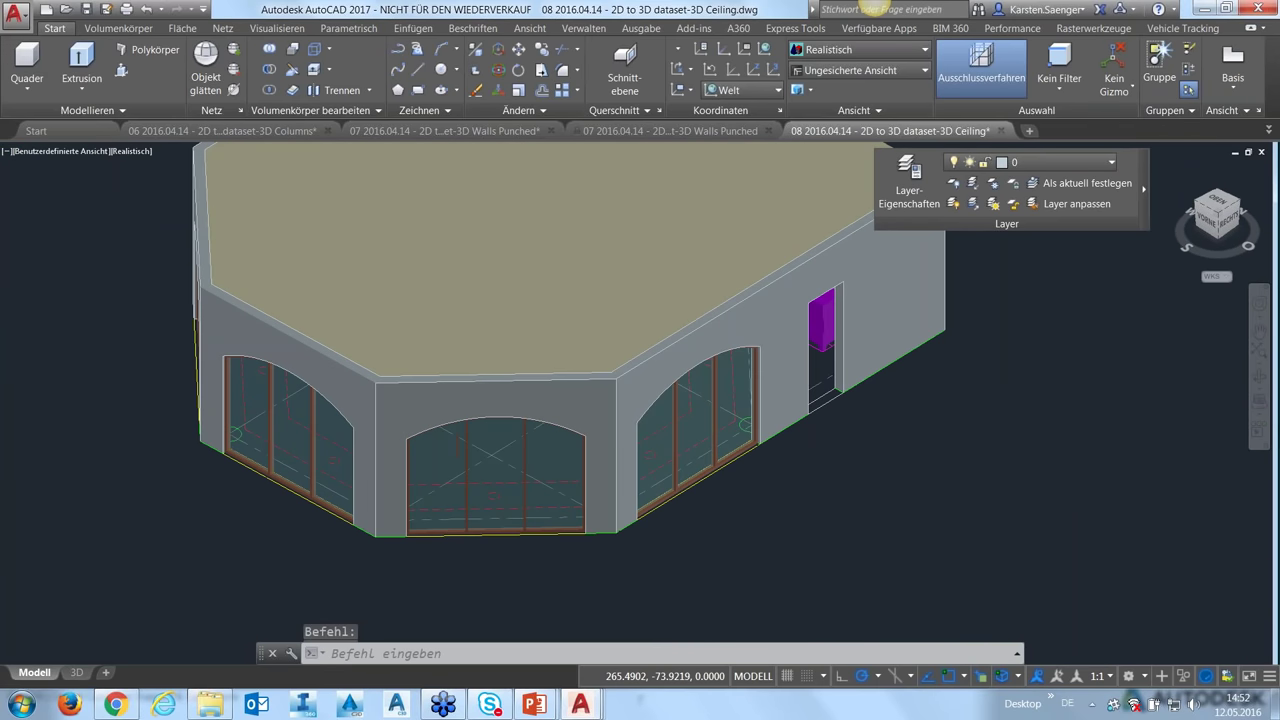
# - Zoom in to select the wall piece around the door, then zoom out to the whole building
pyautogui.scroll(-3, 597, 377)
pyautogui.scroll(1, 634, 563)
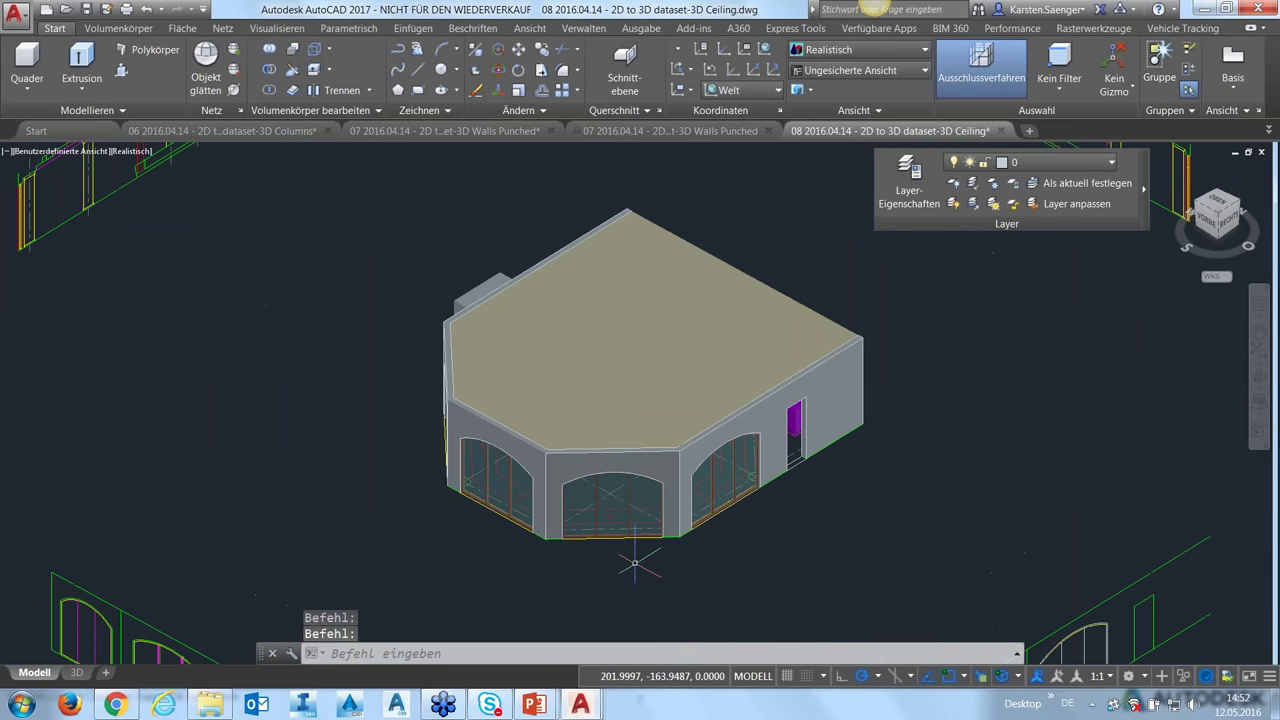
pyautogui.scroll(1, 634, 563)
pyautogui.scroll(1, 634, 563)
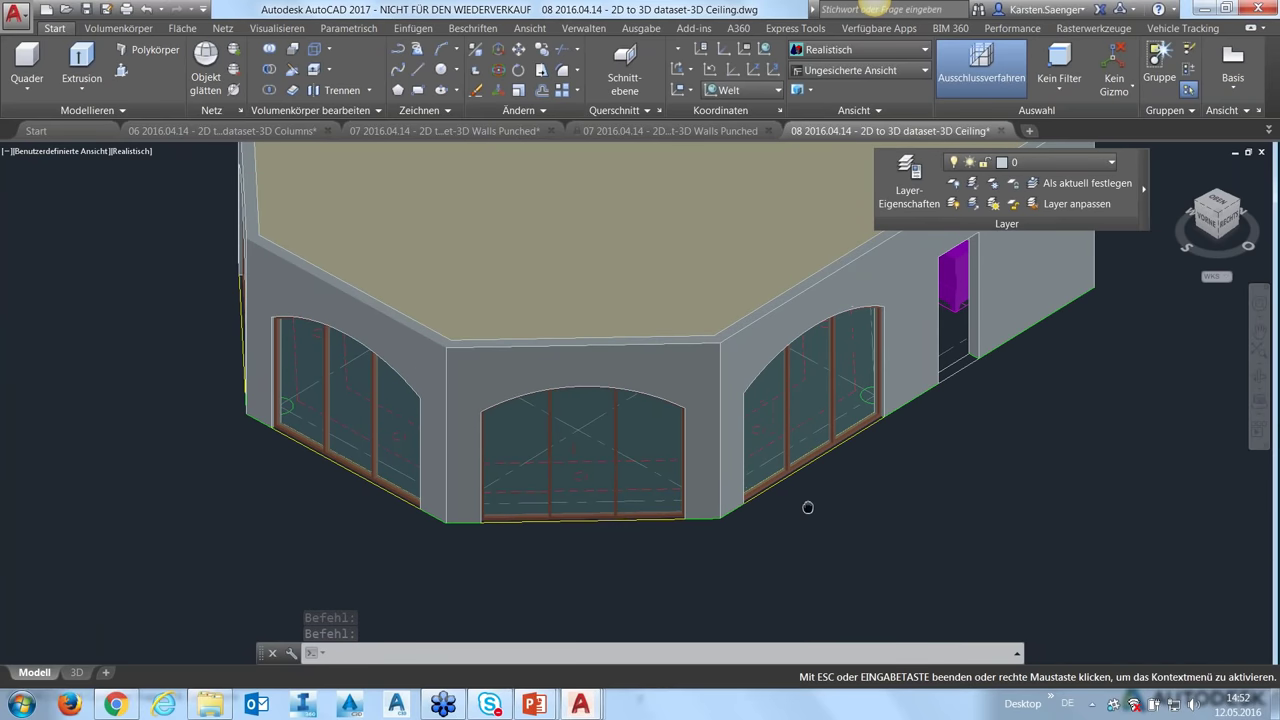
pyautogui.scroll(1, 808, 508)
pyautogui.click(893, 405)
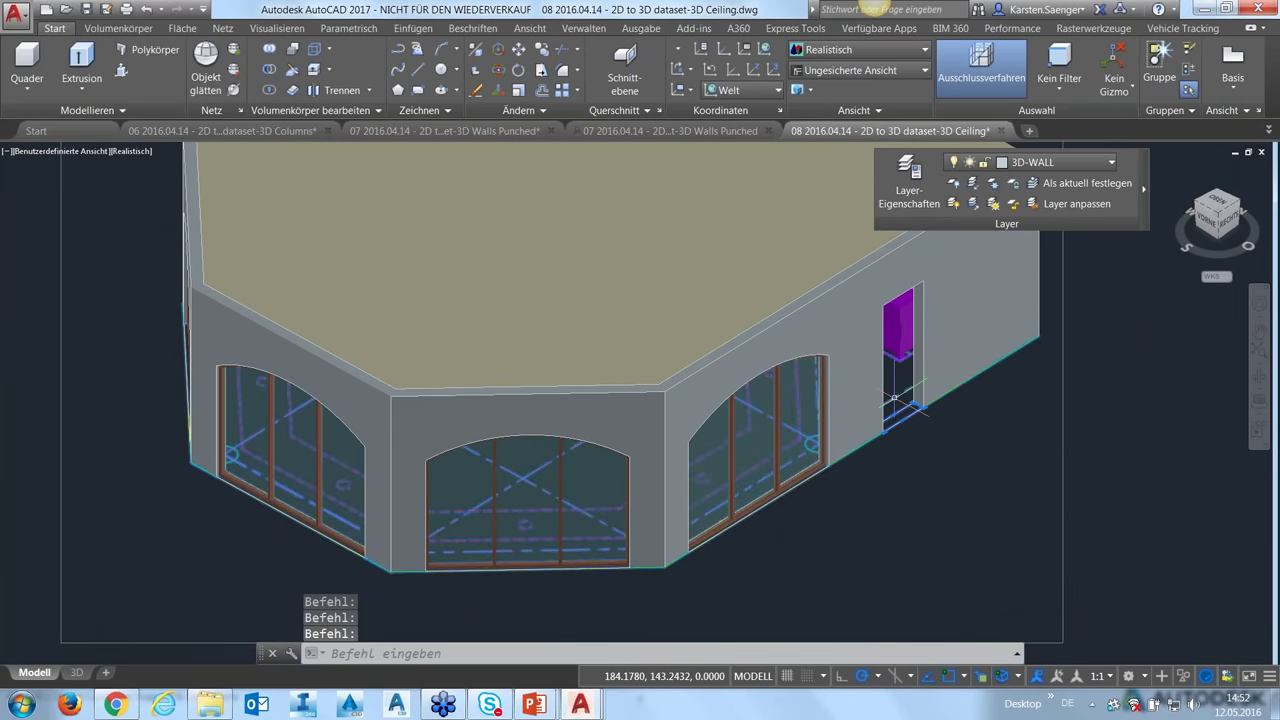
pyautogui.scroll(-1, 890, 440)
pyautogui.scroll(-3, 864, 570)
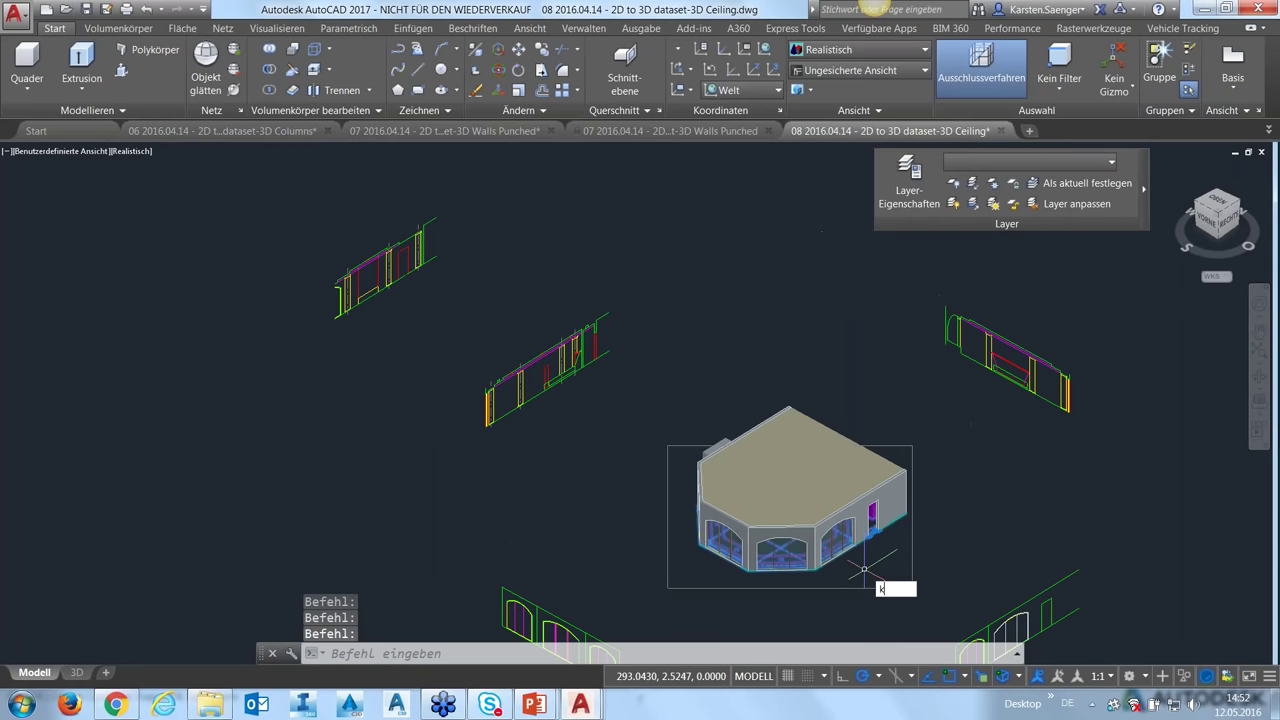
pyautogui.write('o')
pyautogui.press('Escape')
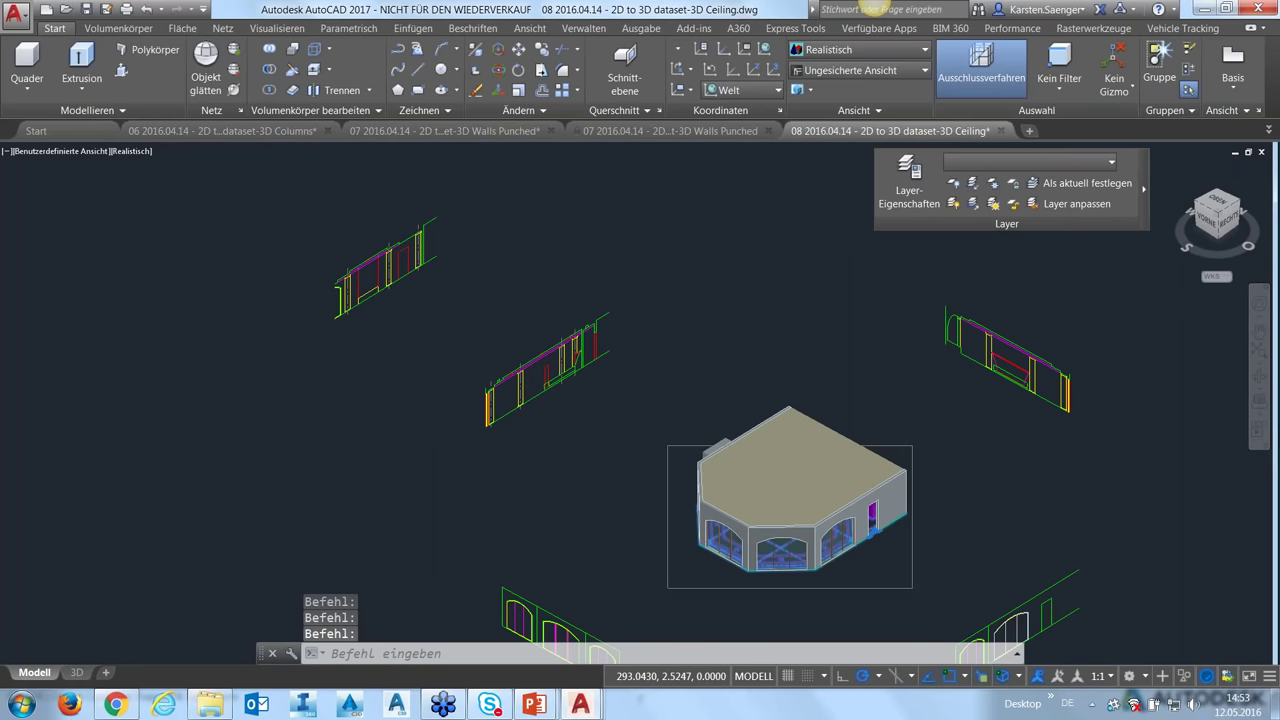
pyautogui.press('Return')
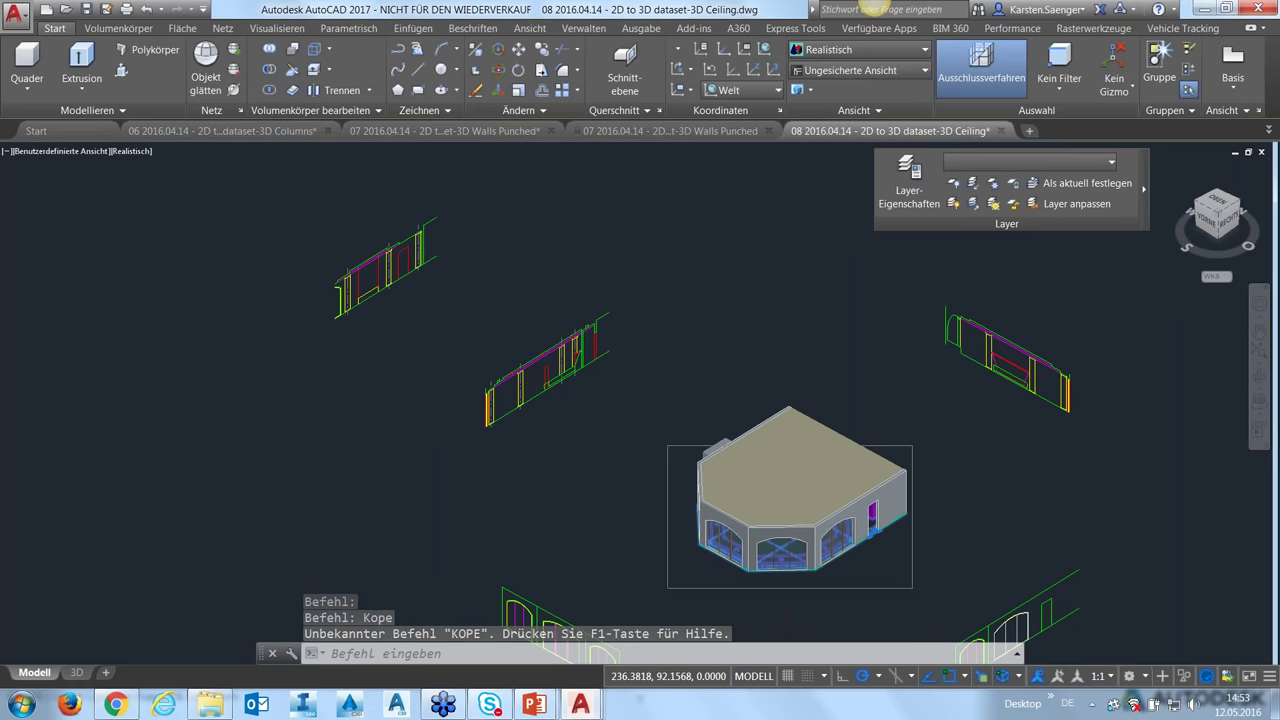
pyautogui.scroll(2, 870, 540)
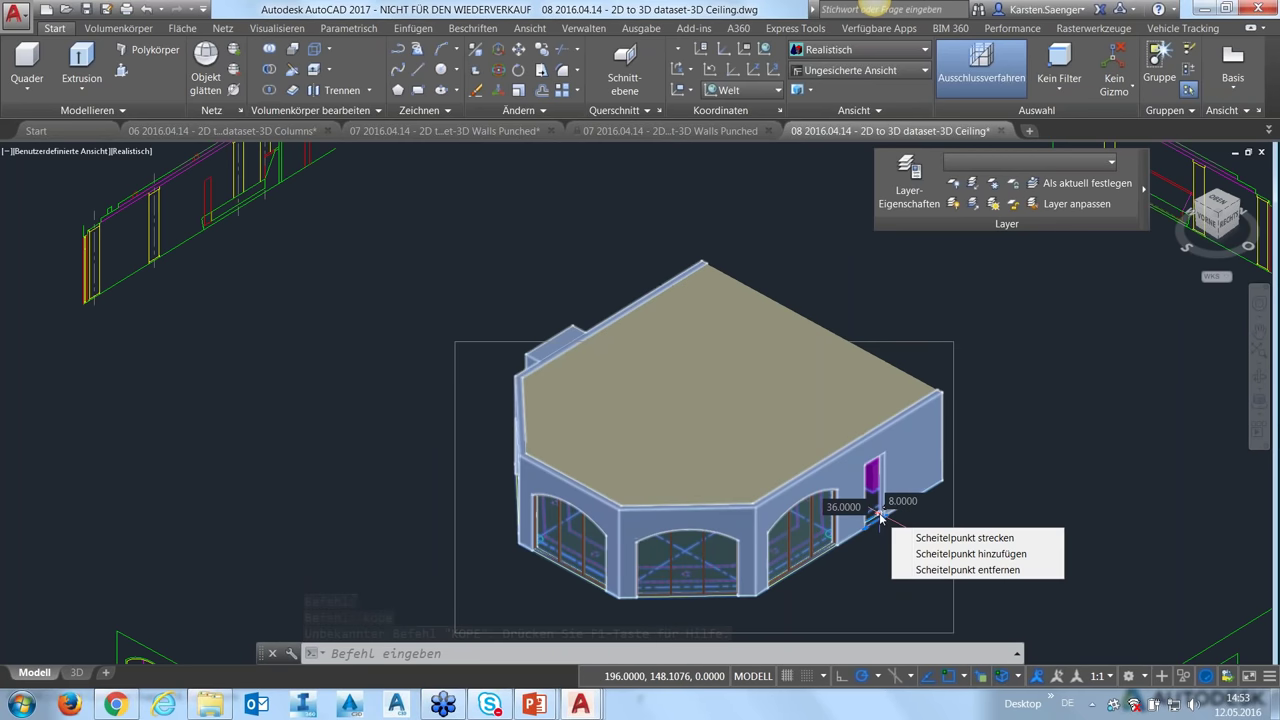
pyautogui.press('Escape')
pyautogui.moveTo(853, 546)
pyautogui.keyDown('shift'); pyautogui.mouseDown(button='middle')
pyautogui.moveTo(881, 473)
pyautogui.moveTo(891, 536)
pyautogui.moveTo(844, 550)
pyautogui.mouseUp(button='middle'); pyautogui.keyUp('shift')
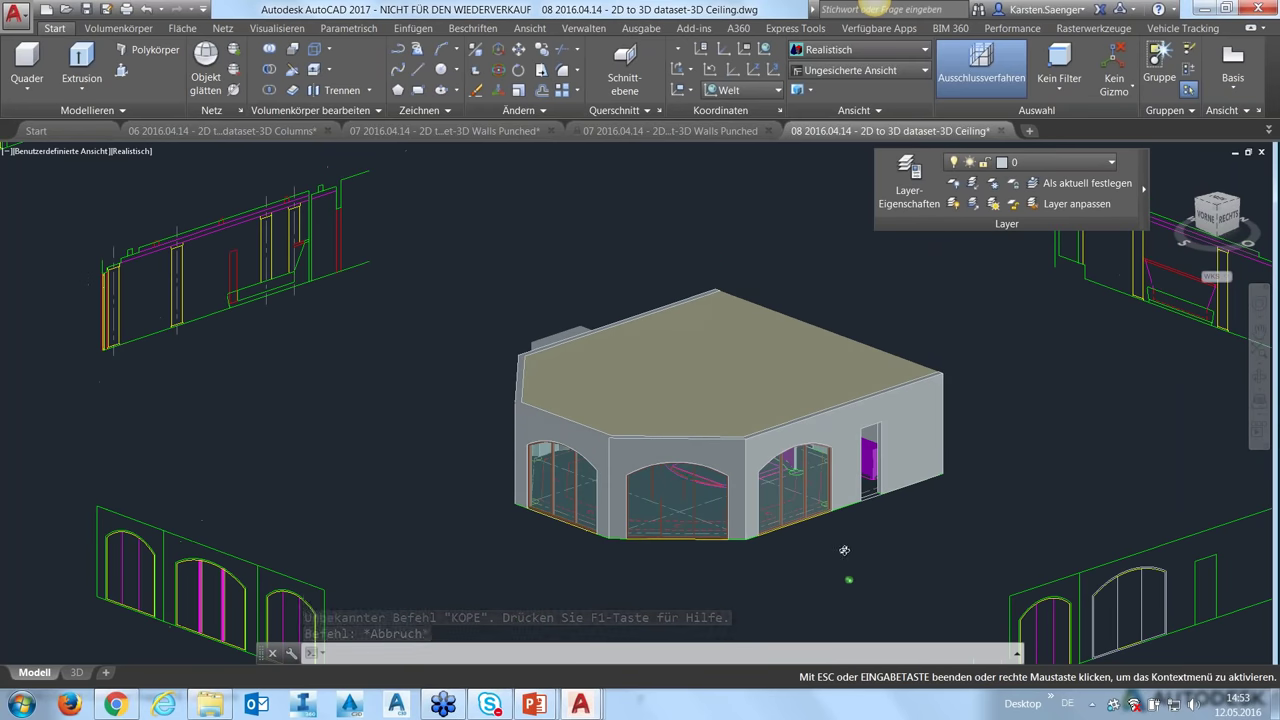
pyautogui.scroll(5, 229, 337)
pyautogui.scroll(3, 343, 357)
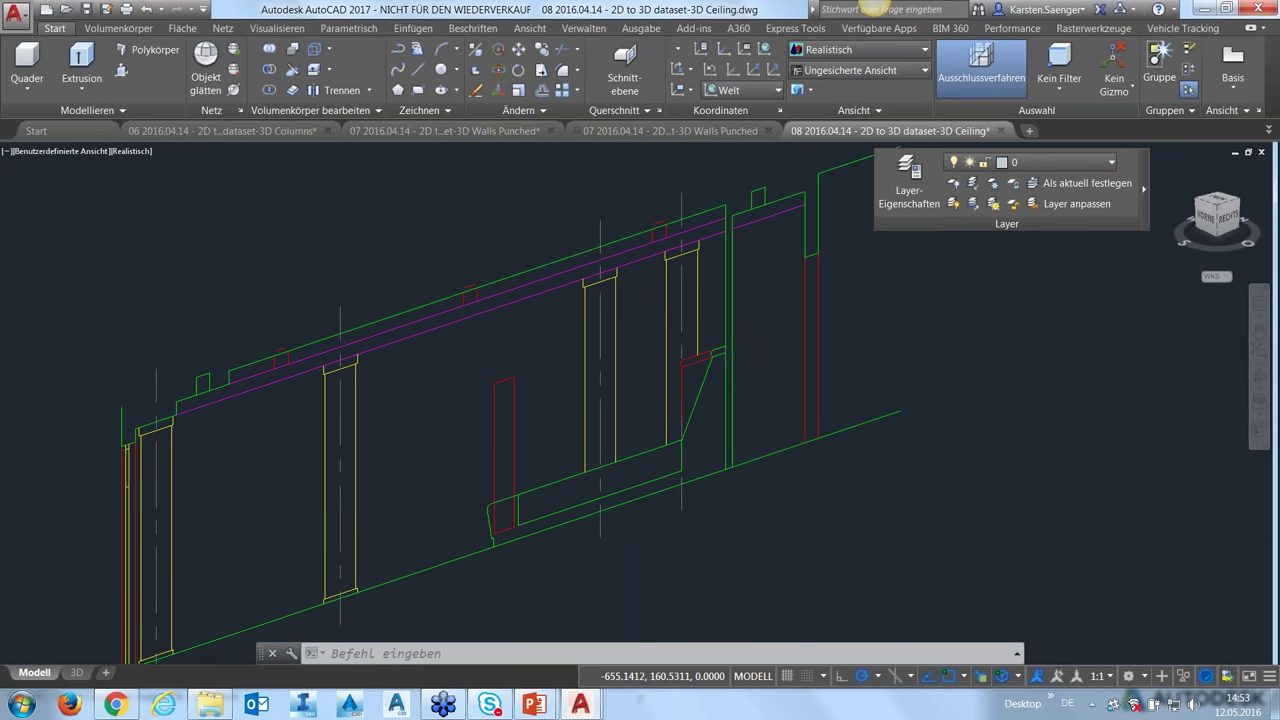
pyautogui.scroll(-2, 1028, 580)
pyautogui.scroll(-3, 1028, 580)
pyautogui.scroll(3, 1028, 580)
pyautogui.moveTo(1000, 560)
pyautogui.mouseDown(button='middle')
pyautogui.moveTo(820, 518)
pyautogui.moveTo(790, 435)
pyautogui.mouseUp(button='middle')
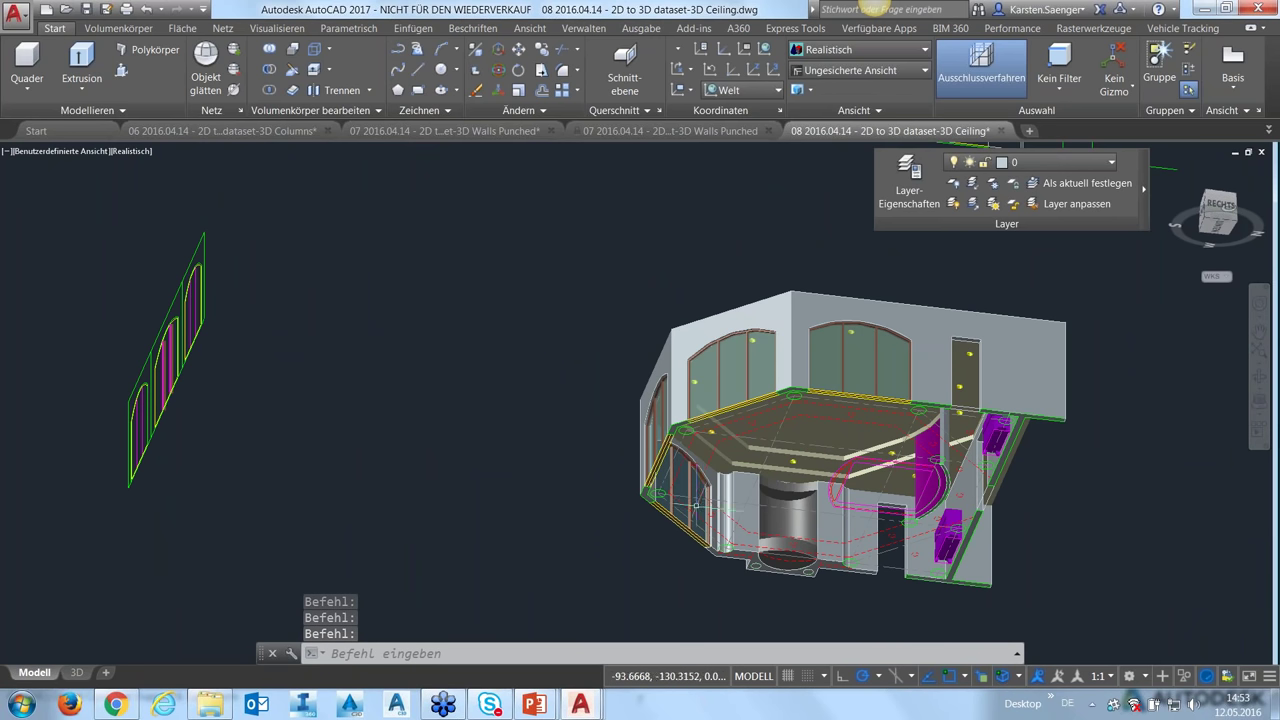
pyautogui.moveTo(540, 440)
pyautogui.keyDown('shift'); pyautogui.mouseDown(button='middle')
pyautogui.moveTo(498, 442)
pyautogui.moveTo(409, 369)
pyautogui.mouseUp(button='middle'); pyautogui.keyUp('shift')
pyautogui.scroll(-2, 371, 323)
pyautogui.keyDown('shift'); pyautogui.moveTo(371, 323); pyautogui.dragTo(370, 380, button='middle'); pyautogui.keyUp('shift')
pyautogui.scroll(2, 310, 340)
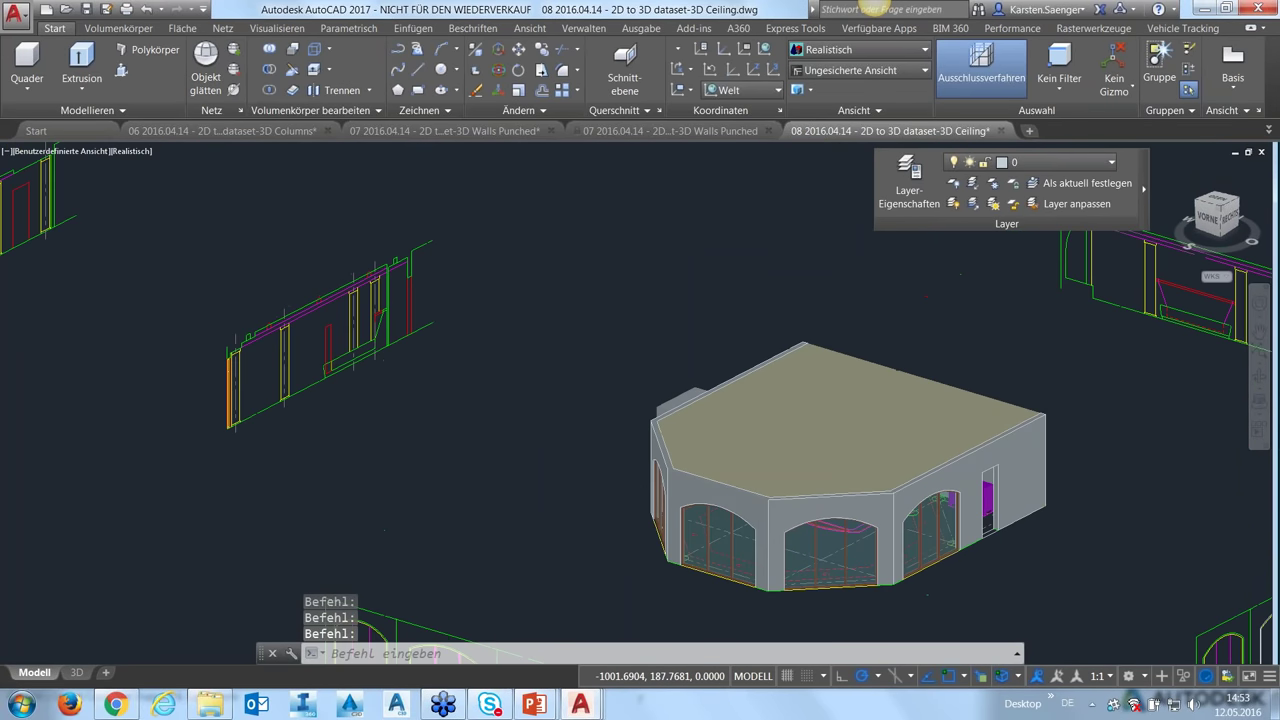
pyautogui.scroll(3, 290, 337)
pyautogui.scroll(-2, 740, 530)
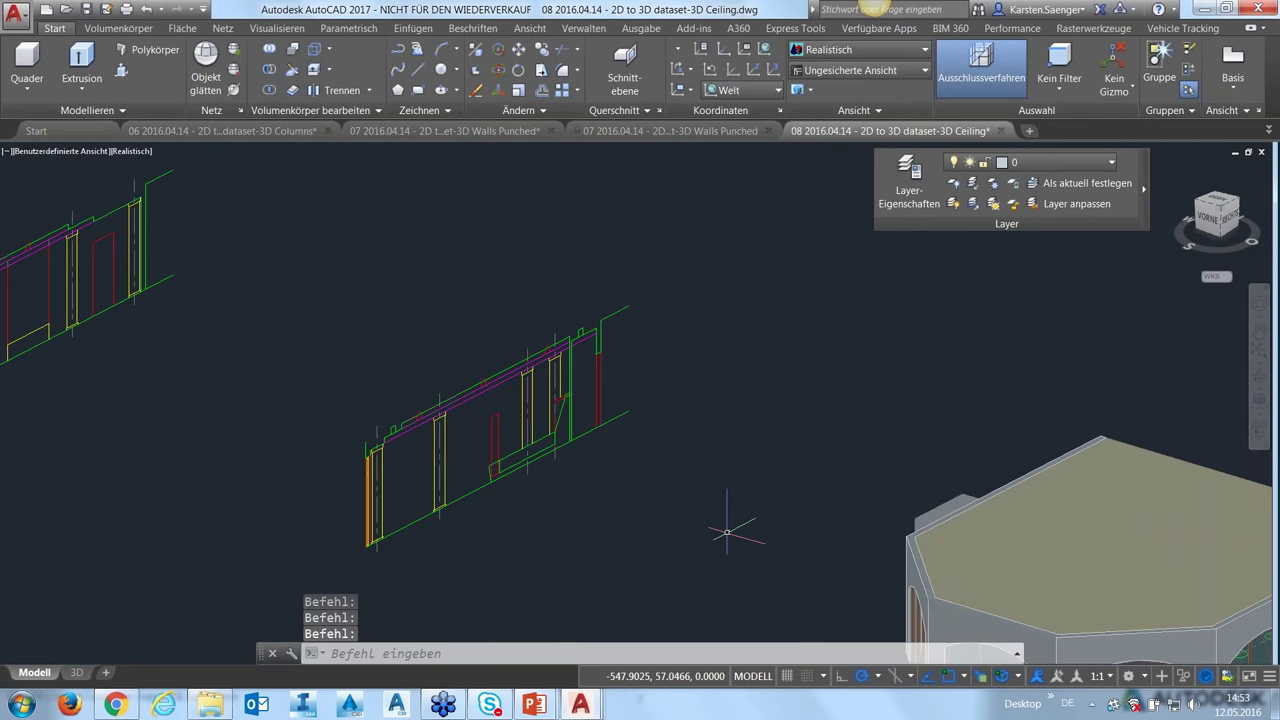
pyautogui.moveTo(745, 527)
pyautogui.mouseDown(button='middle')
pyautogui.moveTo(686, 463)
pyautogui.moveTo(489, 400)
pyautogui.moveTo(486, 380)
pyautogui.mouseUp(button='middle')
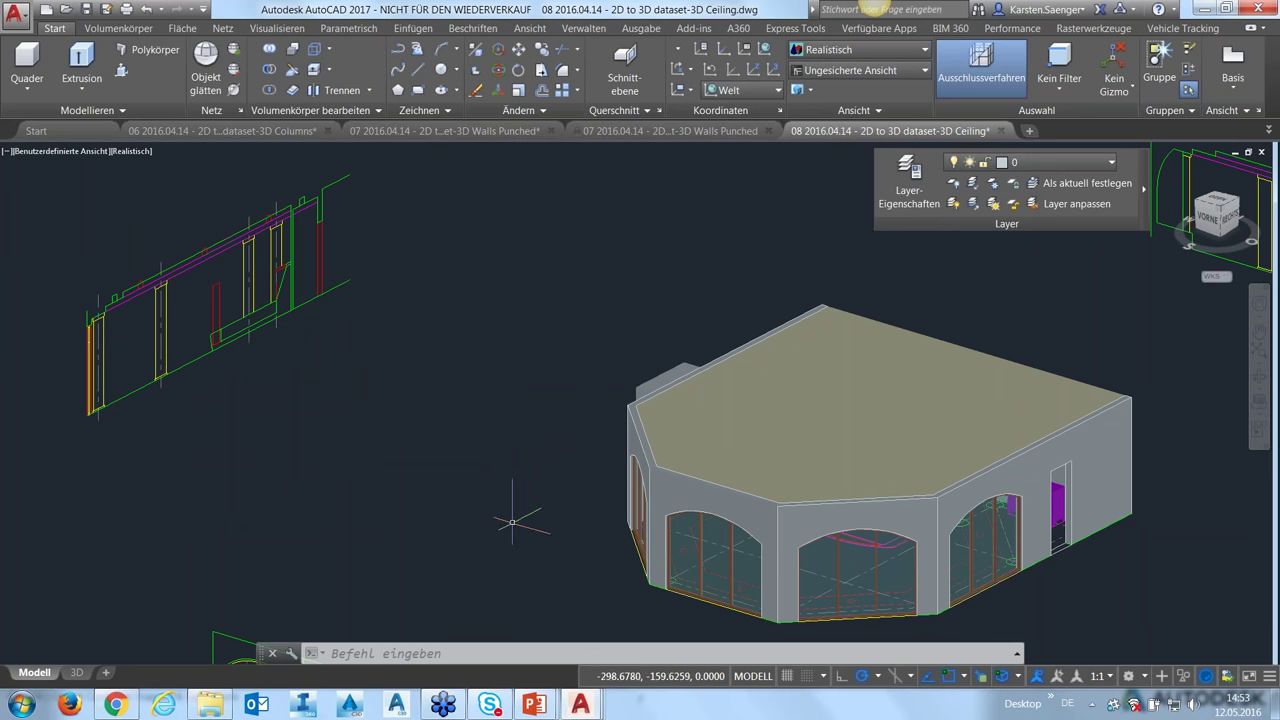
pyautogui.scroll(-5, 560, 495)
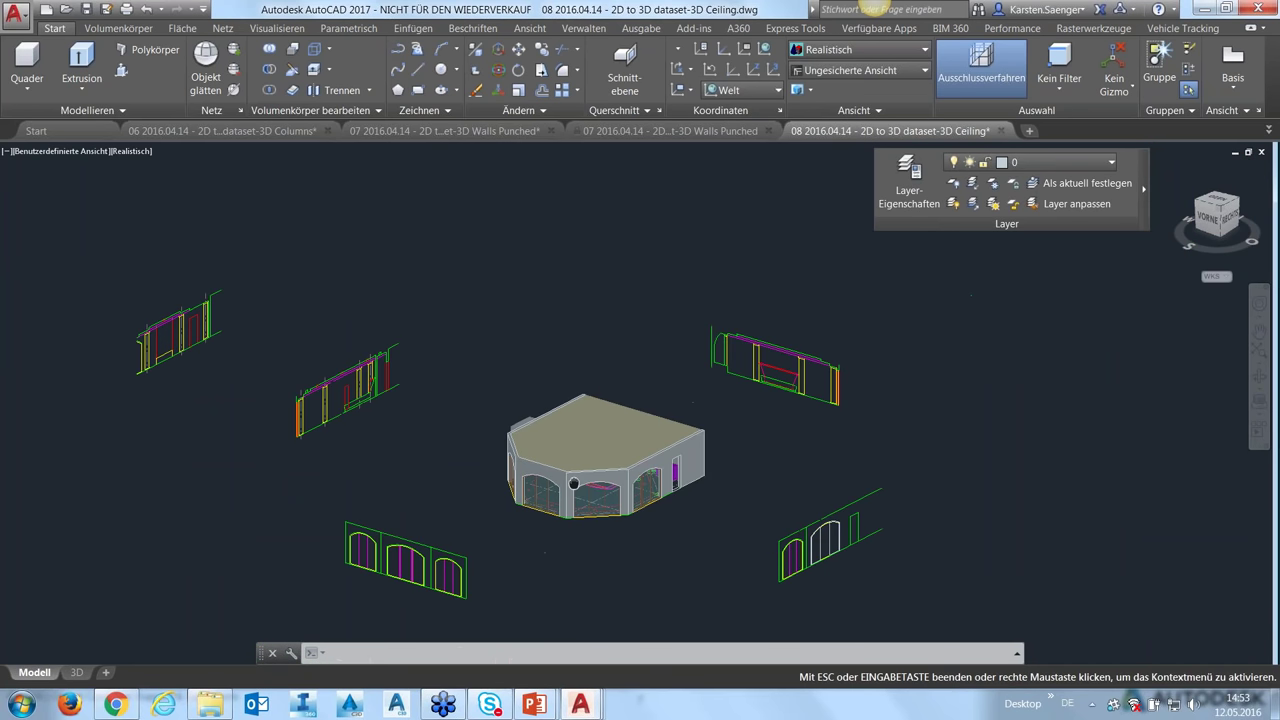
pyautogui.scroll(2, 620, 515)
pyautogui.scroll(3, 620, 515)
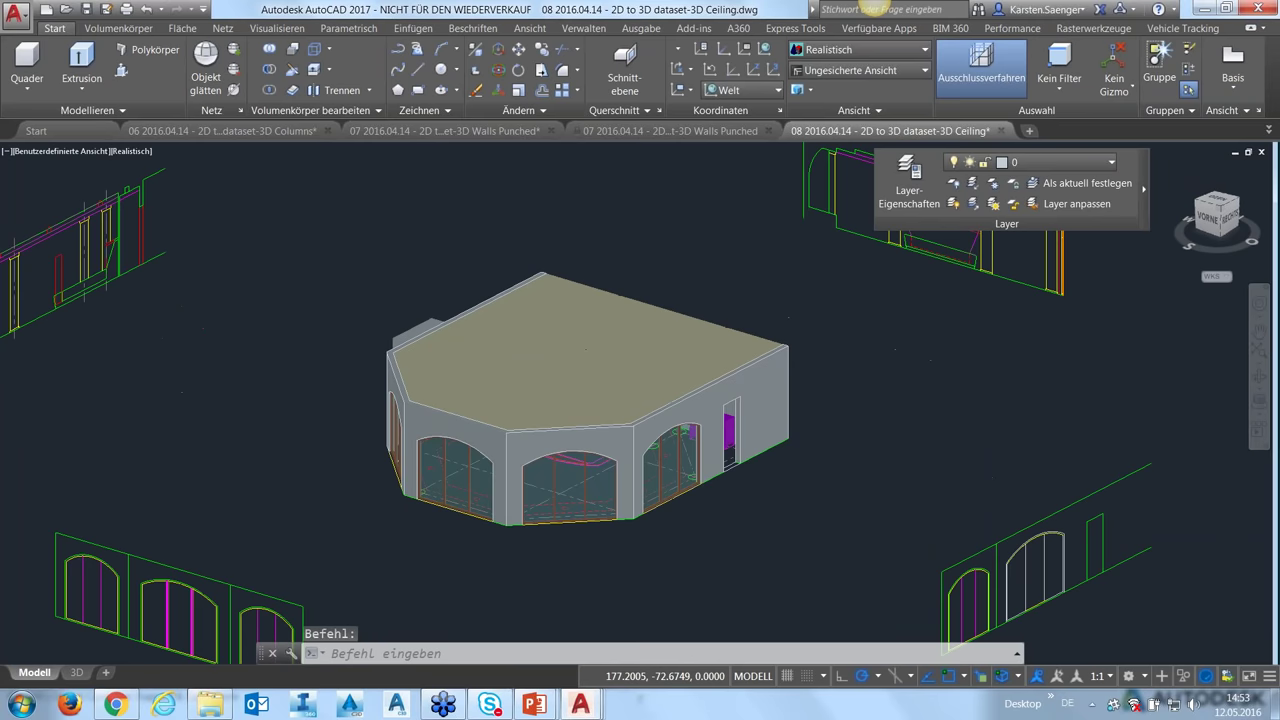
pyautogui.scroll(2, 620, 510)
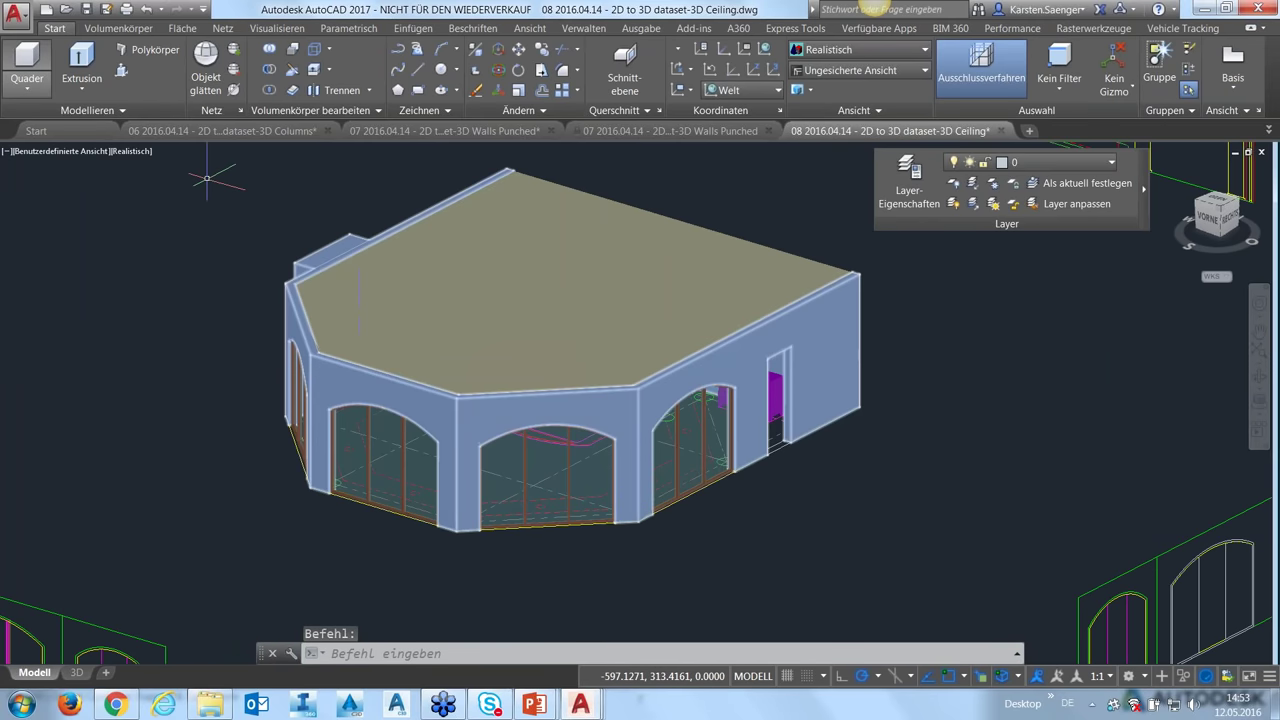
# - Clear the wall selection and switch the viewport to the saved Camera1 view
pyautogui.click(320, 276)
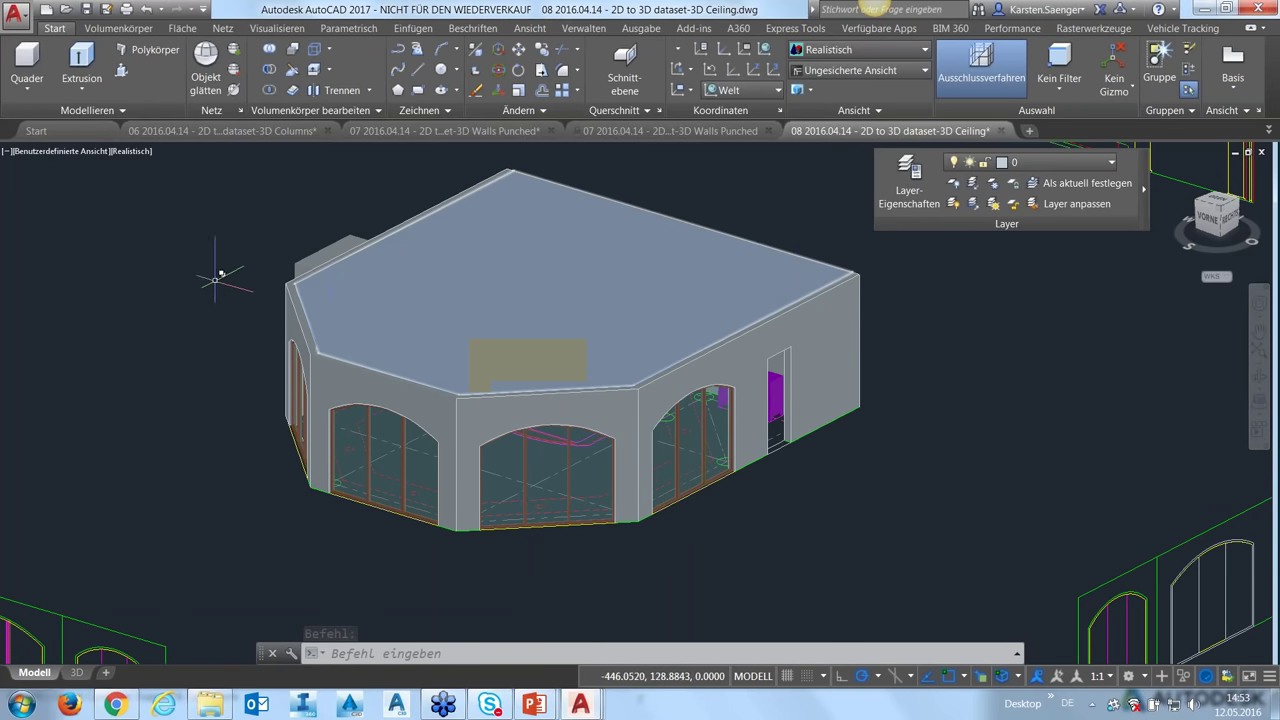
pyautogui.click(50, 152)
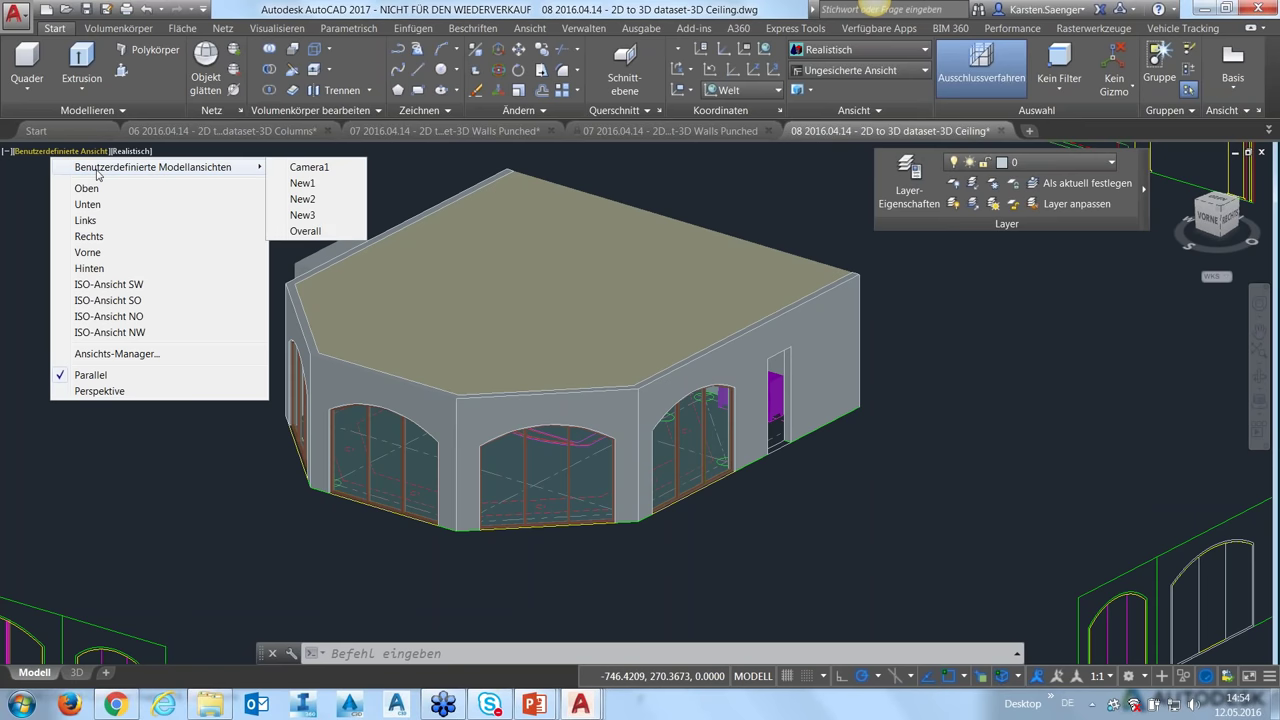
pyautogui.click(308, 168)
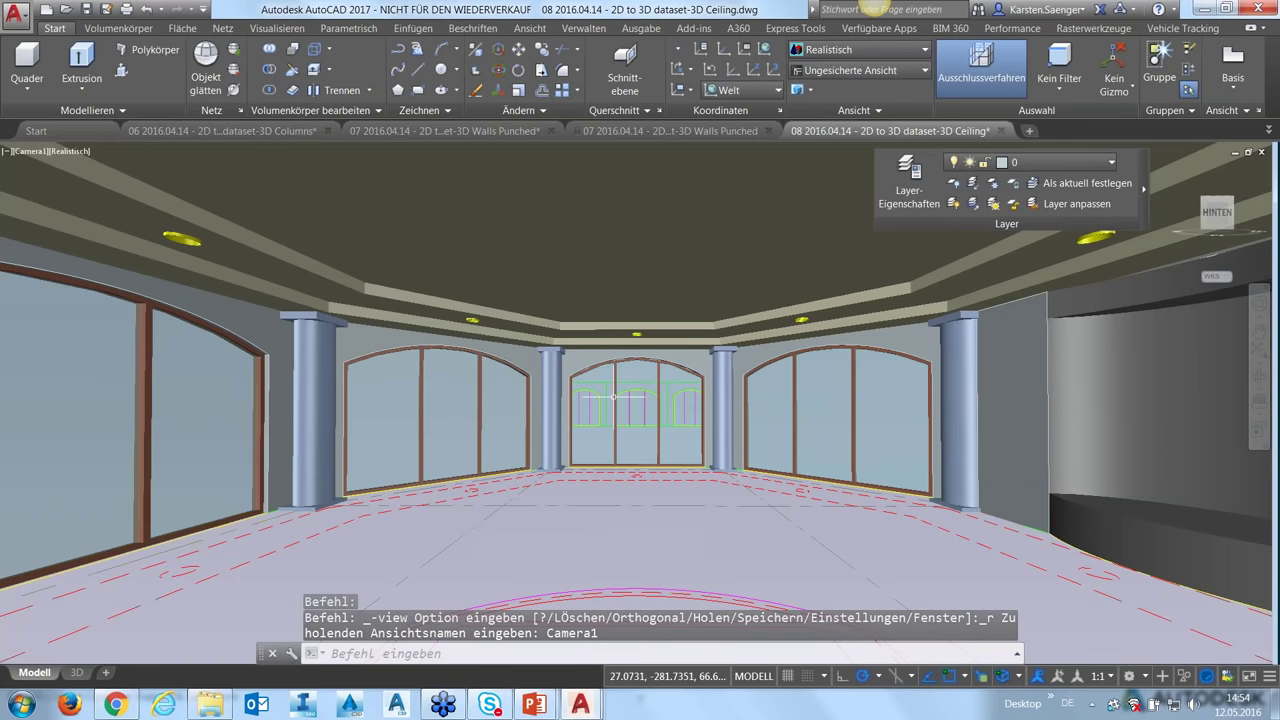
# - Attach the XREF Plants drawing as an external reference at scale 1
pyautogui.write('XREF')
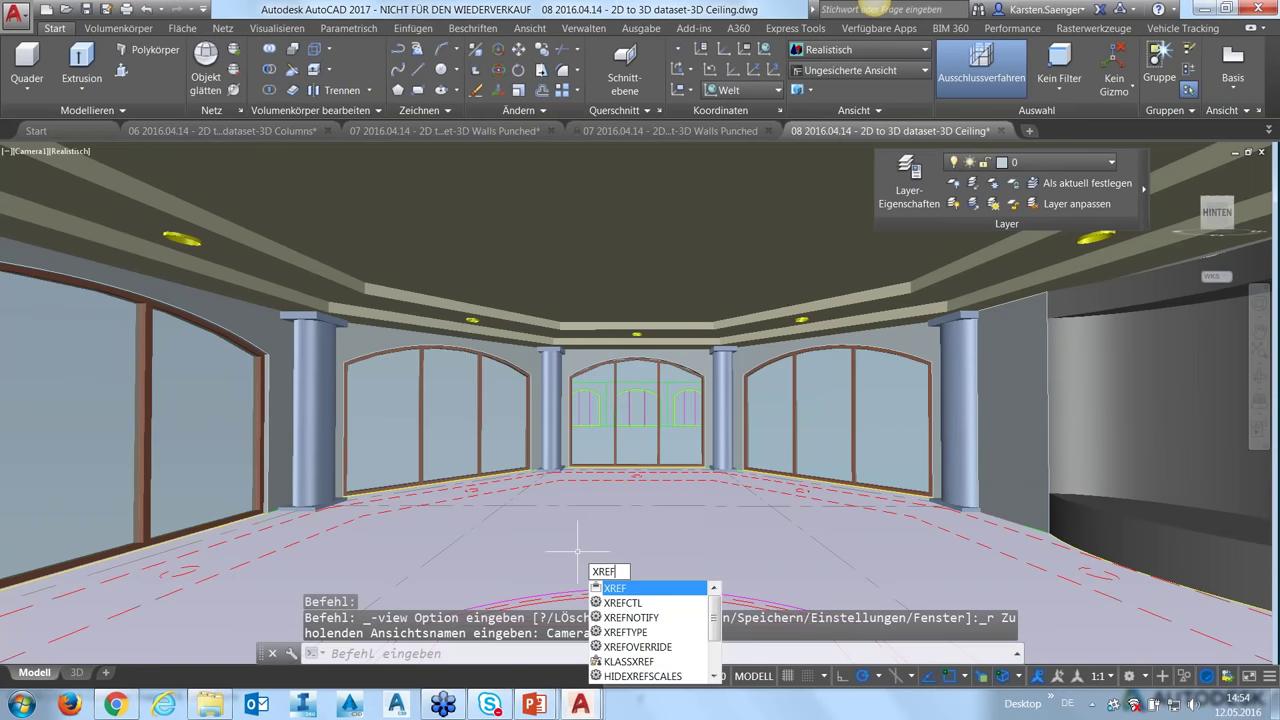
pyautogui.press('Return')
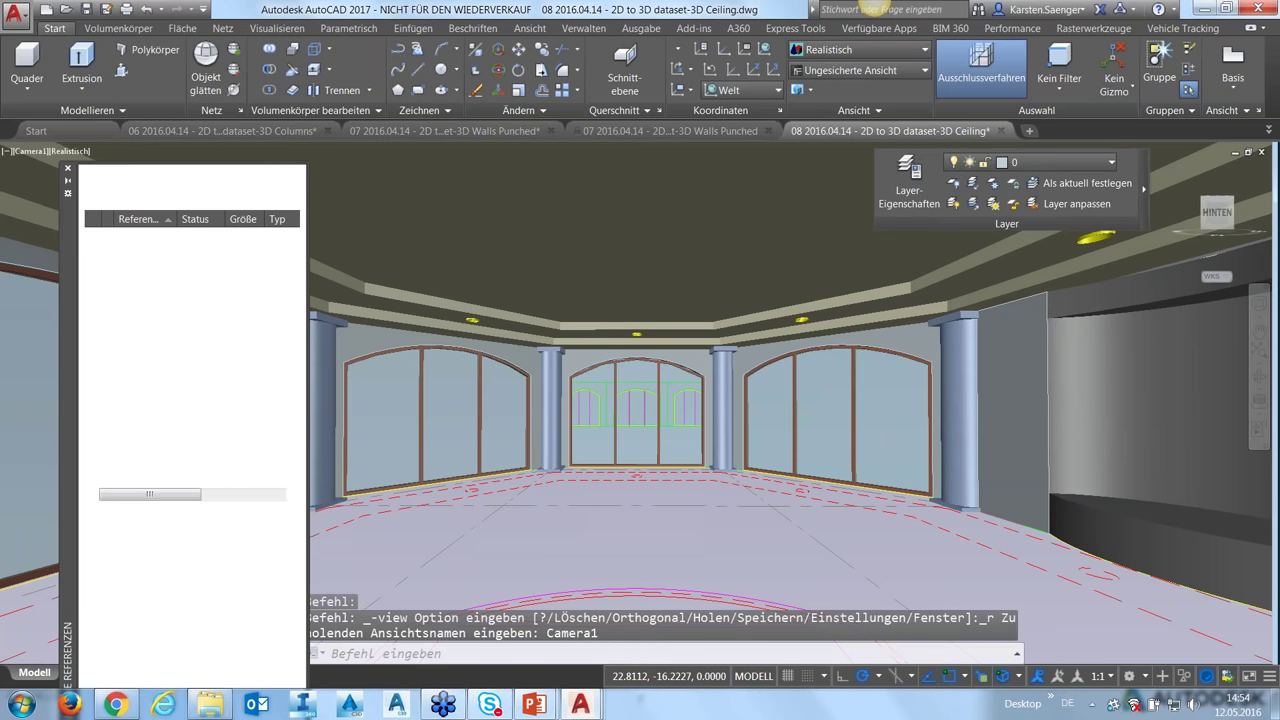
pyautogui.click(105, 181)
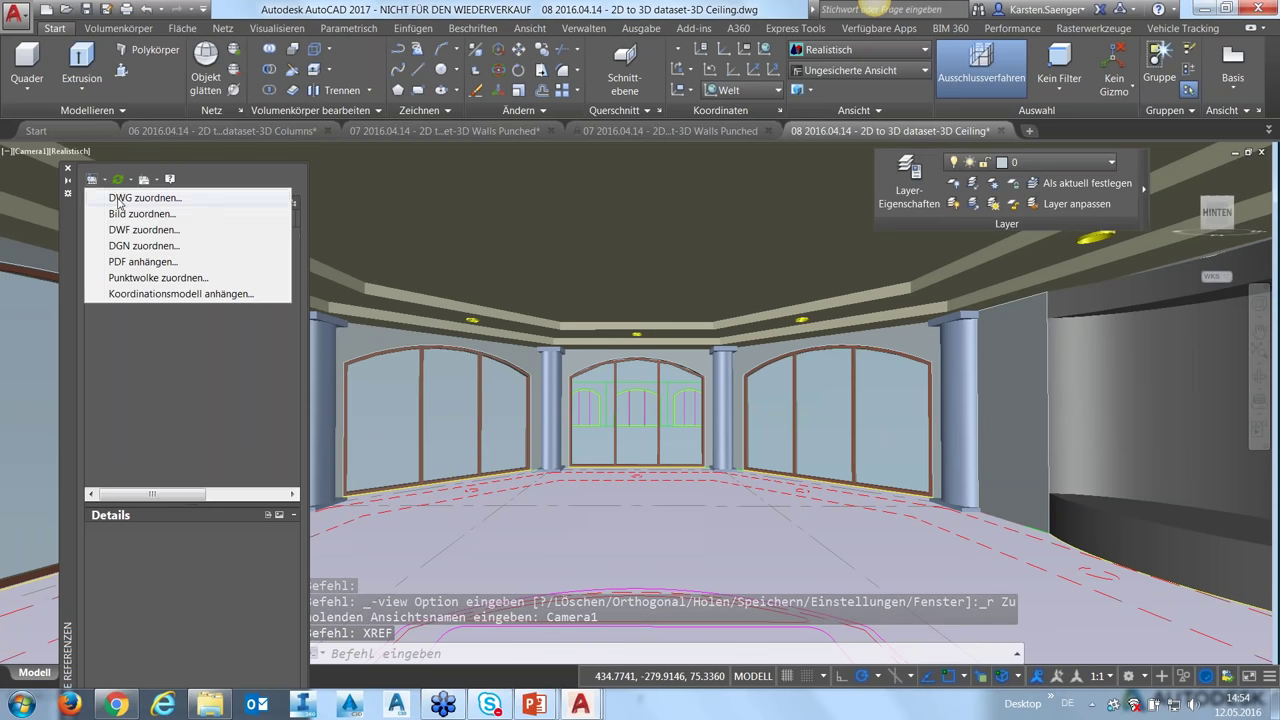
pyautogui.click(259, 246)
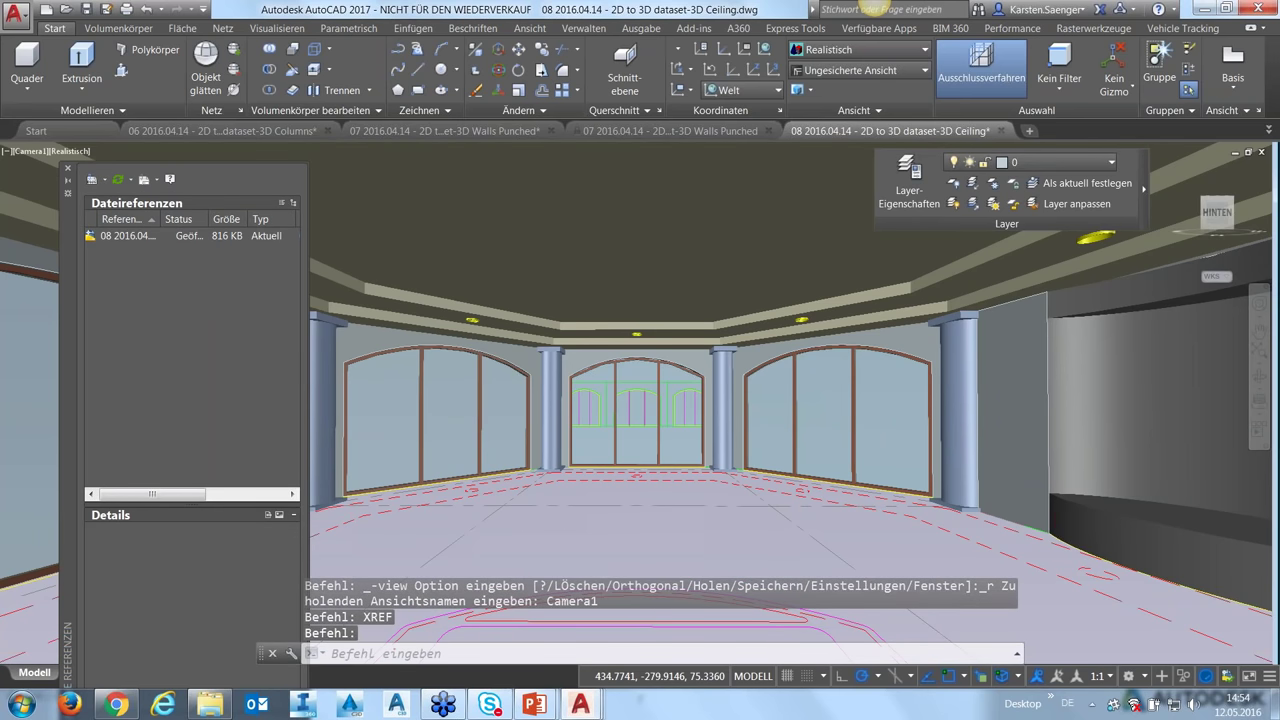
pyautogui.click(92, 179)
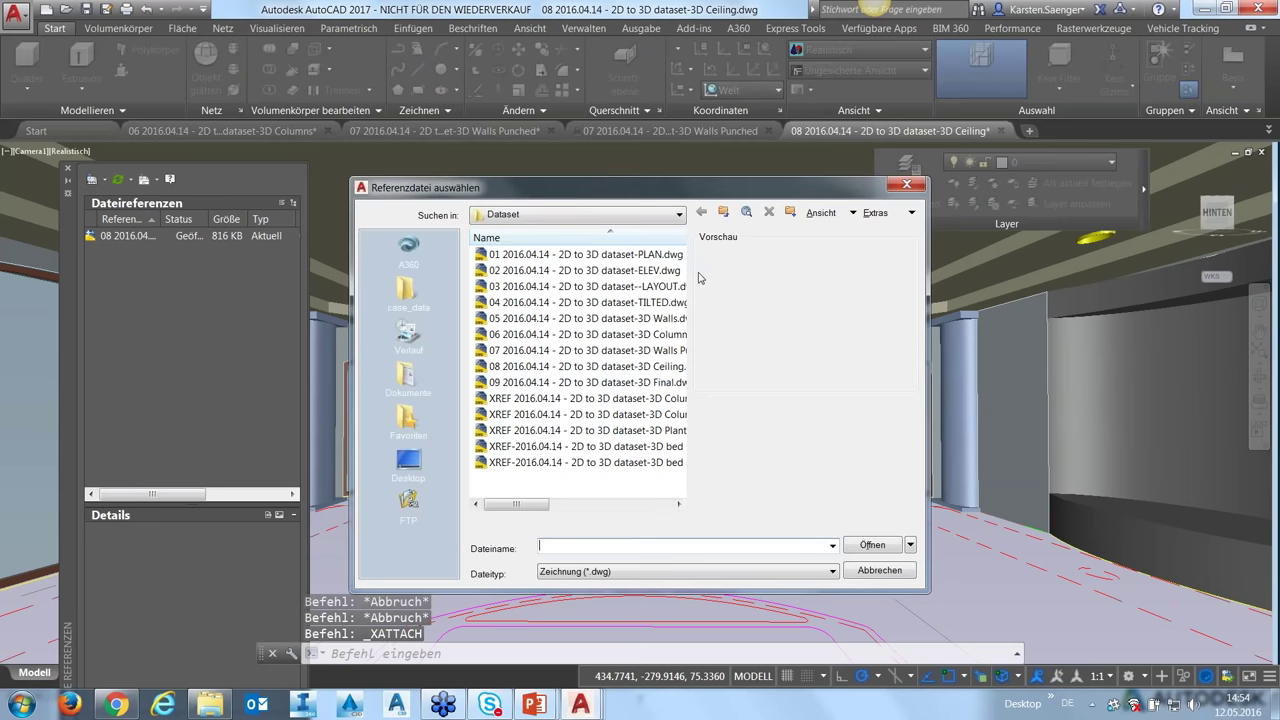
pyautogui.click(666, 434)
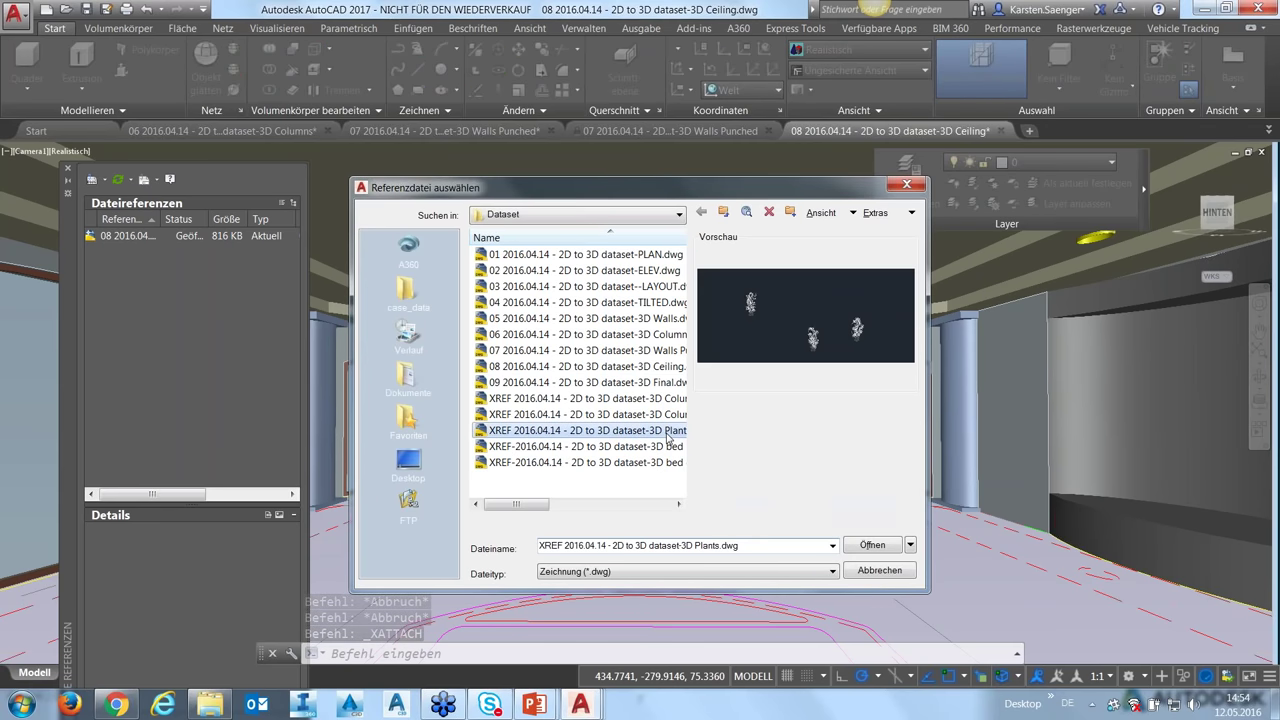
pyautogui.click(863, 546)
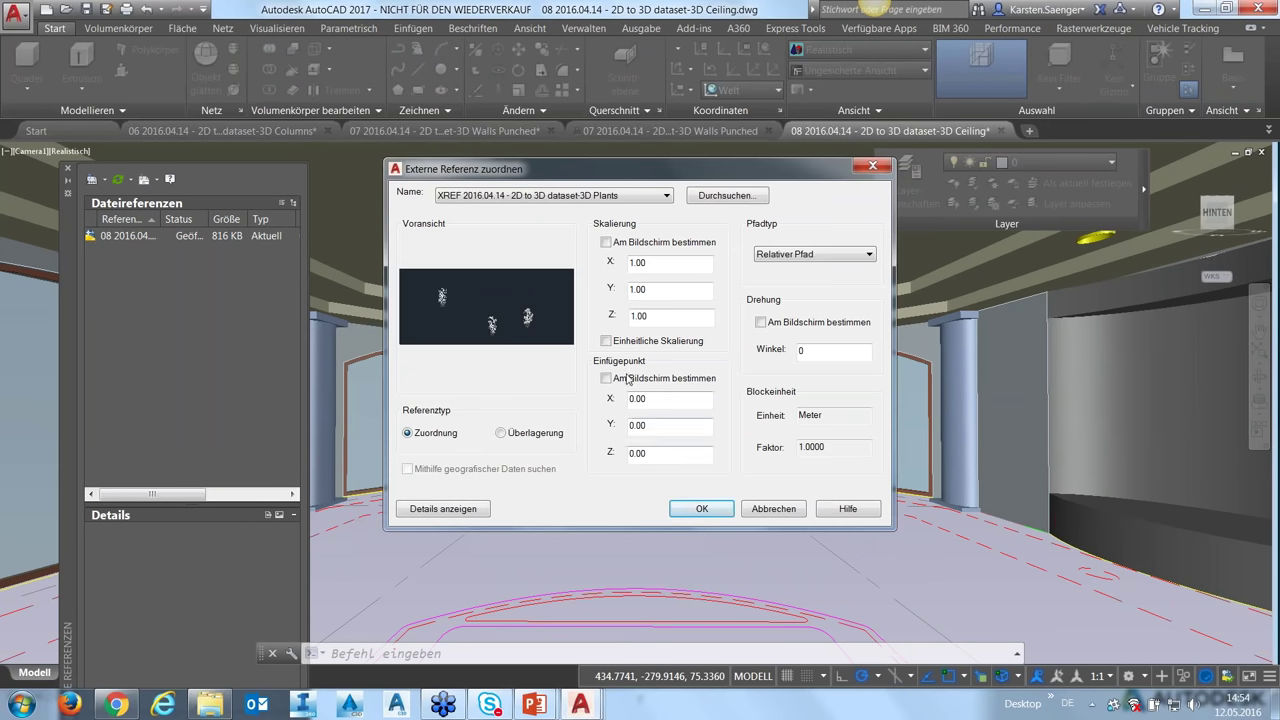
pyautogui.click(686, 509)
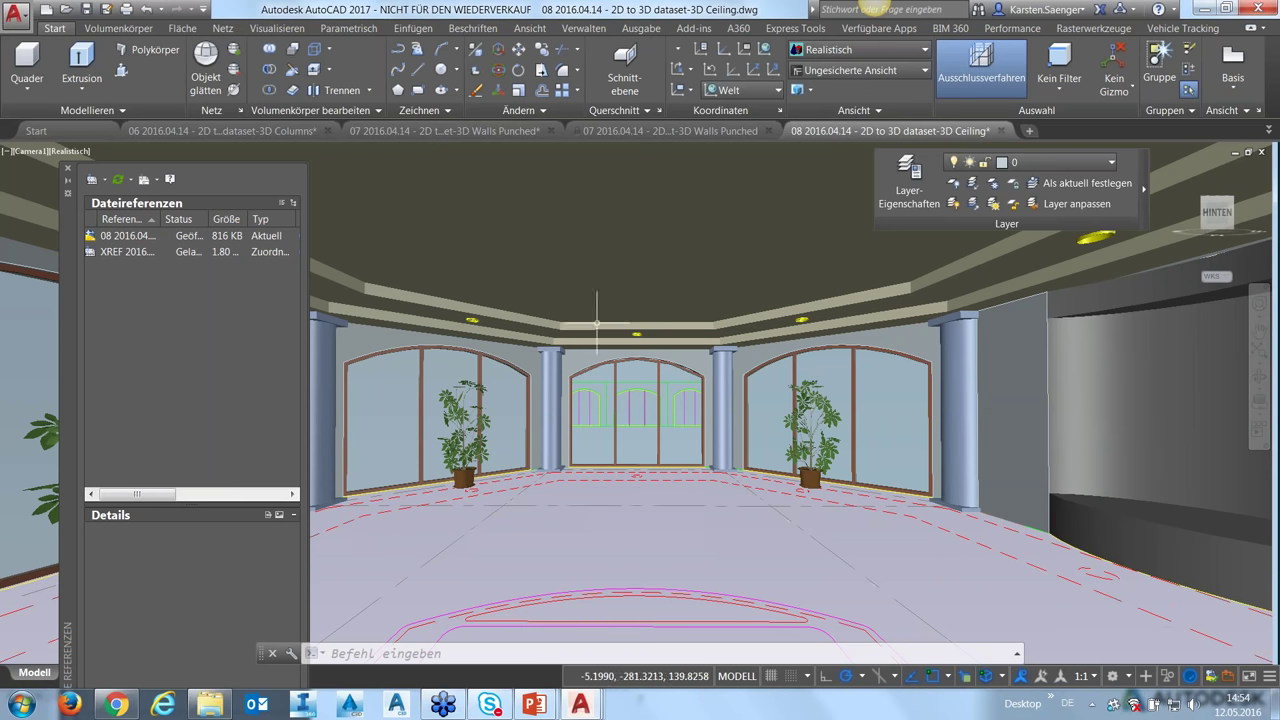
# - Attach XREF 3D ColumnsB.dwg as a second external reference
pyautogui.click(106, 181)
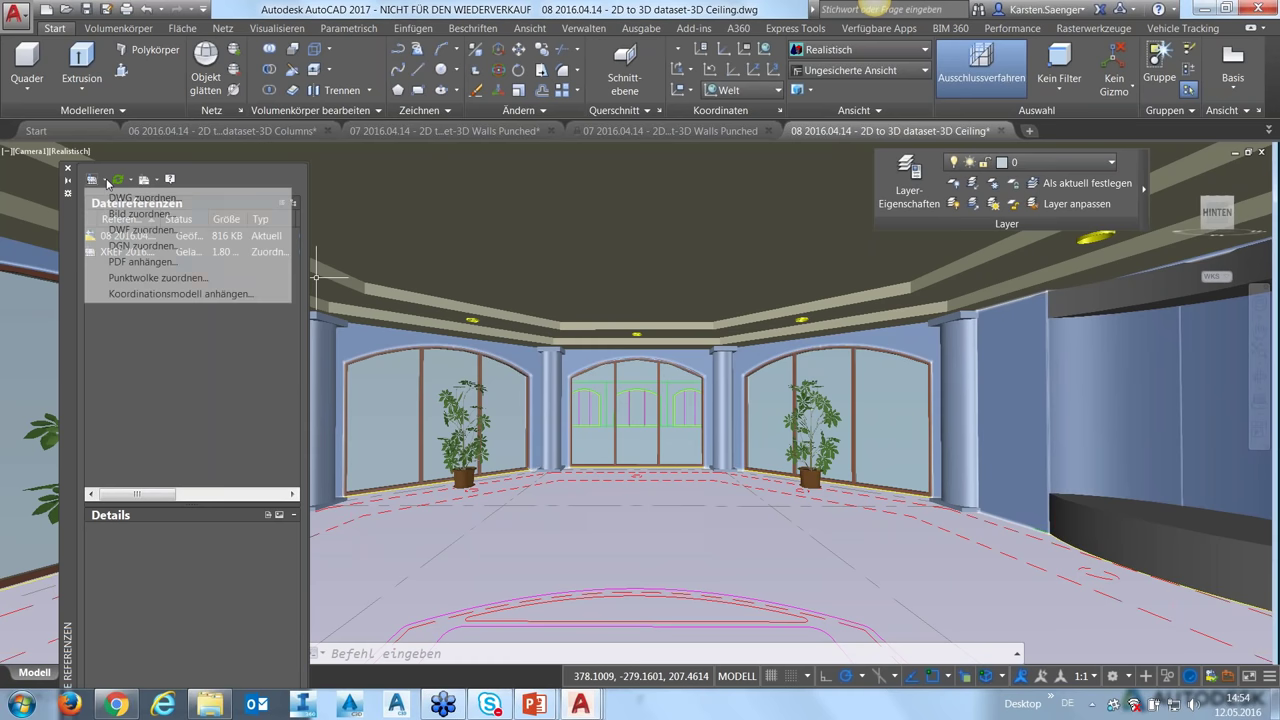
pyautogui.click(124, 203)
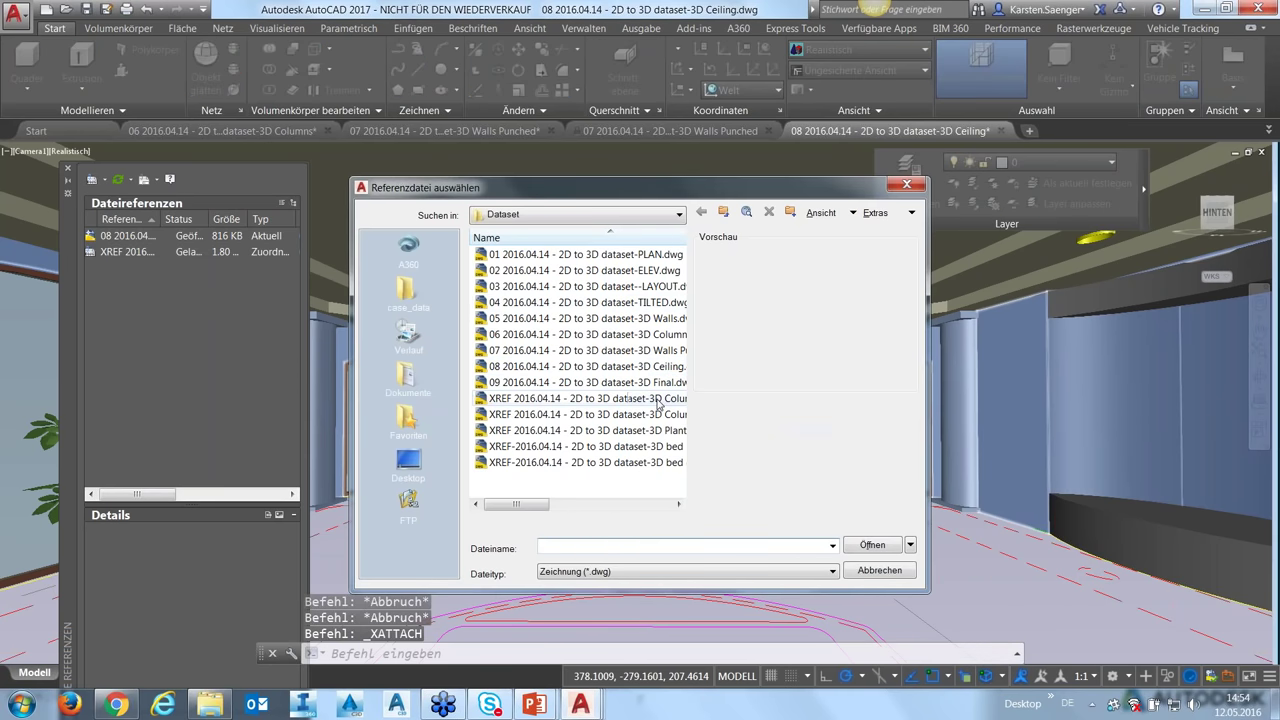
pyautogui.click(658, 400)
pyautogui.click(659, 414)
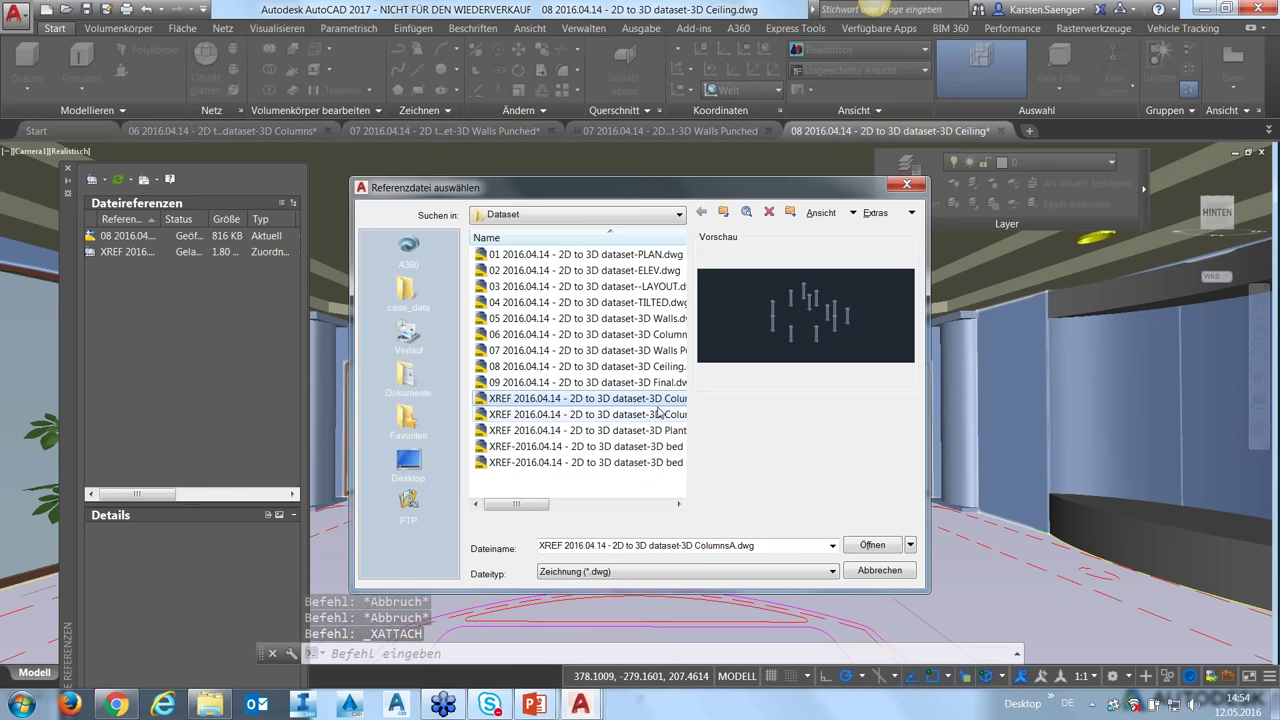
pyautogui.click(871, 544)
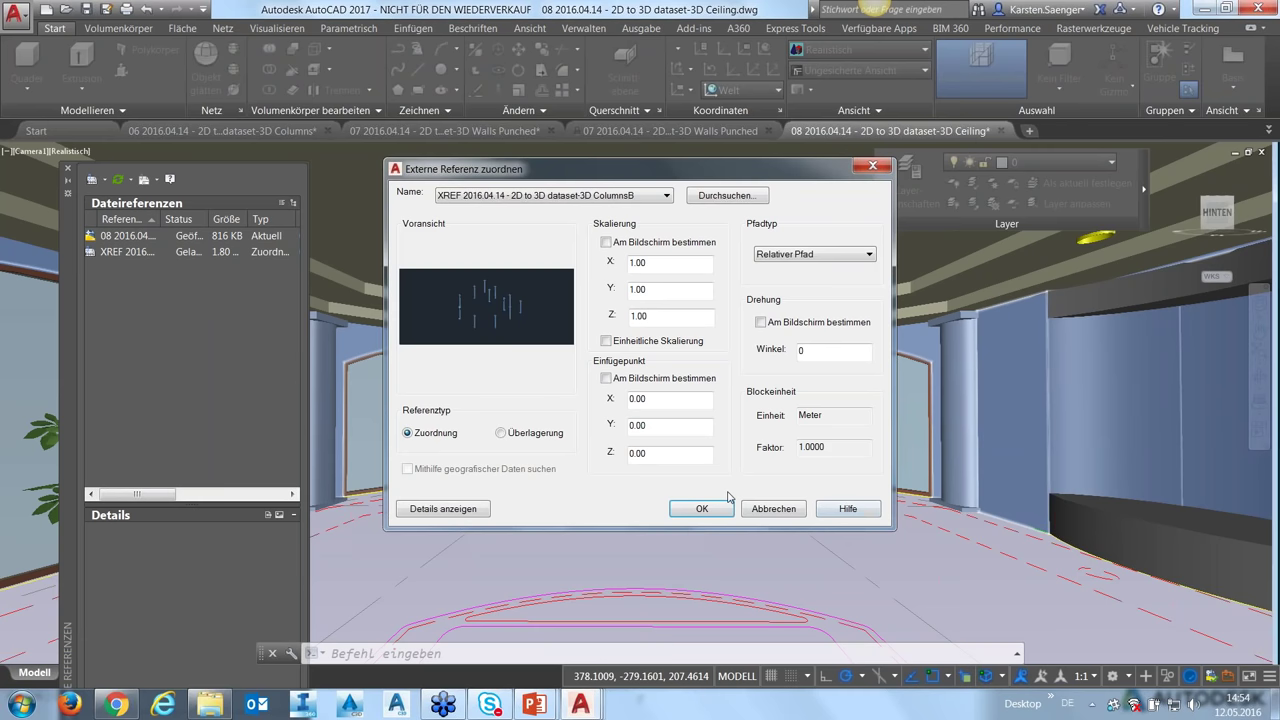
pyautogui.press('Return')
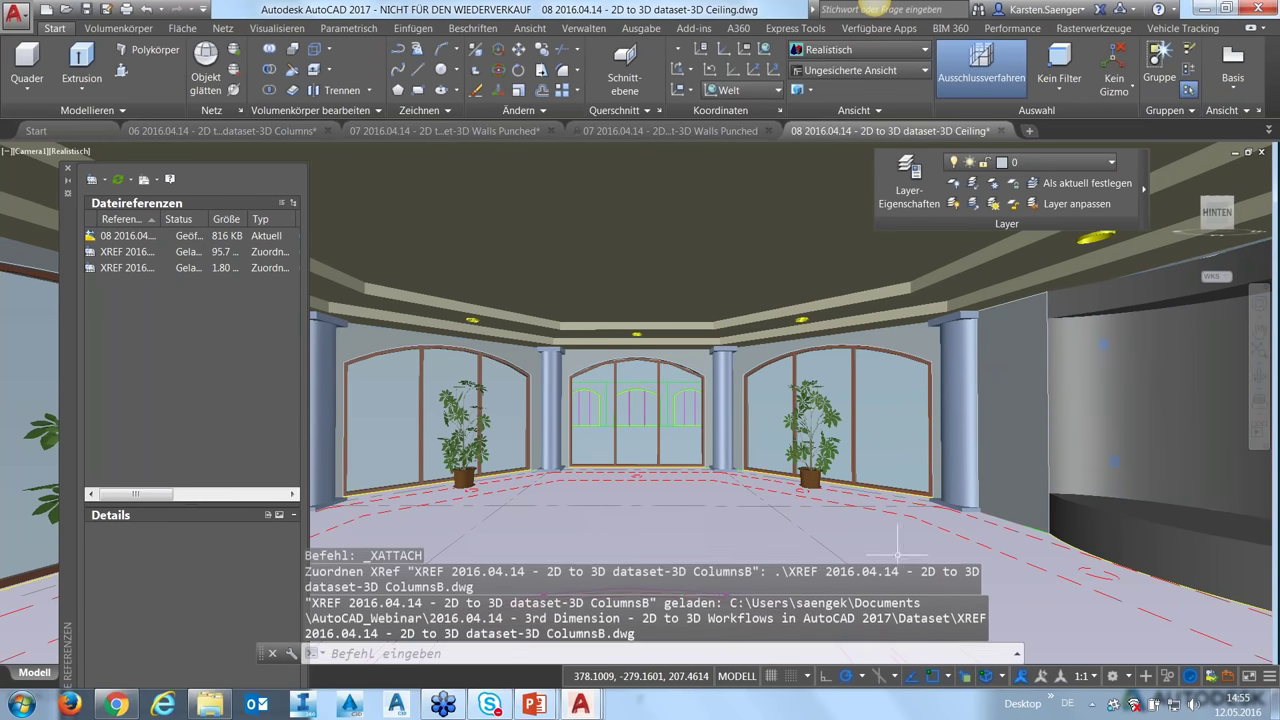
# - Freeze the 3D-COLS layer by picking a column's block reference, then zoom to verify
pyautogui.click(995, 203)
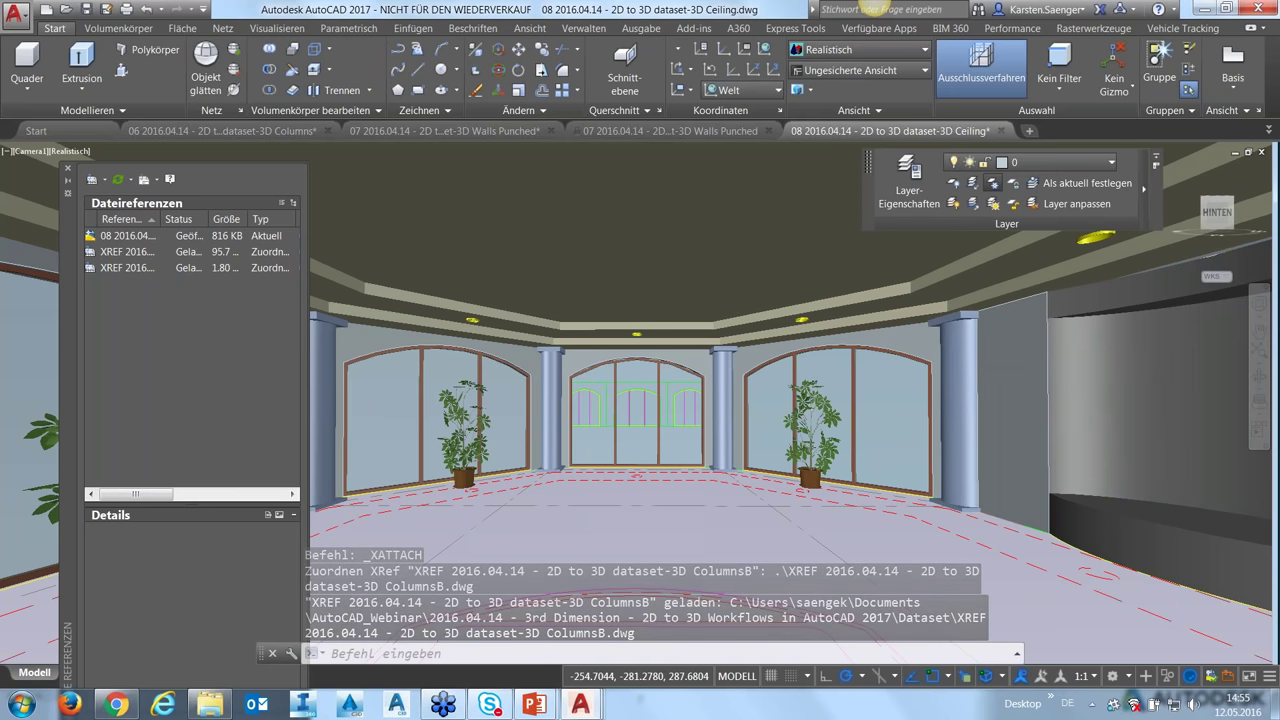
pyautogui.click(957, 330)
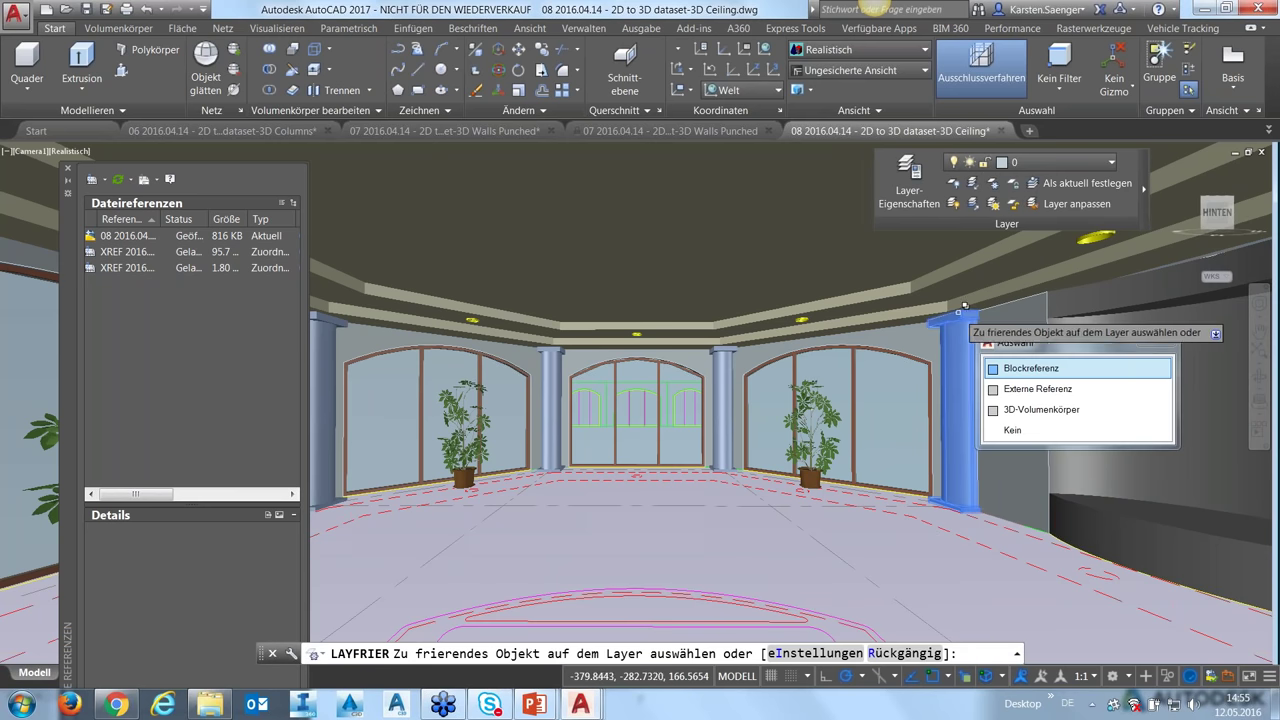
pyautogui.click(1030, 368)
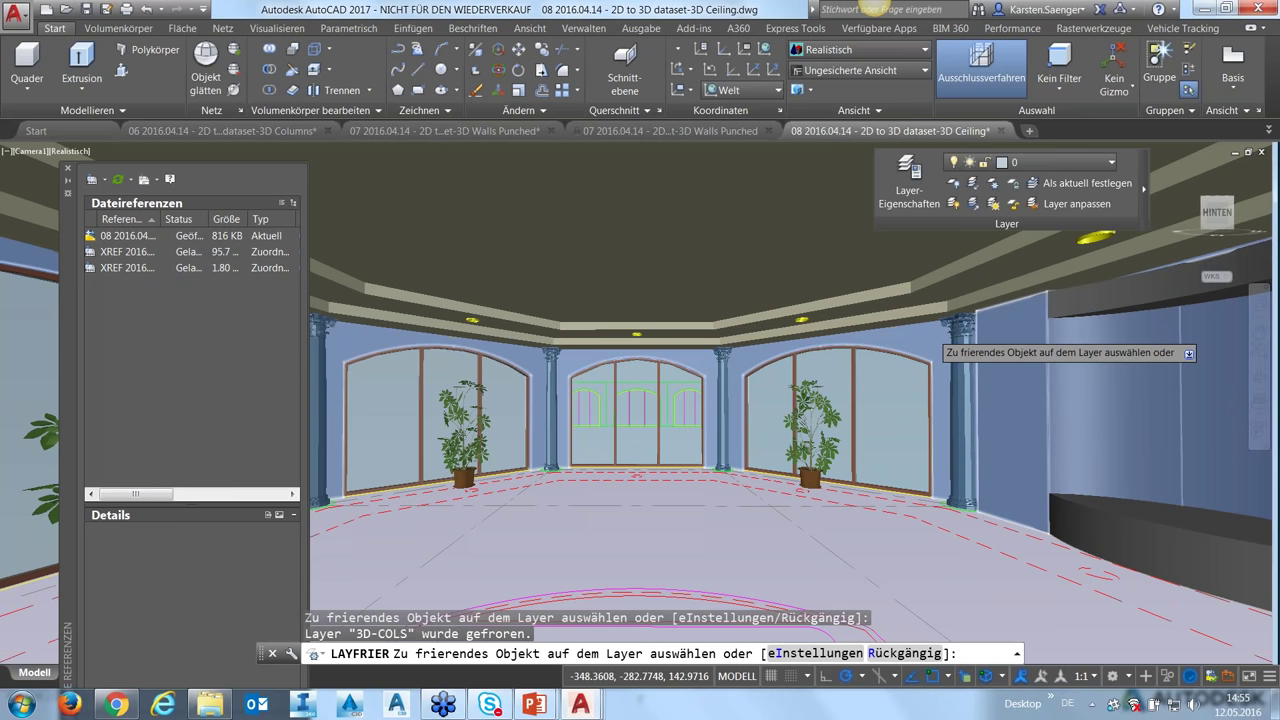
pyautogui.scroll(3, 935, 340)
pyautogui.scroll(3, 935, 340)
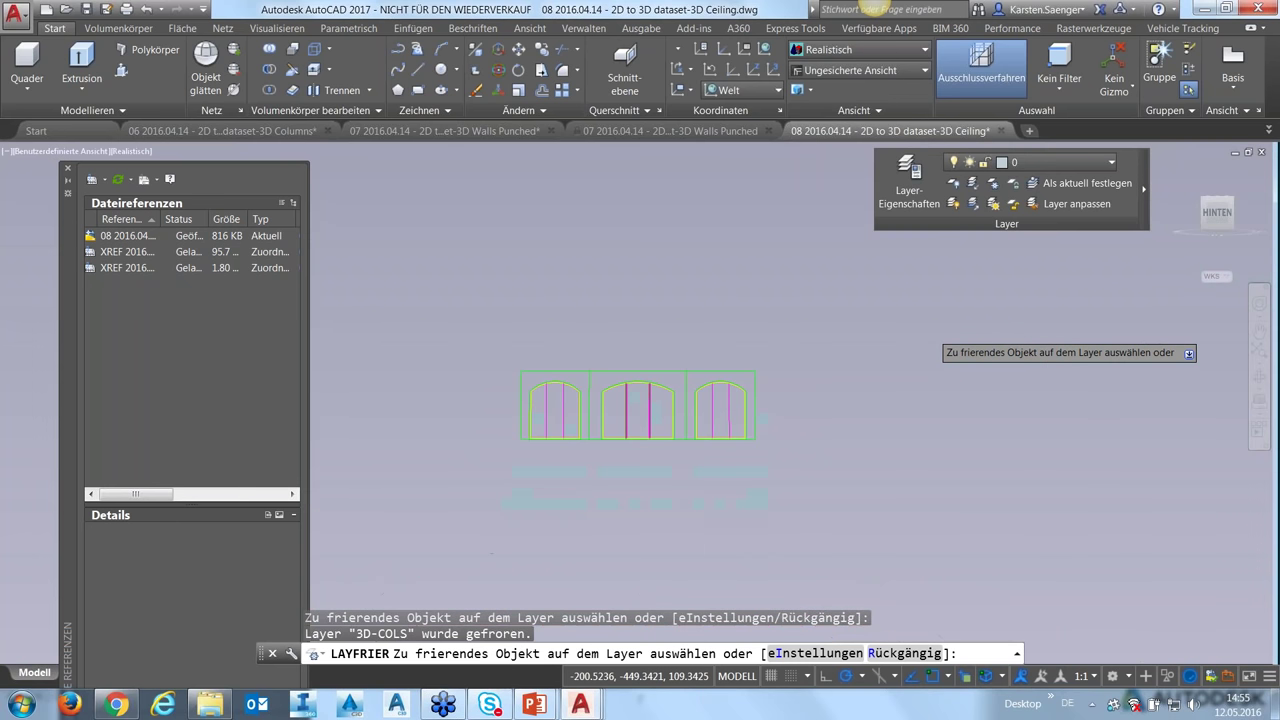
pyautogui.scroll(-3, 931, 333)
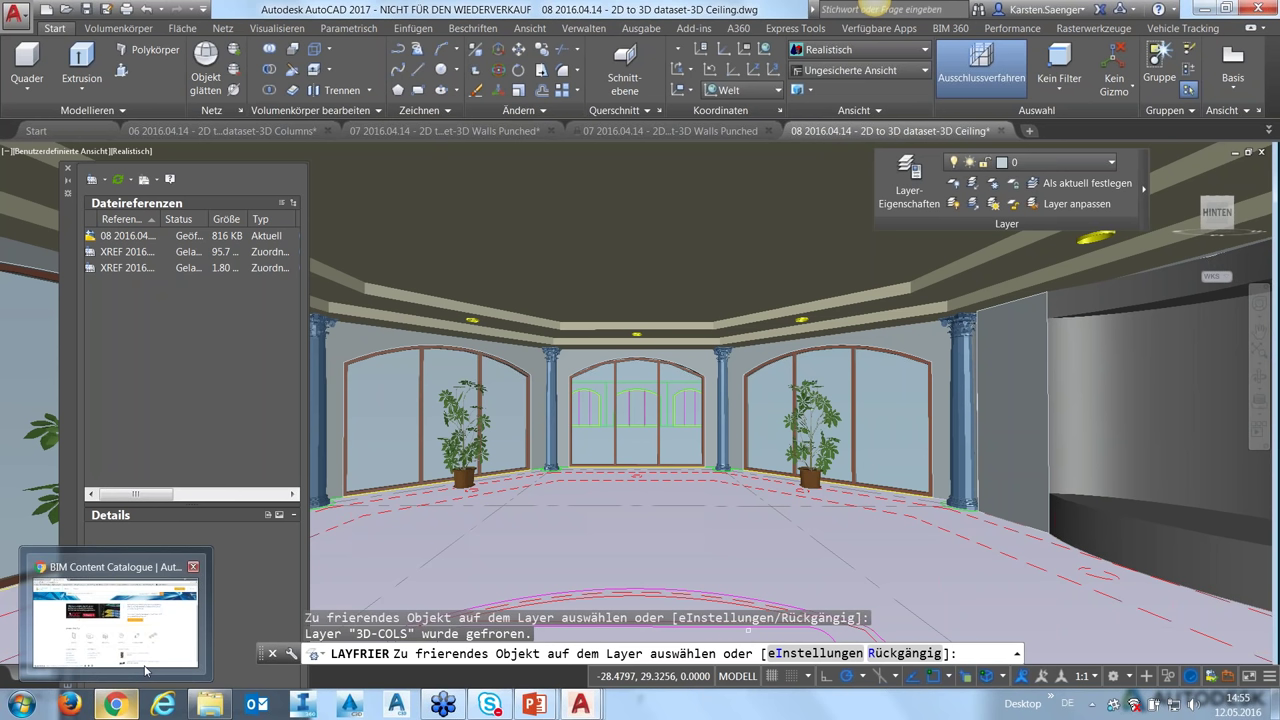
pyautogui.moveTo(116, 705)
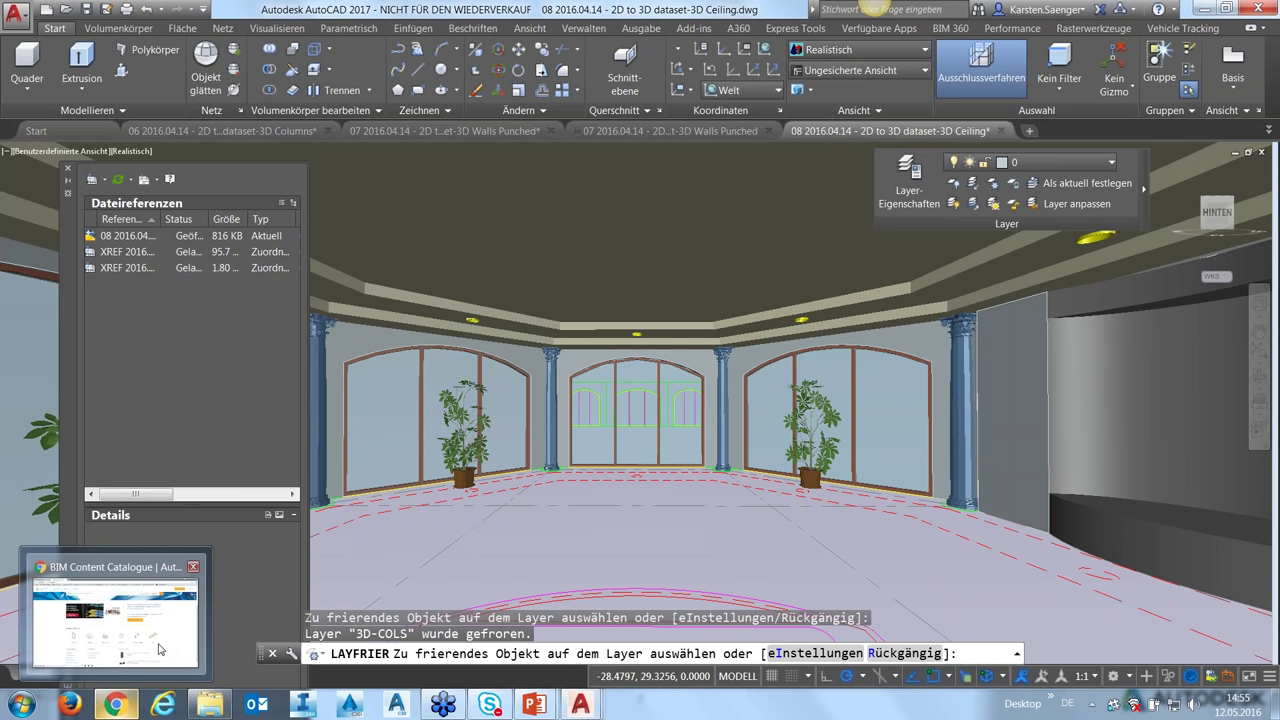
pyautogui.click(160, 650)
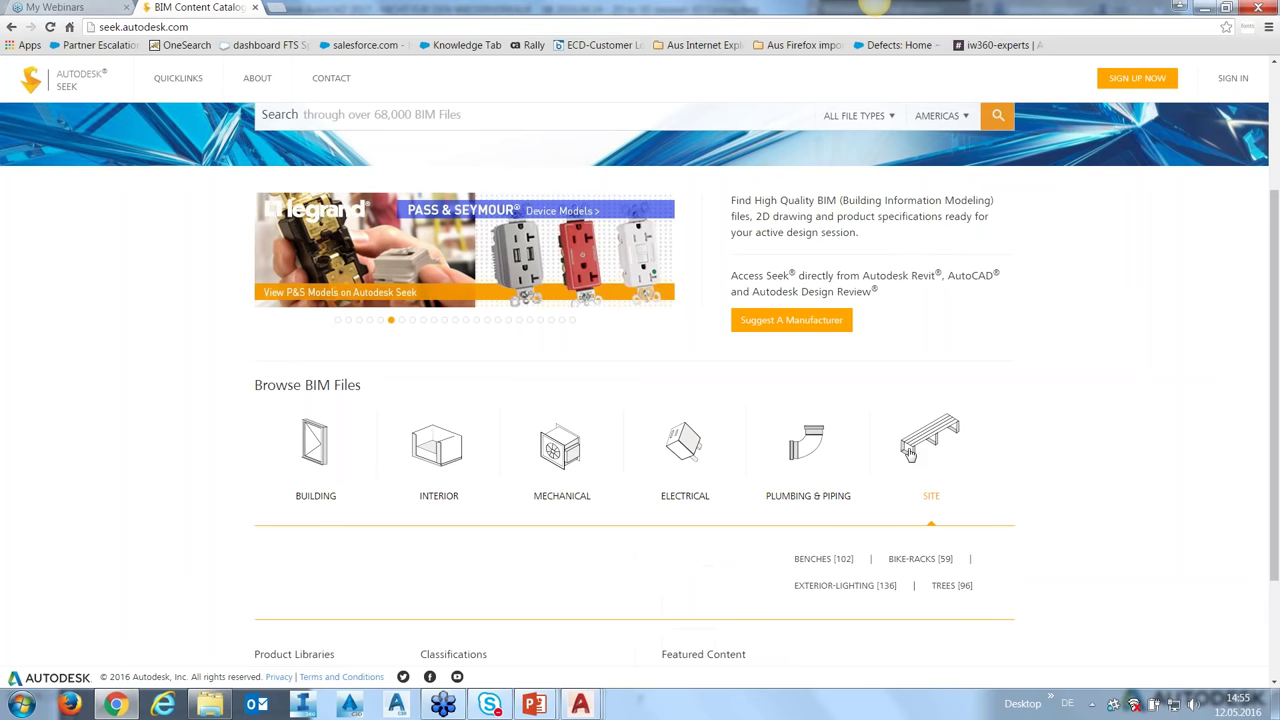
pyautogui.moveTo(437, 455)
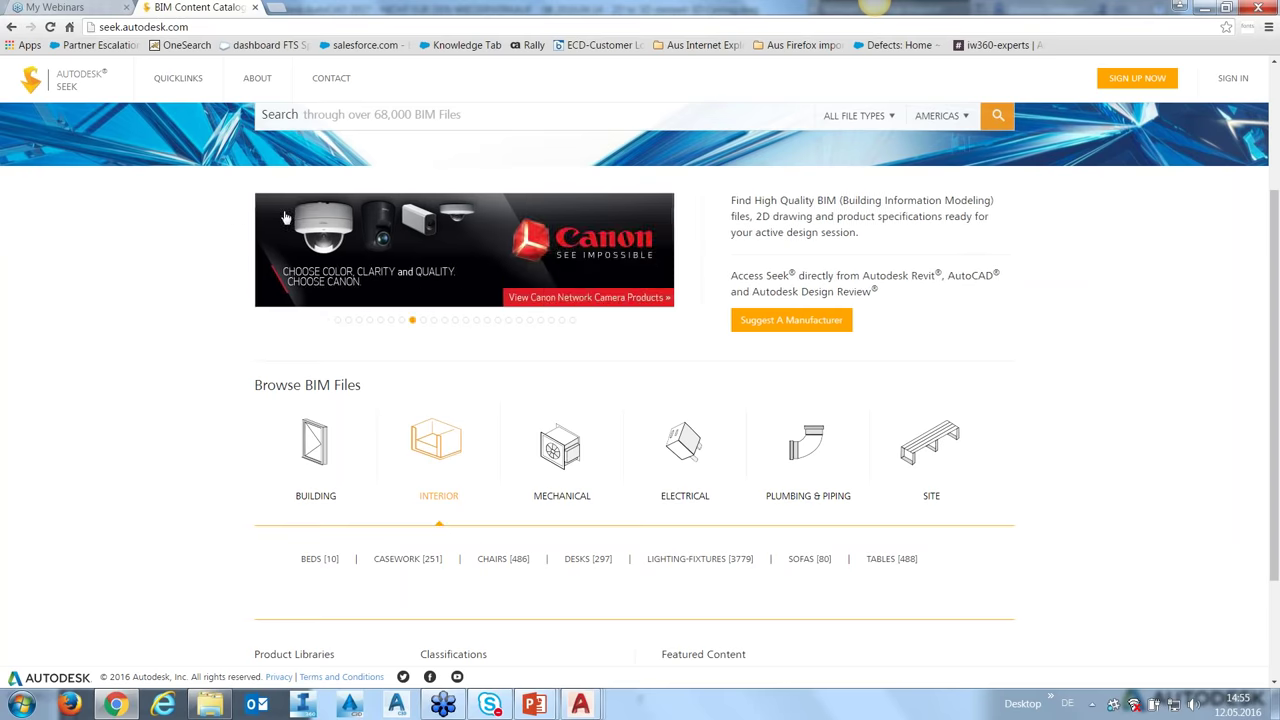
pyautogui.click(582, 708)
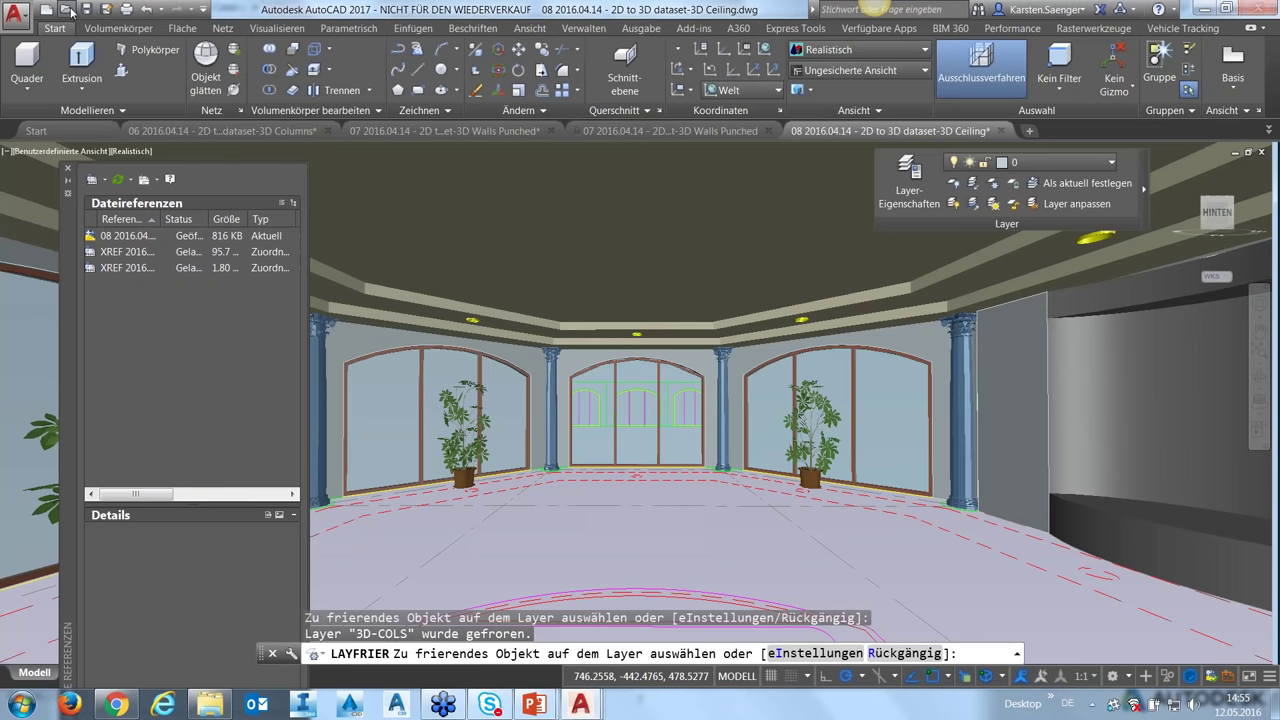
# - Open the '09 2016.04.14 - 2D to 3D dataset-3D Final' drawing
pyautogui.click(70, 10)
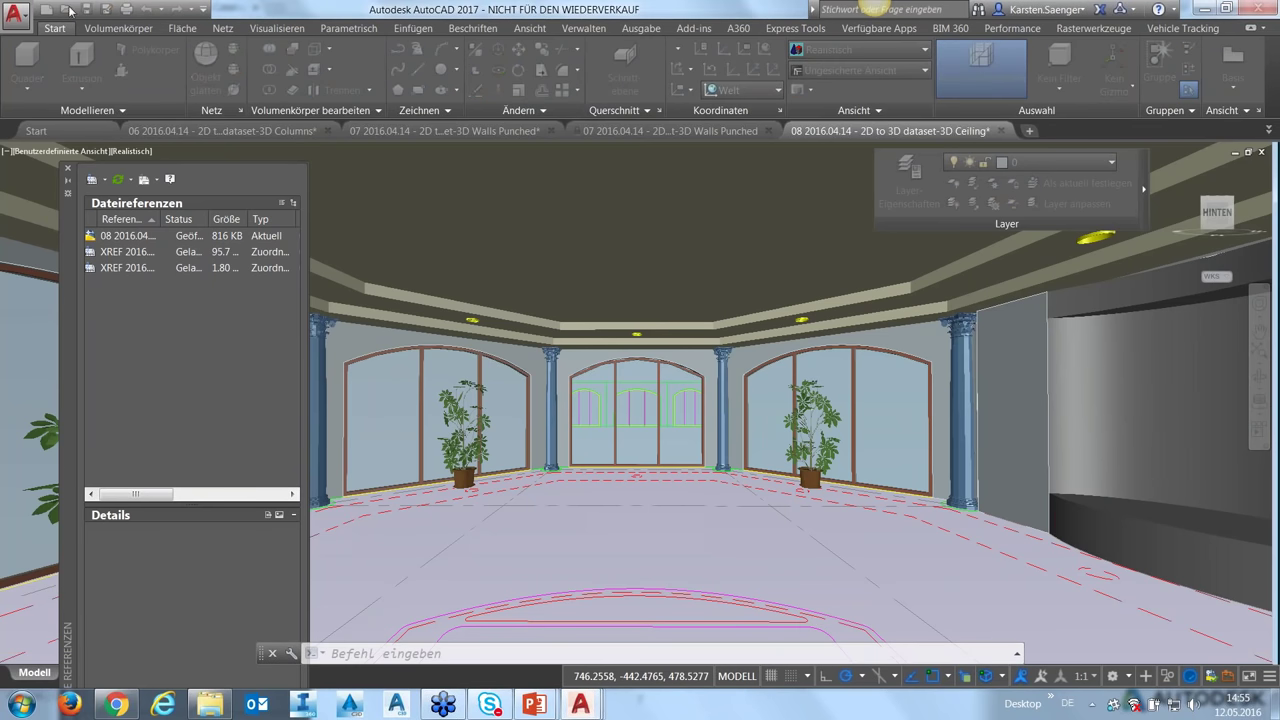
pyautogui.click(400, 486)
pyautogui.click(1163, 649)
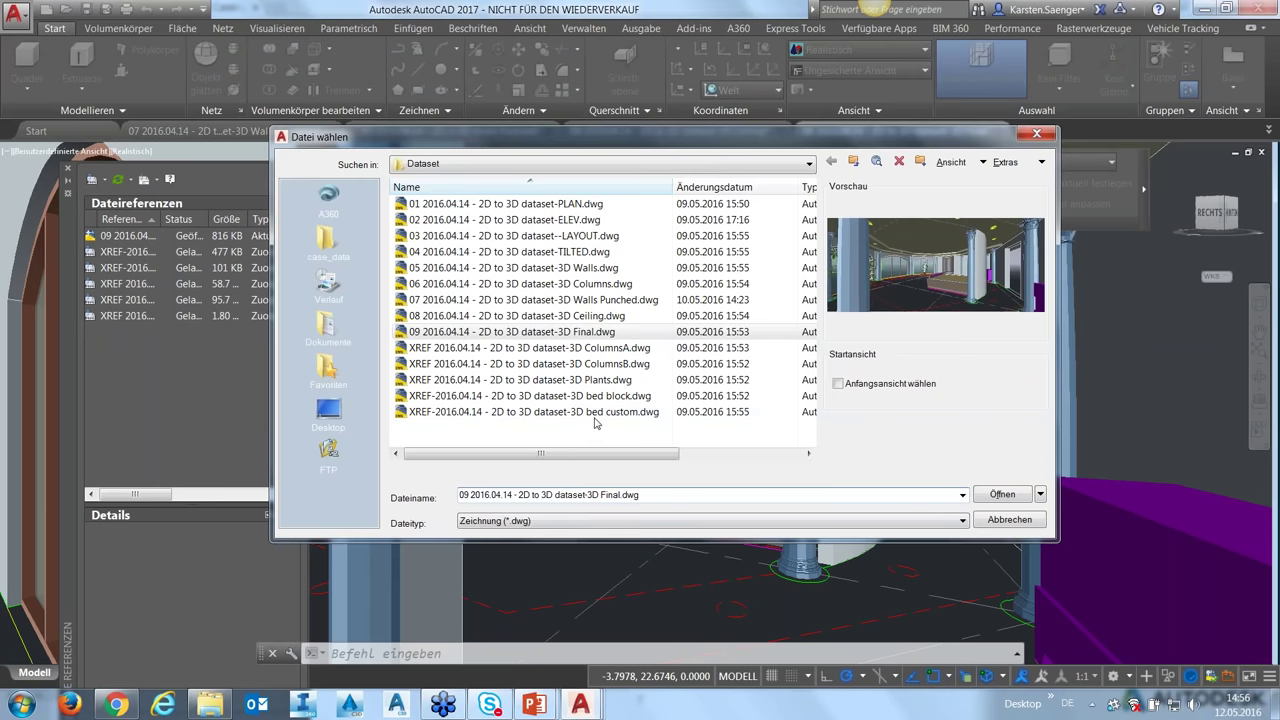
# - Open the 'XREF-2016.04.14 - 2D to 3D dataset-3D bed block' drawing
pyautogui.click(605, 412)
pyautogui.click(607, 397)
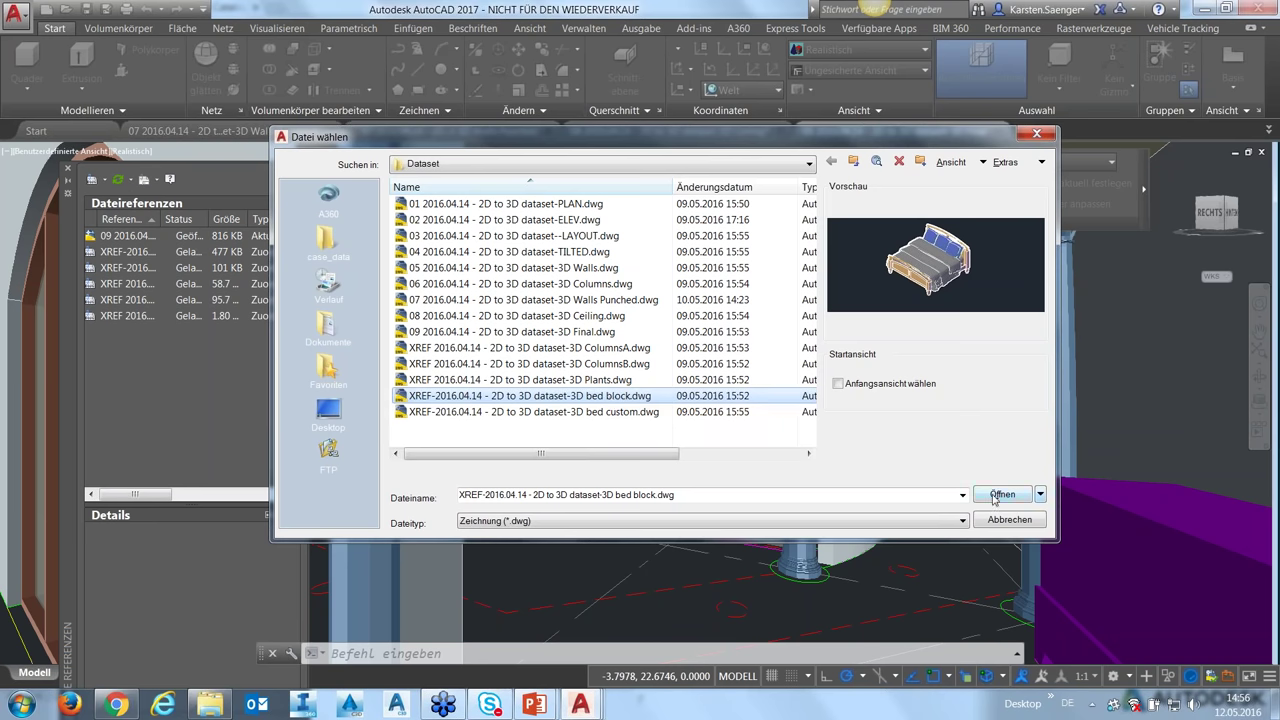
pyautogui.press('Return')
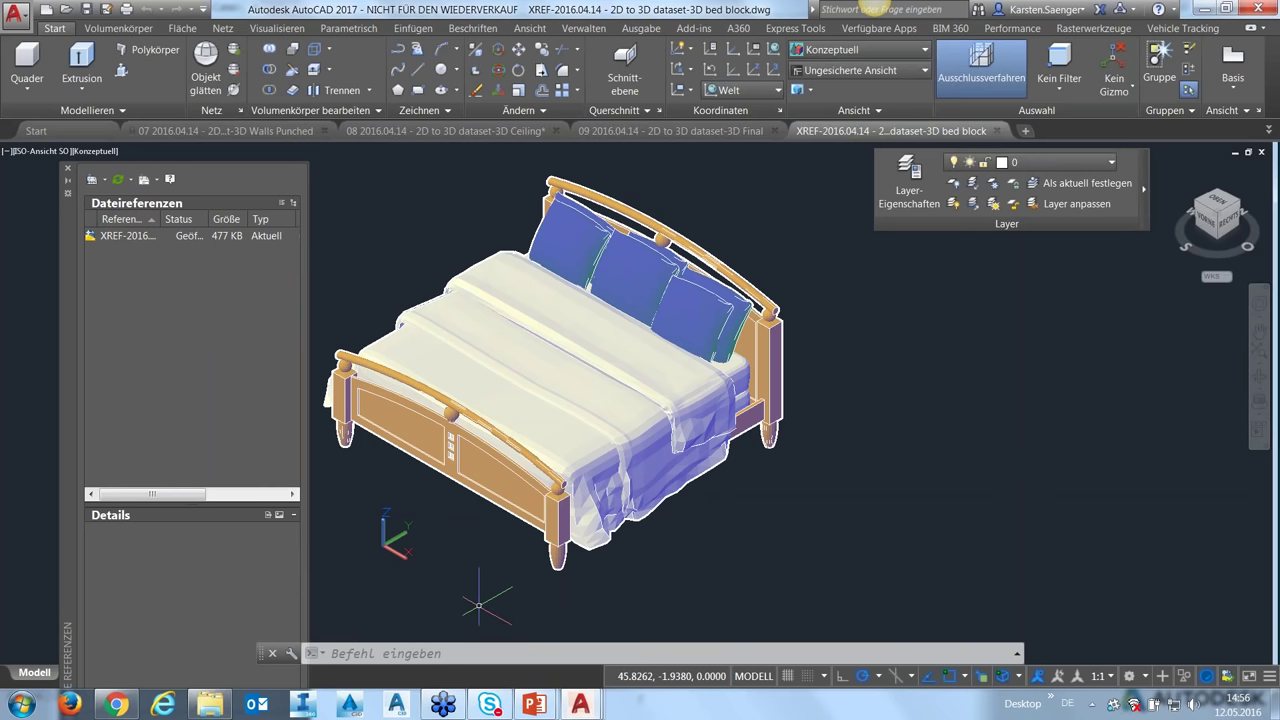
# - Zoom out to view the bed, then show the Start page listing the 3D bed block, 09 Final and 08 Ceiling
pyautogui.scroll(-5, 710, 432)
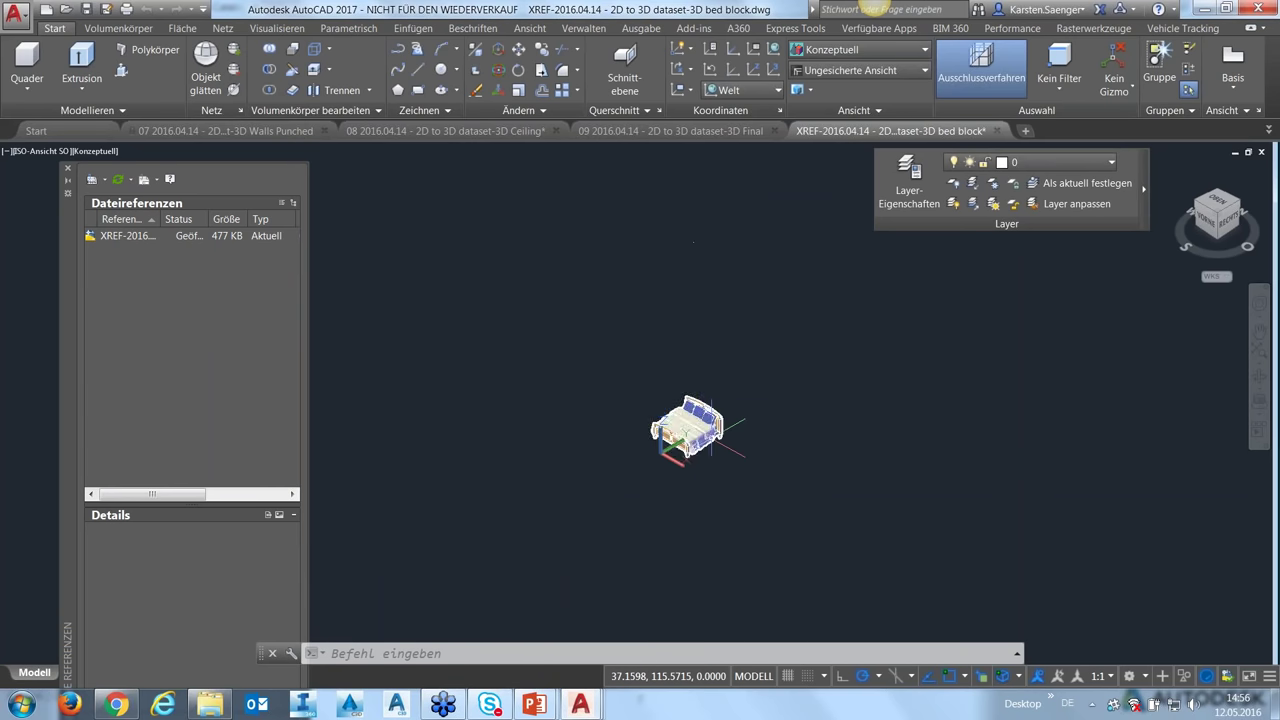
pyautogui.scroll(1, 718, 450)
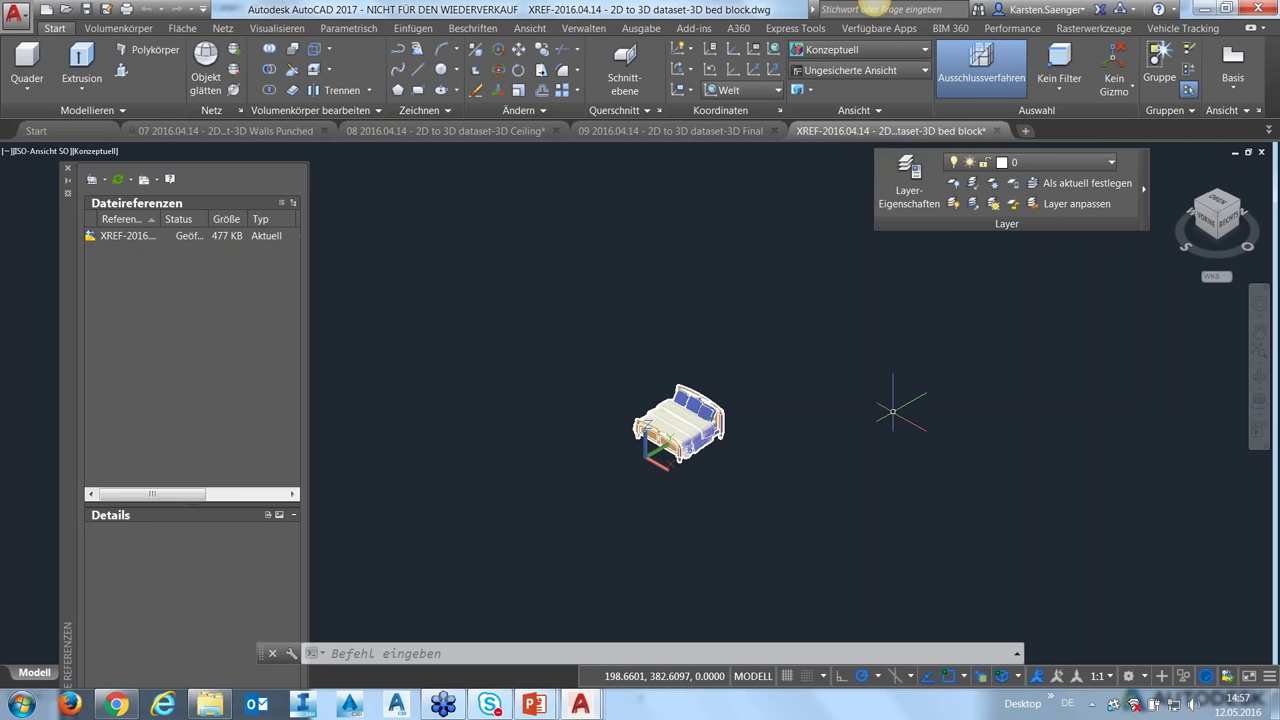
pyautogui.click(85, 131)
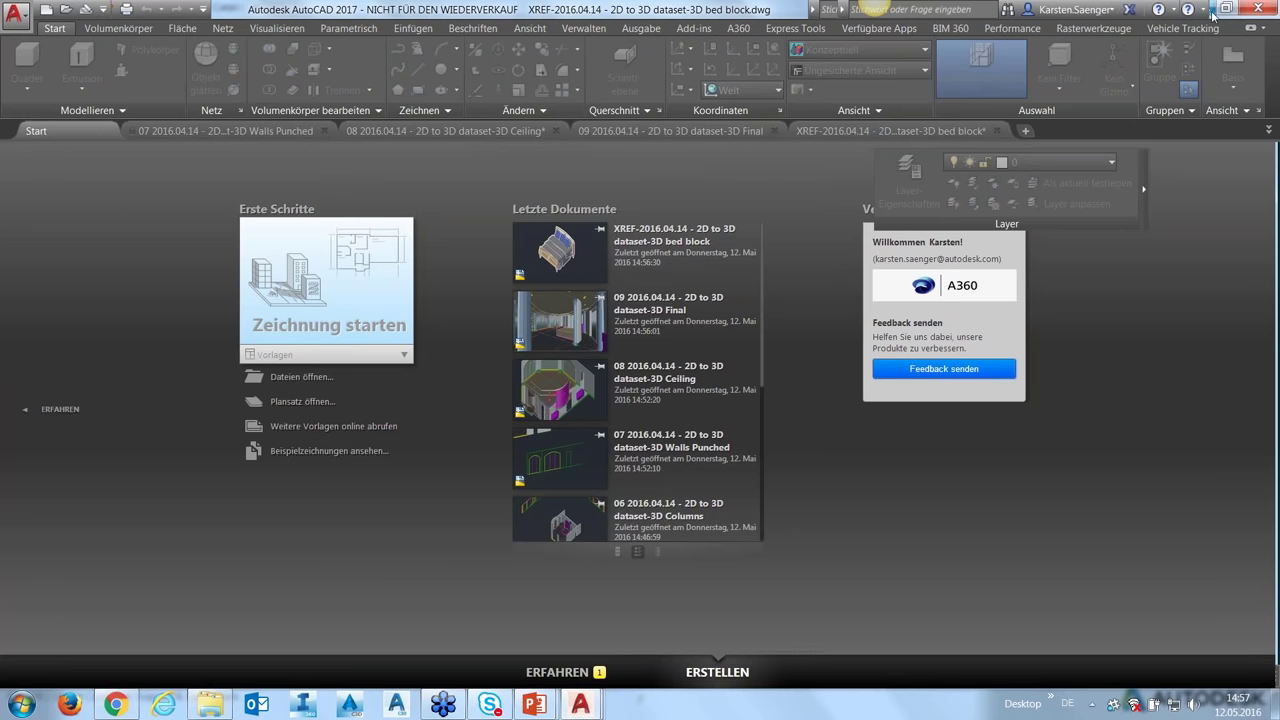
# - Minimize AutoCAD to return to the presentation's 'Weitere Quellen' slide
pyautogui.click(1205, 9)
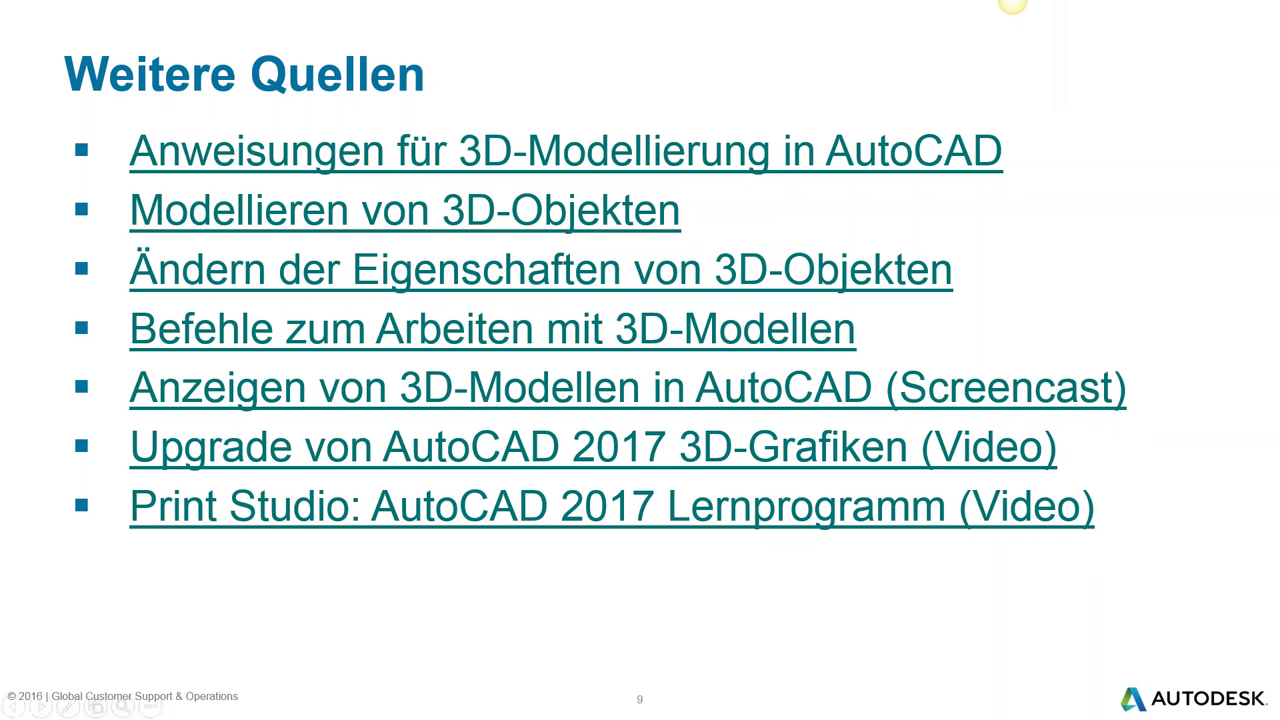
# - Advance past the thank-you contact slide to the Q&A slide, then end the slide show
pyautogui.click(815, 72)
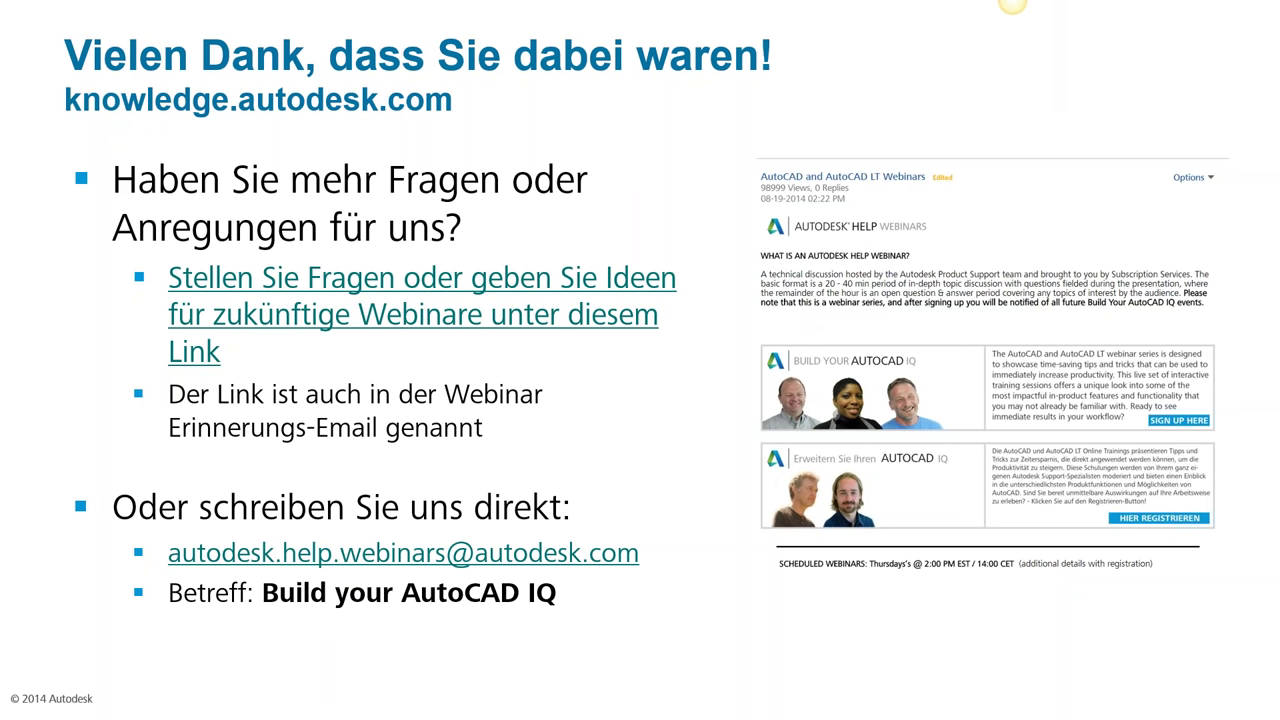
pyautogui.click(591, 126)
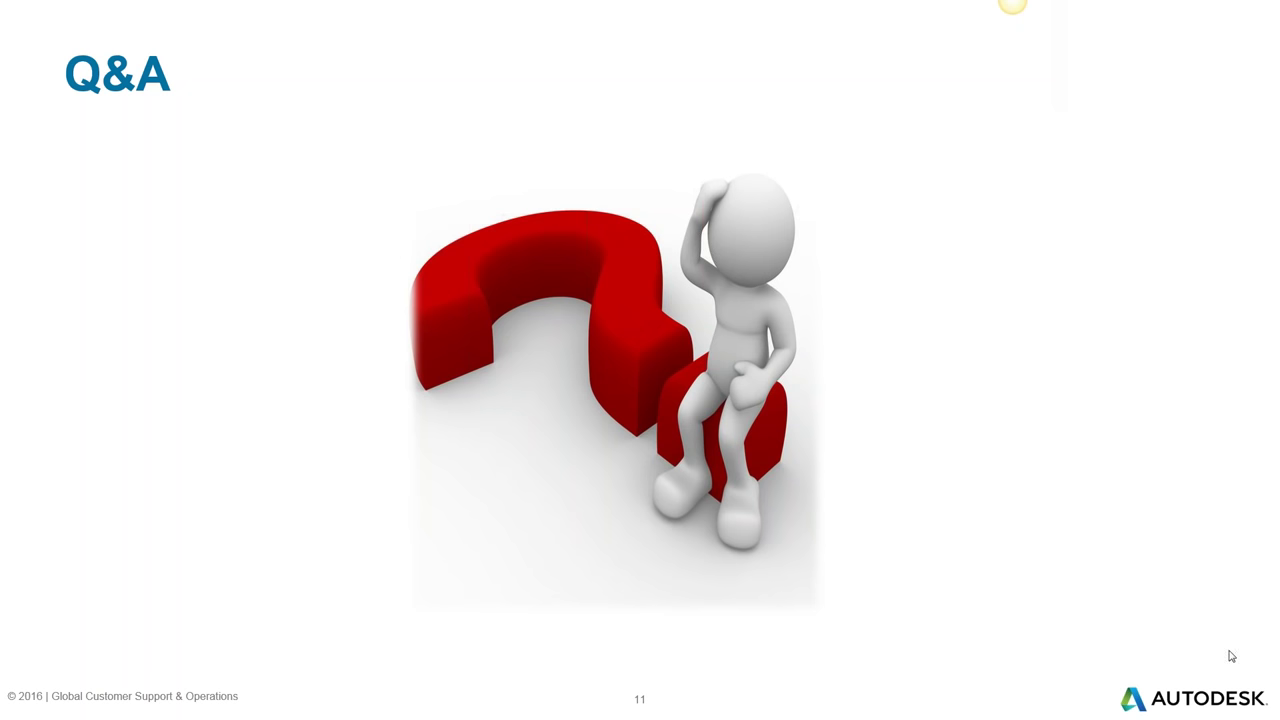
pyautogui.press('Escape')
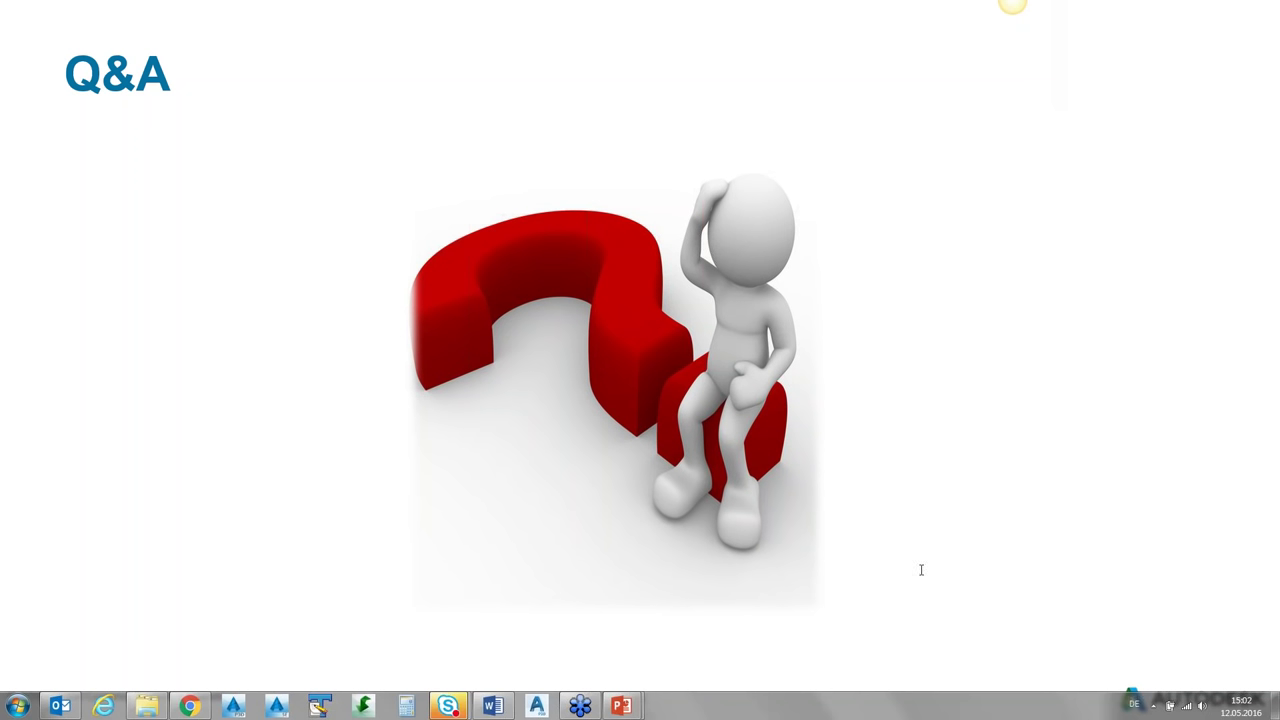